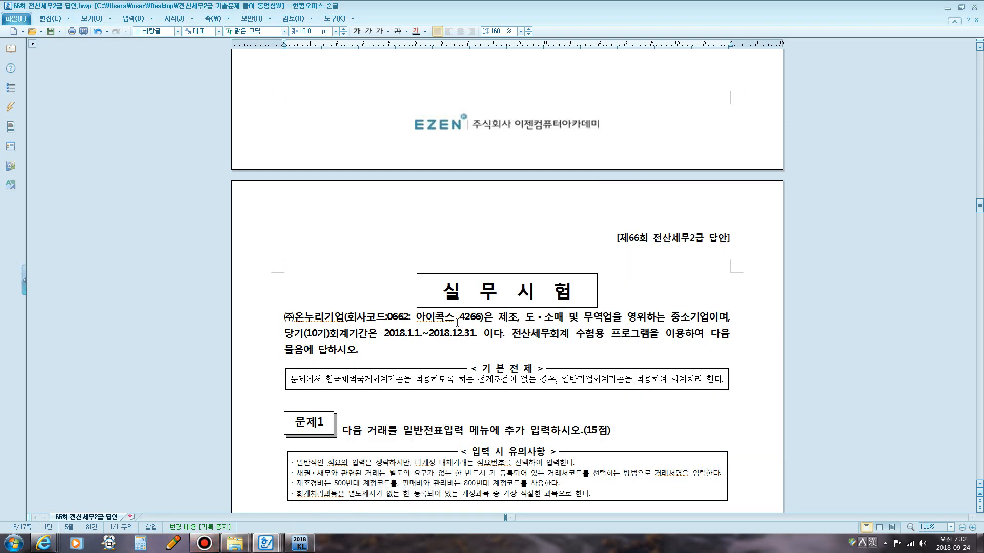
Log in to the accounting program with company code 4266 from the exam document.
scroll(500, 315, "down", 1)
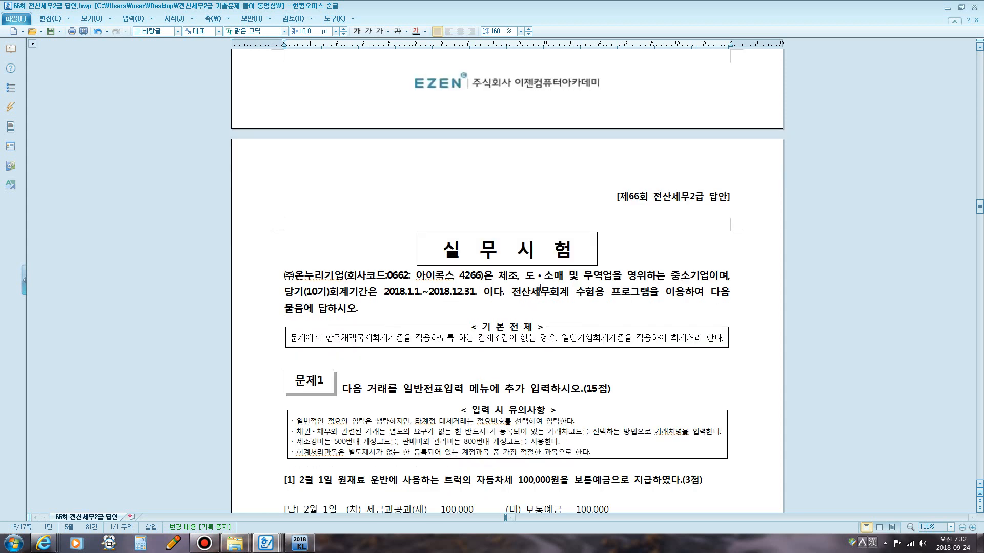
scroll(546, 277, "down", 3)
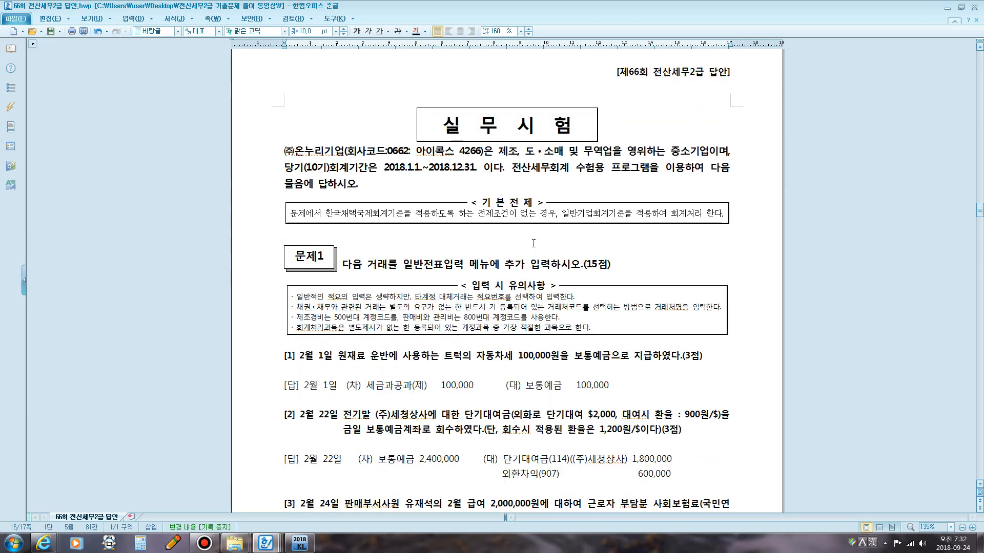
scroll(534, 242, "down", 4)
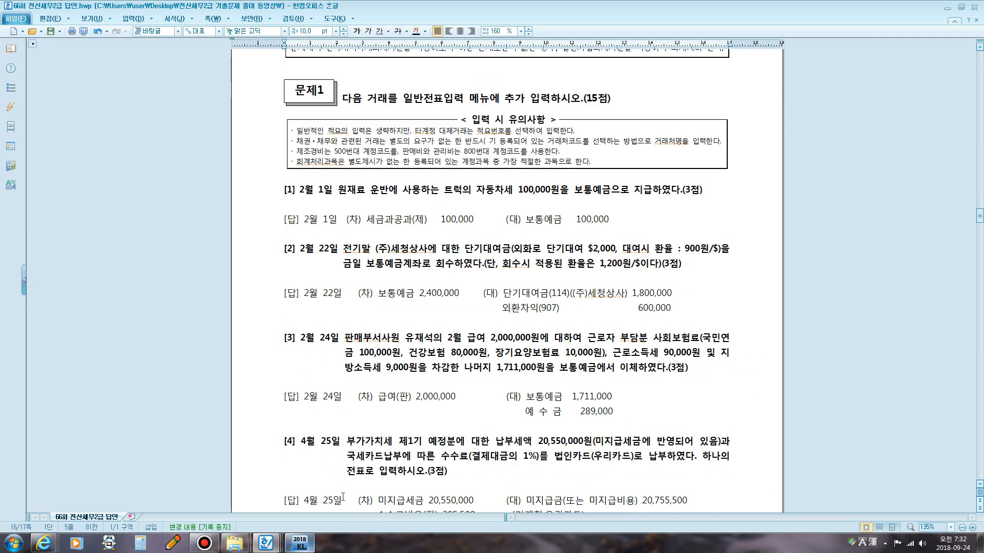
scroll(507, 277, "up", 4)
left_click_drag(459, 150, 475, 152)
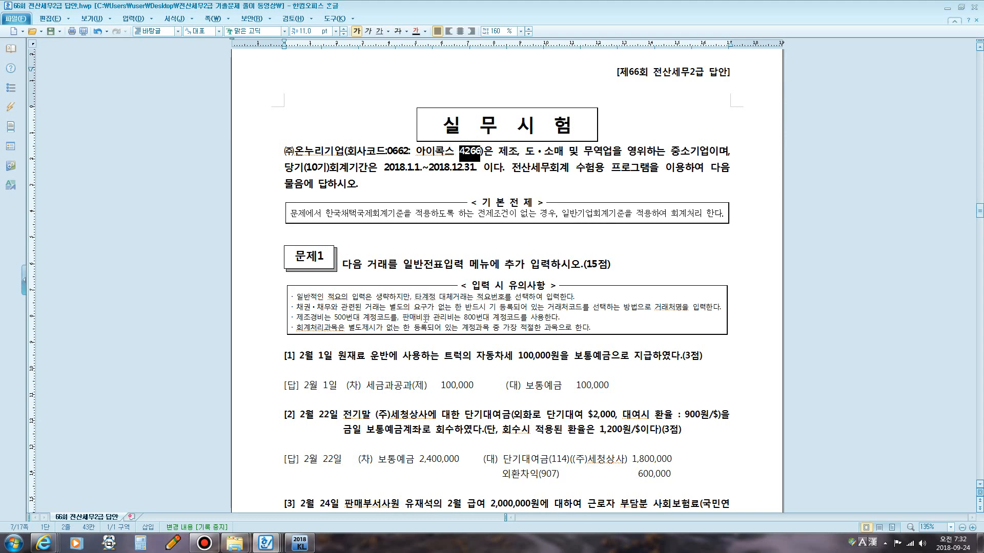
left_click(300, 543)
left_click(584, 270)
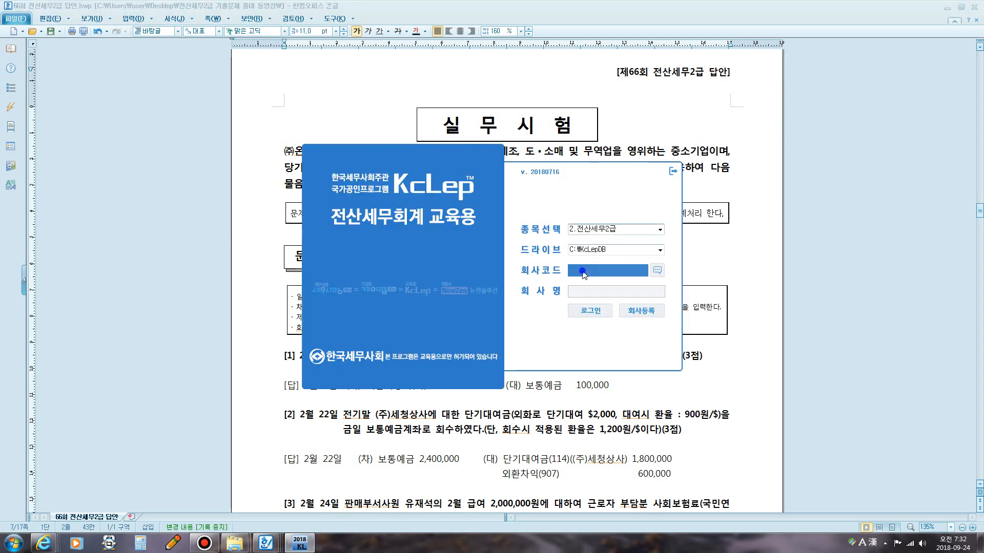
type("426")
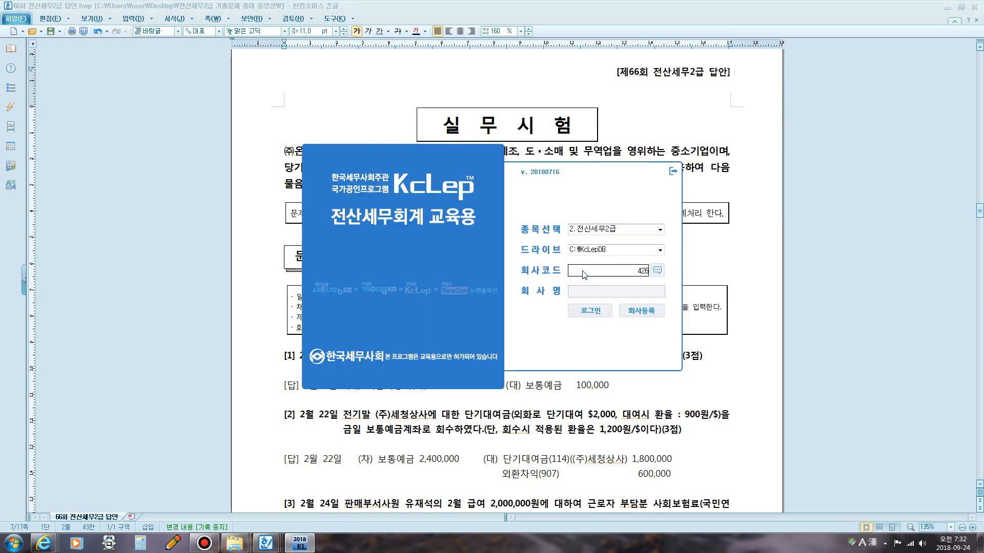
key("Return")
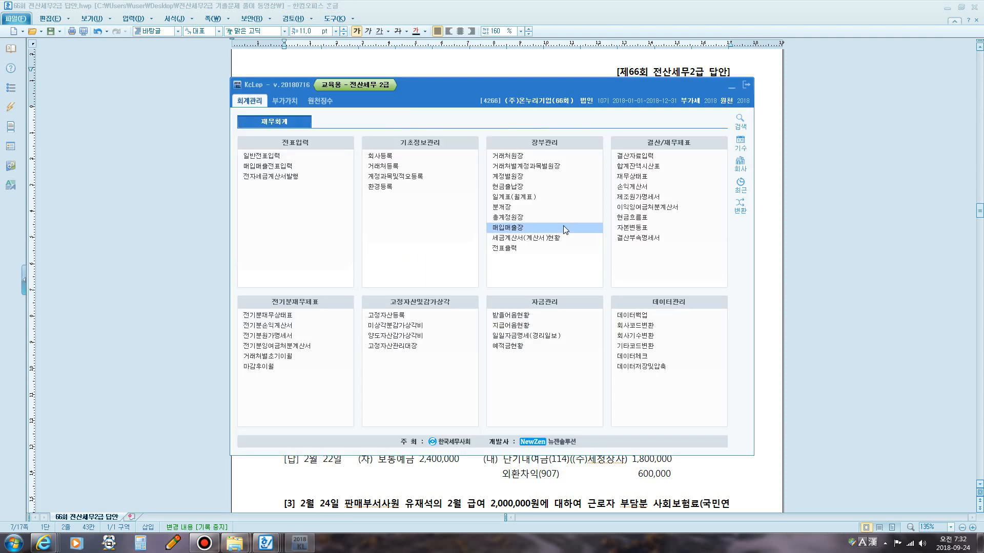
Examine question 1 and its model answer in the exam document.
left_click(785, 155)
scroll(760, 148, "up", 3)
scroll(760, 147, "down", 1)
scroll(389, 156, "down", 1)
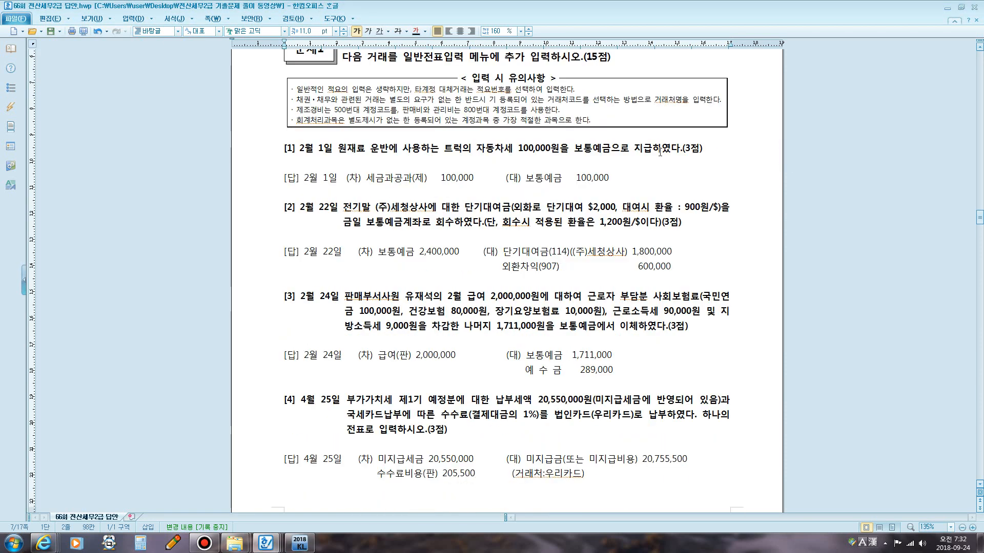
left_click_drag(338, 150, 633, 152)
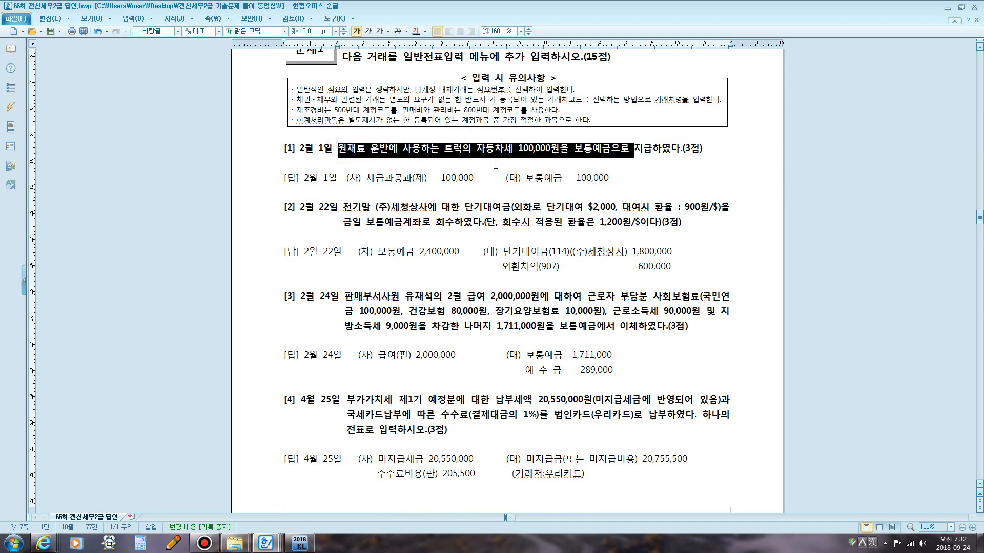
left_click(495, 182)
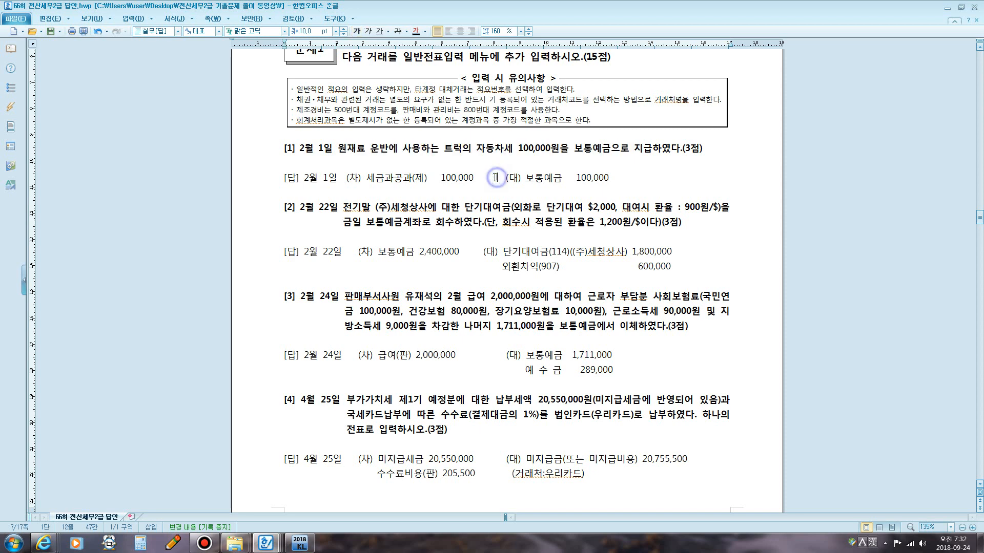
left_click(173, 543)
left_click(508, 281)
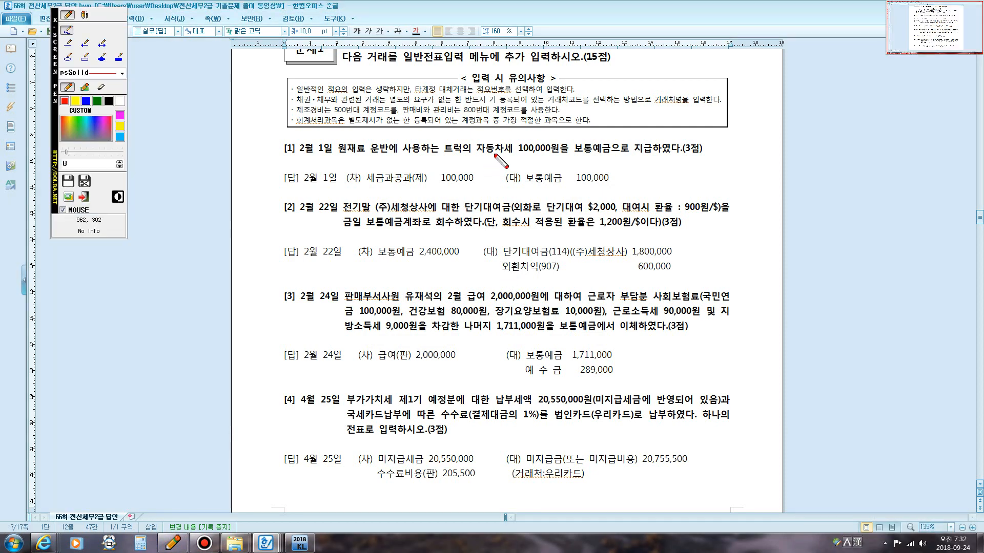
left_click_drag(494, 153, 478, 222)
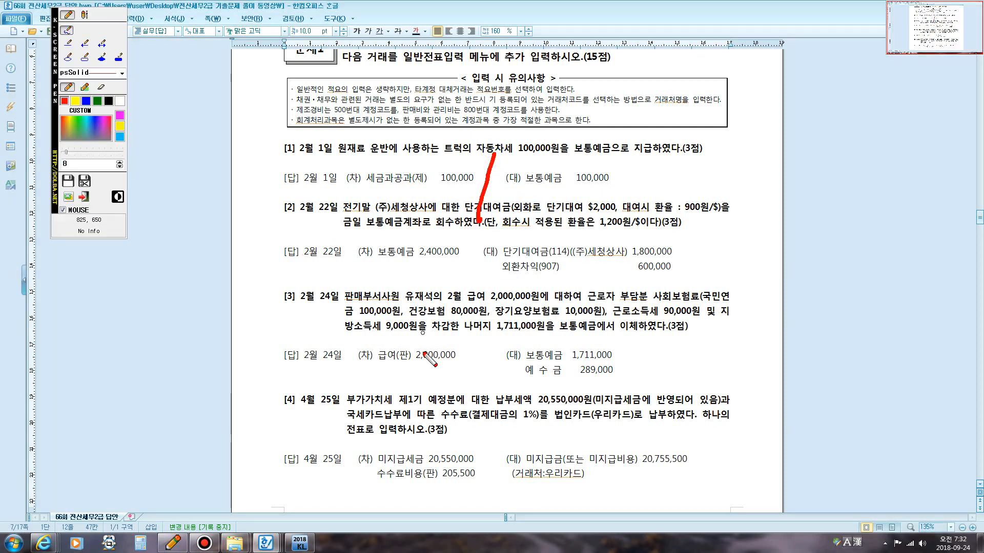
mouse_move(445, 151)
left_mouse_down()
mouse_move(569, 163)
mouse_move(564, 139)
mouse_move(453, 131)
mouse_move(440, 156)
mouse_move(458, 156)
left_mouse_up()
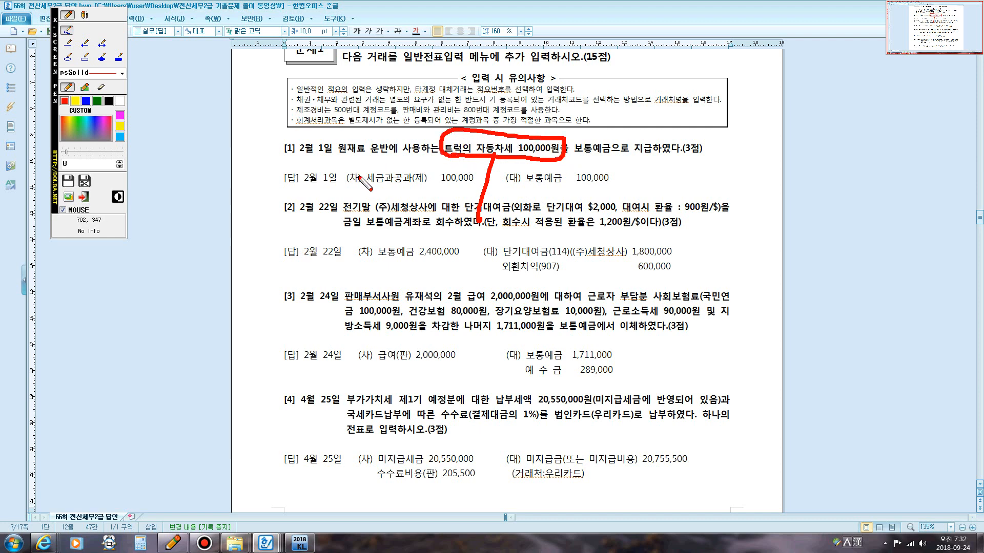
left_click_drag(343, 157, 392, 155)
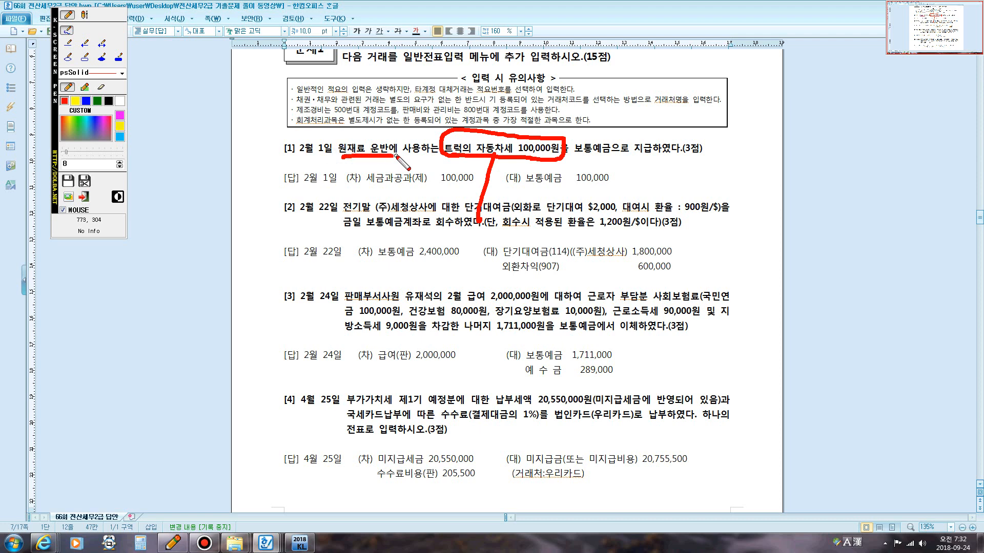
key("Escape")
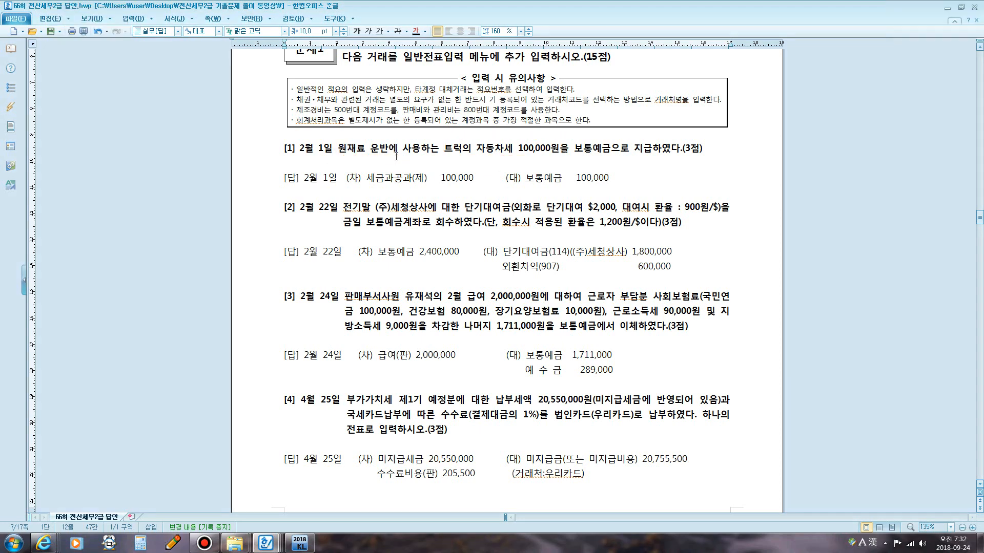
Open General Journal Entry and go to month 02.
left_click(306, 546)
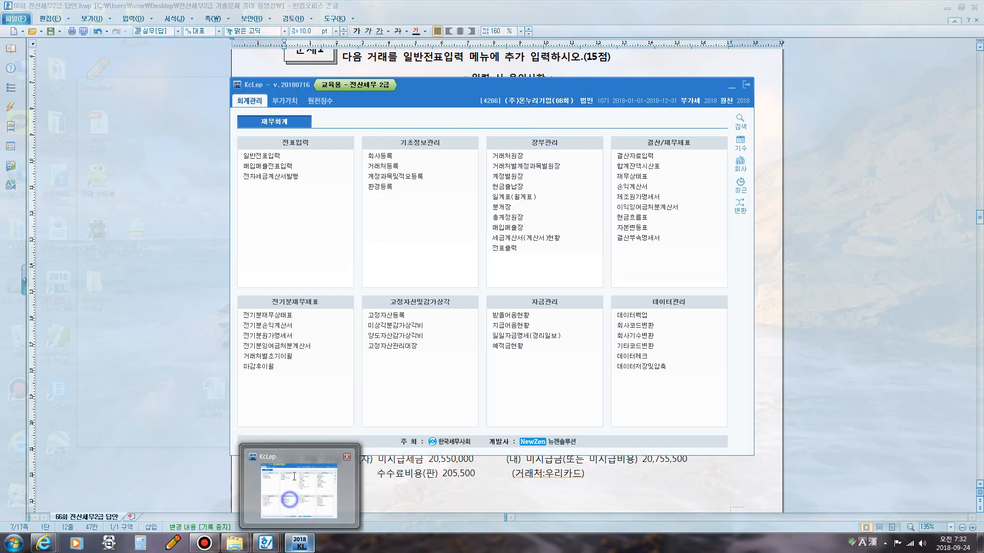
left_click(285, 156)
type("02")
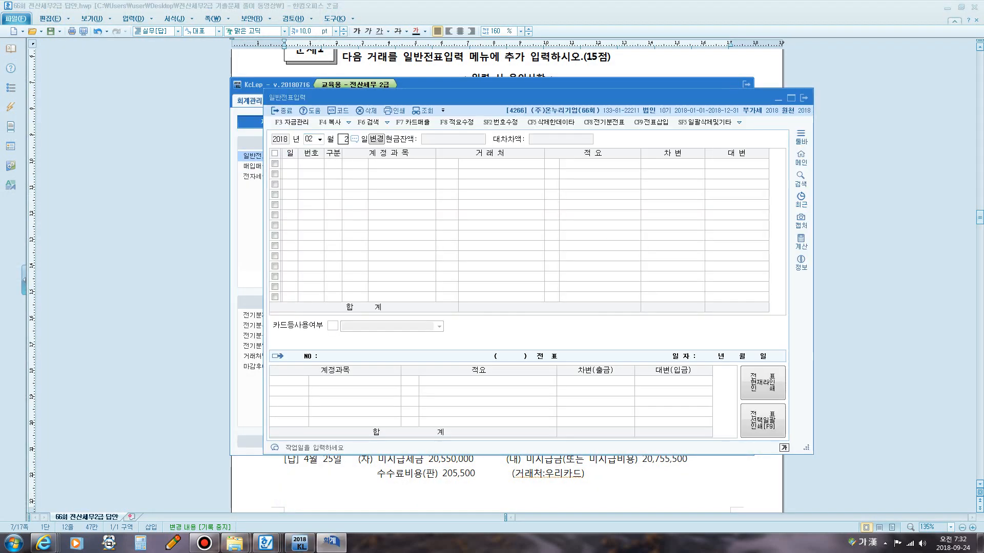
type("20")
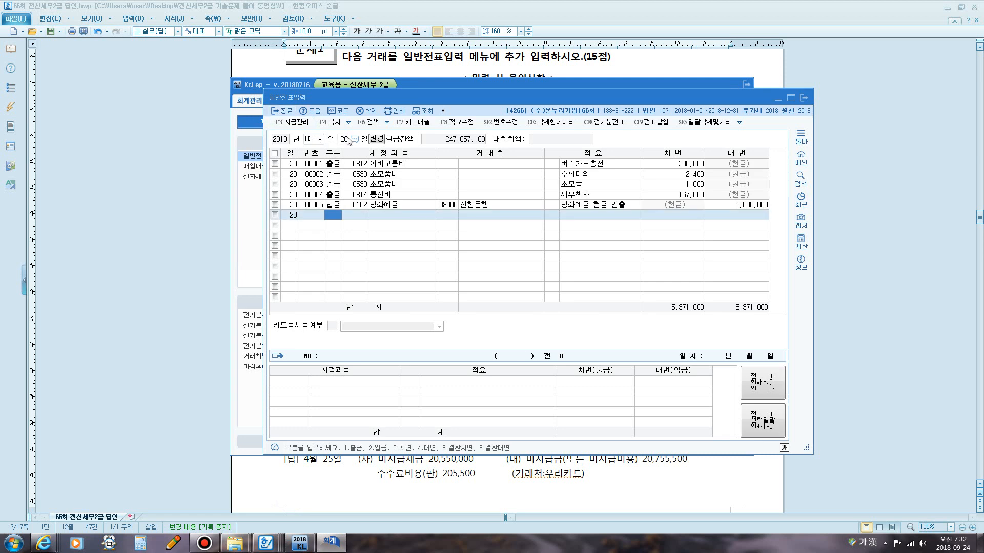
Add a debit line dated February 1 with account 0517 세금과공과.
left_click(345, 138)
type("1")
key("Return")
type("3")
key("Return")
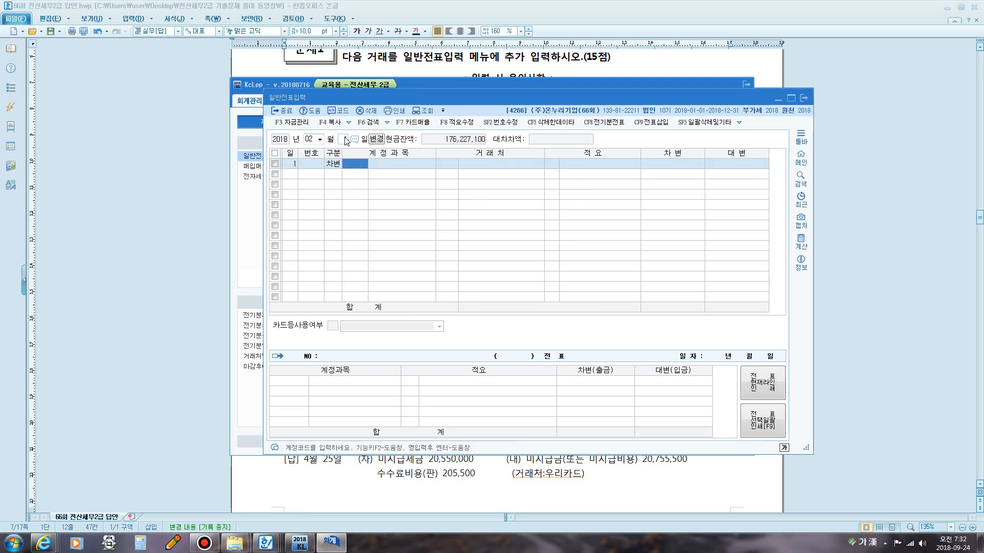
type("세금")
key("Return")
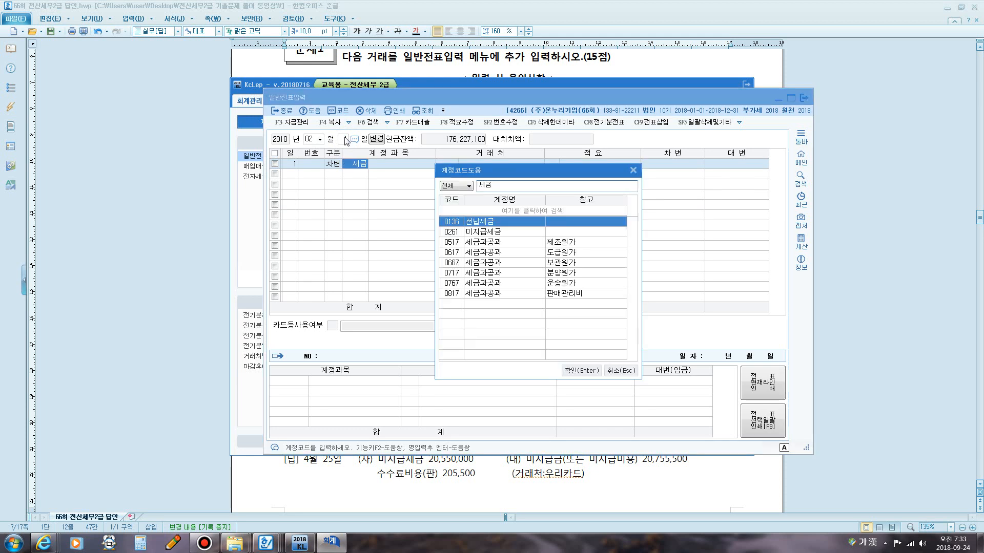
key("Down")
key("Down")
key("Return")
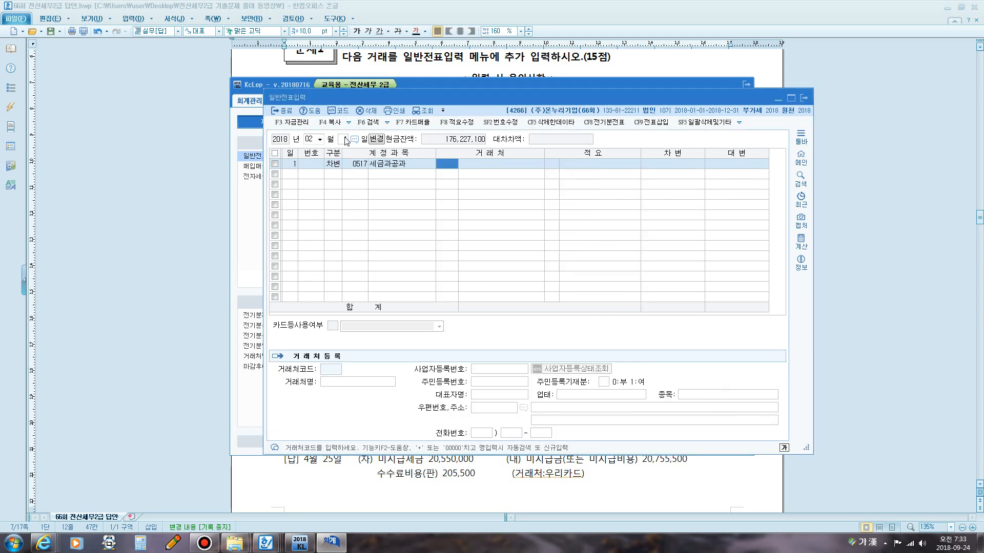
Set the debit amount to 100,000.
type("1000000")
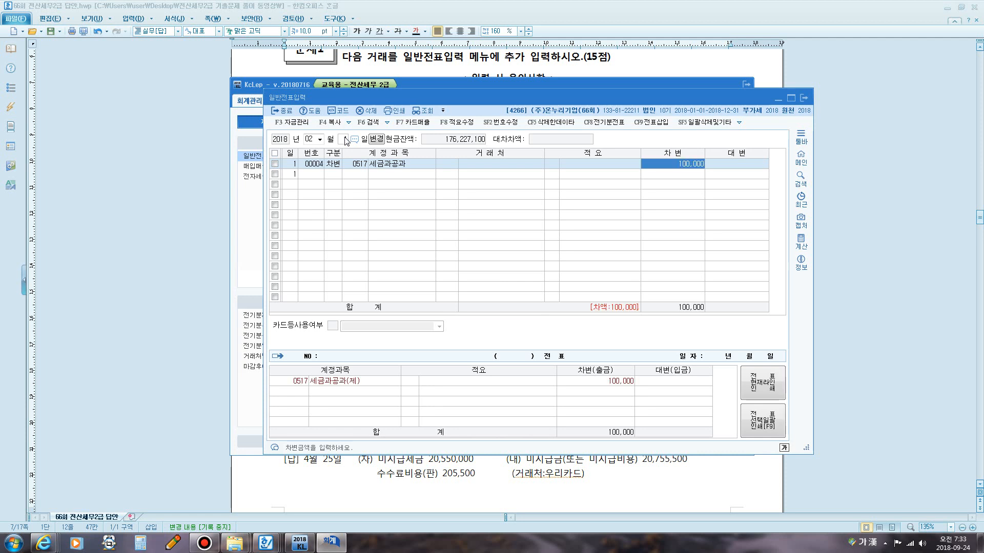
key("Return")
Add the credit line with account 0103 보통예금 for 100,000.
key("Return")
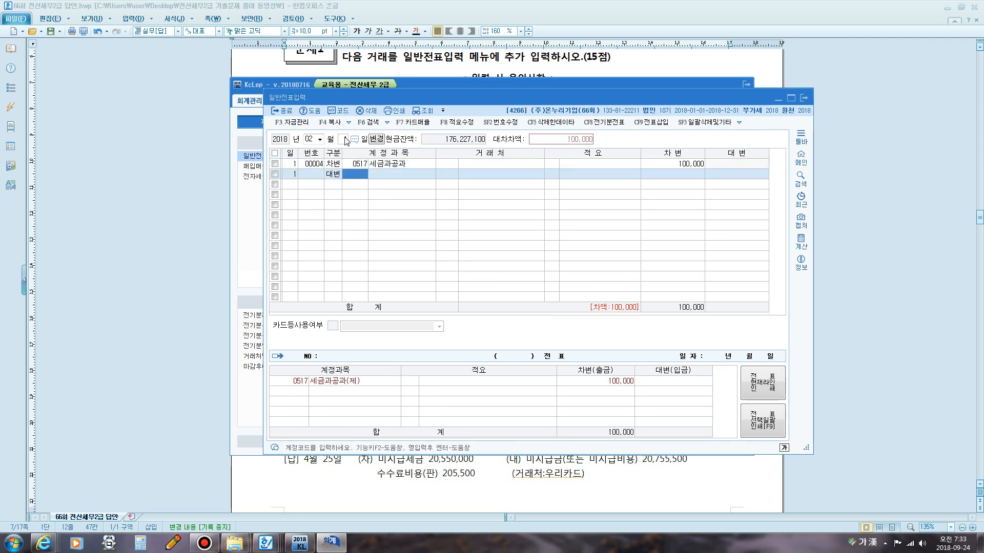
type("보통")
key("Return")
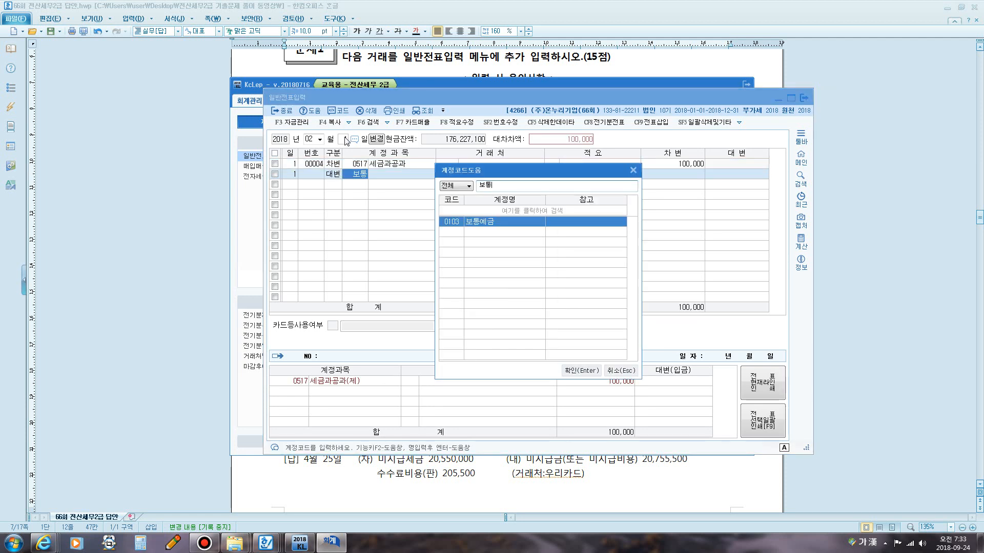
key("Return")
key("Return")
key("Return")
key("Return")
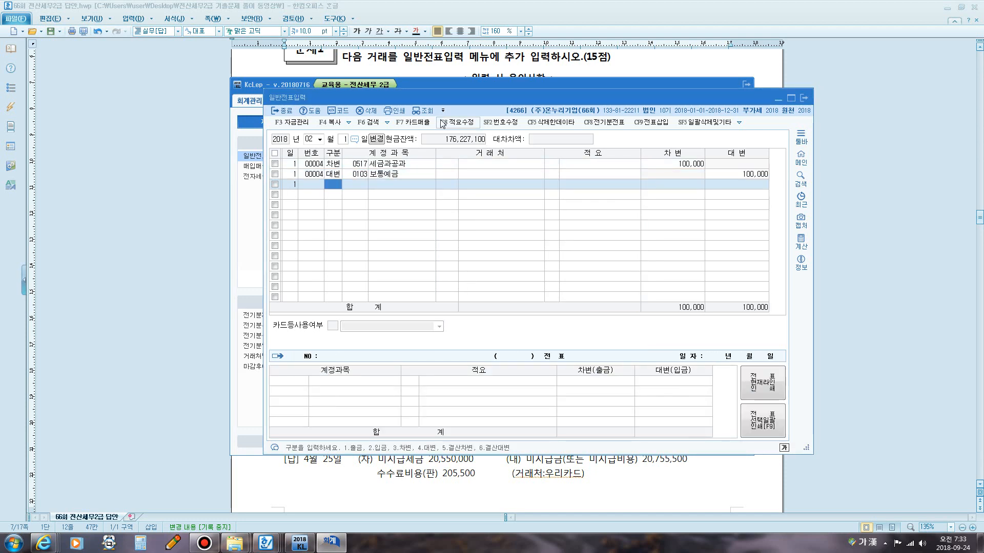
Write the note 단기대여금 1,800,000 just above the model answer to question 2 in the document.
left_click(454, 72)
scroll(454, 179, "down", 3)
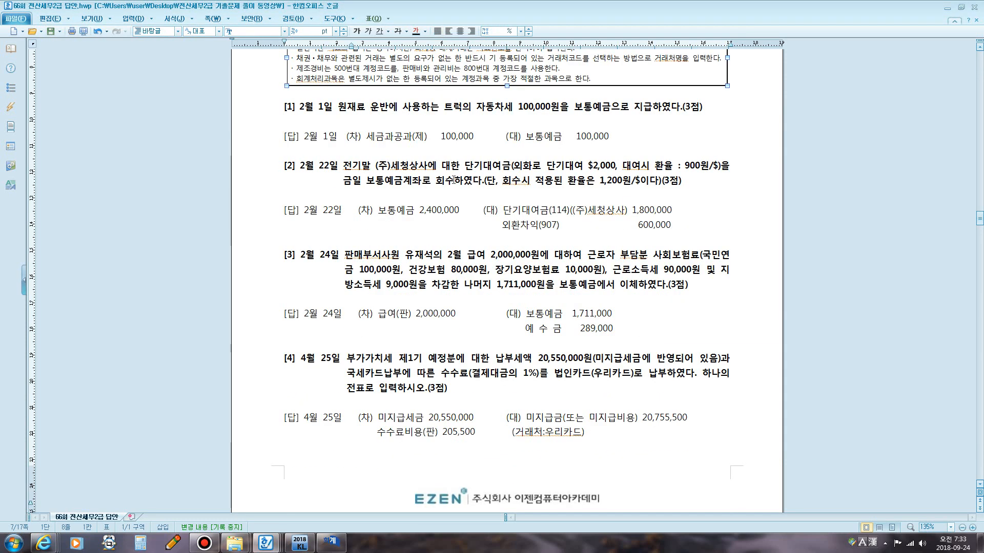
scroll(454, 179, "down", 1)
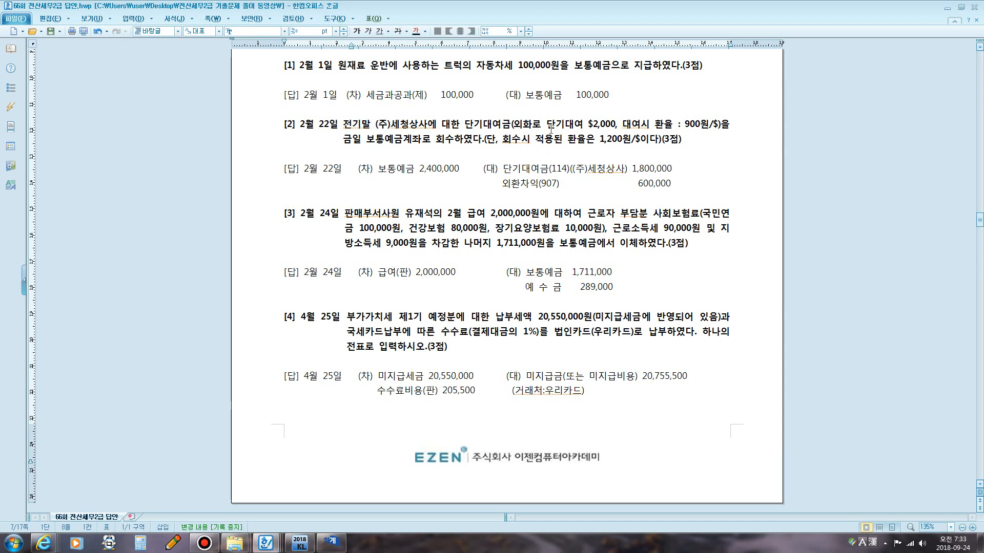
left_click_drag(557, 127, 621, 124)
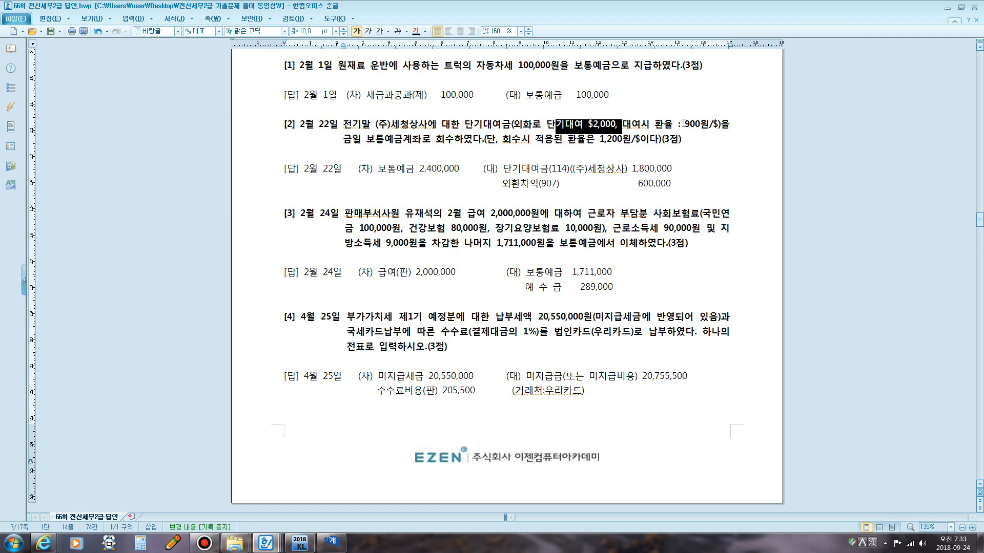
left_click_drag(685, 124, 713, 125)
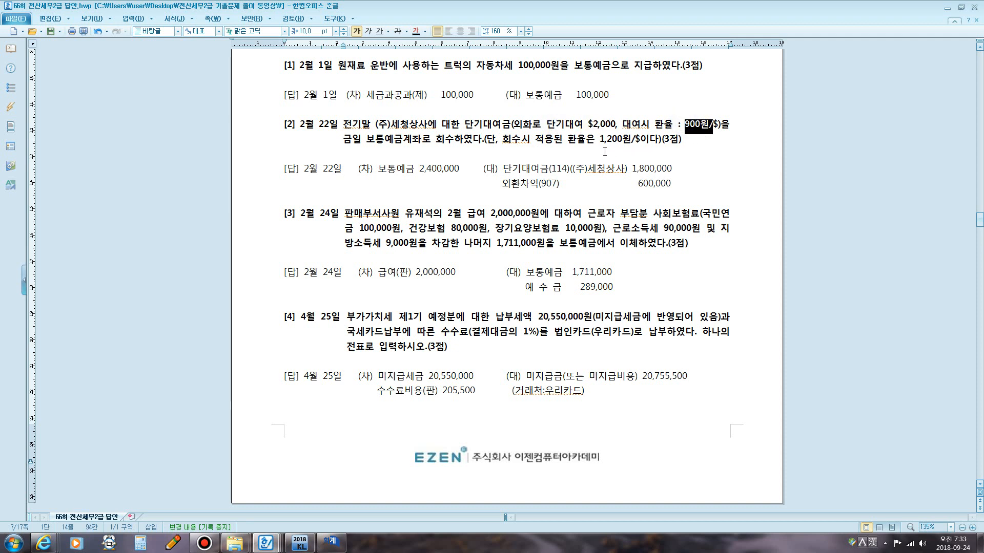
left_click(374, 158)
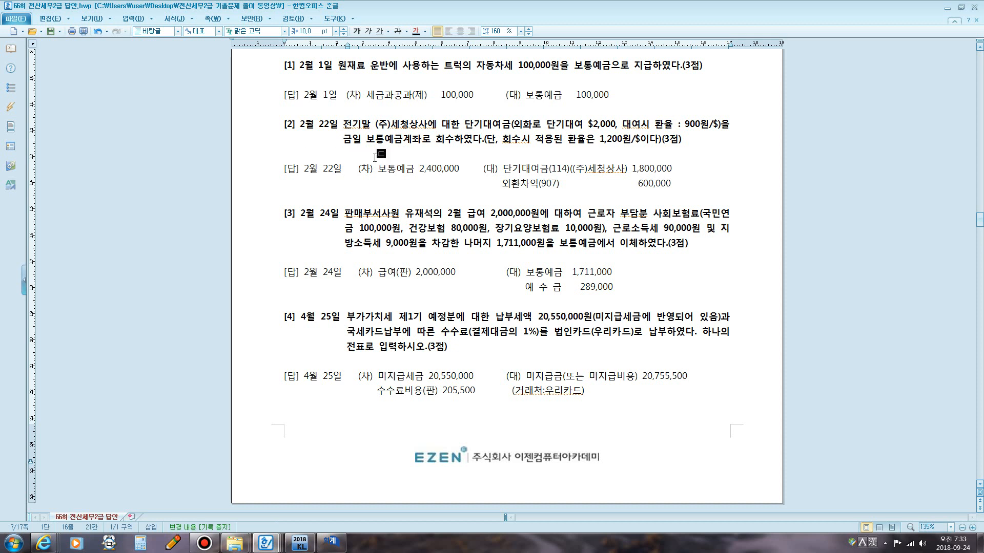
type("단기대여금 ")
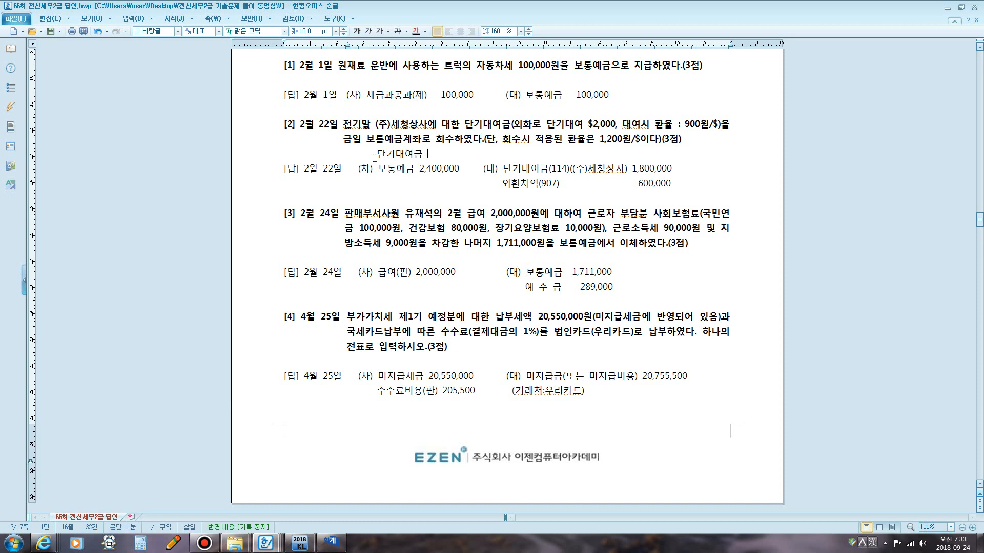
type("1,800,000")
left_click_drag(591, 121, 621, 123)
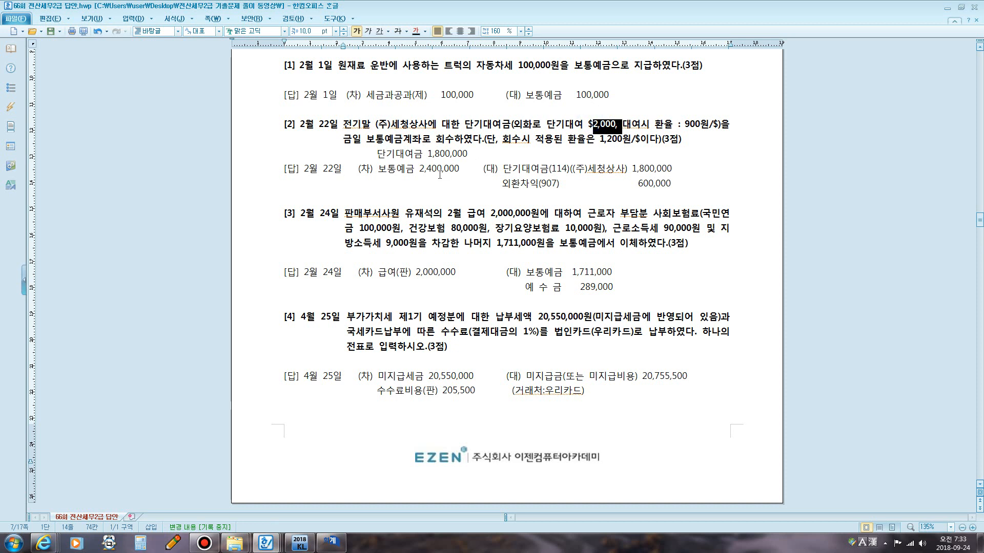
key("F12")
mouse_move(377, 161)
left_mouse_down()
mouse_move(377, 152)
mouse_move(416, 141)
mouse_move(468, 163)
mouse_move(382, 166)
mouse_move(376, 153)
left_mouse_up()
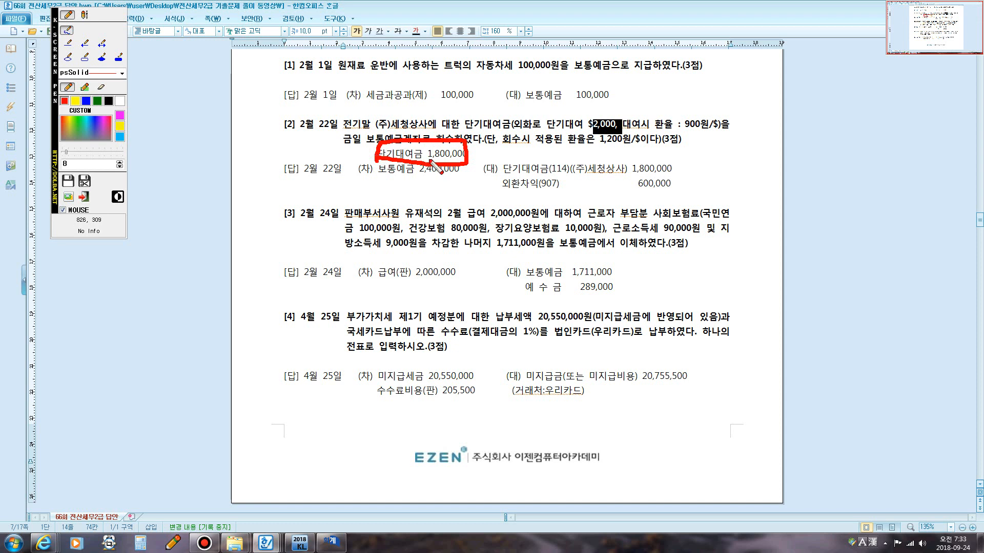
left_click(85, 100)
mouse_move(494, 148)
left_mouse_down()
mouse_move(483, 168)
mouse_move(469, 164)
mouse_move(541, 165)
mouse_move(550, 175)
mouse_move(539, 169)
left_mouse_up()
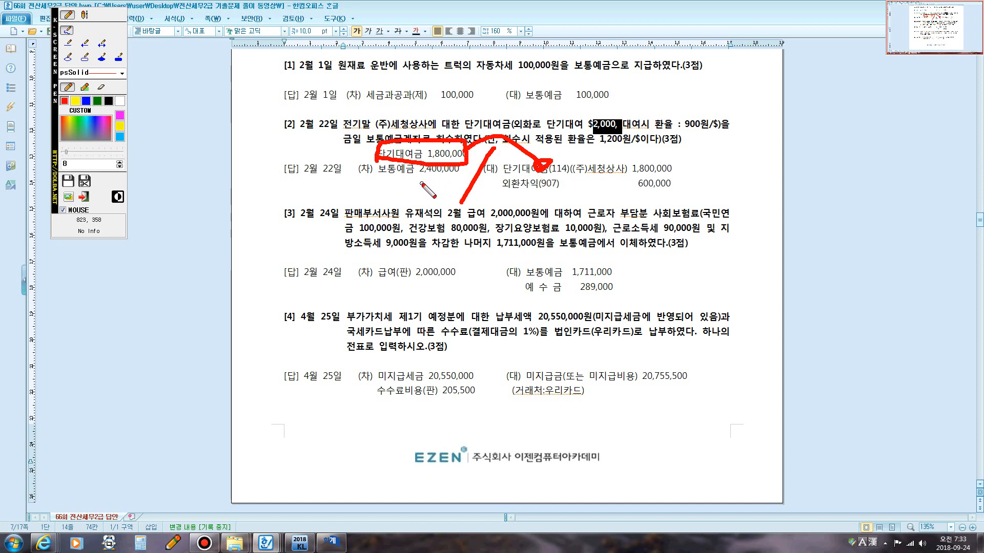
mouse_move(630, 134)
left_mouse_down()
mouse_move(603, 145)
mouse_move(589, 114)
mouse_move(619, 125)
mouse_move(597, 149)
mouse_move(617, 130)
mouse_move(624, 145)
left_mouse_up()
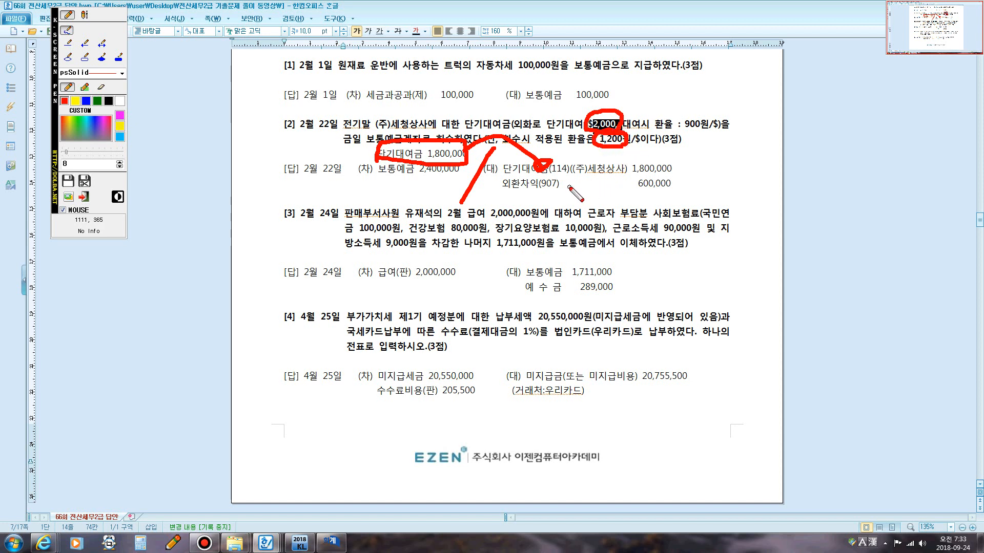
Return to the General Journal Entry window and set the entry day to 22.
key("Escape")
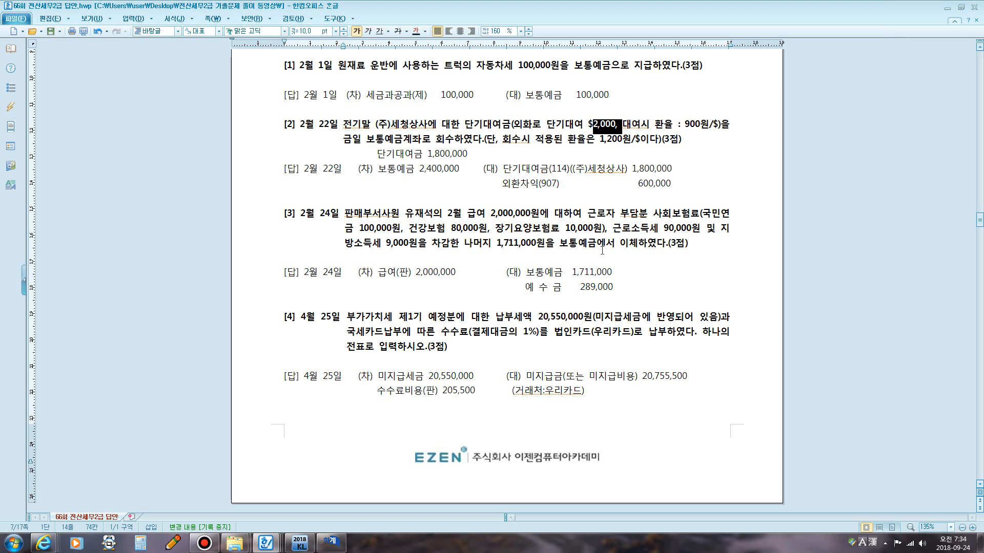
left_click(330, 542)
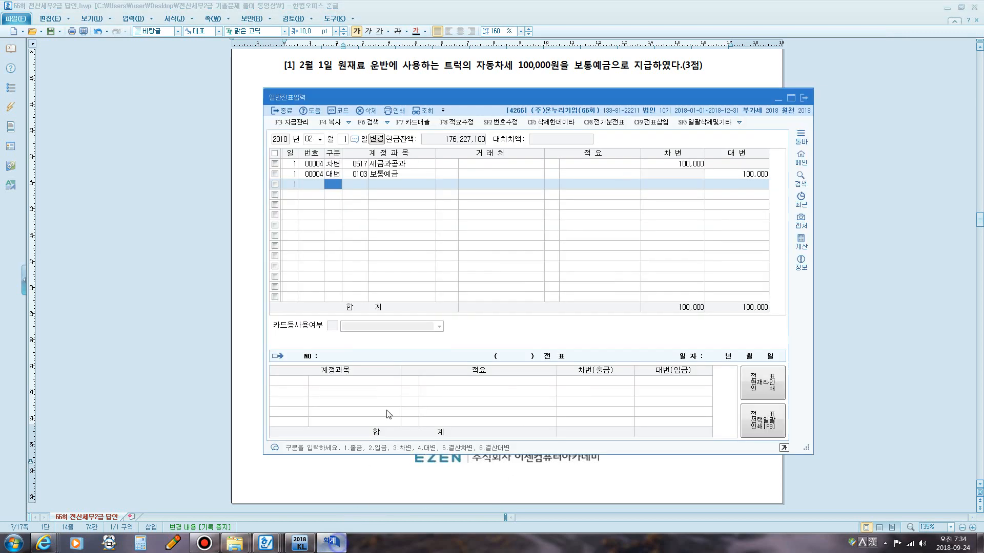
left_click(343, 143)
type("22")
key("Return")
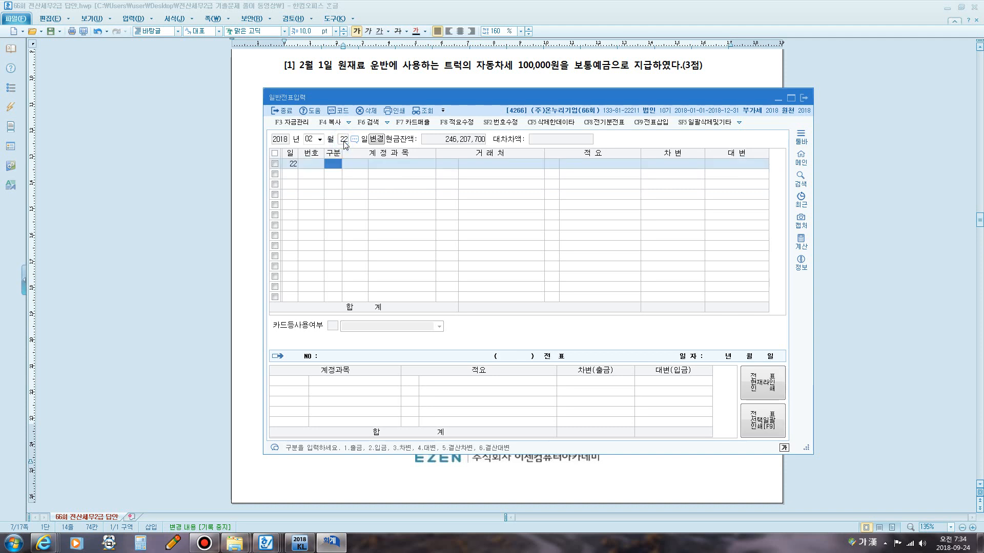
Add a credit line for 0114 단기대여금 with vendor (주)세청상사 and amount 1,800,000.
type("4")
key("Return")
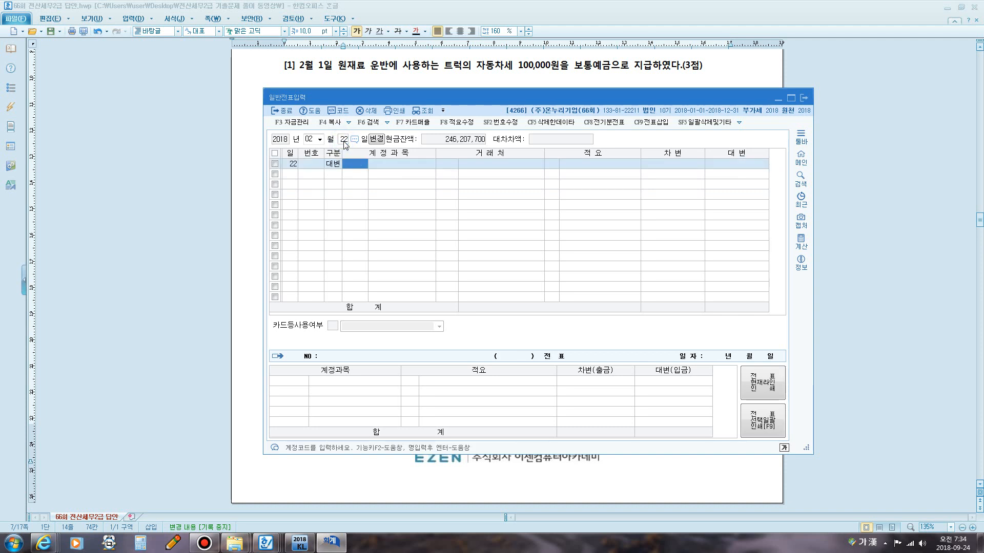
type("단기")
key("Return")
type("대")
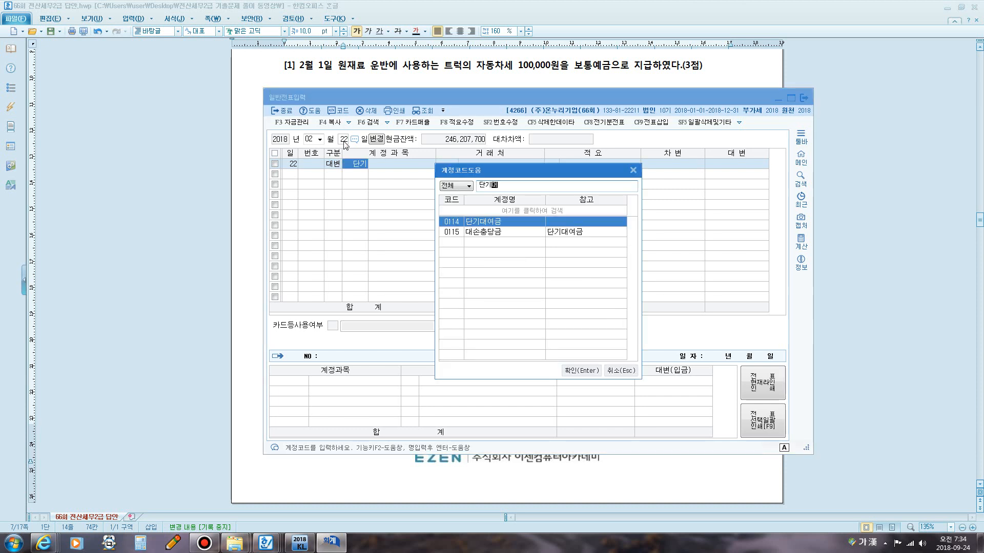
key("Return")
type("세청")
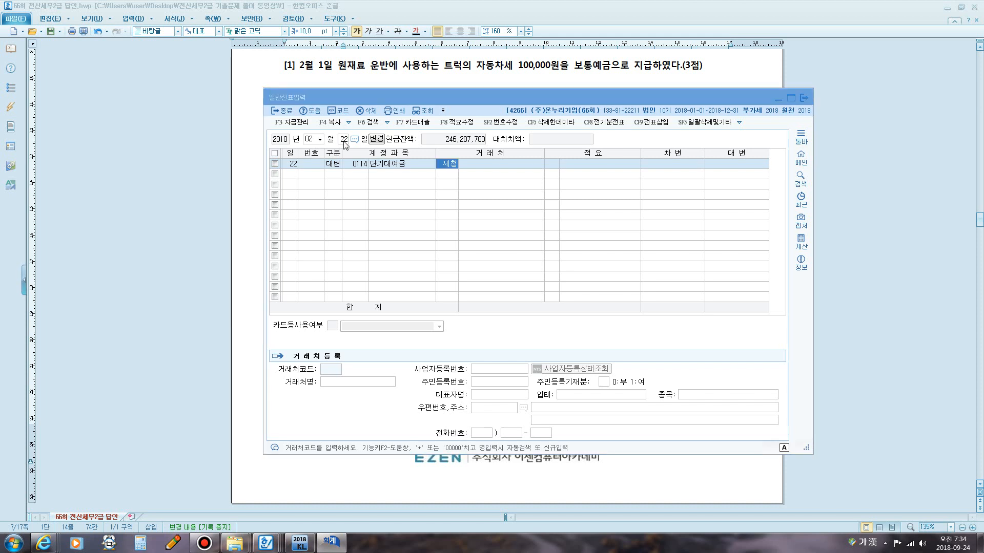
key("Return")
key("Return")
key("Return")
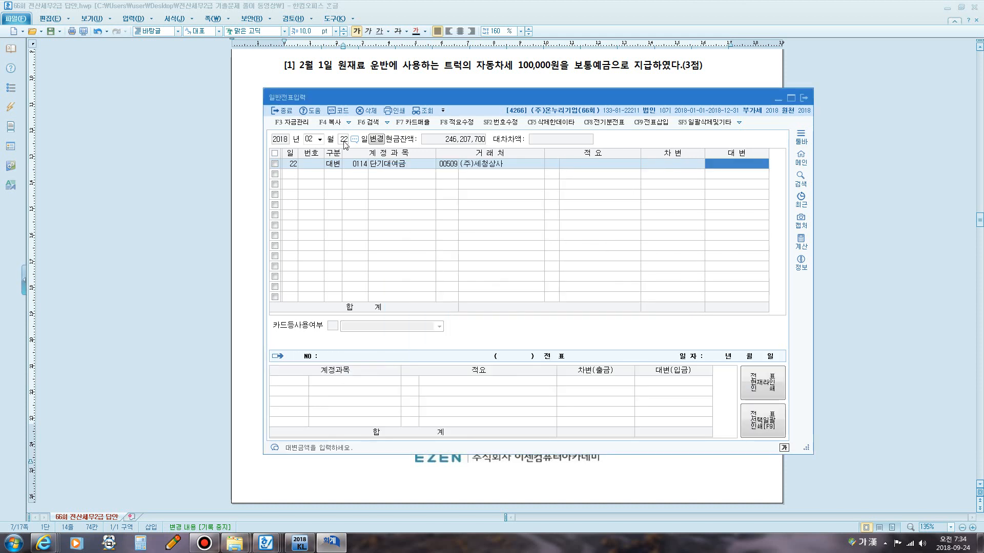
type("1800000")
Add a debit line for account 0103 보통예금 with amount 2,400,000.
key("Return")
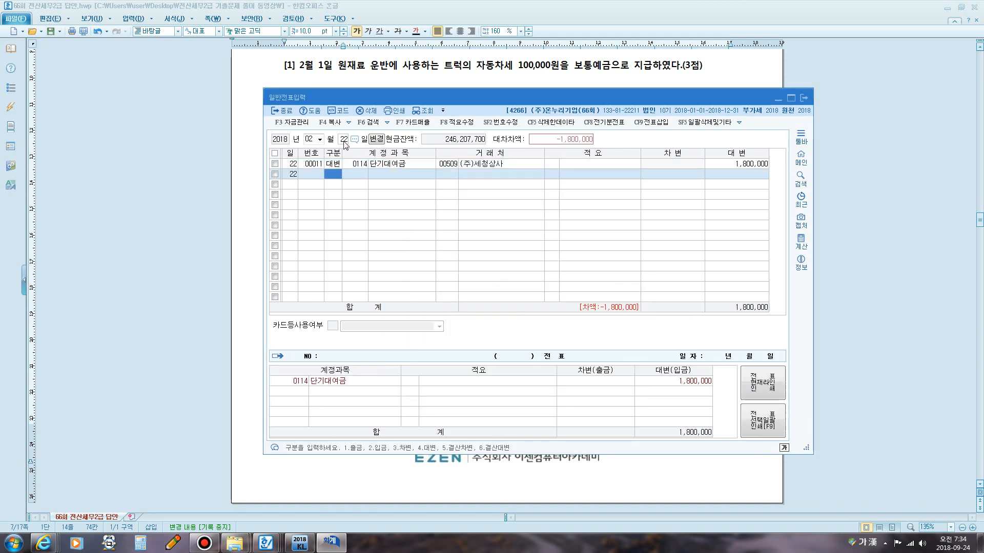
type("3")
key("Return")
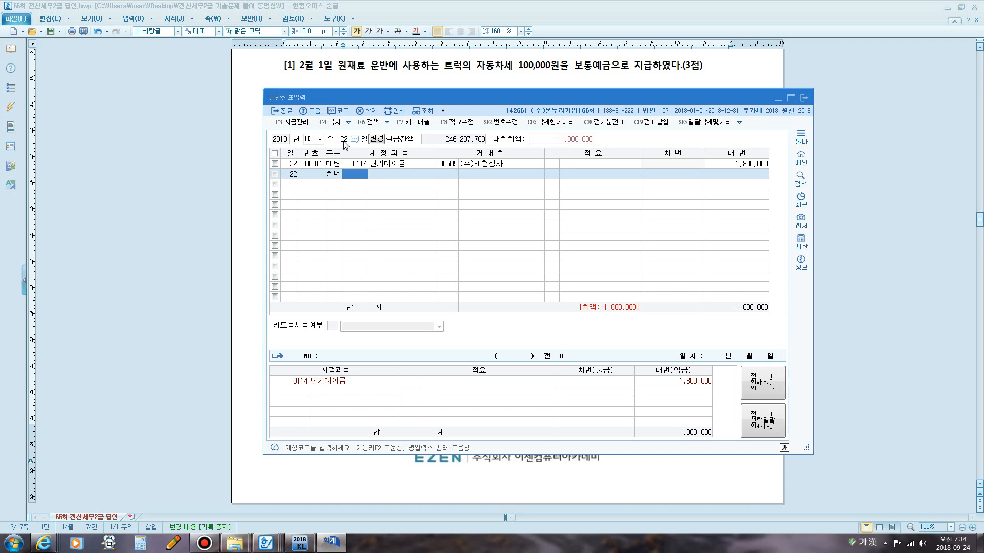
type("103")
key("Return")
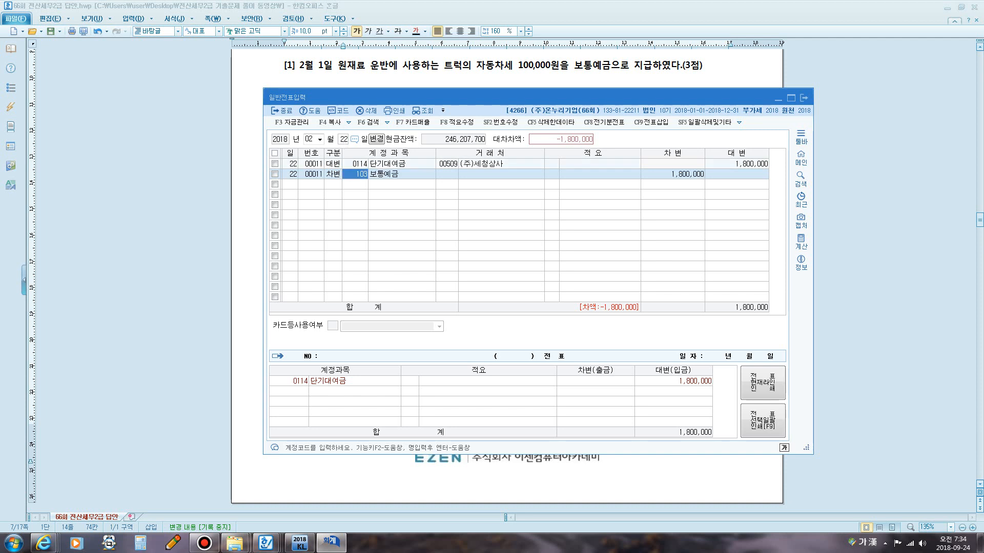
key("Return")
key("Return")
type("2400000")
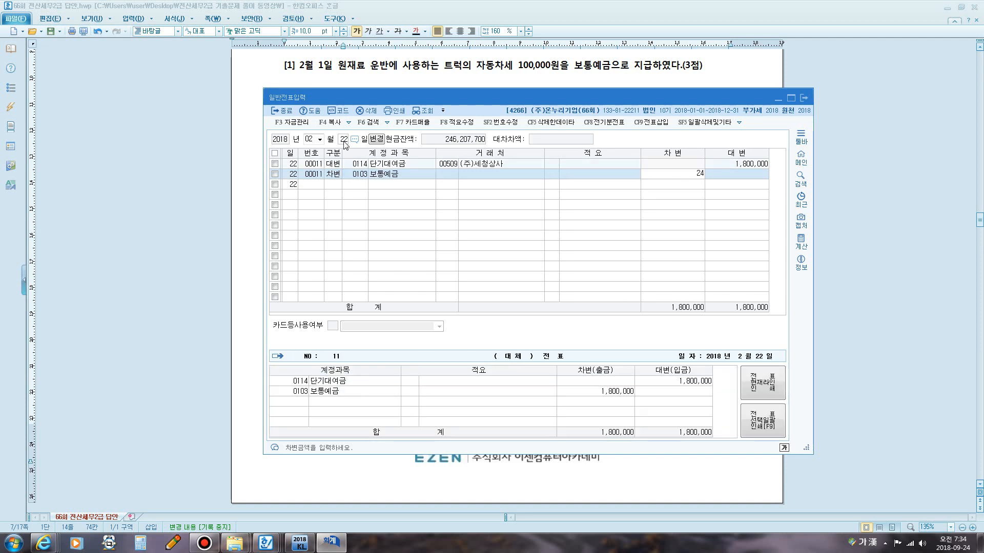
key("Return")
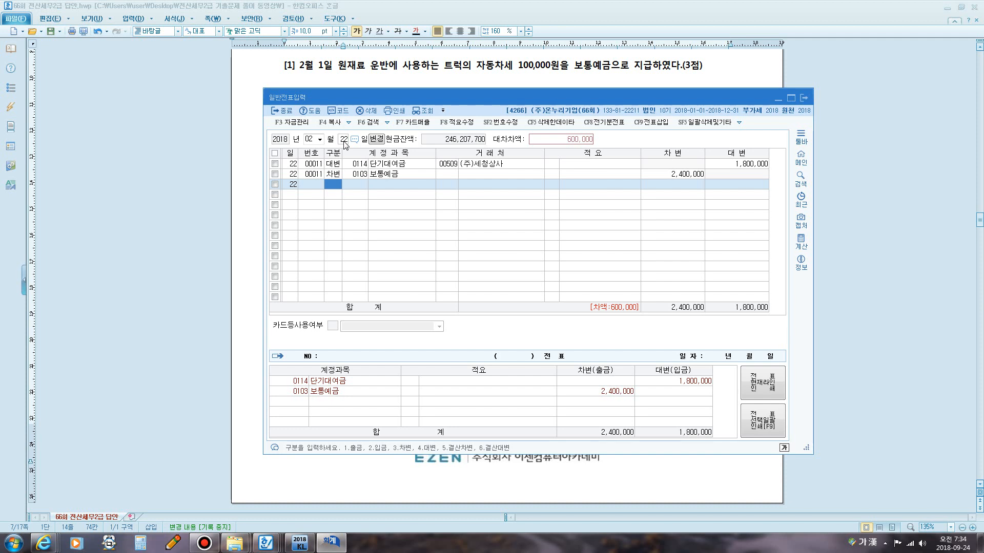
Add a credit line for account 0907 외환차익 for 600,000 to balance the entry.
type("4")
key("Return")
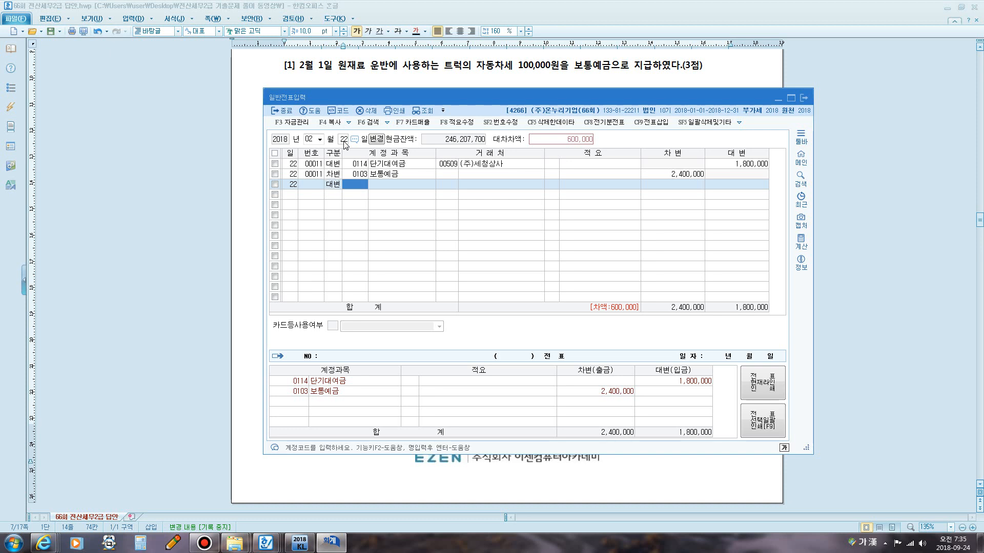
type("외환")
key("Return")
key("Return")
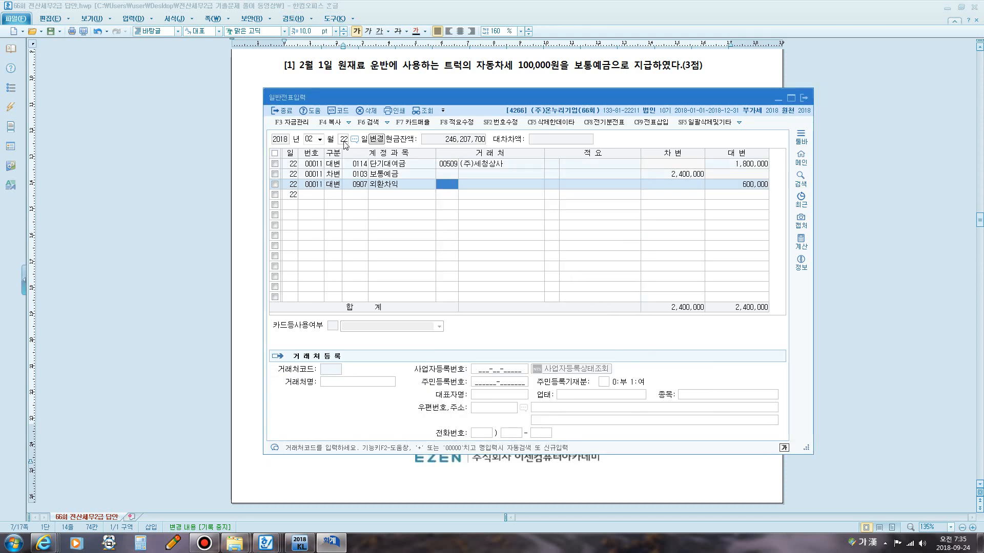
key("Return")
key("Return")
key("Return")
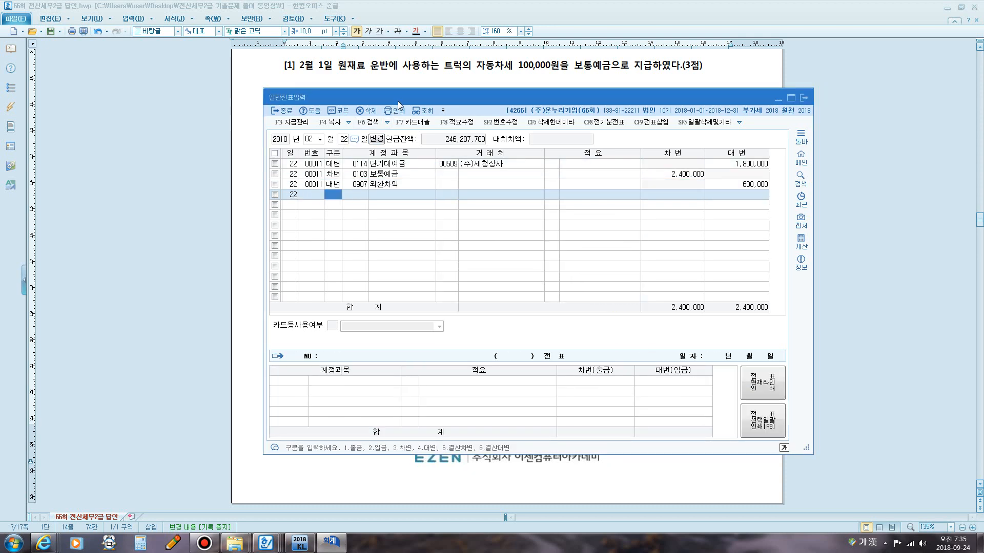
Scroll the exam document to question 3 and select the phrase 유재석의 2월 급여 2,000,000원.
left_click(415, 77)
scroll(405, 92, "down", 5)
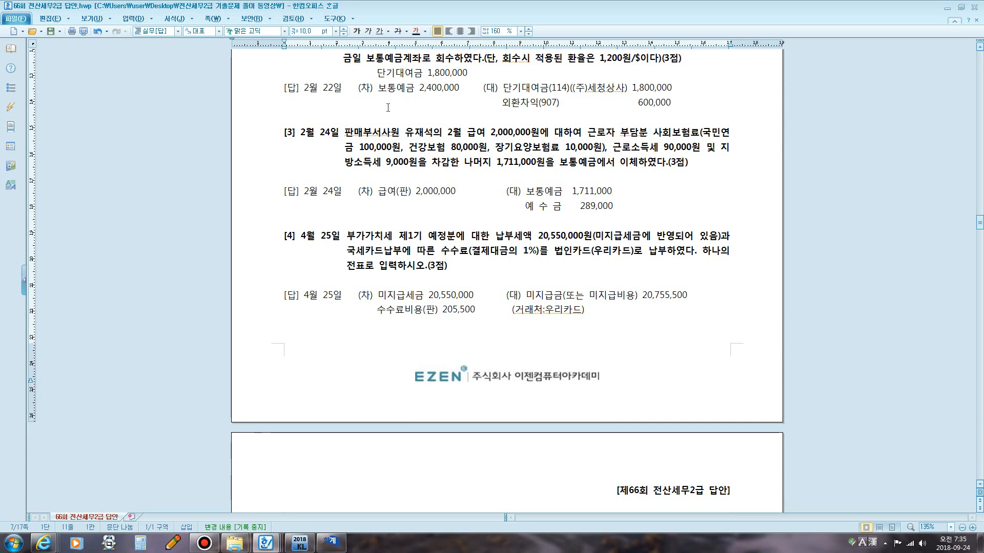
scroll(367, 137, "down", 1)
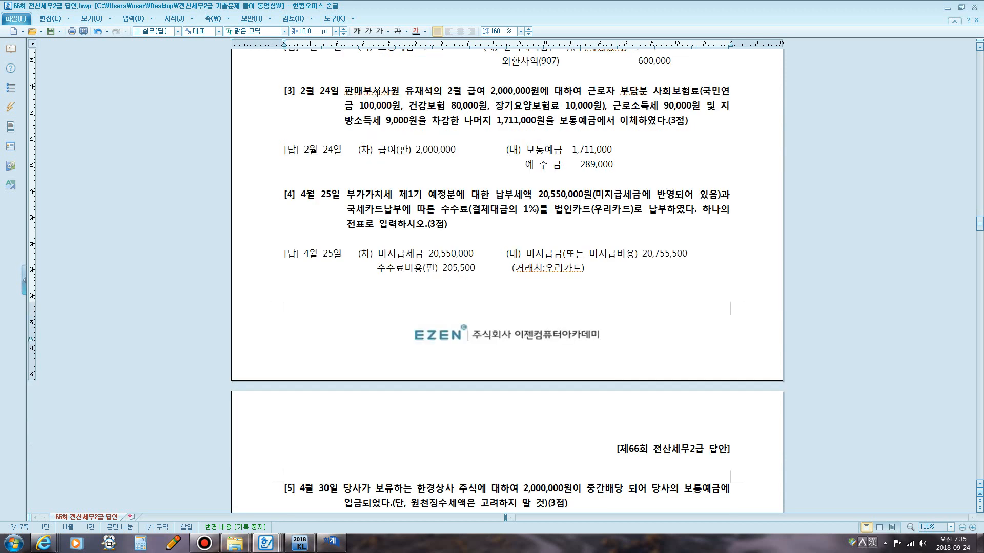
left_click_drag(410, 93, 540, 96)
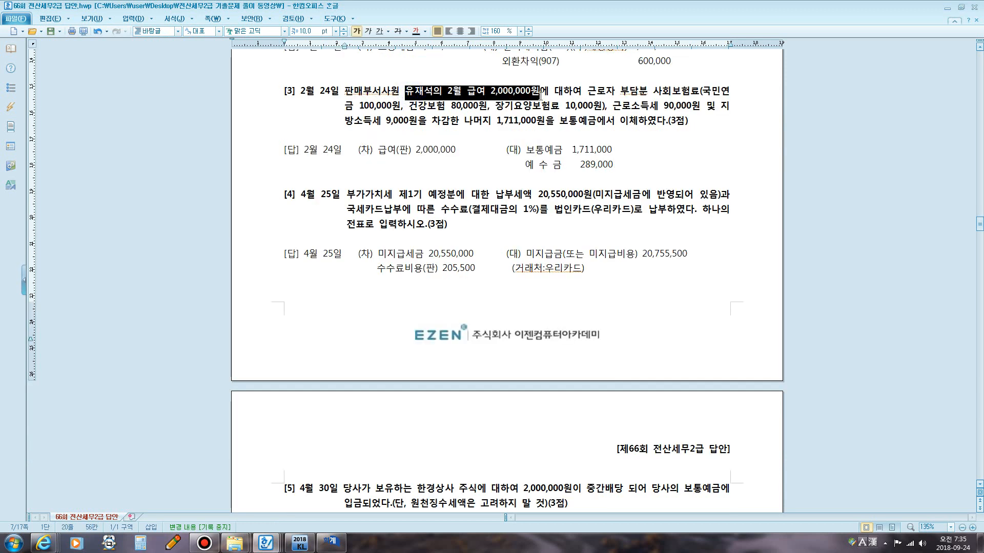
Annotate question 3 with pen marks on the deduction amounts and the note 유동부채 beside 예수금, then clear them.
key("F2")
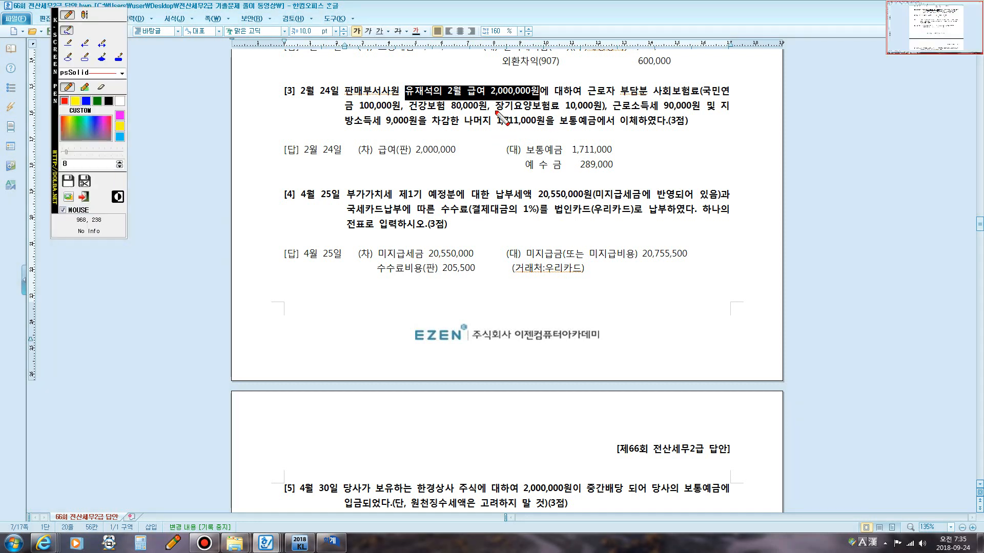
left_click_drag(494, 108, 457, 184)
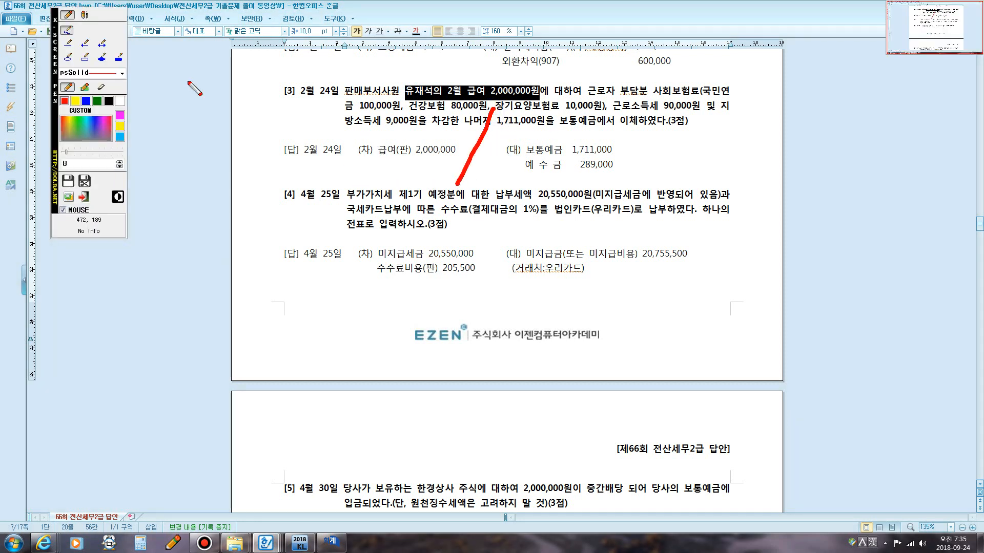
left_click(87, 101)
left_click_drag(354, 165, 449, 165)
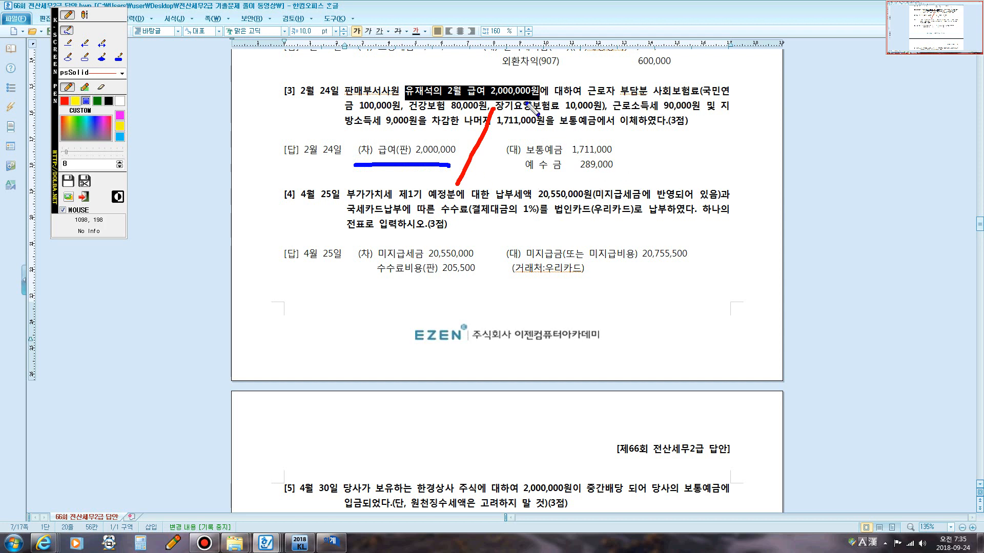
left_click_drag(358, 111, 480, 112)
left_click_drag(565, 110, 601, 110)
left_click_drag(664, 111, 694, 109)
left_click_drag(383, 128, 411, 128)
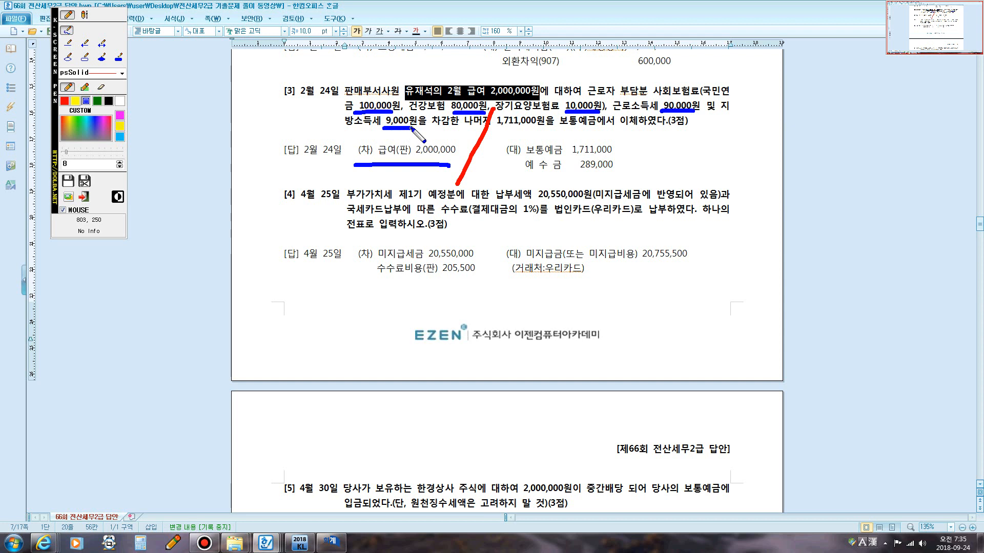
mouse_move(645, 96)
left_mouse_down()
mouse_move(585, 97)
mouse_move(612, 82)
mouse_move(650, 88)
mouse_move(633, 99)
left_mouse_up()
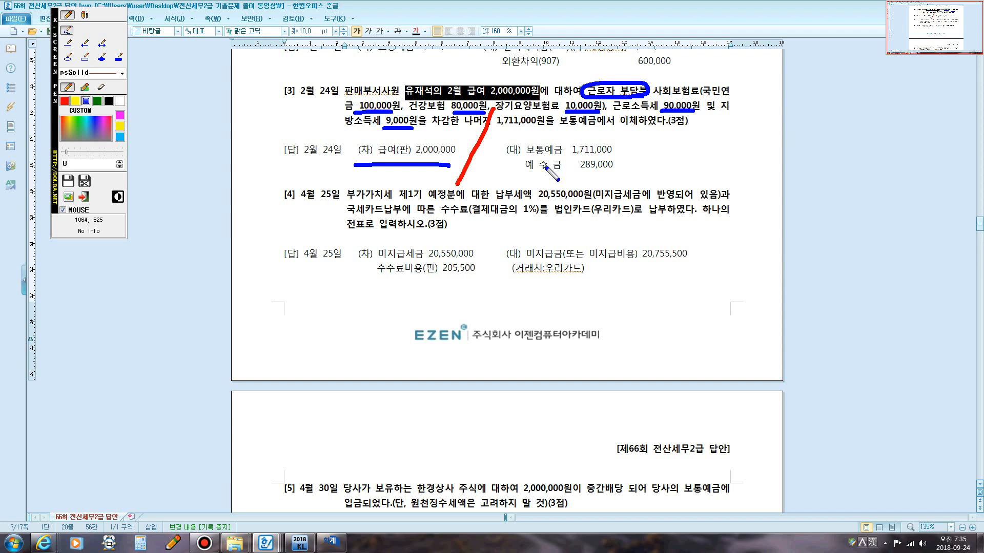
mouse_move(524, 173)
left_mouse_down()
mouse_move(526, 158)
mouse_move(615, 162)
mouse_move(613, 178)
mouse_move(523, 174)
left_mouse_up()
left_click(84, 14)
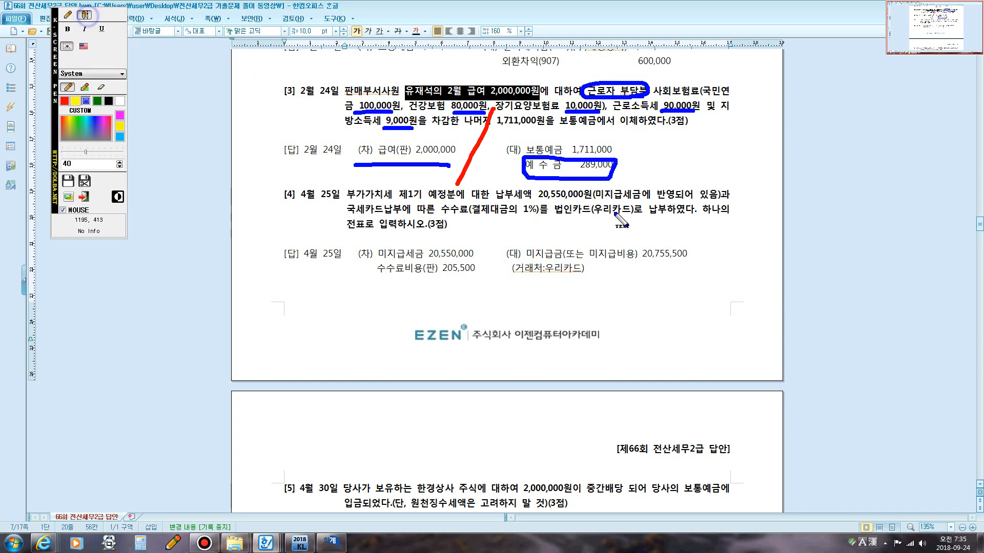
left_click(628, 176)
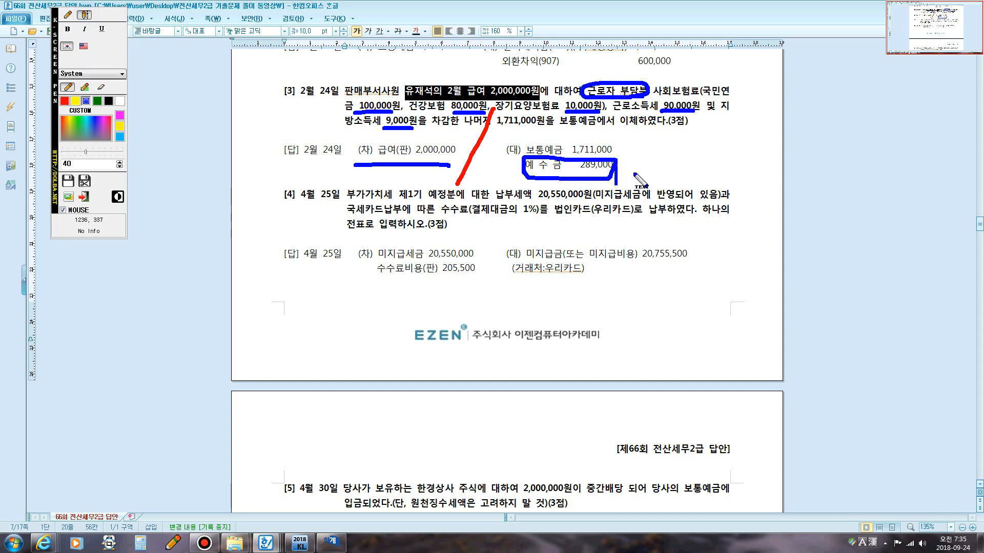
type("유")
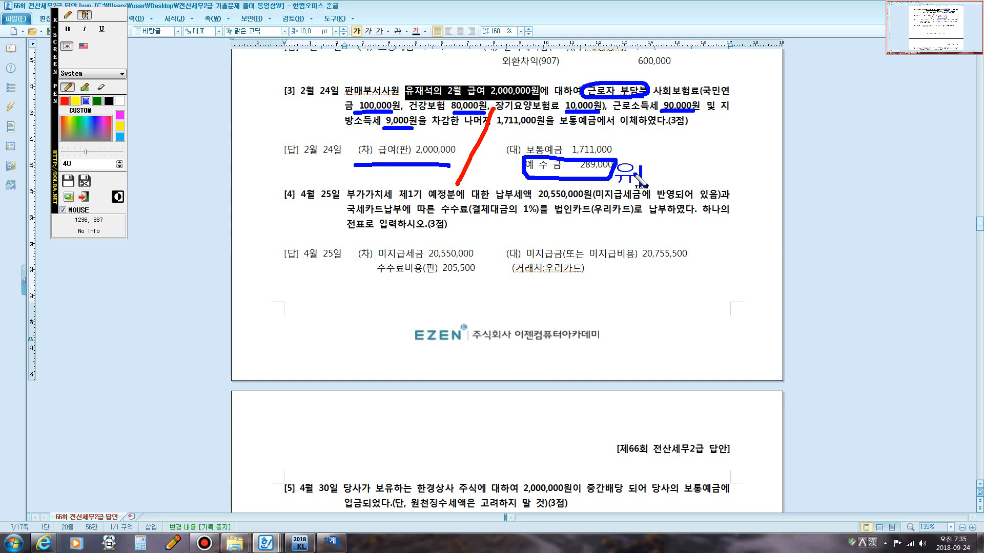
type("동부채")
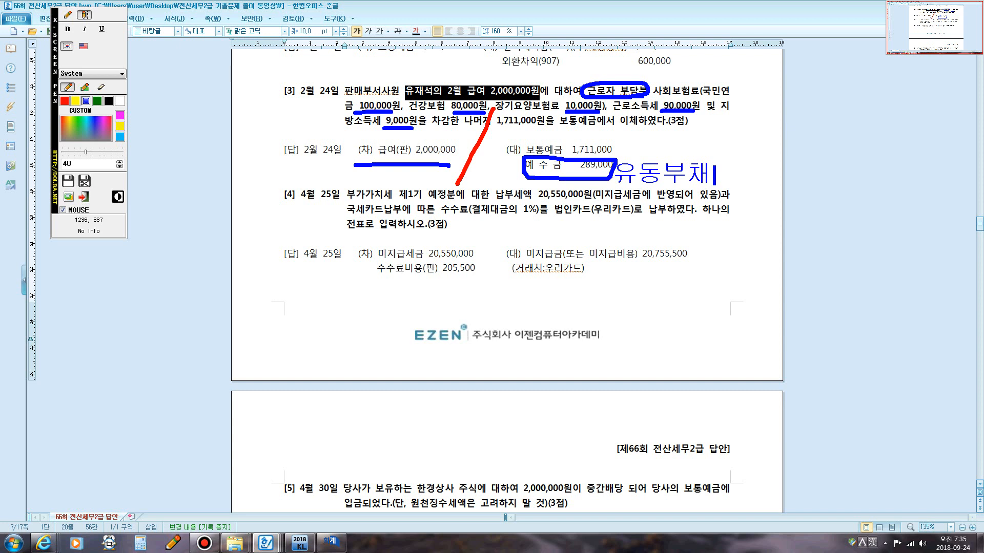
key("Escape")
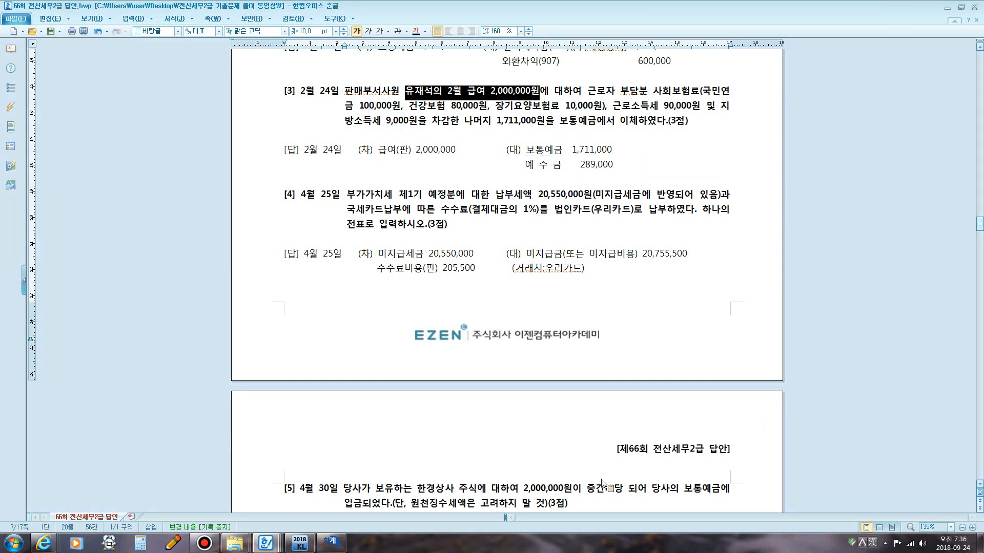
Return to the General Journal Entry window and set the entry day to 24.
left_click(330, 542)
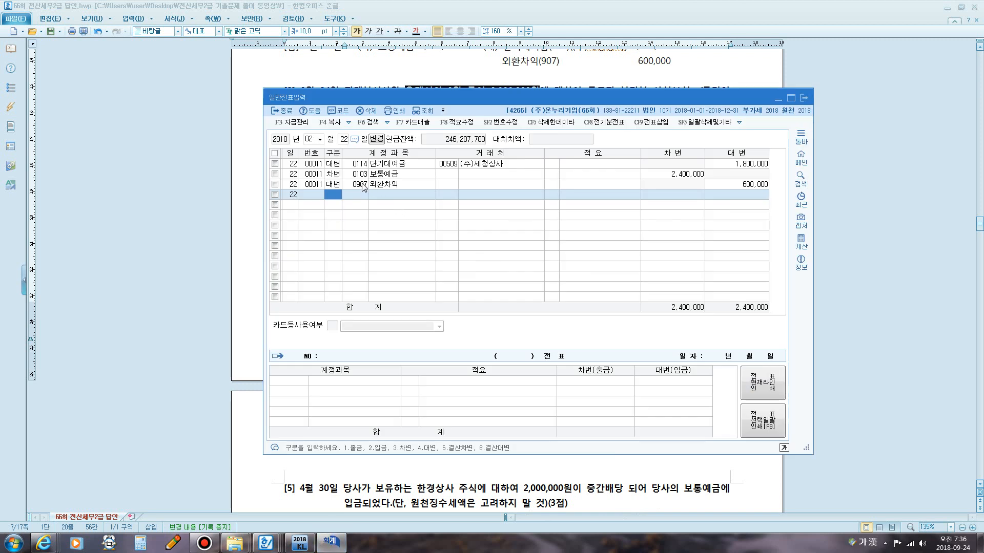
left_click(344, 140)
type("24")
key("Return")
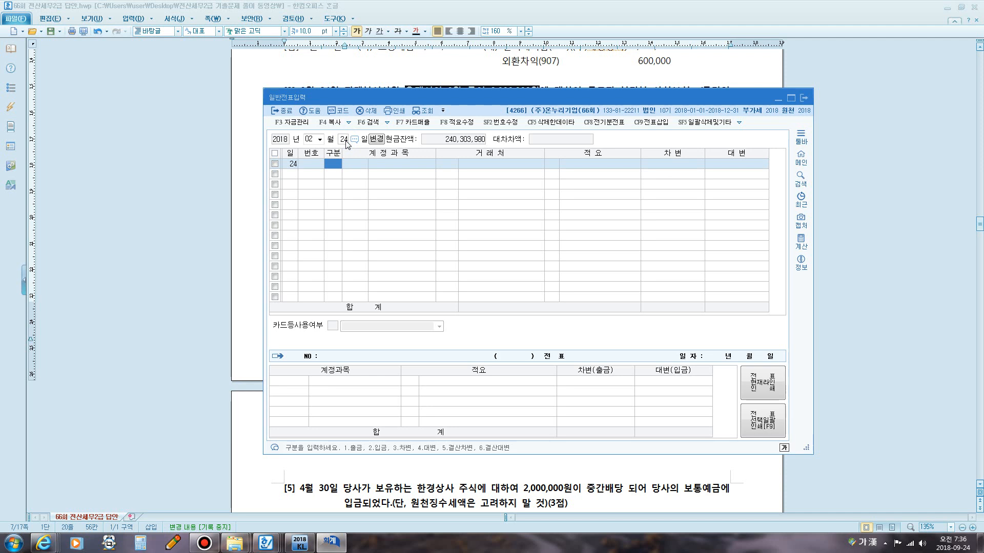
Add a debit line for account 0801 급여 with amount 2,000,000.
type("3")
type("급여")
key("Return")
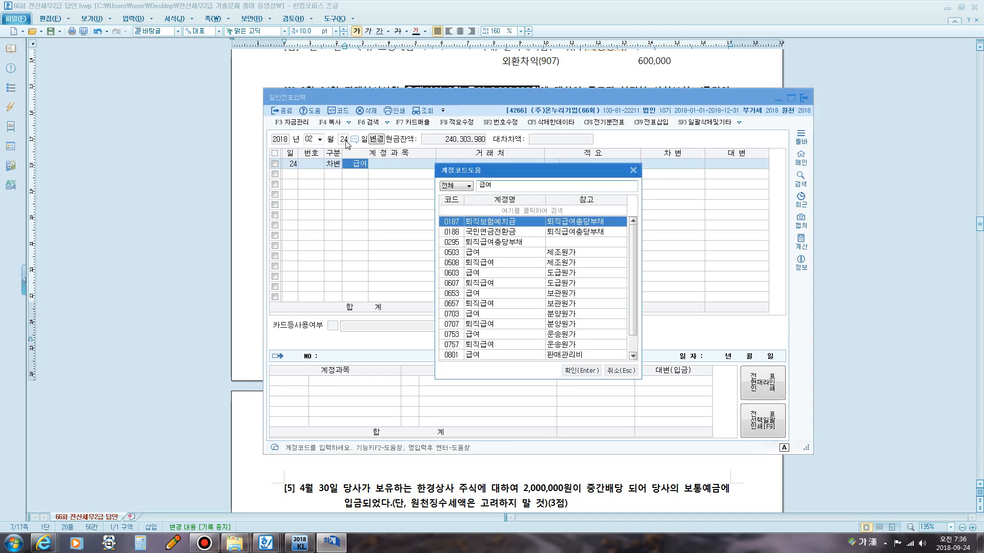
key("Down")
key("Down")
key("Down")
key("Down")
key("Down")
key("Down")
key("Down")
key("Down")
key("Down")
key("Down")
key("Down")
key("Down")
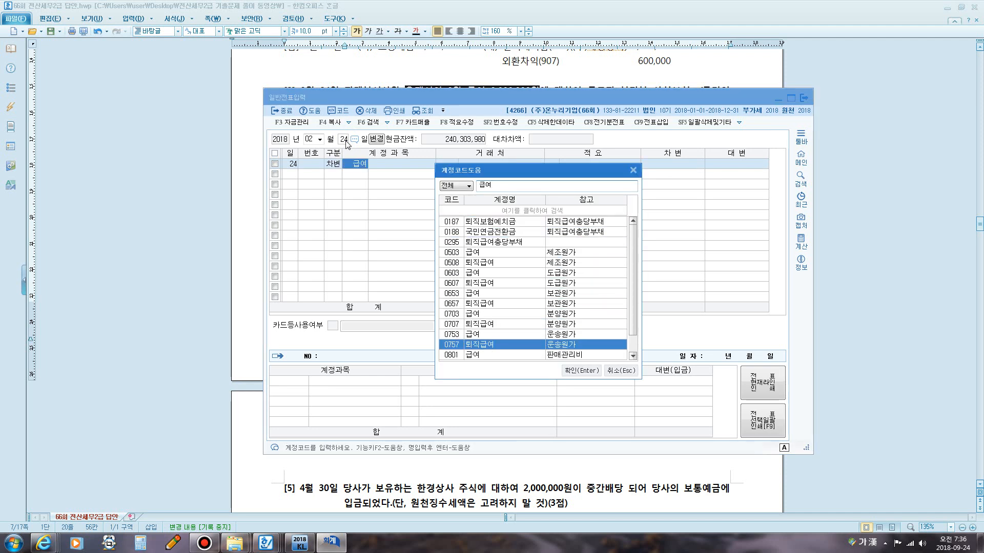
key("Down")
key("Return")
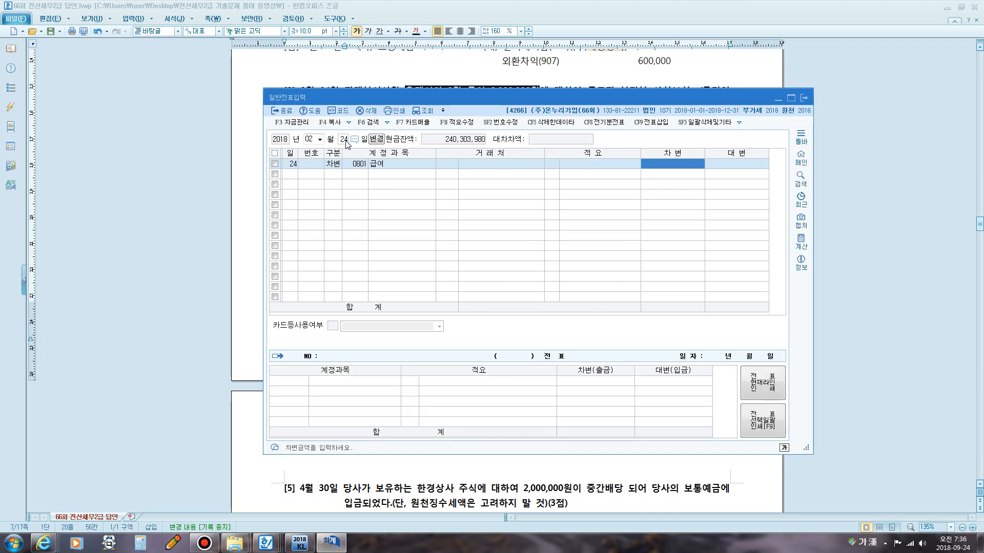
type("2,000,000")
key("Return")
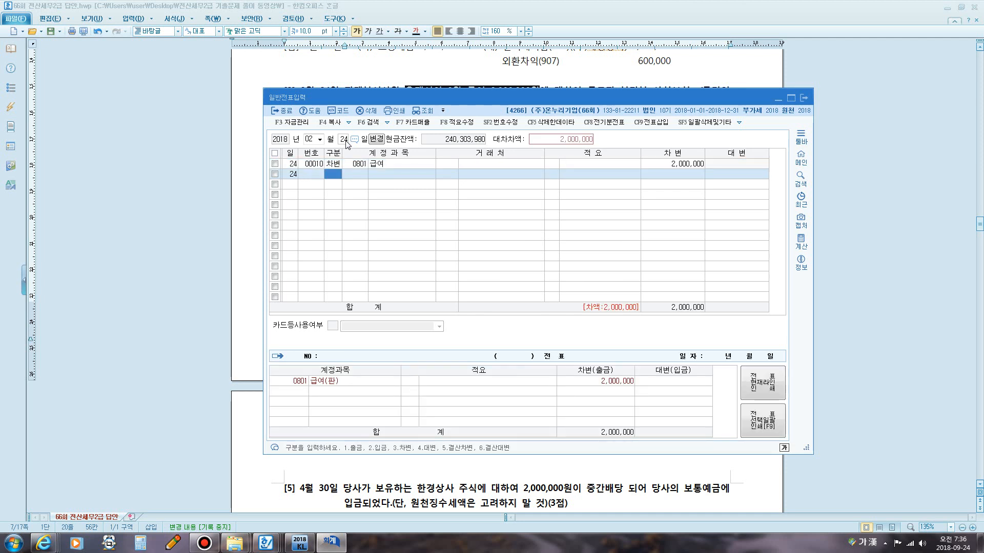
Add a credit line for account 0103 보통예금 with amount 1,711,000.
type("4")
key("Return")
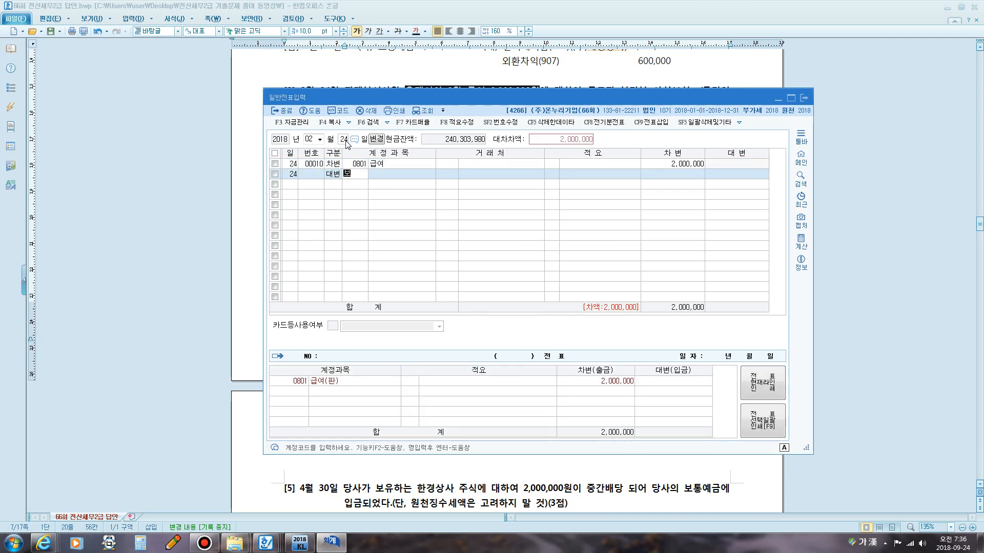
type("보통")
key("Return")
key("Return")
key("Return")
key("Return")
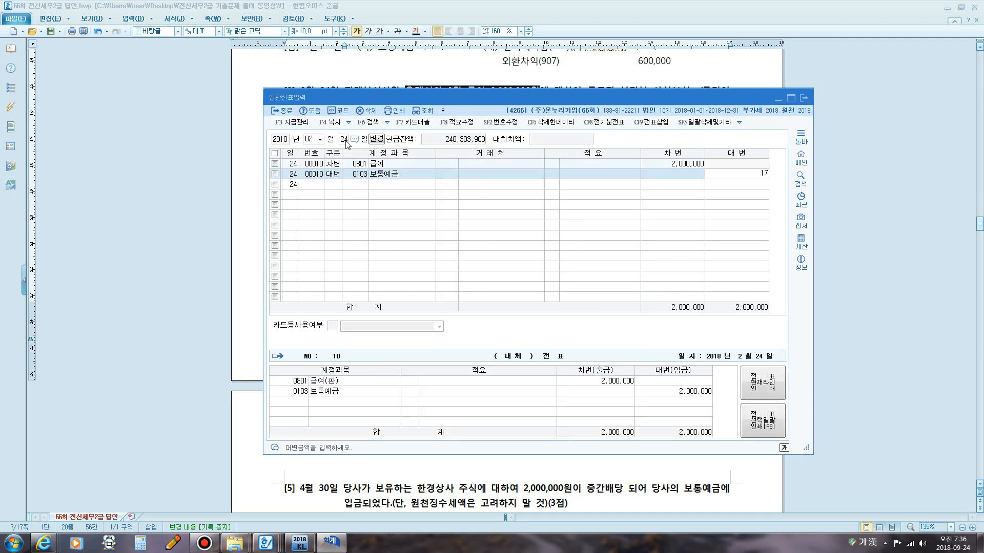
type("1,711,000")
key("Return")
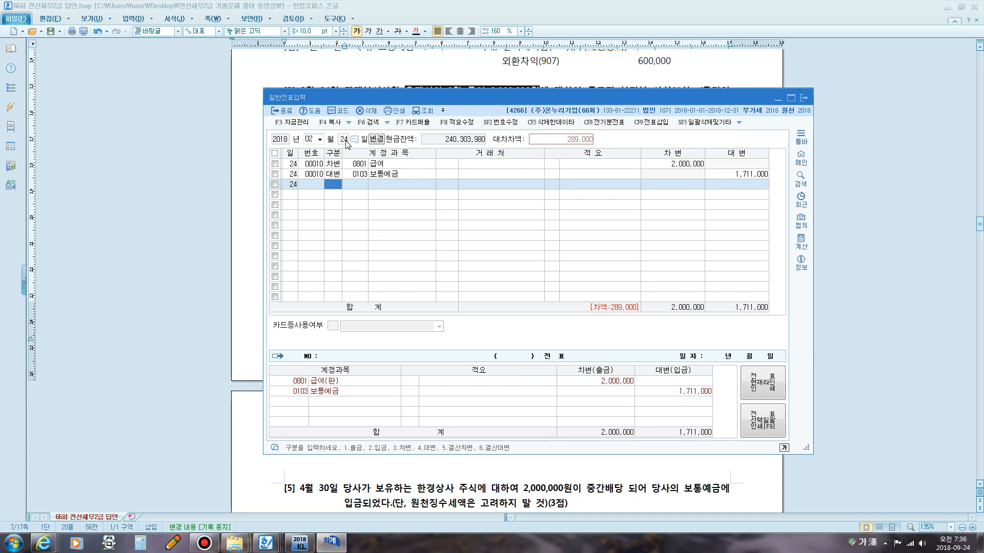
Add a credit line for account 0254 예수금 for the remaining 289,000 balance.
type("4")
key("Return")
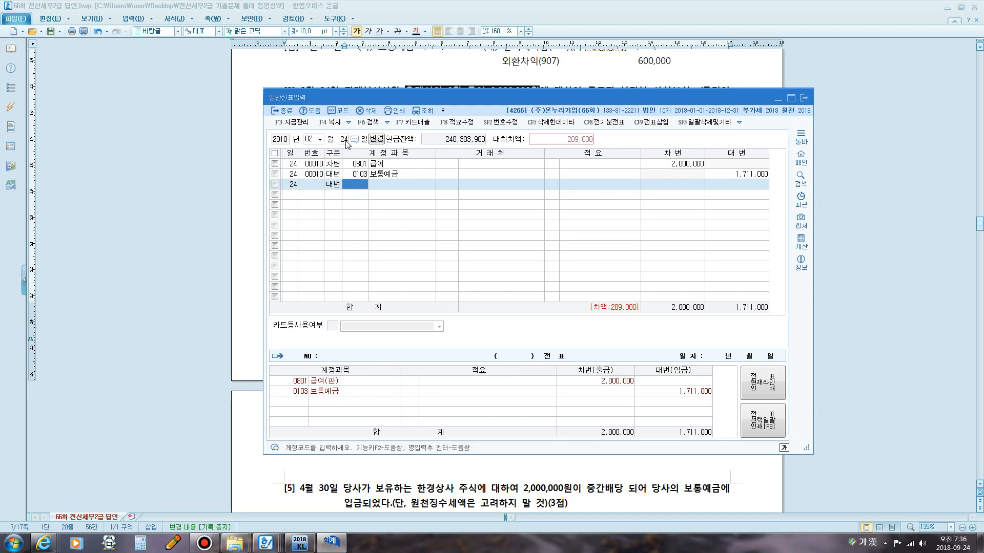
type("ㅇ")
key("Return")
key("Return")
key("Return")
key("Return")
key("Return")
key("Return")
key("Return")
key("Return")
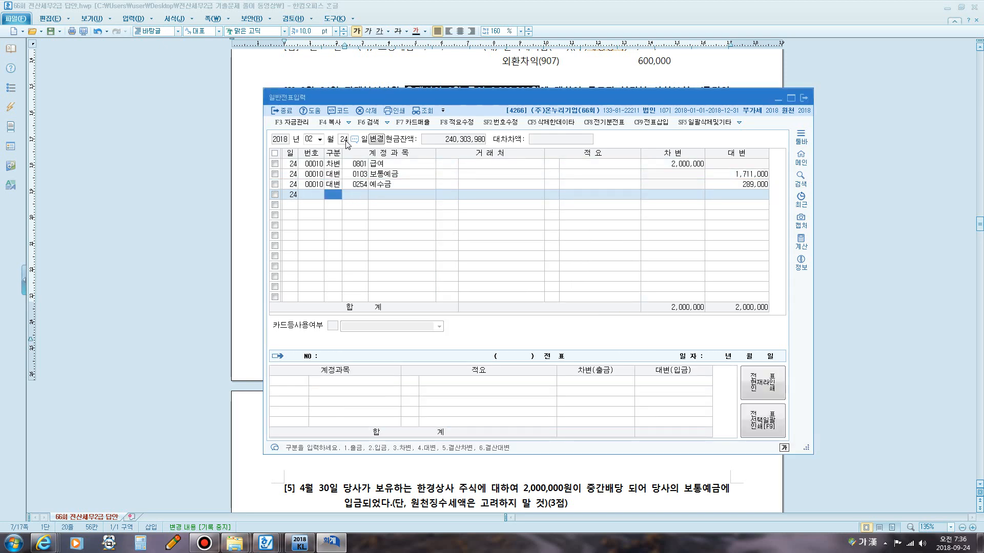
Scroll the exam document to question 4 and select the phrase about the 20,550,000원 VAT payment.
left_click(556, 60)
scroll(509, 154, "down", 2)
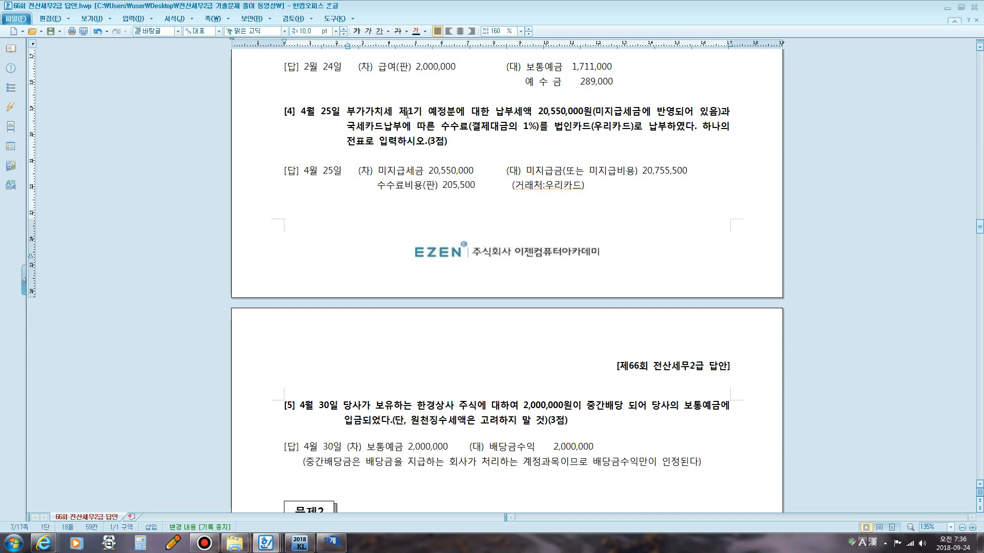
left_click_drag(408, 114, 705, 108)
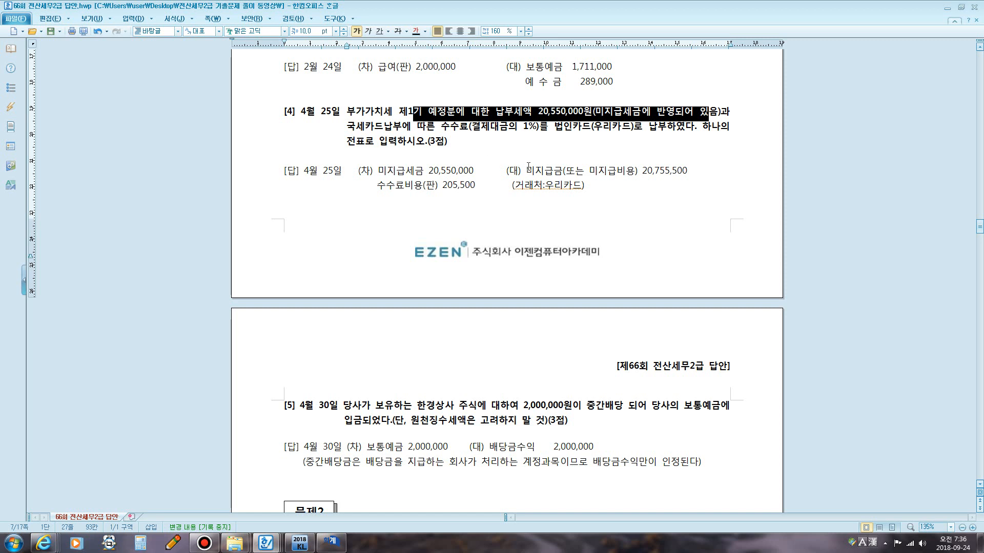
Annotate question 4 with the VAT deadlines 1/1~3/1: 4/25, 4/1~6/30: 7/25, 7/1~9/30: 10/25, 10/1~12/31: 익년 1월25, then clear them.
key("ctrl+2")
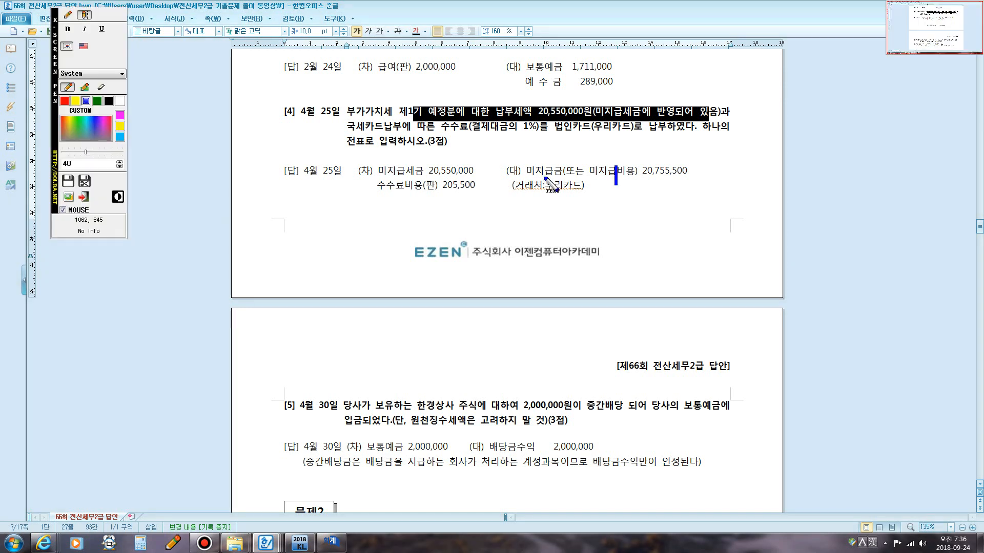
left_click(65, 15)
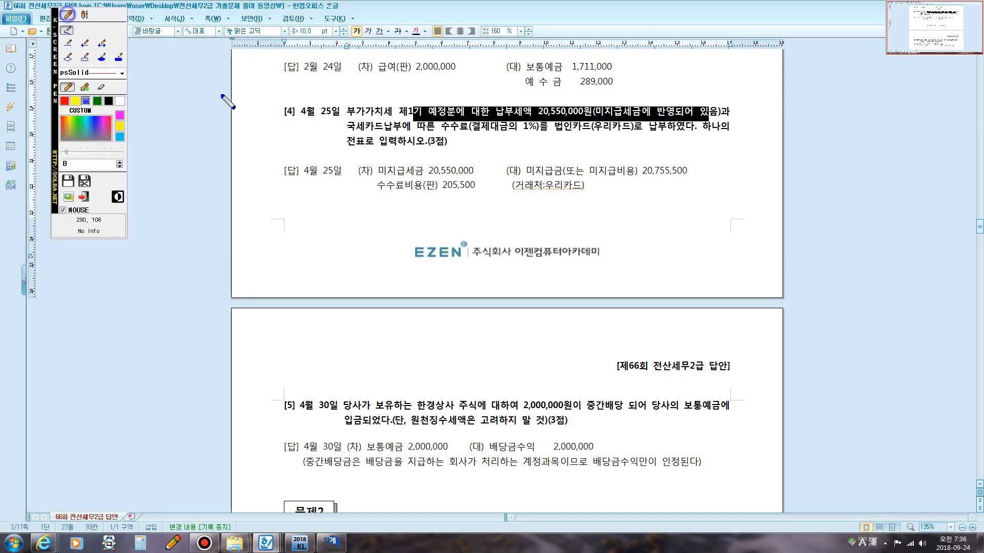
left_click(85, 15)
left_click(357, 210)
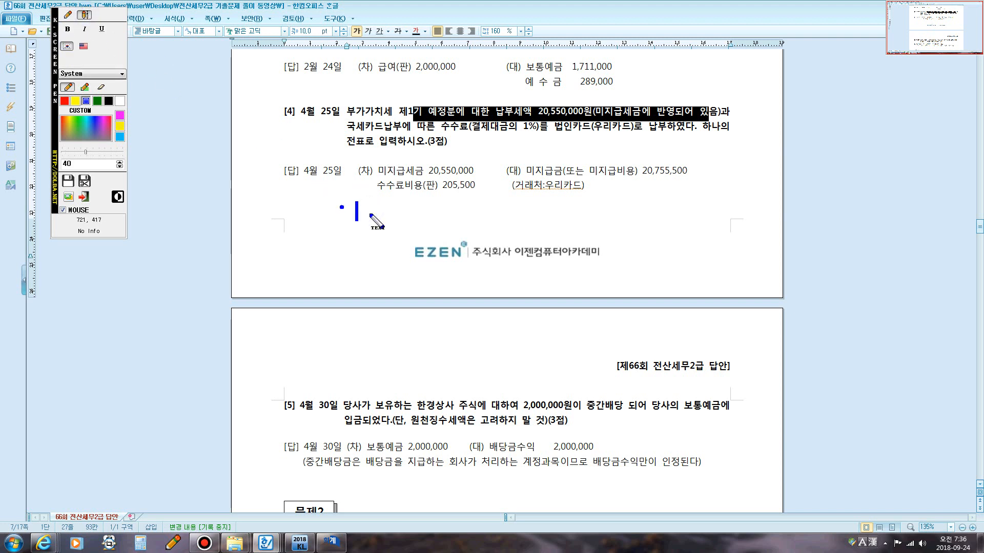
type("1/1~3")
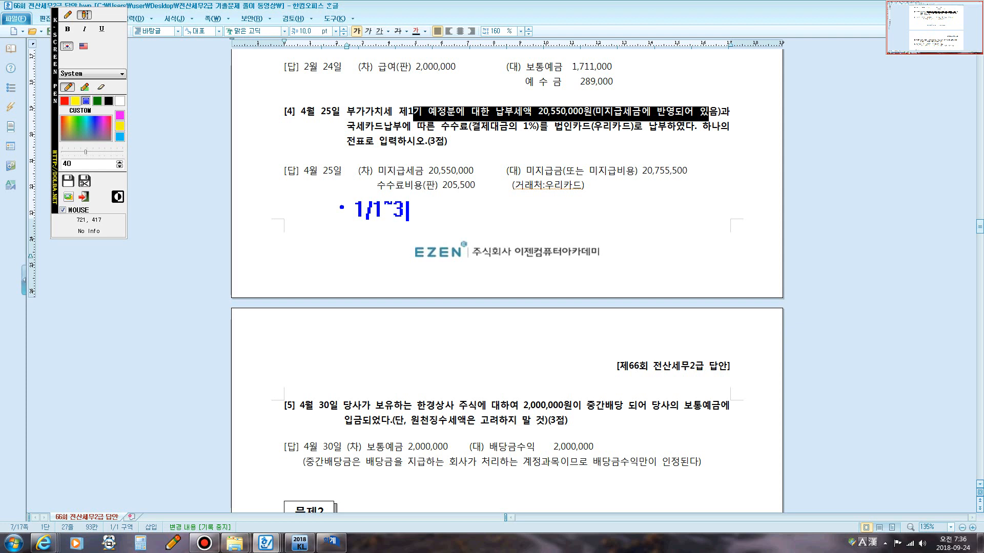
type("/1: 4/25 4/1")
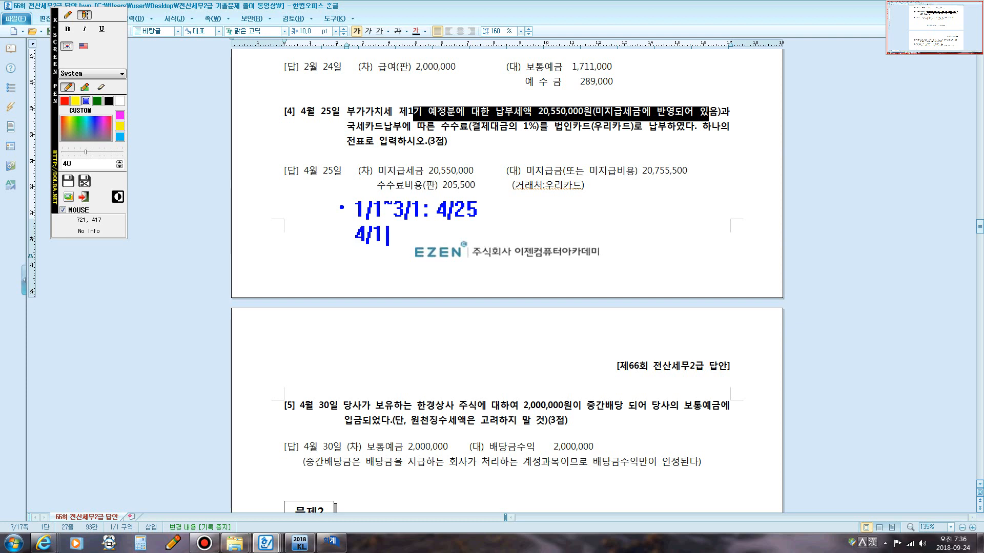
type("~6/30: 7")
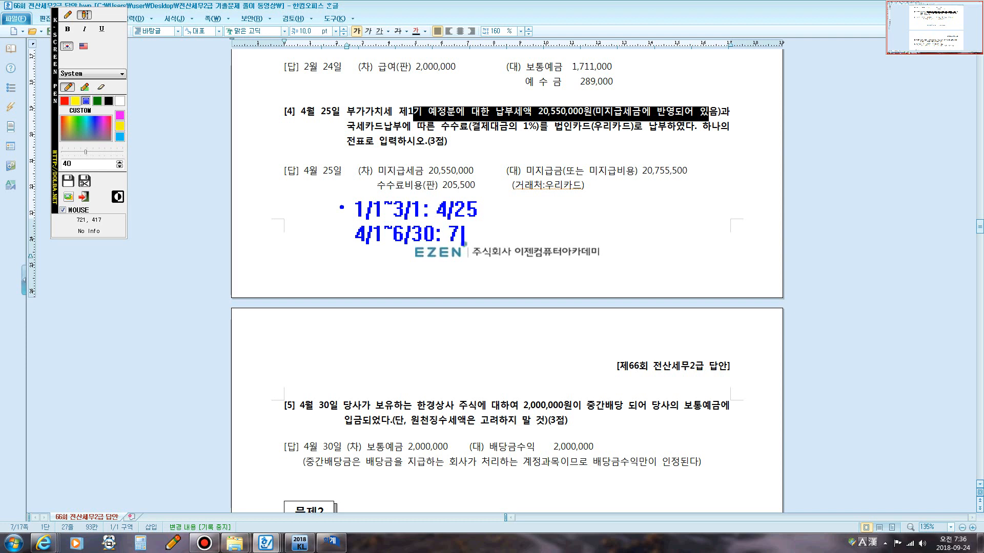
type("/25")
key("Return")
type("7/1~9/30")
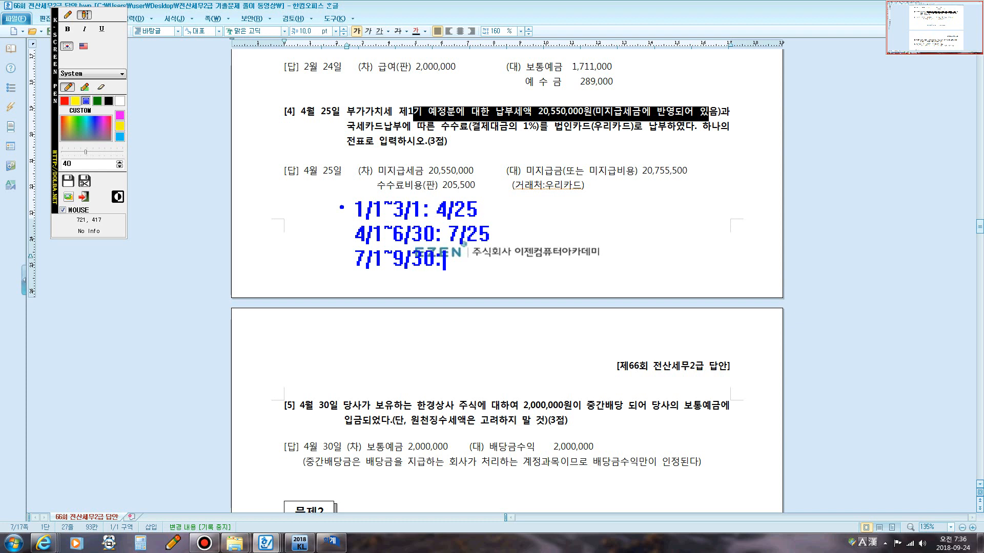
type(": 10")
type("10")
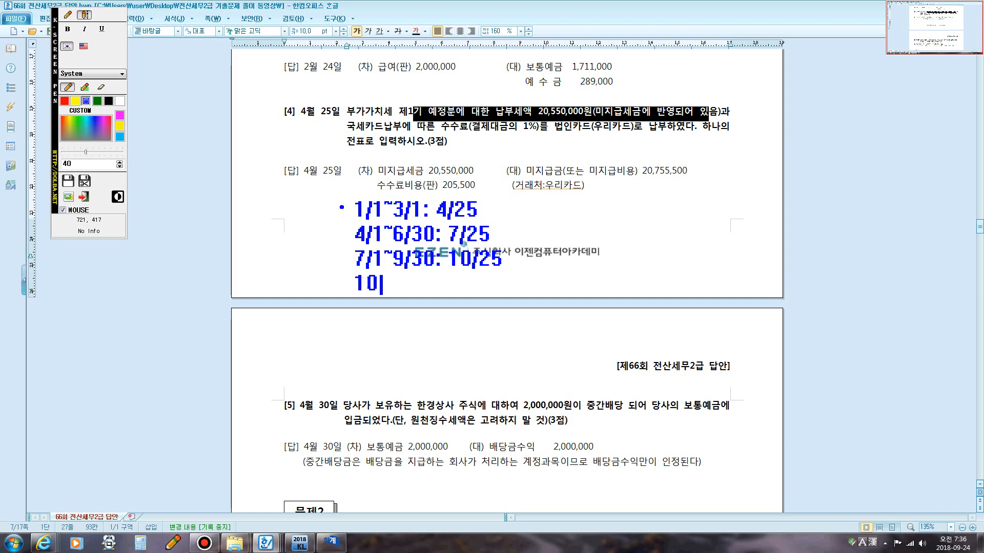
type("/1~12/31: 익년 ")
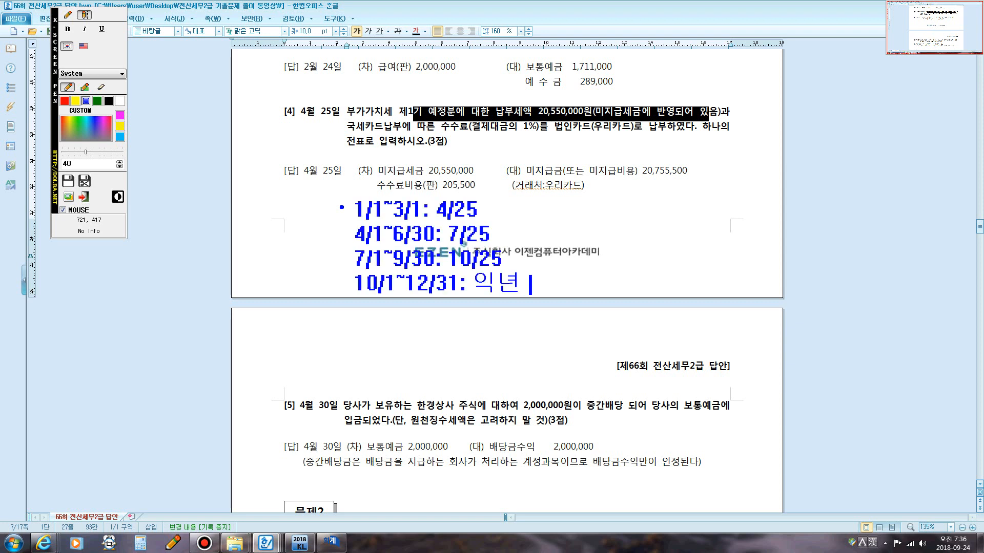
type("1월25")
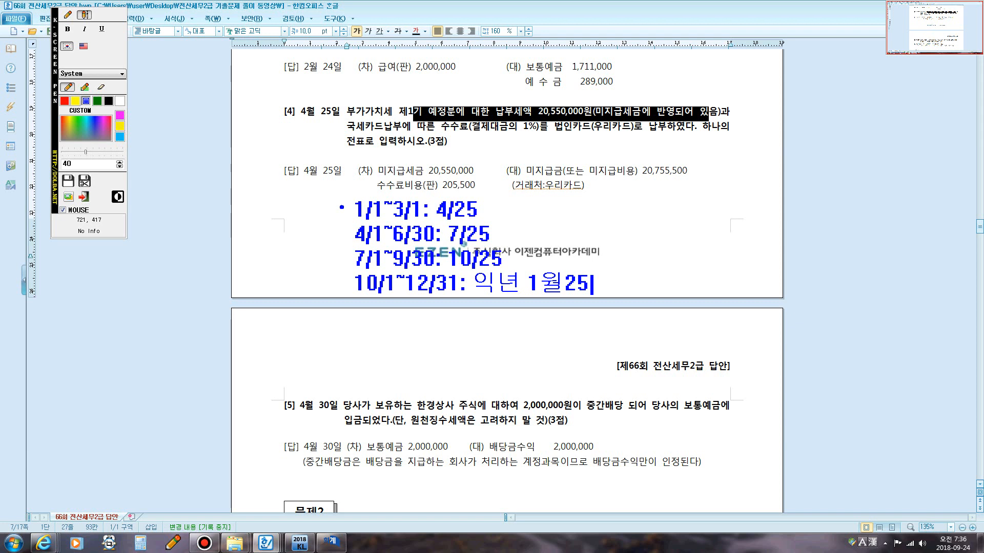
left_click(67, 15)
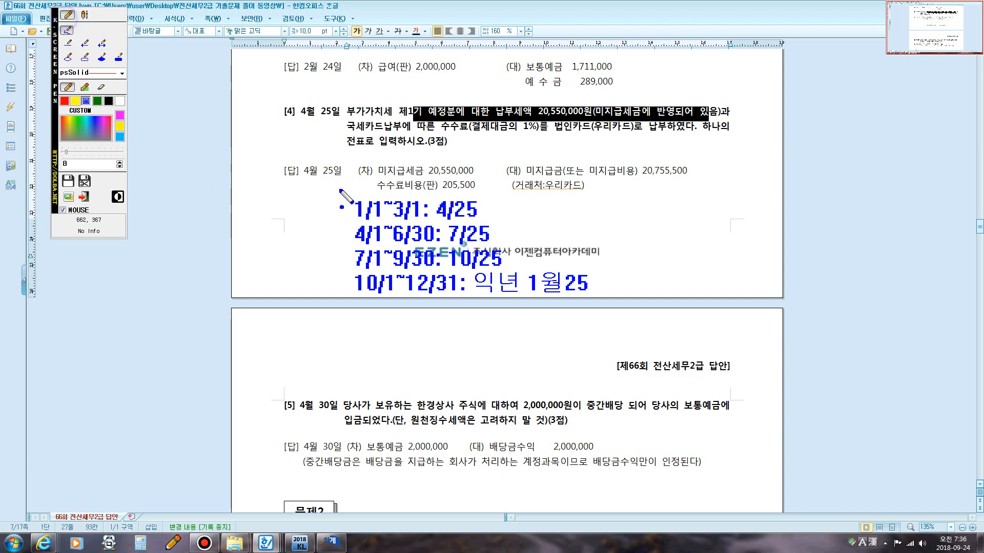
left_click(396, 220)
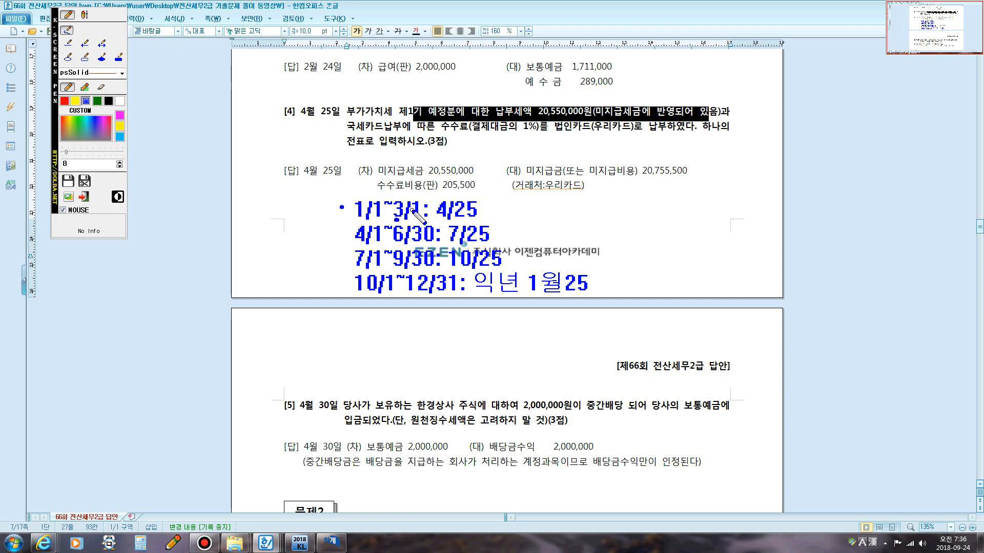
mouse_move(412, 210)
left_mouse_down()
mouse_move(392, 205)
mouse_move(427, 204)
mouse_move(414, 217)
mouse_move(439, 226)
mouse_move(421, 240)
mouse_move(420, 257)
left_mouse_up()
mouse_move(415, 295)
left_mouse_down()
mouse_move(419, 270)
mouse_move(469, 276)
mouse_move(417, 293)
left_mouse_up()
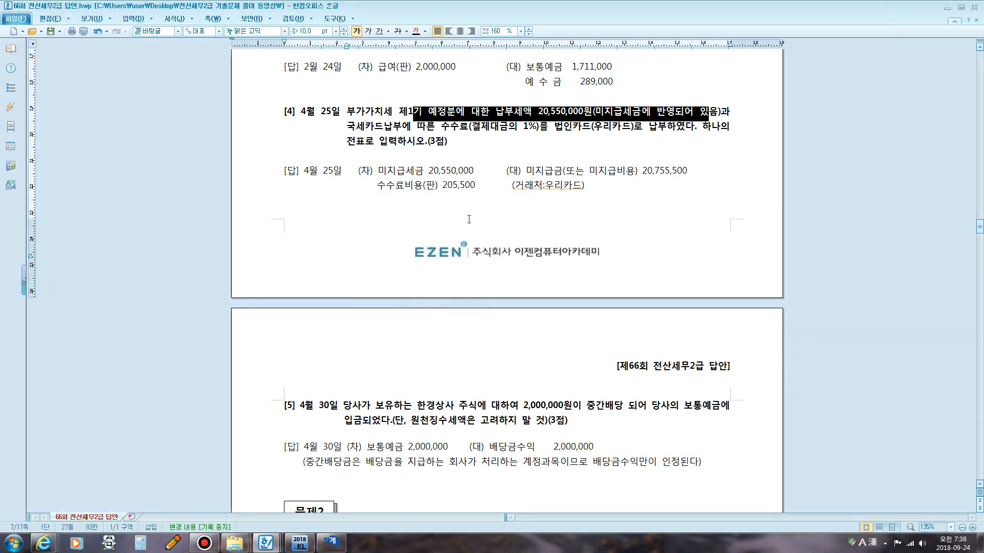
Return to the General Journal Entry window and open the entries dated March 31.
left_click(331, 542)
left_click(313, 139)
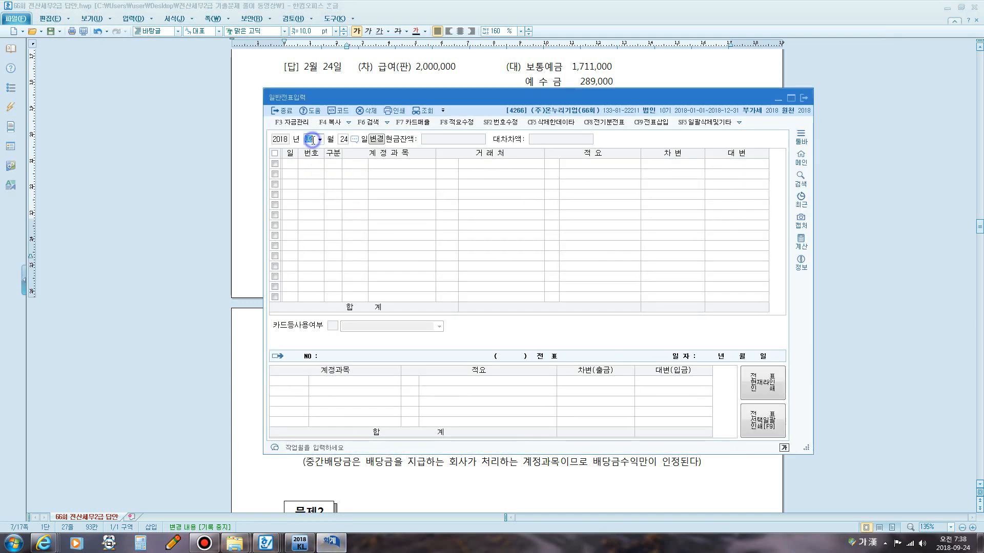
type("03")
key("Return")
type("31")
key("Return")
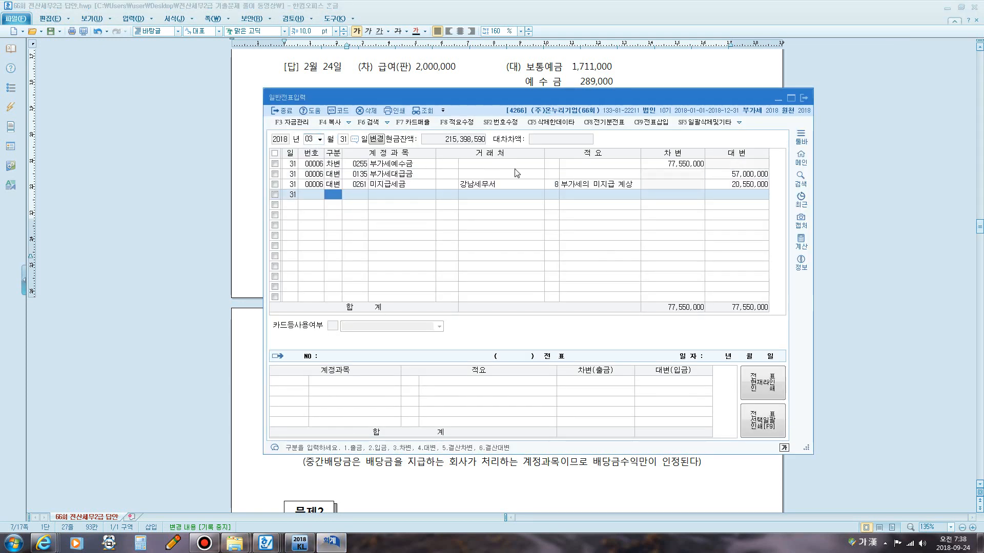
left_click(653, 164)
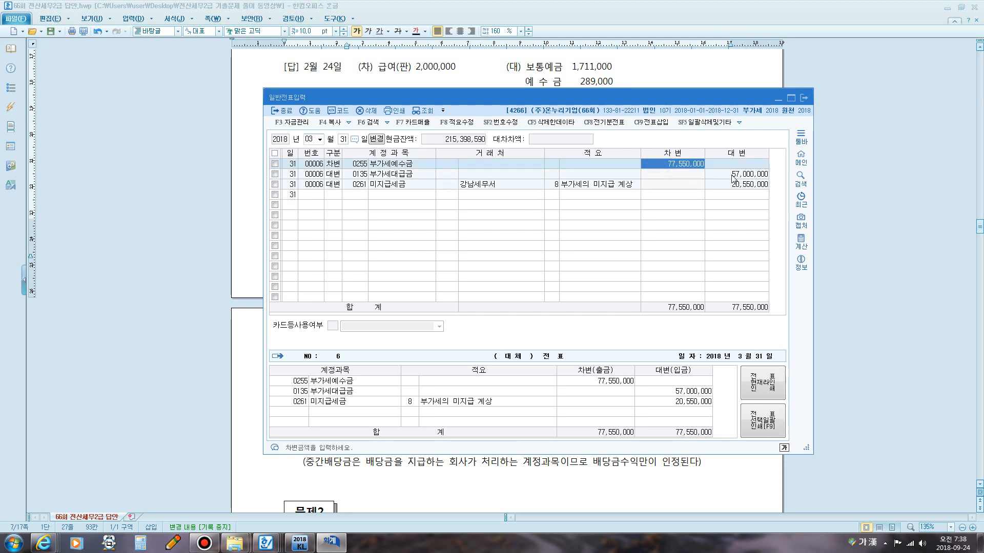
Mark the March 31 VAT closing entry and its 미지급세금 credit amount with the pen, then clear the marks.
mouse_move(871, 169)
left_mouse_down()
mouse_move(704, 74)
mouse_move(350, 113)
mouse_move(288, 162)
mouse_move(248, 169)
mouse_move(279, 173)
mouse_move(287, 160)
left_mouse_up()
mouse_move(296, 255)
left_mouse_down()
mouse_move(341, 215)
mouse_move(744, 270)
mouse_move(880, 332)
mouse_move(871, 309)
left_mouse_up()
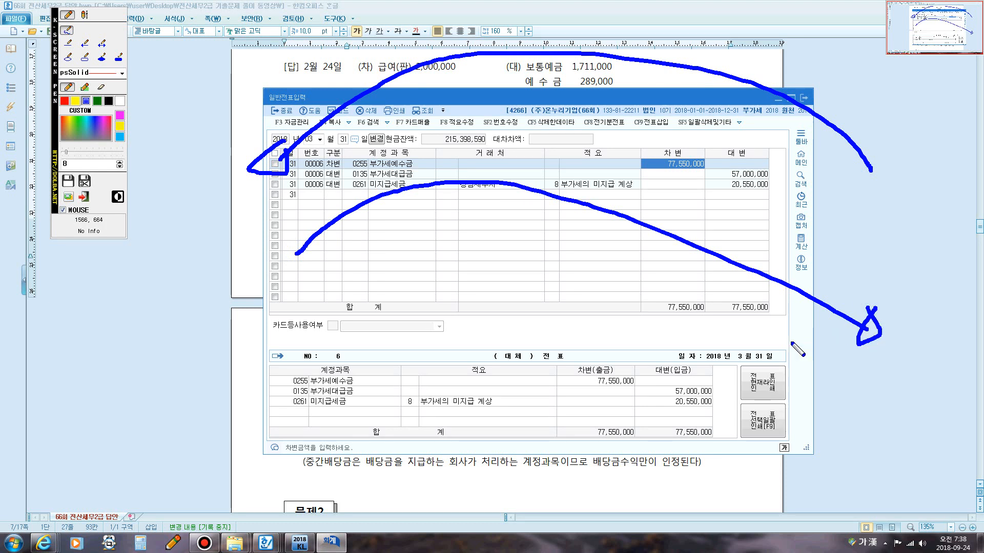
key("Escape")
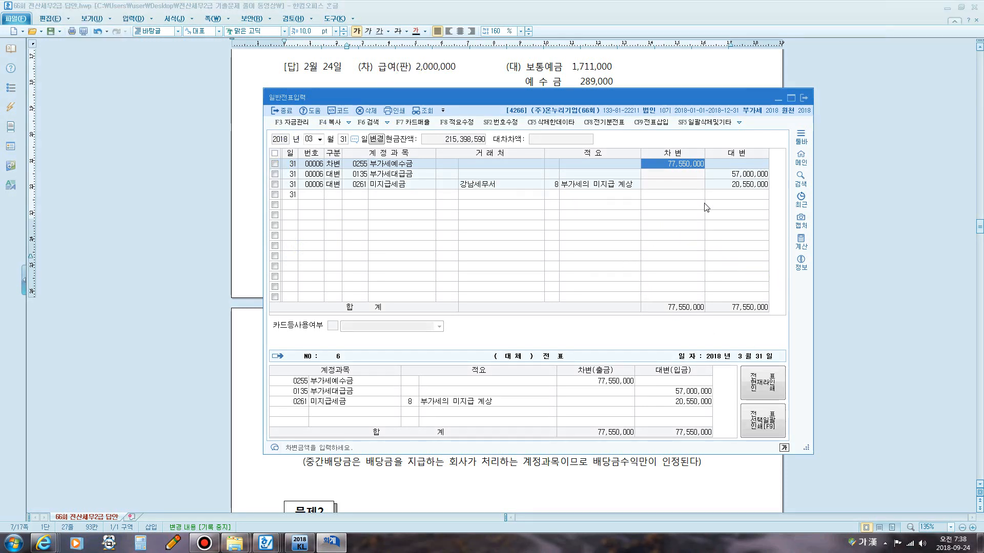
key("F12")
mouse_move(722, 193)
left_mouse_down()
mouse_move(722, 178)
mouse_move(772, 178)
mouse_move(772, 193)
mouse_move(720, 194)
left_mouse_up()
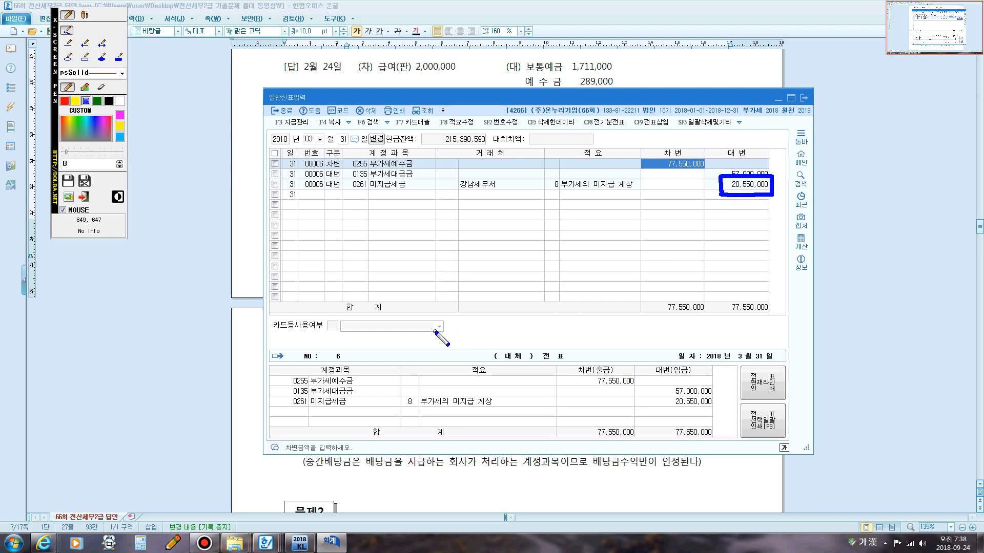
key("Escape")
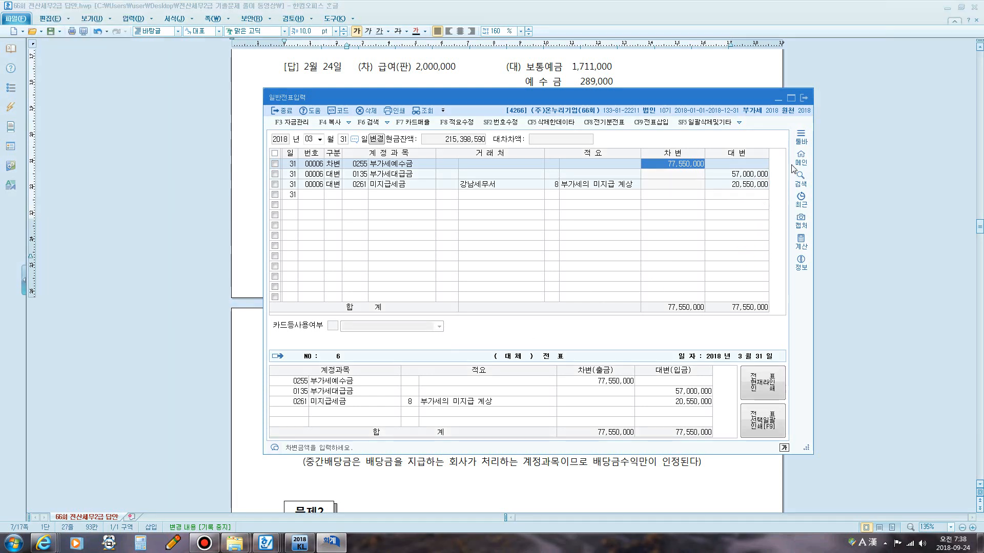
Highlight 20,550,000원, 수수료(결제대금의 1%) and (판) 205,500 in question 4 and its answer, marking them with the pen.
left_click(674, 67)
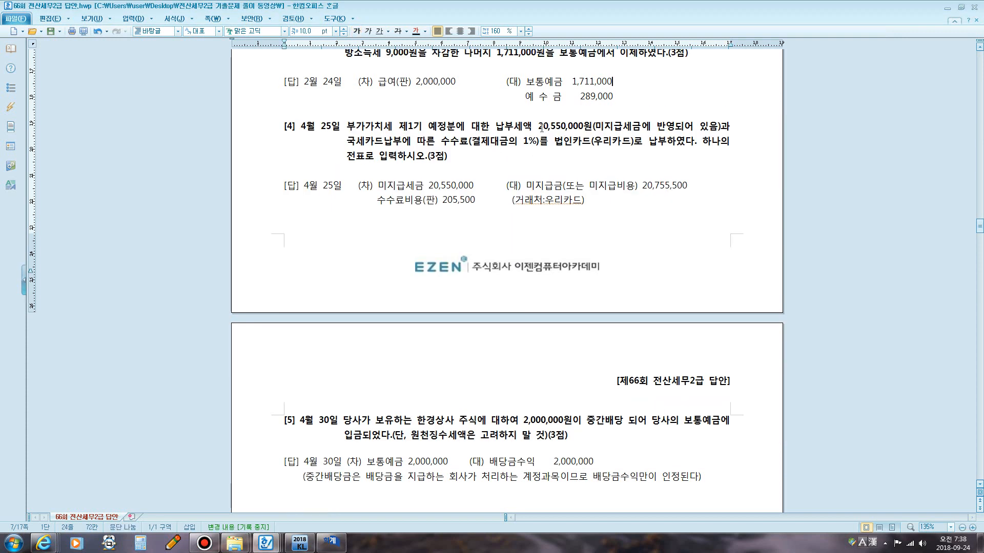
left_click_drag(538, 126, 592, 126)
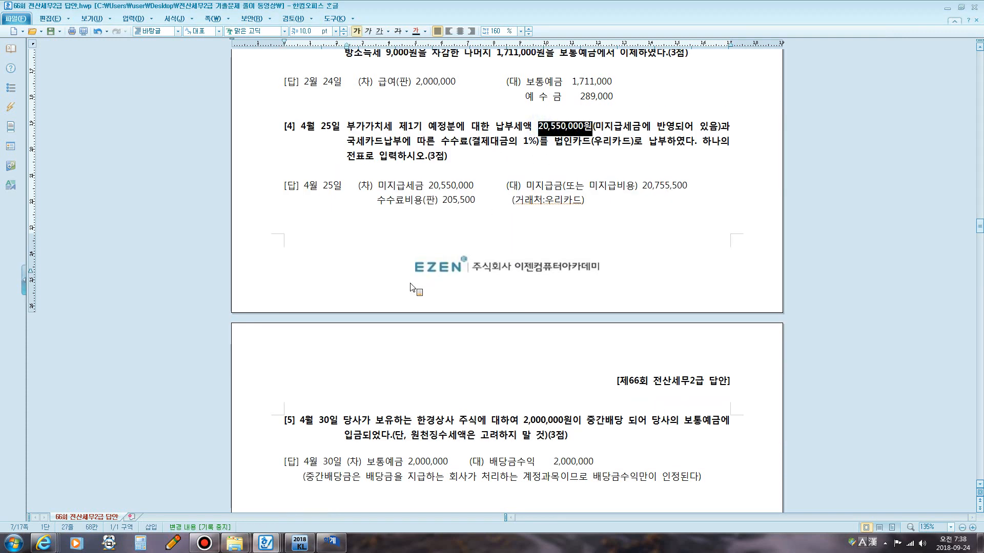
left_click_drag(447, 140, 539, 150)
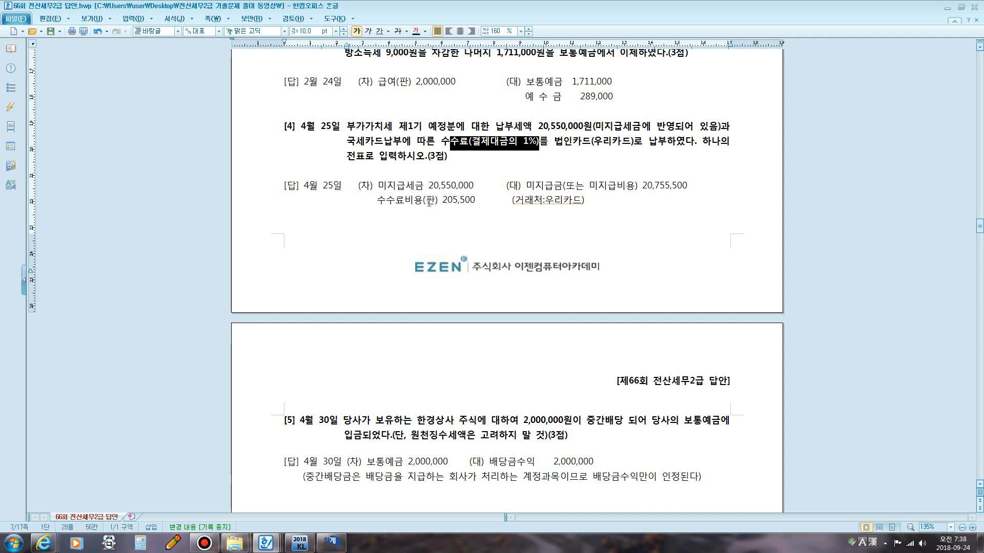
left_click_drag(426, 202, 476, 204)
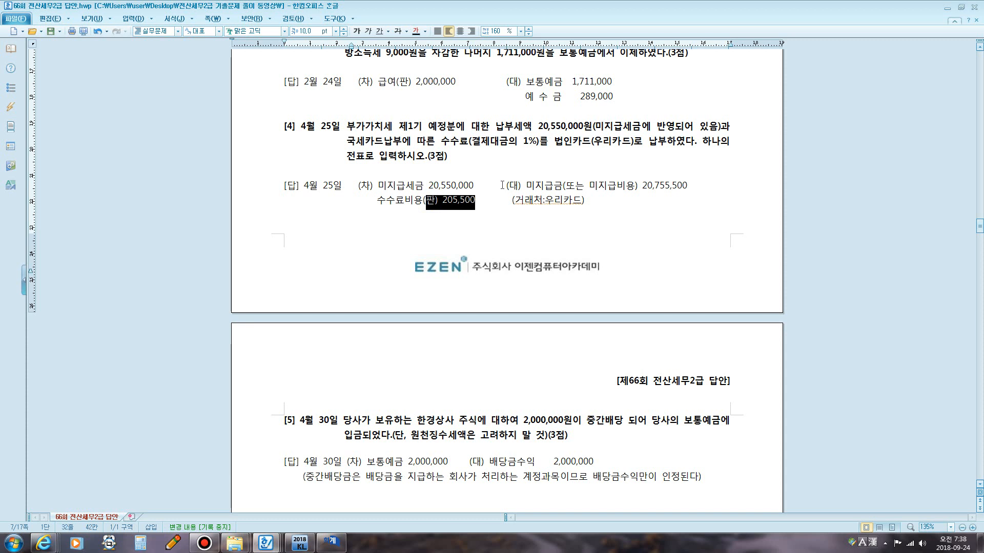
middle_click(507, 185)
left_click_drag(517, 157, 489, 229)
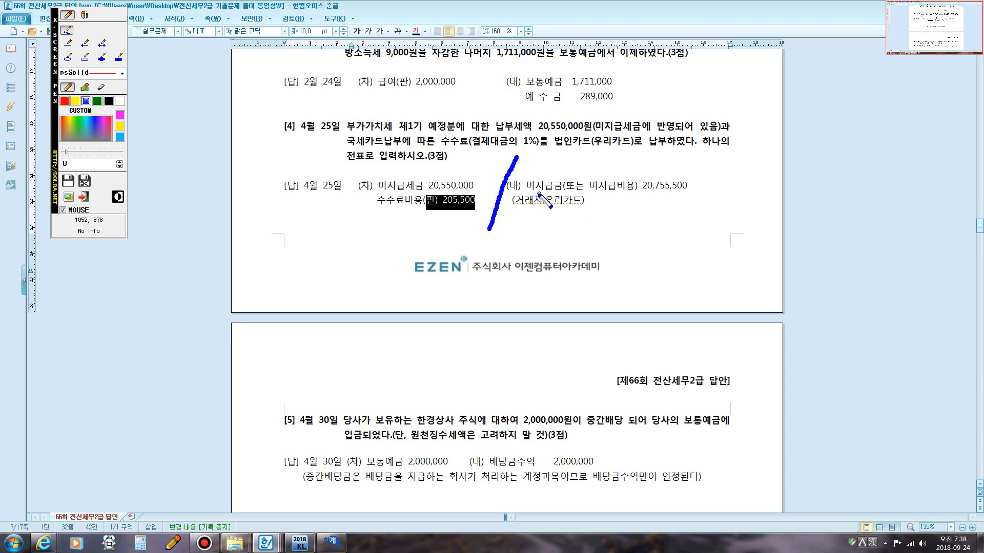
left_click_drag(530, 193, 564, 191)
key("Escape")
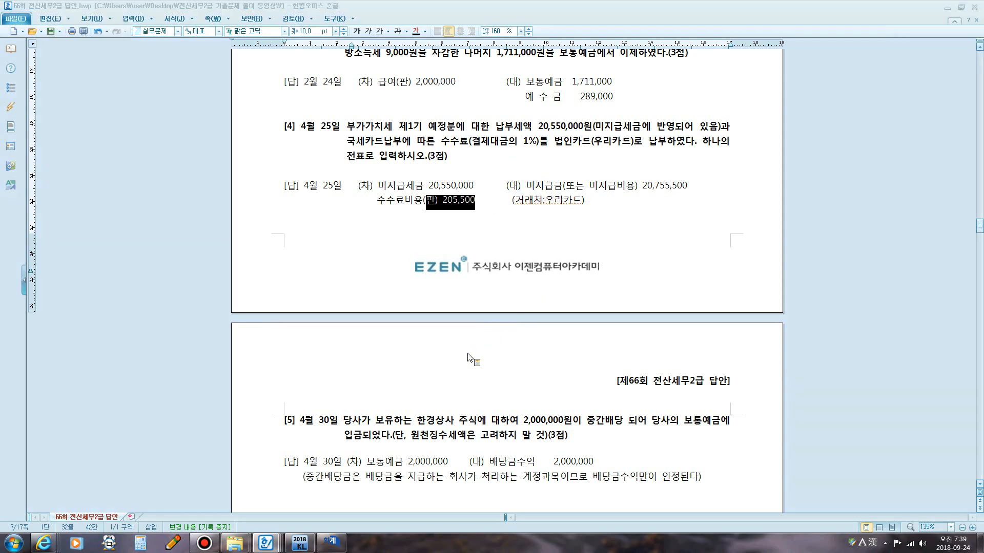
Return to the General Journal Entry window and open the entries dated April 25.
left_click(332, 541)
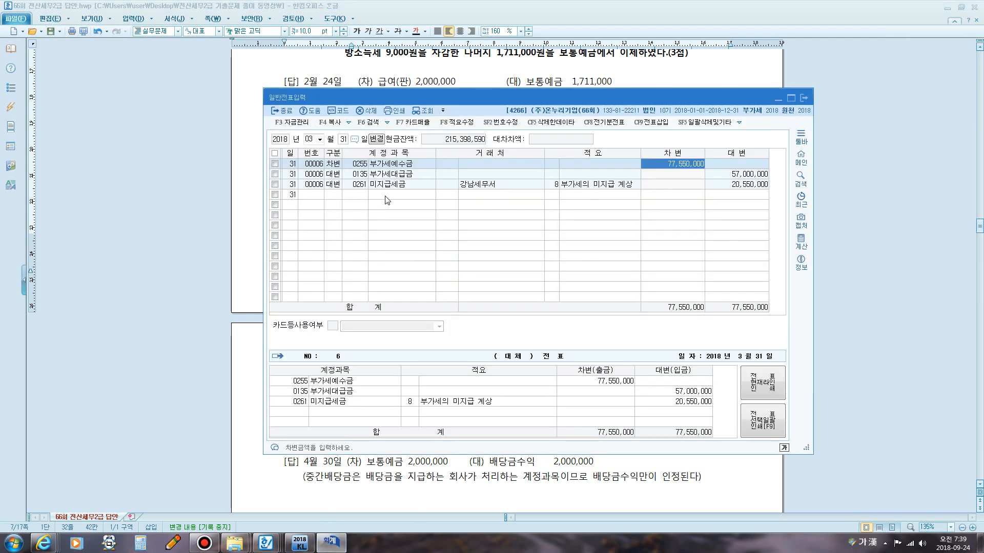
left_click(309, 138)
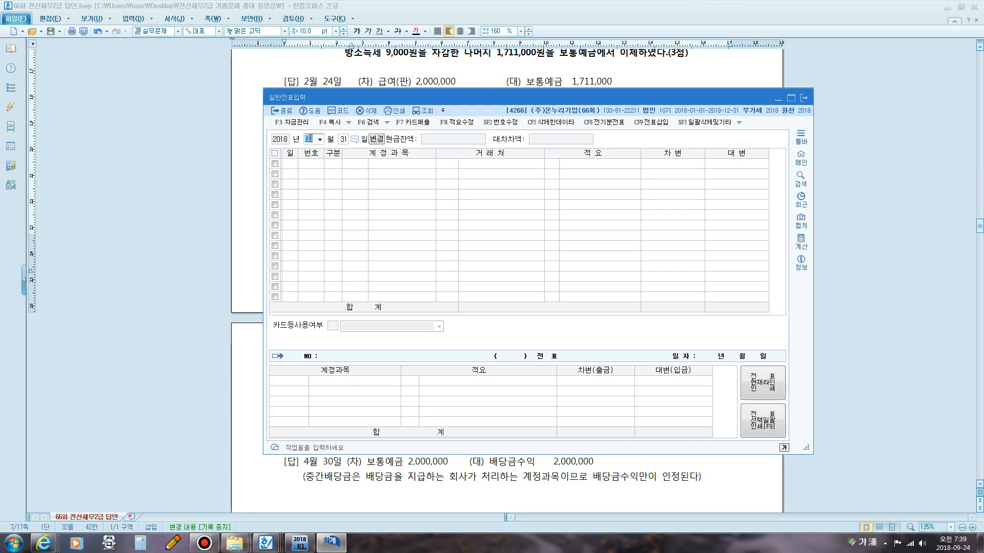
type("04")
type("25")
key("Return")
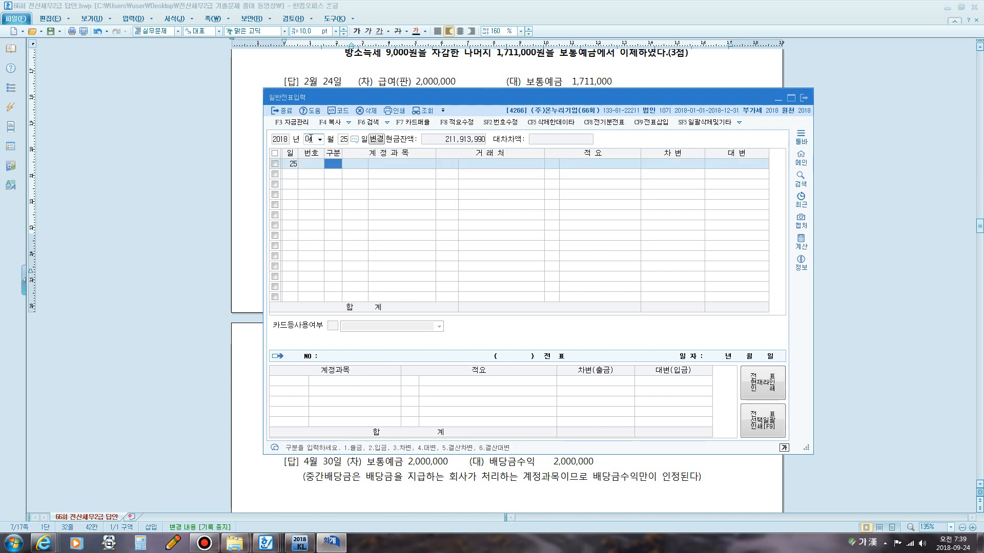
Add a credit line for account 0253 미지급금 with 우리카드 as the trading partner.
type("4")
key("Return")
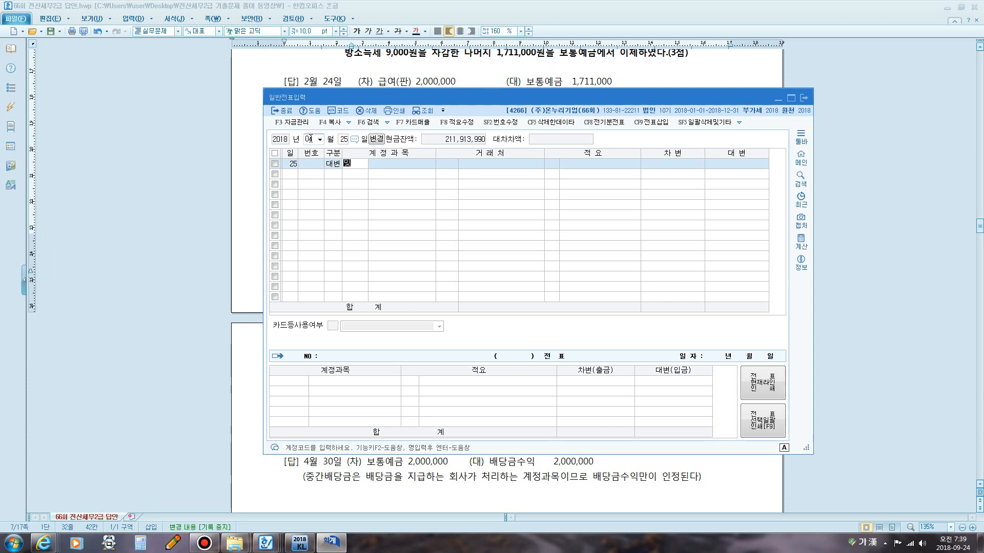
type("미지")
key("Return")
key("Return")
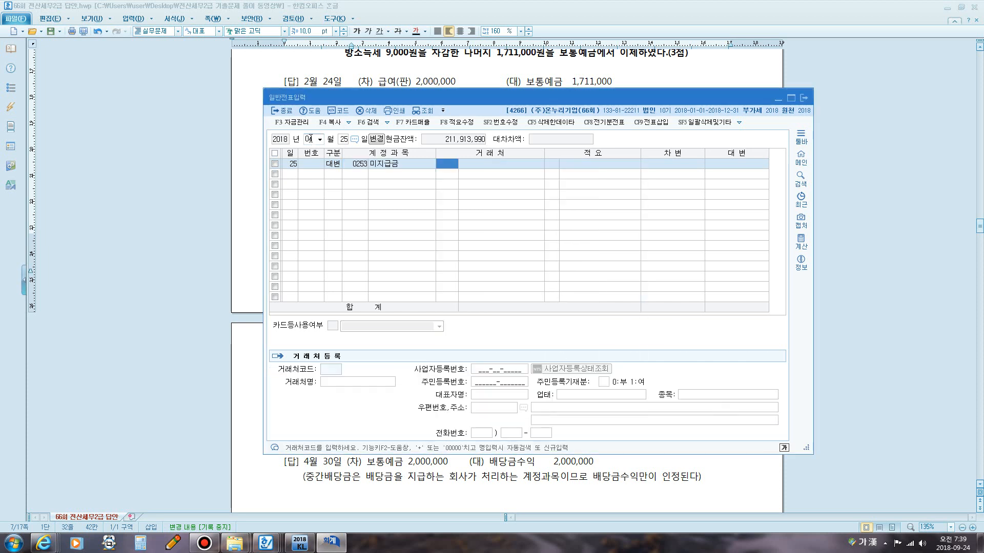
type("우리")
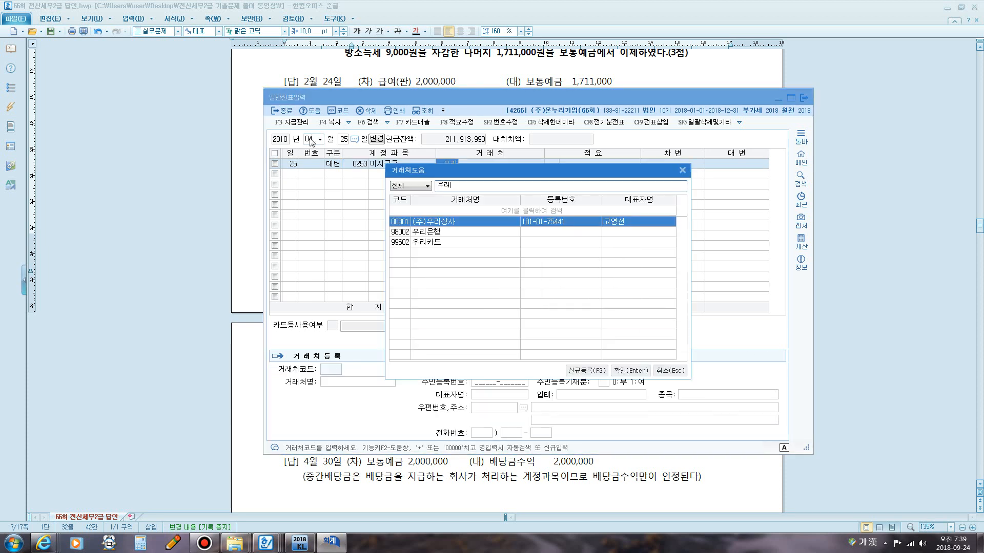
key("Return")
key("Down")
key("Down")
key("Return")
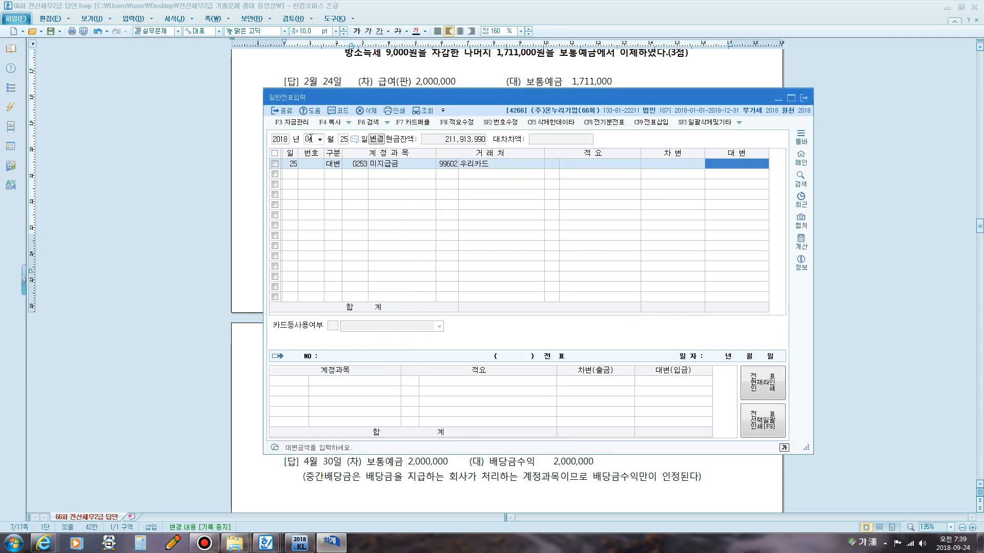
Enter 207,555,500 as the 미지급금 credit amount.
type("20,7")
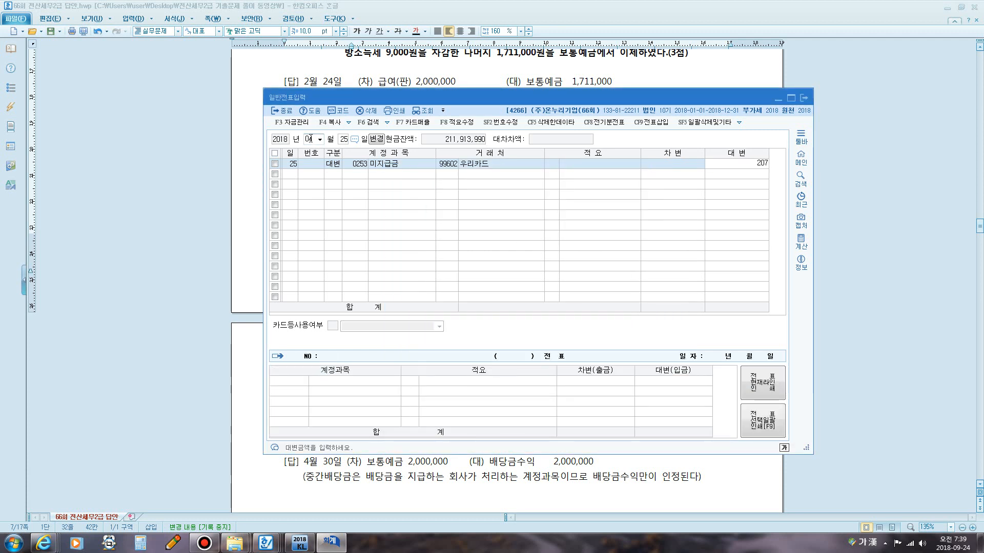
type("55,5")
type("500")
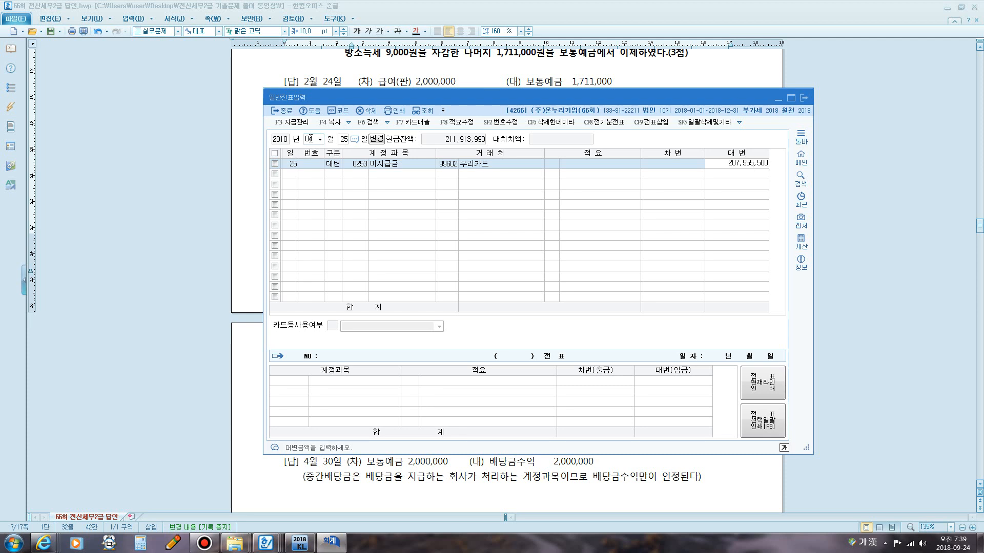
key("Return")
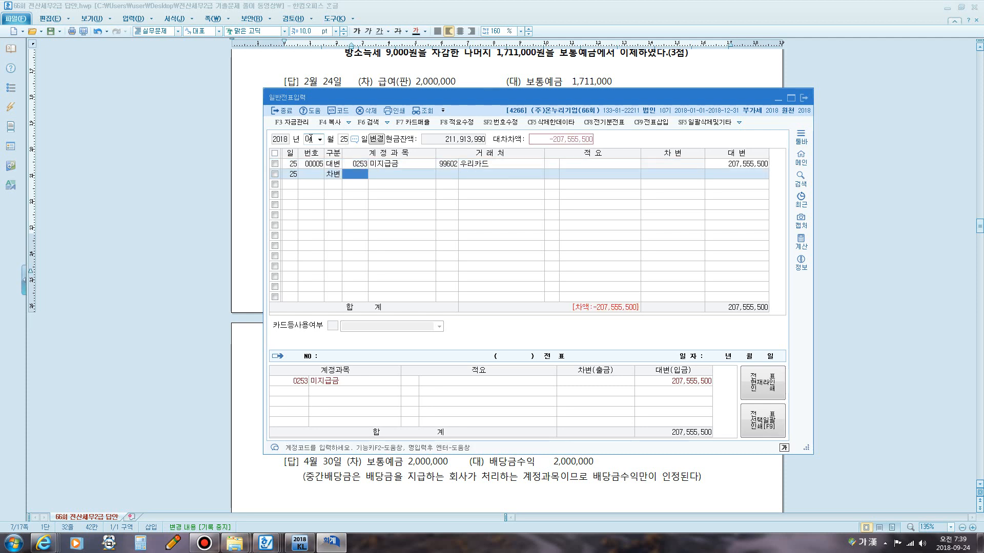
Add a debit line for 0261 미지급세금 of 20,550,000.
type("미지")
key("Return")
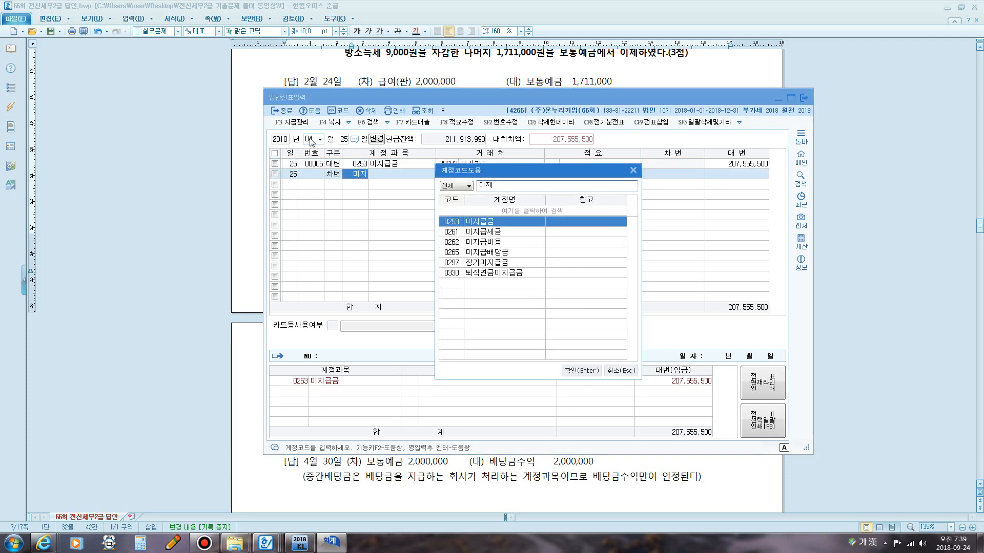
key("Down")
key("Return")
key("Return")
key("Return")
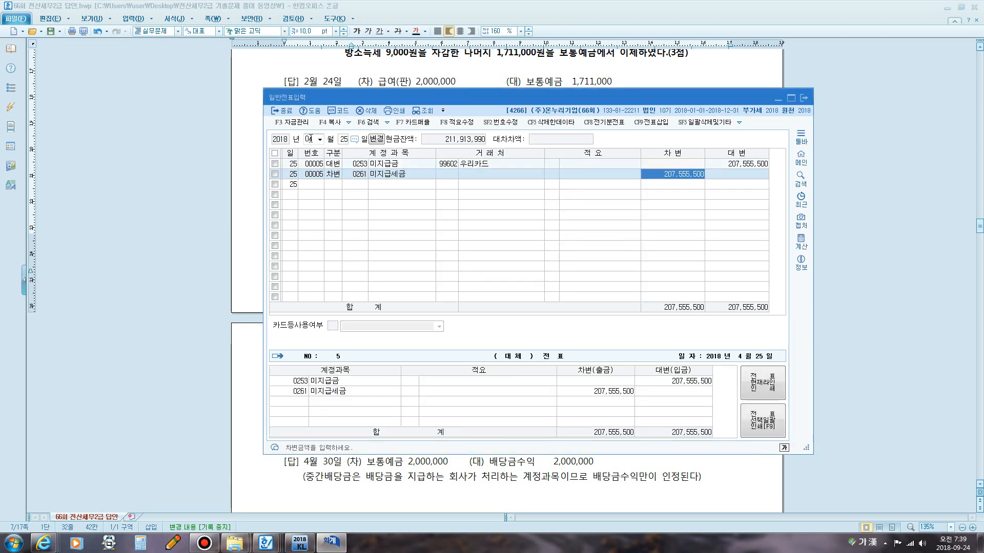
type("20550000")
key("Return")
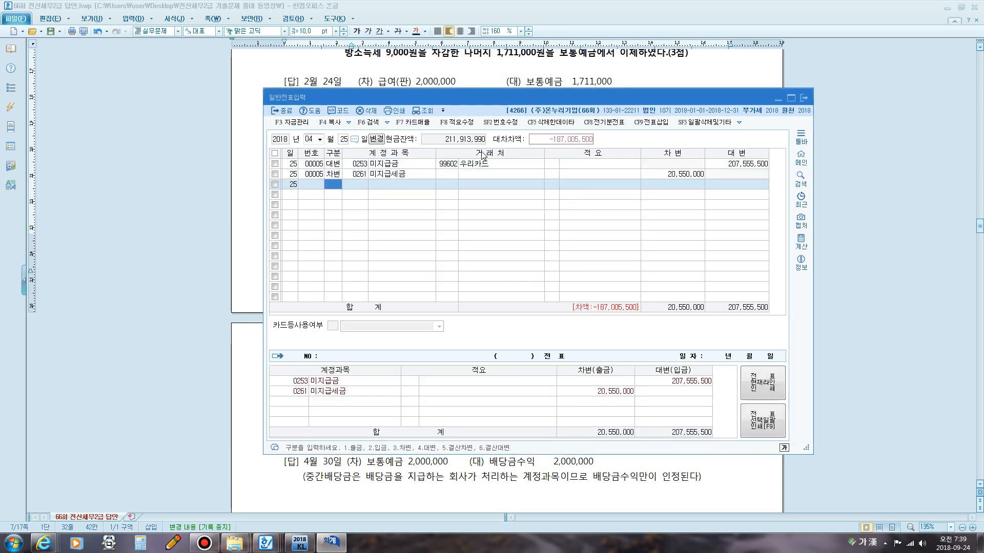
Set the 미지급금 credit amount to 20,755,500.
left_click(728, 164)
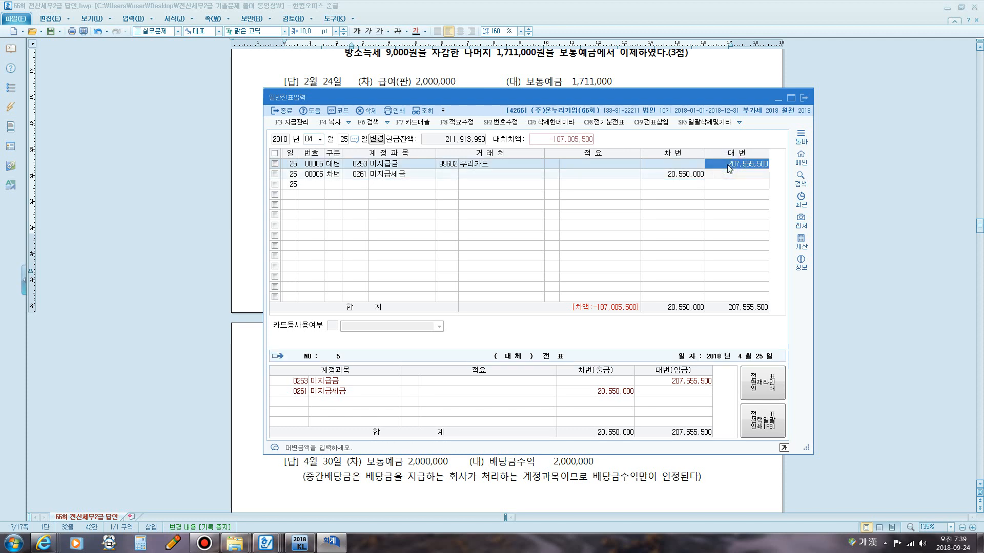
type("20,755")
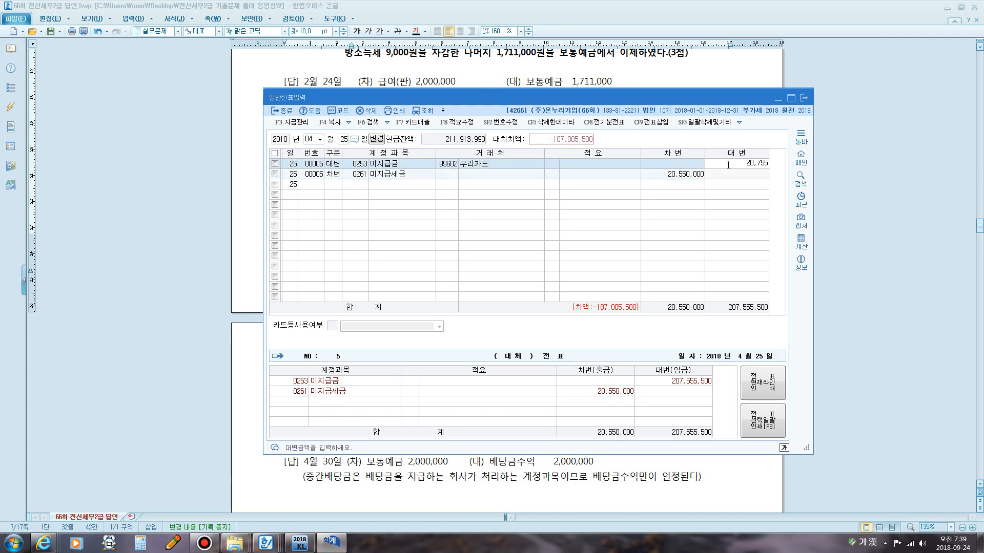
type(",500")
key("Return")
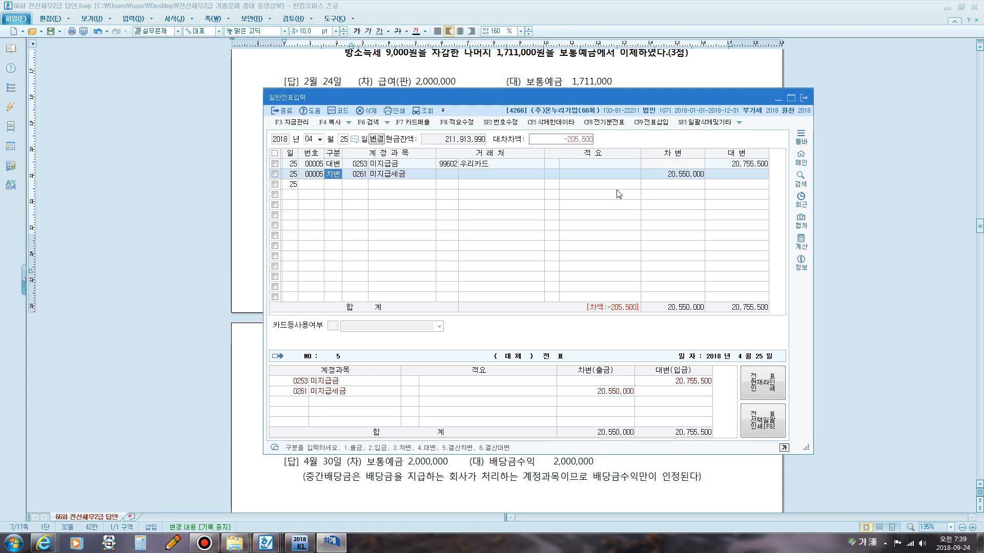
Add a debit line for 0831 수수료비용 (판) of 205,500 with 우리카드 as the trading partner.
key("Return")
key("Return")
key("Return")
key("Return")
key("Return")
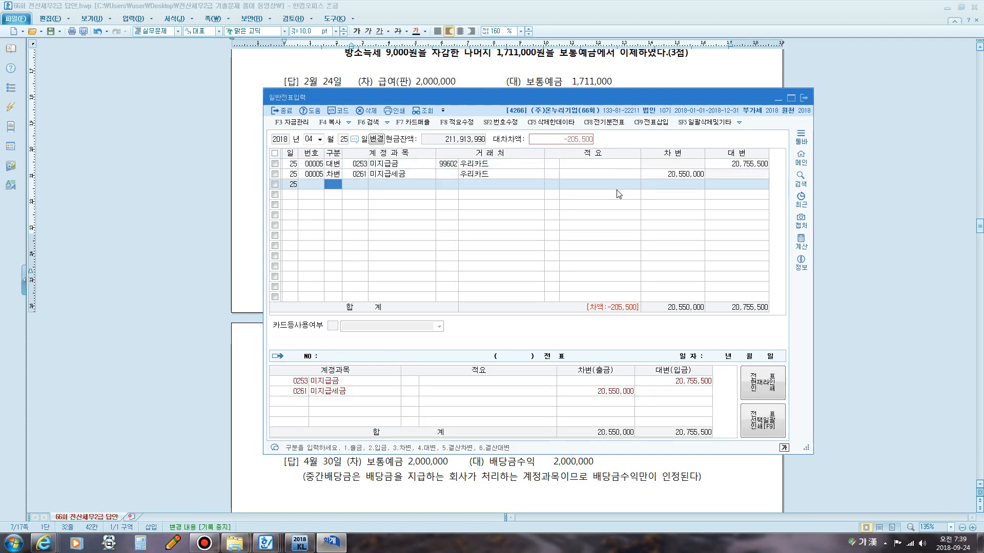
type("3")
key("Return")
type("서")
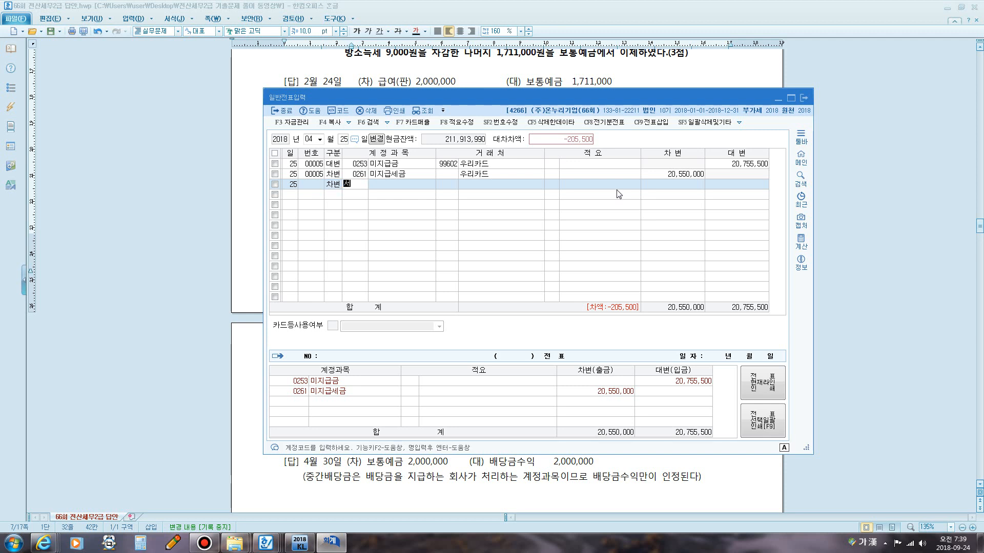
type("수")
key("Return")
key("Down")
key("Down")
key("Down")
key("Down")
key("Down")
key("Down")
key("Down")
key("Down")
key("Down")
key("Down")
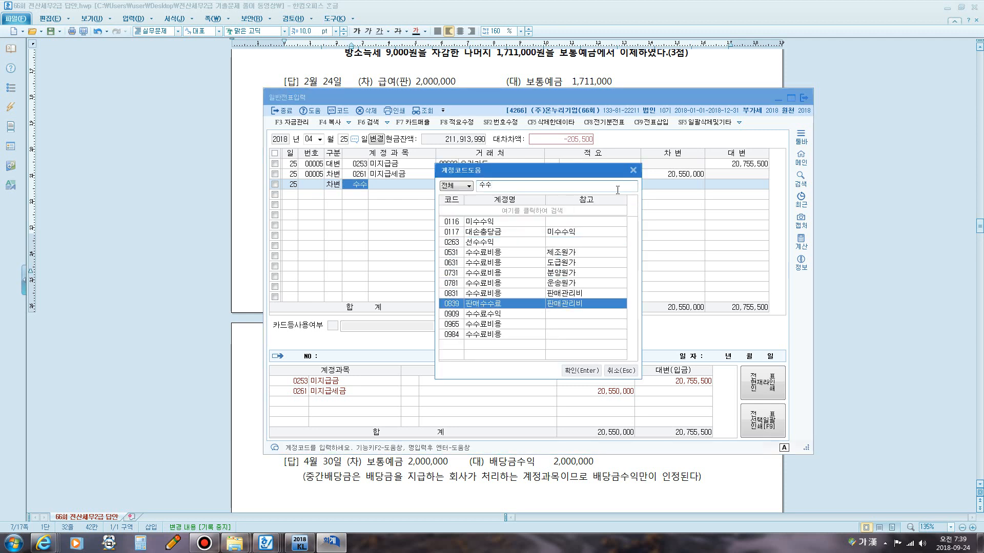
key("Up")
key("Up")
key("Up")
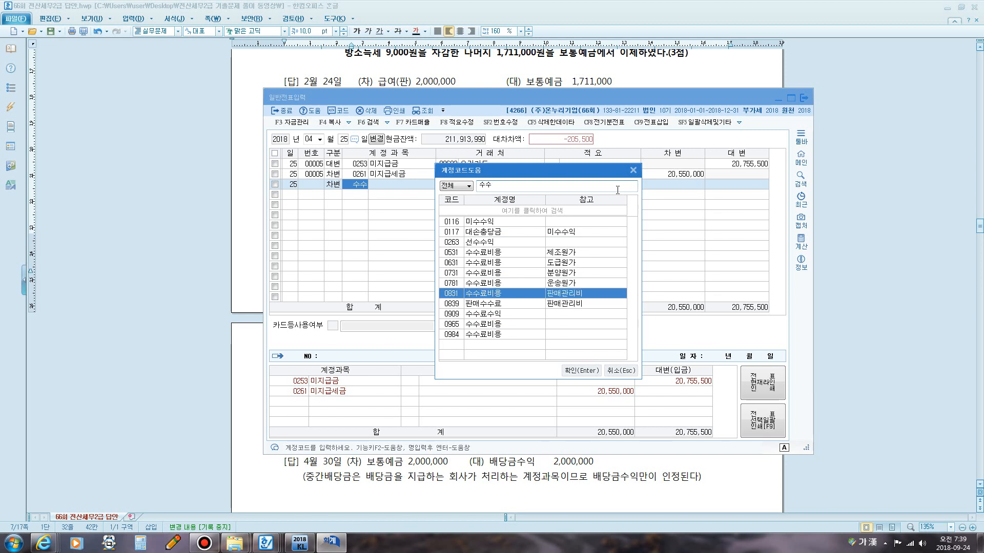
key("Return")
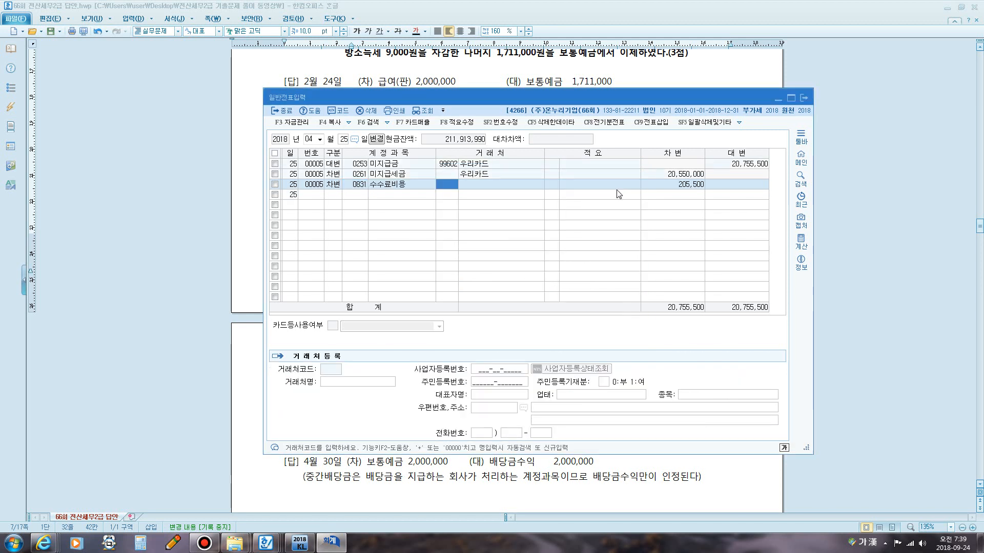
key("Return")
key("Return")
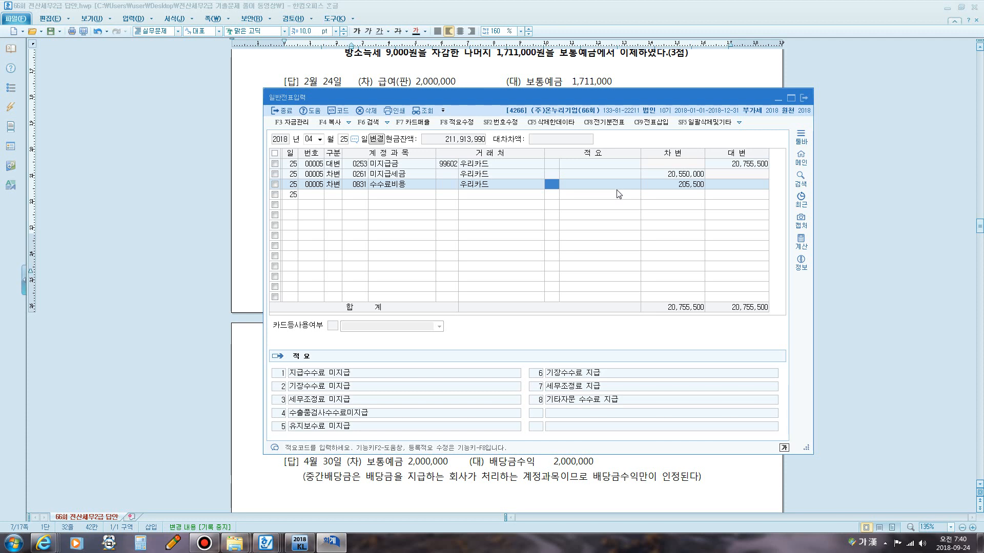
left_click(761, 163)
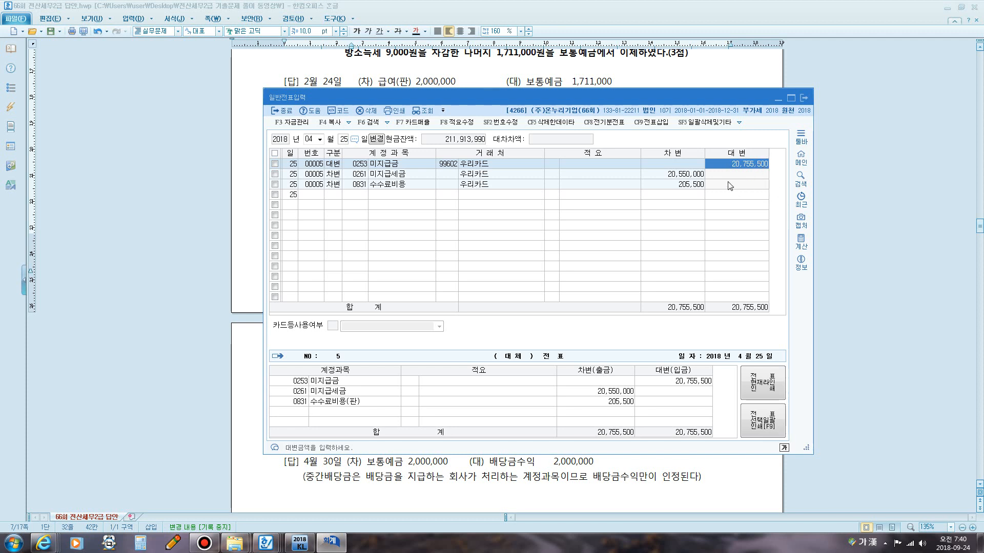
left_click(684, 186)
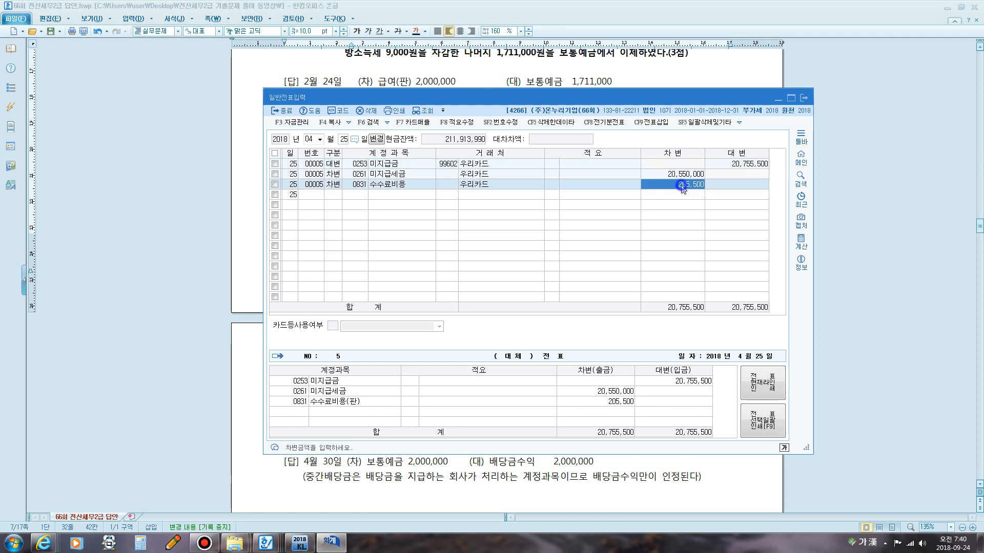
key("Return")
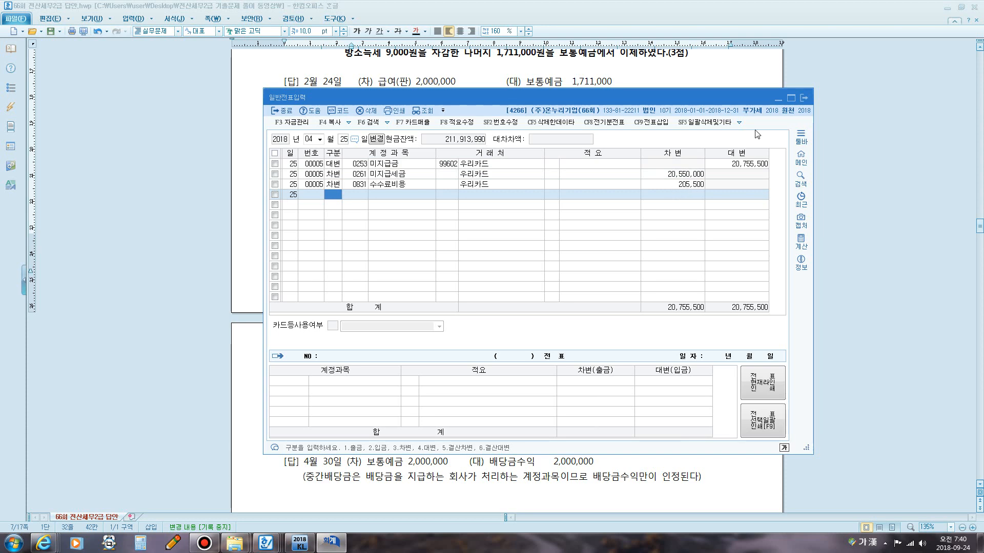
Scroll the exam document to question 5 and highlight its transaction description.
left_click(645, 63)
scroll(475, 200, "down", 5)
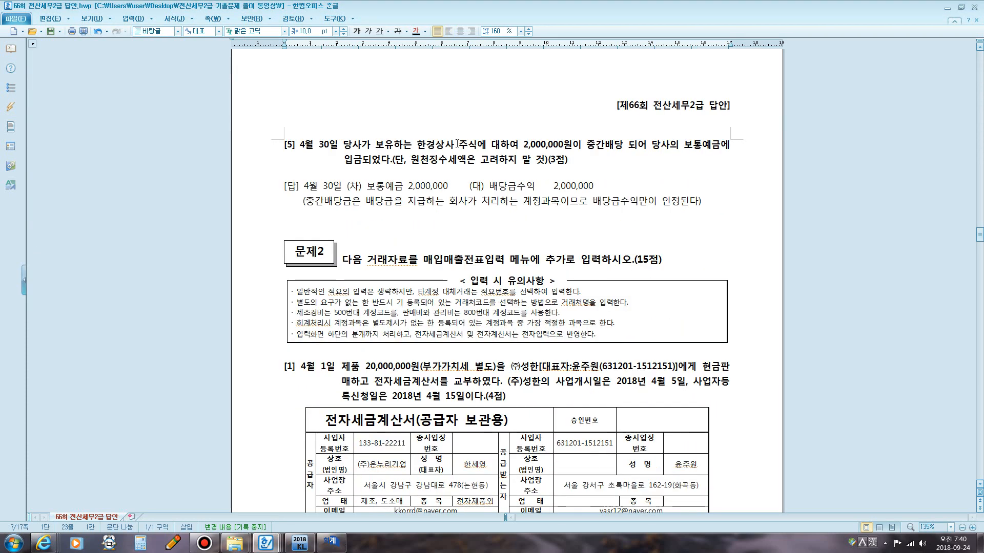
left_click_drag(468, 145, 674, 151)
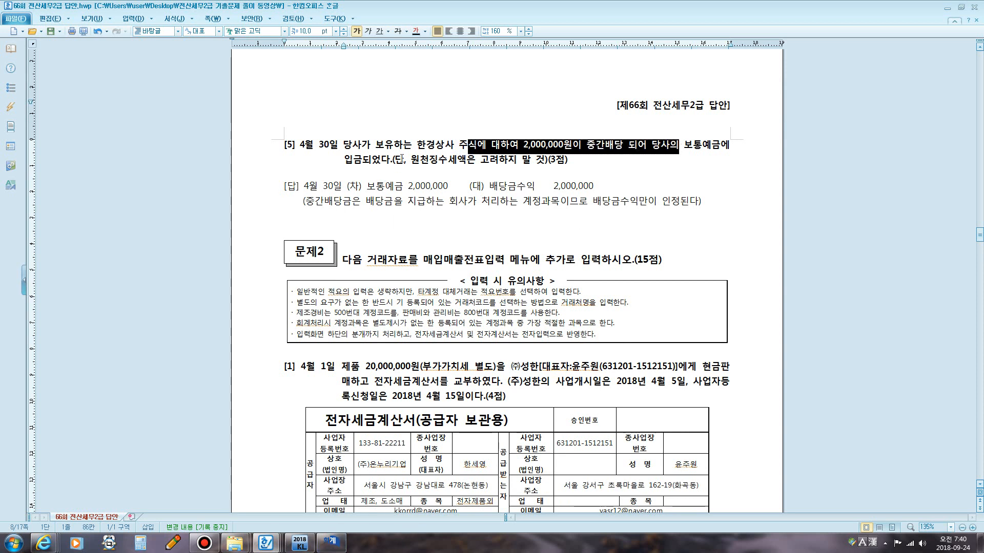
Open April 30 in the journal and add a debit line for 0103 보통예금 of 2,000,000.
left_click(330, 542)
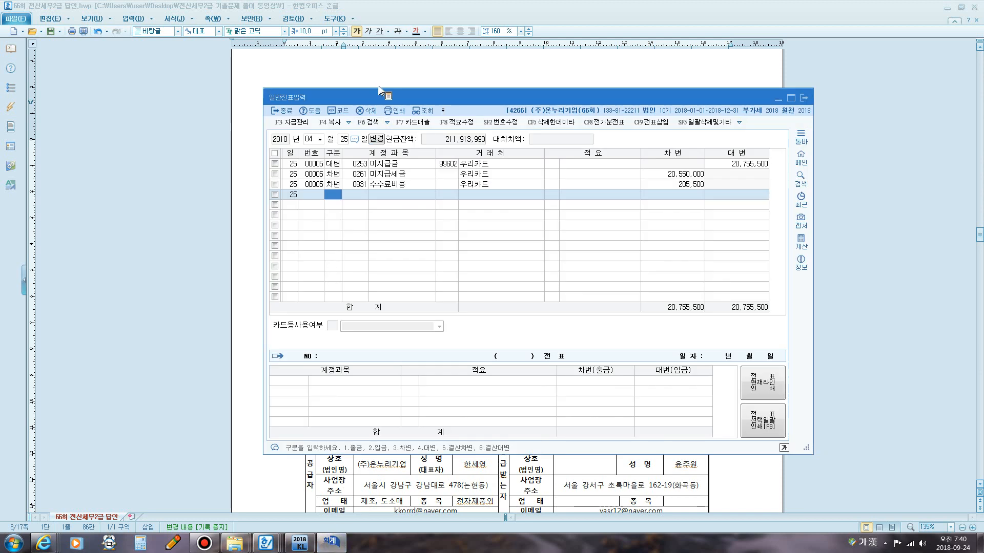
left_click(344, 139)
type("30")
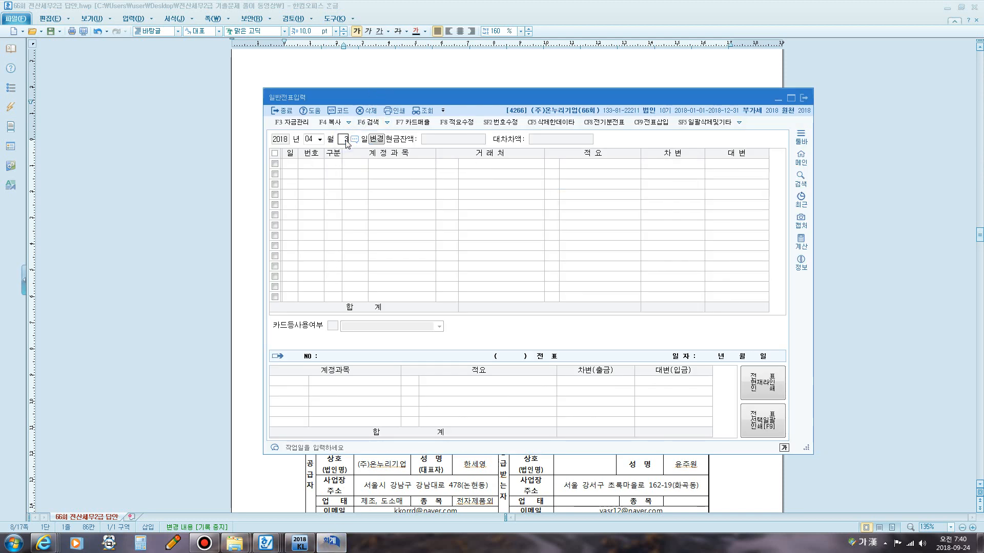
key("Return")
type("3103")
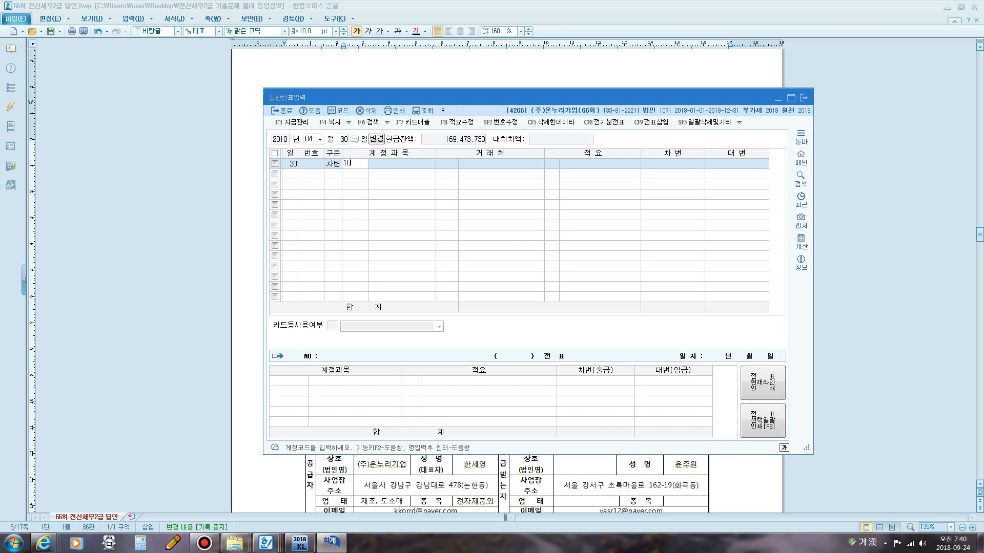
key("Return")
key("Return")
key("Return")
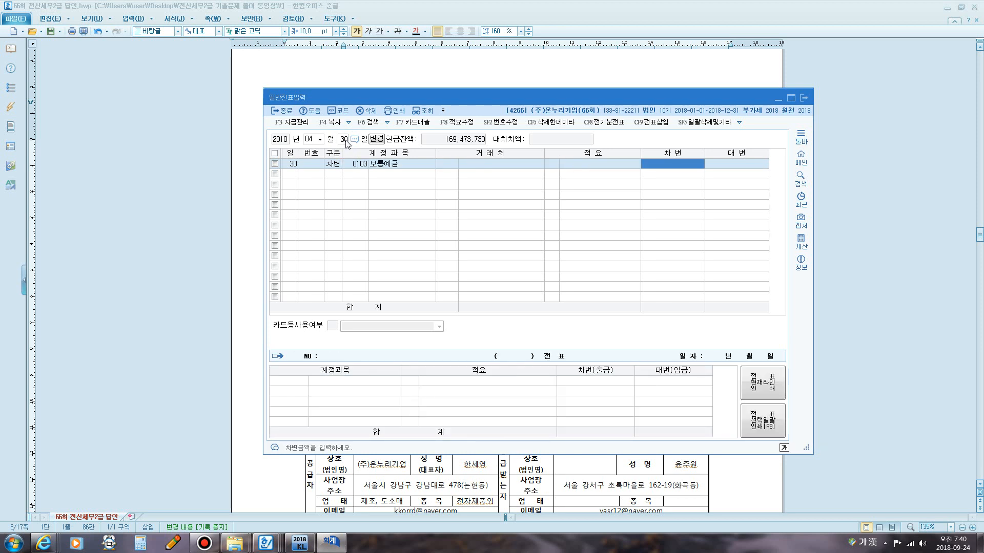
type("2000000")
key("Return")
Look up the account codes matching 배당 and compare the dividend-related accounts for the credit line.
type("4")
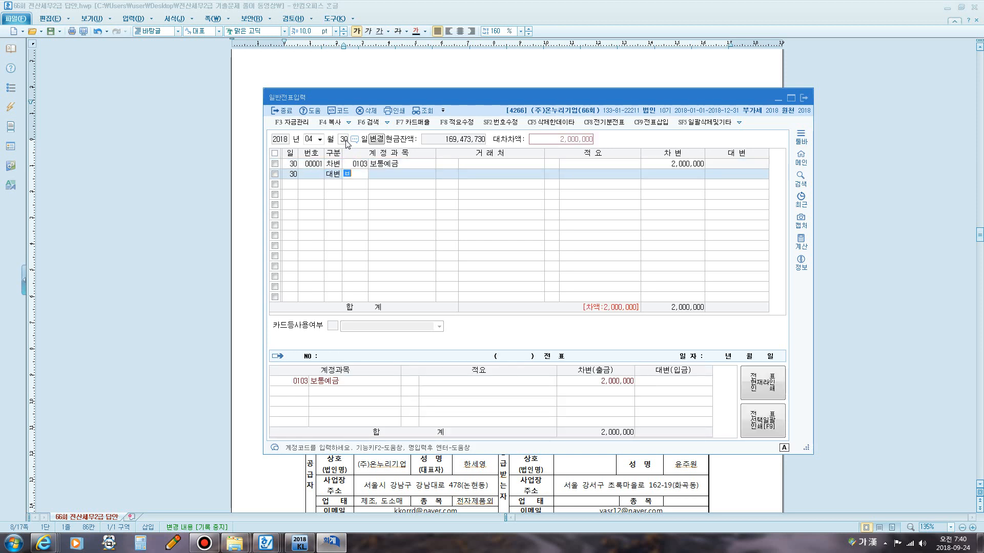
type("배당")
key("Return")
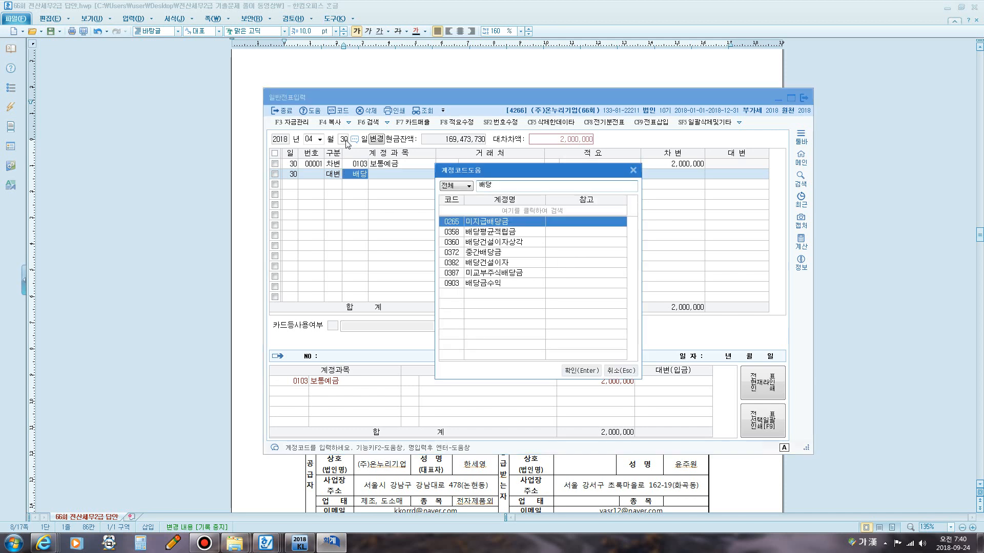
key("Down")
key("Down")
key("Down")
key("Down")
key("Down")
key("Down")
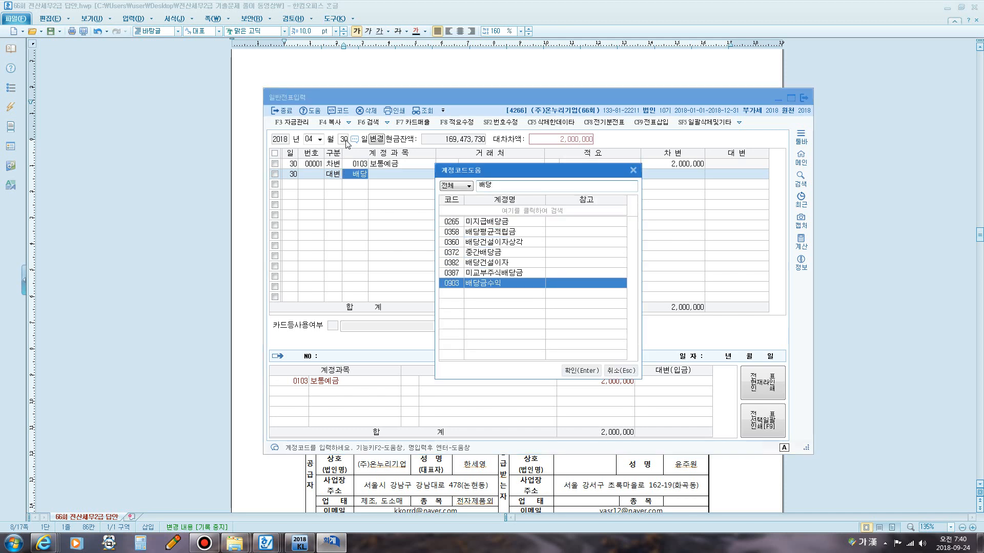
key("Up")
key("Up")
key("Up")
key("Up")
key("Up")
key("Up")
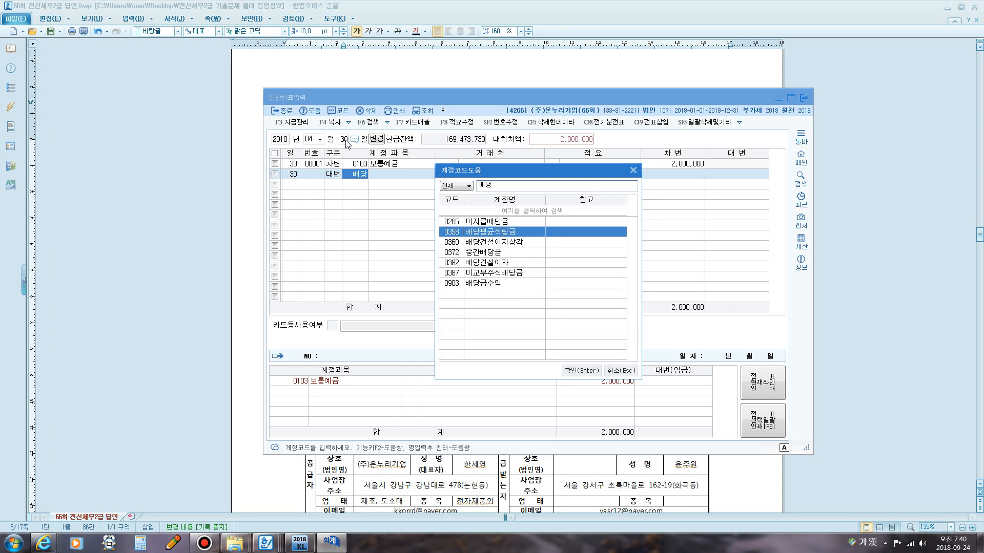
key("Down")
key("Down")
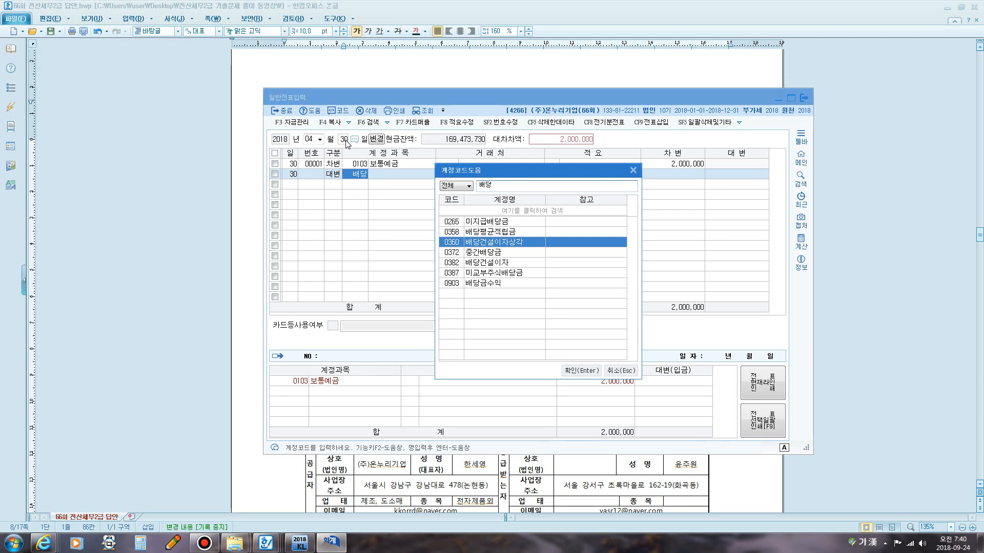
key("Down")
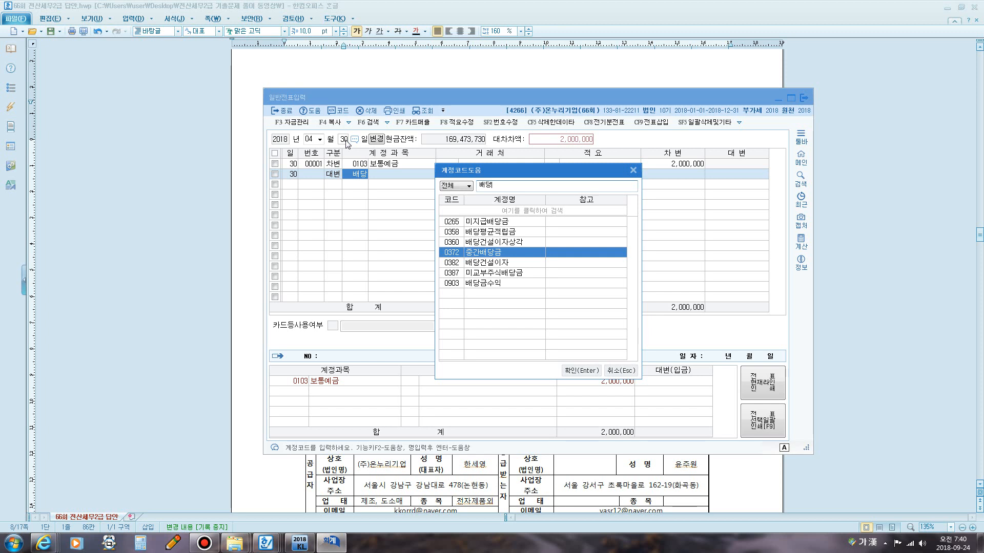
key("Down")
key("Down")
key("Down")
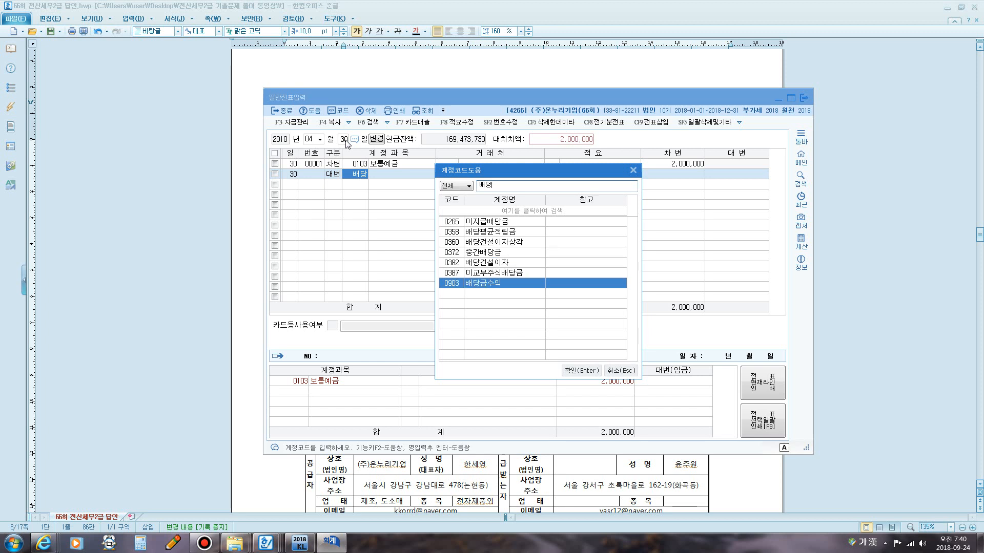
key("Escape")
left_click_drag(527, 97, 511, 178)
key("F12")
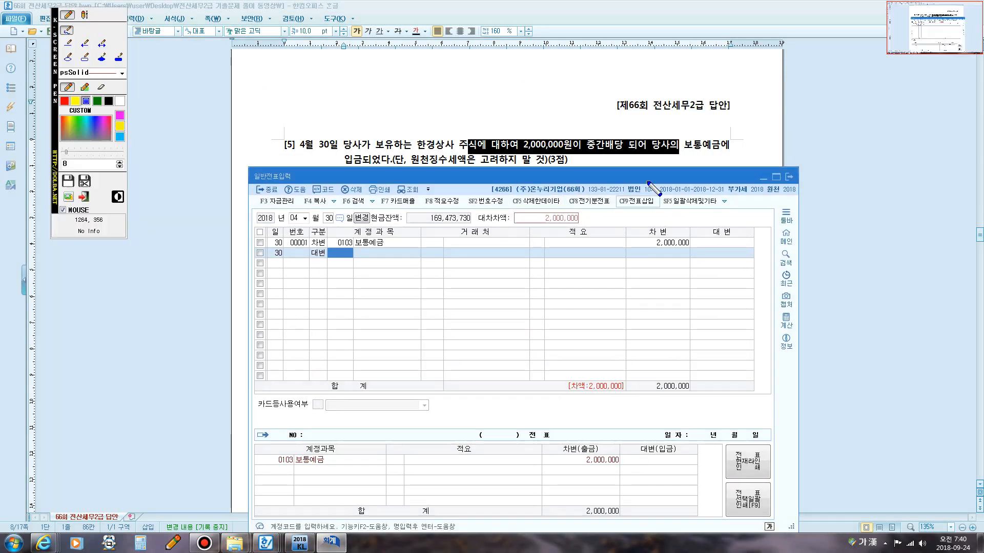
mouse_move(606, 157)
left_mouse_down()
mouse_move(584, 150)
mouse_move(590, 131)
mouse_move(622, 128)
mouse_move(632, 153)
mouse_move(605, 157)
left_mouse_up()
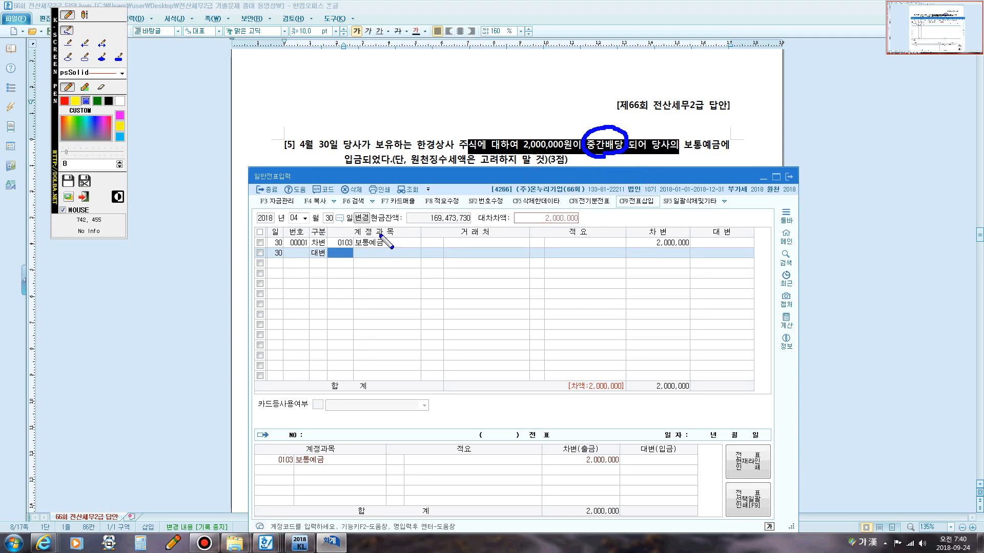
key("F12")
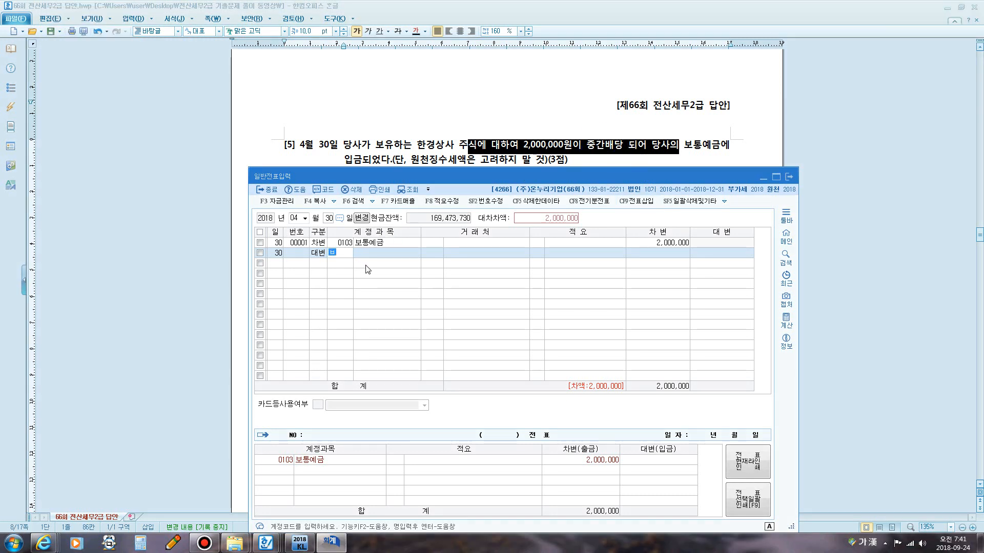
Add a credit line for 0903 배당금수익 of 2,000,000 on April 30, leaving partner and description blank.
type("당")
key("Return")
key("Down")
key("Down")
key("Down")
key("Down")
key("Down")
key("Down")
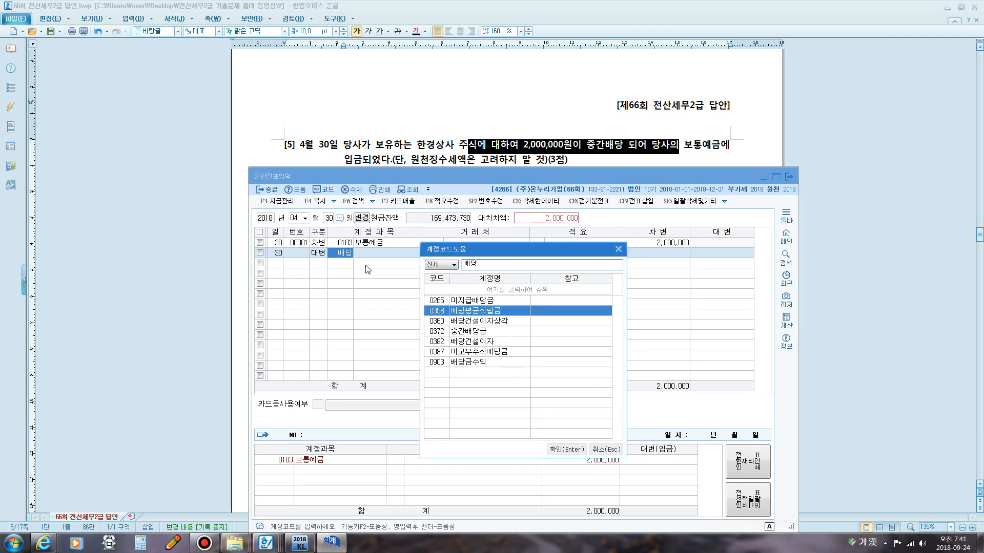
key("Up")
key("Up")
key("Up")
key("Up")
key("Up")
key("Up")
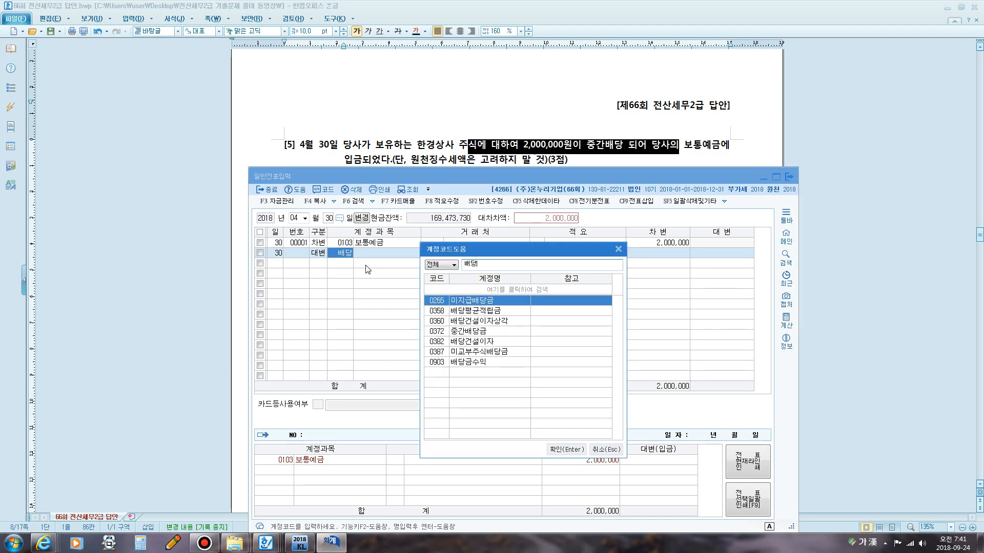
key("Down")
key("Down")
key("Down")
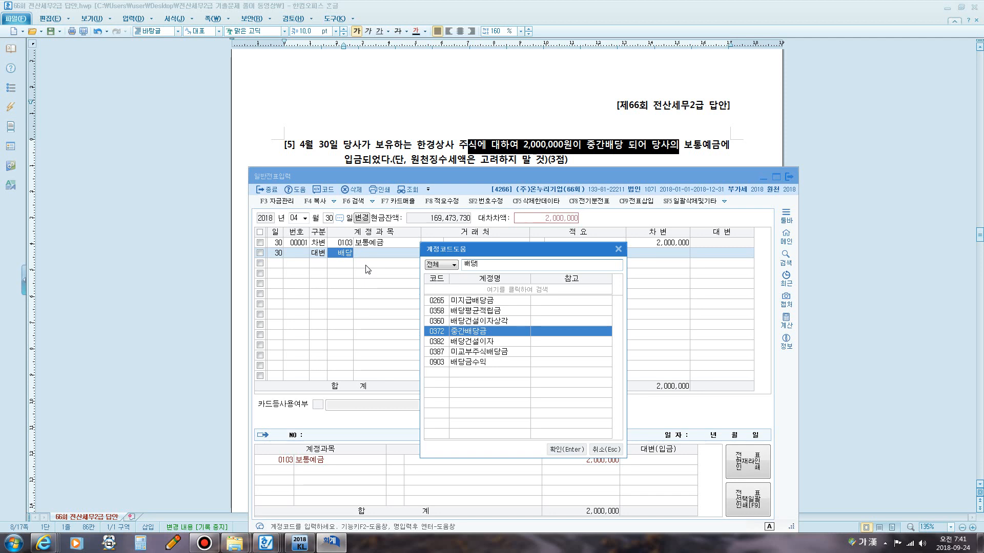
key("Down")
key("Down")
key("Down")
key("Up")
key("Up")
key("Up")
key("Down")
key("Down")
key("Down")
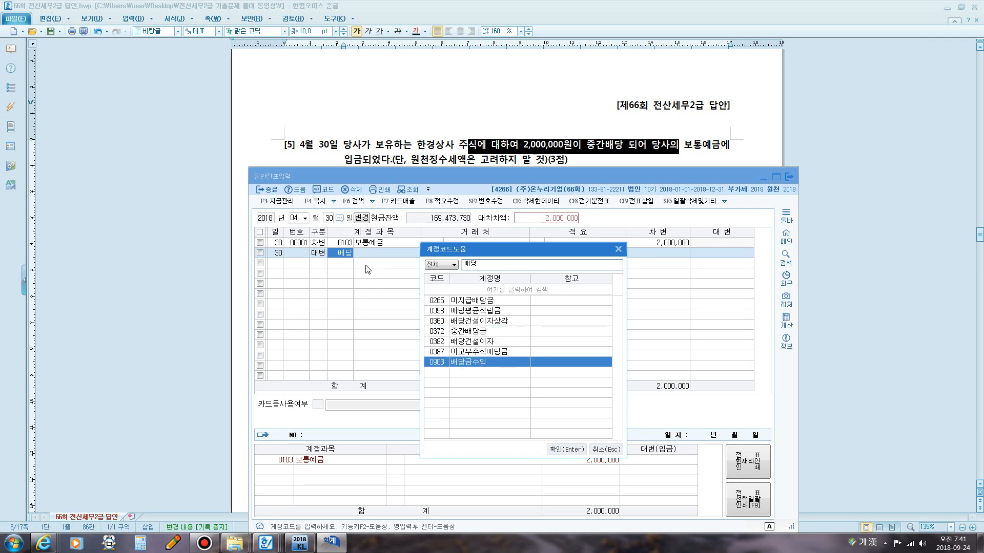
key("Return")
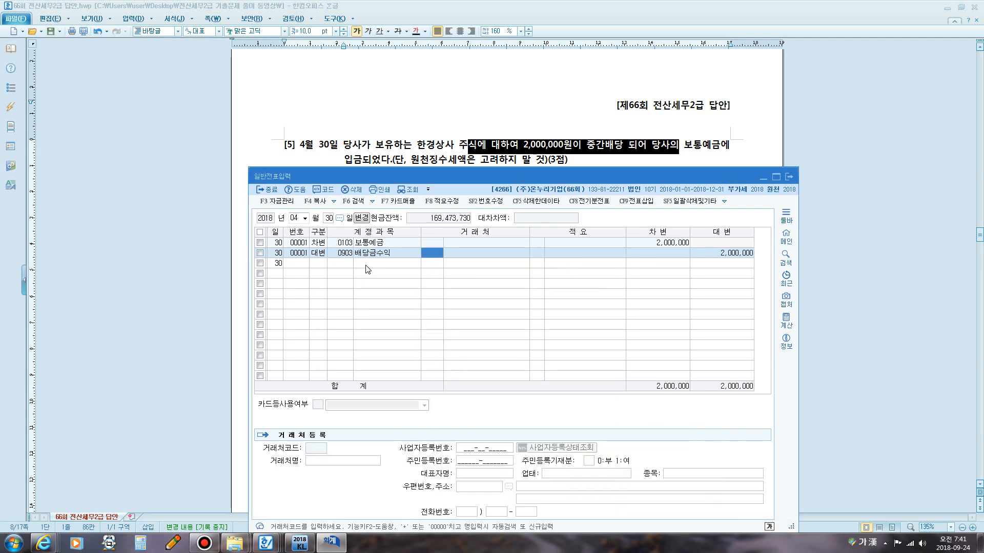
key("Return")
key("Return")
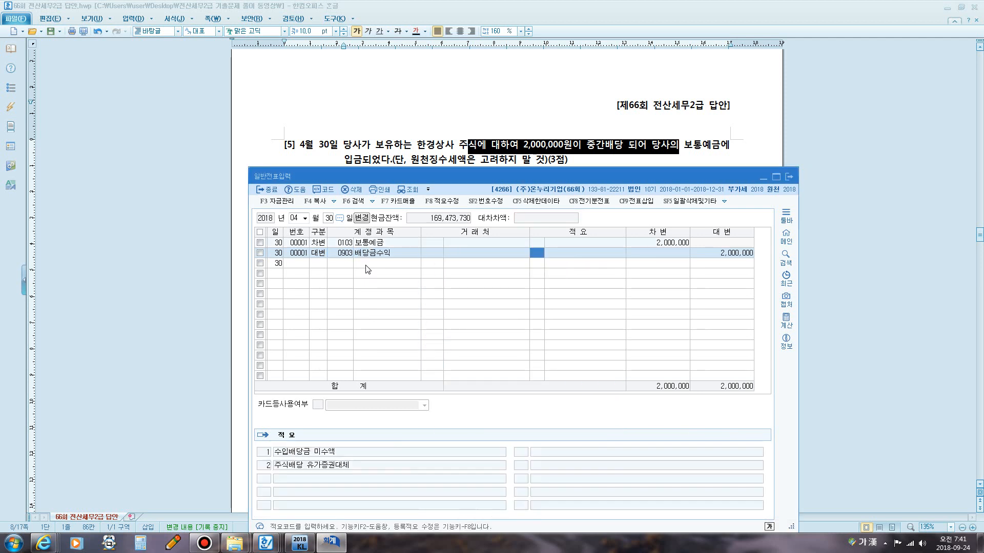
key("Return")
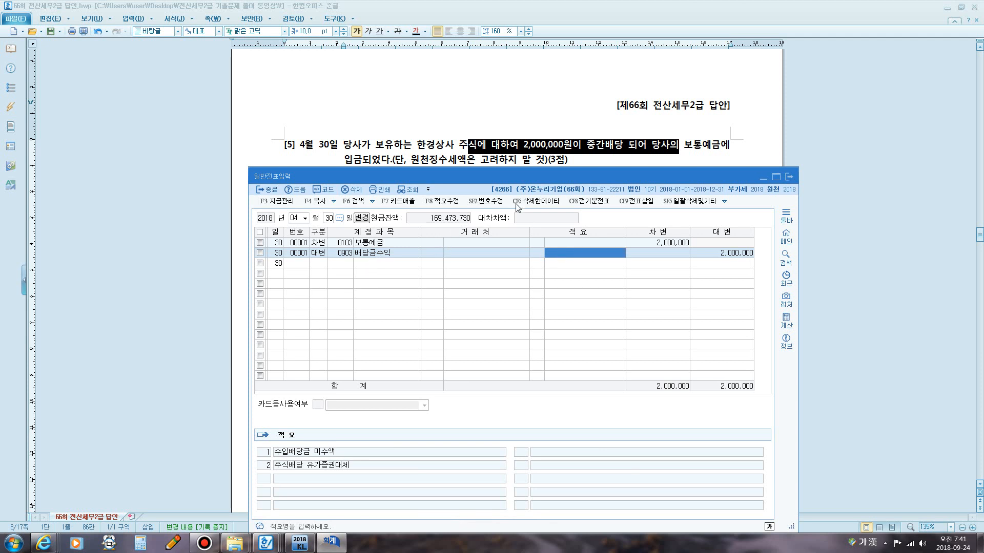
Read the model answer for question 5 and scroll the exam document to 문제2 question 1.
left_click(573, 147)
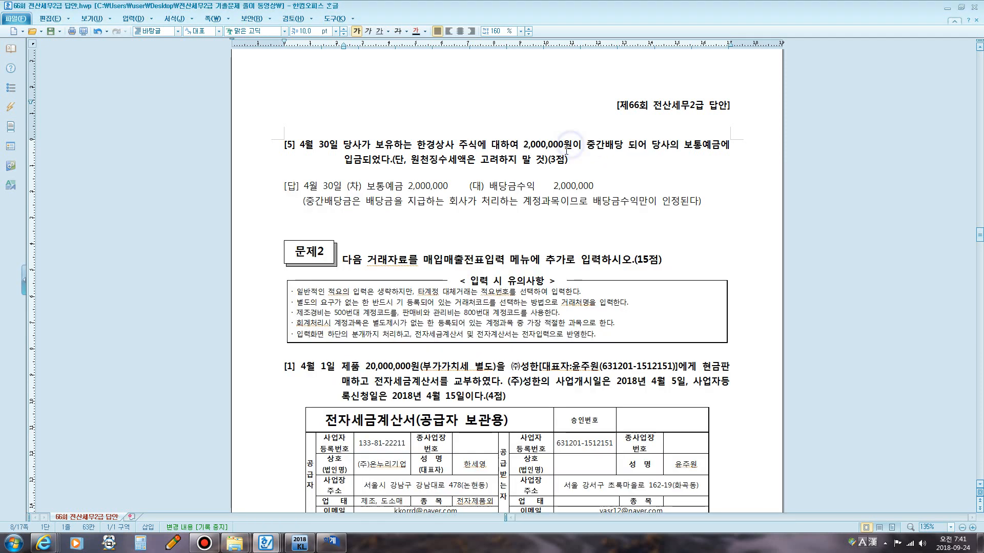
scroll(553, 158, "down", 1)
left_click(172, 543)
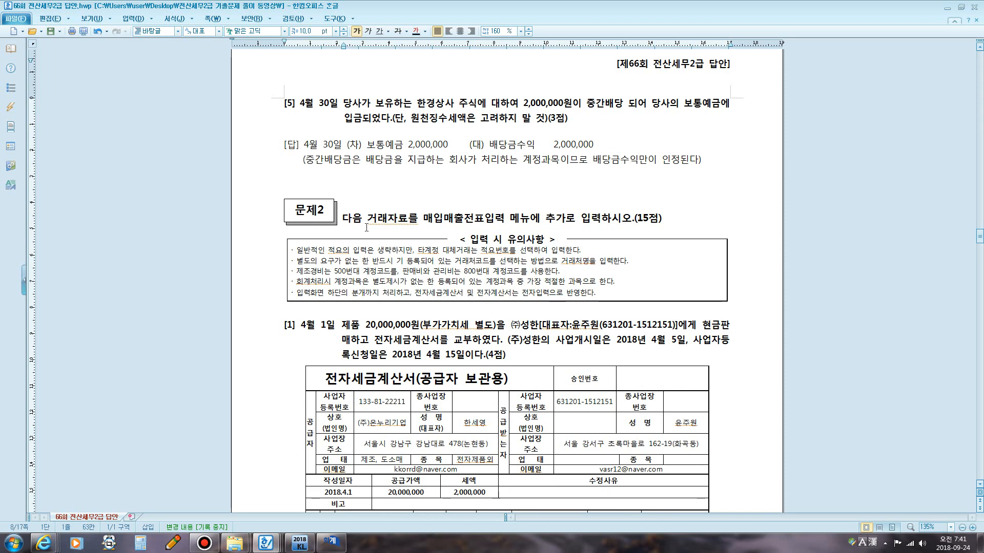
left_click_drag(314, 165, 570, 172)
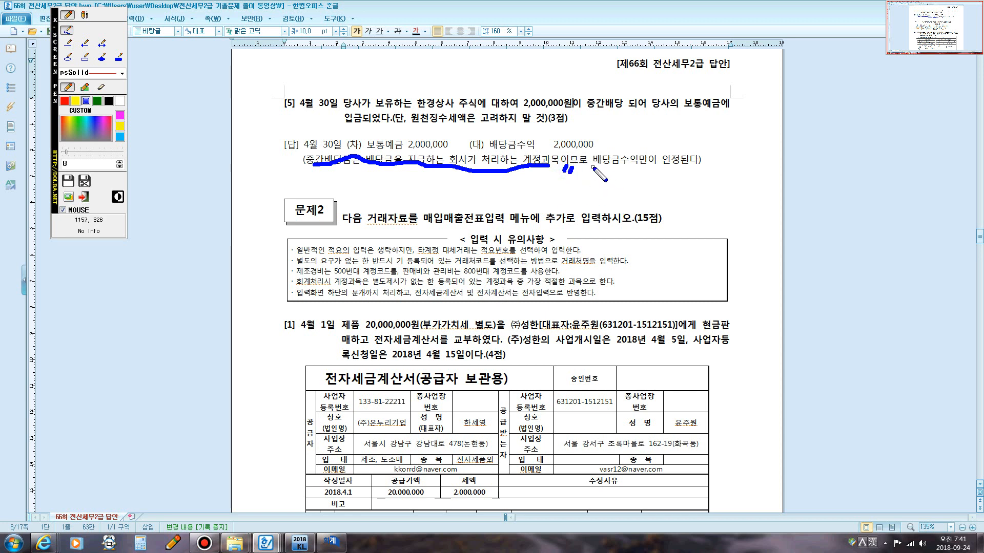
mouse_move(591, 166)
left_mouse_down()
mouse_move(641, 170)
mouse_move(649, 151)
mouse_move(604, 150)
mouse_move(588, 165)
left_mouse_up()
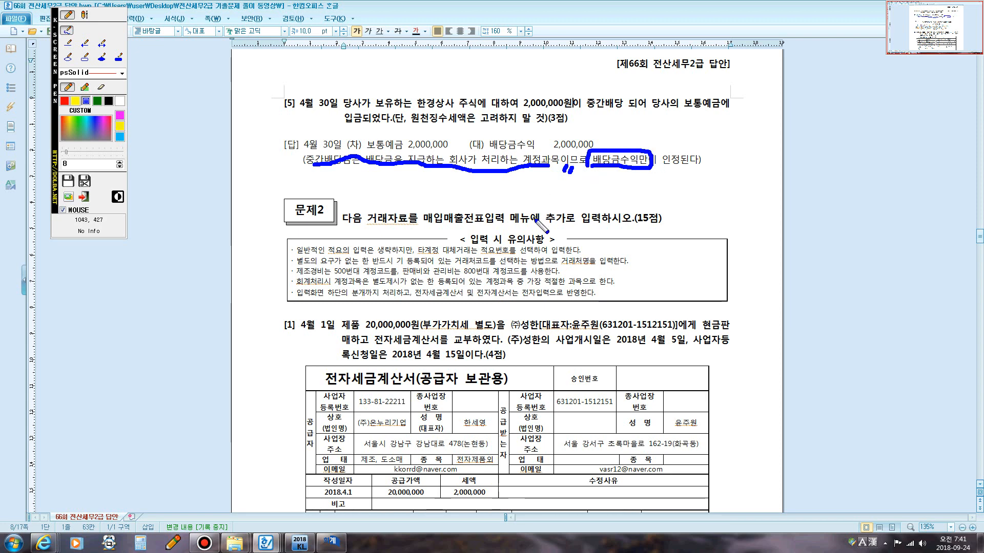
key("Escape")
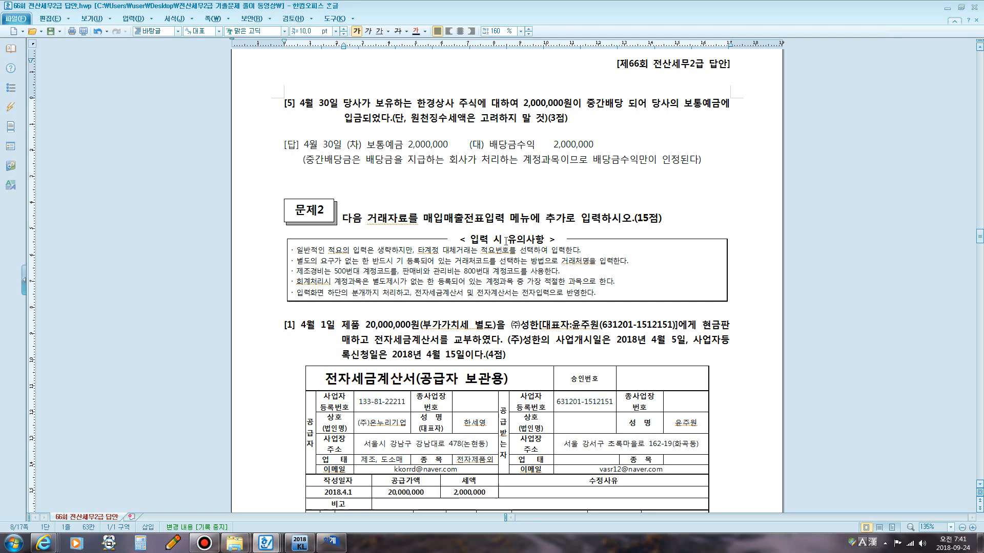
left_click(567, 205)
scroll(553, 215, "down", 3)
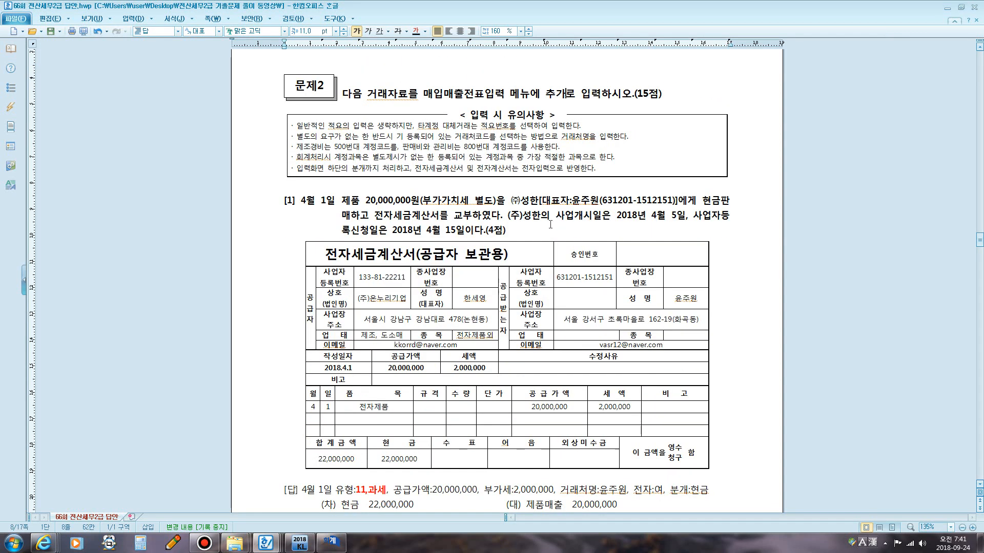
scroll(550, 225, "down", 2)
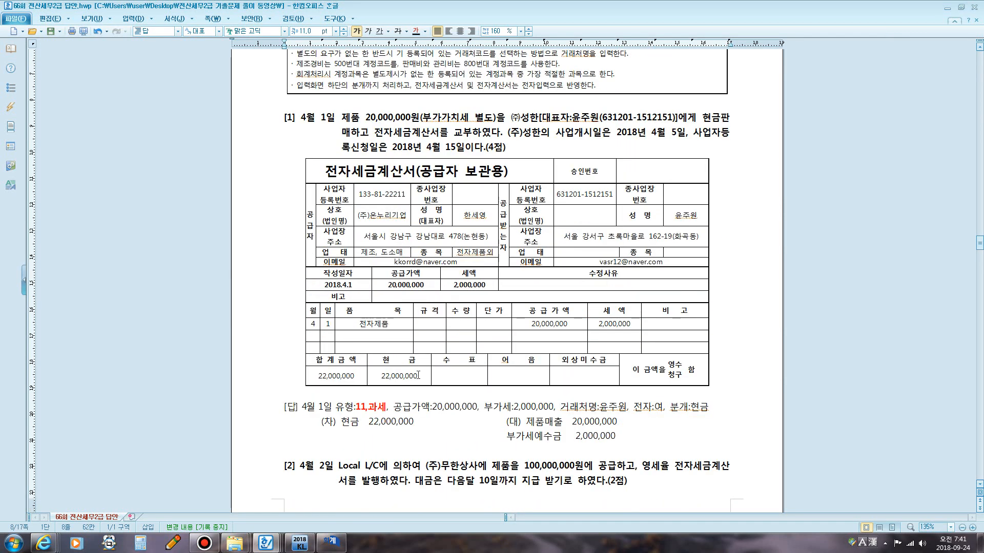
Close the General Journal Entry and open 매입매출전표입력 from the accounting menu.
left_click(331, 544)
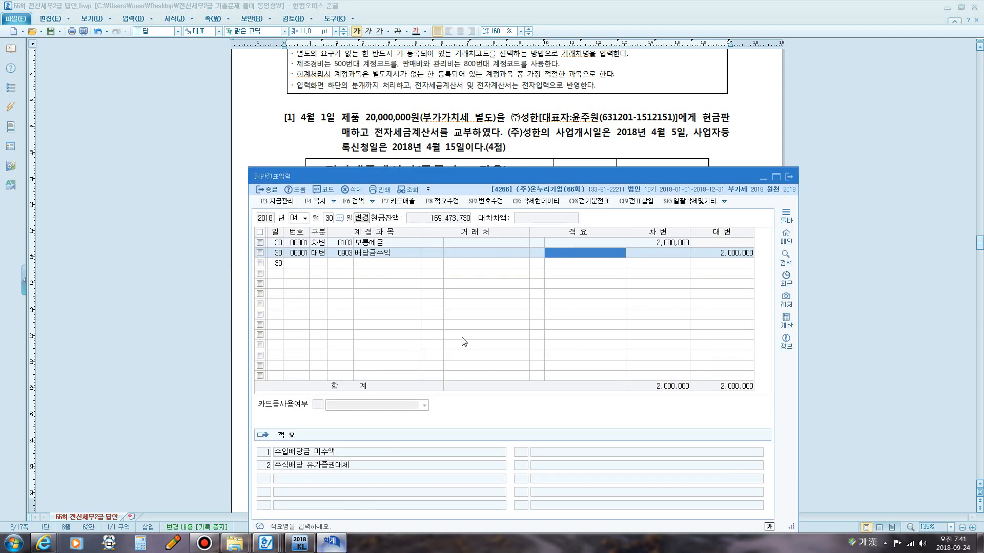
left_click(790, 177)
left_click(308, 544)
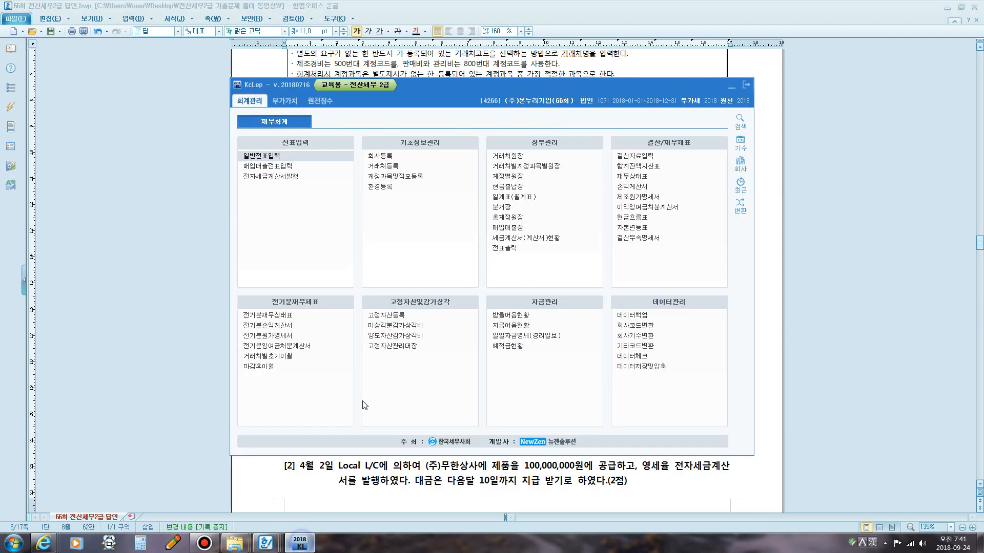
left_click(276, 171)
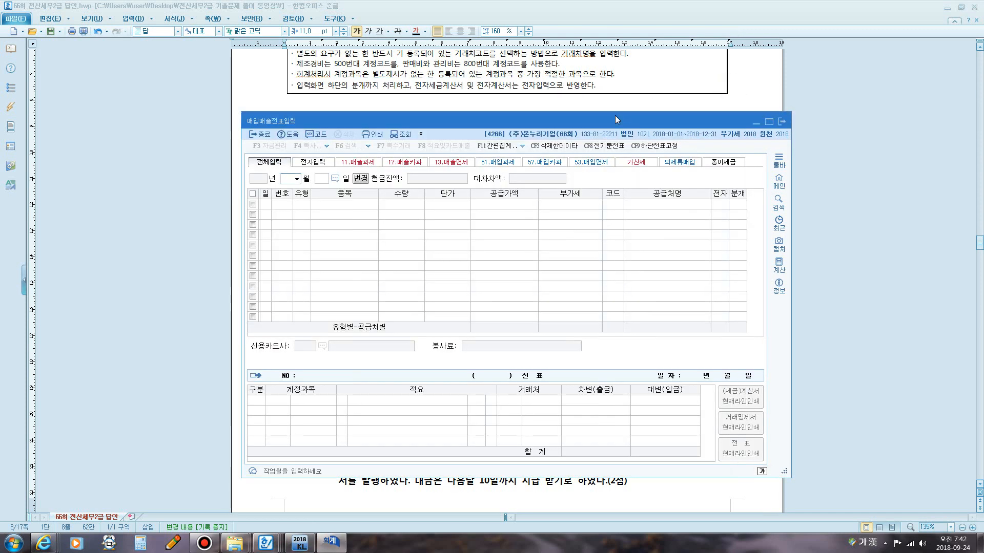
Open the 부가가치세신고서 VAT return for the period April 1 to June 30, 2018.
left_click(300, 543)
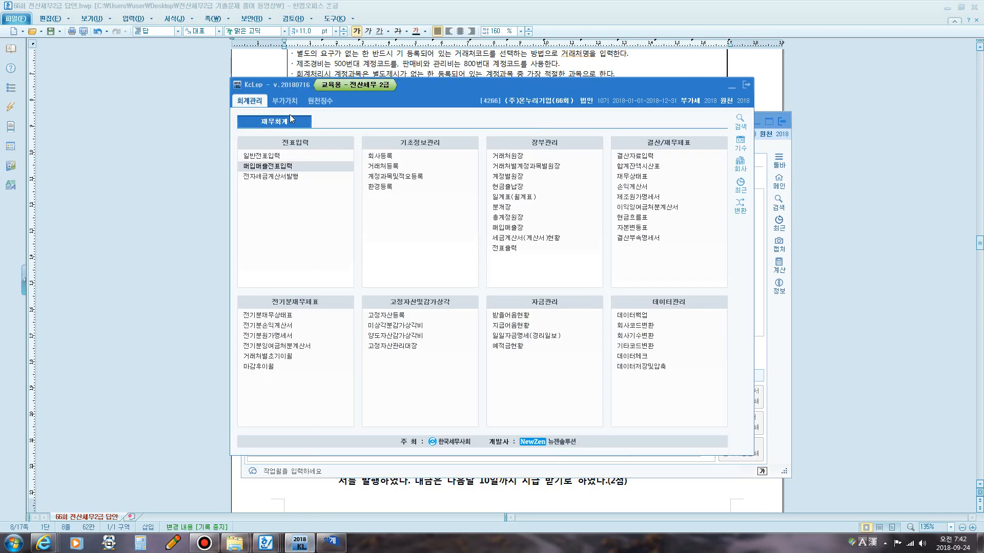
left_click(285, 100)
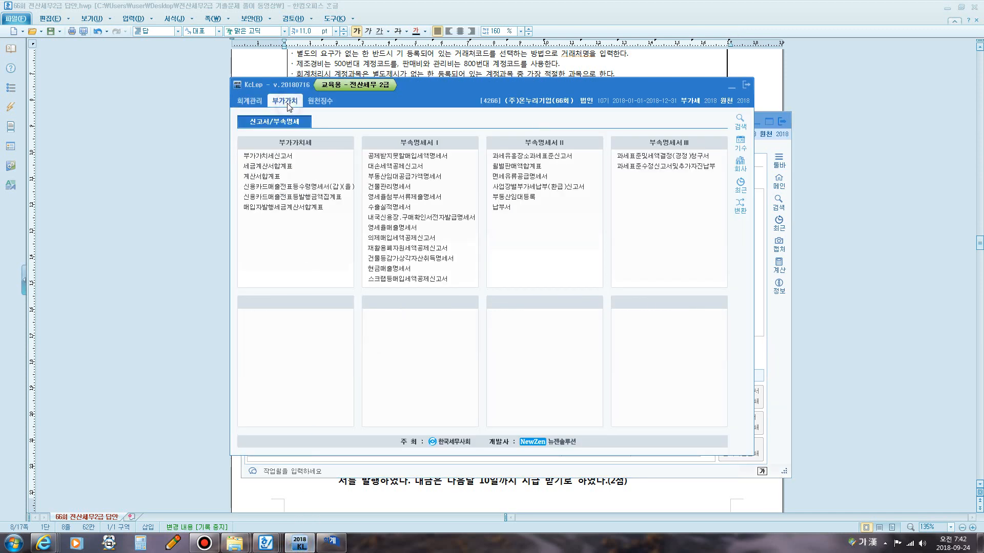
left_click(285, 156)
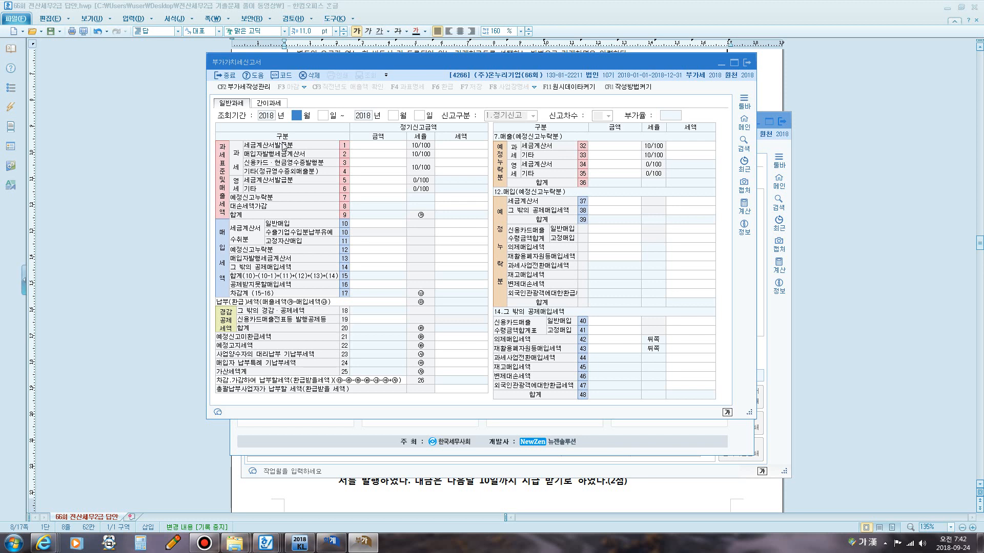
type("4")
key("Return")
key("Return")
type("6")
key("Return")
key("Return")
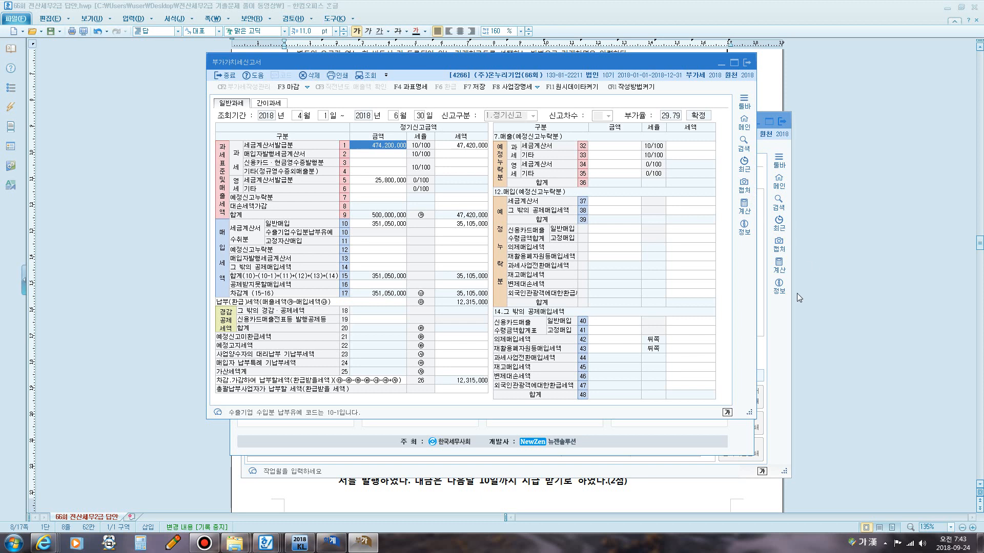
Return to 매입매출전표입력 and set the entry date to April 1.
left_click(773, 355)
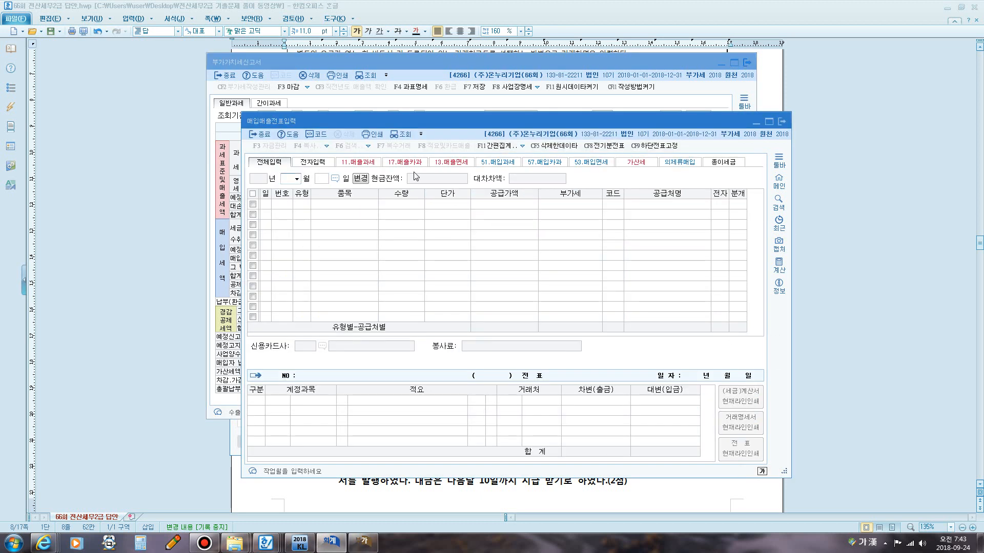
type("4")
key("Return")
type("1")
key("Return")
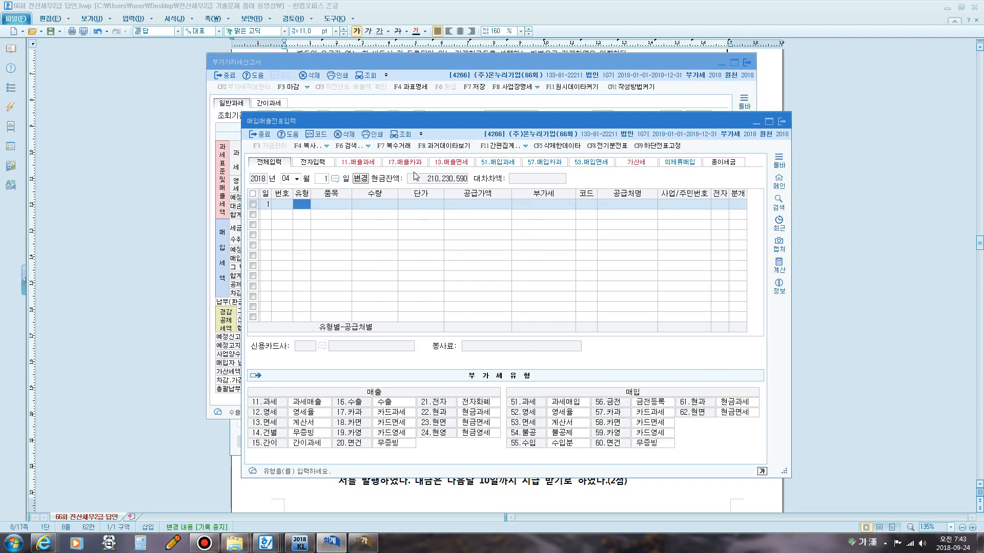
left_click(859, 195)
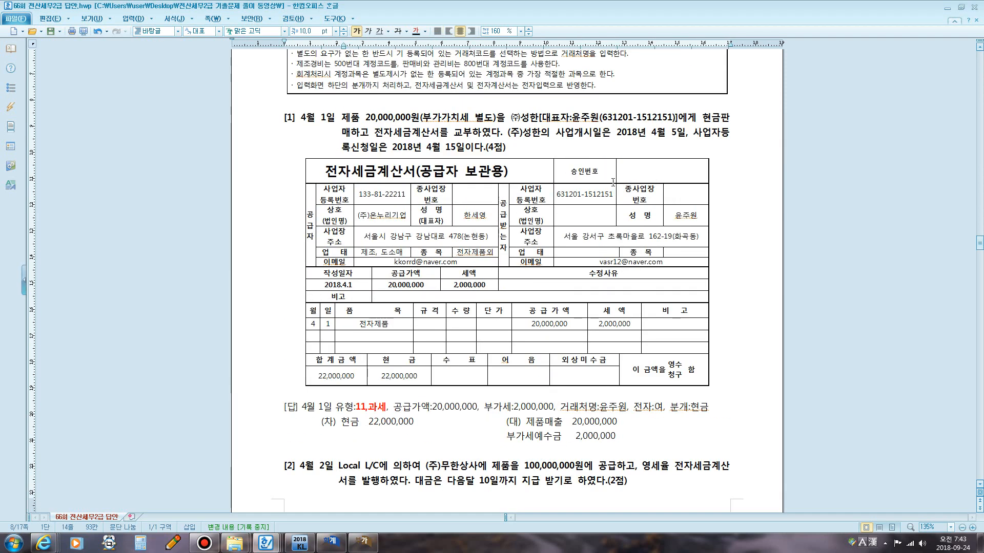
key("F9")
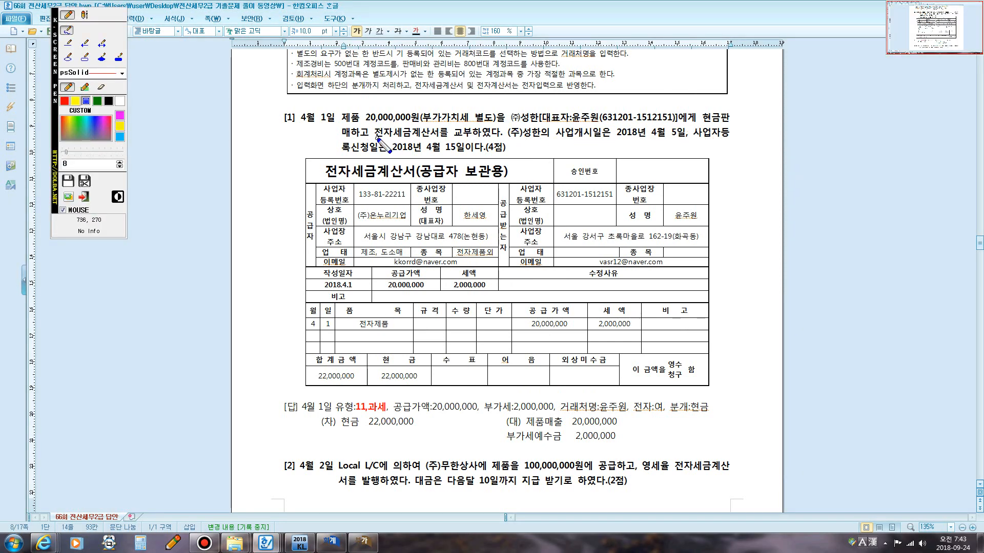
Read question 1 and its electronic tax invoice details in the exam document.
mouse_move(377, 138)
left_mouse_down()
mouse_move(474, 139)
mouse_move(469, 121)
mouse_move(373, 123)
mouse_move(371, 134)
left_mouse_up()
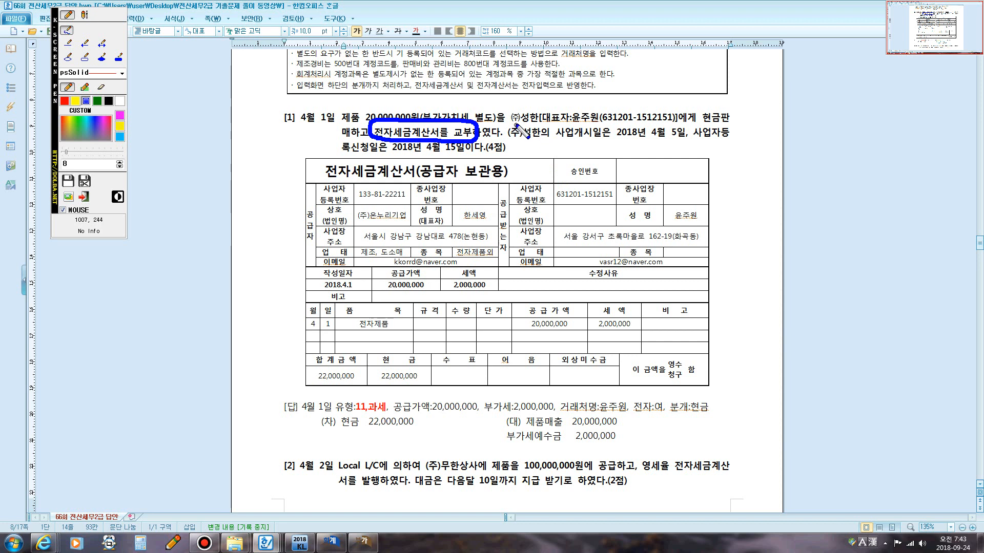
left_click_drag(518, 123, 537, 122)
mouse_move(392, 156)
left_mouse_down()
mouse_move(472, 154)
mouse_move(473, 164)
left_mouse_up()
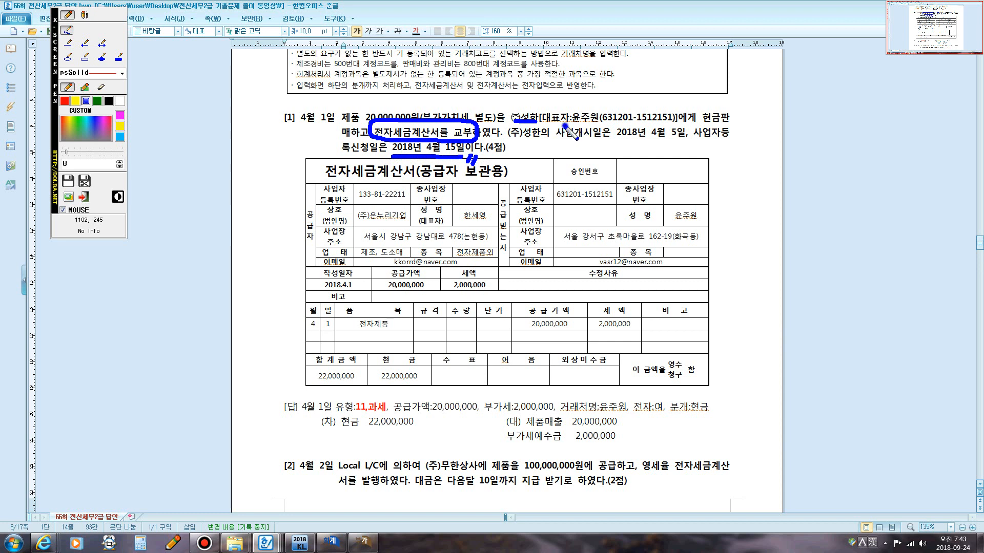
mouse_move(543, 127)
left_mouse_down()
mouse_move(558, 105)
mouse_move(675, 107)
mouse_move(677, 116)
mouse_move(671, 125)
mouse_move(558, 127)
left_mouse_up()
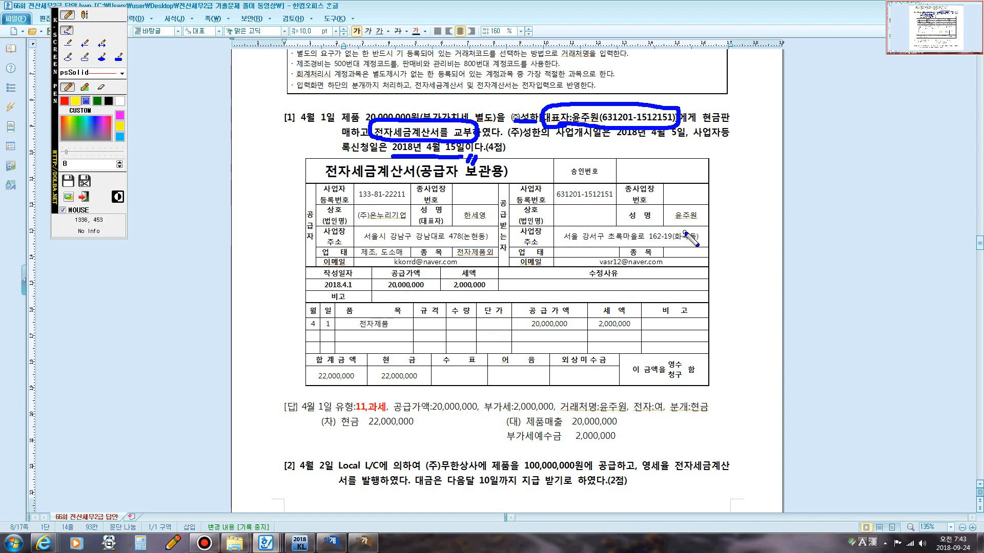
left_click_drag(671, 226, 697, 226)
left_click_drag(556, 202, 624, 204)
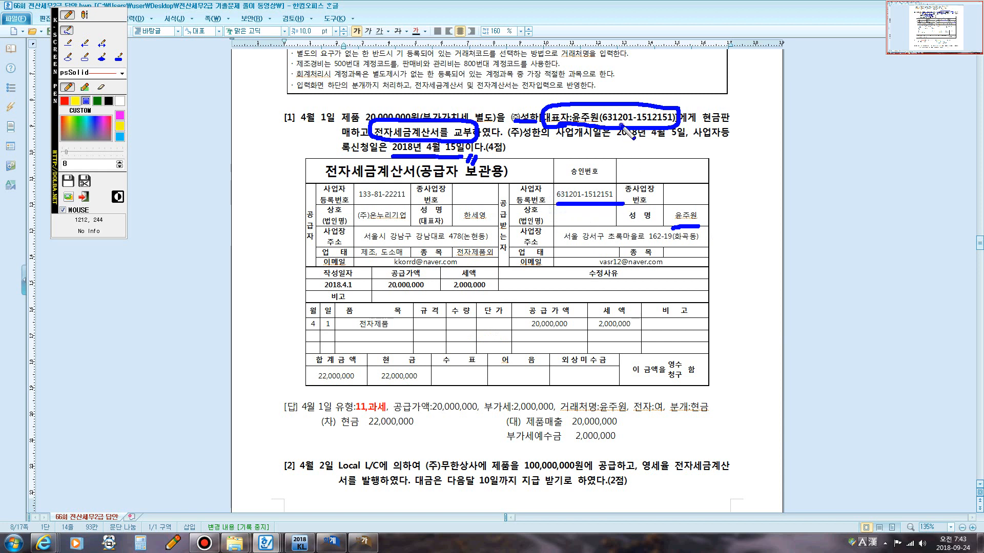
mouse_move(626, 123)
left_mouse_down()
mouse_move(594, 190)
mouse_move(602, 185)
left_mouse_up()
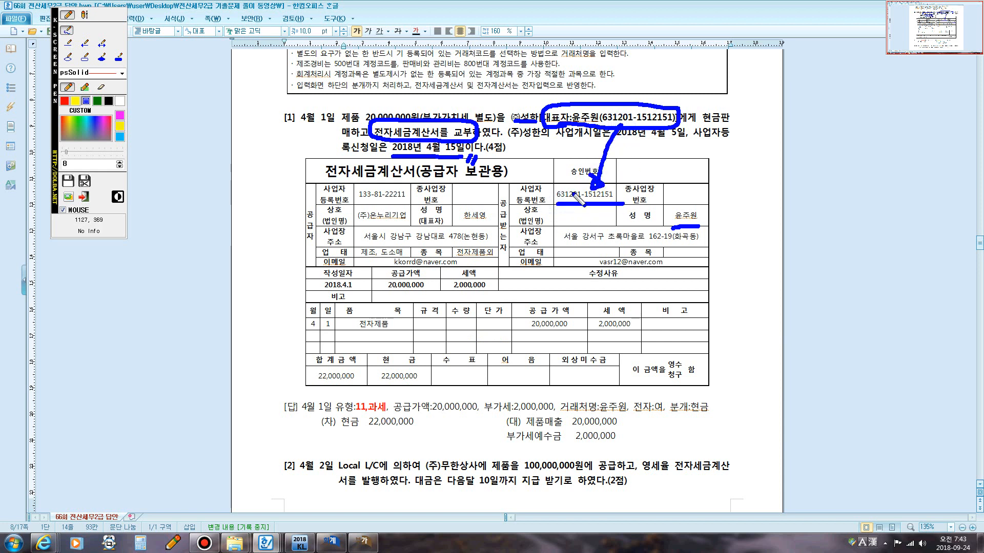
key("Escape")
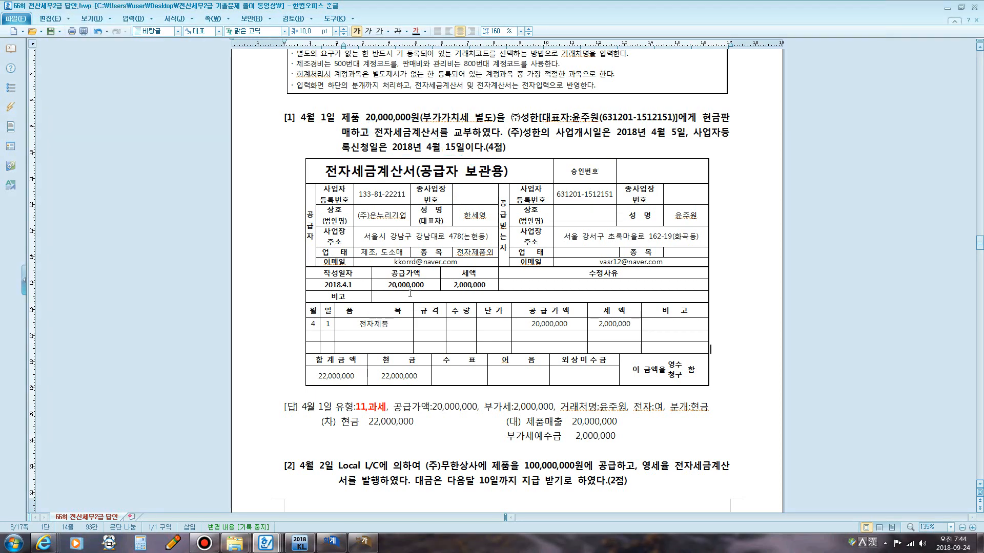
Review the model answer for question 1, noting the sales tax-invoice type 11 과세.
scroll(415, 264, "down", 3)
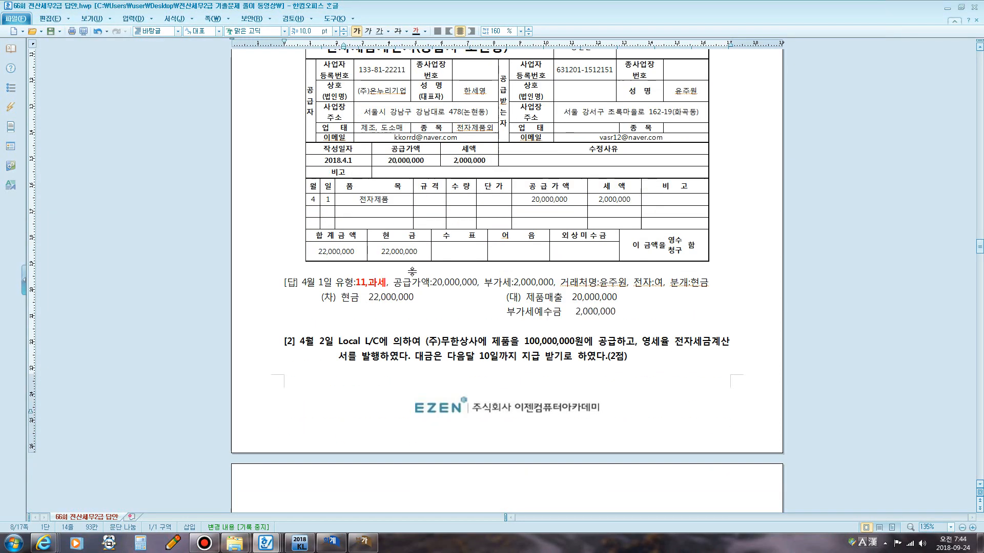
left_click(362, 270)
left_click(389, 282)
key("F12")
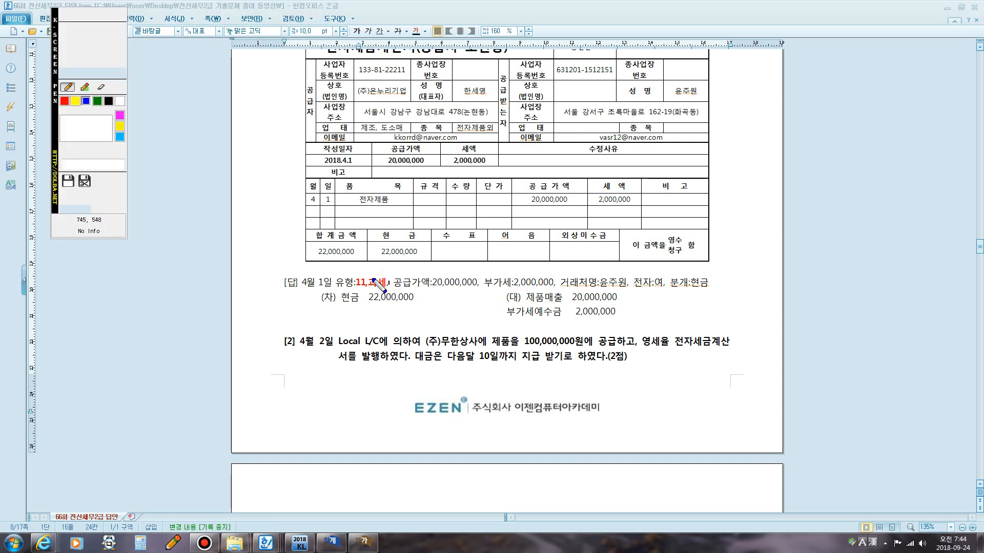
left_click(85, 15)
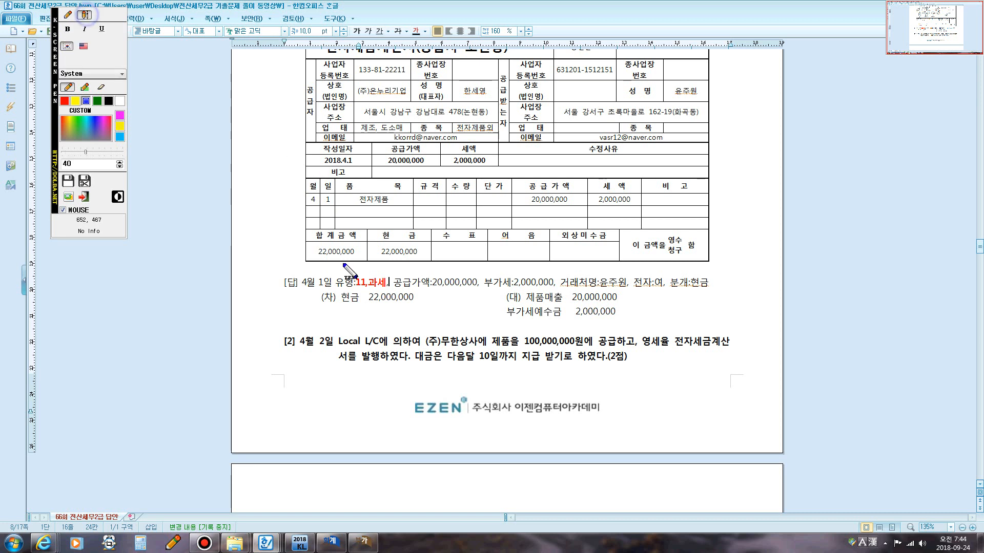
left_click(347, 264)
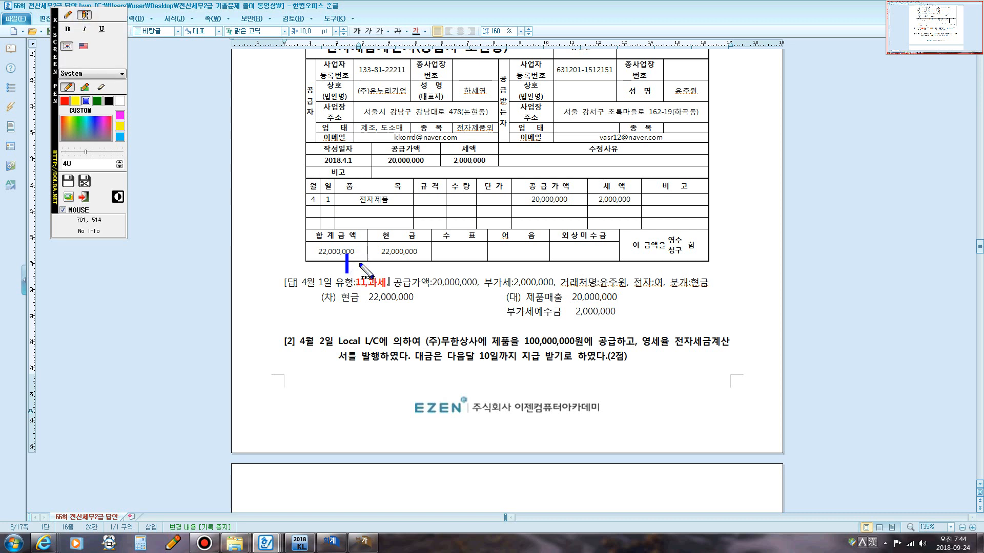
type("매출")
type("+세금곗")
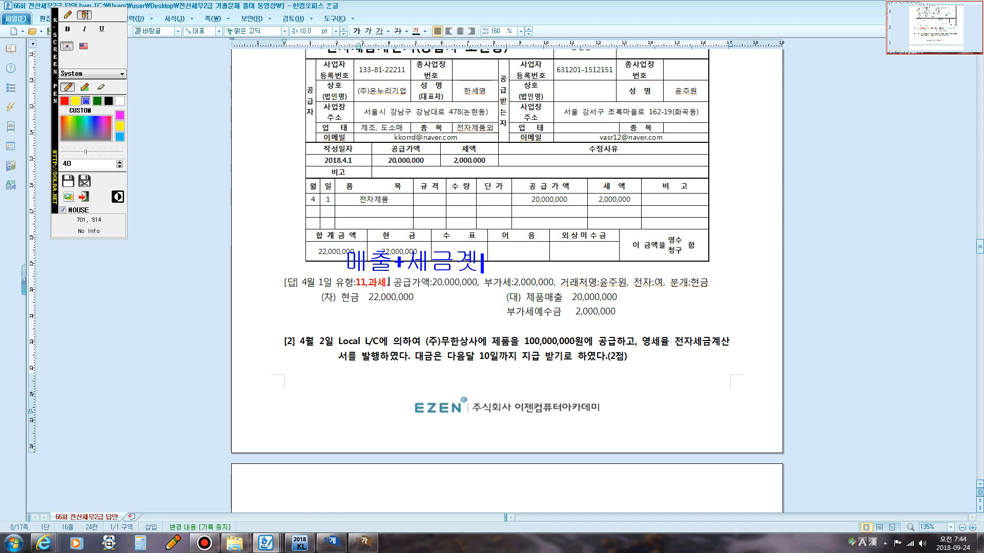
type("산서")
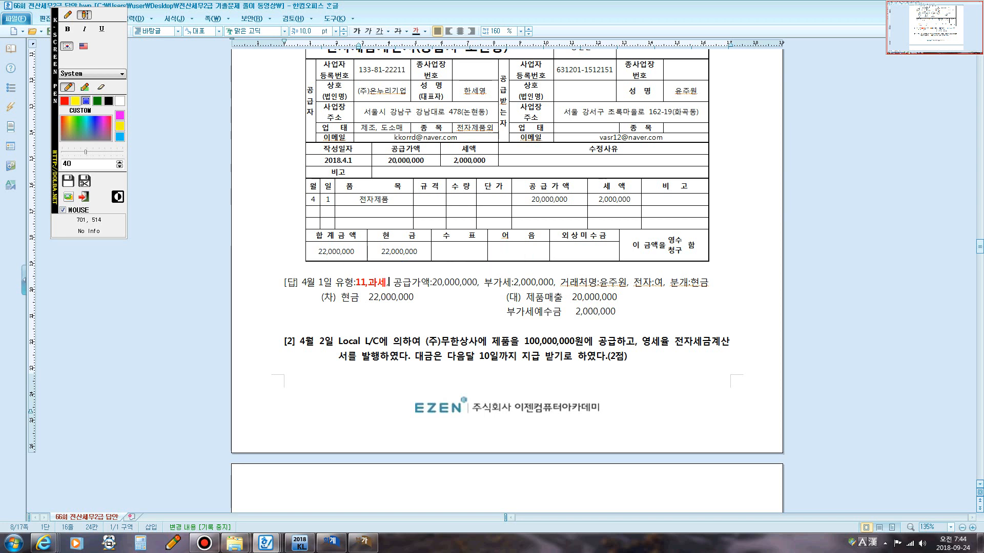
type(": 11ㄱ")
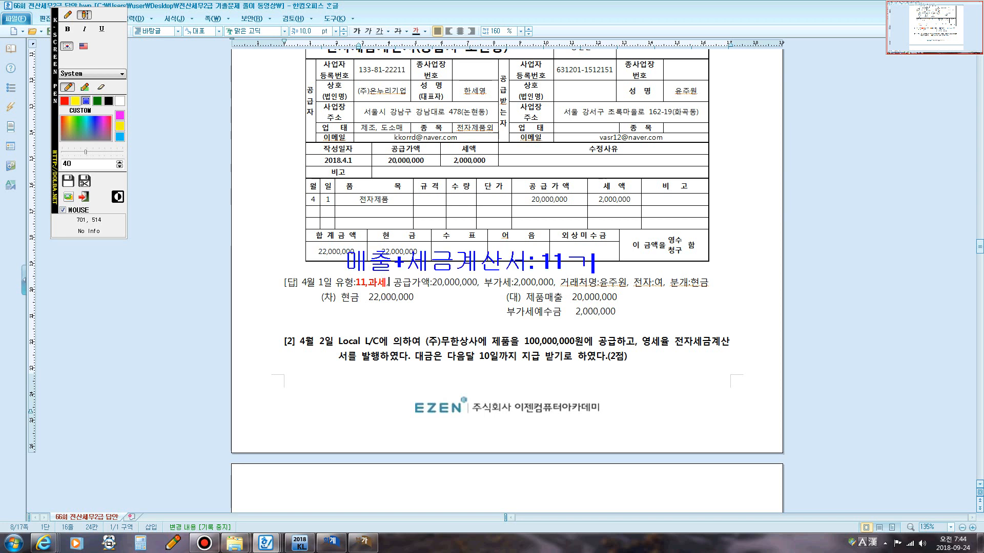
key("BackSpace")
type("과세")
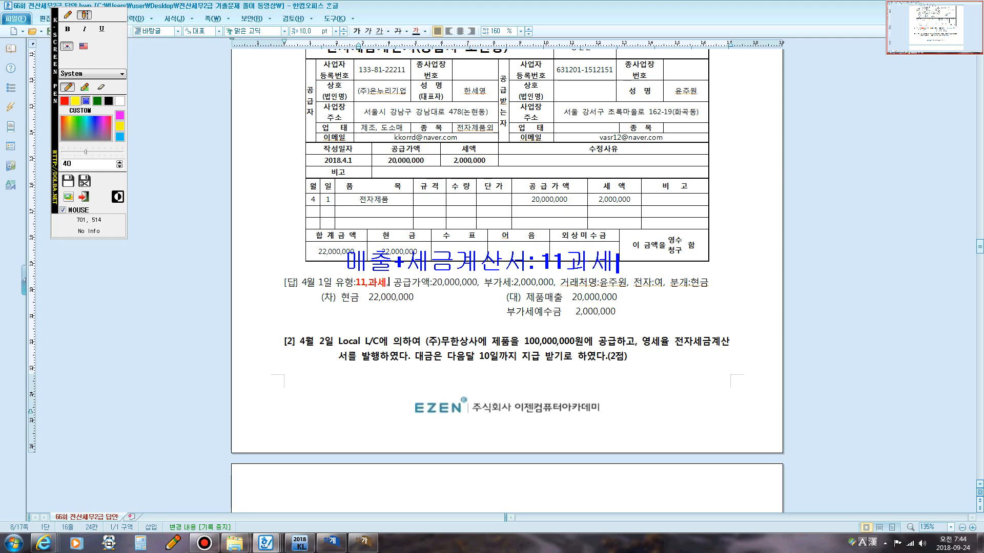
key("Escape")
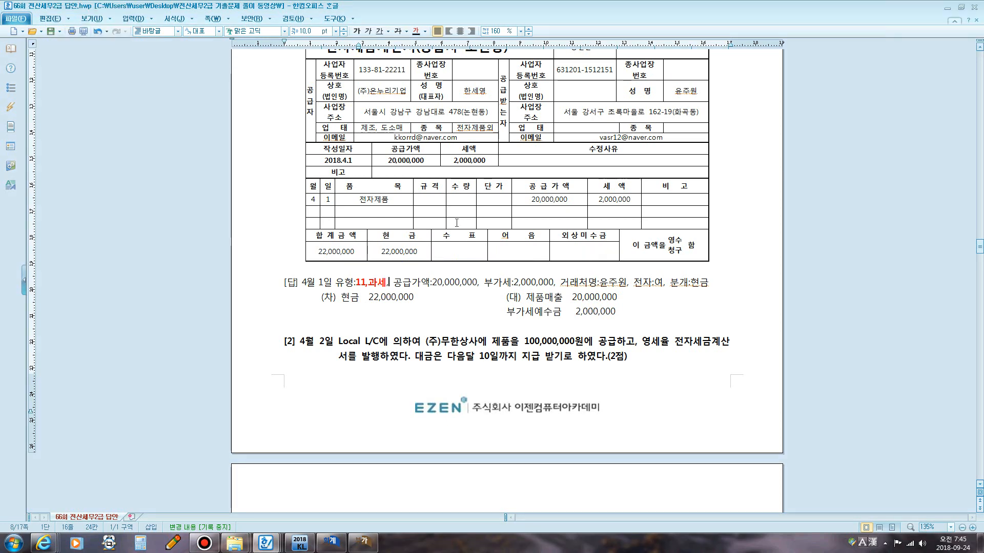
Switch to 매입매출전표입력 and set the April 1 entry's type to 11 과세.
scroll(456, 223, "up", 1)
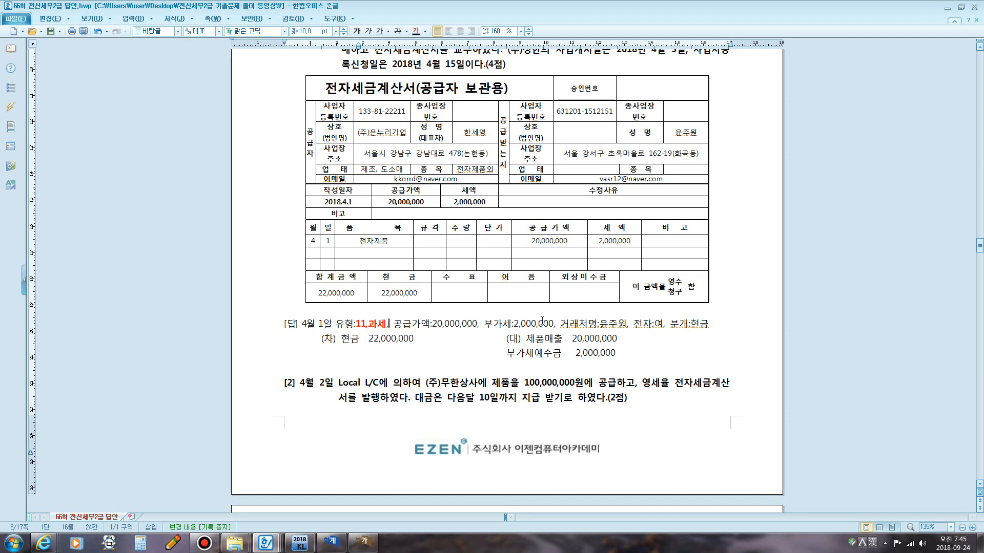
left_click_drag(380, 293, 418, 298)
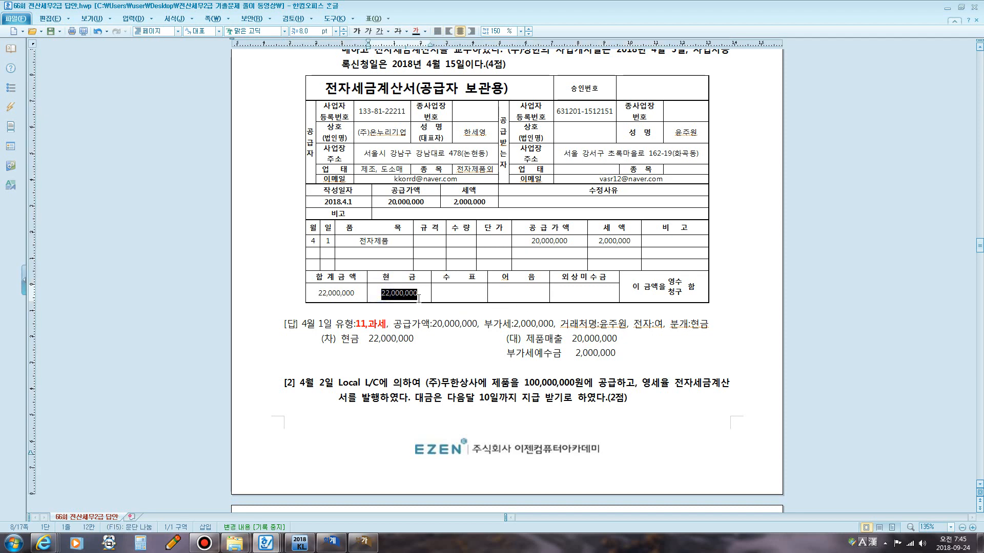
left_click(331, 541)
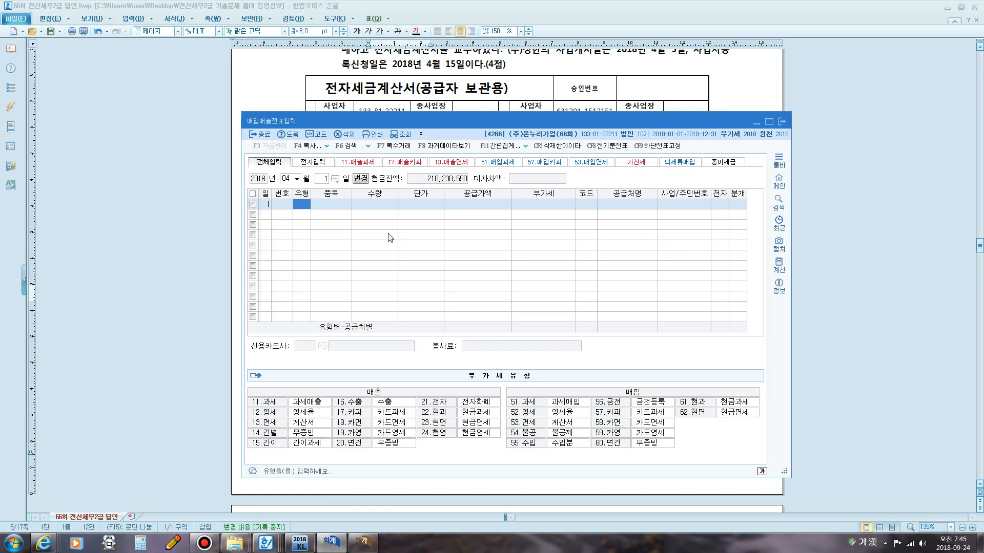
type("11")
key("Return")
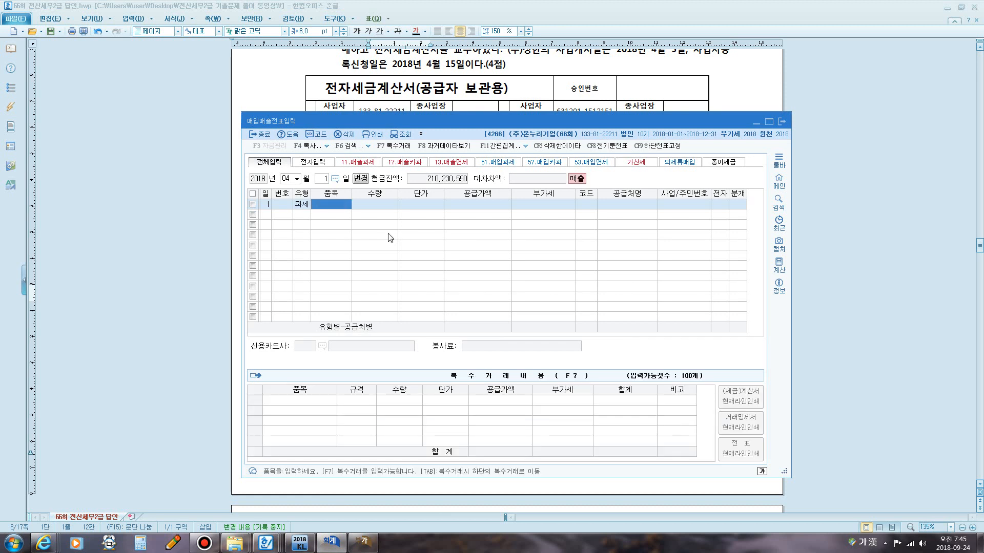
Enter the item 제품 with a supply value of 20,000,000.
type("제품")
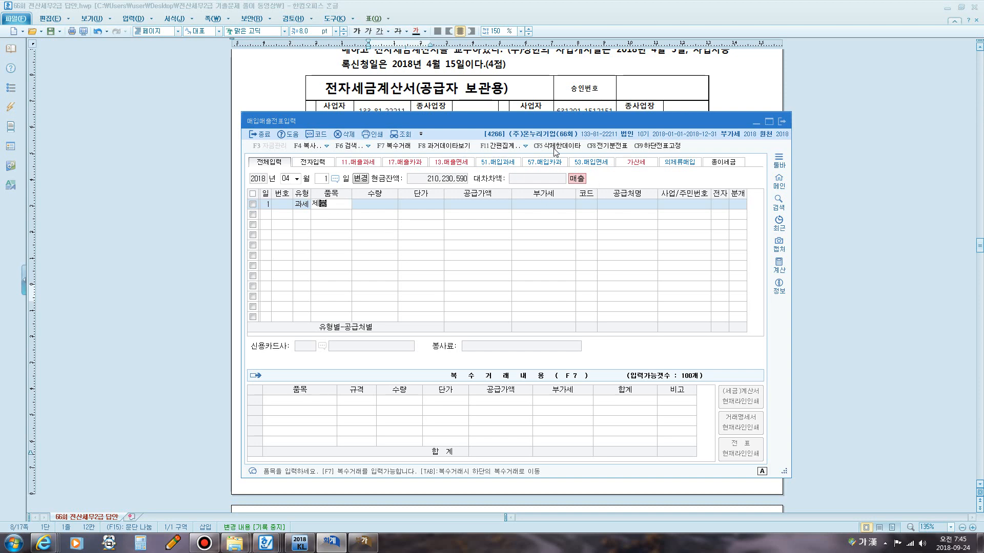
left_click_drag(484, 128, 447, 85)
key("Return")
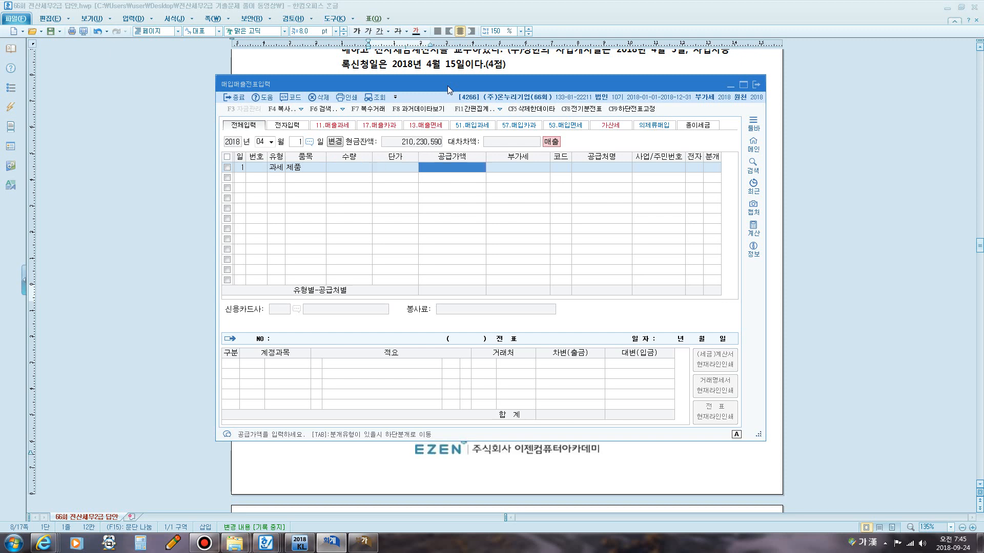
type("20000000")
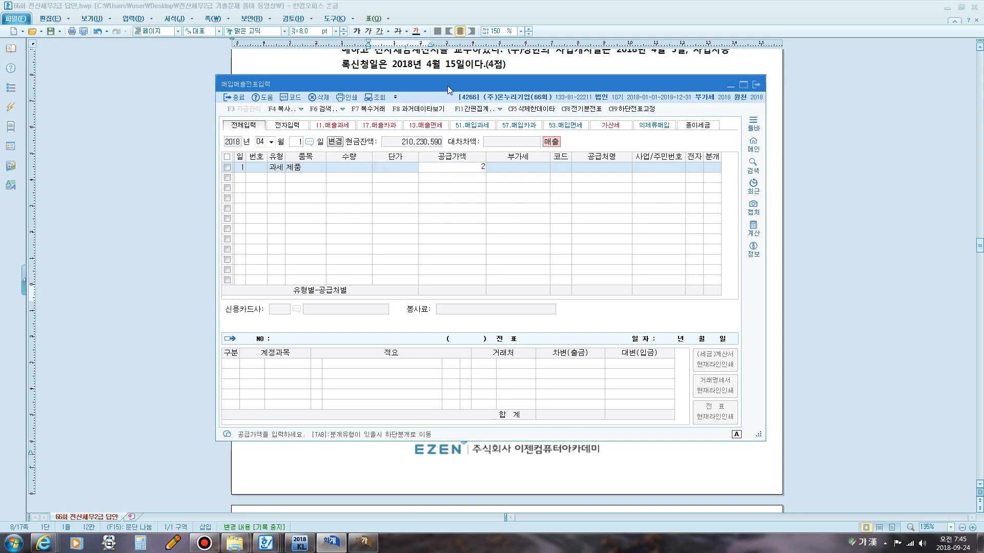
key("Return")
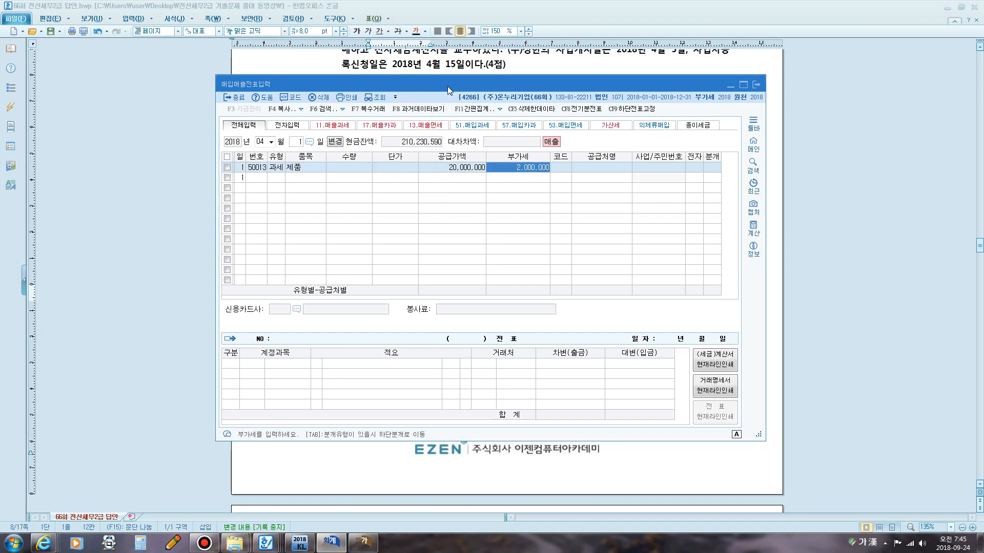
Select the buyer as the customer and mark the entry as an electronic tax invoice.
key("Return")
type("윤주")
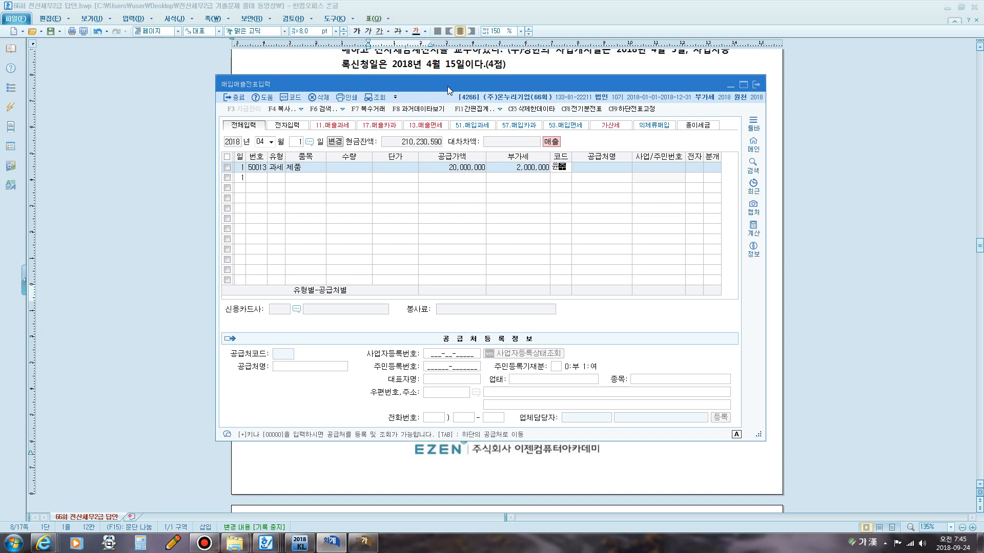
key("Return")
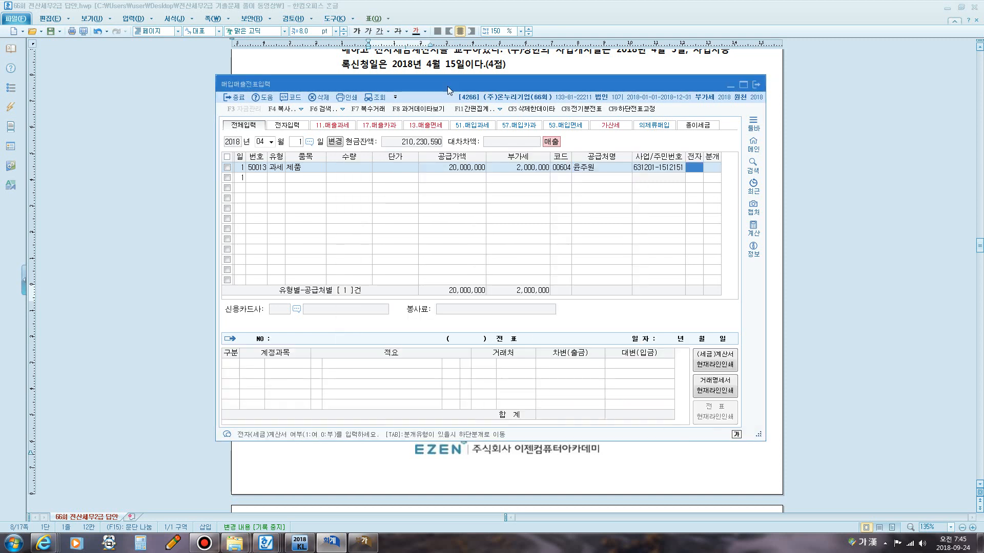
type("1")
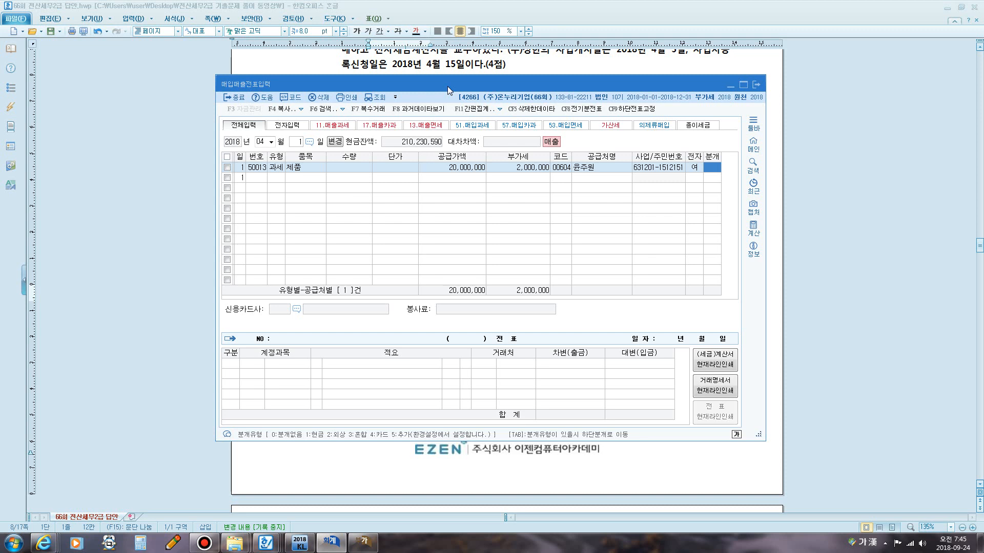
type("3")
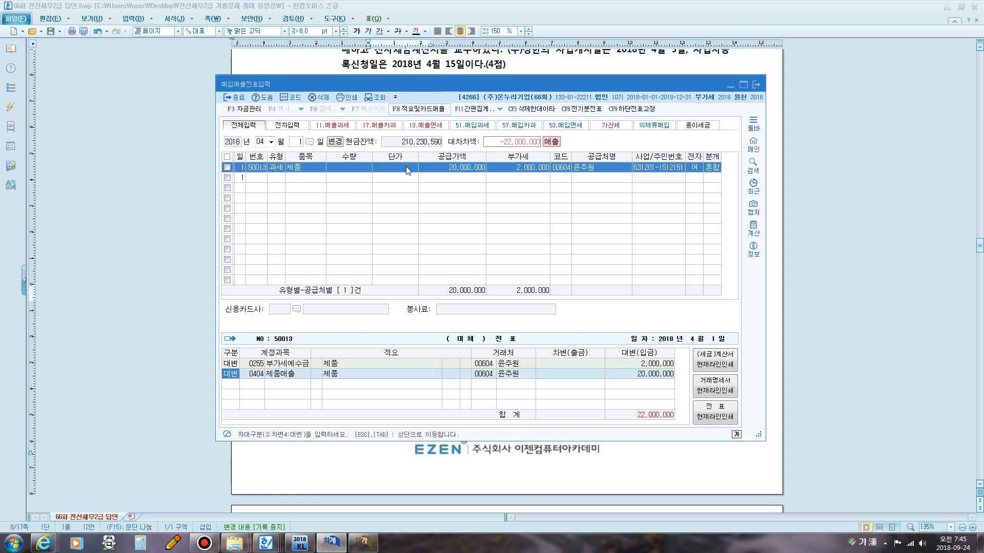
Try recording the journal as a mixed entry with 0101 현금 debited 22,000,000.
left_click_drag(374, 441, 384, 386)
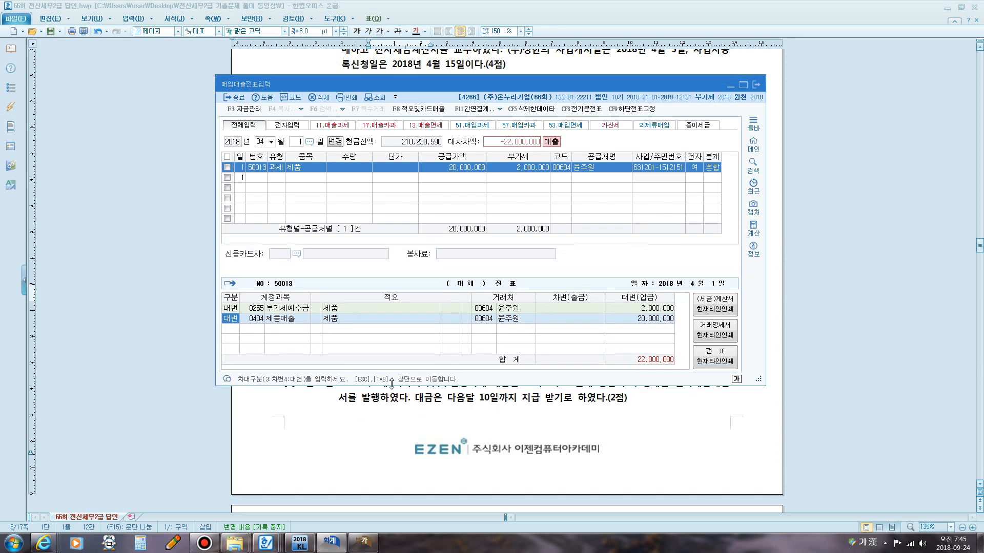
left_click(500, 328)
type("3101")
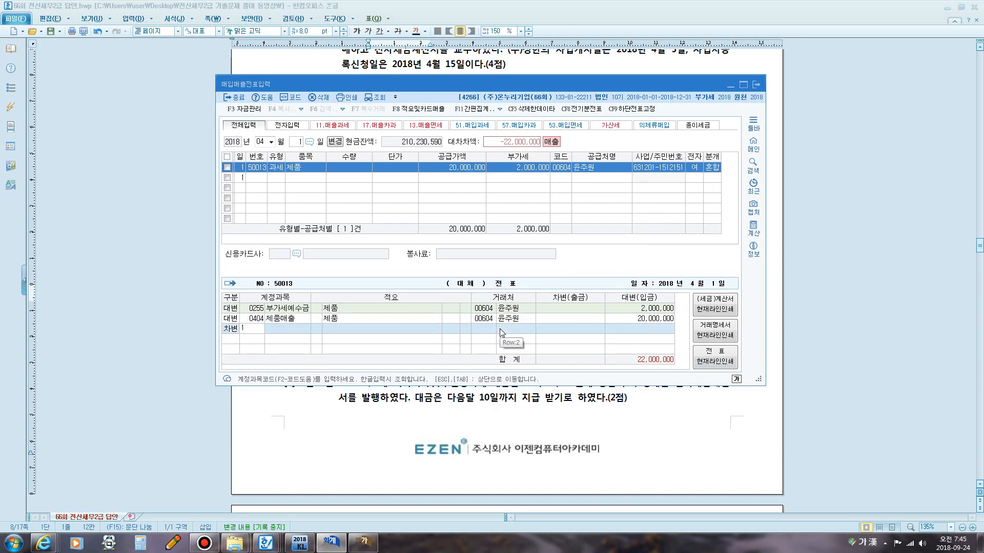
key("Return")
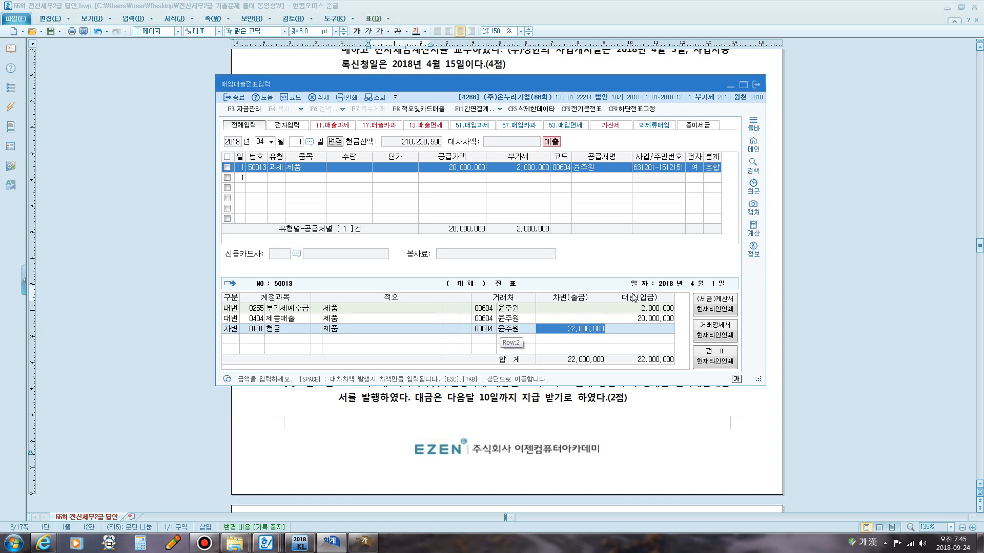
key("Return")
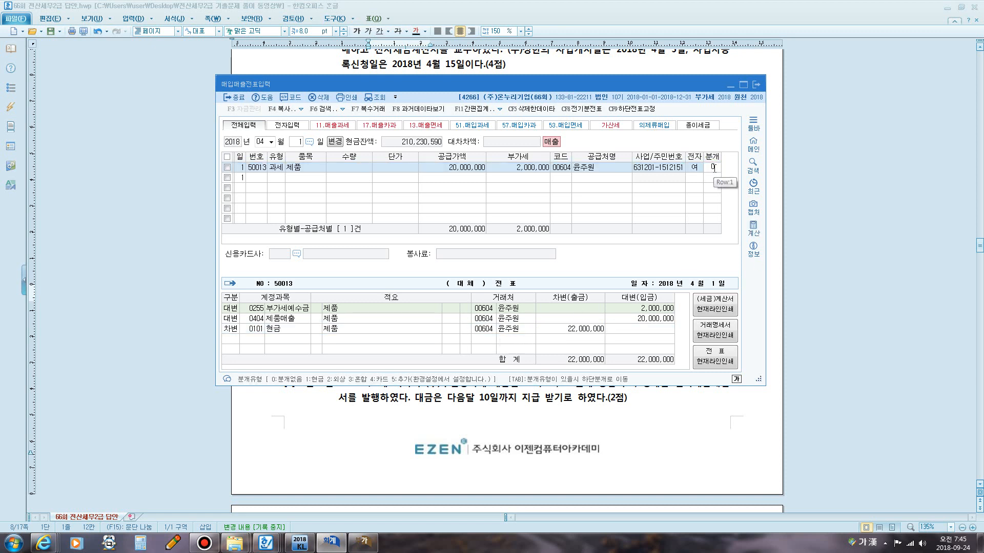
left_click(714, 168)
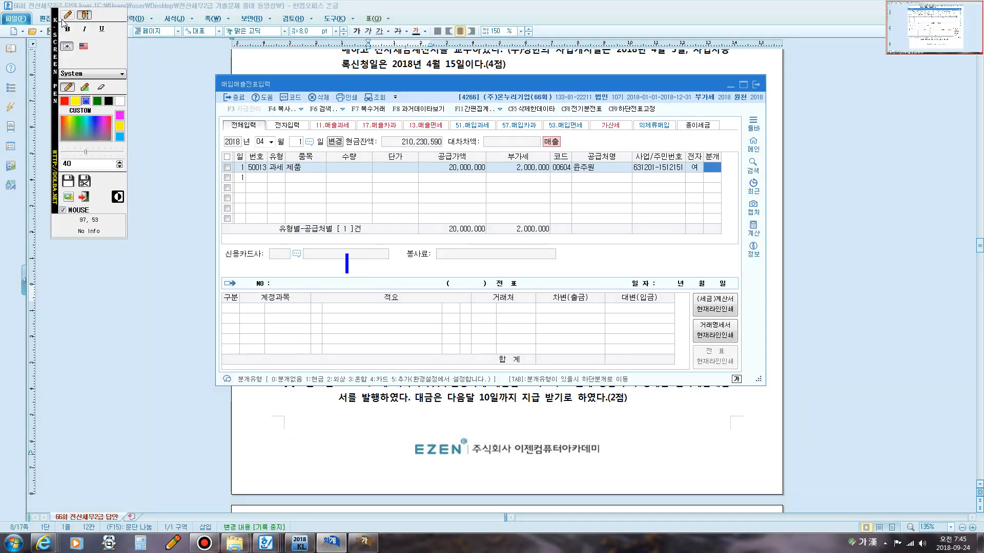
Set the journal type to 1 현금 so the sale is recorded as a cash receipt.
left_click(67, 15)
mouse_move(299, 386)
left_mouse_down()
mouse_move(329, 382)
mouse_move(319, 366)
mouse_move(294, 376)
mouse_move(298, 386)
left_mouse_up()
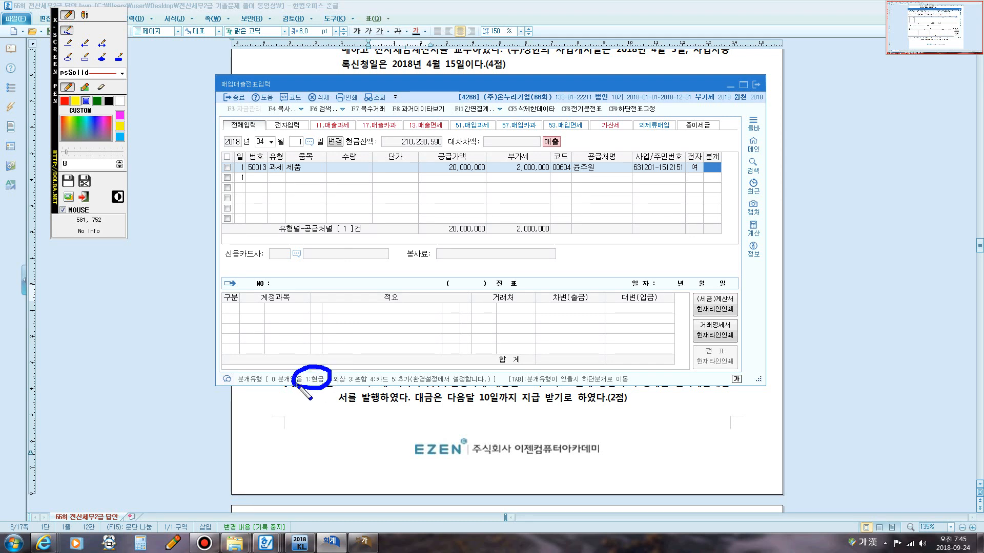
key("Escape")
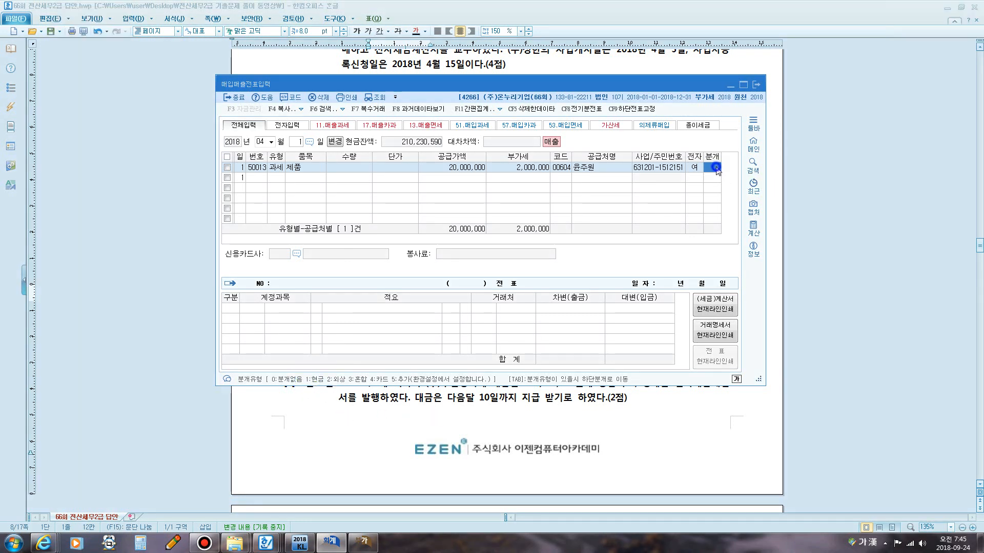
type("1")
key("Return")
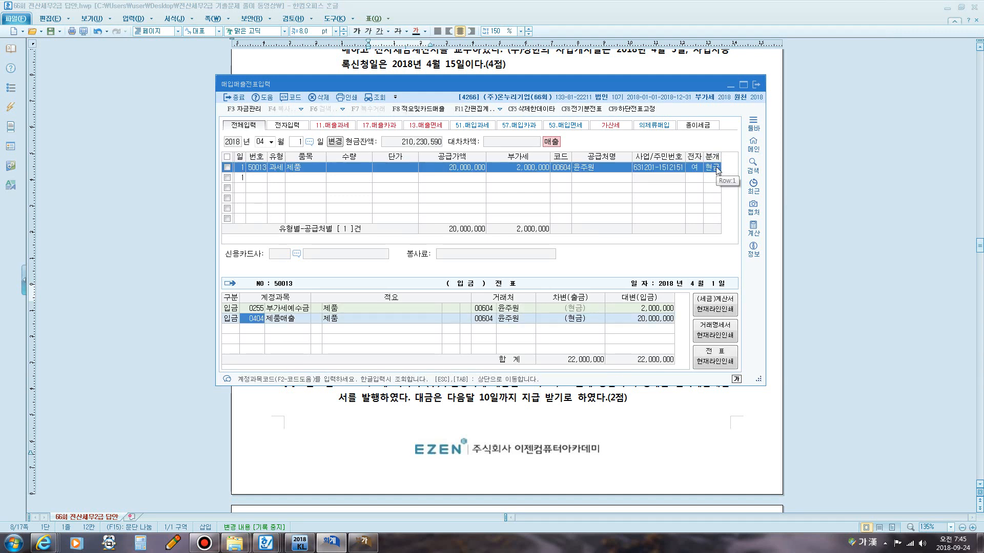
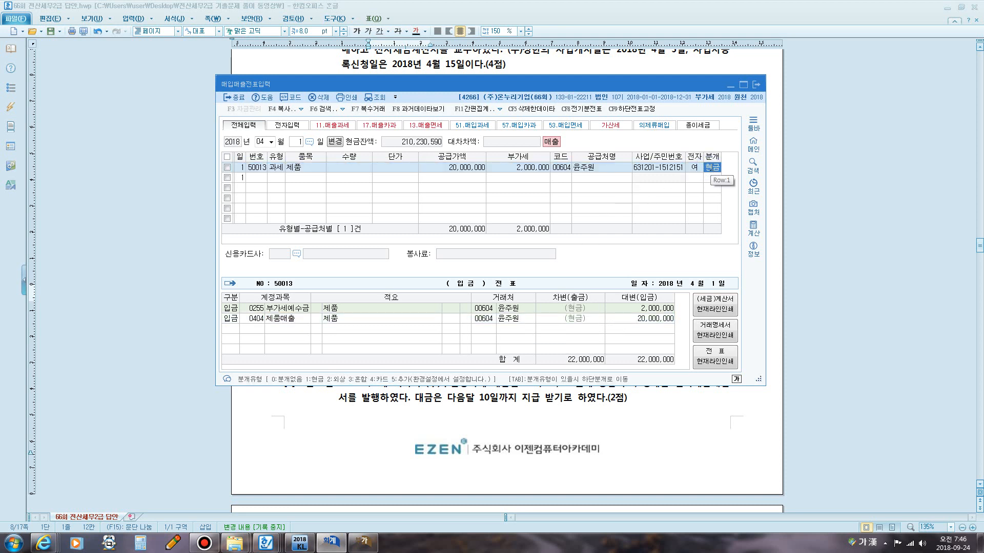
Try switching the sale to a mixed entry with 0101 현금 debited 22,000,000, then revert the journal type to 1 현금.
type("3")
key("Down")
type("3")
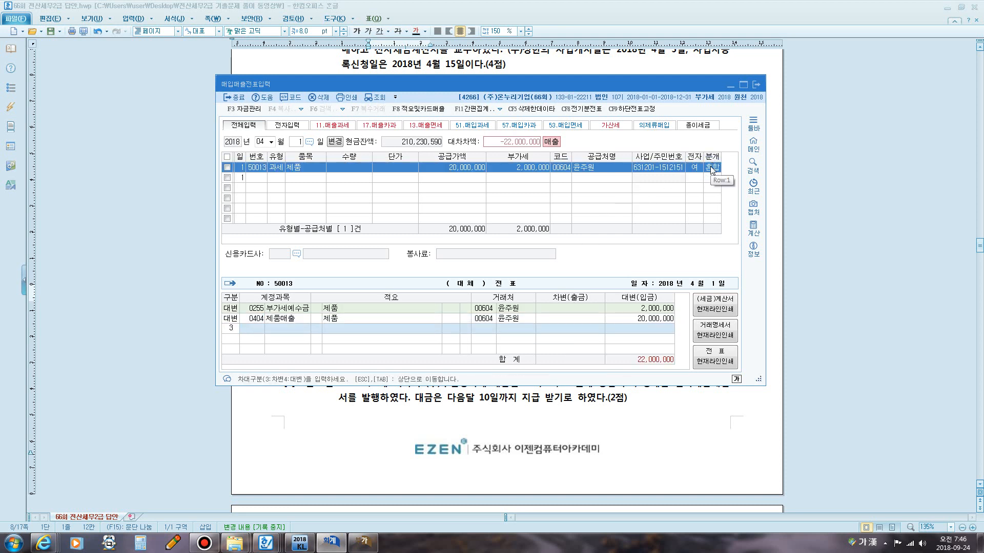
type("101")
key("Return")
key("Return")
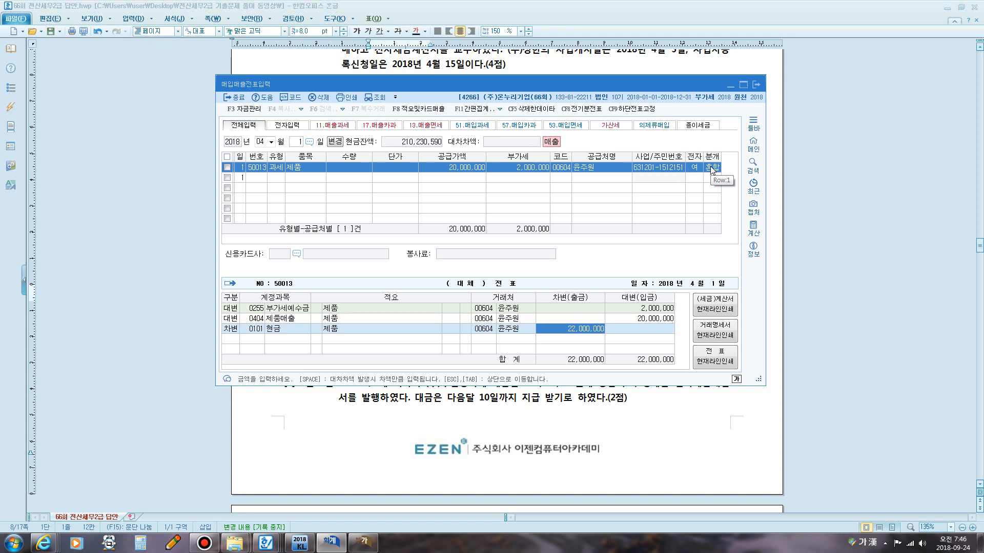
key("Escape")
type("1")
key("Return")
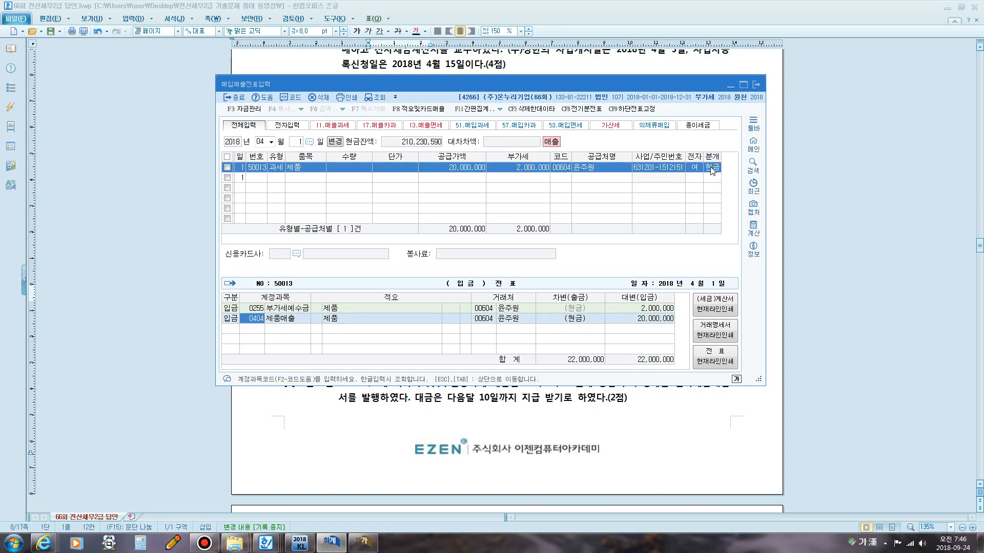
Repeat the mixed-entry demonstration debiting 0101 현금 and reset the journal type to 1 현금 again.
left_click(710, 169)
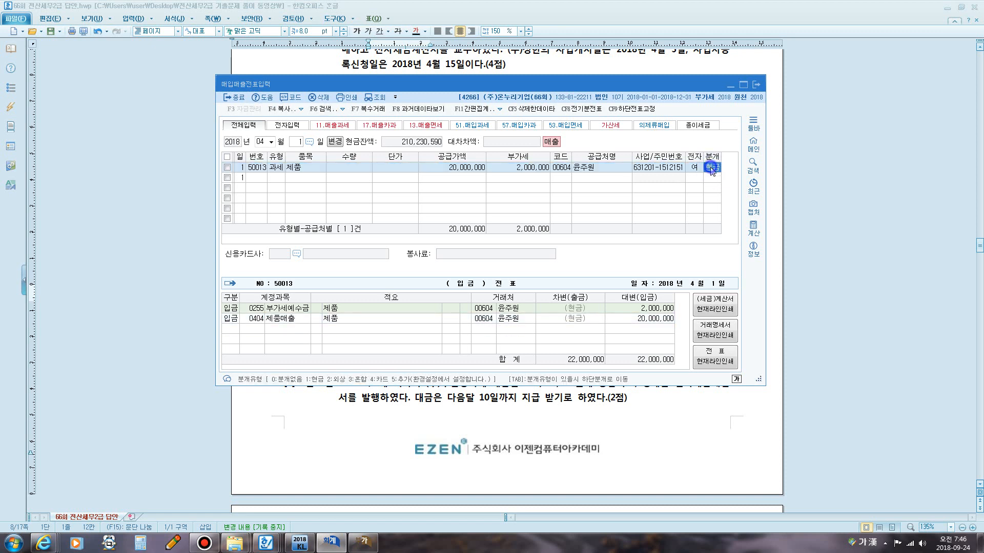
type("3")
key("Return")
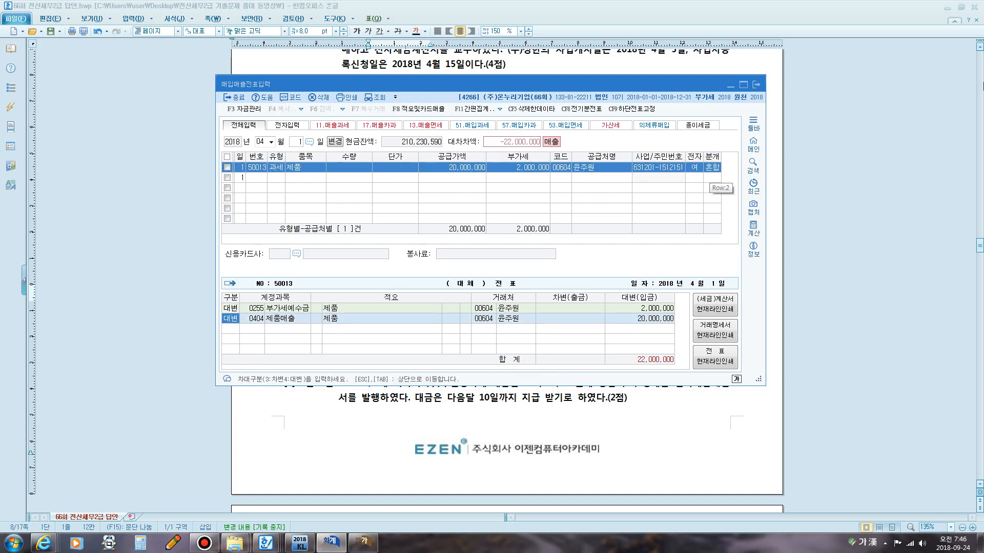
key("Down")
type("3")
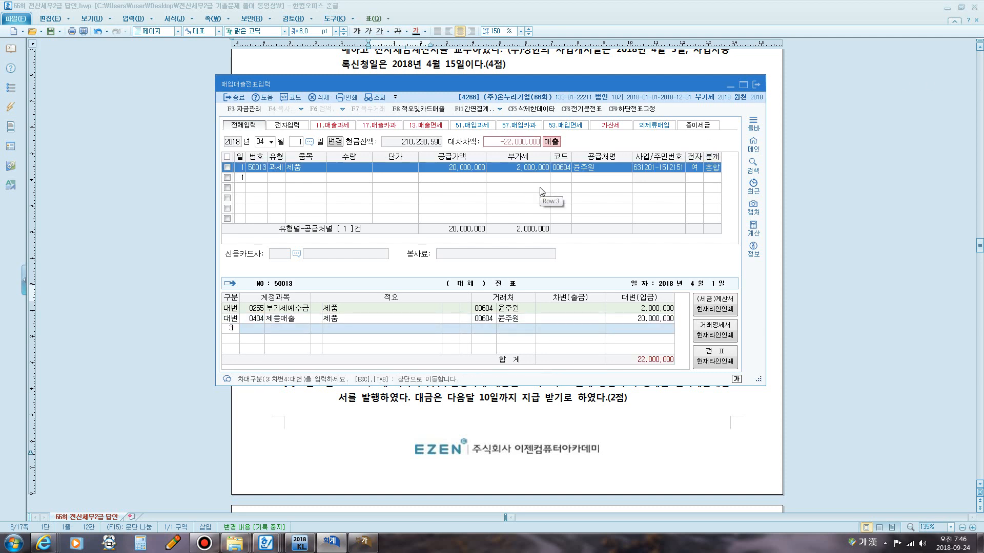
key("Return")
type("101")
key("Return")
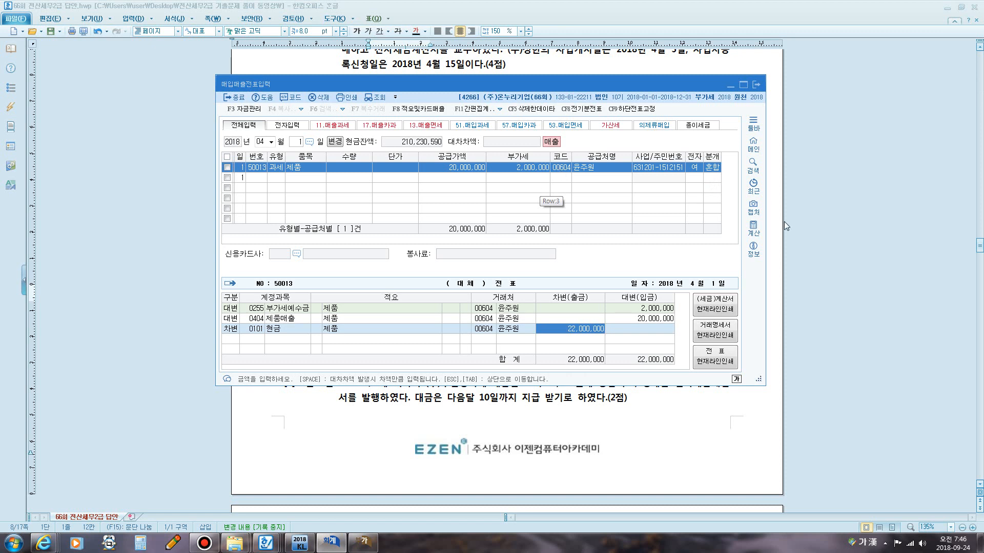
left_click(716, 167)
type("1")
key("Return")
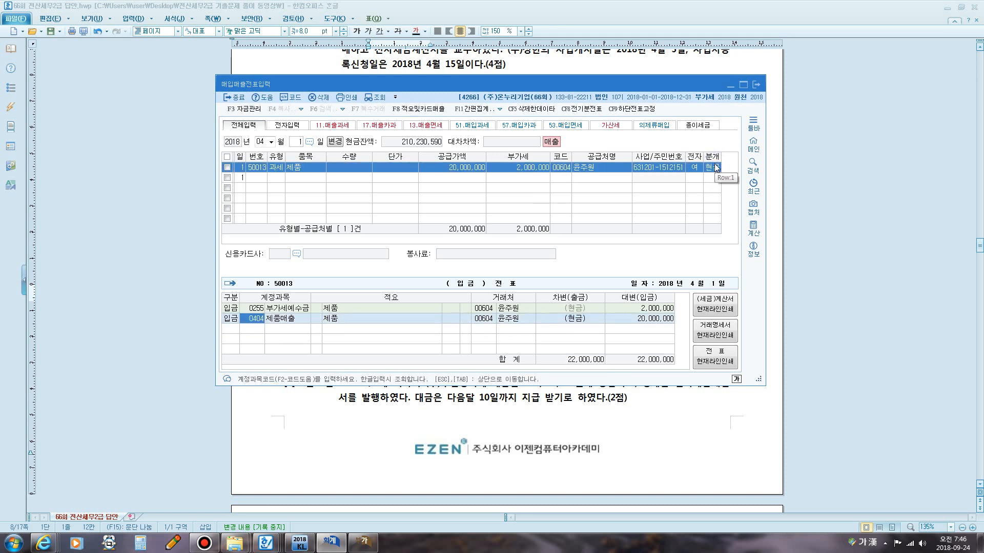
key("Return")
key("Return")
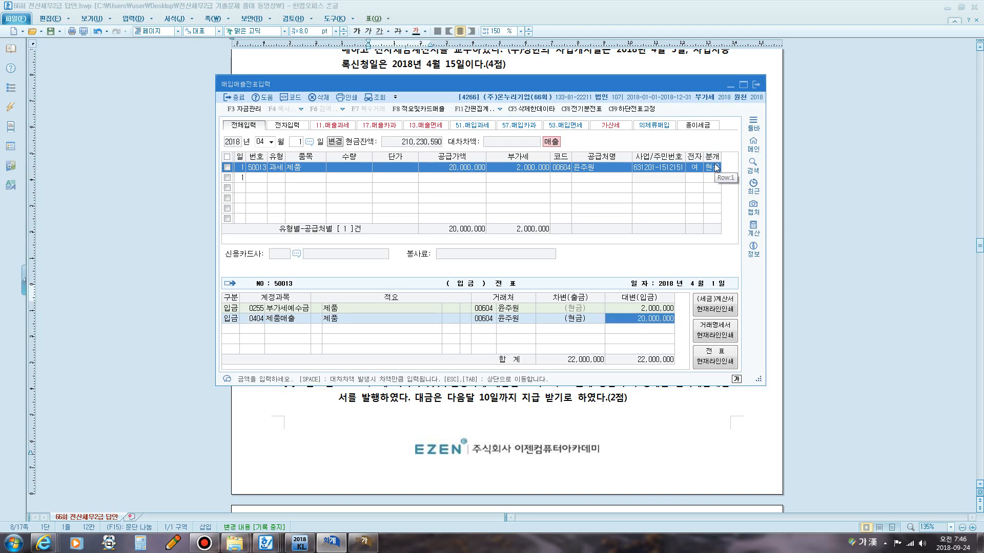
Switch to the VAT return window to examine the tax-invoice sales line, then return to the answer document.
left_click(359, 547)
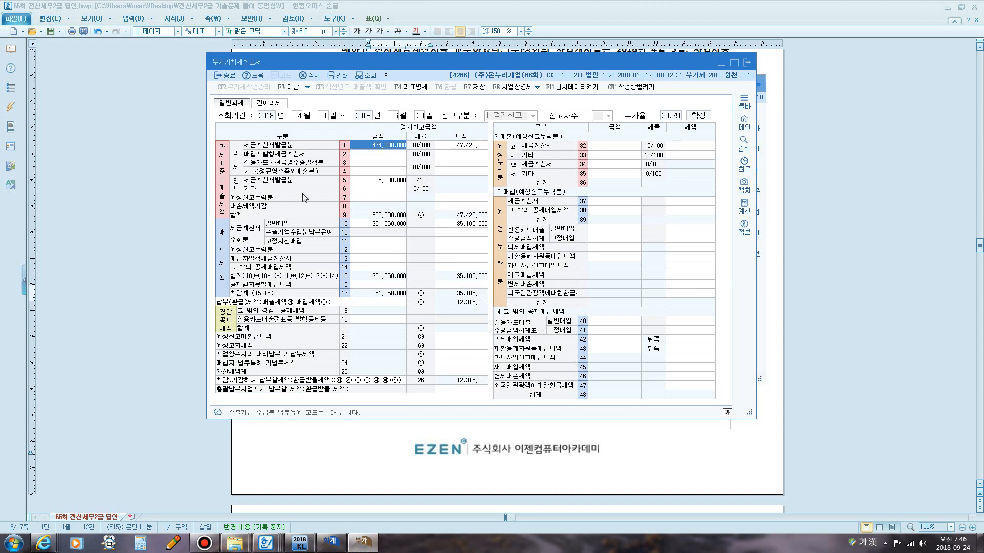
key("F12")
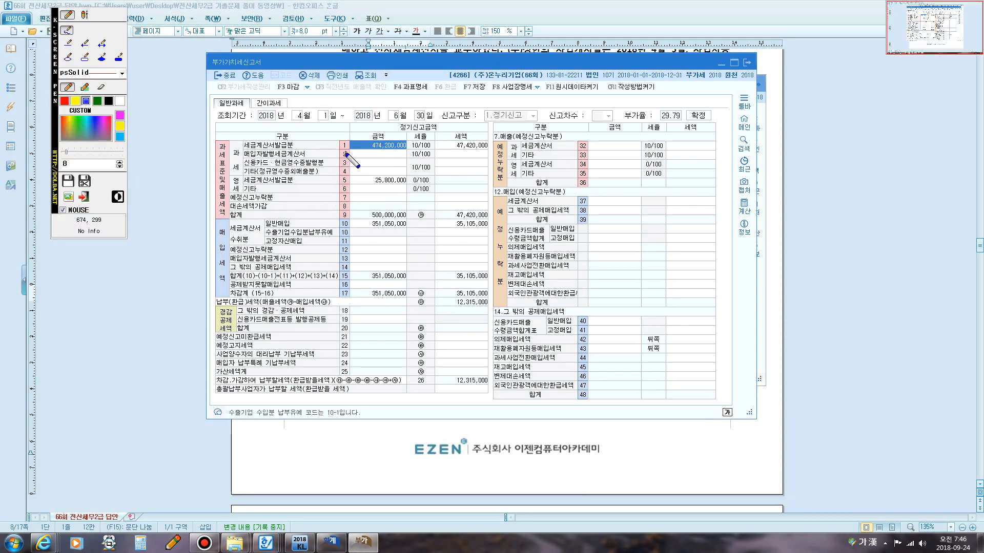
mouse_move(346, 152)
left_mouse_down()
mouse_move(336, 147)
mouse_move(344, 136)
mouse_move(347, 152)
left_mouse_up()
key("F12")
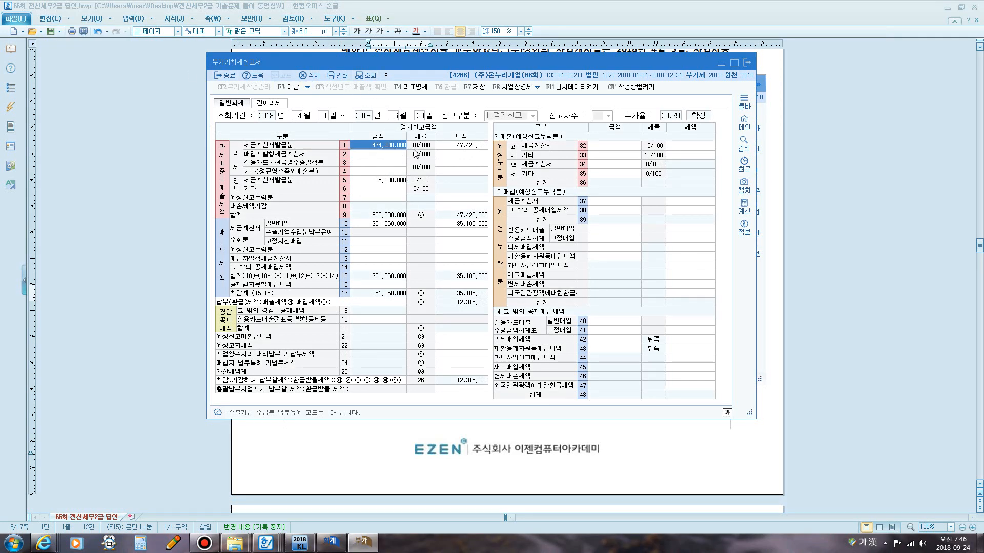
left_click(368, 75)
left_click(501, 444)
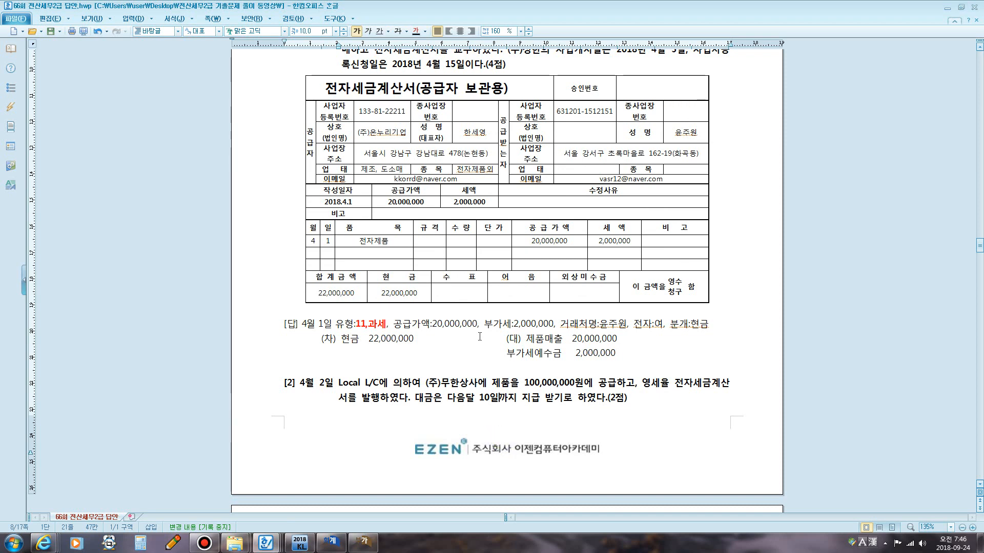
Scroll to question [2] and read the Local L/C zero-rated sale and its model answer.
scroll(479, 326, "down", 1)
scroll(480, 327, "down", 3)
scroll(480, 323, "down", 3)
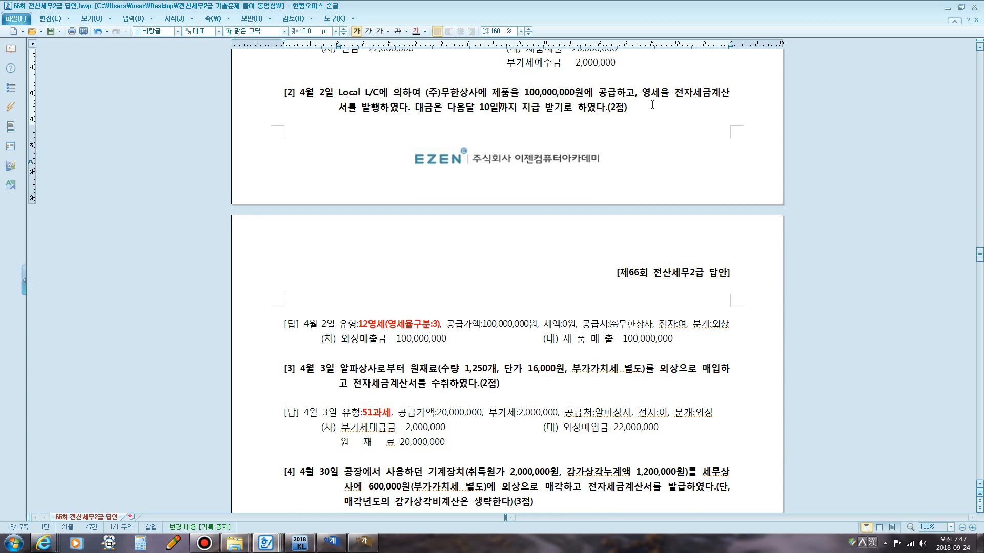
key("F9")
left_click_drag(339, 100, 384, 98)
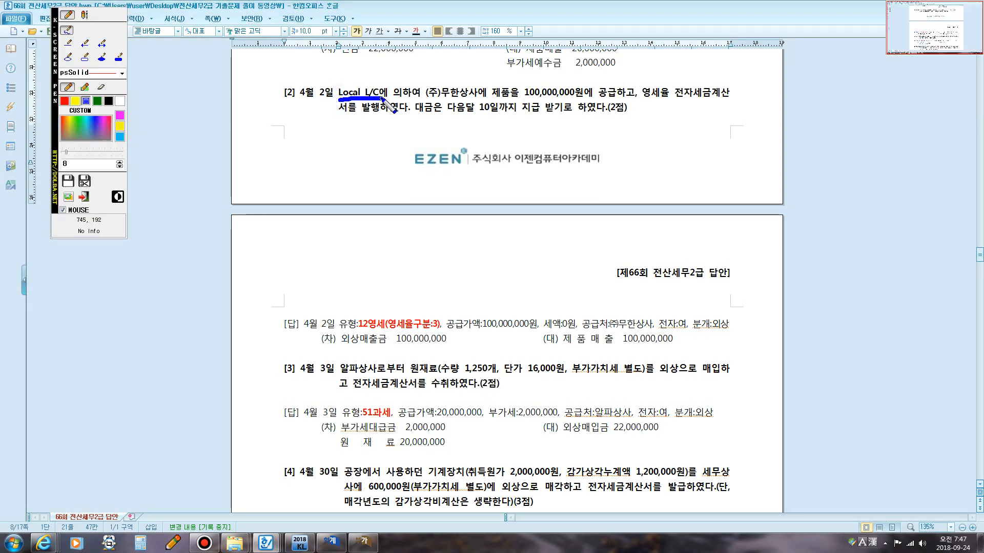
left_click_drag(644, 100, 719, 100)
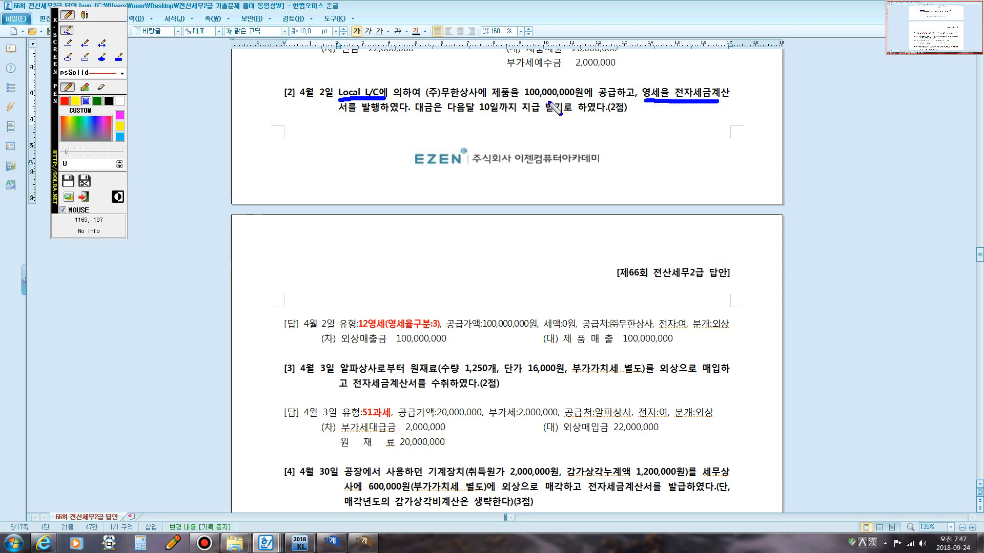
mouse_move(343, 114)
left_mouse_down()
mouse_move(389, 117)
mouse_move(373, 102)
left_mouse_up()
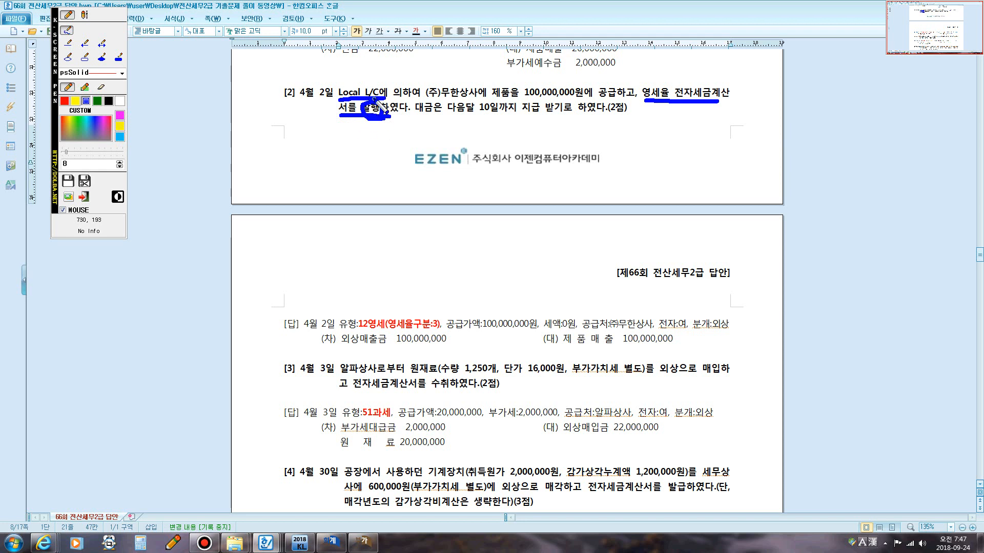
mouse_move(374, 99)
left_mouse_down()
mouse_move(485, 73)
mouse_move(660, 95)
left_mouse_up()
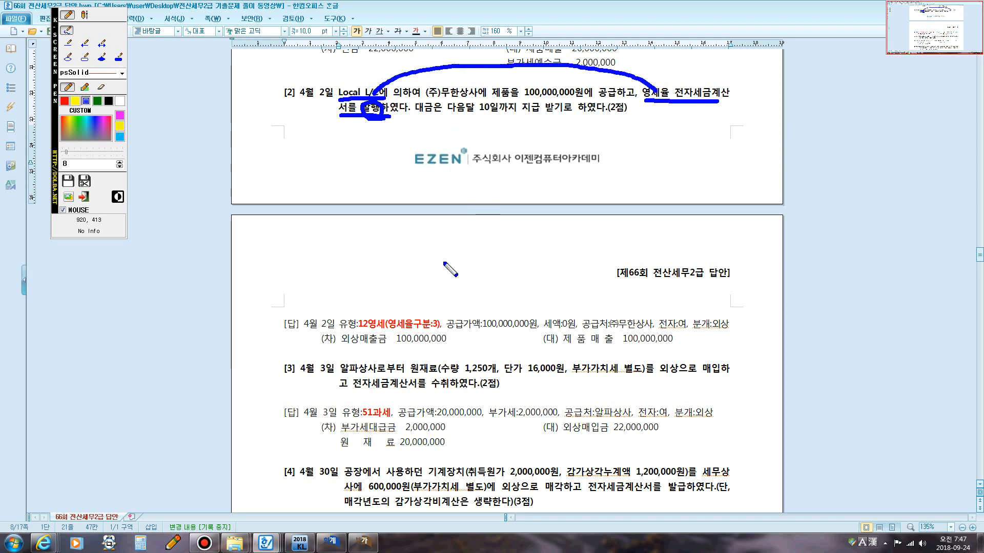
mouse_move(359, 327)
left_mouse_down()
mouse_move(455, 333)
mouse_move(446, 312)
mouse_move(357, 310)
mouse_move(354, 321)
left_mouse_up()
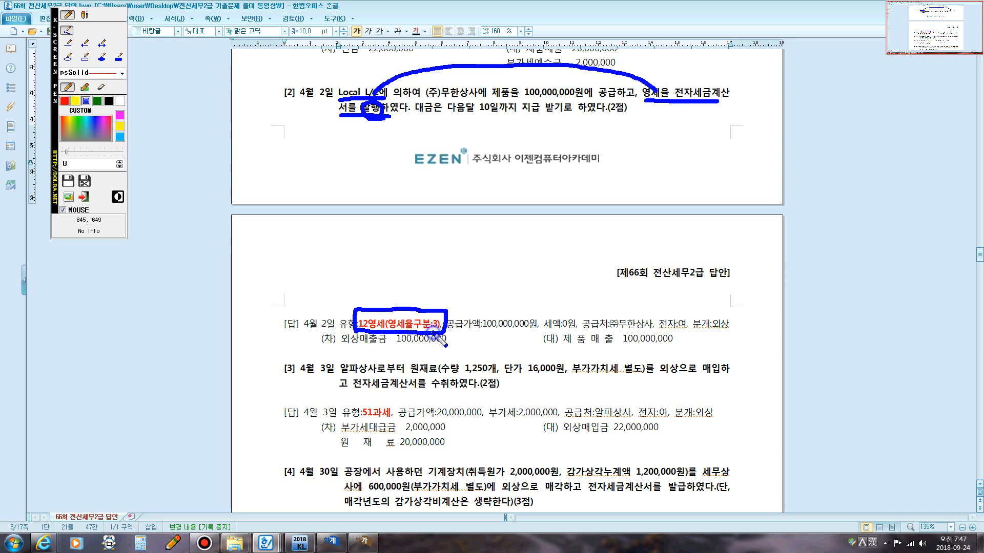
mouse_move(429, 327)
left_mouse_down()
mouse_move(445, 314)
mouse_move(434, 334)
left_mouse_up()
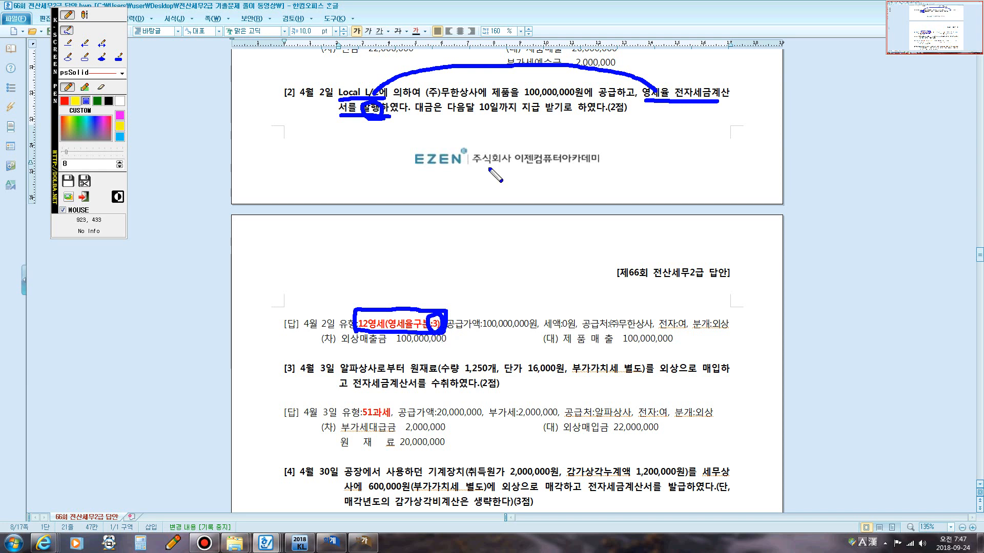
left_click_drag(411, 114, 606, 120)
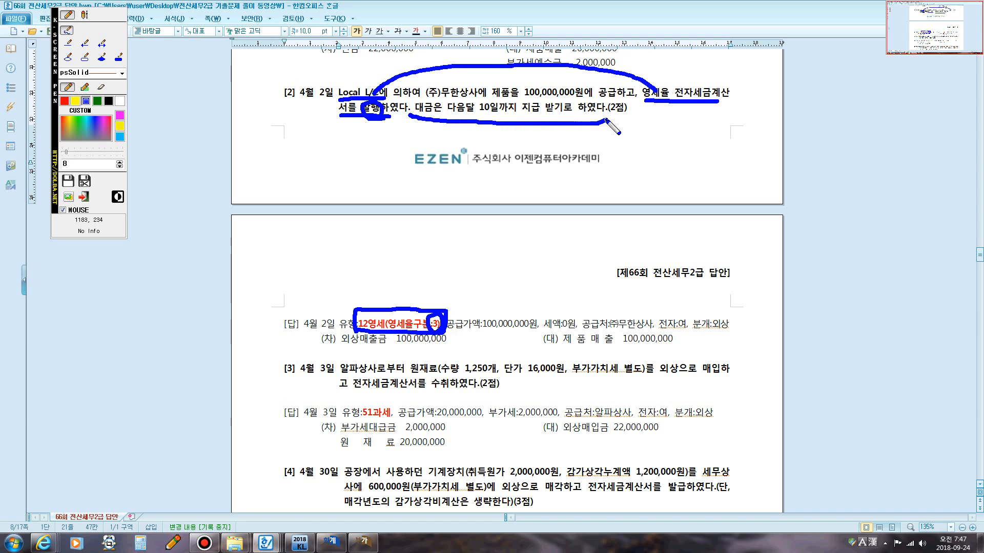
left_click(85, 15)
left_click(512, 132)
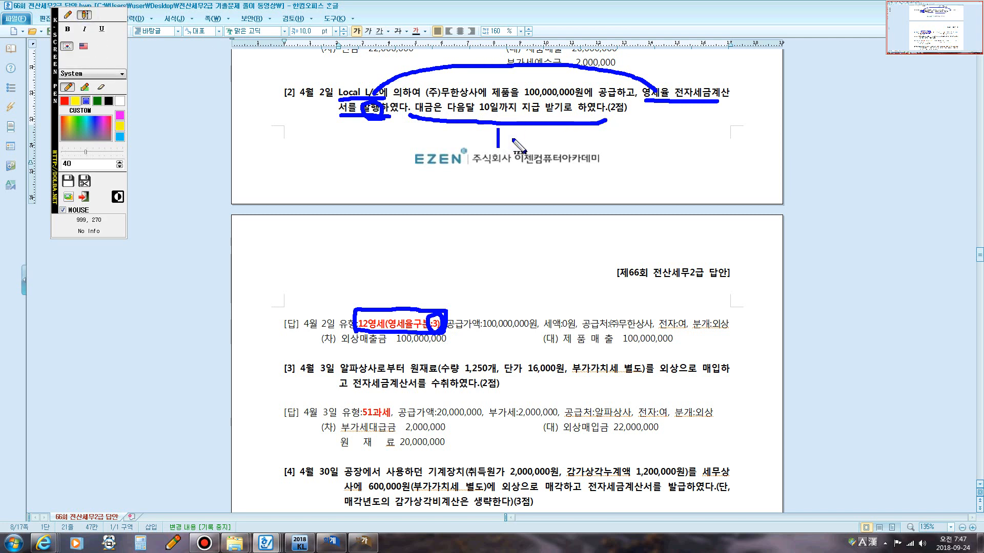
type("외상")
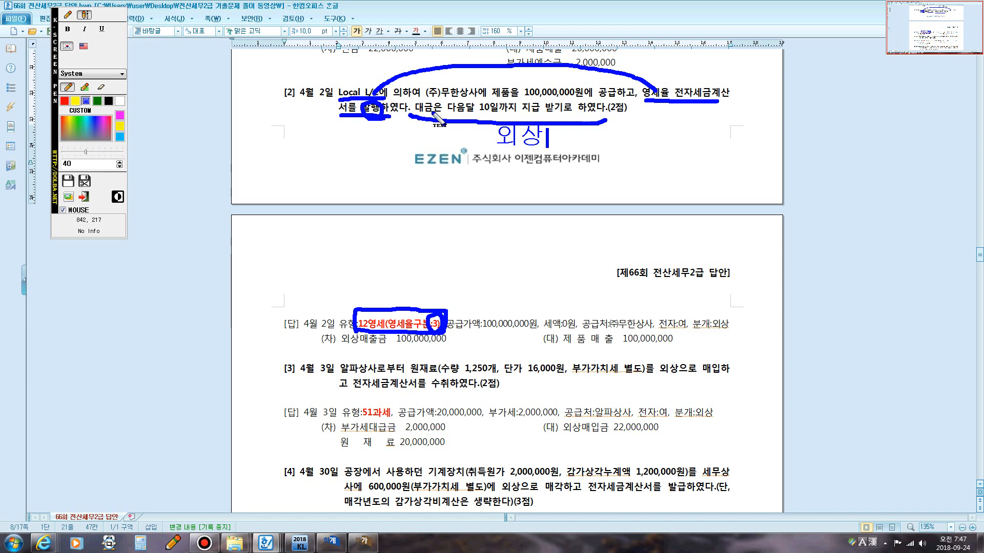
key("Escape")
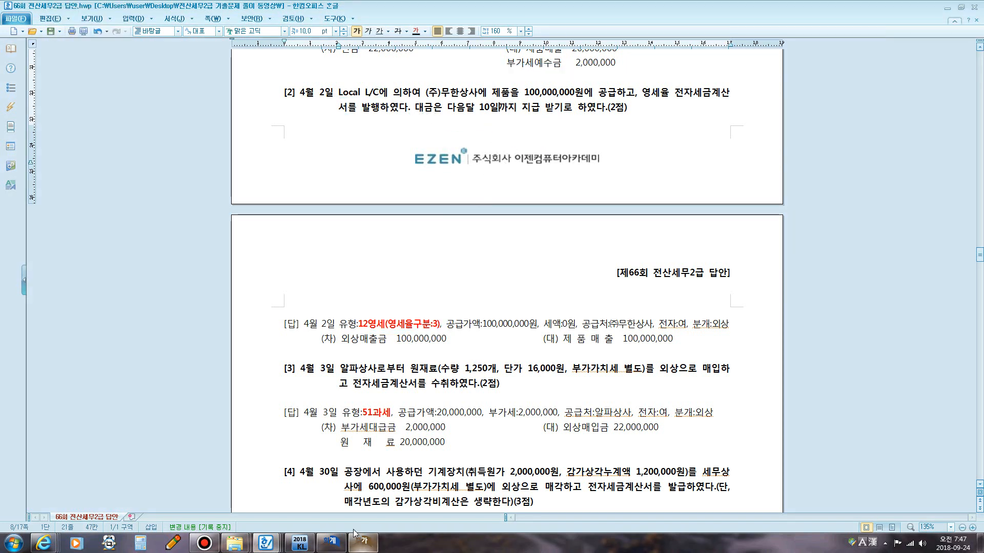
Return to Sales/Purchase Entry and start an April 2 entry with type 12 영세.
mouse_move(367, 546)
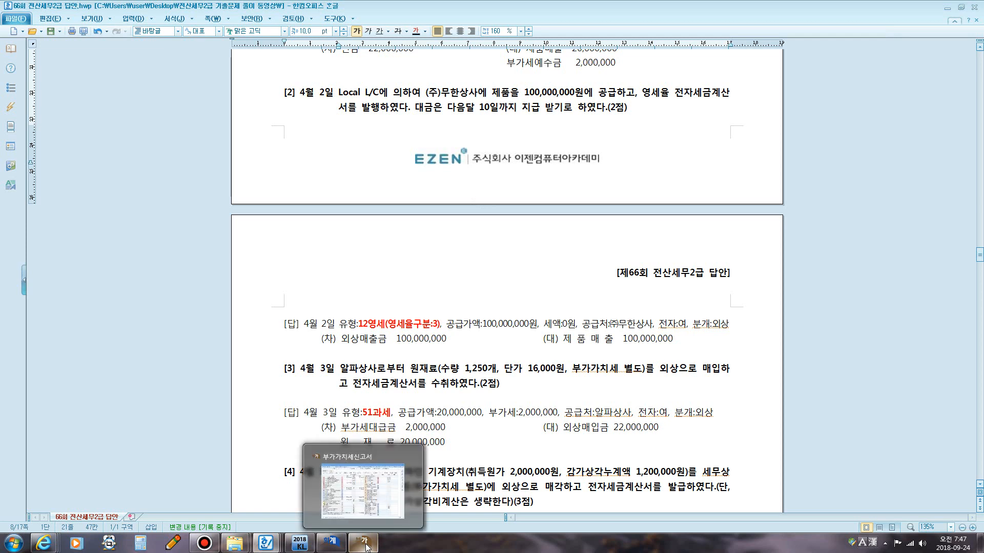
left_click(330, 542)
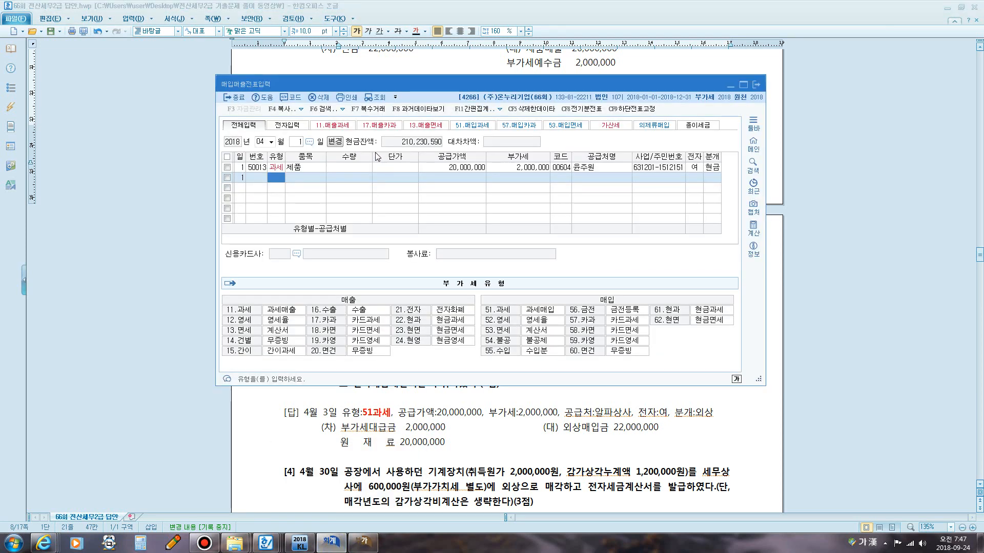
left_click(299, 143)
type("2")
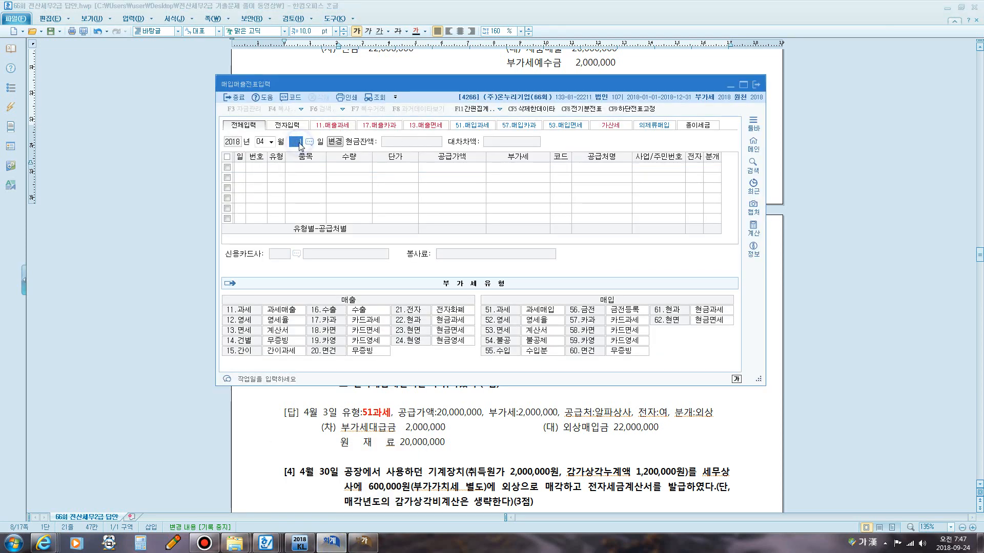
key("Return")
type("12")
key("Return")
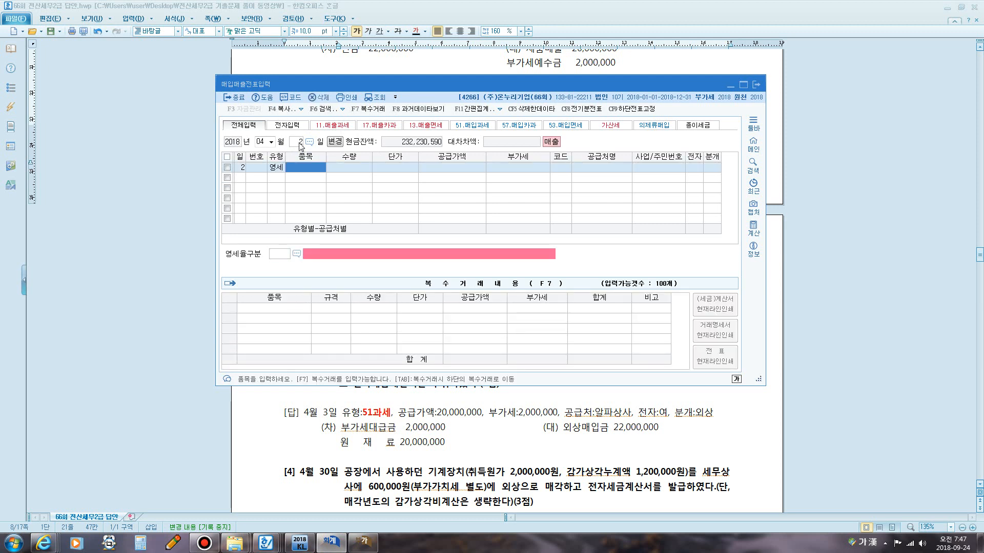
Enter the item 제품 with a supply value of 100,000,000.
type("제품")
key("Return")
key("Return")
type("100")
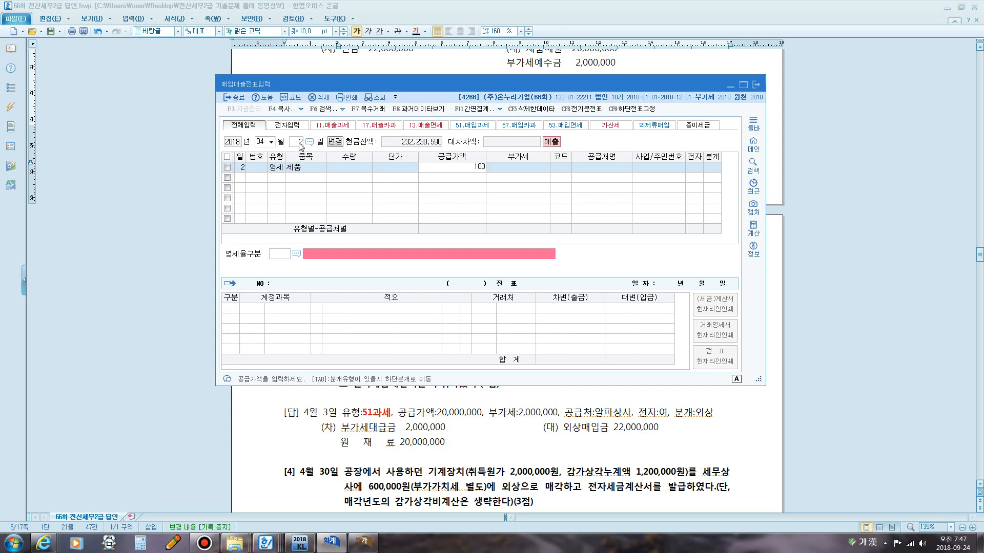
type(",000,000")
key("Return")
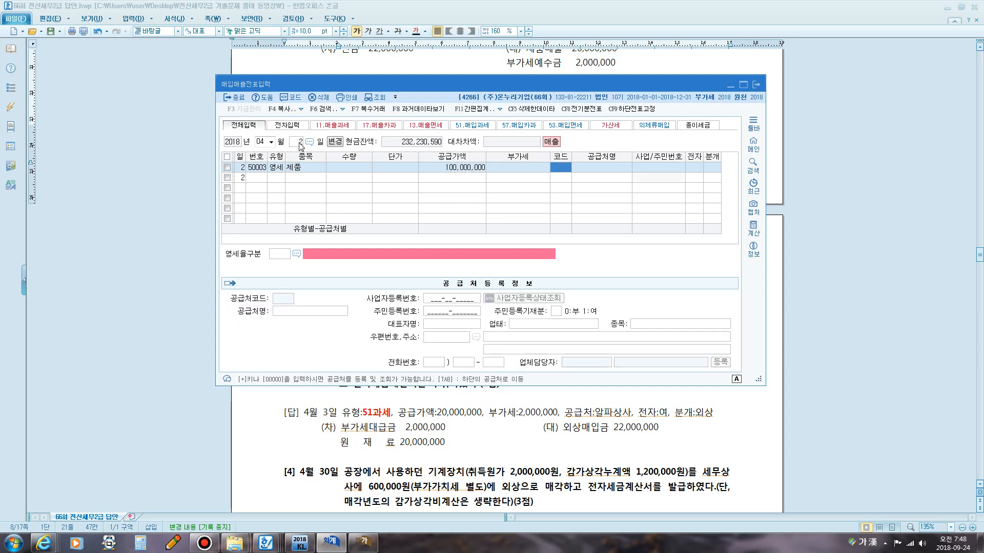
Select (주)무한상사 as the customer and mark the entry as an electronic tax invoice.
type("무한")
key("Return")
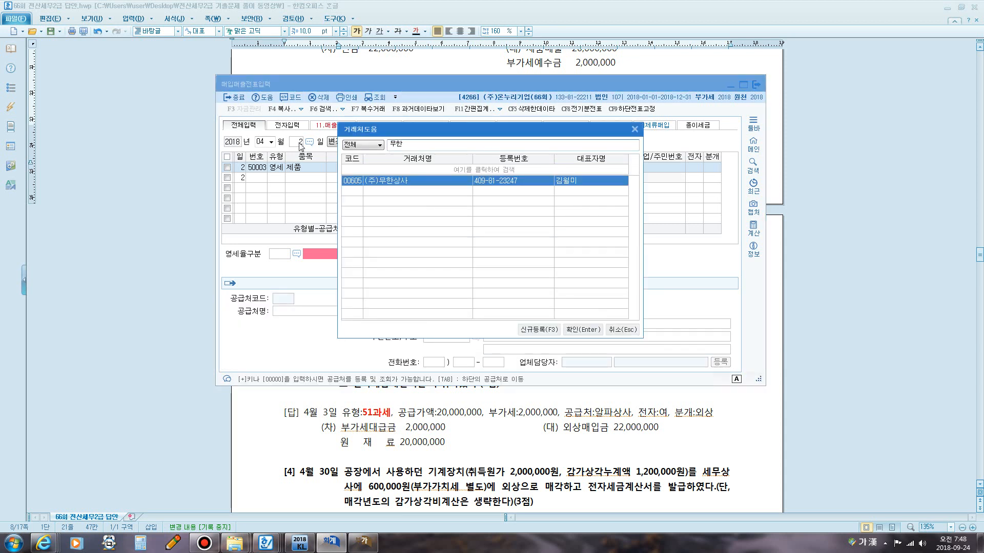
key("Return")
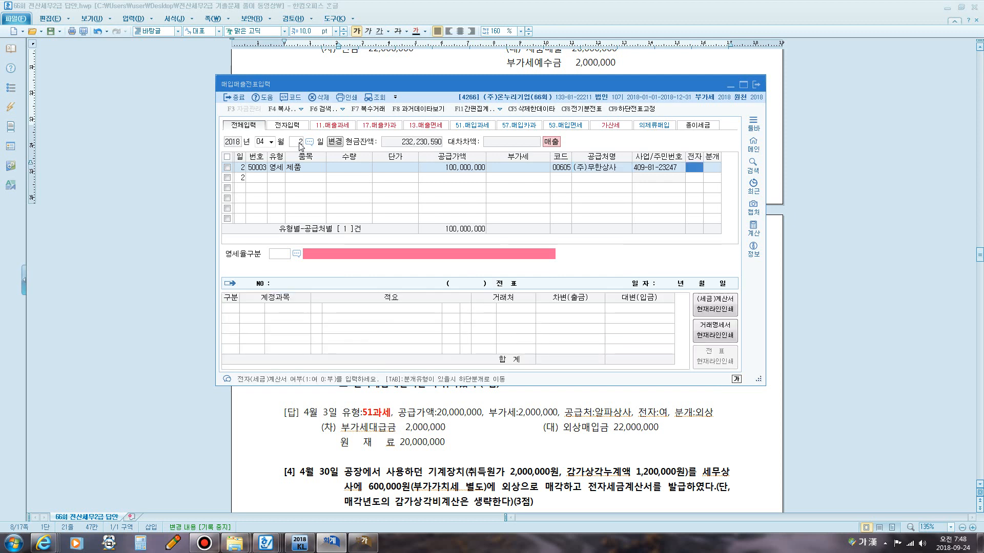
type("1")
key("Return")
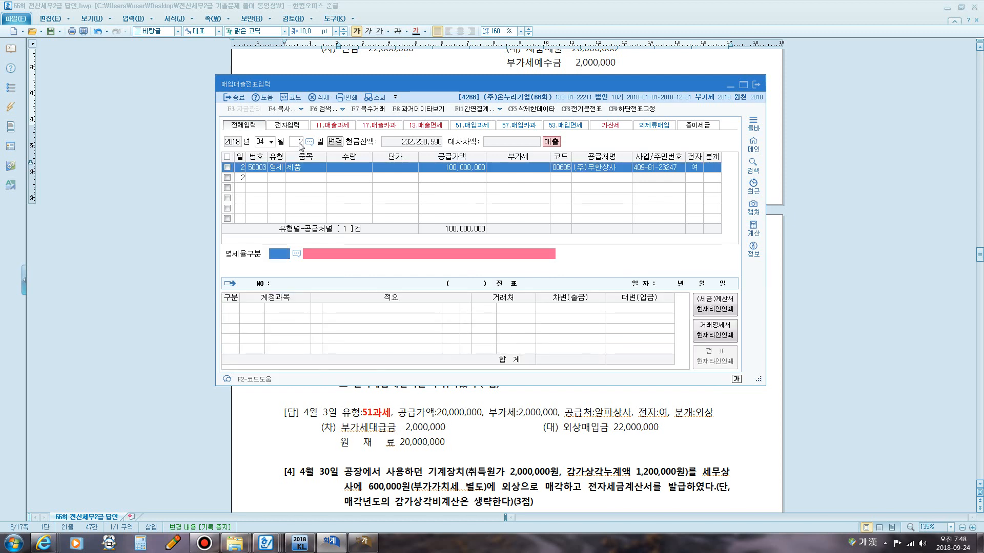
Set the zero-rated category to 3, 내국신용장·구매확인서에 의하여 공급하는 재화.
key("F2")
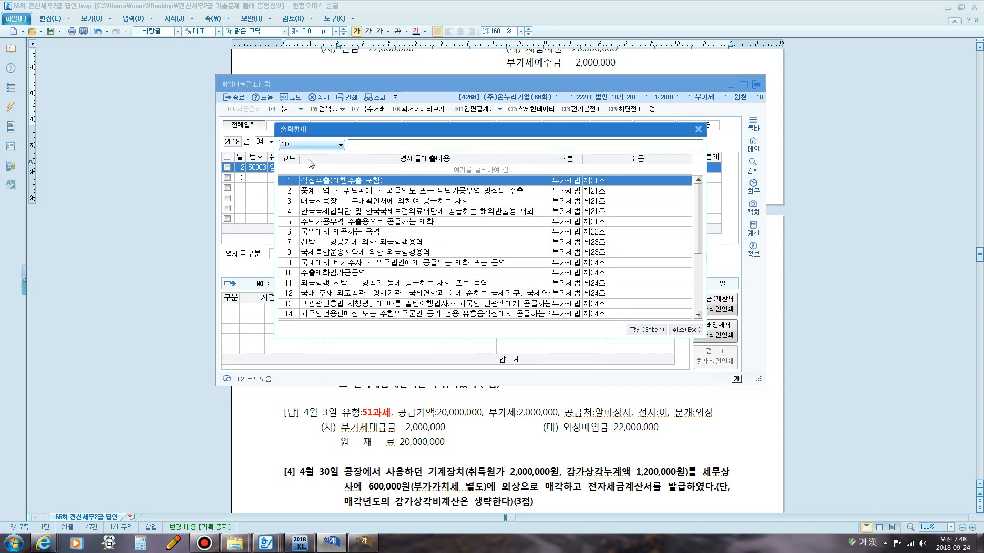
left_click(387, 201)
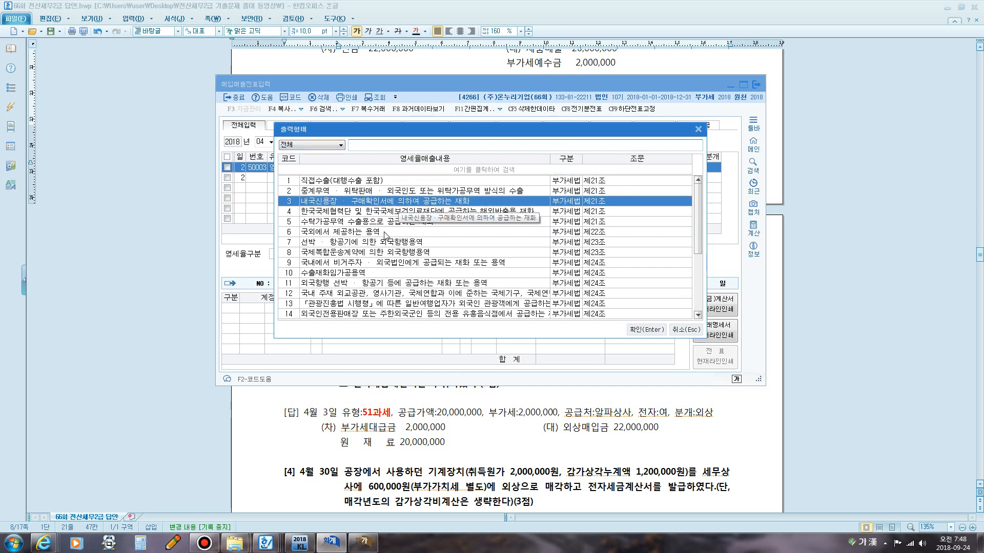
key("F12")
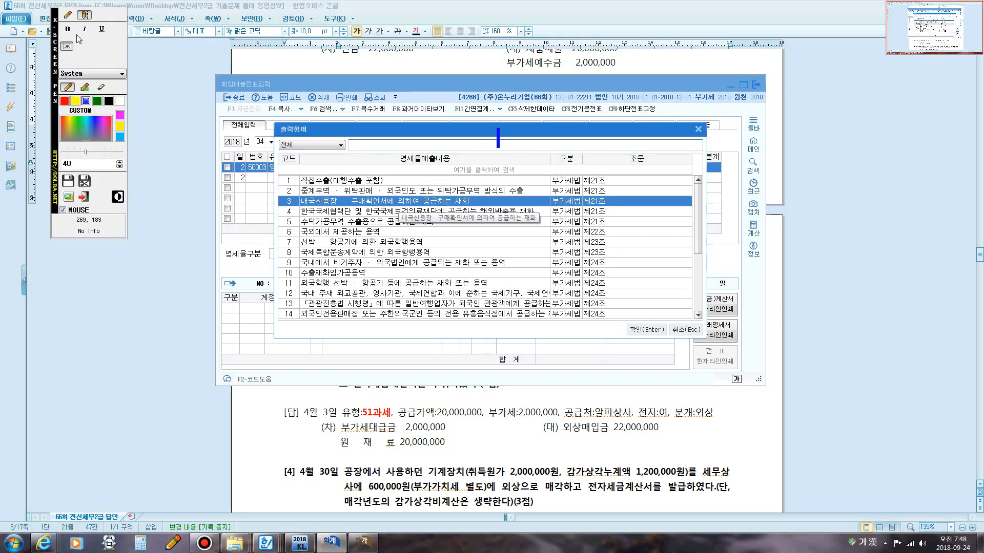
left_click(69, 14)
mouse_move(289, 176)
left_mouse_down()
mouse_move(288, 185)
mouse_move(286, 173)
mouse_move(298, 180)
mouse_move(281, 202)
mouse_move(294, 192)
mouse_move(292, 207)
left_mouse_up()
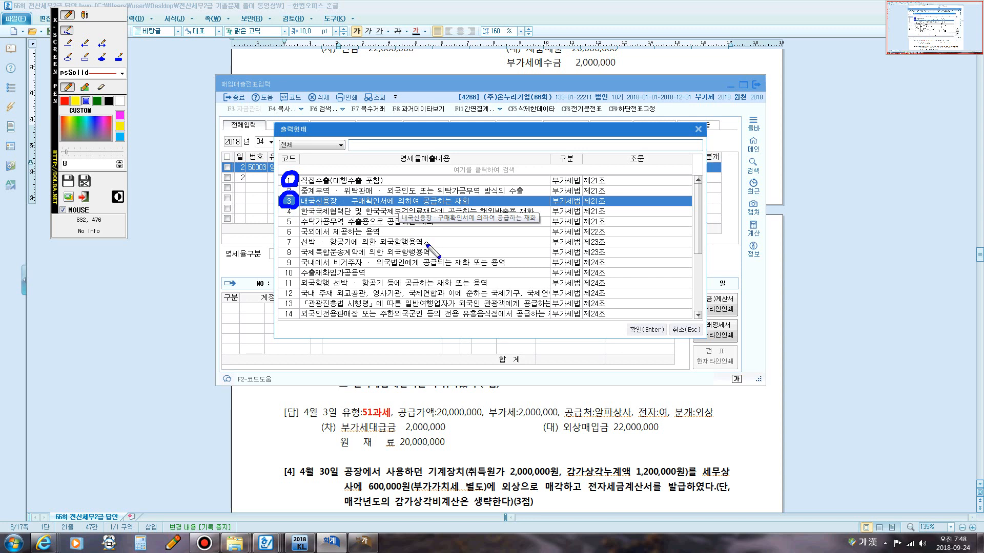
key("Escape")
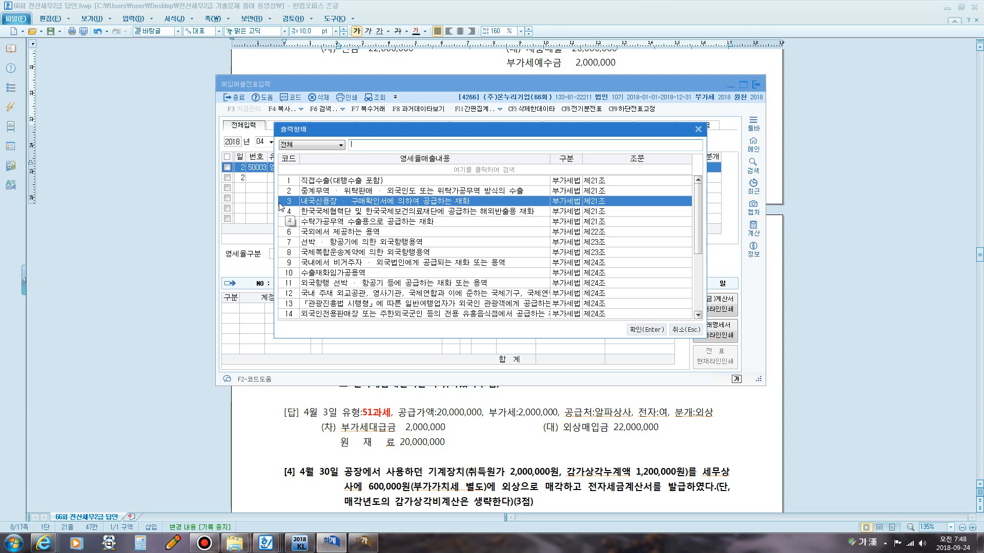
left_click(629, 326)
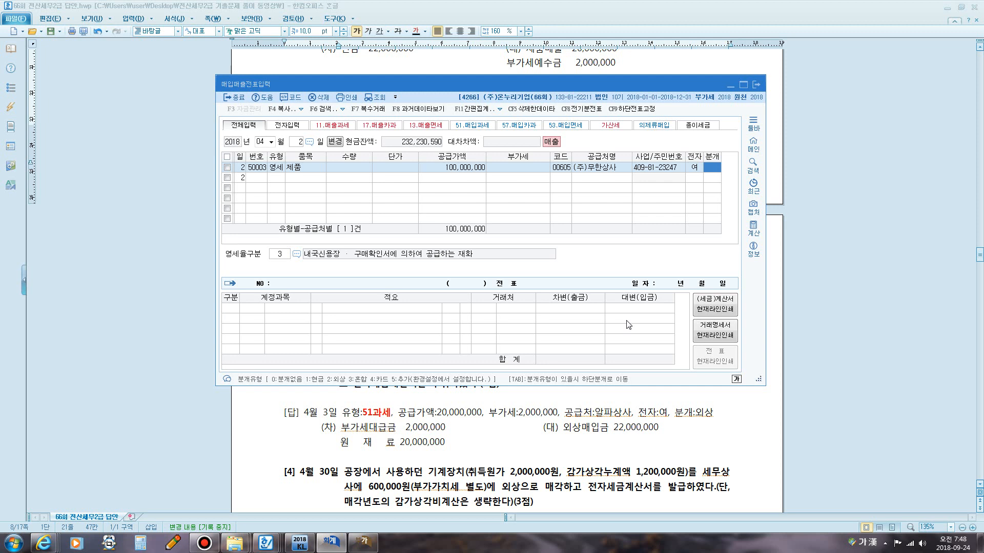
Journal the sale as a mixed entry, debiting 0108 외상매출금 100,000,000 against the 제품매출 credit.
type("3")
key("Return")
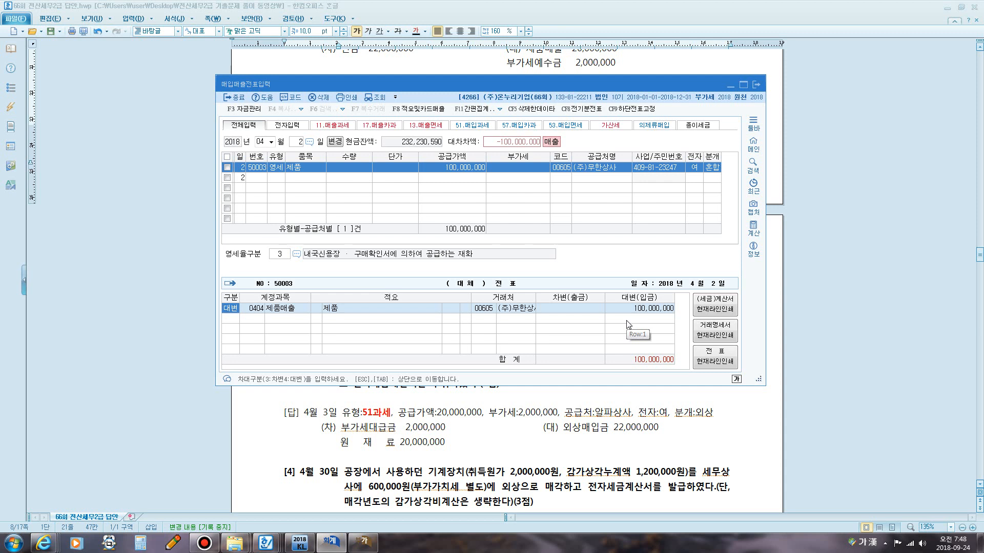
key("Return")
key("Return")
key("Return")
type("3")
key("Return")
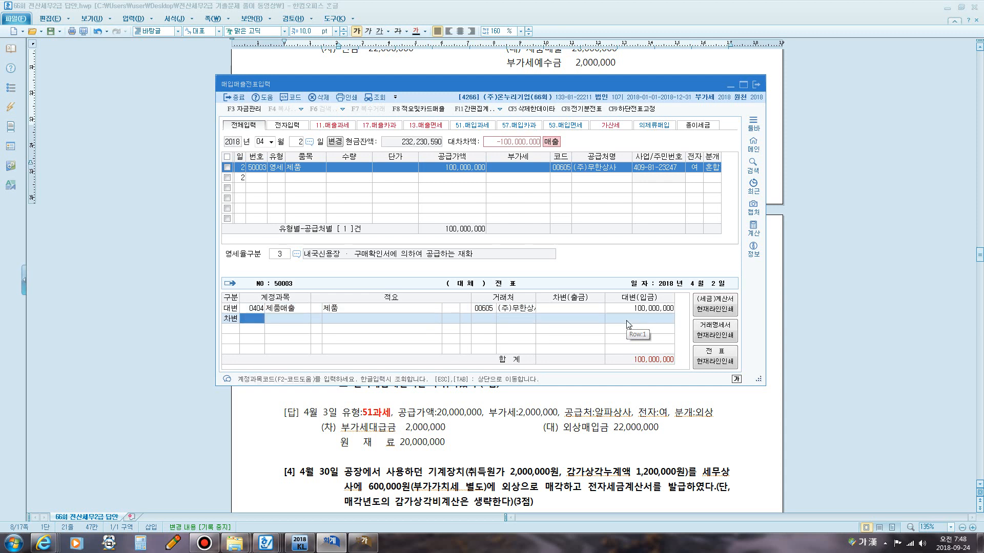
type("101")
key("Return")
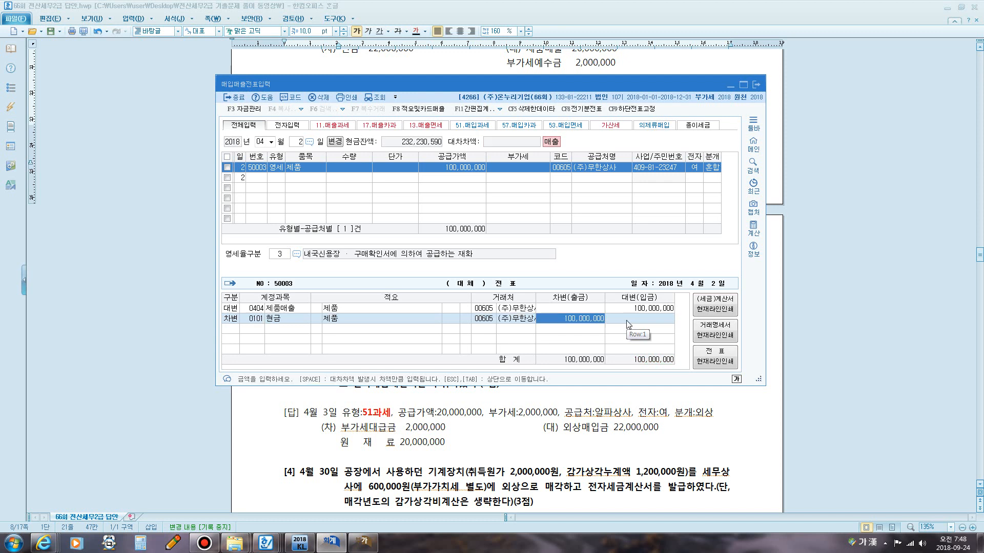
key("Left")
key("Left")
key("Left")
key("Left")
key("Left")
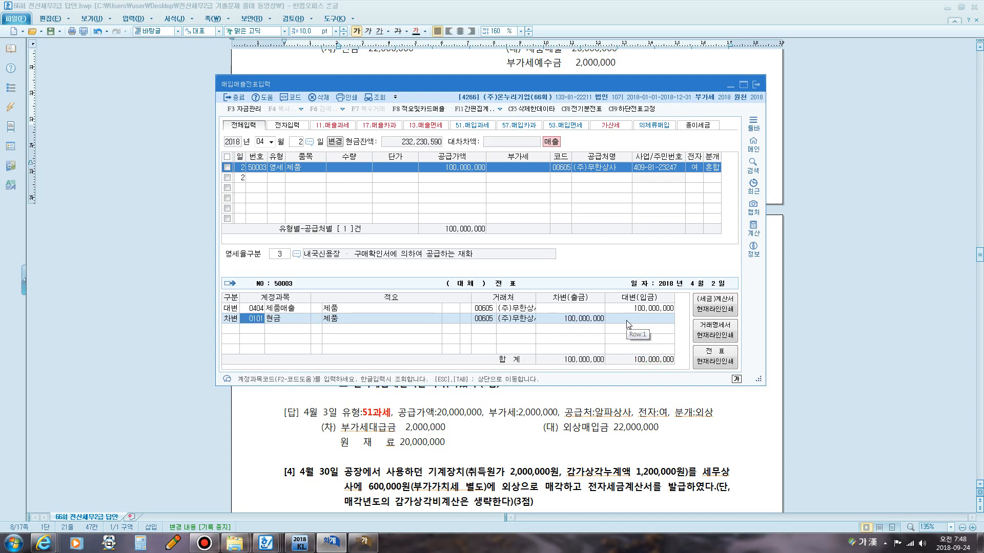
type("108")
key("Return")
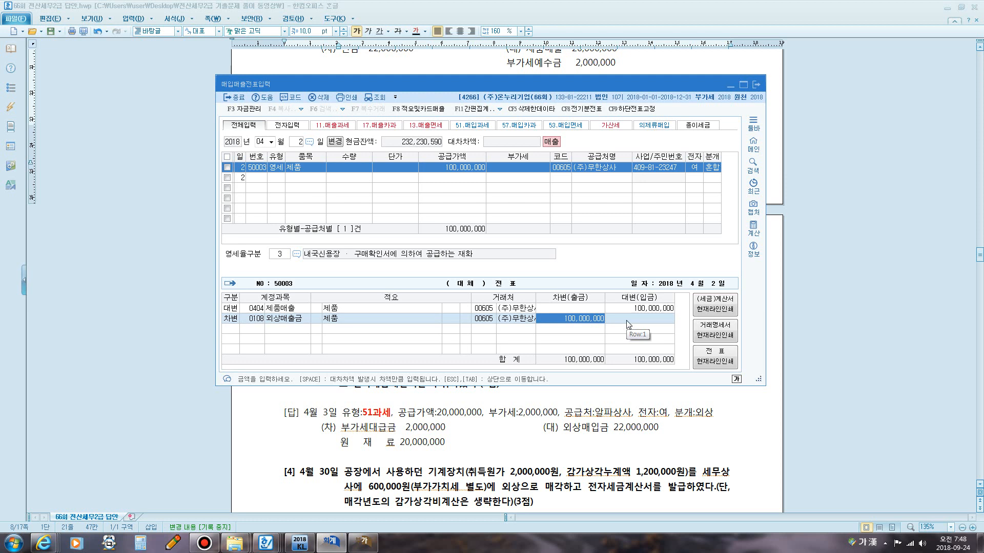
Clear the journal, then switch the entry's journal type to 외상 (credit sale).
left_click(712, 168)
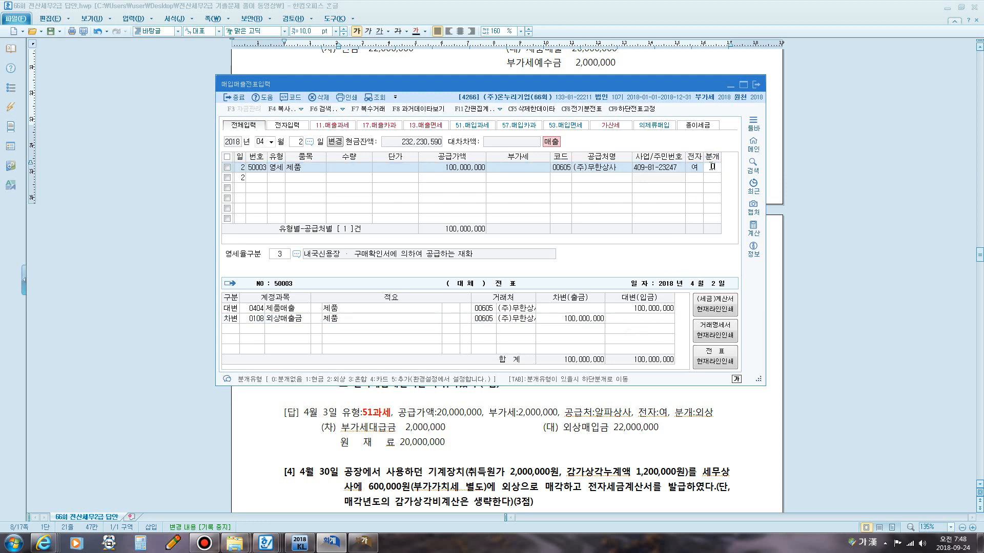
type("0")
key("Return")
left_click(712, 167)
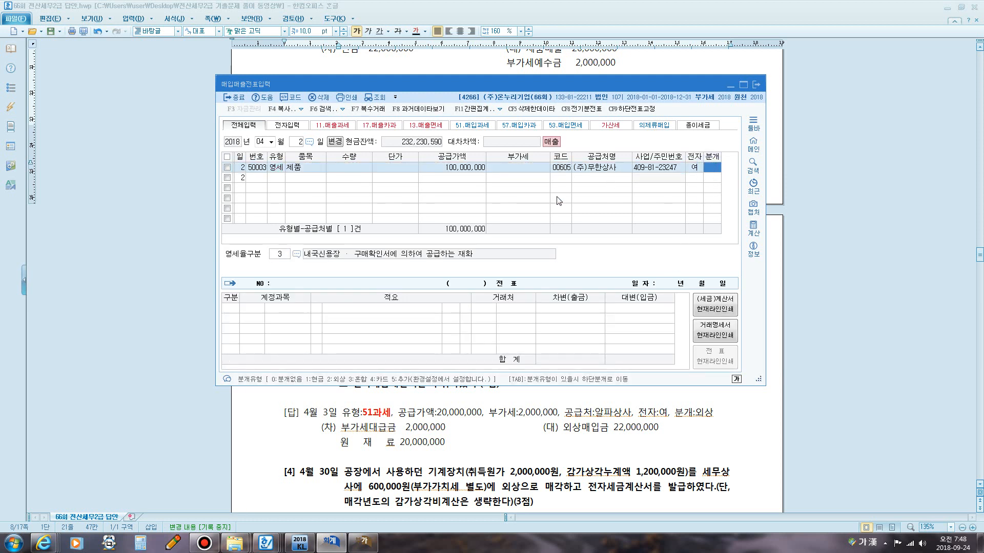
key("F12")
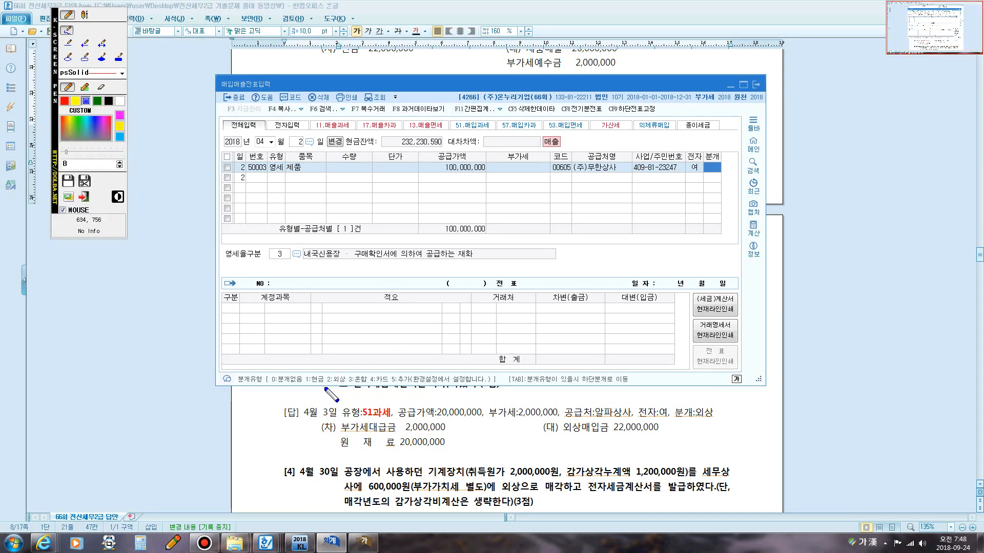
mouse_move(325, 389)
left_mouse_down()
mouse_move(321, 370)
mouse_move(350, 370)
mouse_move(349, 387)
mouse_move(326, 388)
left_mouse_up()
key("F12")
type("2")
key("Return")
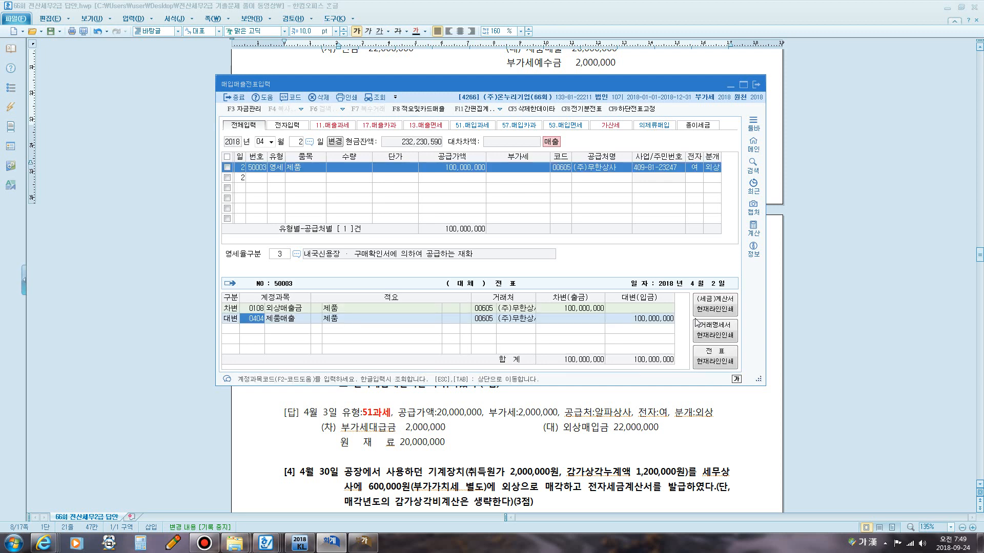
Redo the journal as a mixed entry with a 0108 외상매출금 debit line of 100,000,000.
left_click(711, 168)
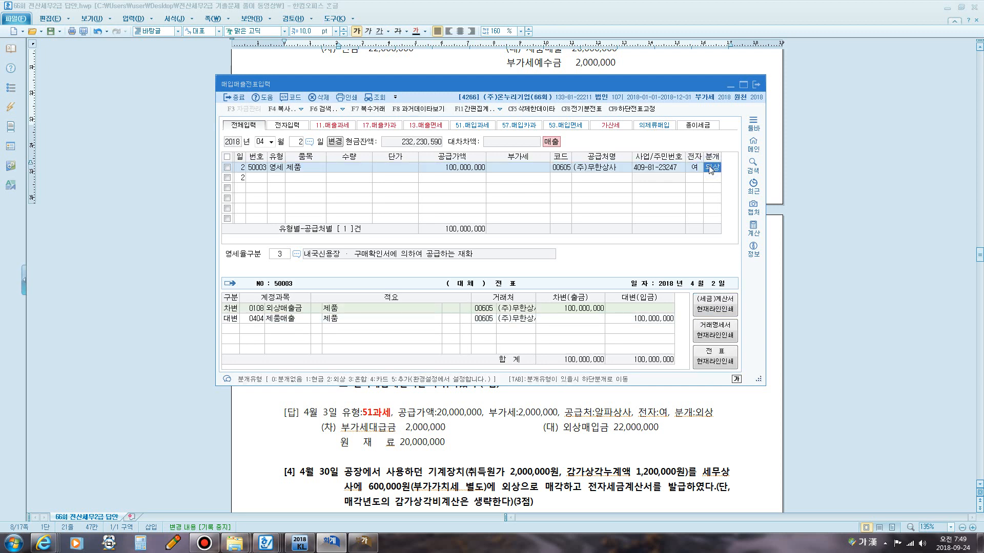
type("3")
key("Return")
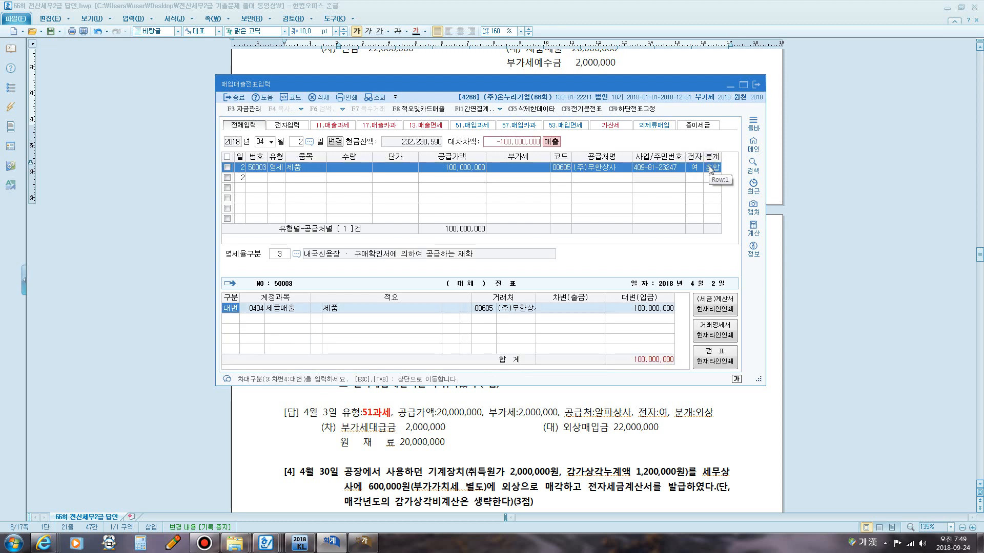
key("Return")
key("Return")
key("Return")
key("Return")
key("Return")
key("Return")
type("3")
key("Return")
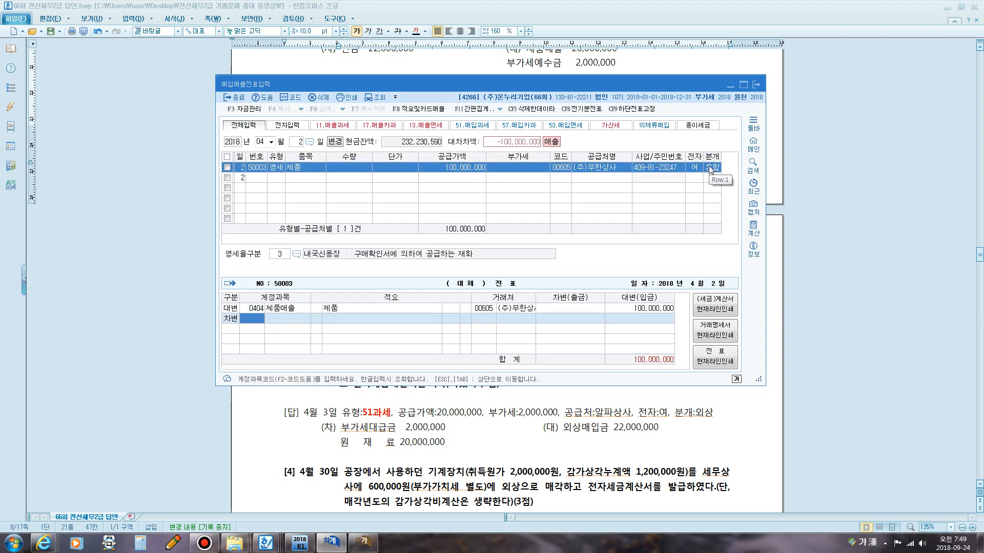
type("108")
key("Return")
key("Return")
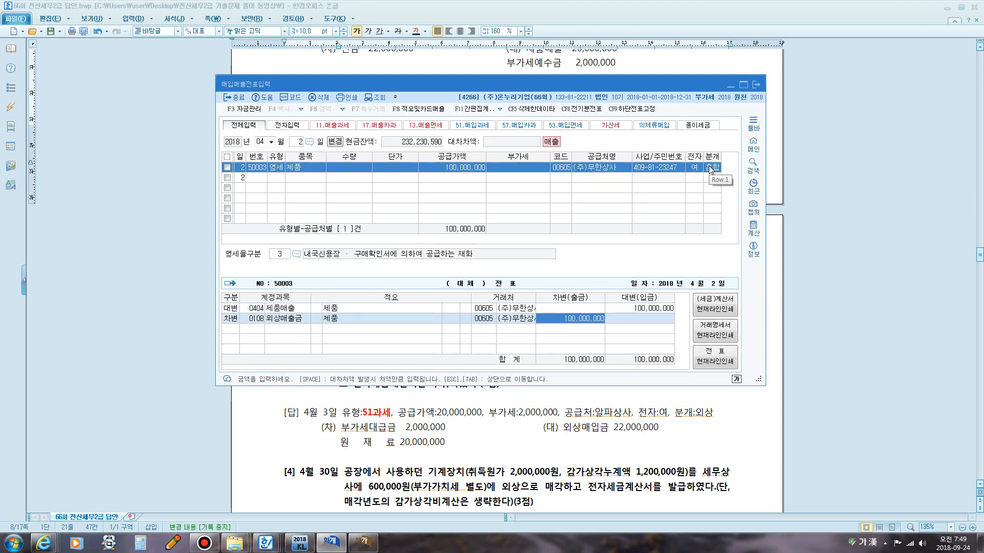
key("Return")
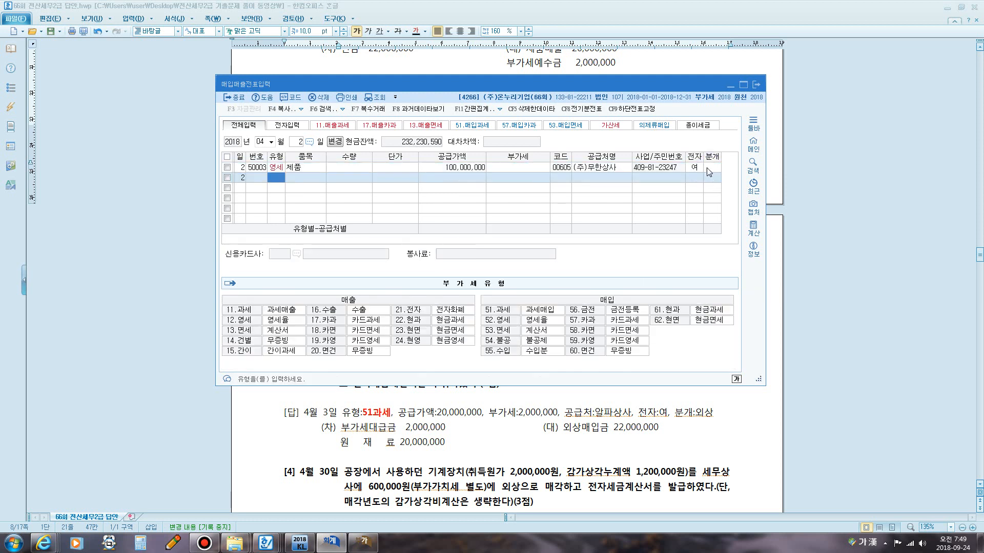
Set the journal type back to 외상 and finish the April 2 entry.
left_click(707, 169)
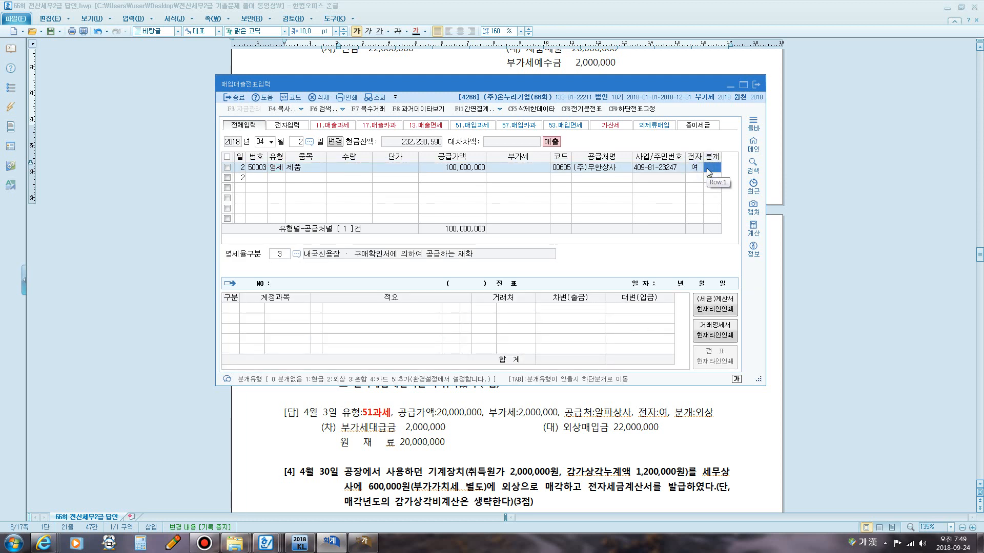
type("2")
key("Return")
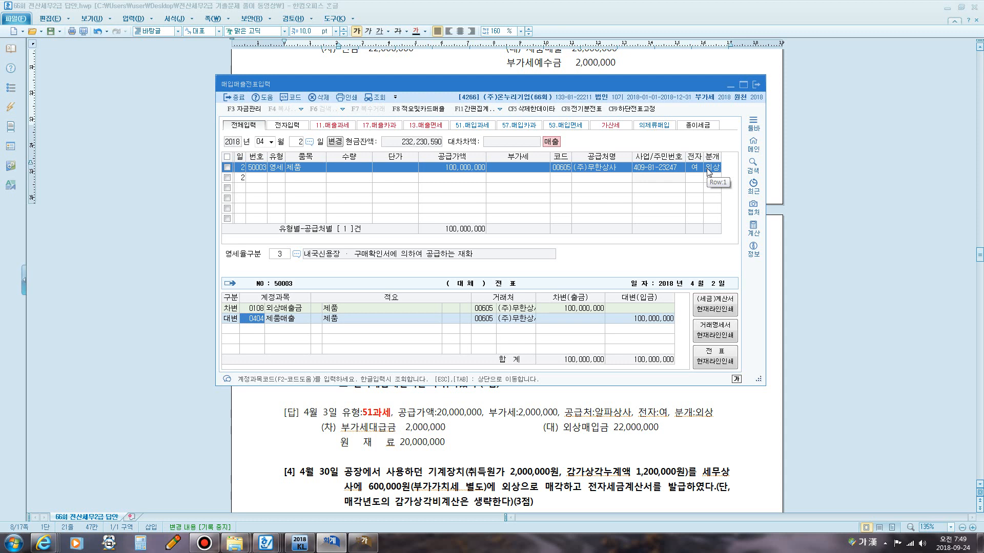
key("Return")
key("Return")
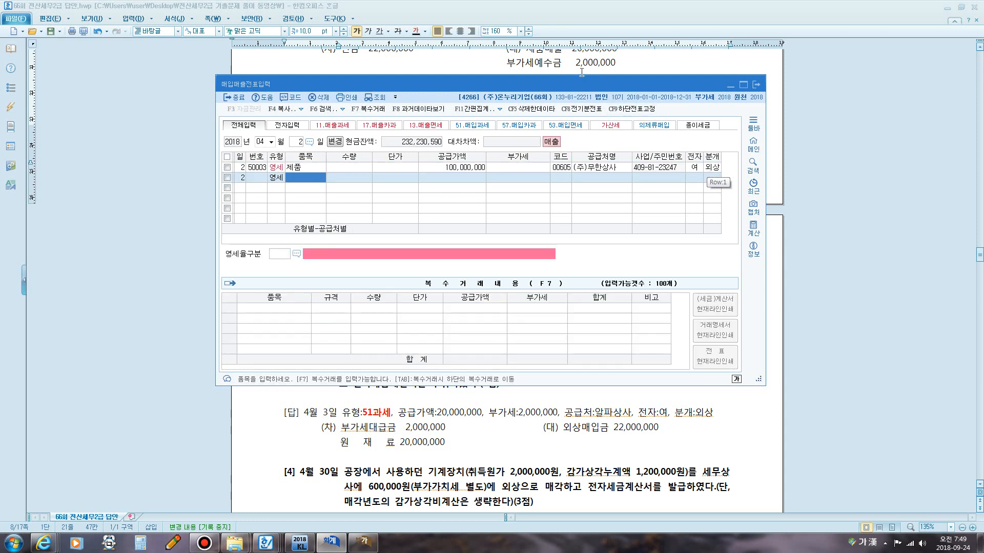
Check the model answer for question [2] in the exam document.
left_click(604, 55)
scroll(589, 102, "up", 1)
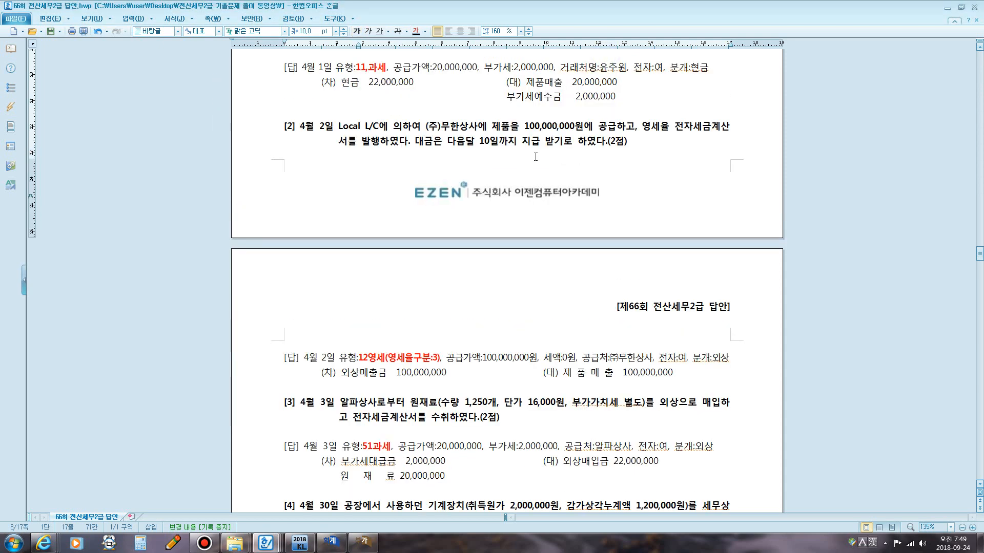
scroll(538, 215, "down", 3)
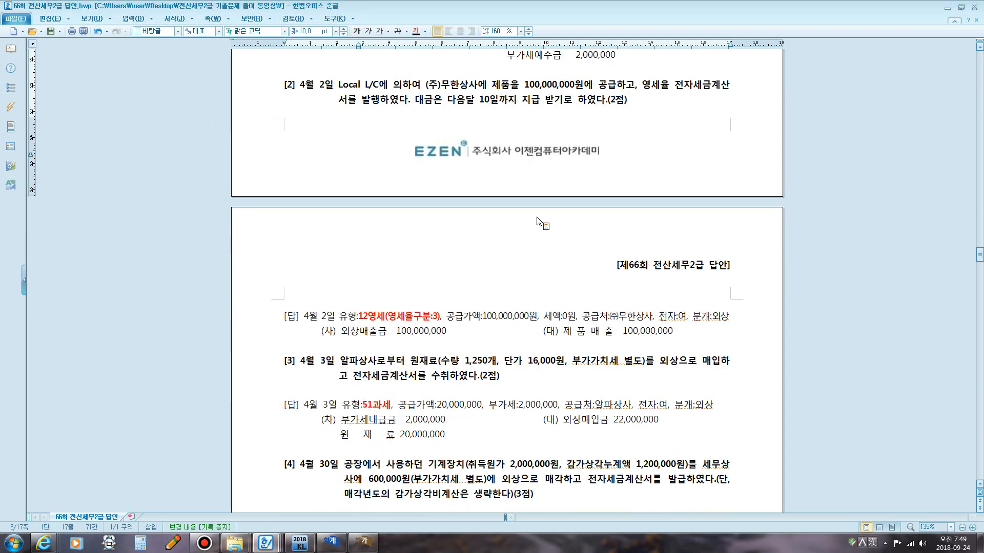
Reload the April–June VAT return and review its zero-rated tax invoice sales line.
left_click(363, 542)
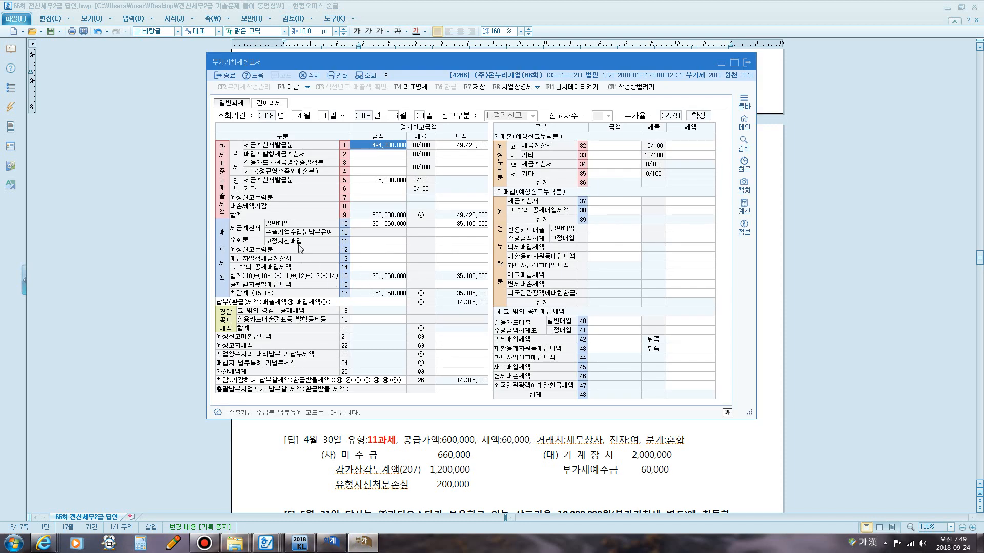
key("F12")
mouse_move(239, 194)
left_mouse_down()
mouse_move(224, 180)
mouse_move(240, 174)
mouse_move(240, 193)
left_mouse_up()
left_click_drag(210, 221, 241, 222)
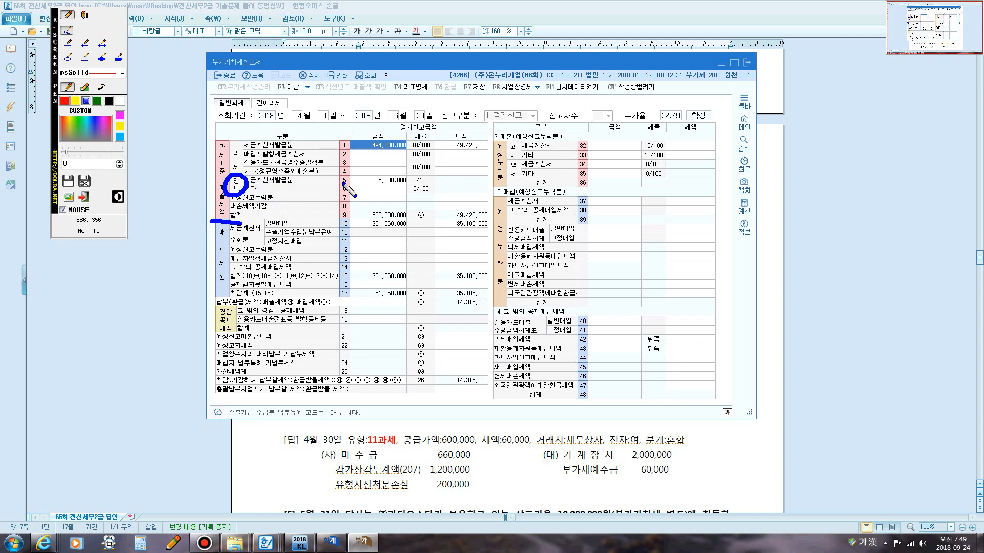
mouse_move(345, 184)
left_mouse_down()
mouse_move(335, 182)
mouse_move(350, 177)
mouse_move(348, 186)
left_mouse_up()
mouse_move(340, 193)
left_mouse_down()
mouse_move(343, 183)
mouse_move(341, 194)
left_mouse_up()
key("Escape")
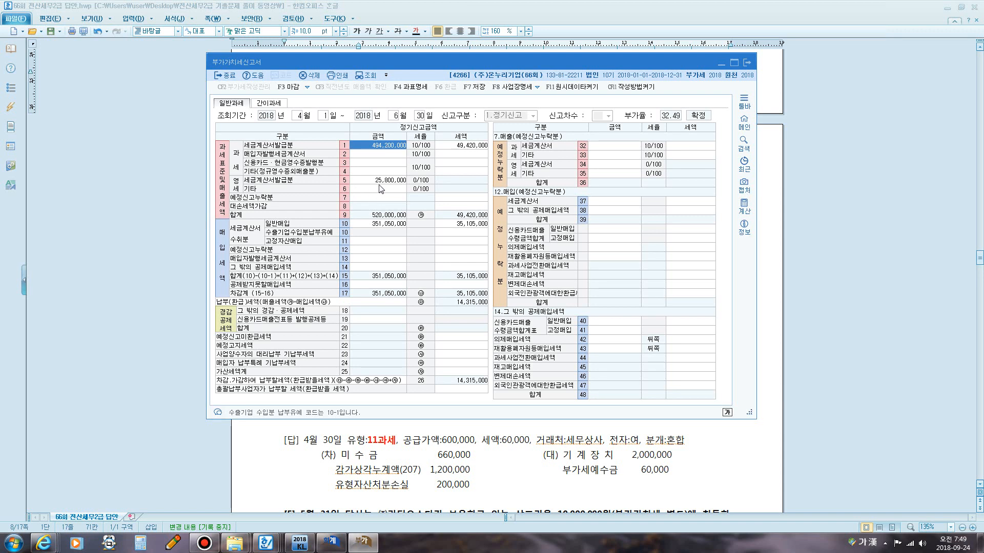
left_click(379, 182)
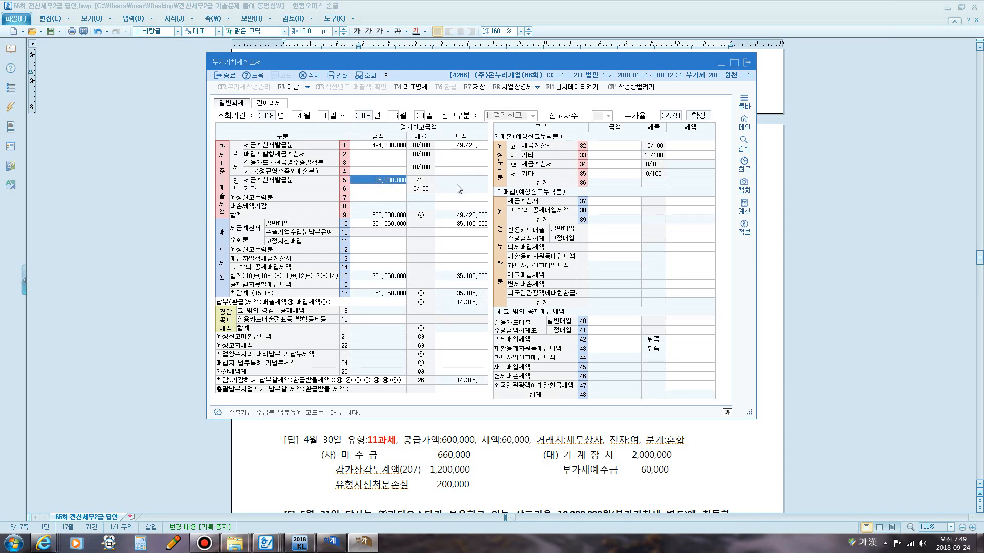
left_click(368, 76)
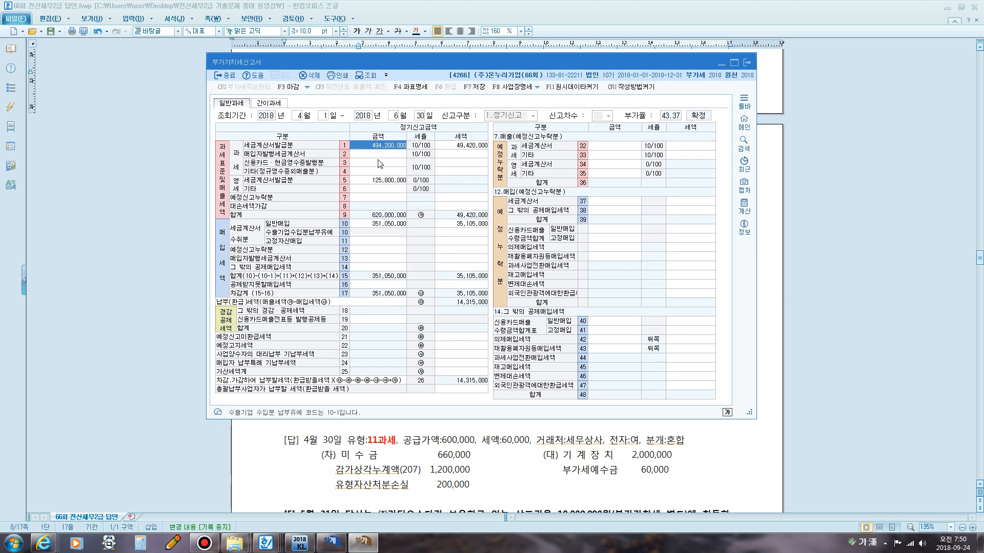
left_click(381, 179)
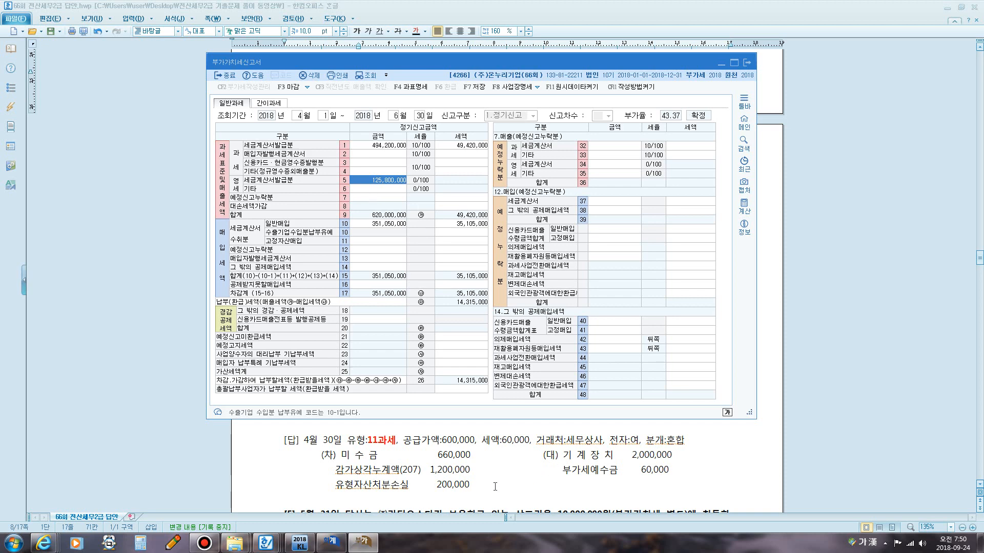
Start a new April 3 entry in Sales/Purchase Entry and bring question [3] into view.
left_click(330, 542)
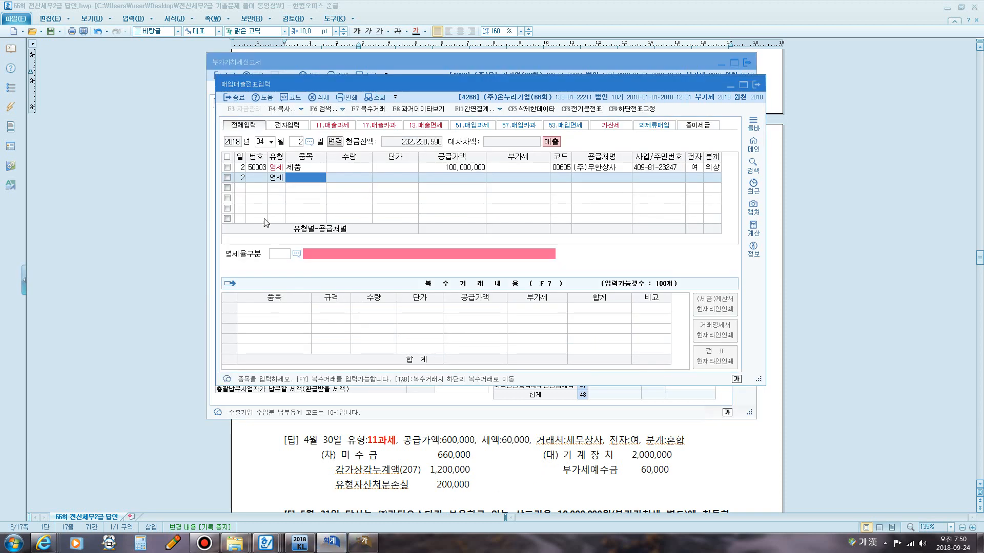
left_click(300, 142)
type("3")
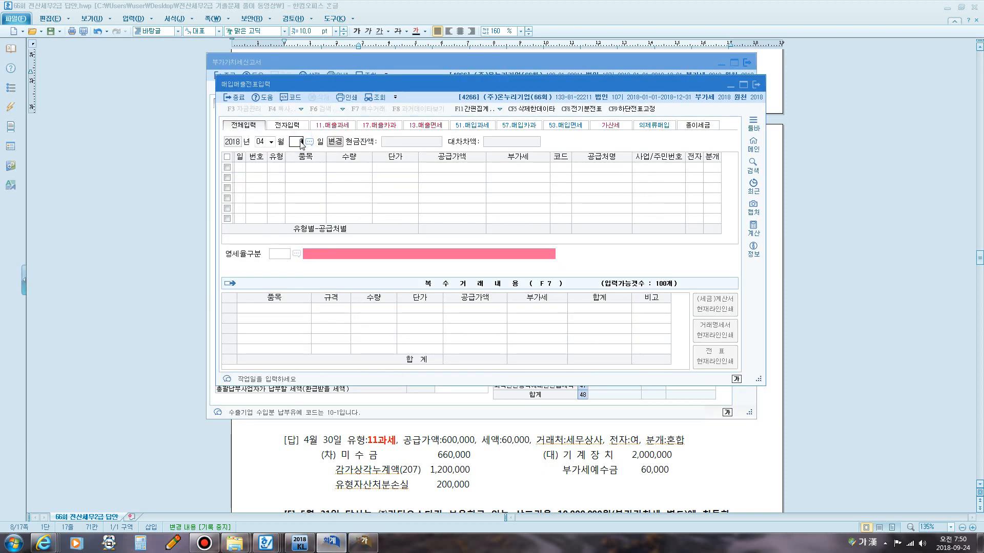
key("Return")
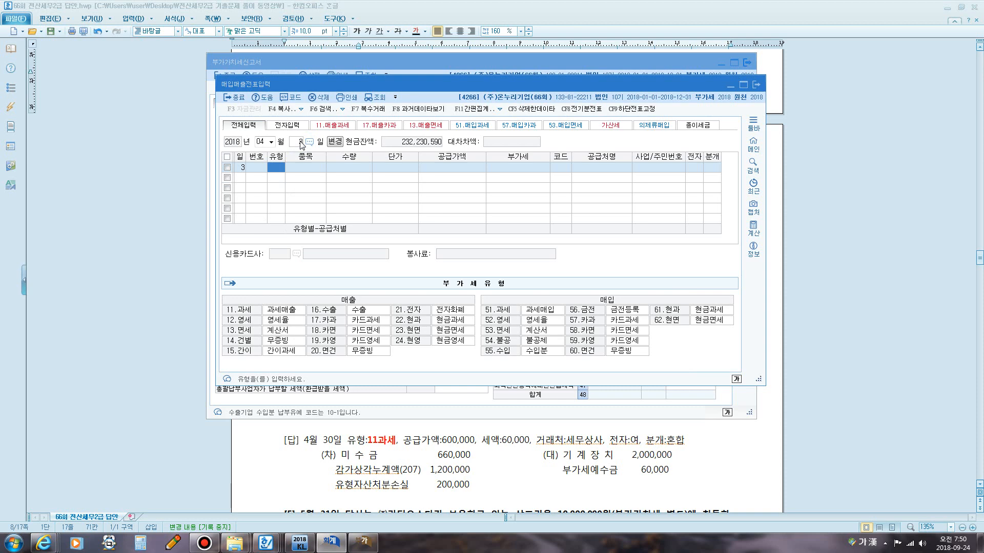
left_click(439, 441)
scroll(466, 257, "down", 3)
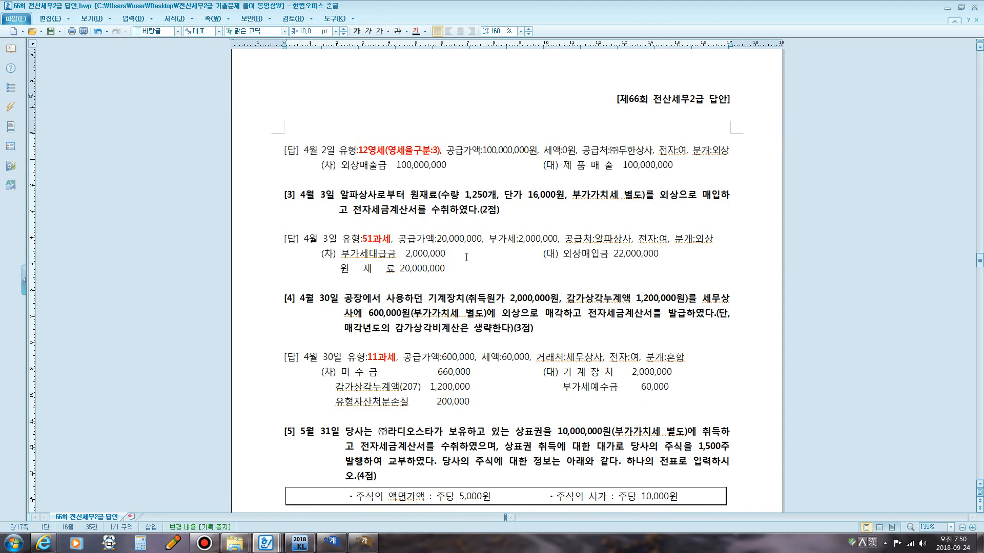
Review question [3] and its model answer in the exam document.
scroll(466, 258, "down", 3)
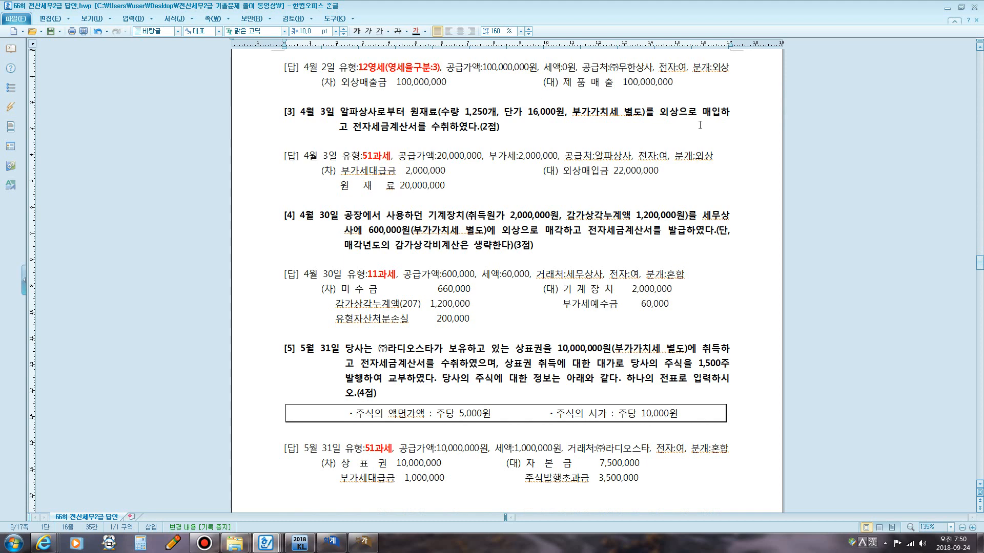
key("F12")
mouse_move(711, 118)
left_mouse_down()
mouse_move(705, 106)
mouse_move(719, 107)
mouse_move(712, 116)
left_mouse_up()
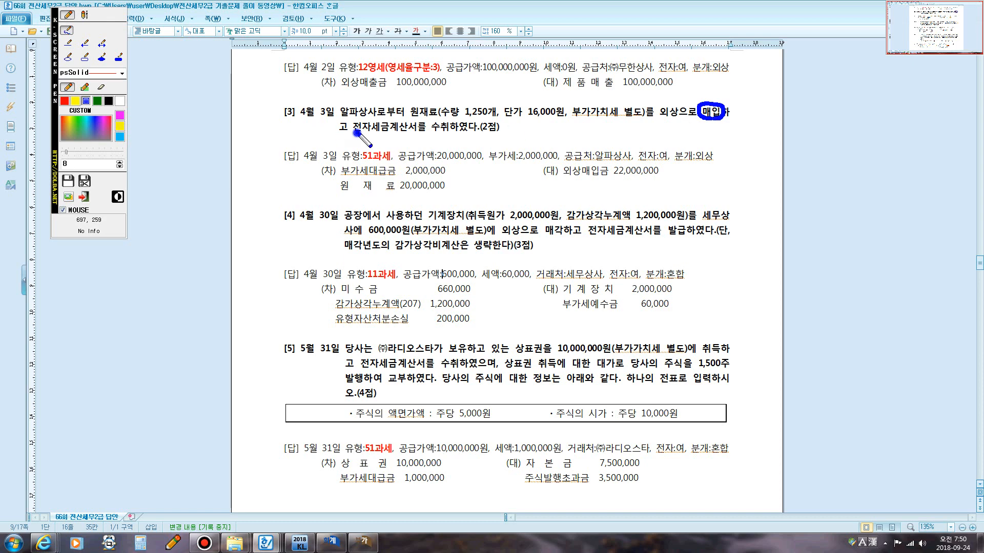
left_click_drag(355, 133, 416, 133)
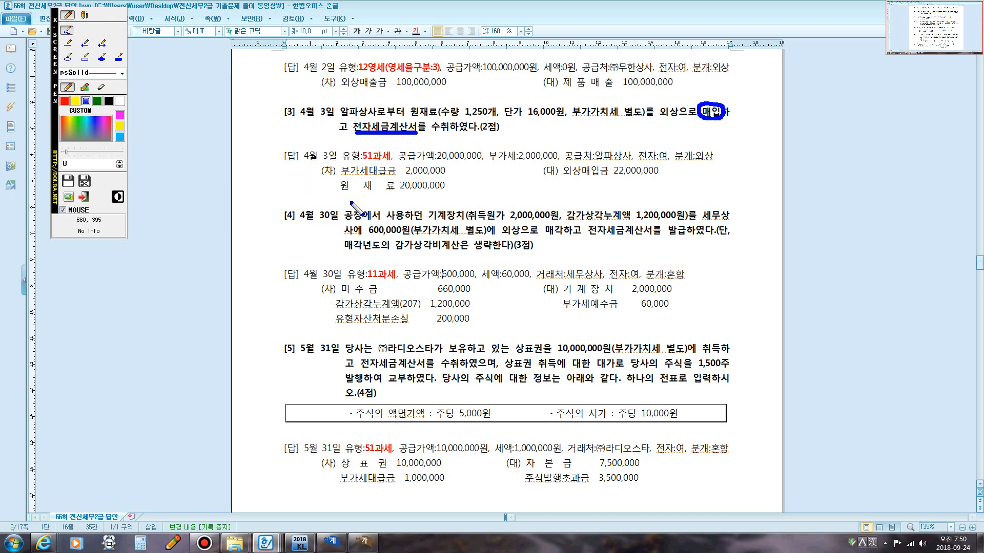
left_click(88, 16)
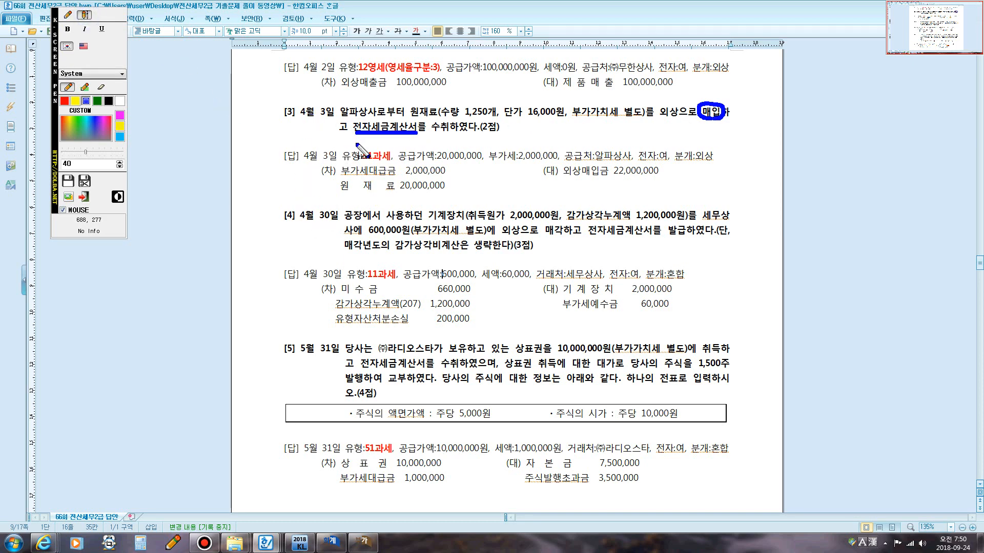
left_click(355, 135)
type("매입")
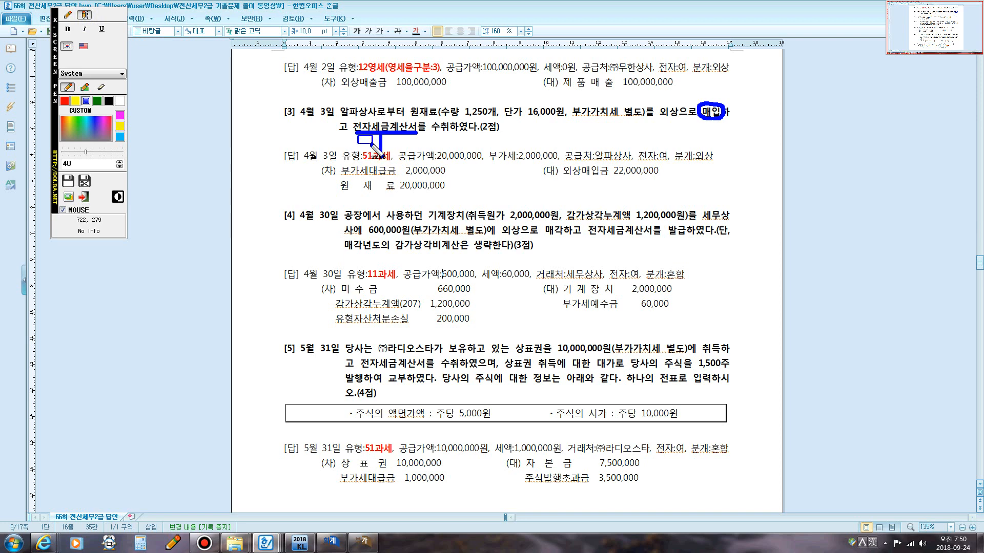
type("+세금계")
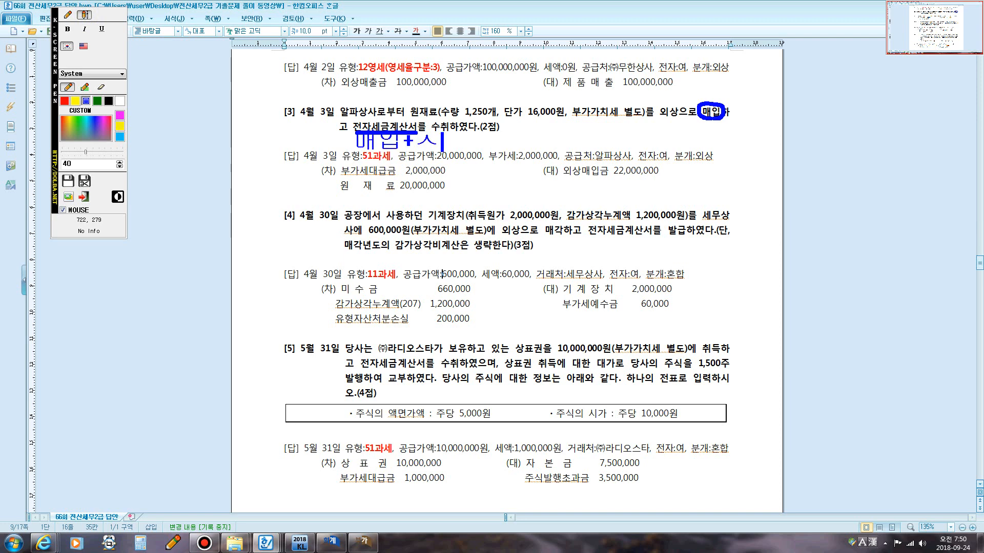
type("산서")
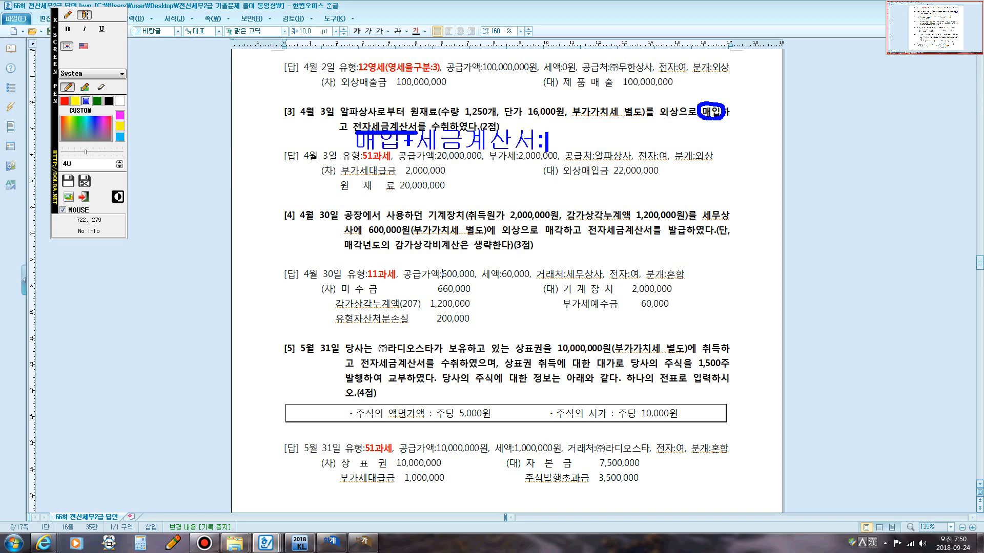
type(": 51과세")
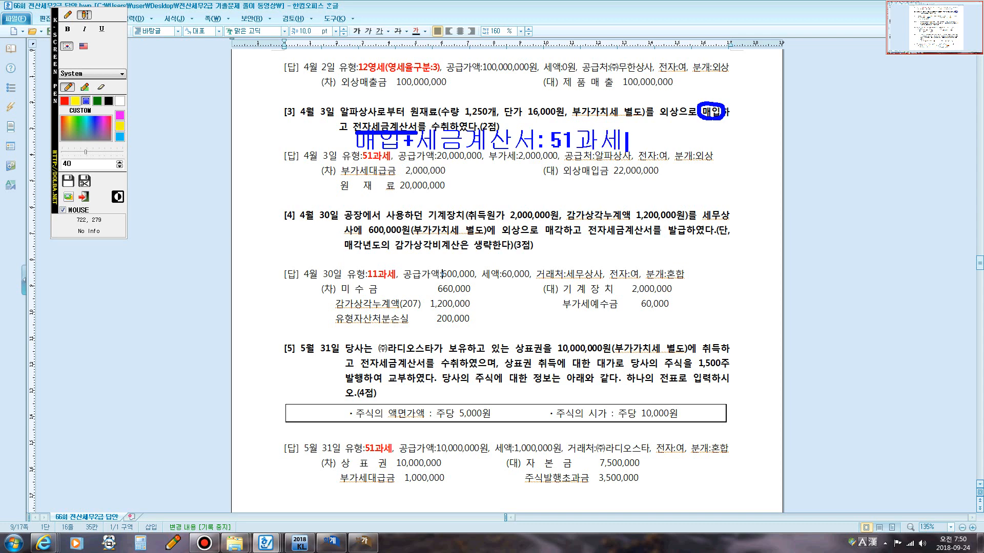
key("Escape")
key("F12")
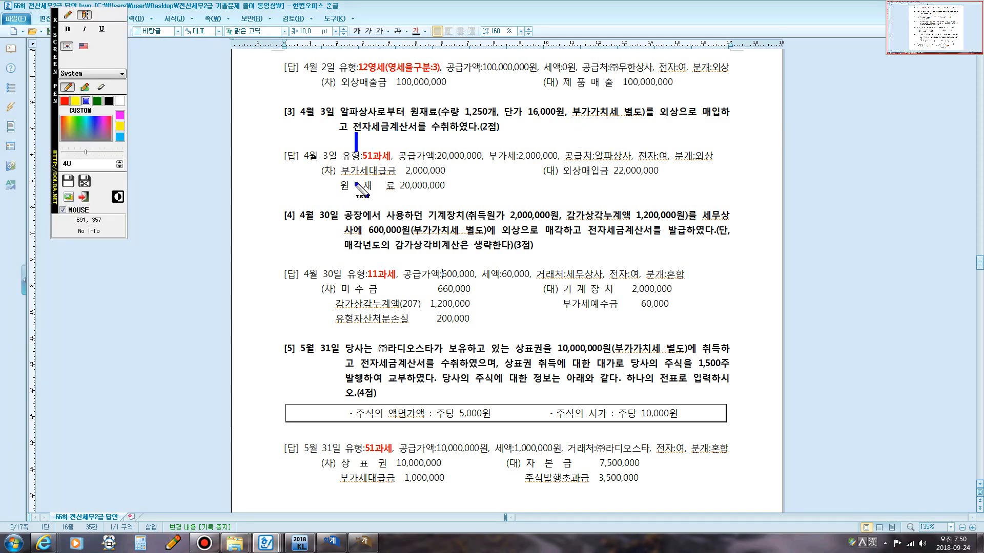
left_click(67, 15)
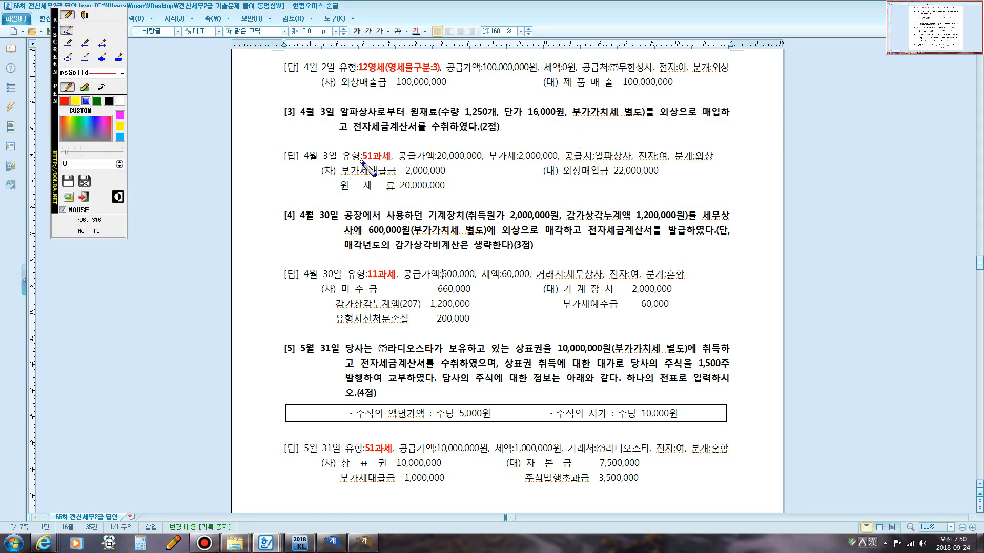
mouse_move(362, 161)
left_mouse_down()
mouse_move(399, 178)
mouse_move(403, 152)
mouse_move(365, 147)
mouse_move(370, 165)
left_mouse_up()
left_click_drag(661, 118, 715, 113)
key("Escape")
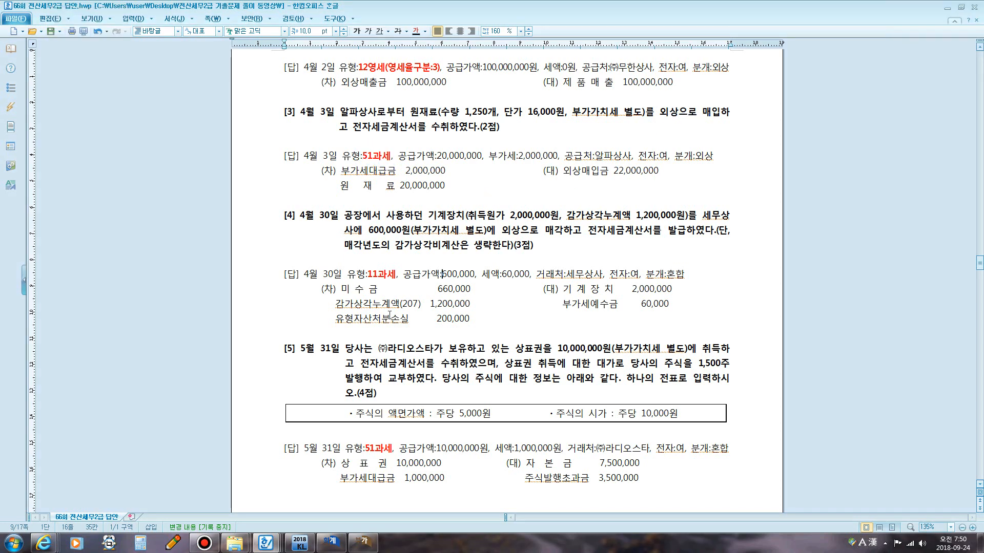
Switch to the Sales/Purchase Entry and set the April 3 line to type 51 과세 with item 원재료.
left_click(331, 542)
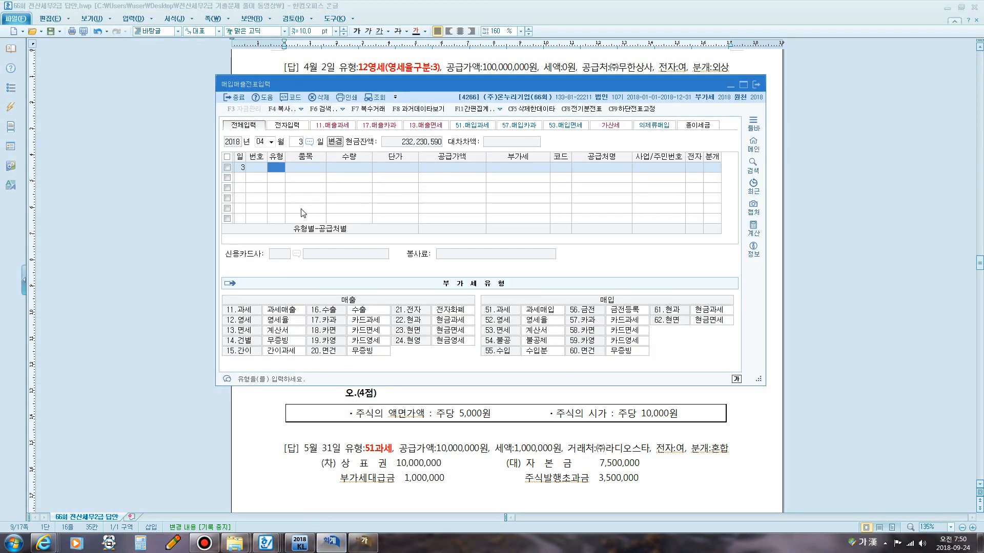
type("51")
key("Return")
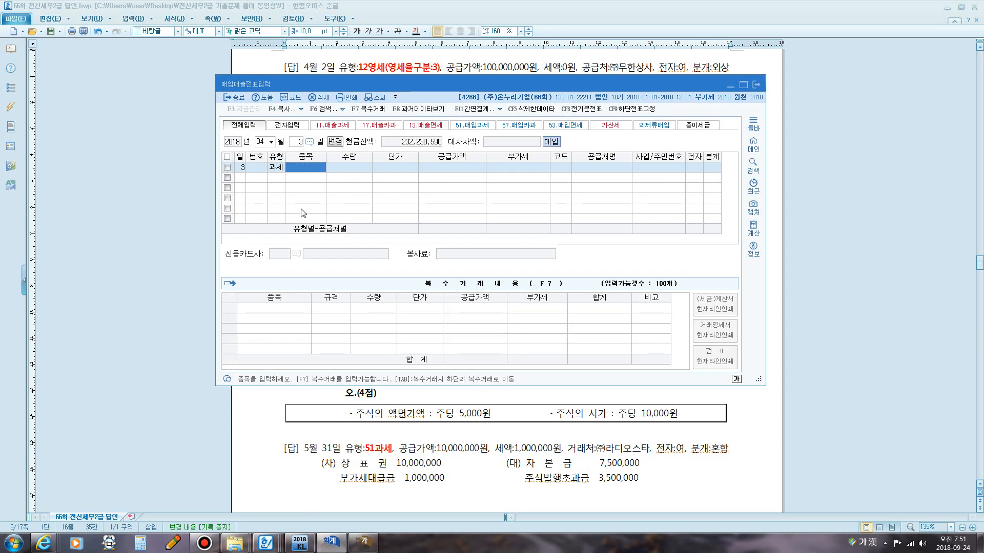
type("원재료")
key("Return")
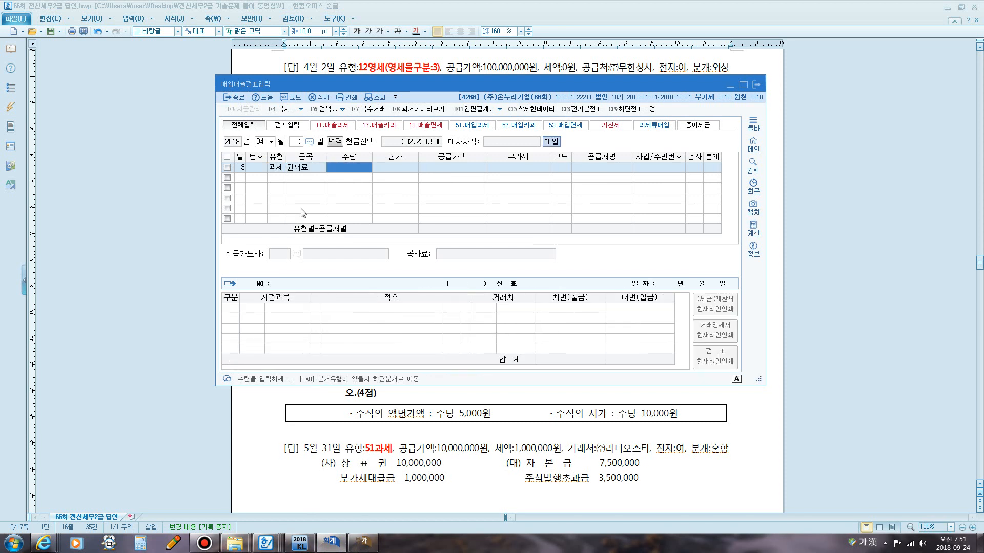
Enter quantity 1,250 and unit price 16,000, accepting the supply value and VAT.
type("1,2")
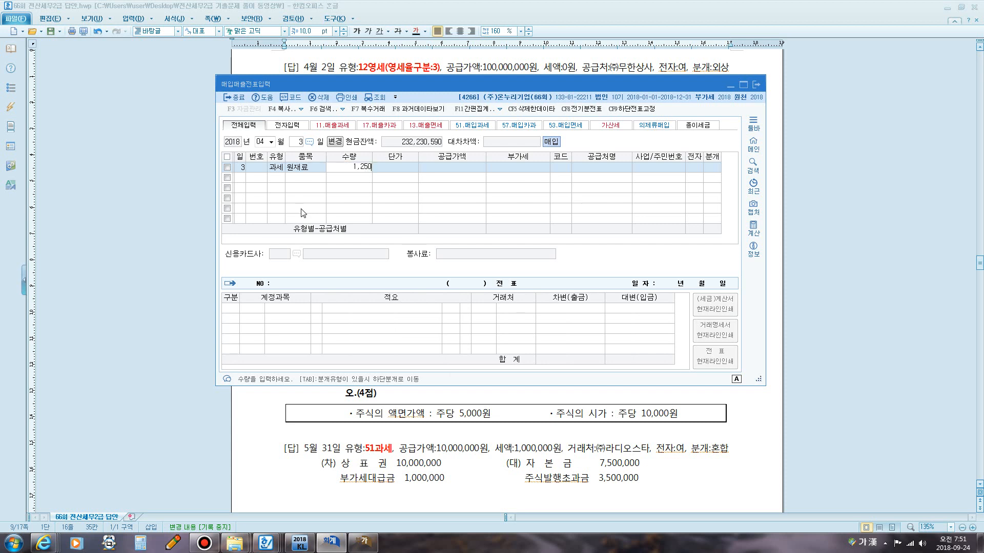
type("50")
key("Return")
type("16")
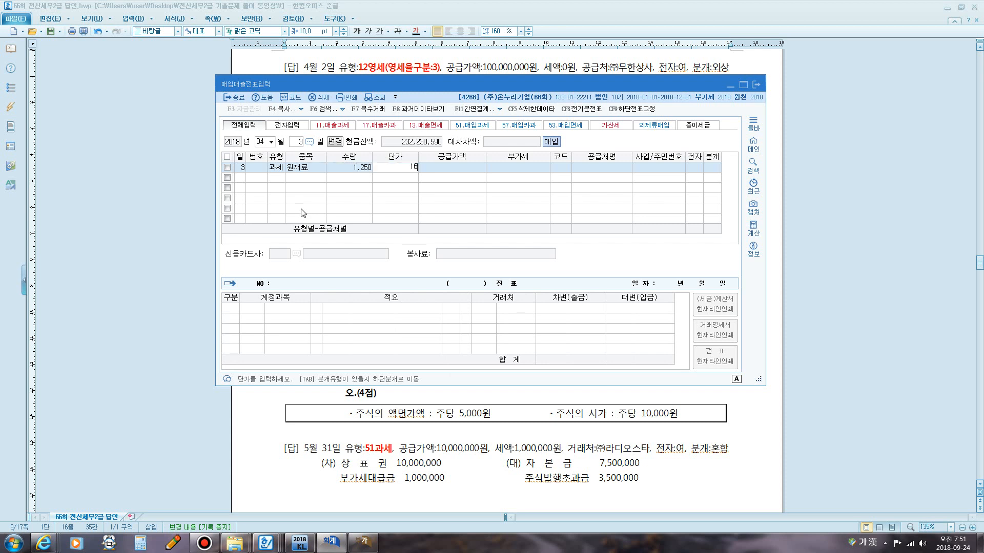
key("Return")
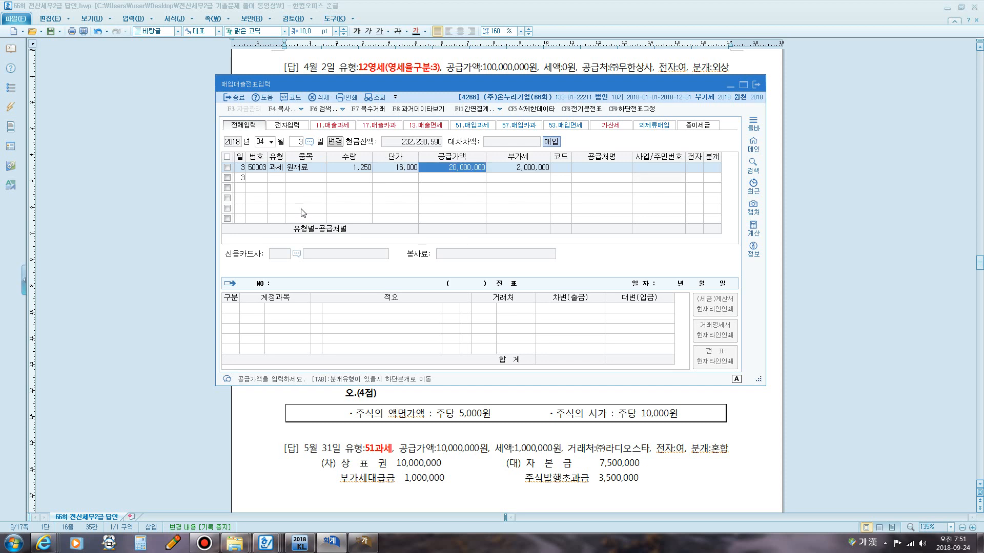
key("Return")
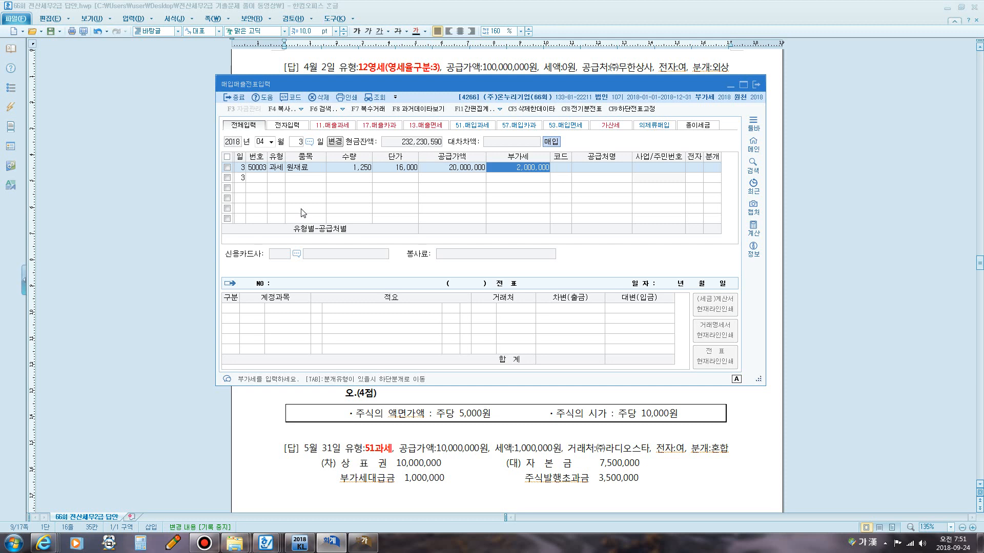
key("Return")
Search for and select 알파상사 as the supplier, and mark the invoice as electronic.
type("0")
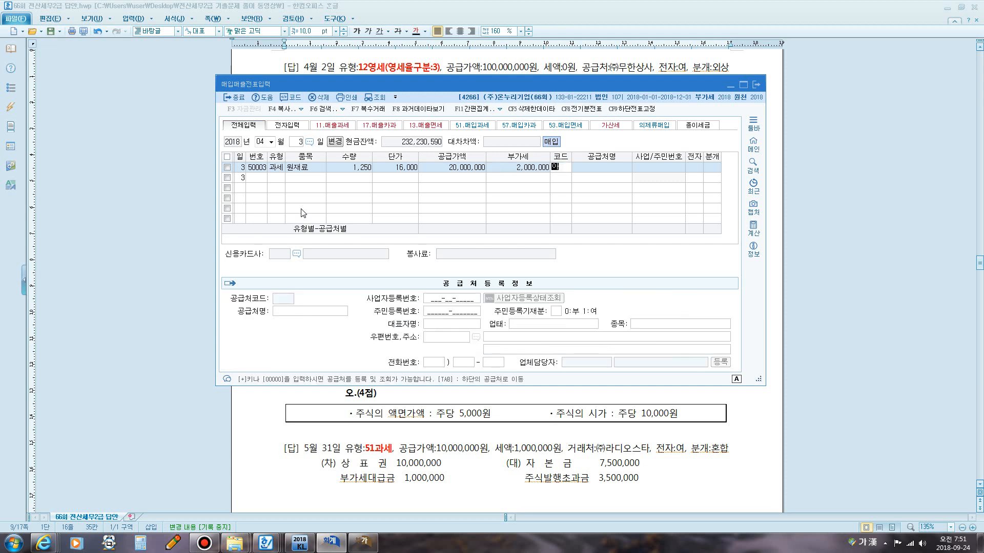
type("파")
key("Return")
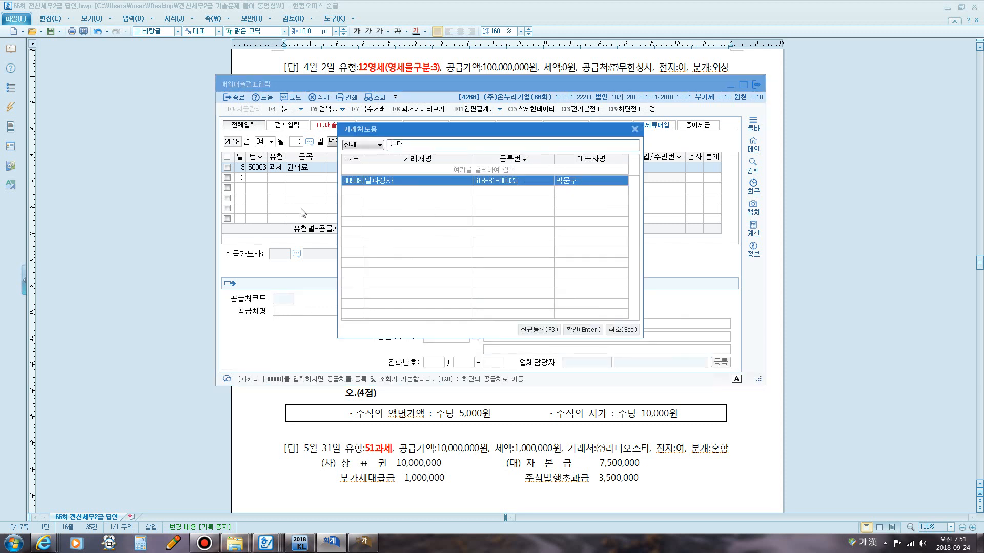
key("Return")
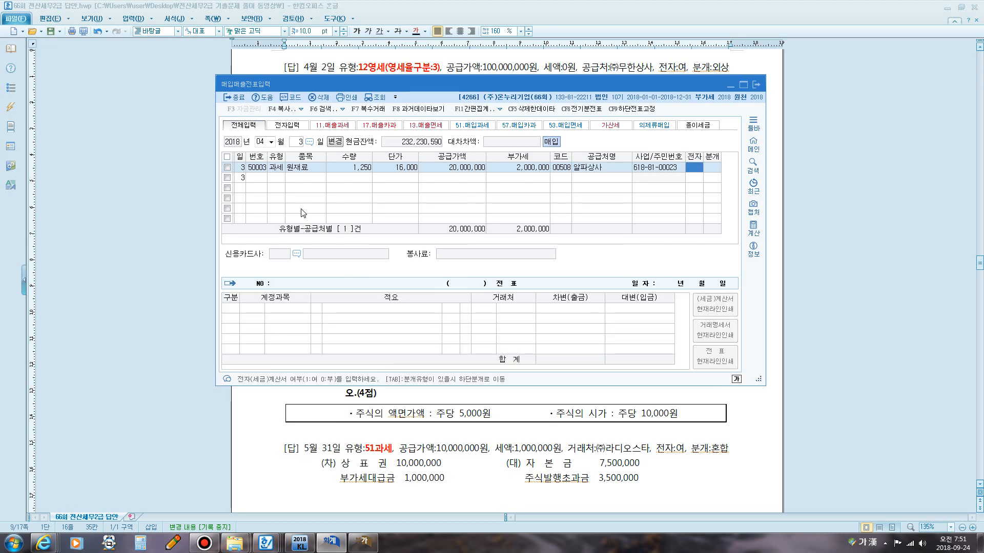
type("1")
key("Return")
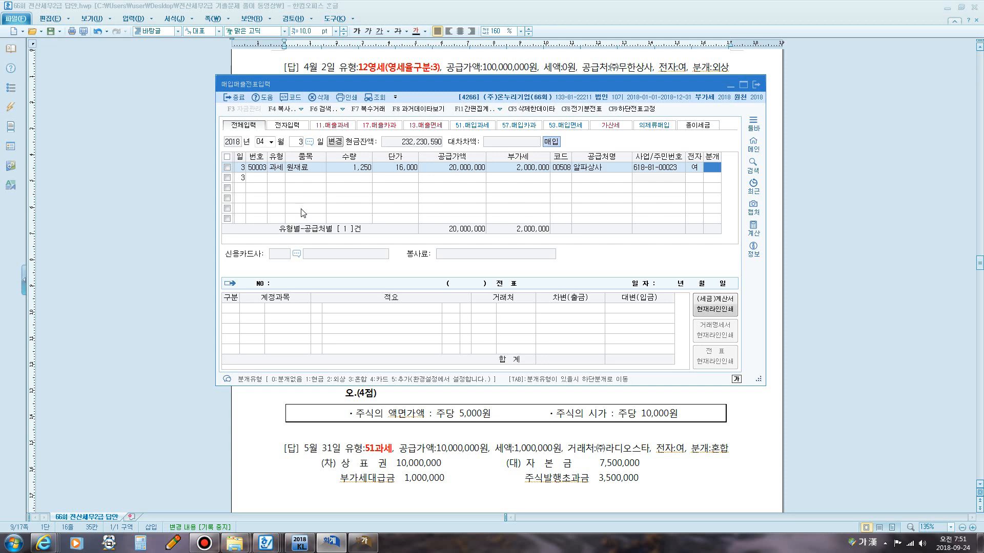
Try a 혼합 journal type, crediting 외상매입금 in the journal lines.
type("3")
key("Return")
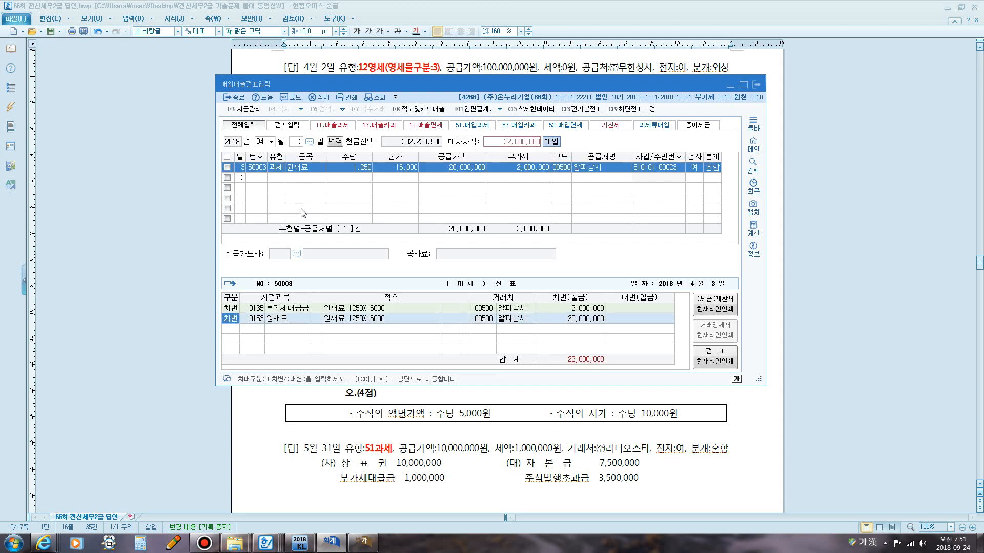
key("Return")
key("Return")
key("Return")
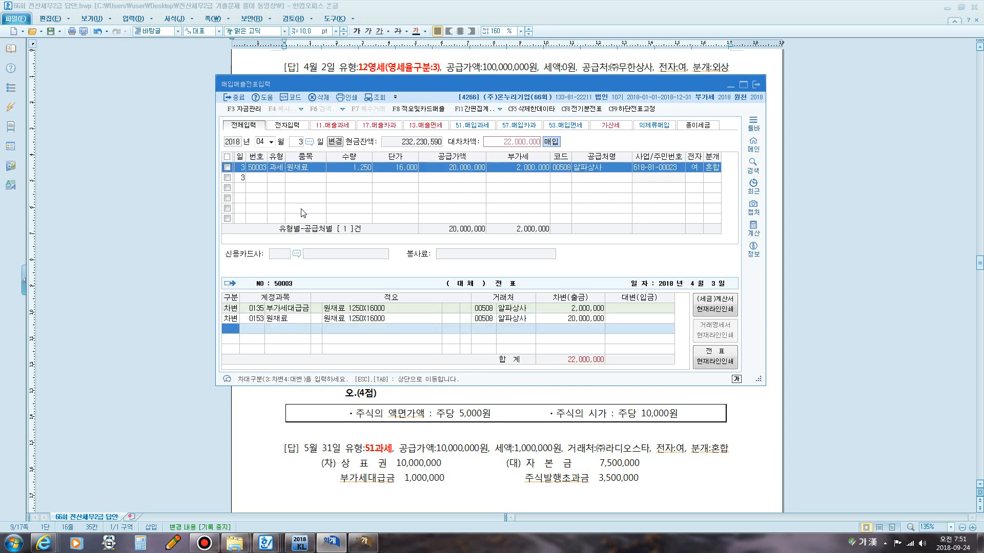
type("4")
key("Return")
type("ㅇ")
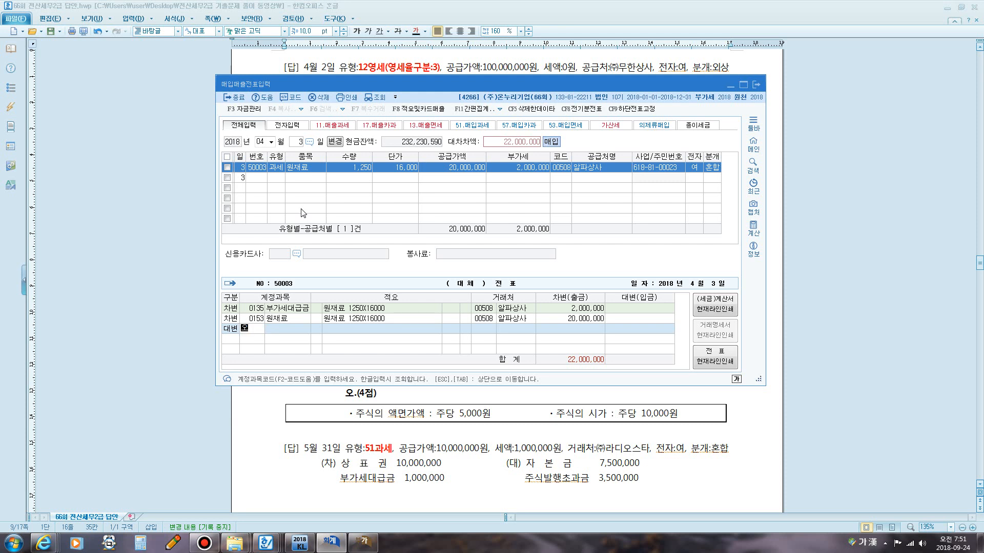
type("외상")
key("Return")
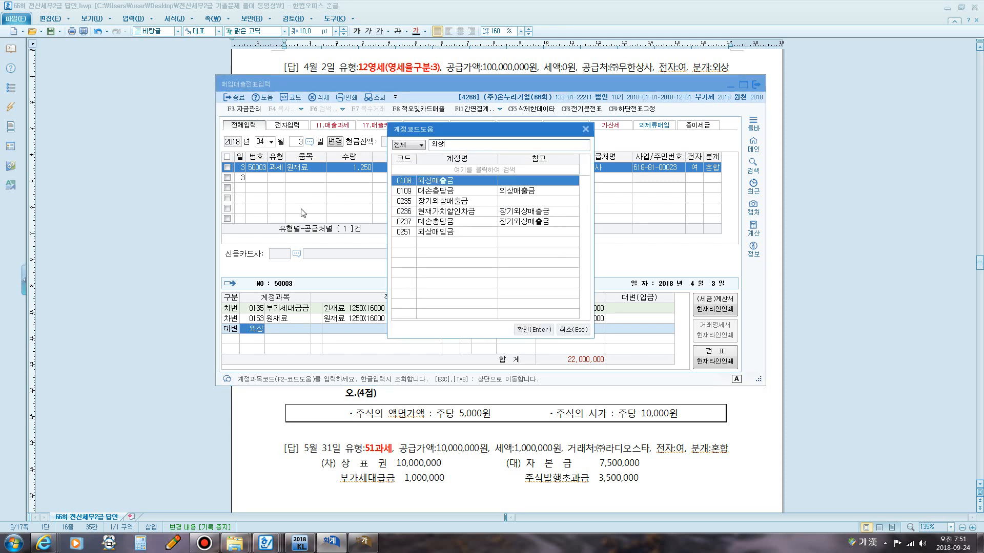
key("Down")
key("Down")
key("Down")
key("Down")
key("Down")
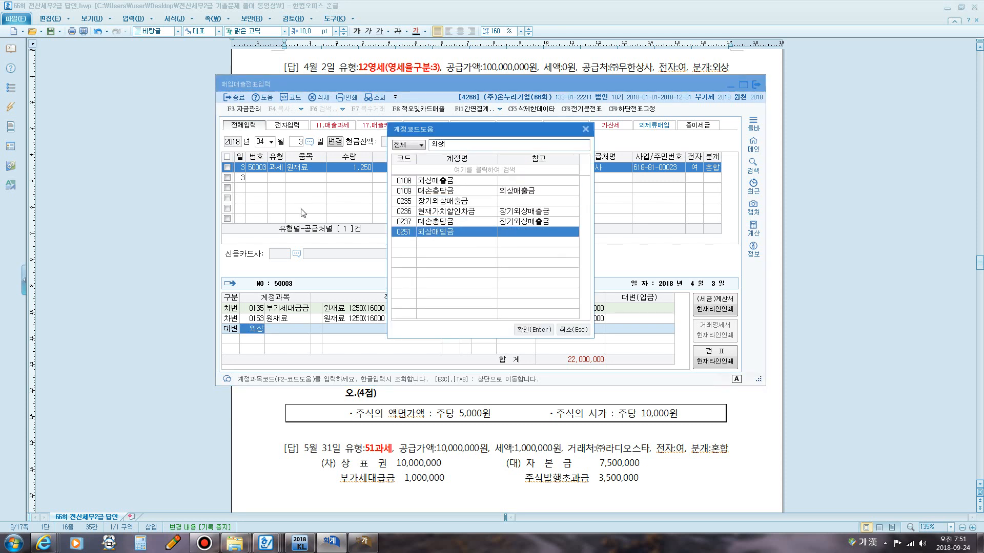
key("Return")
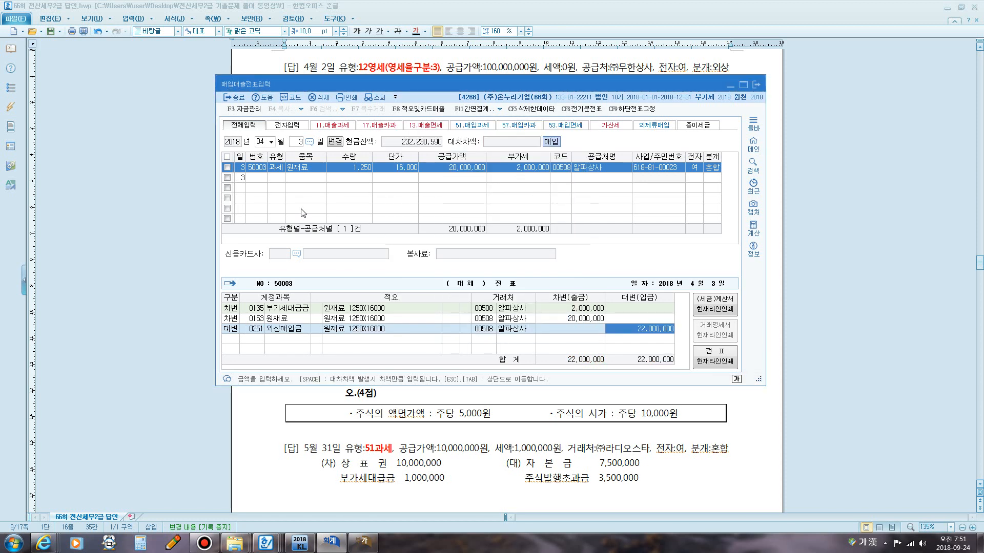
key("Escape")
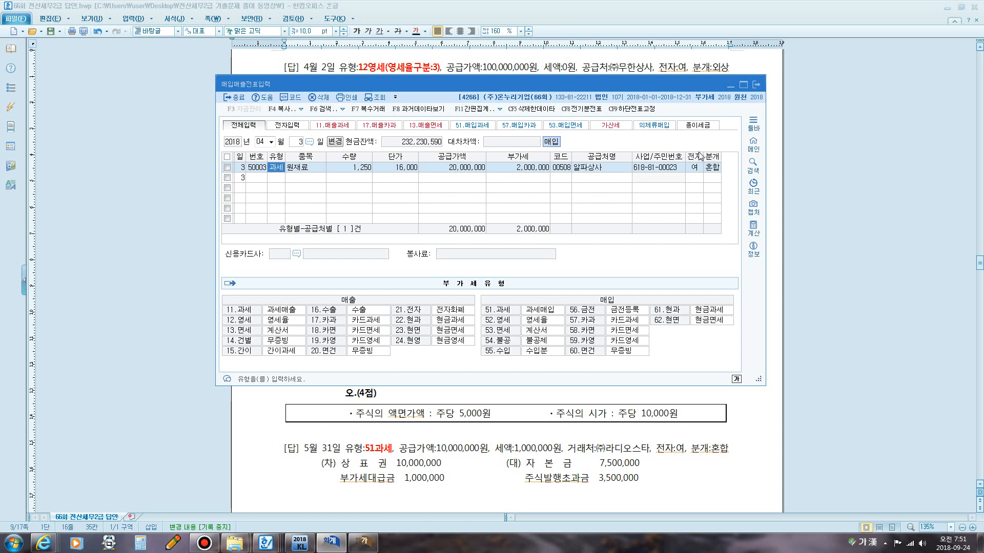
Change the April 3 entry's journal type to 외상 and finish the entry.
left_click(711, 168)
key("0")
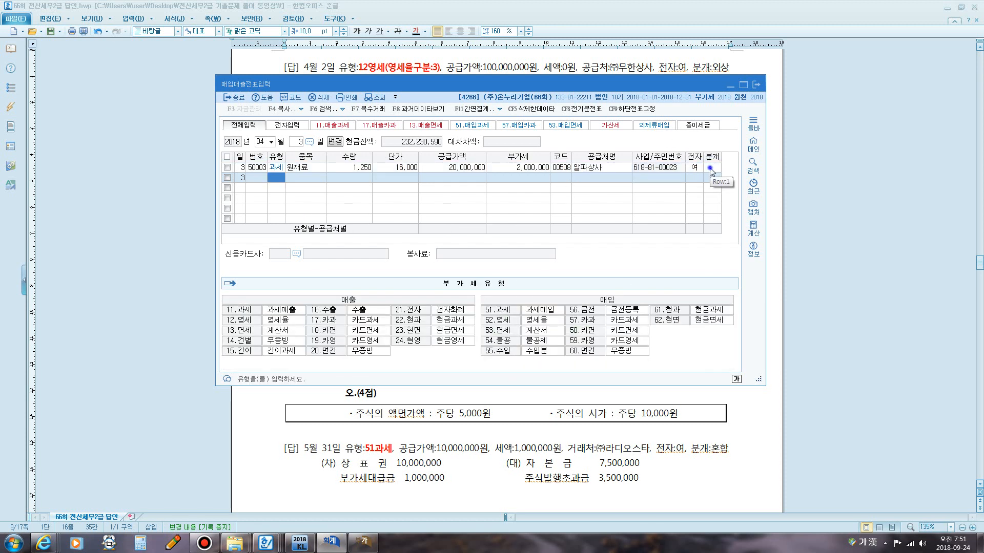
left_click(711, 169)
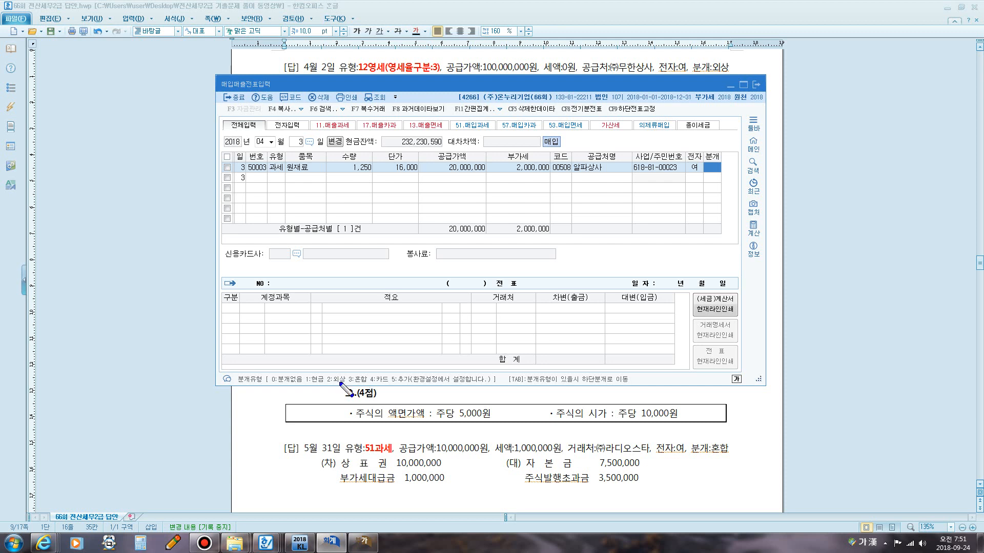
key("super+5")
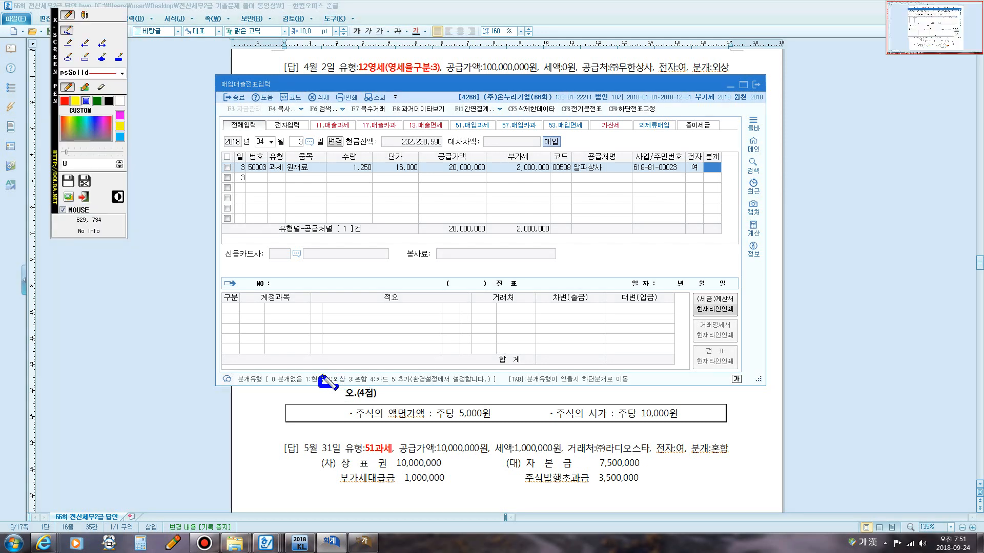
mouse_move(346, 372)
left_mouse_down()
mouse_move(324, 385)
mouse_move(350, 380)
mouse_move(347, 372)
left_mouse_up()
key("super+5")
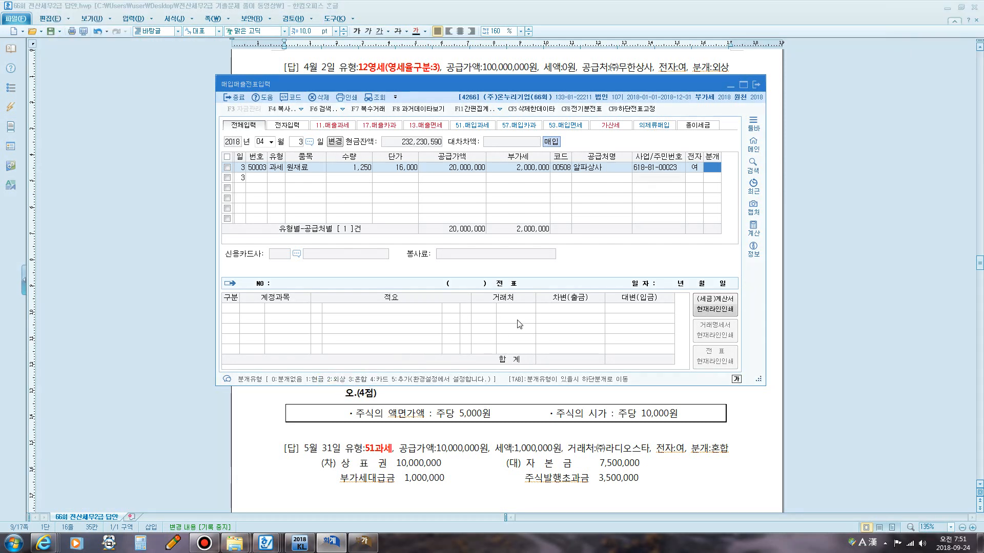
type("2")
key("Return")
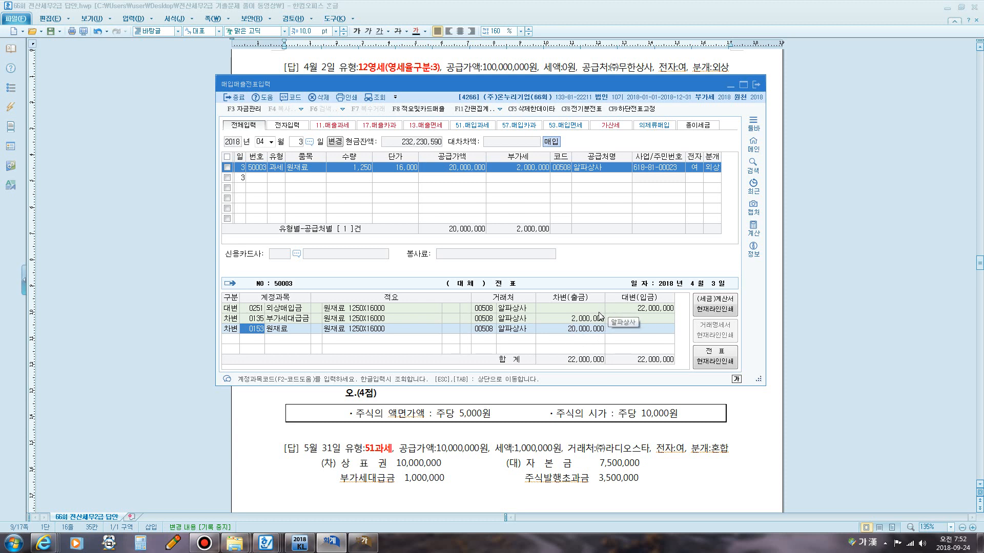
left_click(569, 329)
key("Return")
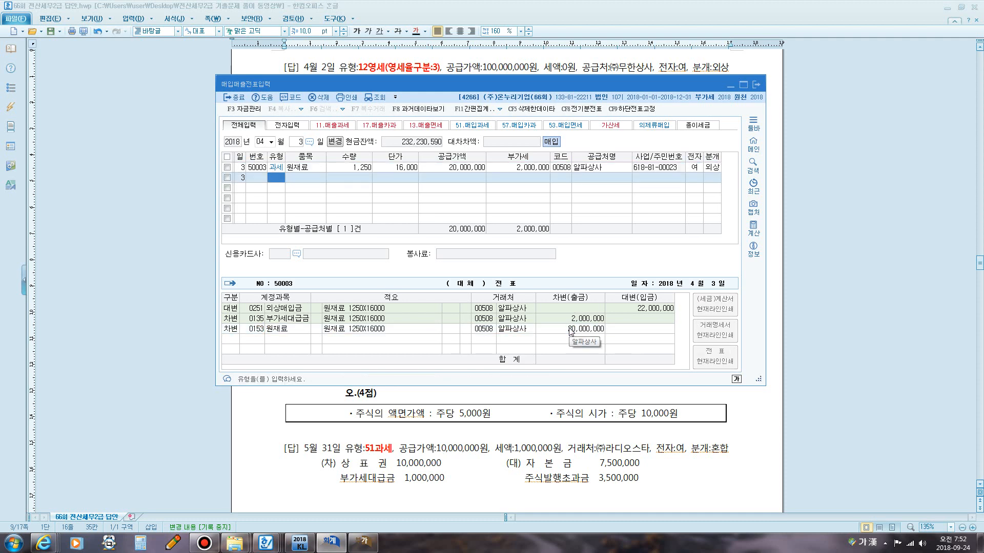
Switch to the VAT return and refresh it to review the line 10 taxable purchase amount and tax.
left_click(362, 542)
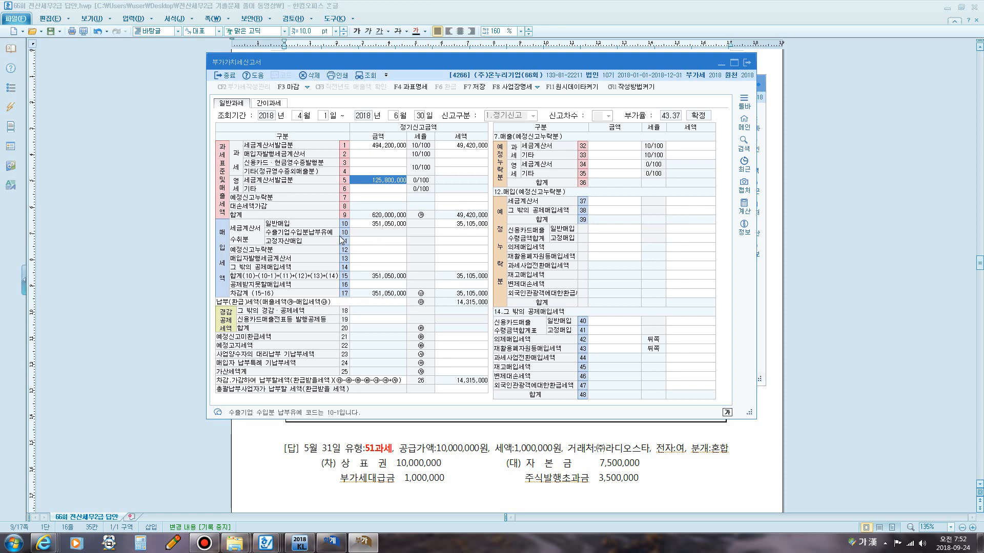
key("ctrl+2")
mouse_move(224, 291)
left_mouse_down()
mouse_move(203, 263)
mouse_move(221, 228)
mouse_move(233, 245)
mouse_move(225, 290)
left_mouse_up()
mouse_move(246, 248)
left_mouse_down()
mouse_move(231, 239)
mouse_move(245, 223)
mouse_move(257, 226)
mouse_move(248, 247)
mouse_move(273, 225)
mouse_move(494, 225)
mouse_move(335, 222)
left_mouse_up()
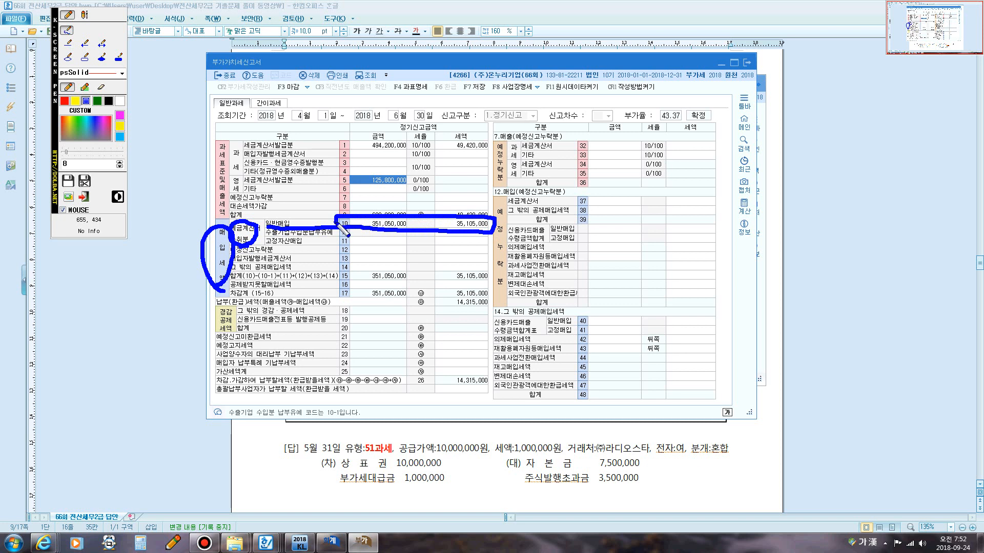
key("Escape")
left_click(382, 224)
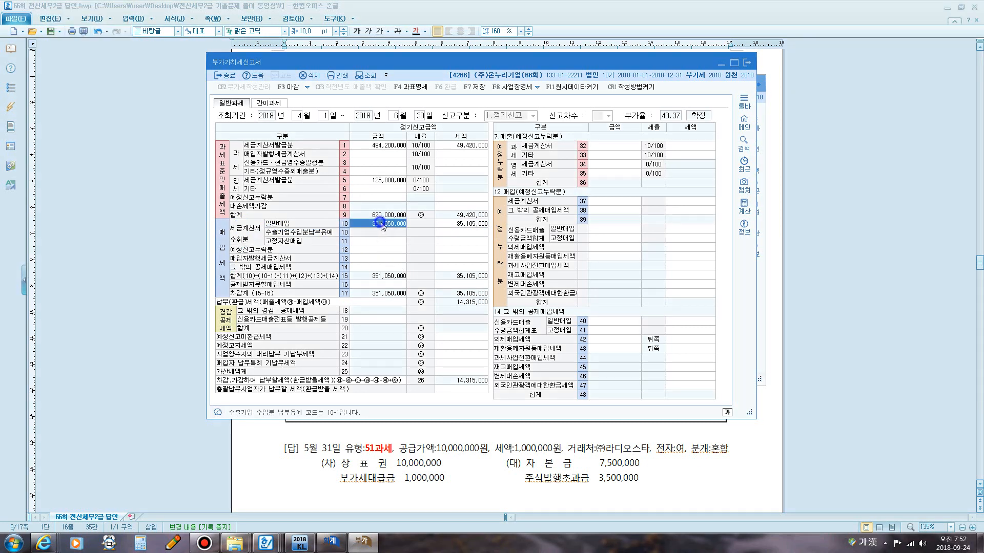
left_click(467, 224)
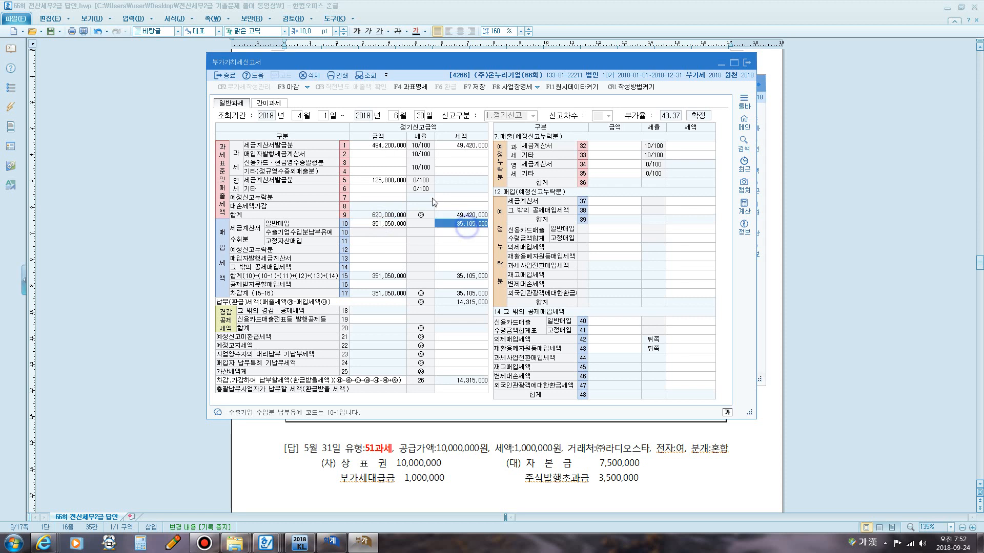
left_click(367, 76)
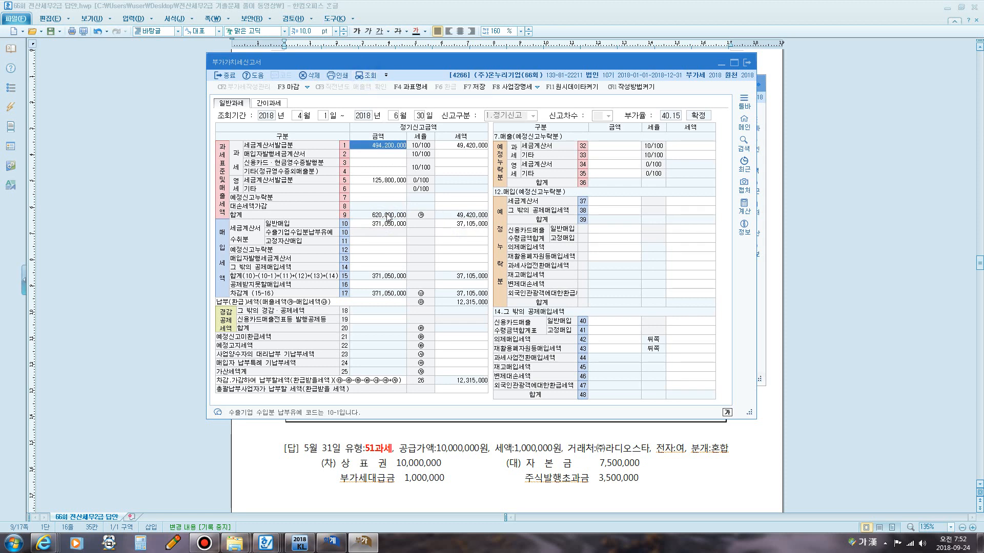
left_click(382, 224)
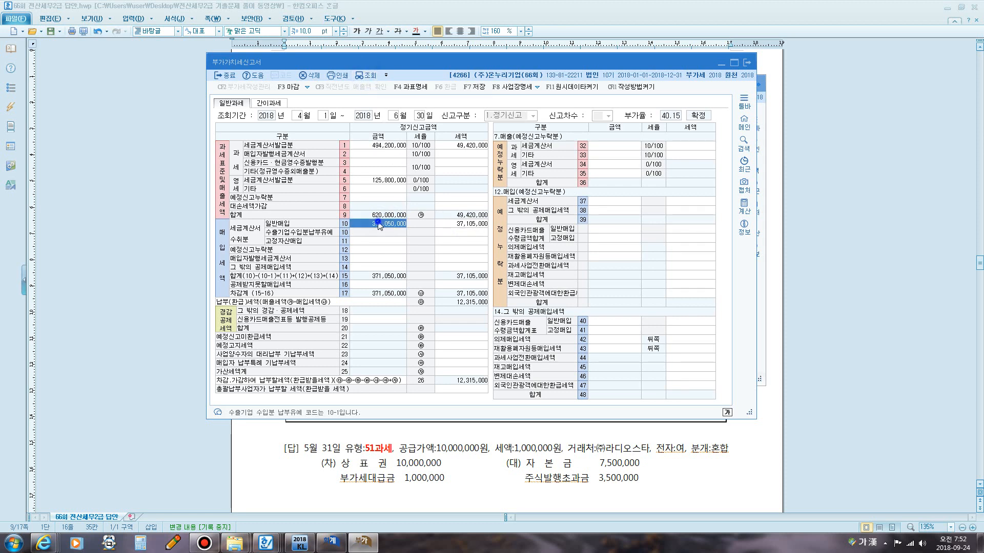
left_click(463, 225)
left_click(464, 439)
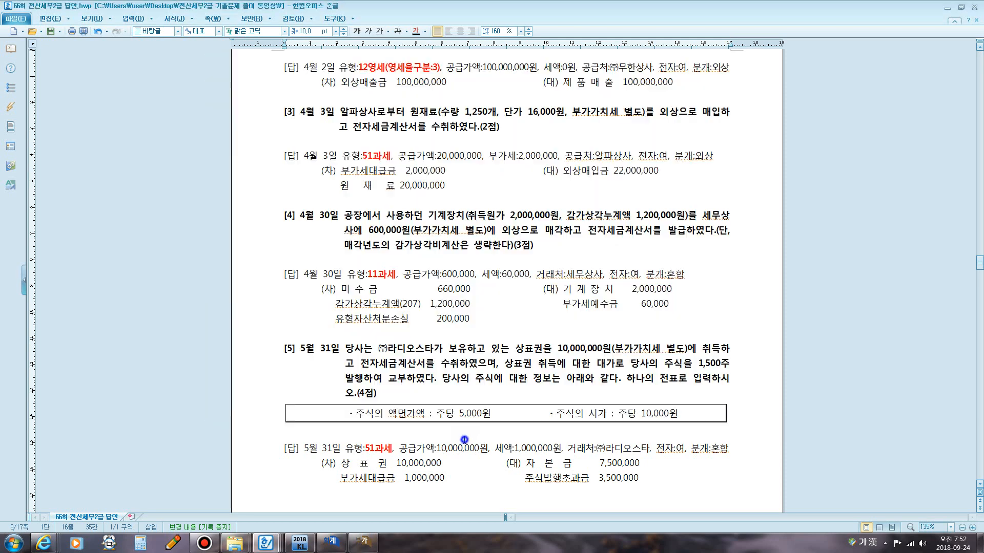
Review the April 3 and April 30 model answers in the exam document.
left_click(436, 160)
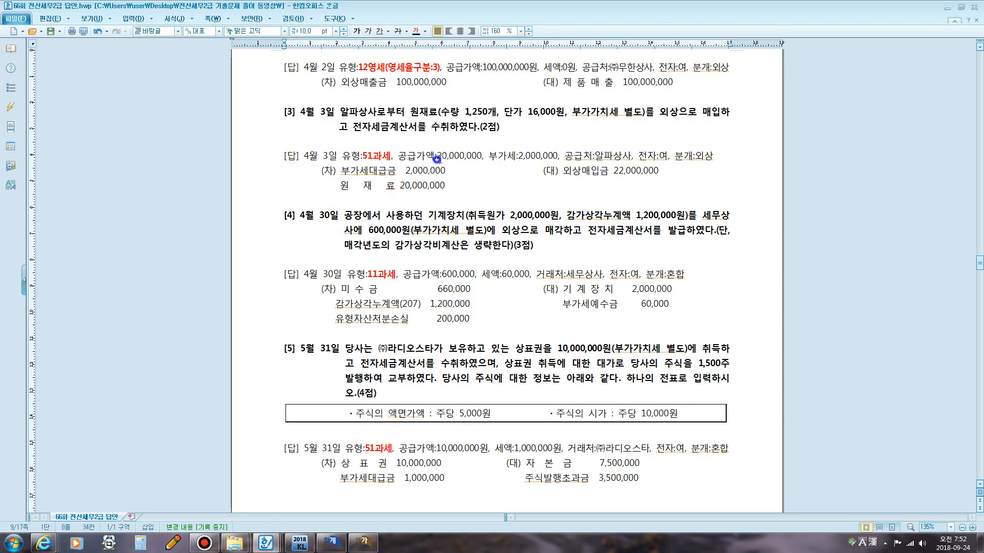
left_click_drag(436, 159, 547, 159)
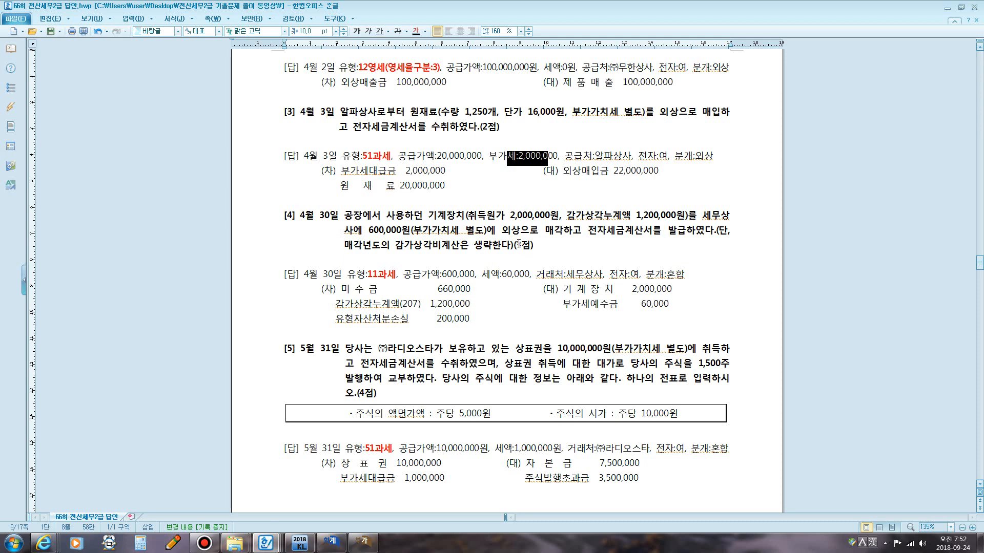
scroll(519, 243, "down", 3)
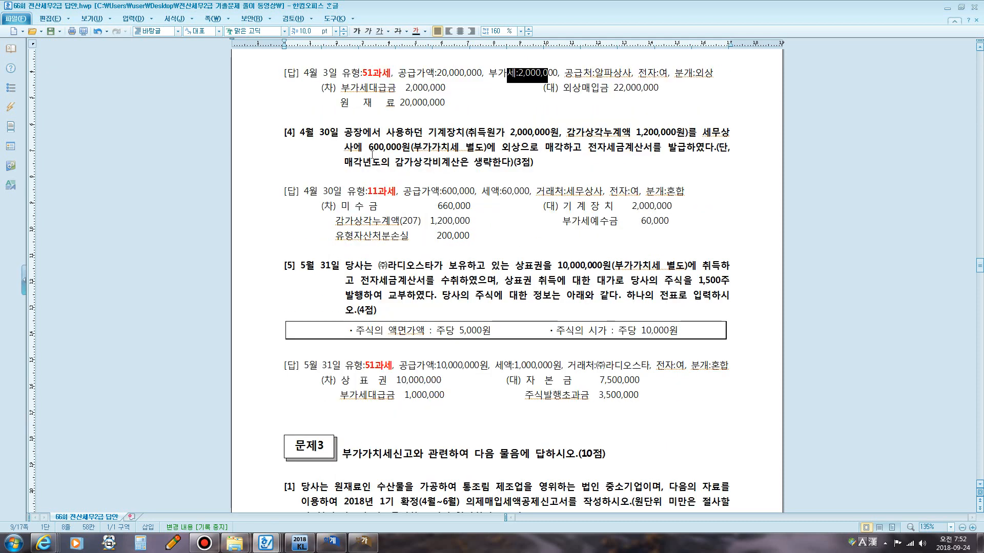
left_click_drag(362, 132, 545, 136)
left_click(545, 134)
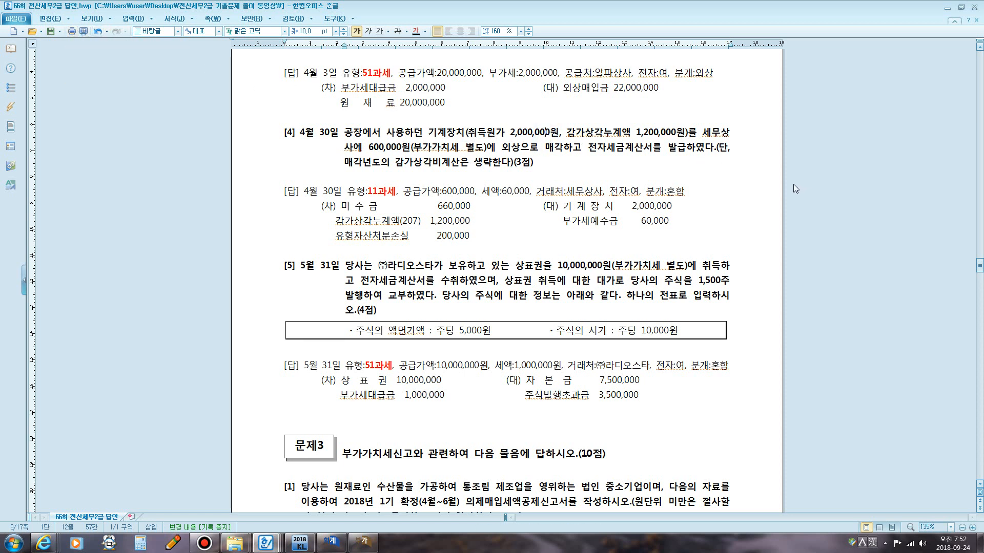
key("F12")
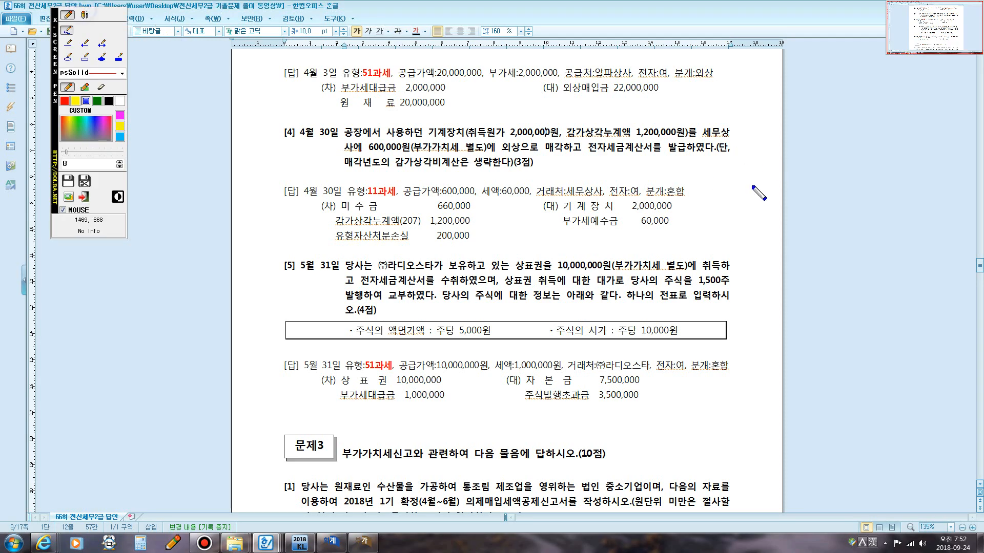
left_click(84, 14)
left_click(756, 140)
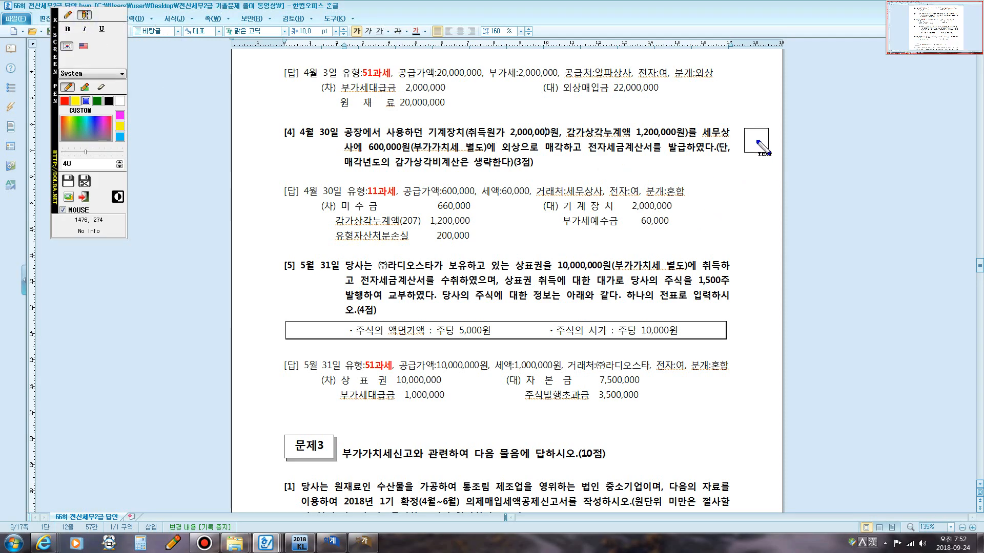
type("치ㅜ")
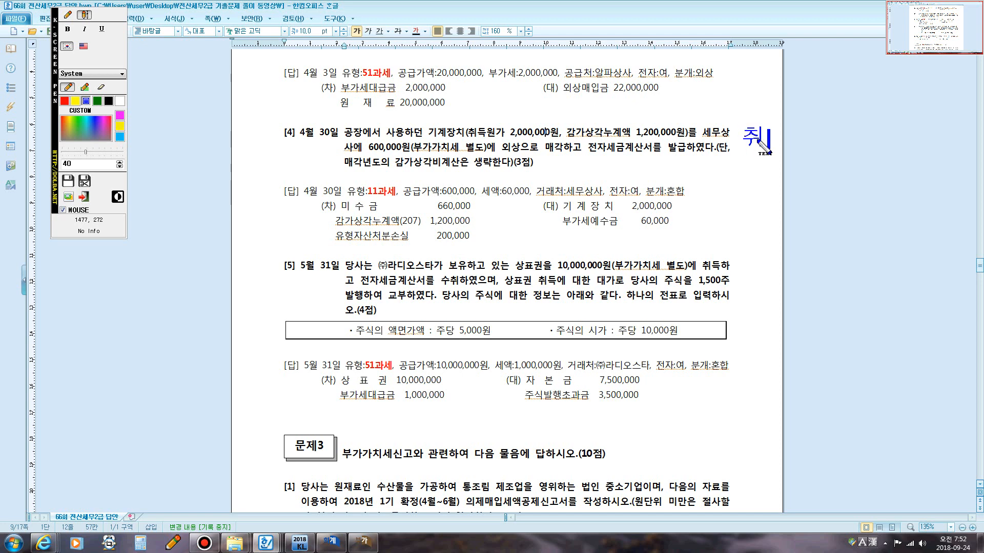
type("득원가")
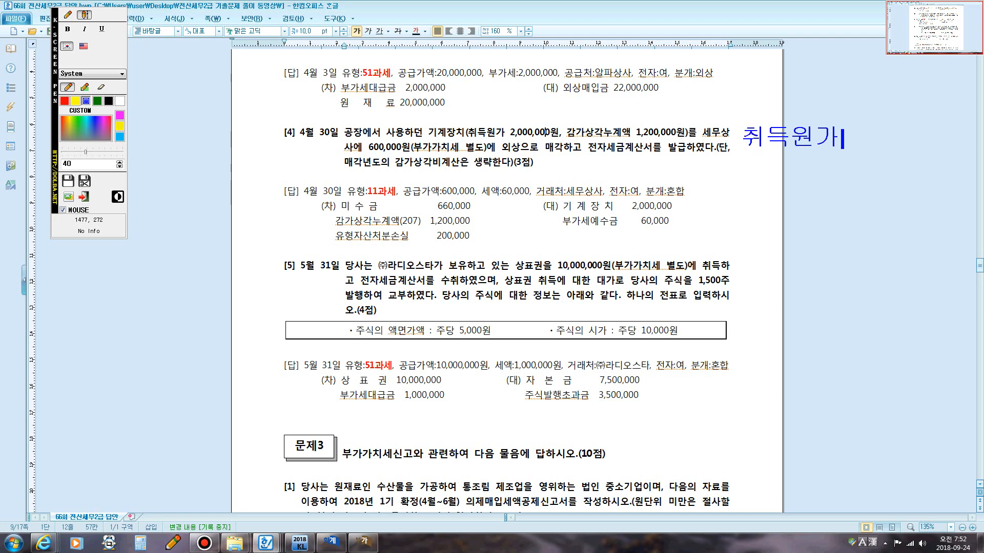
type(" 2,000,00")
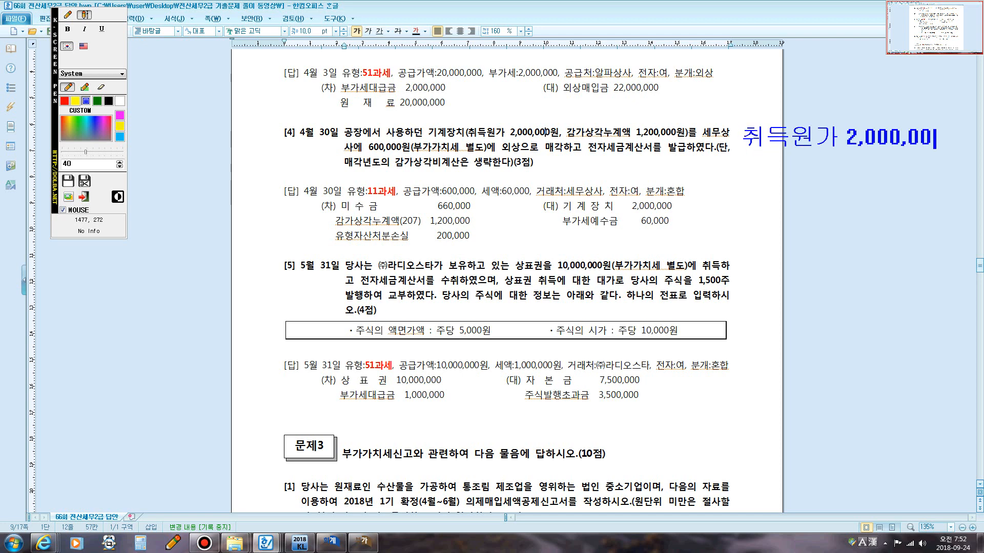
type("0")
key("Return")
type("[가ㅁ.누 ")
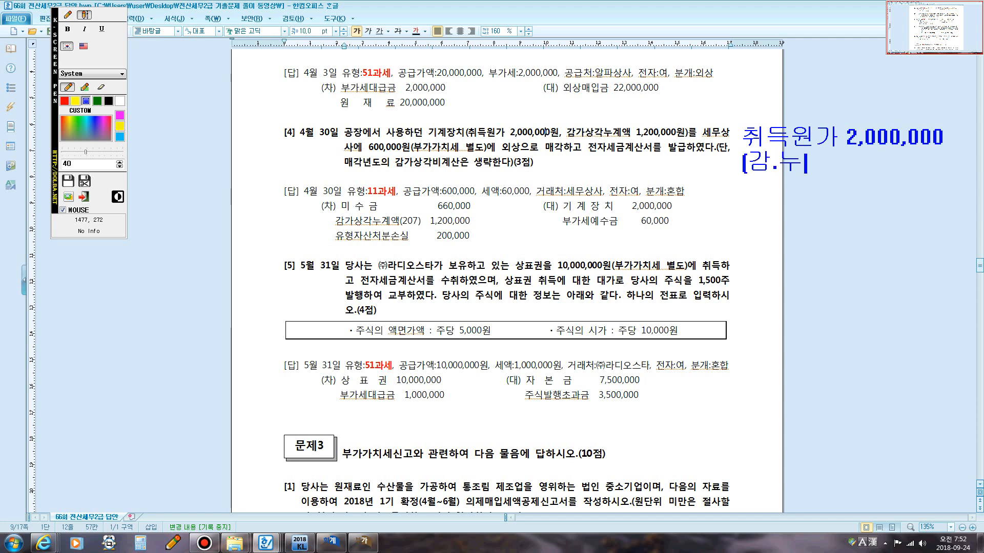
type("1,200,000")
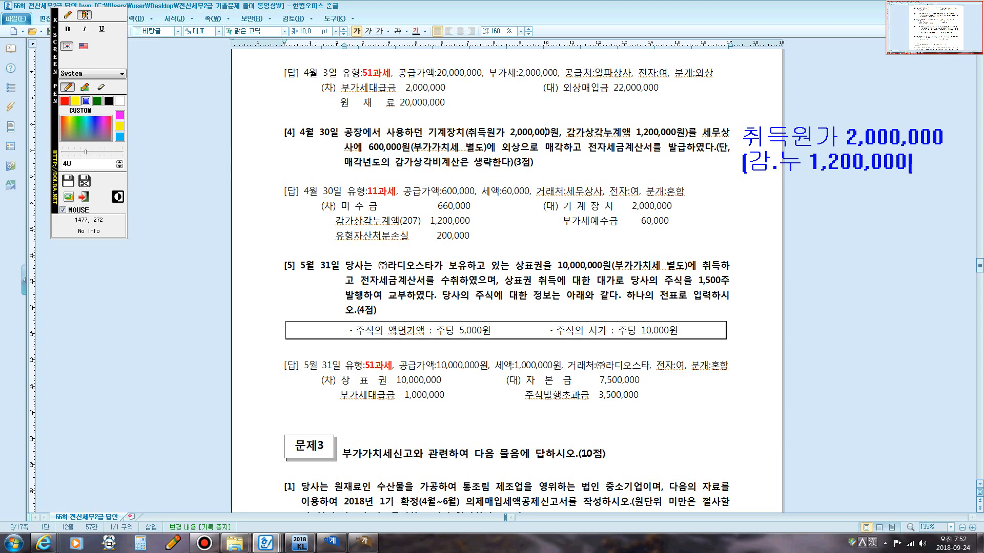
type("]")
key("Return")
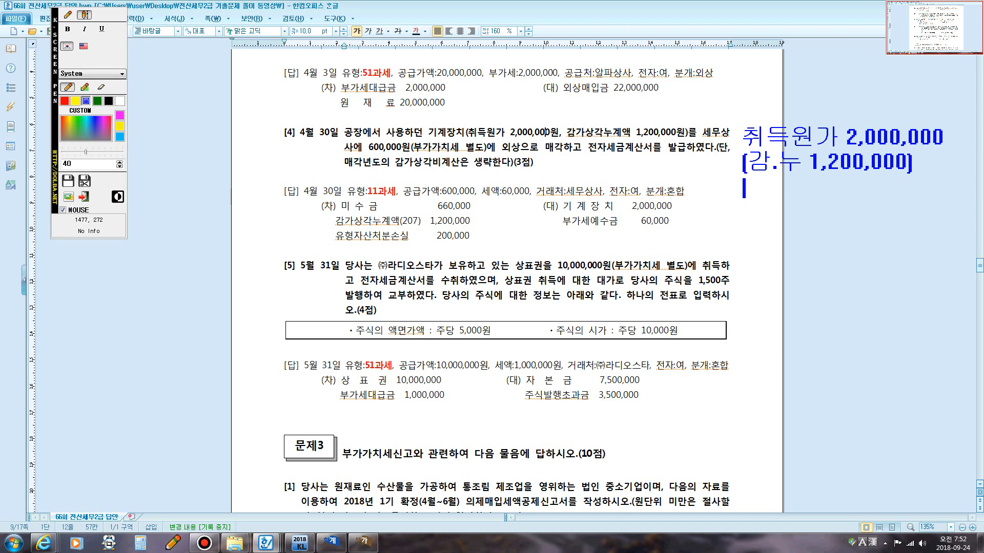
type("=장부가액")
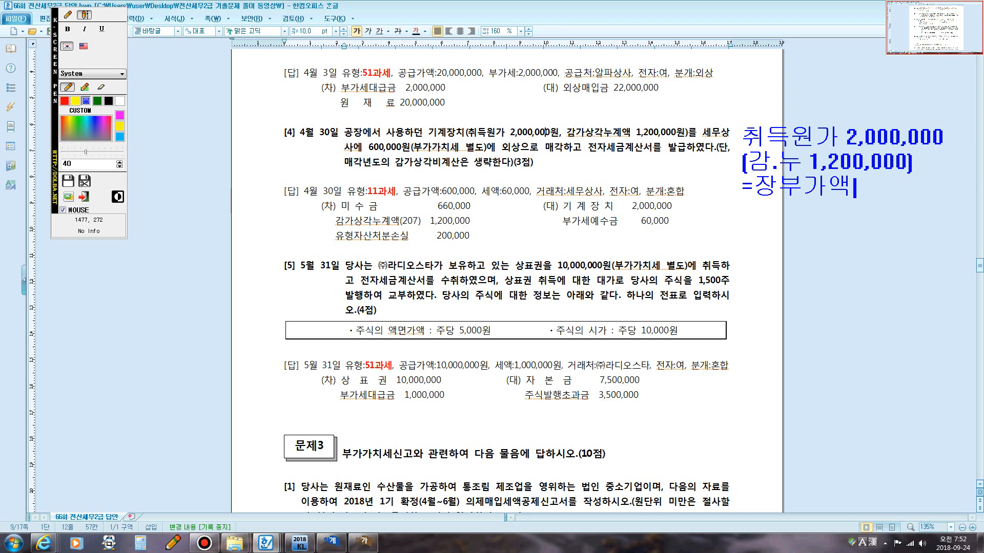
type("800,000")
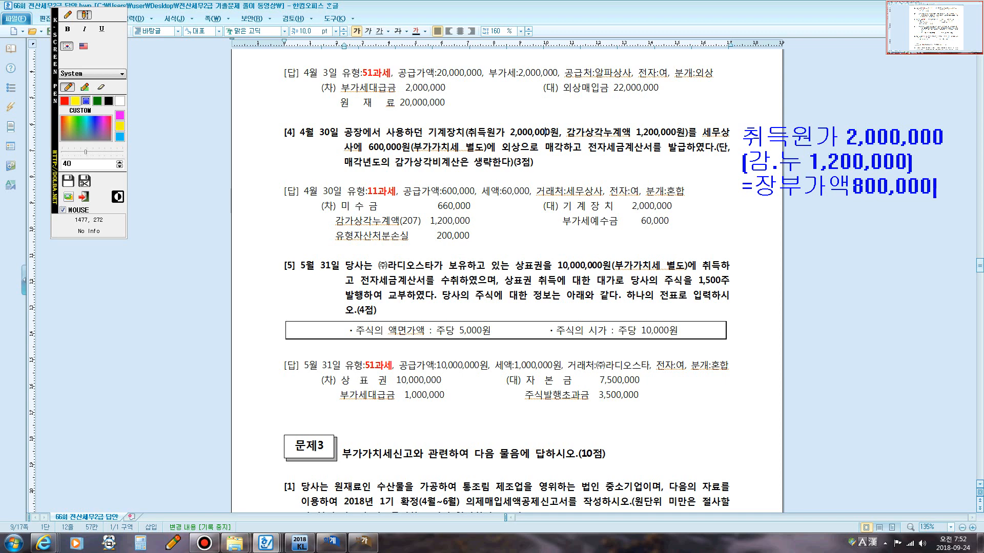
left_click(67, 15)
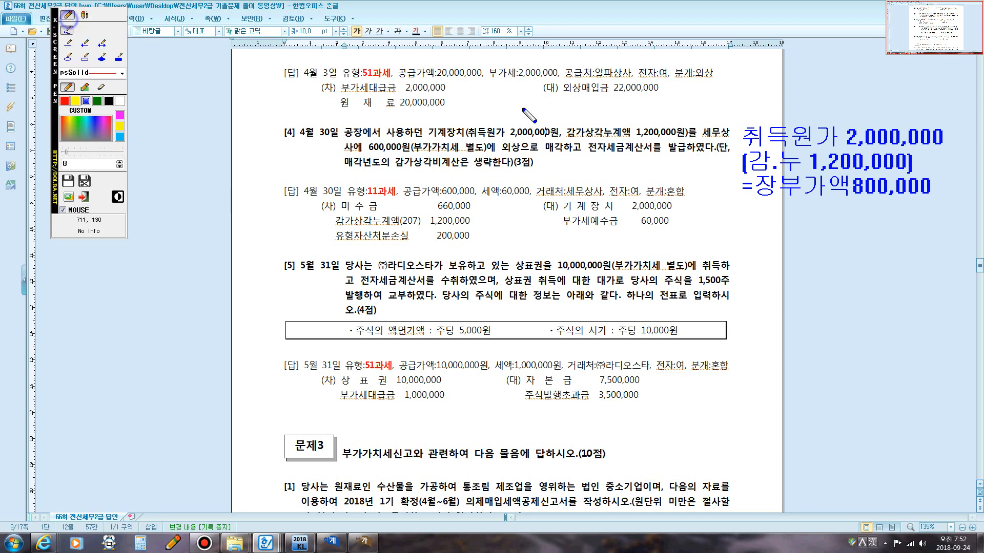
mouse_move(740, 200)
left_mouse_down()
mouse_move(752, 175)
mouse_move(813, 183)
mouse_move(937, 173)
mouse_move(937, 200)
mouse_move(743, 200)
left_mouse_up()
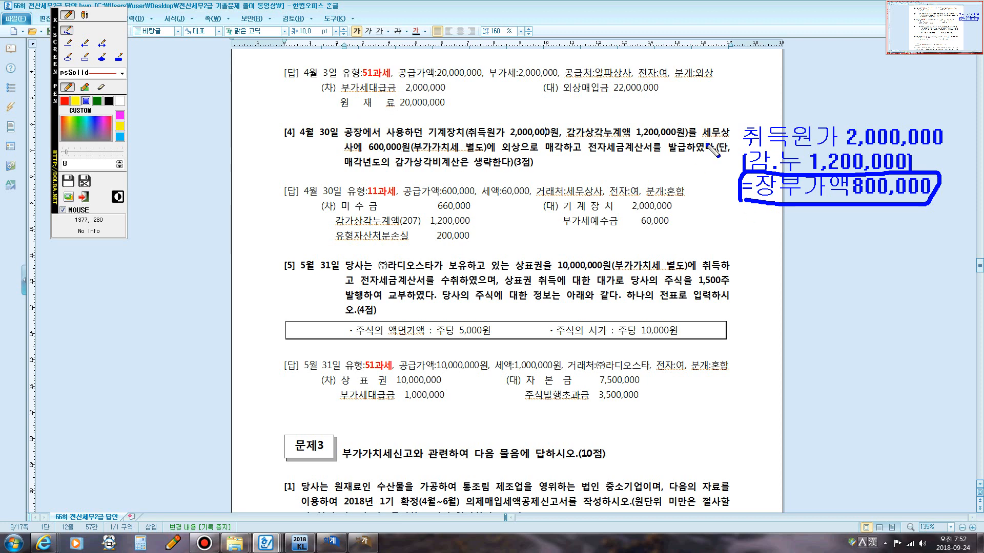
left_click_drag(369, 152, 398, 150)
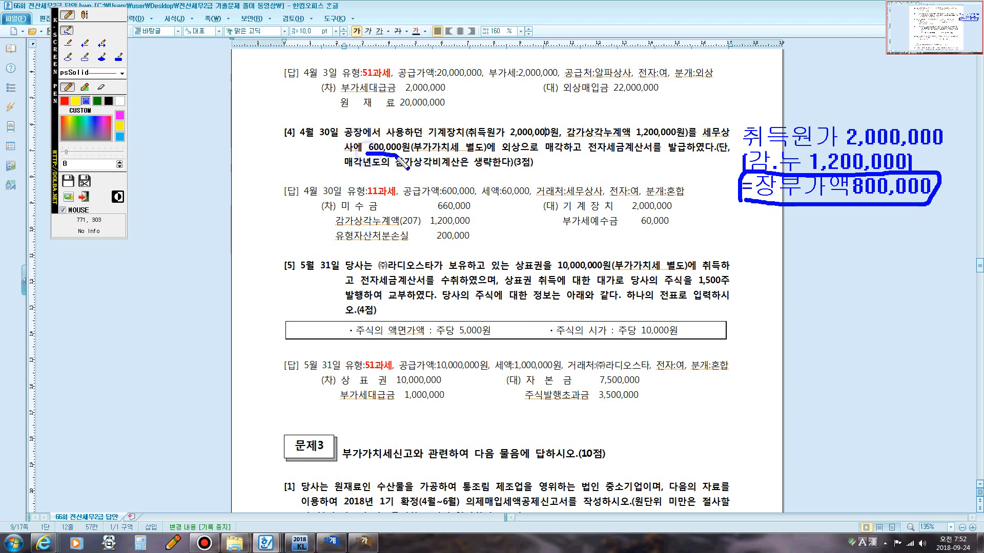
left_click(82, 15)
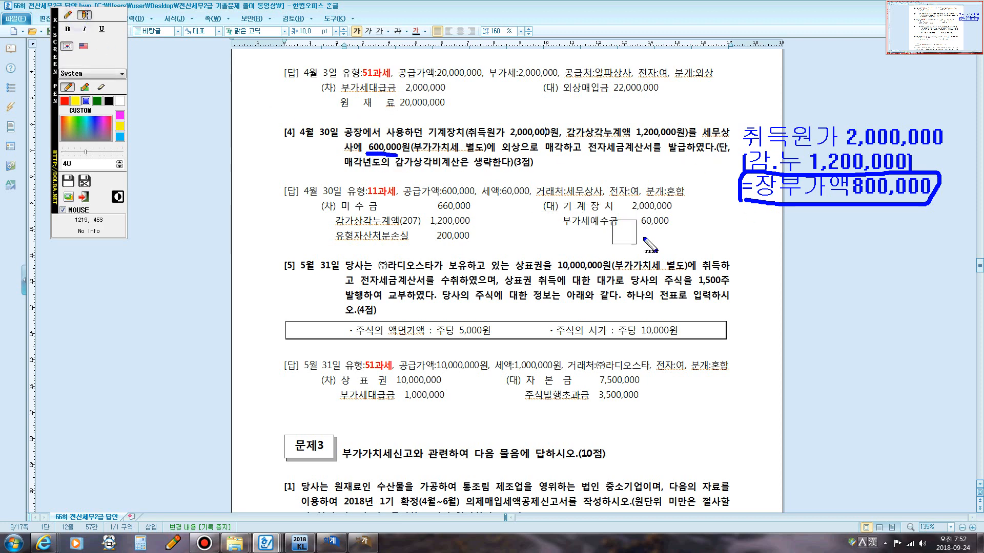
left_click(762, 241)
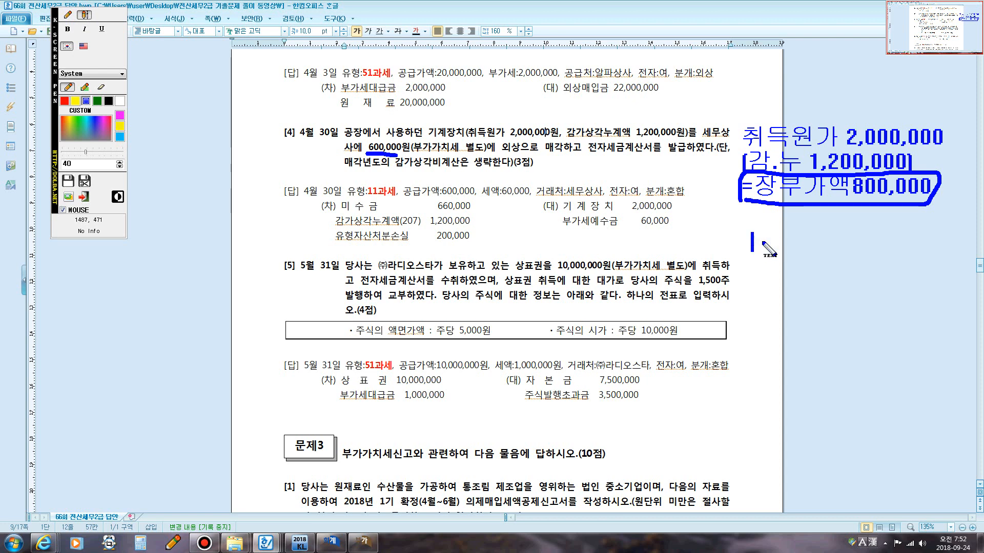
type("처분가애")
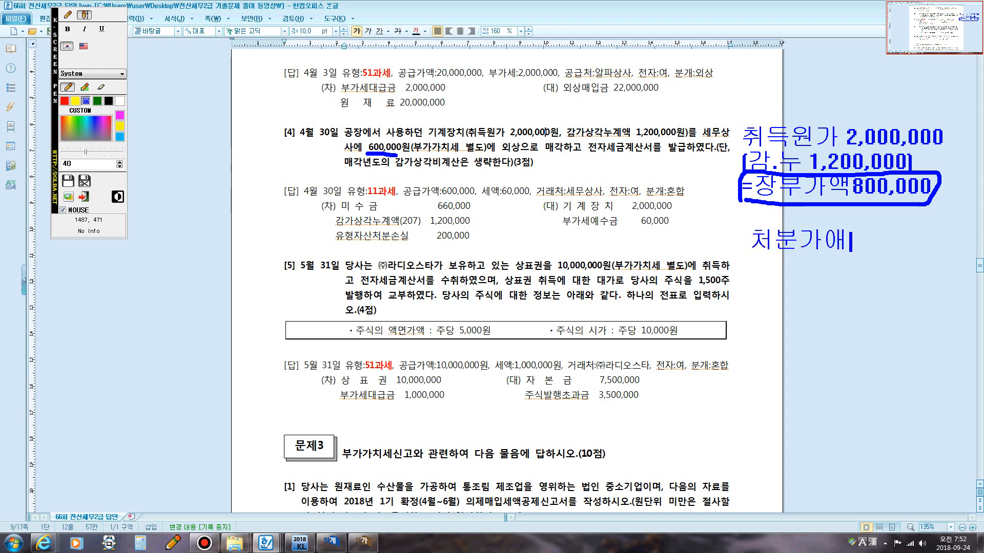
type("ㄱ")
type("600,000")
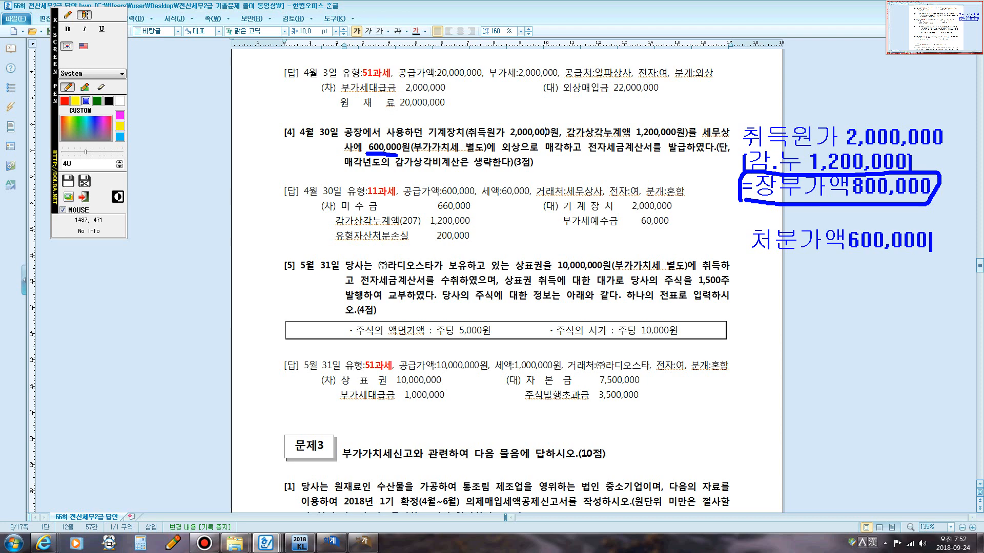
left_click(67, 15)
left_click(84, 14)
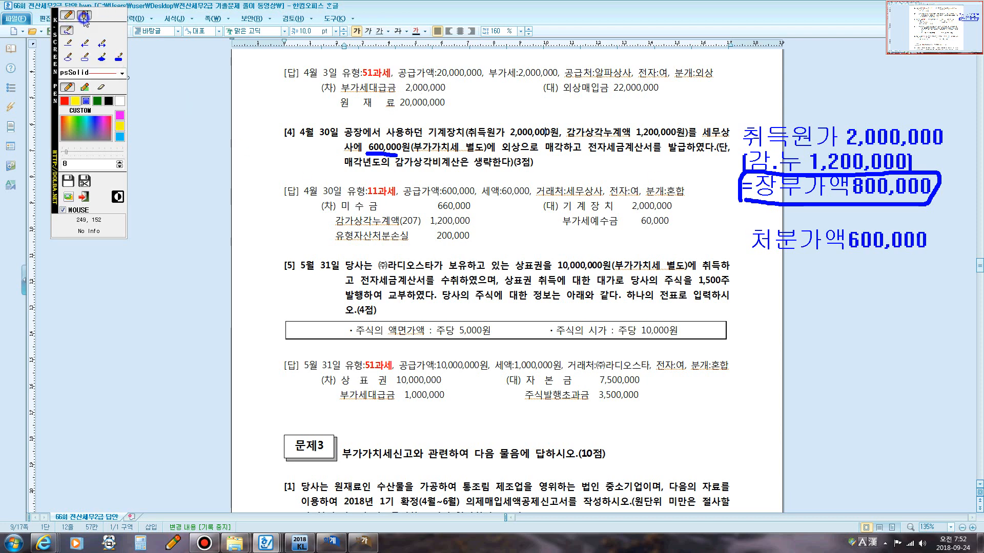
left_click(349, 179)
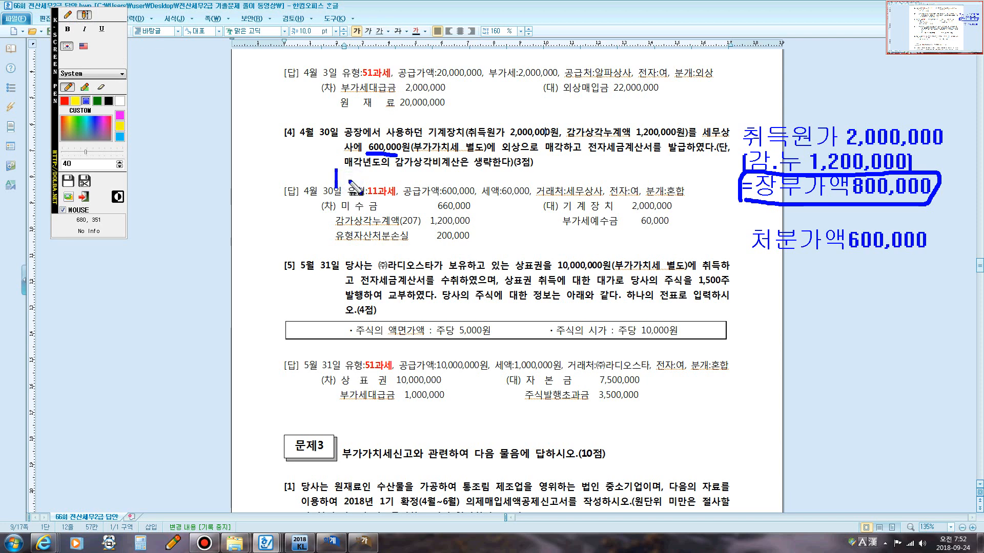
type("유형")
type("자산")
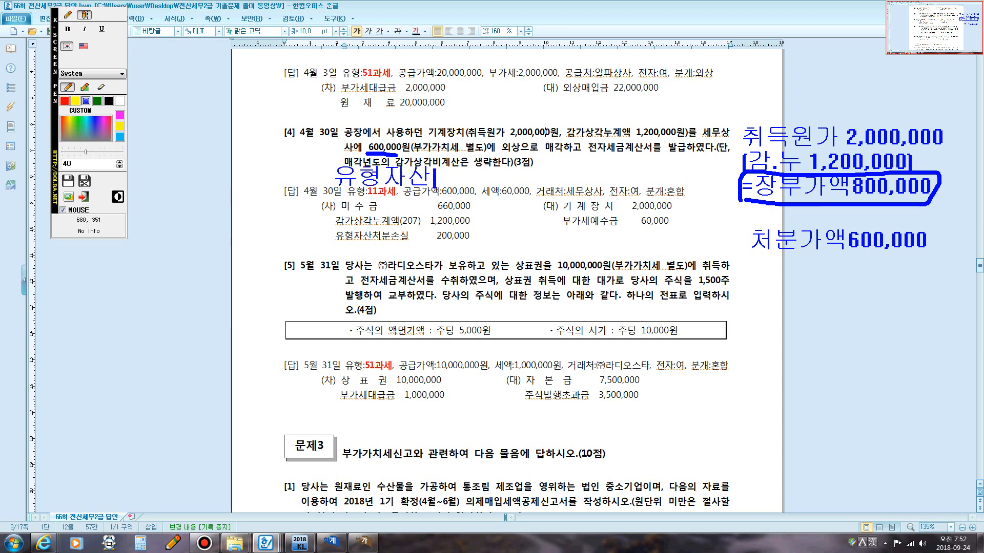
type("처분손실")
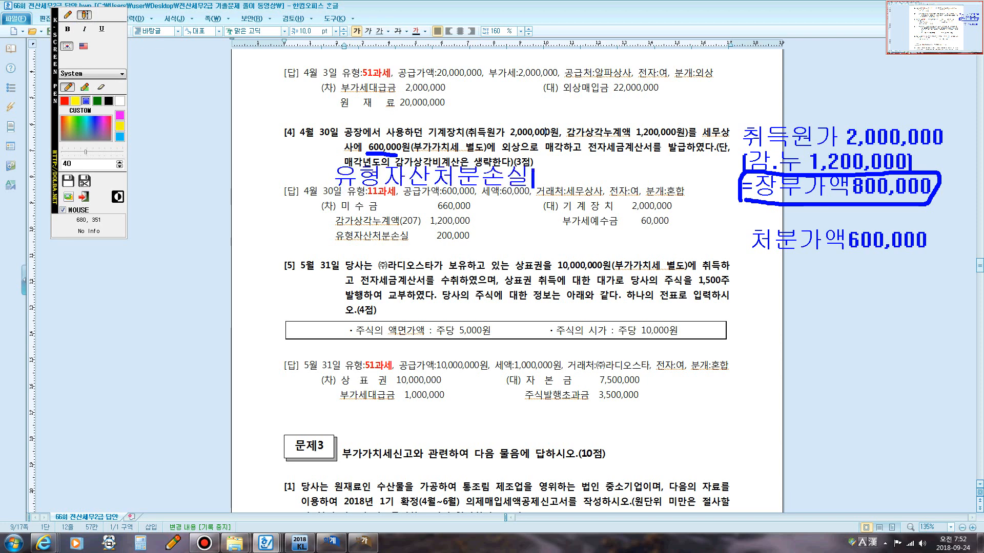
key("Return")
type("유형자산")
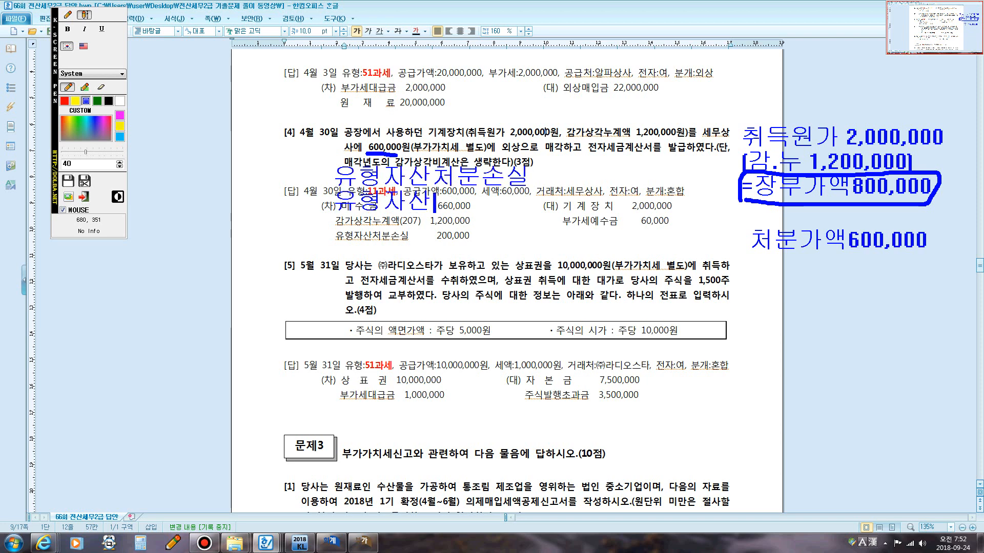
type("처분손실")
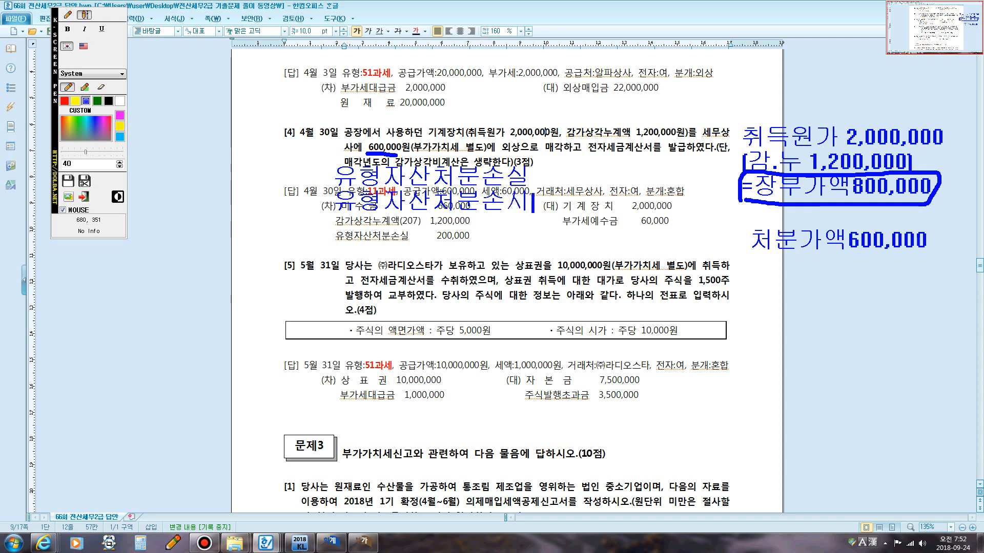
key("Return")
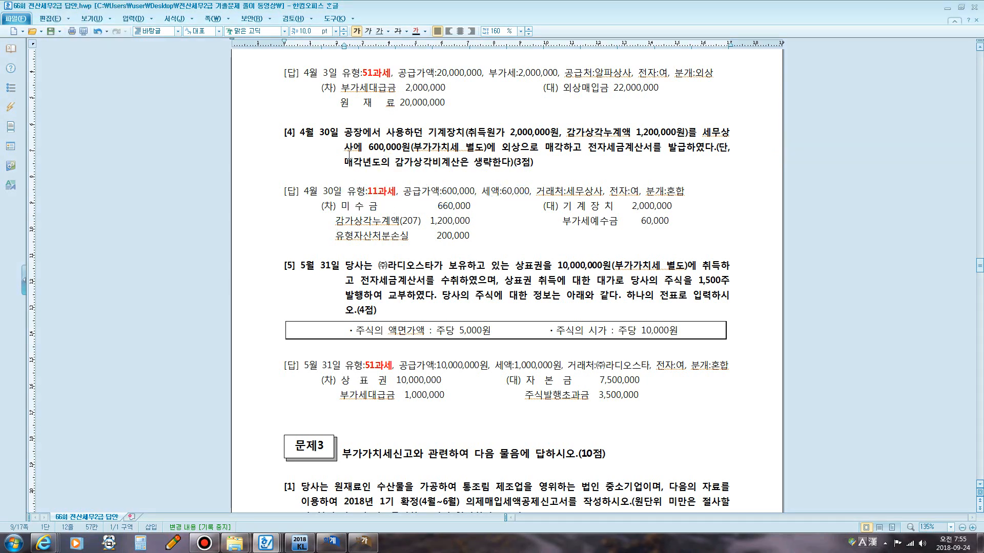
key("F12")
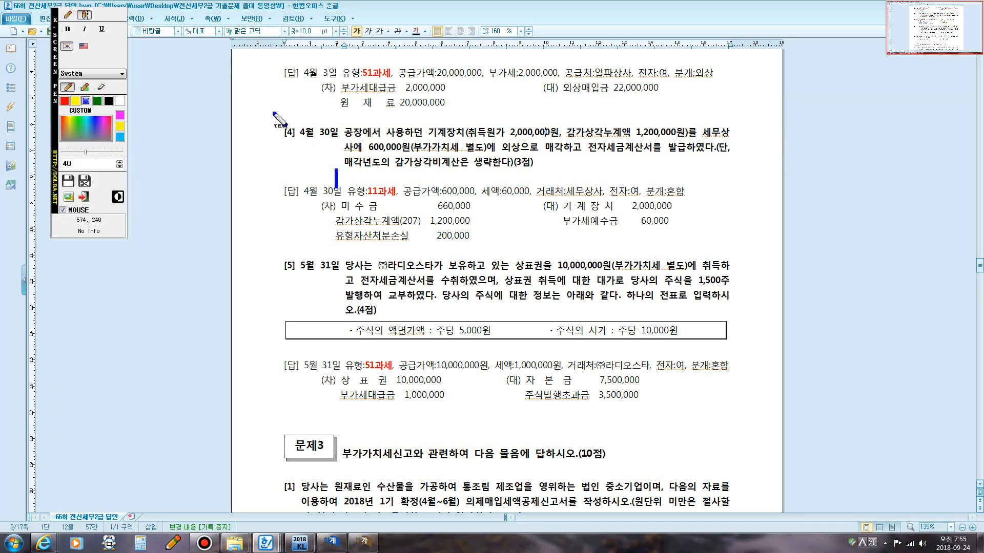
left_click(67, 15)
mouse_move(287, 122)
left_mouse_down()
mouse_move(274, 135)
mouse_move(302, 137)
mouse_move(280, 116)
mouse_move(280, 152)
mouse_move(303, 117)
left_mouse_up()
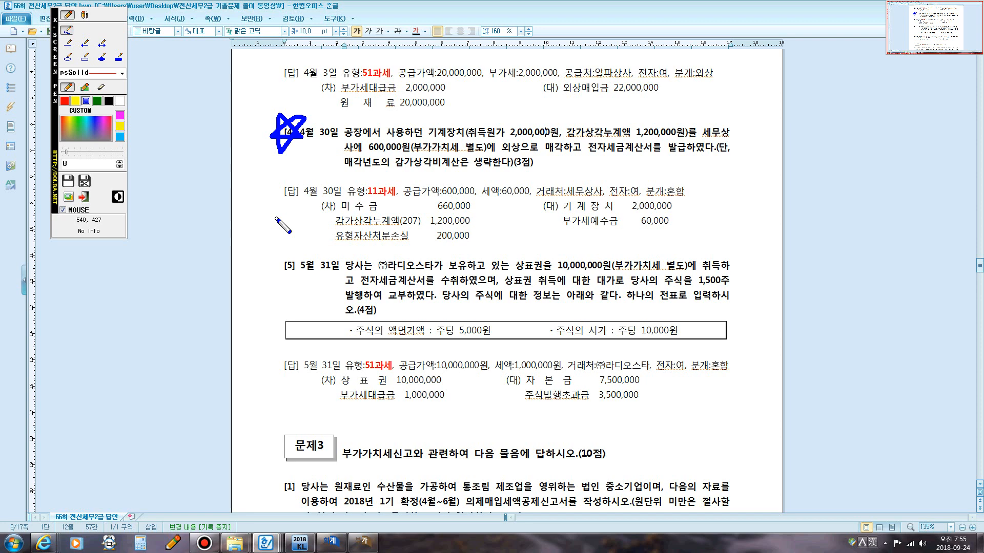
key("Escape")
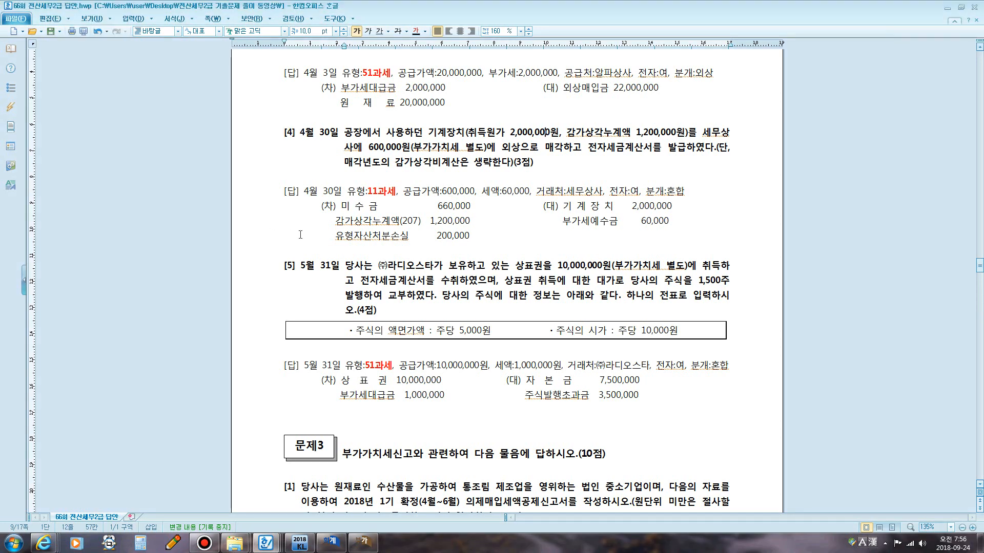
Return to the Sales/Purchase Entry window and set the entry day to April 30.
left_click(330, 541)
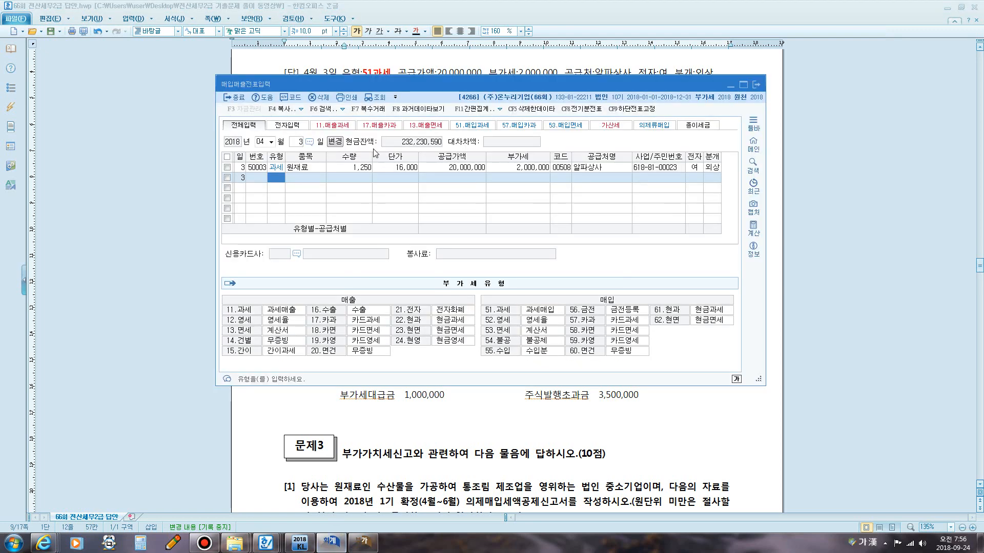
left_click_drag(363, 86, 376, 69)
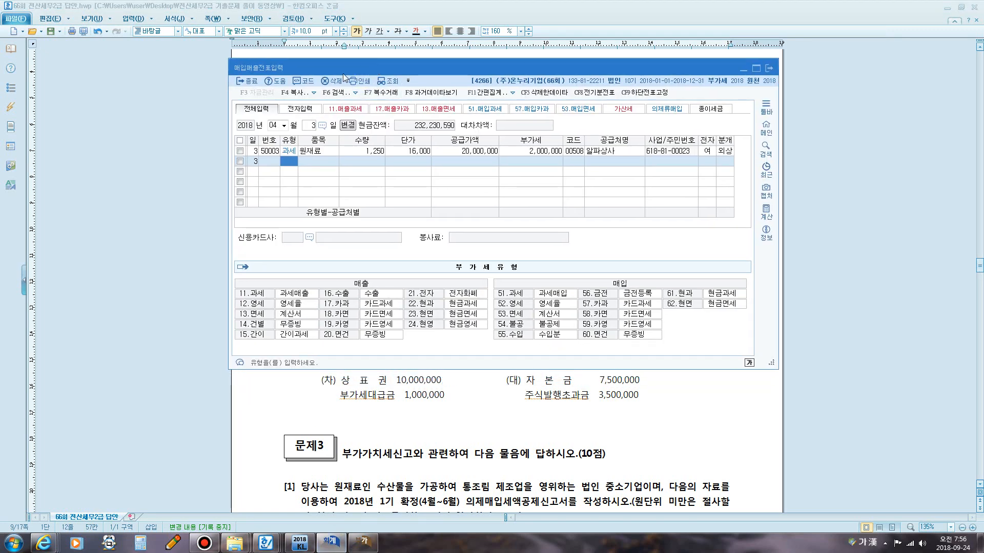
left_click(313, 126)
type("30")
key("Return")
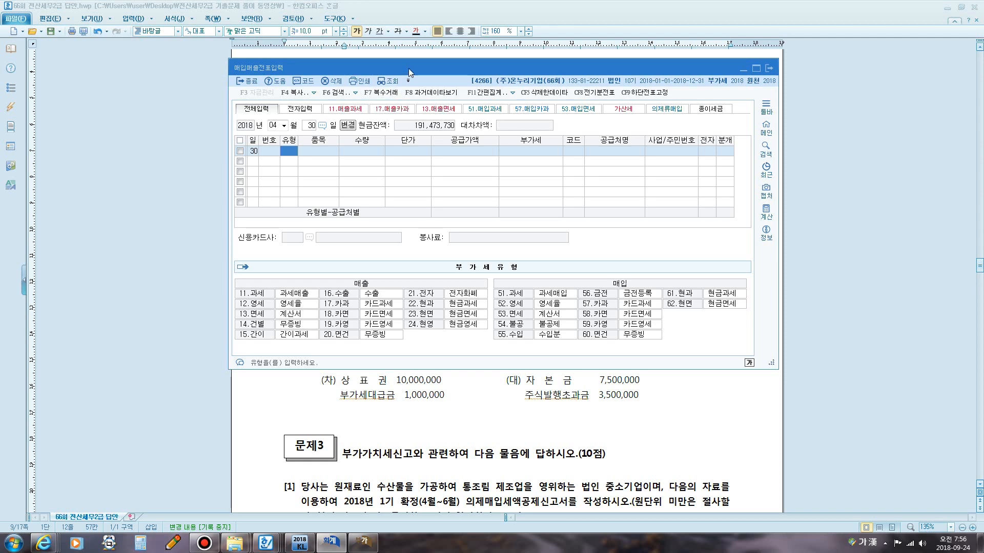
left_click_drag(416, 69, 429, 223)
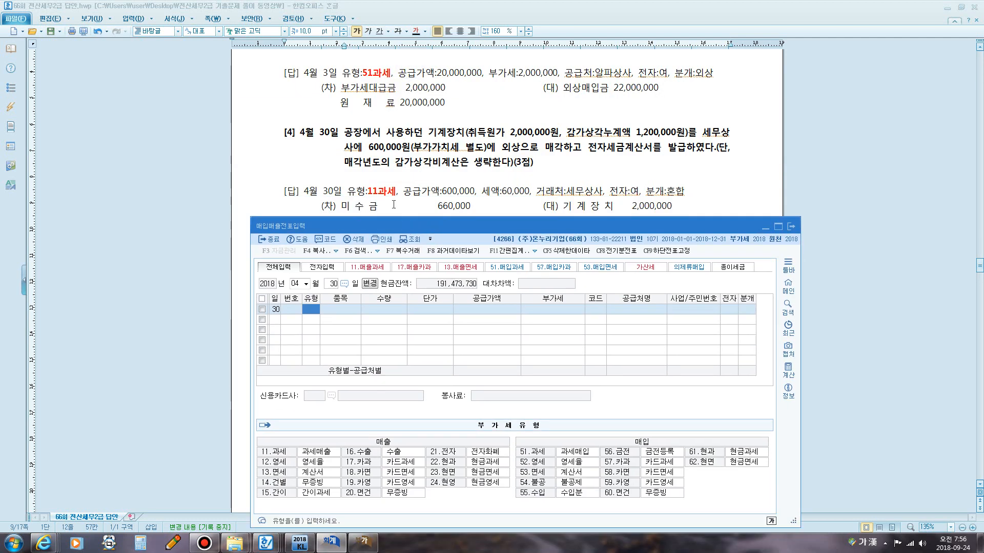
key("F12")
mouse_move(363, 152)
left_mouse_down()
mouse_move(384, 138)
mouse_move(408, 143)
mouse_move(396, 154)
mouse_move(362, 152)
left_mouse_up()
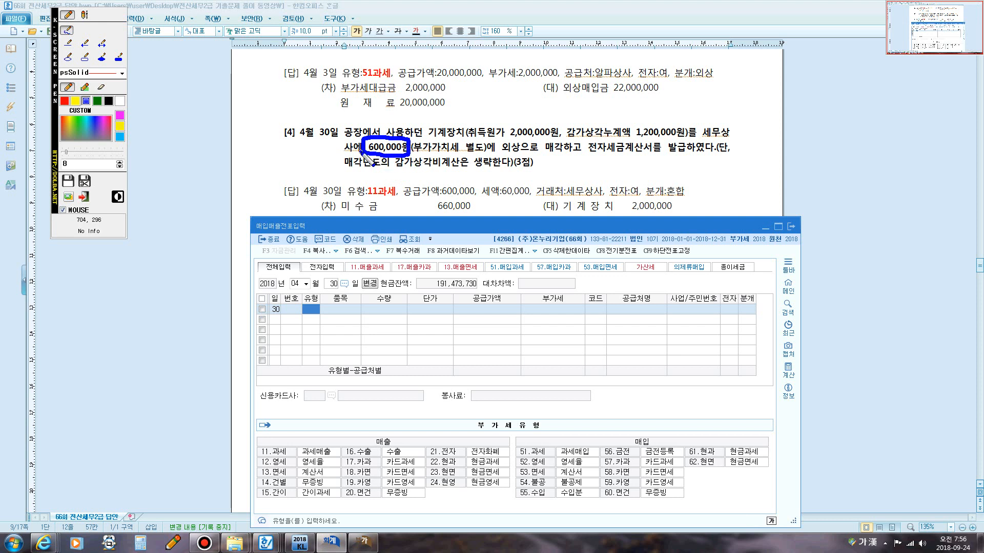
left_click_drag(585, 152, 681, 156)
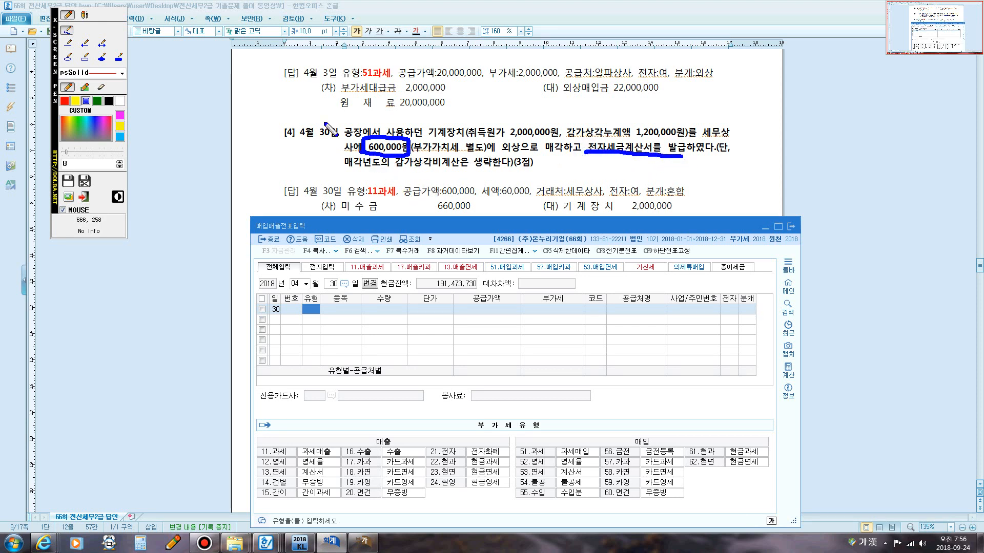
left_click(85, 15)
left_click(366, 170)
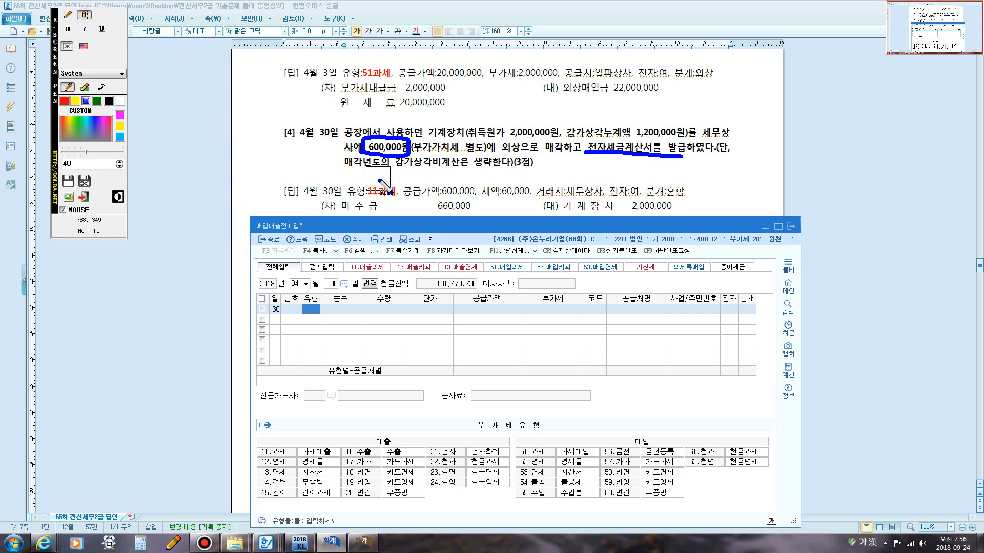
type("매출+")
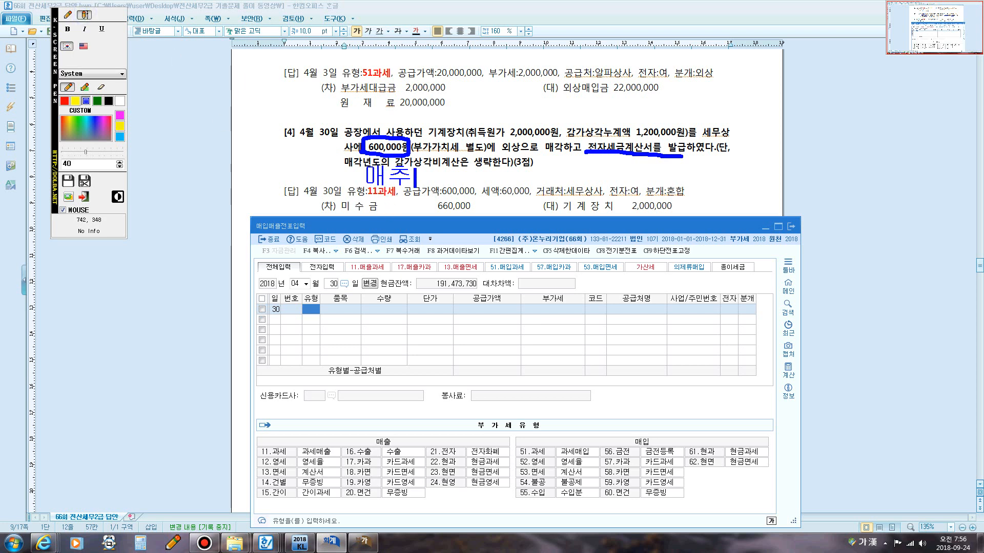
type("세금계산")
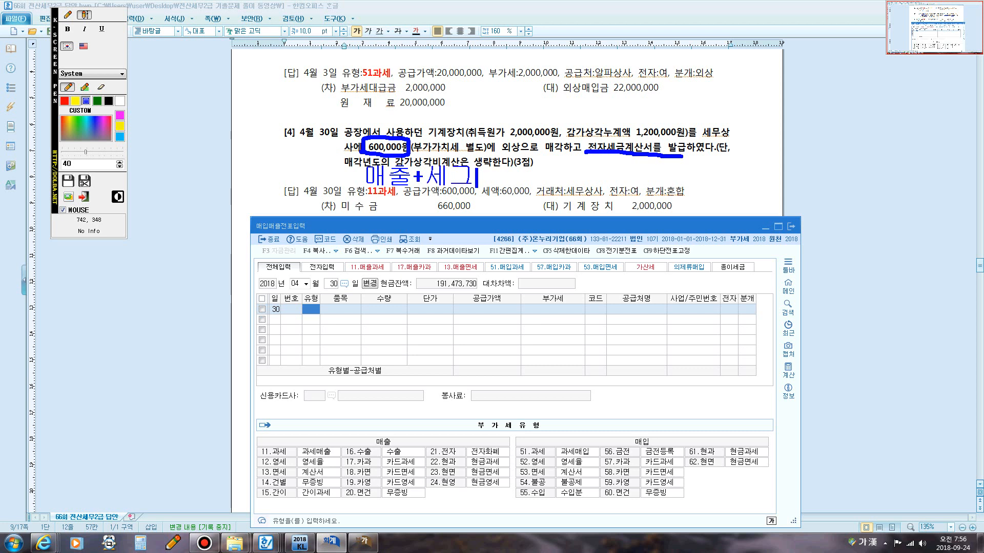
type("서")
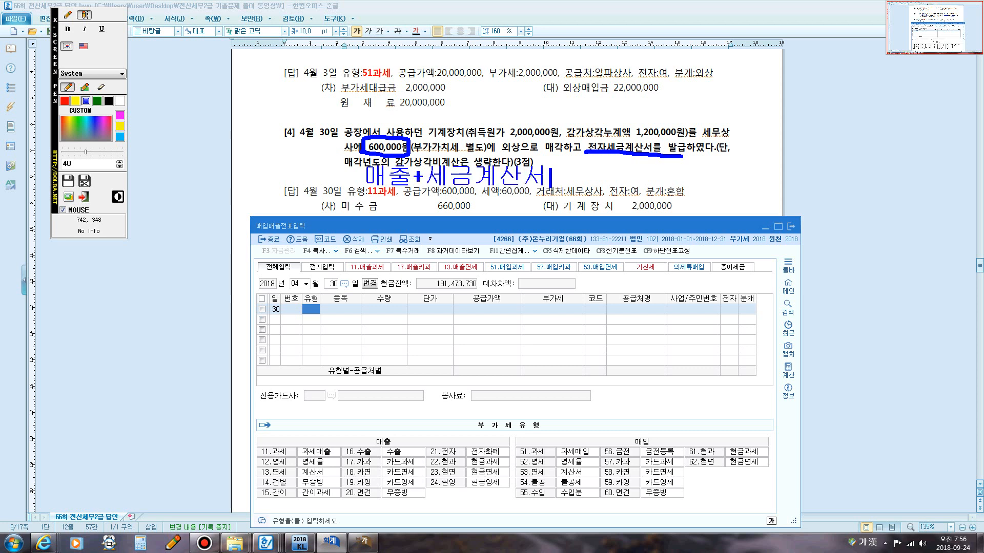
type(": 11고과세")
key("Escape")
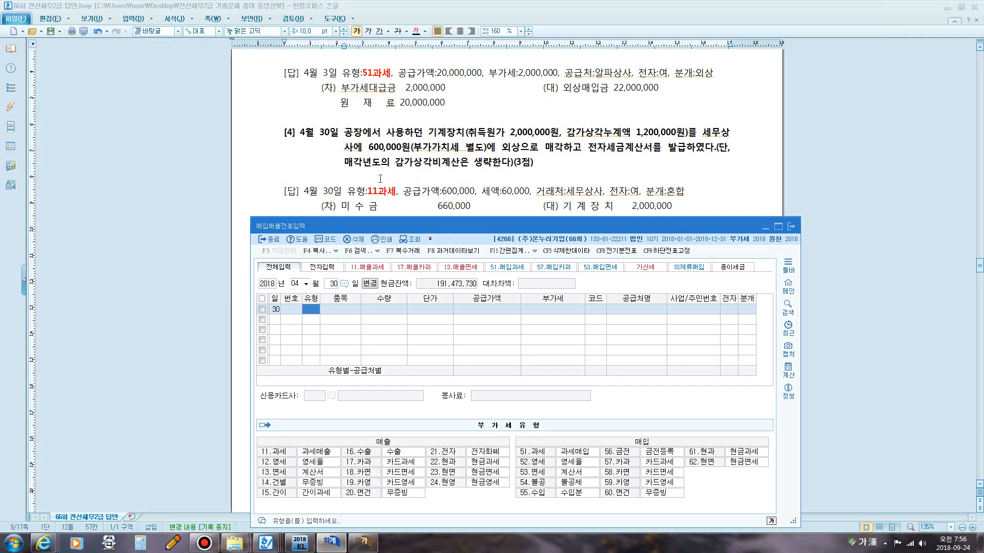
Start an April 30 line with type 11 과세 and a supply value of 600,000.
left_click_drag(473, 227, 499, 94)
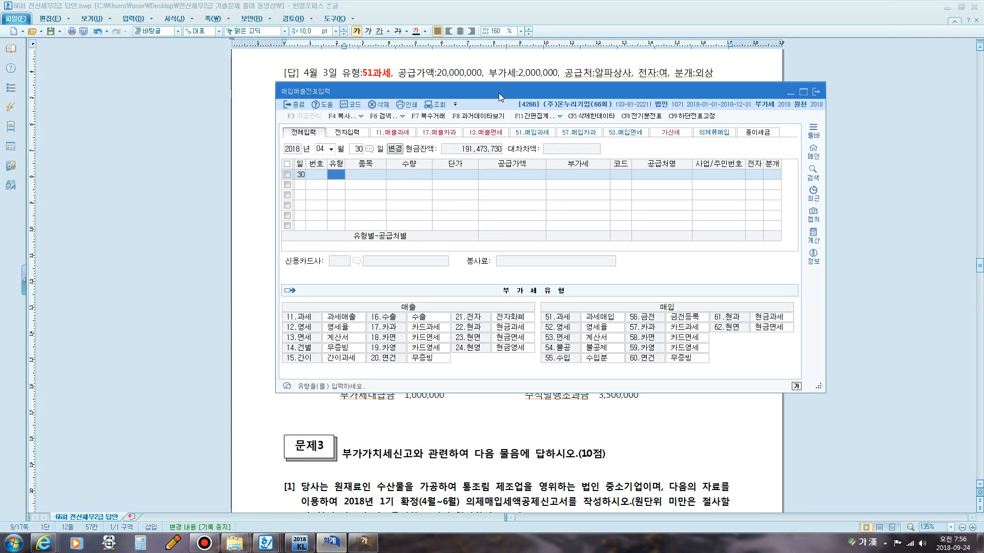
type("11")
key("Return")
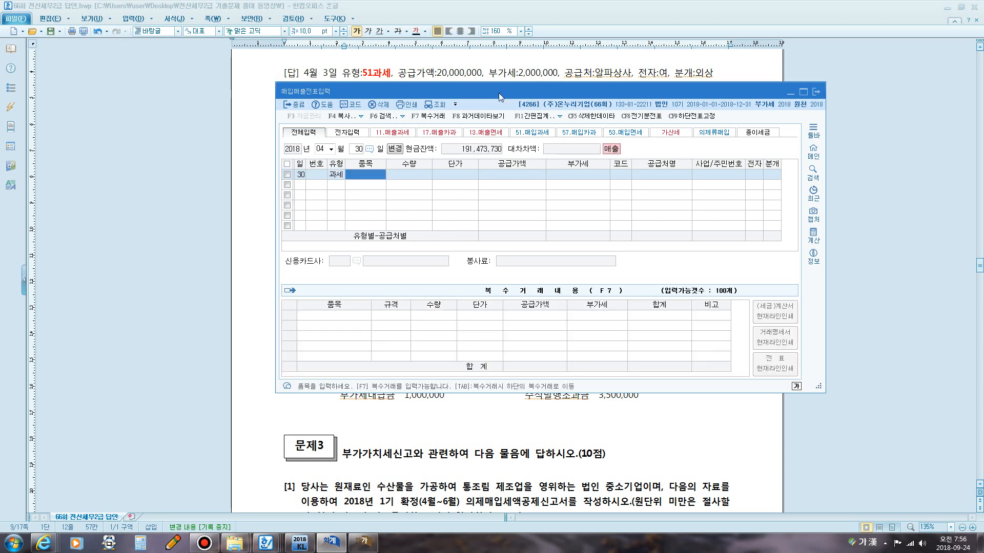
key("Return")
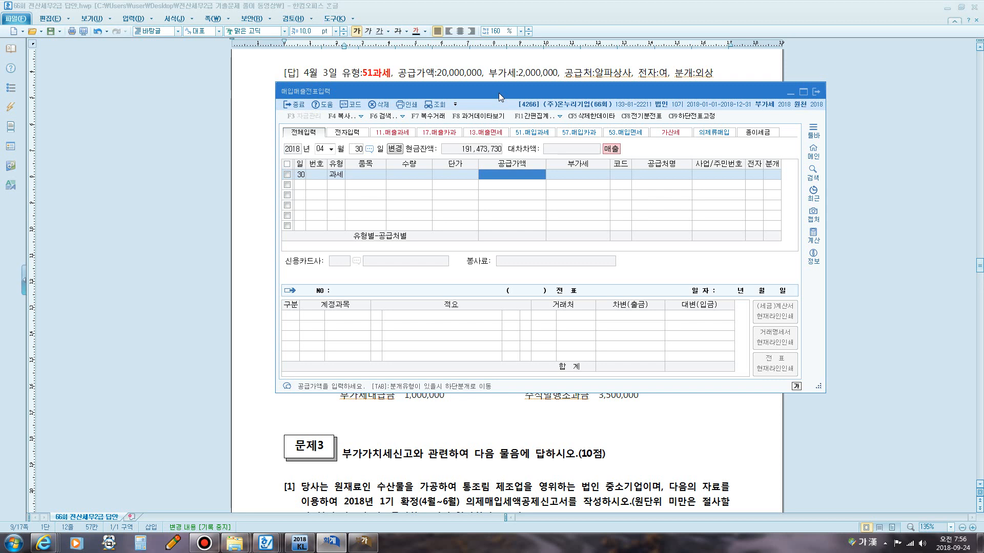
type("0")
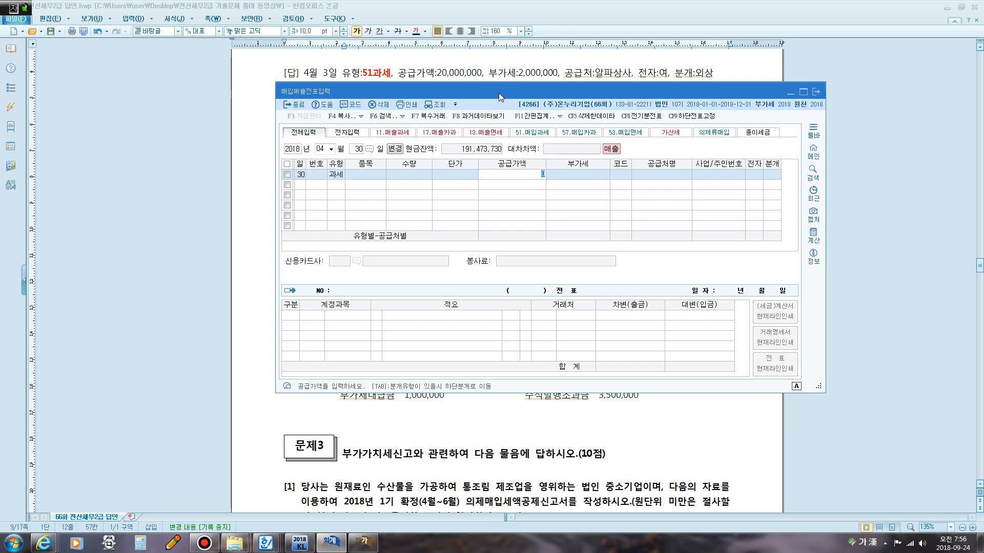
type("600")
type("000")
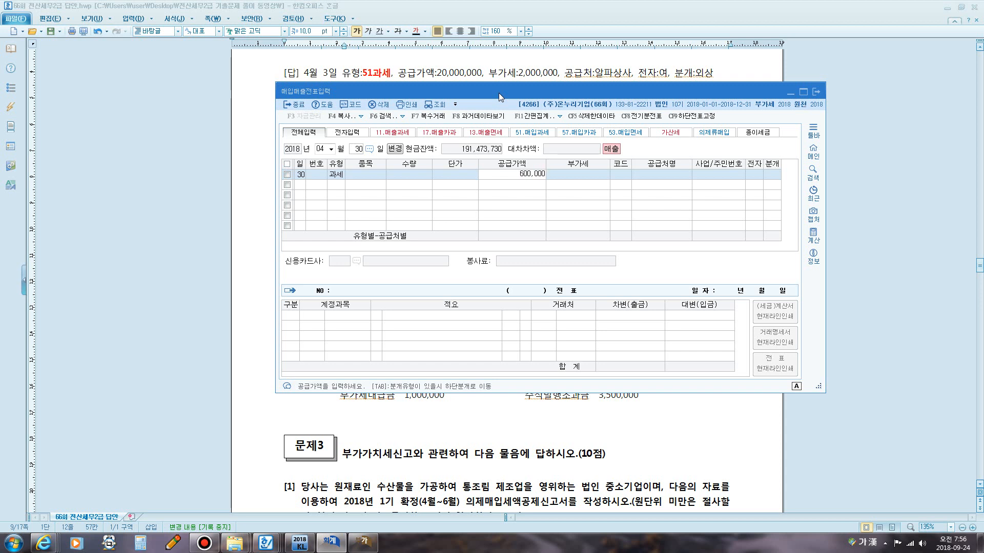
key("Return")
key("Return")
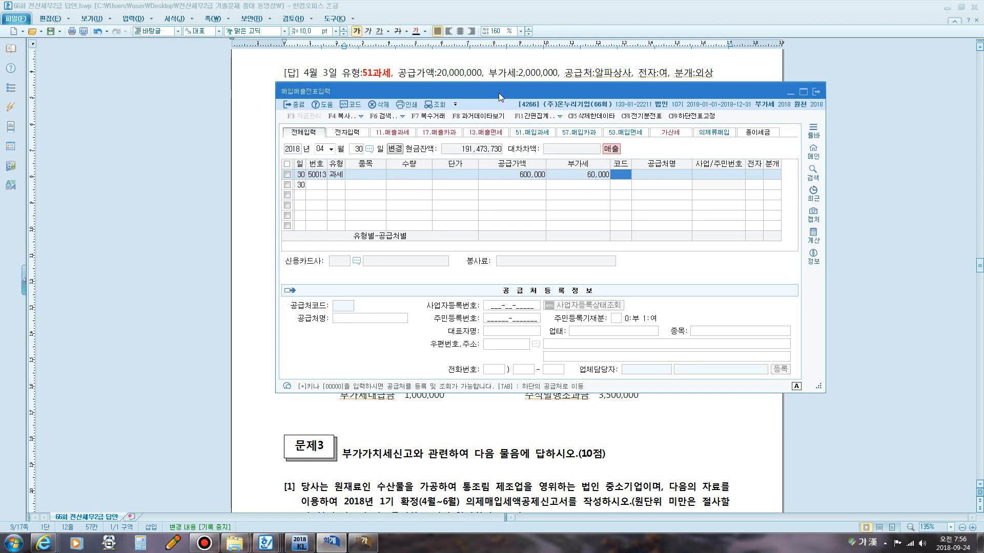
Look up and select 세무상사 as the customer for the April 30 line.
type("세무")
key("Return")
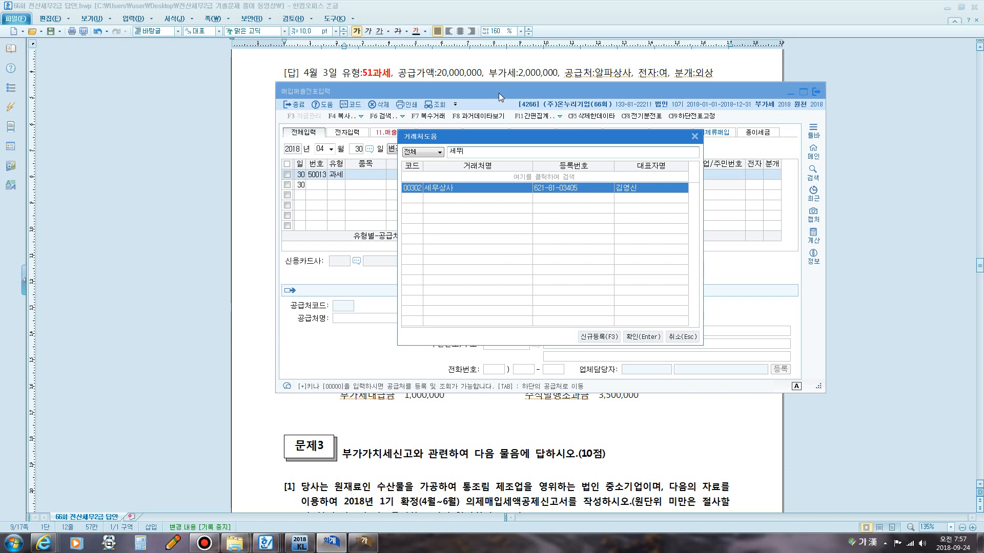
key("Return")
key("Return")
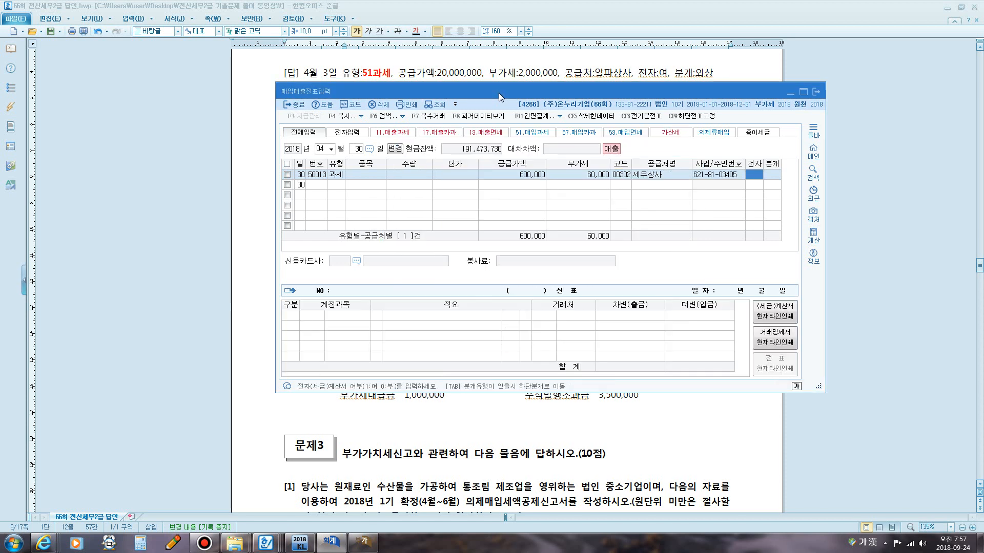
Mark the line as an electronic invoice and set the journal type to 혼합 (3).
type("1")
key("Return")
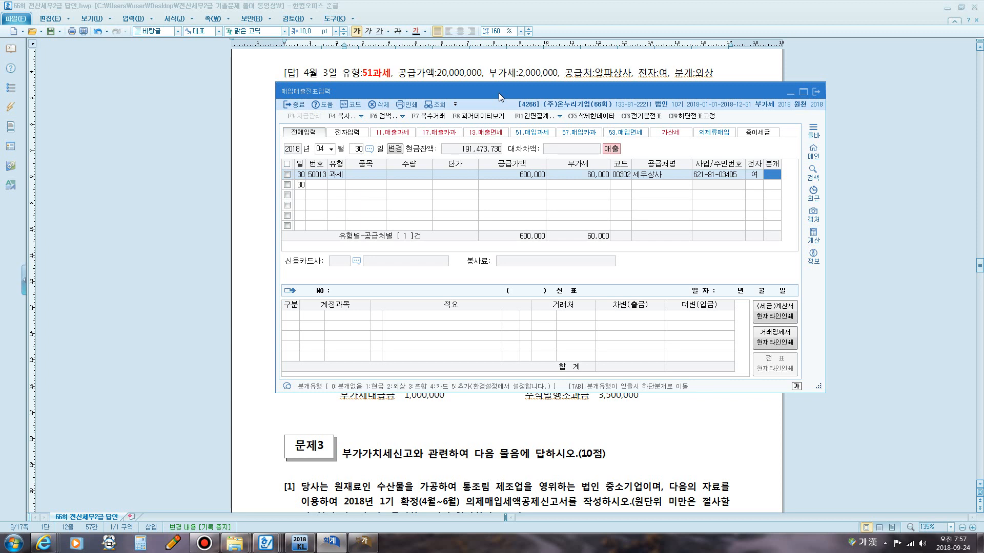
type("3")
key("Return")
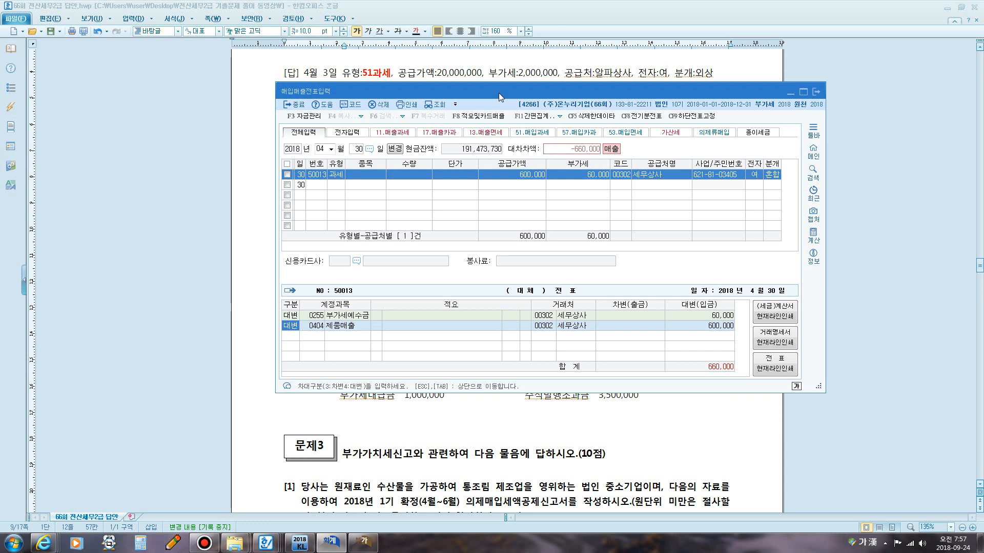
Change the second credit line's account from 제품매출 to 0206 기계장치.
key("Return")
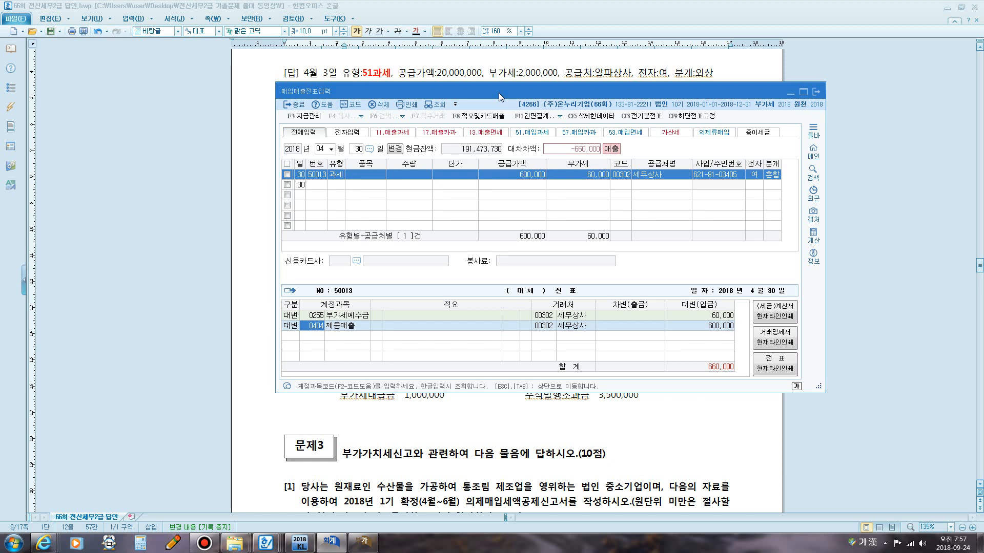
type("기계")
key("Return")
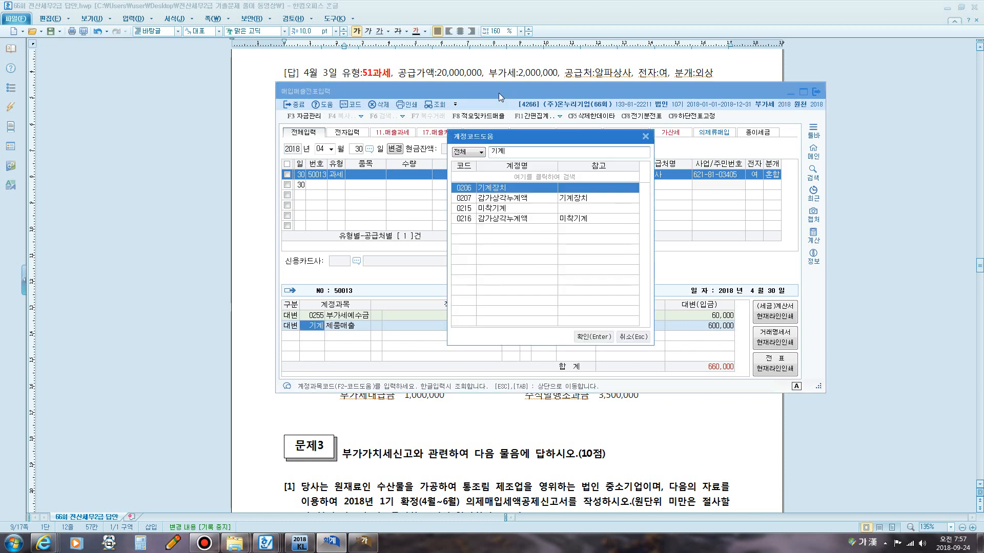
key("Return")
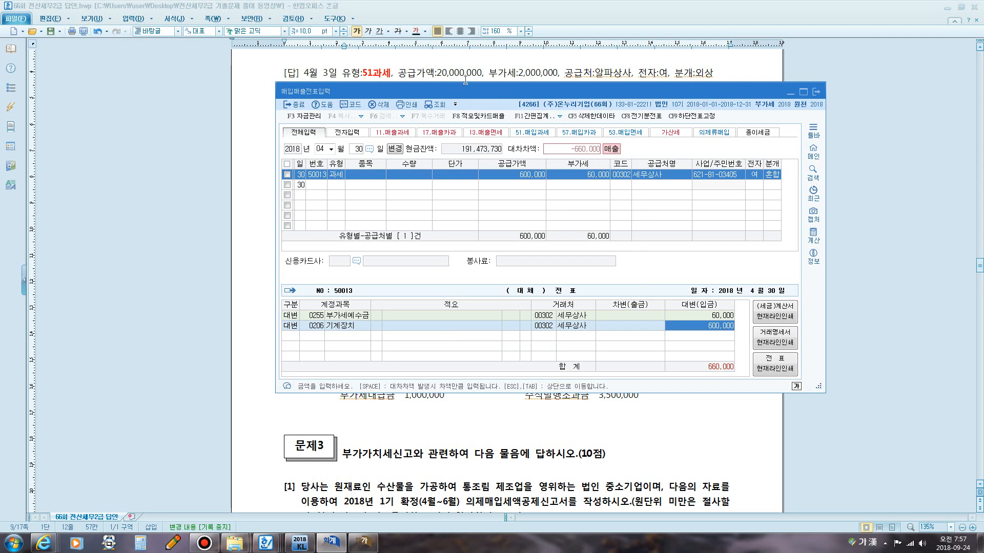
left_click_drag(480, 92, 442, 185)
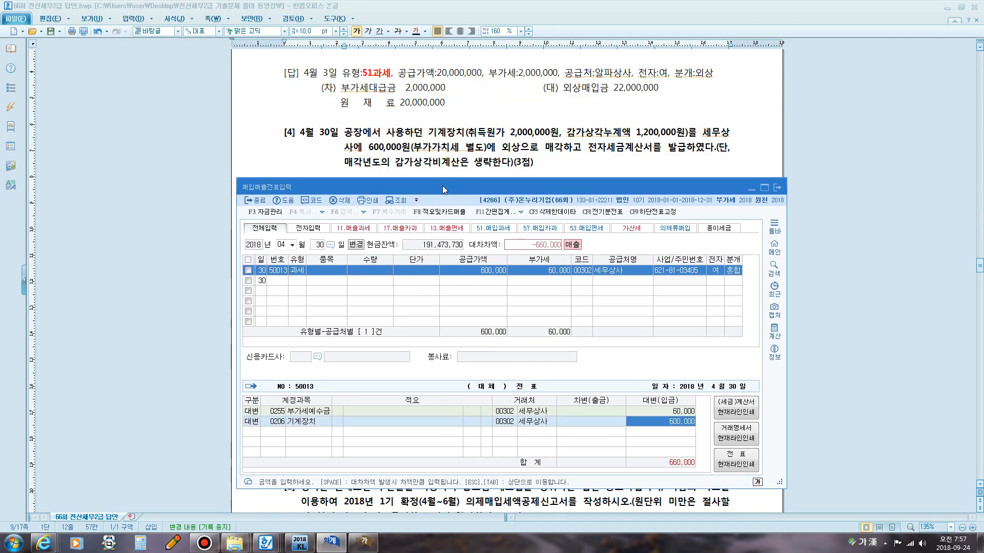
key("ctrl+F12")
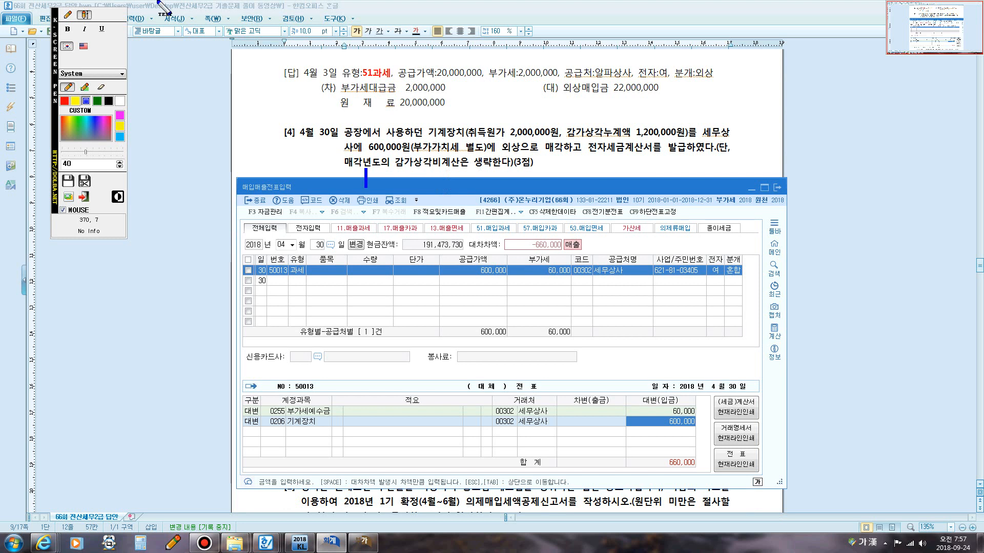
left_click(67, 14)
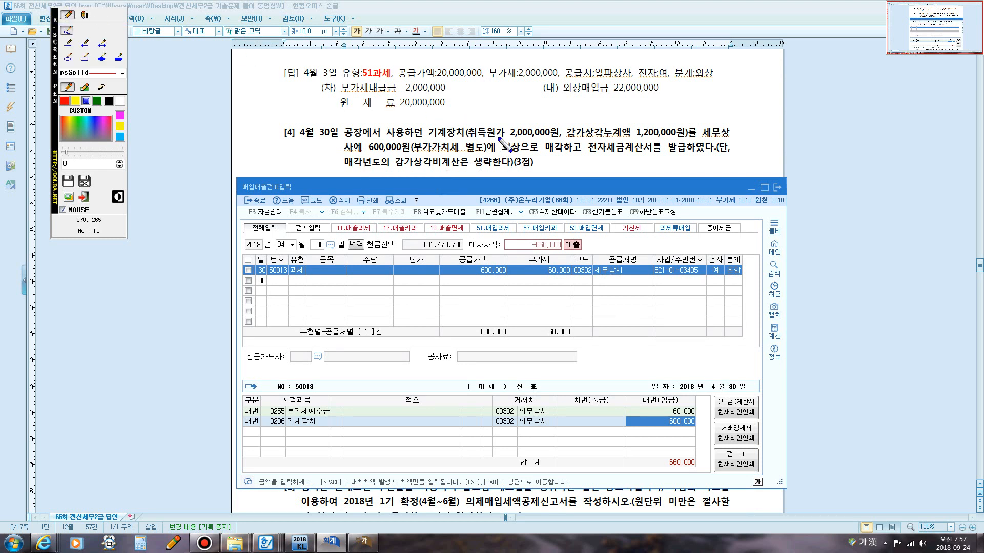
mouse_move(500, 137)
left_mouse_down()
mouse_move(512, 123)
mouse_move(571, 129)
mouse_move(500, 138)
left_mouse_up()
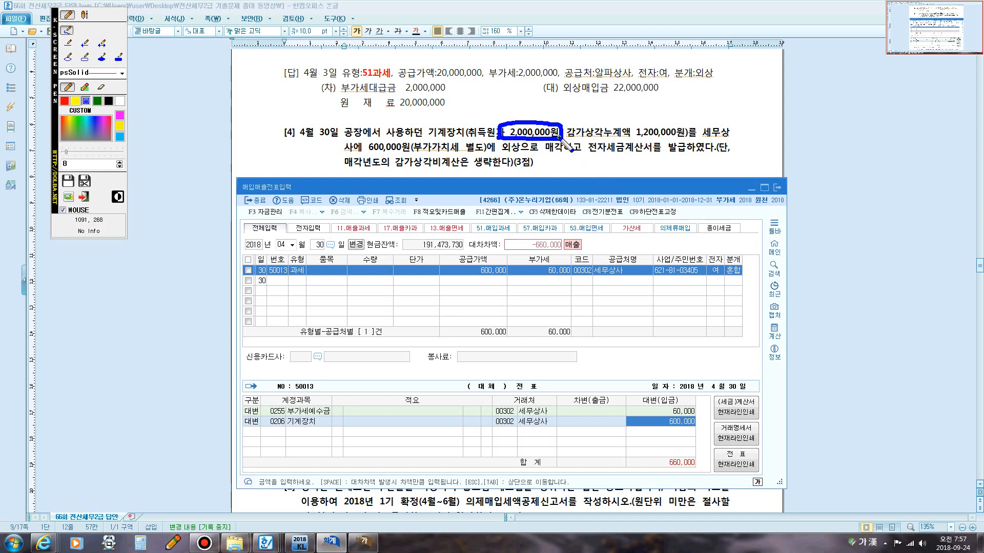
mouse_move(561, 138)
left_mouse_down()
mouse_move(615, 170)
mouse_move(744, 289)
mouse_move(720, 298)
left_mouse_up()
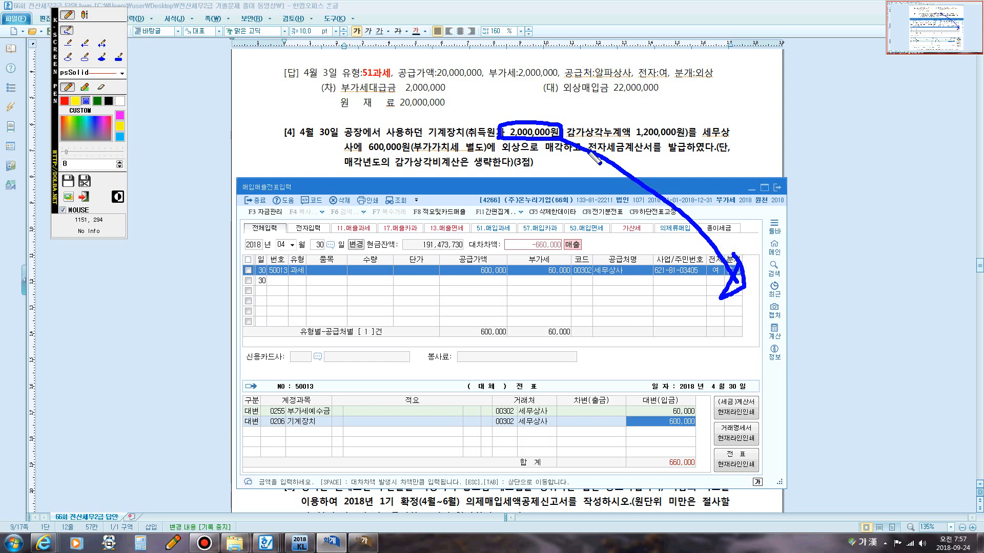
left_click_drag(561, 139, 689, 145)
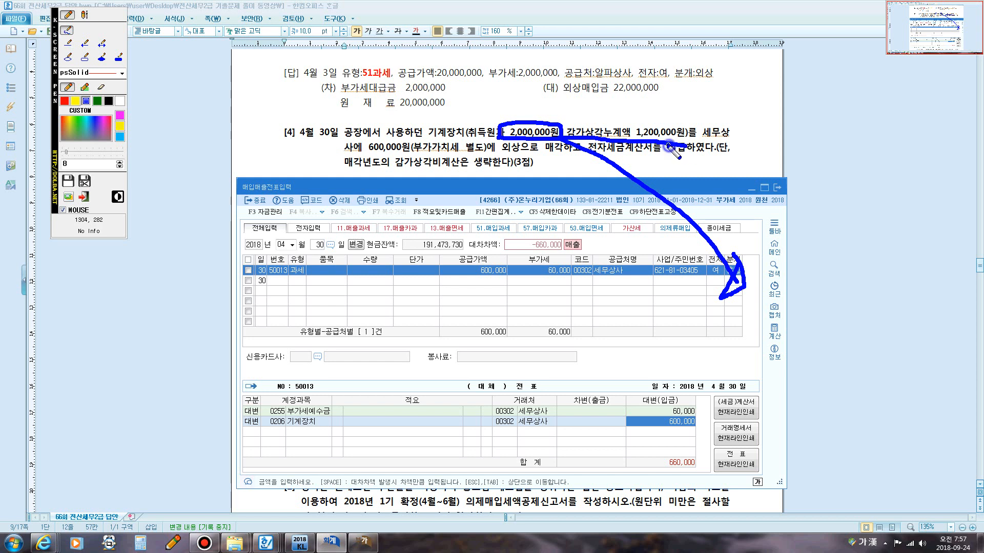
mouse_move(668, 148)
left_mouse_down()
mouse_move(448, 218)
mouse_move(410, 297)
mouse_move(397, 279)
mouse_move(425, 308)
mouse_move(405, 271)
left_mouse_up()
key("Escape")
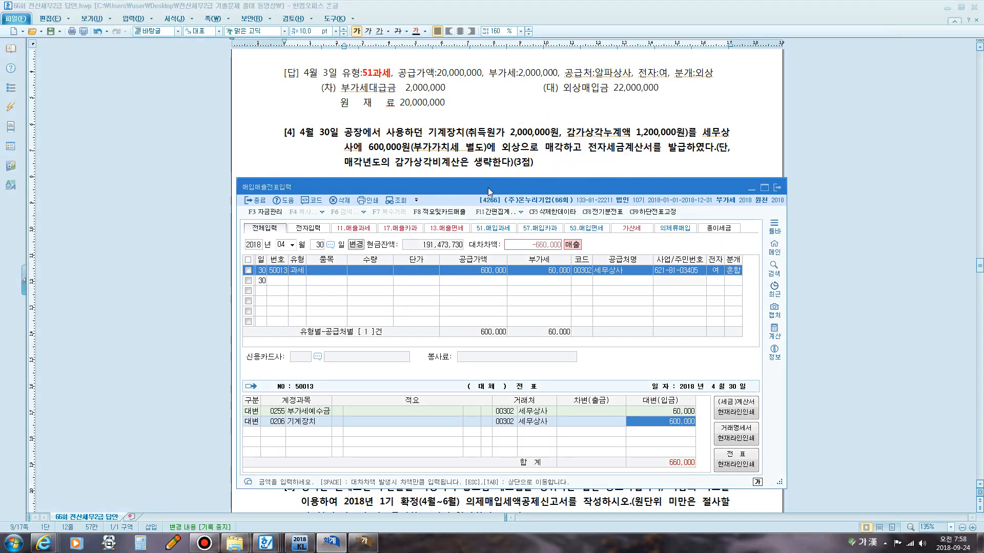
left_click_drag(490, 181, 497, 70)
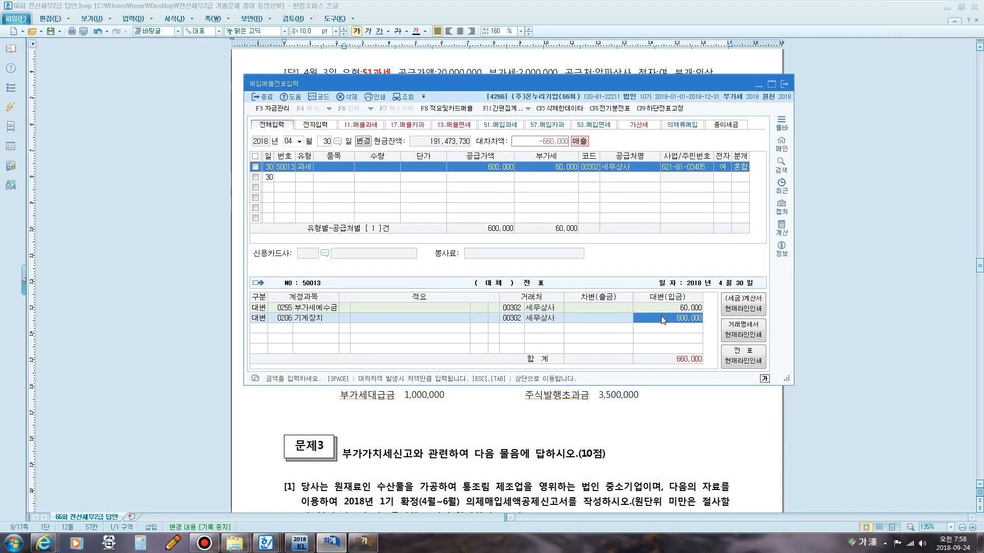
Set the 기계장치 credit amount to 2,000,000 and add a debit line with account 0207 감가상각누계액.
type("2000000")
key("Return")
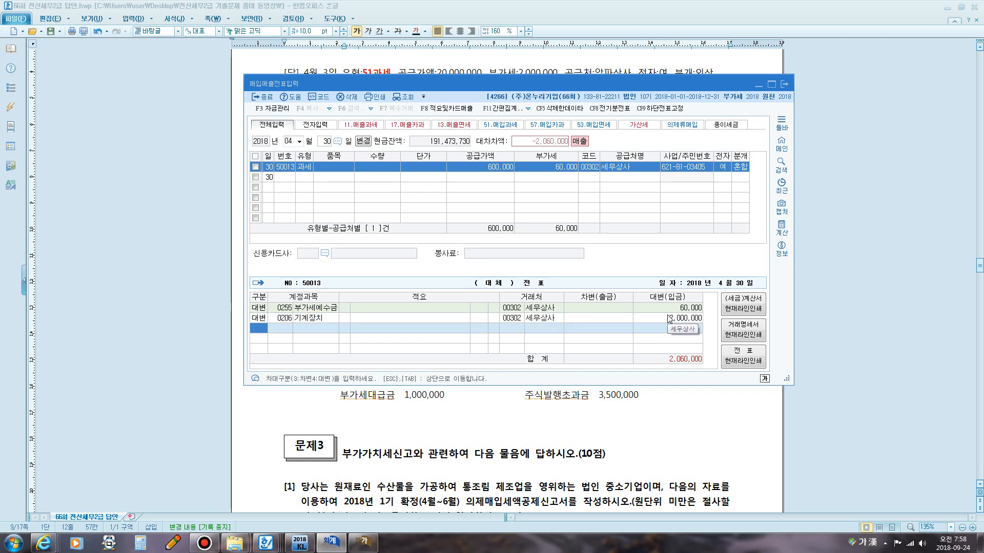
type("3")
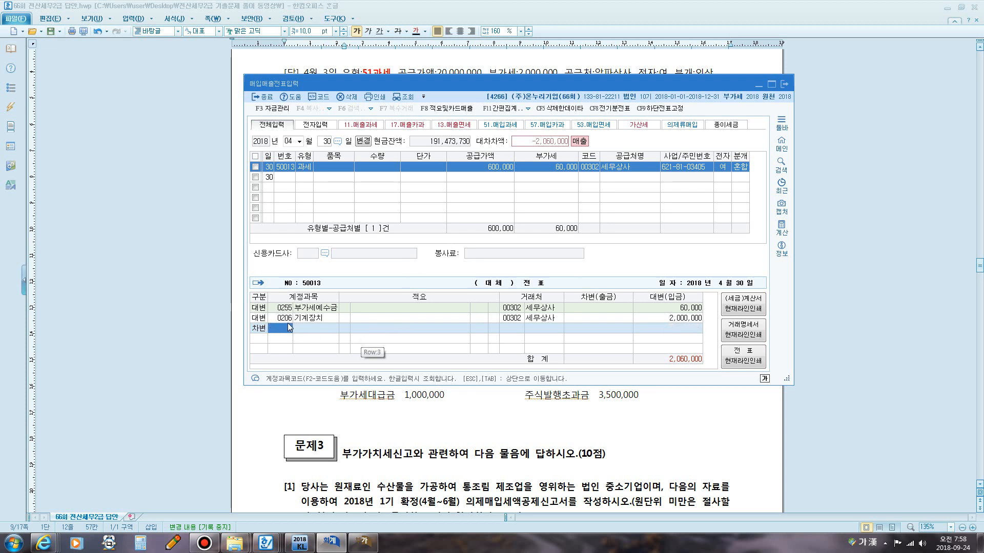
type("207")
key("Return")
key("Return")
key("Return")
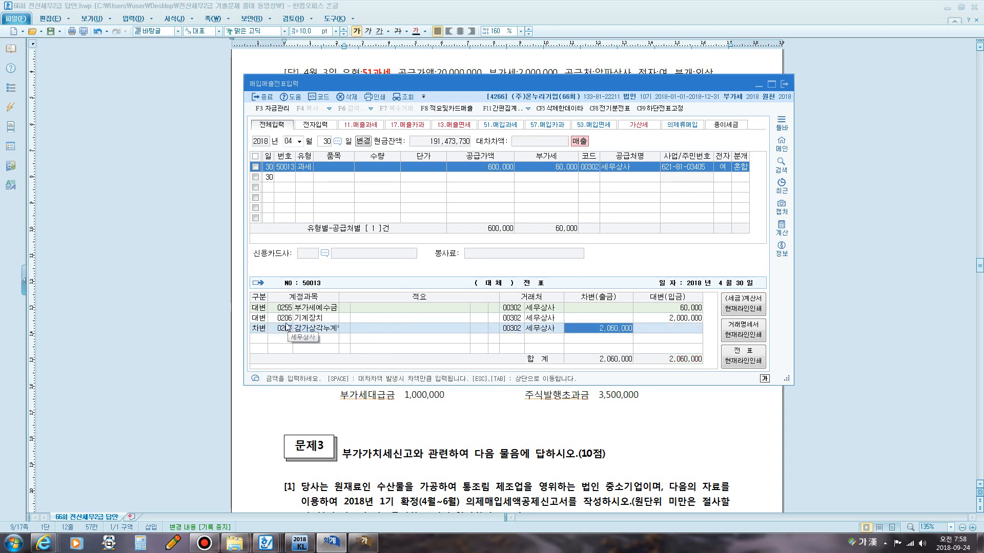
Enter 1,200,000 as the debit amount on the 0207 감가상각누계액 line.
left_click(285, 327)
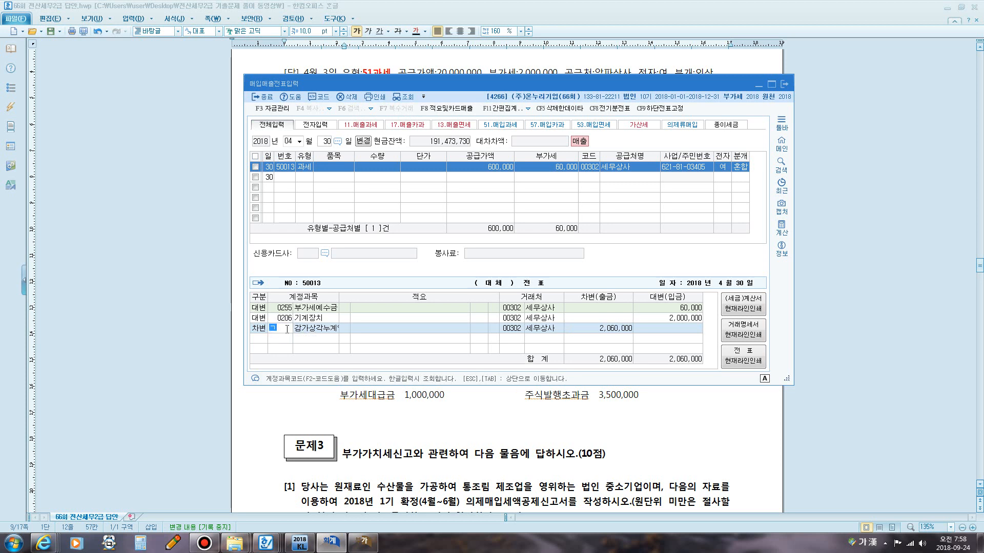
type("감가")
key("Return")
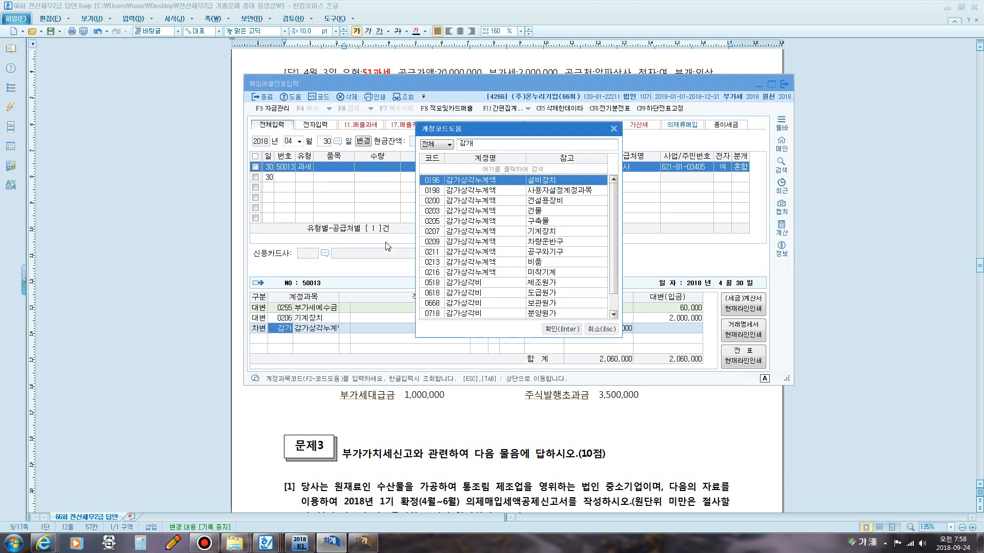
key("F12")
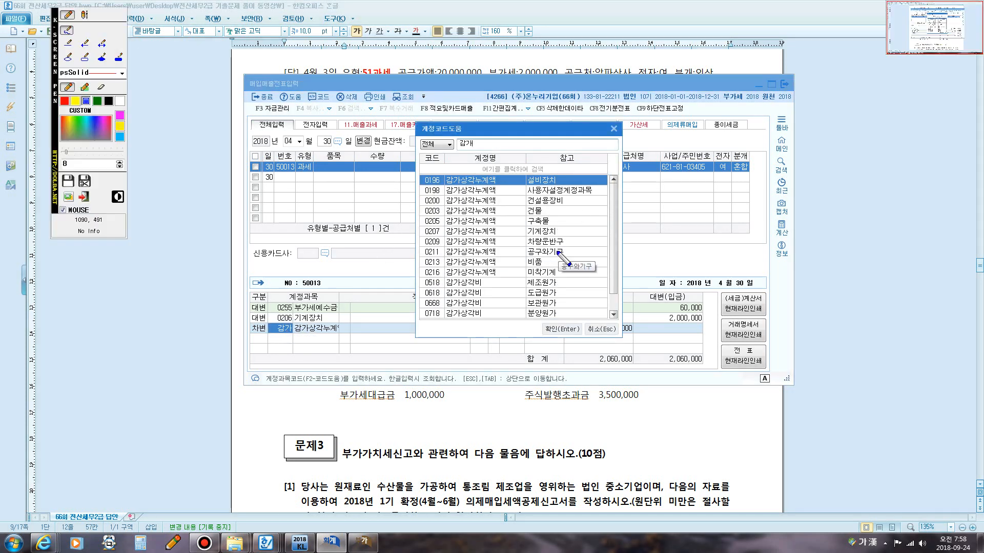
left_click_drag(528, 235, 558, 233)
mouse_move(446, 238)
left_mouse_down()
mouse_move(417, 246)
mouse_move(431, 221)
mouse_move(456, 233)
mouse_move(458, 252)
left_mouse_up()
key("F12")
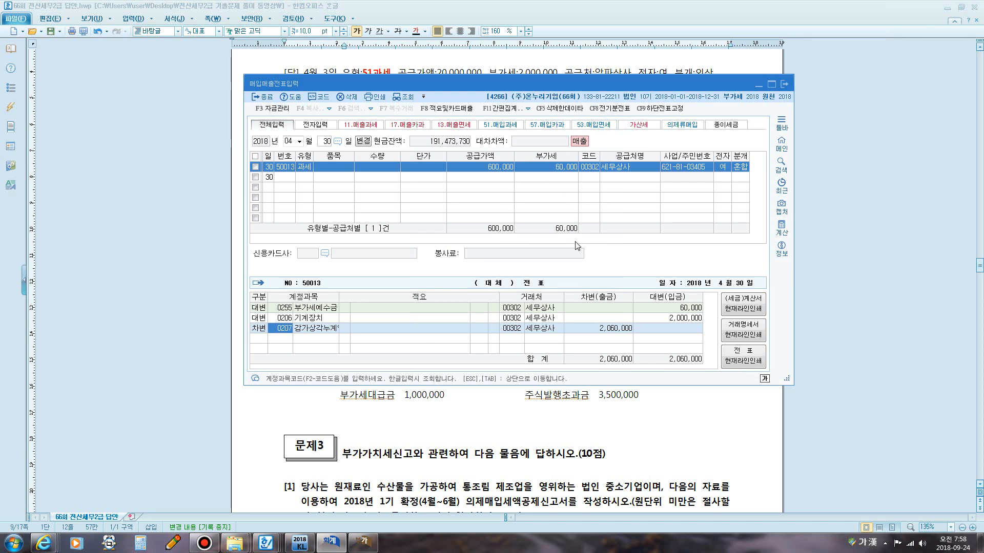
left_click(616, 328)
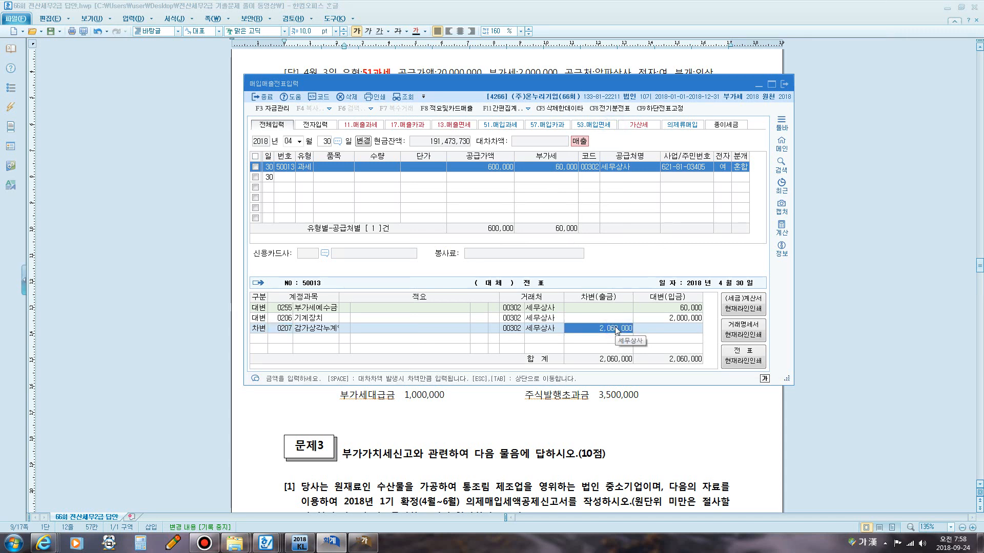
type("12")
key("Return")
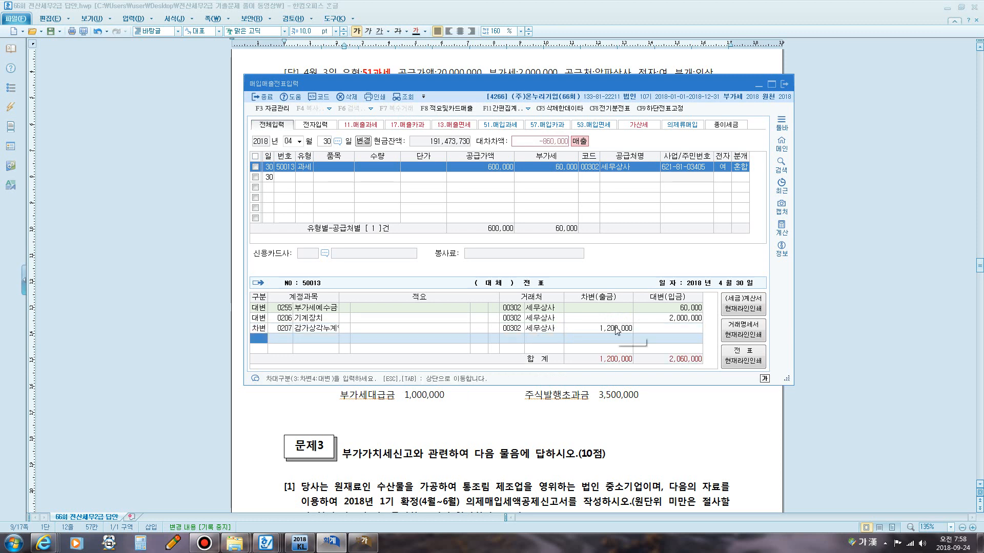
Add a debit line for account 0120 미수금 with an amount of 660,000.
type("3")
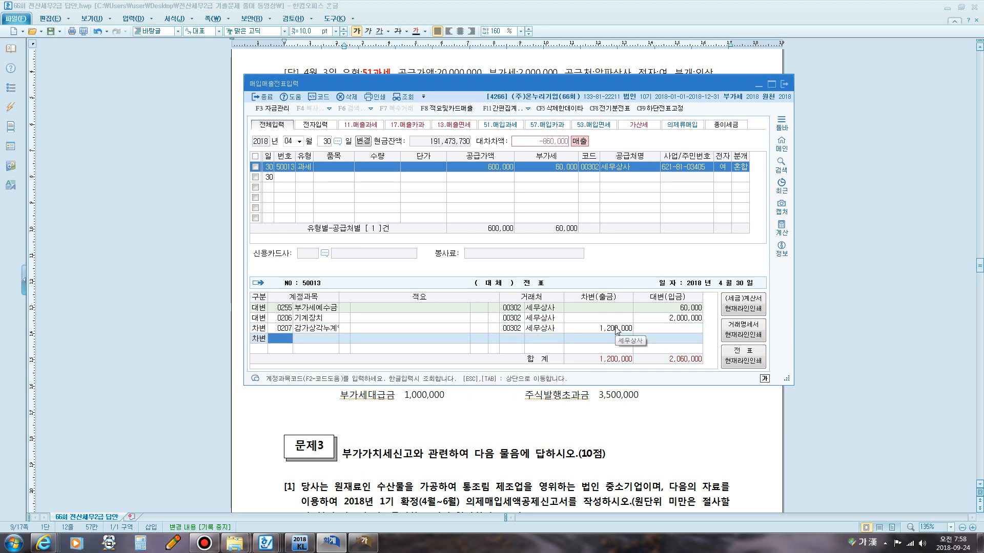
key("ctrl+1")
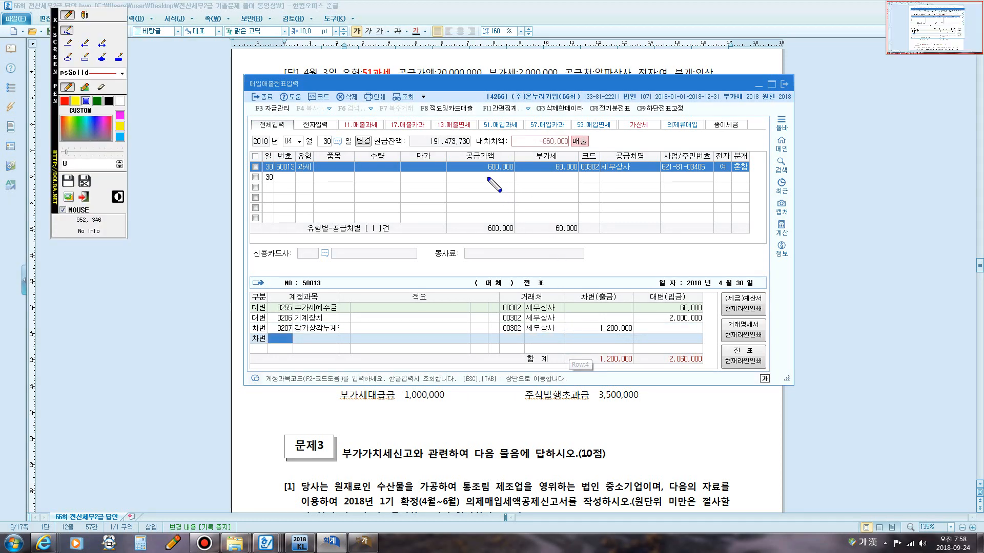
mouse_move(450, 173)
left_mouse_down()
mouse_move(577, 180)
mouse_move(583, 165)
mouse_move(449, 157)
mouse_move(444, 172)
left_mouse_up()
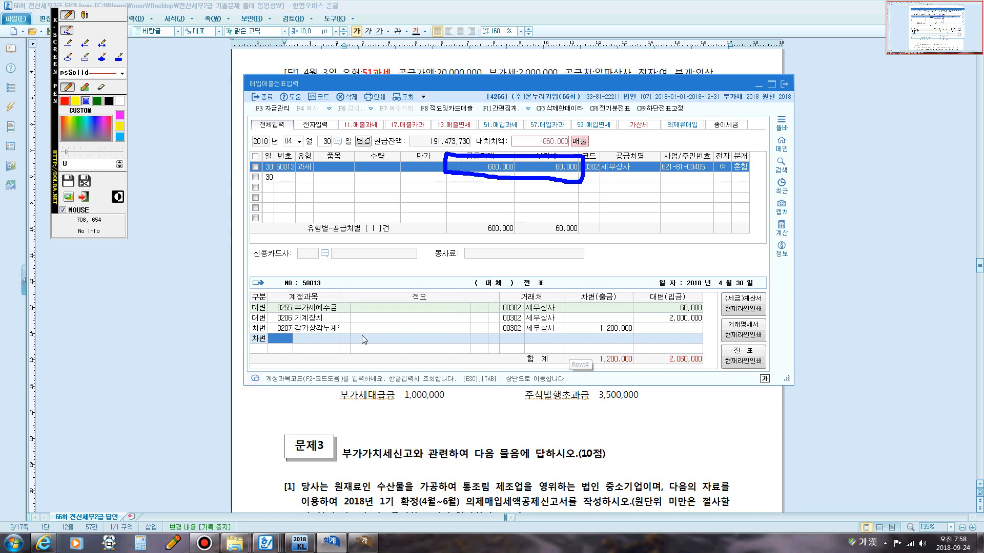
key("Escape")
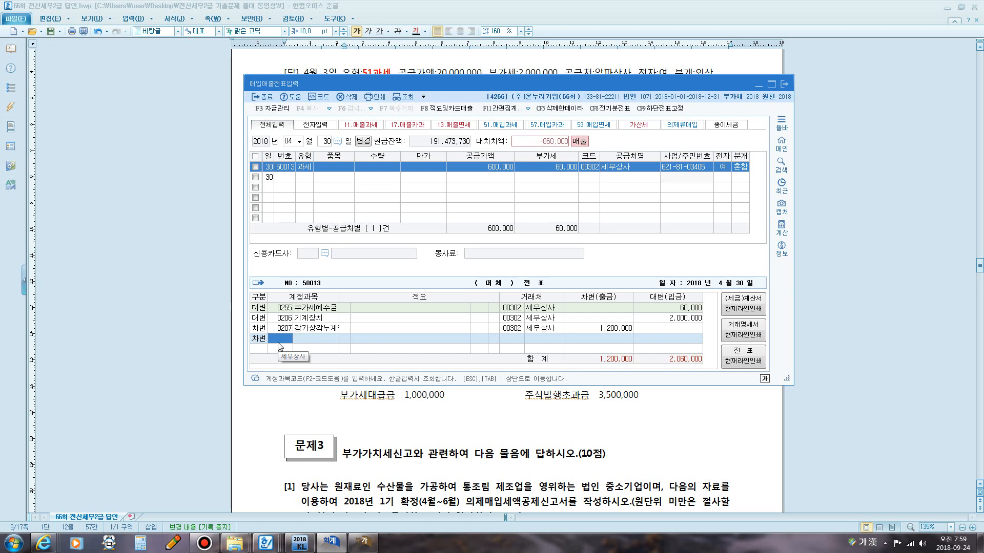
type("미수")
key("Return")
key("Down")
key("Down")
key("Down")
key("Down")
key("Down")
key("Down")
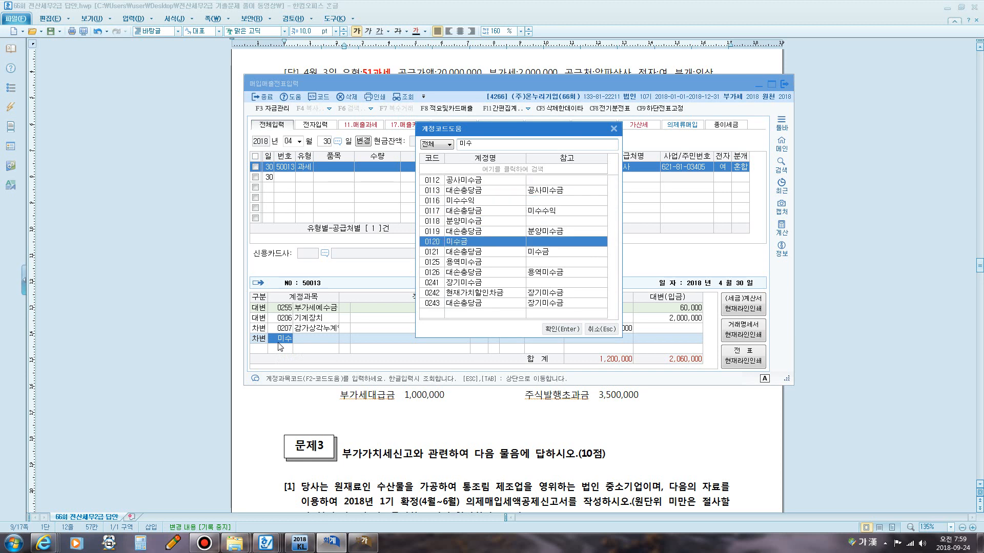
key("Return")
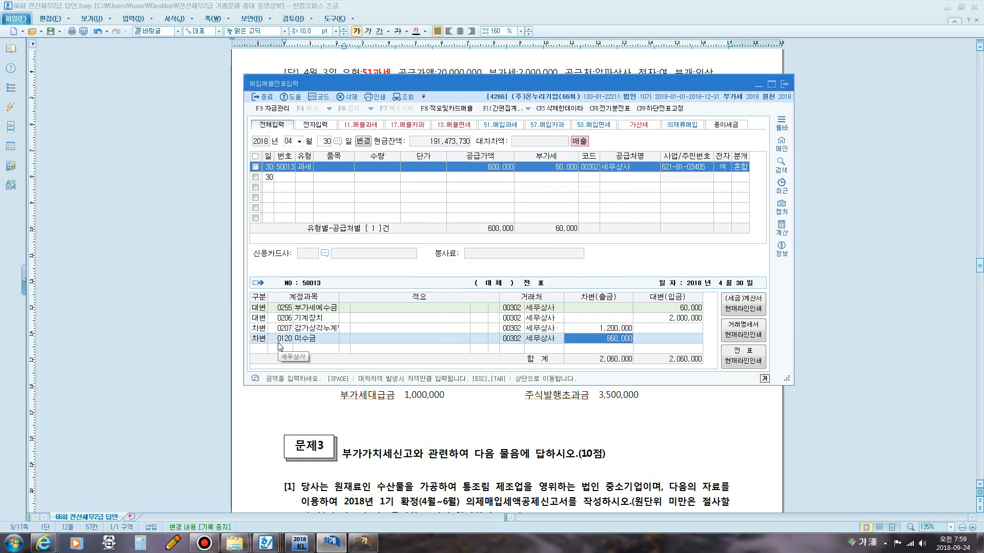
type("6")
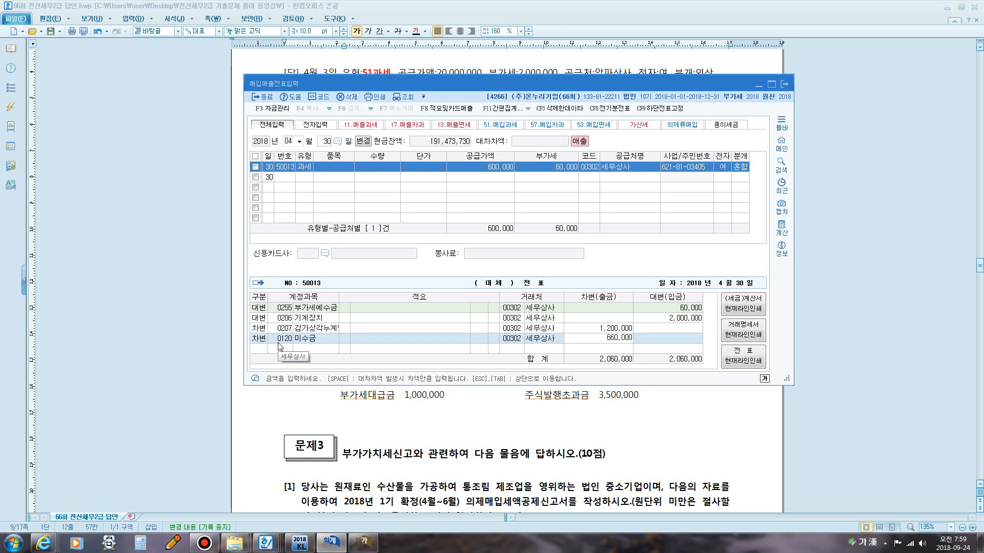
type("60,000")
key("Return")
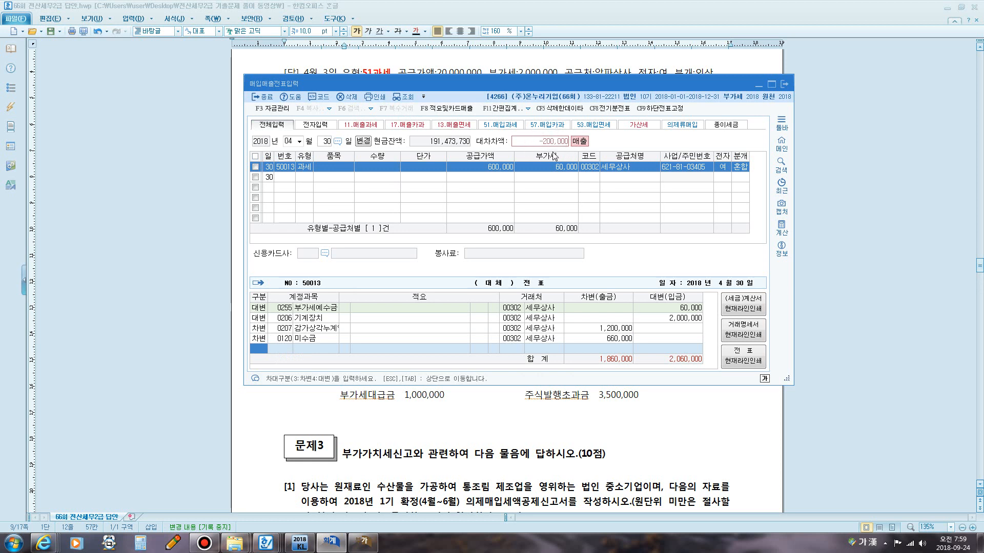
Add a debit line for account 0970 유형자산처분손실 with 200,000 and complete the April 30 entry.
type("3")
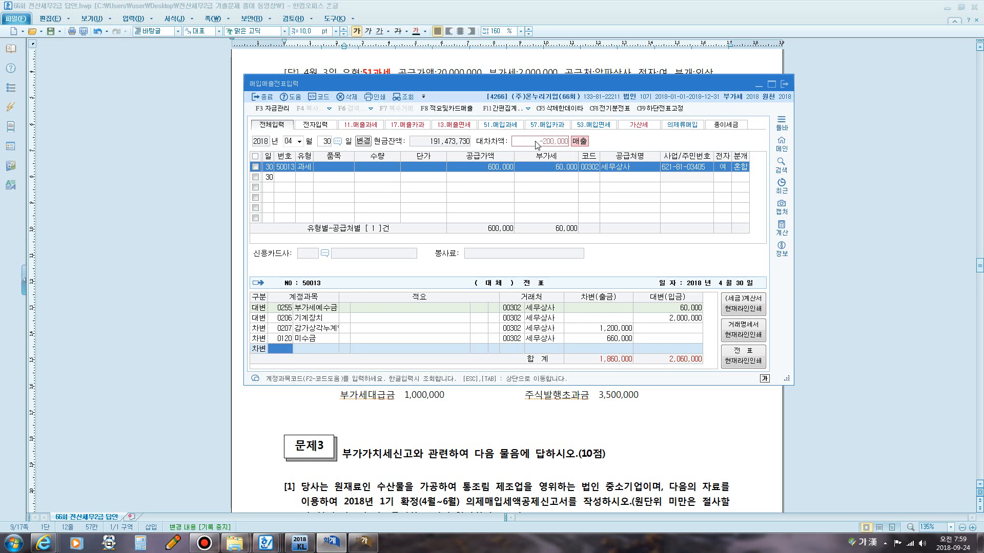
type("유형")
key("Return")
key("Down")
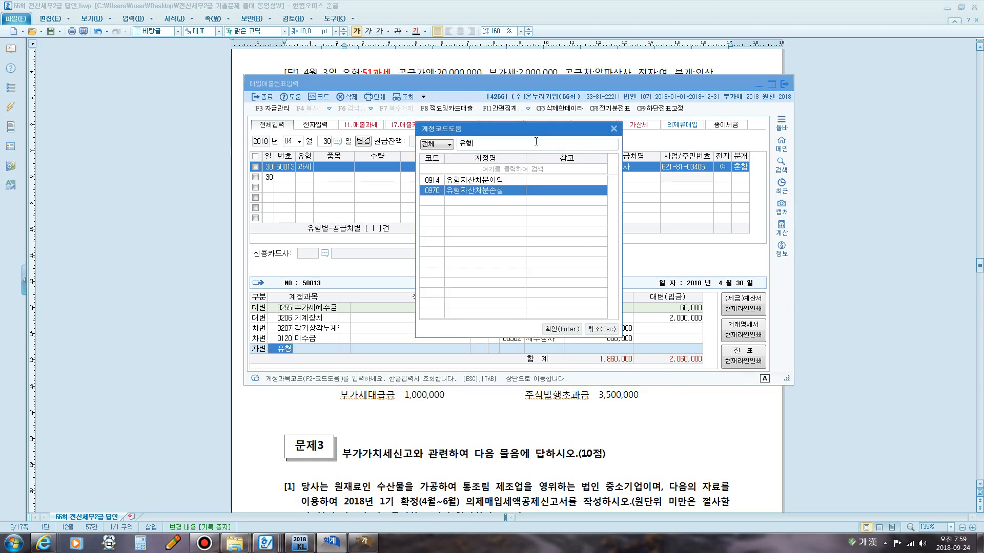
key("Return")
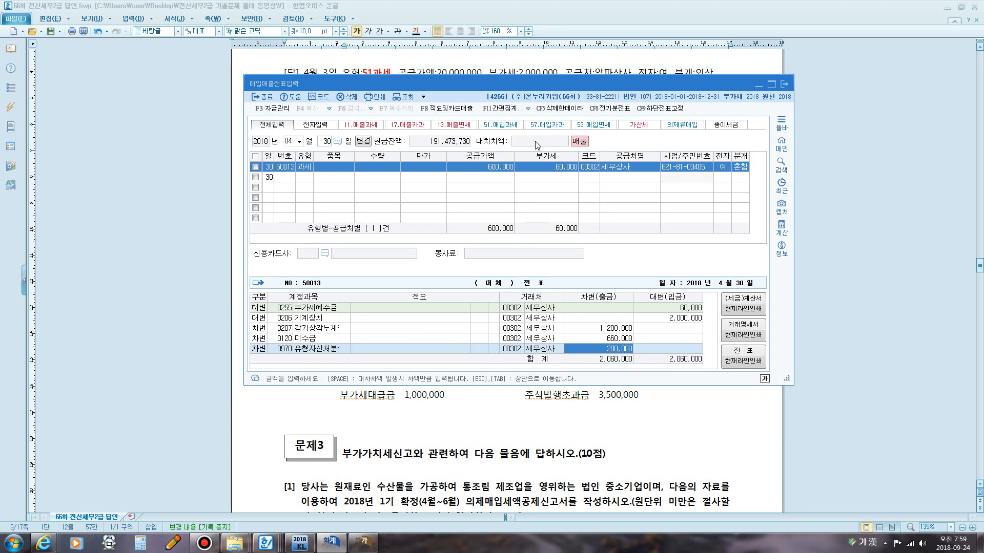
key("Return")
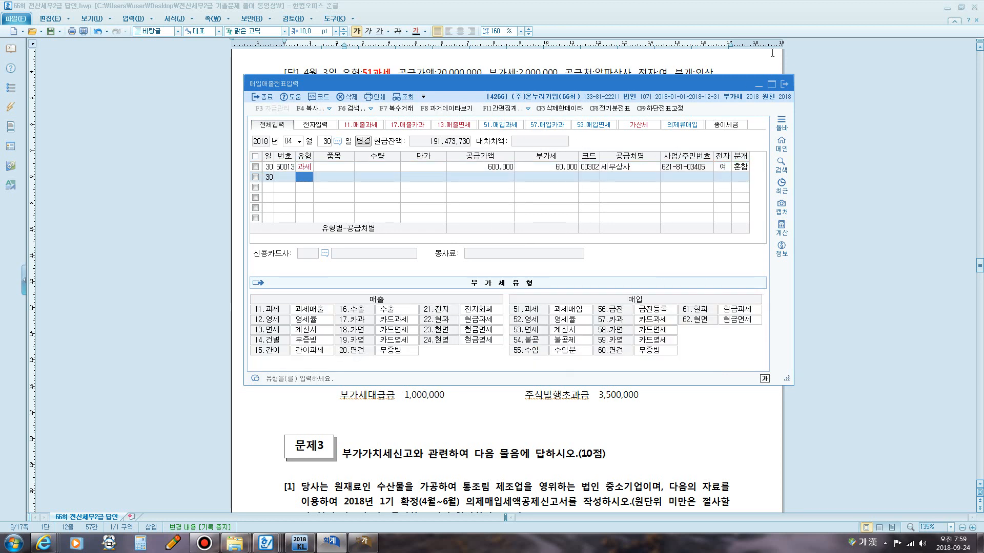
Switch to the 부가가치세신고서 window and refresh the April 1 – June 30, 2018 return.
left_click(759, 54)
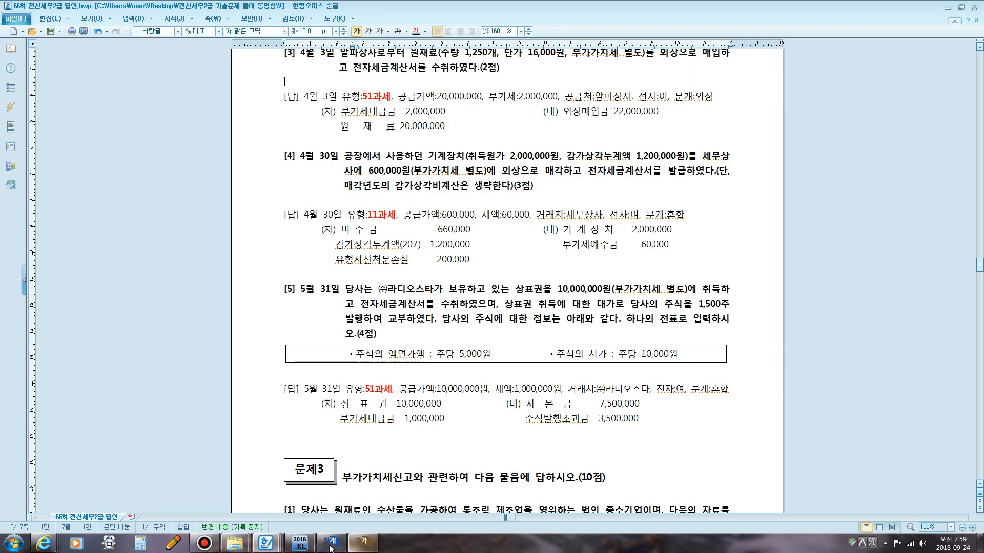
left_click(369, 546)
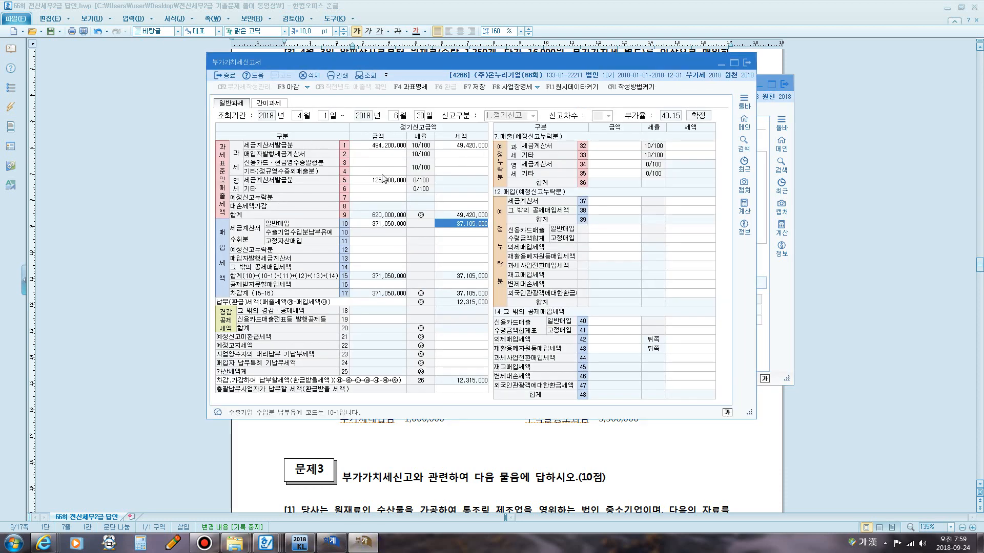
key("F12")
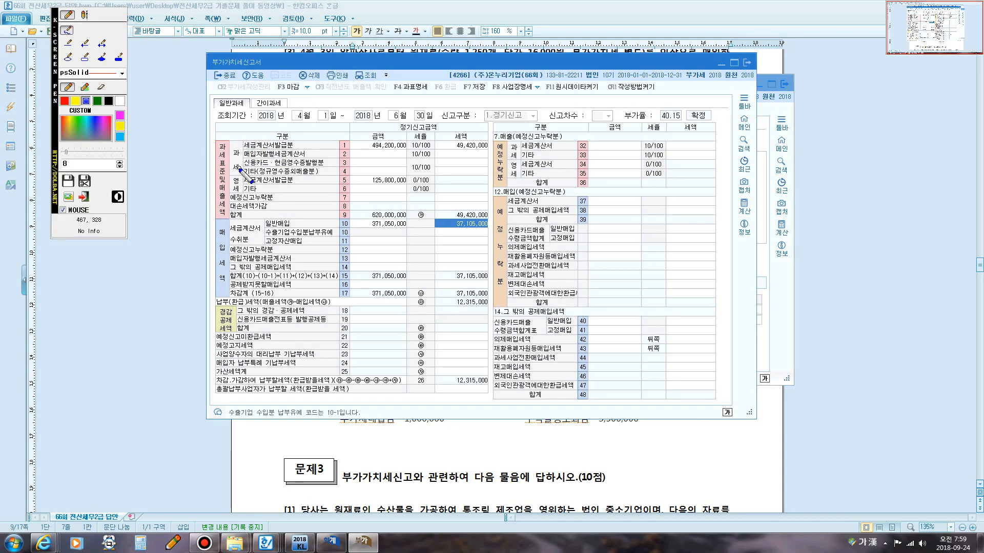
mouse_move(239, 168)
left_mouse_down()
mouse_move(237, 180)
mouse_move(234, 146)
mouse_move(242, 171)
mouse_move(353, 144)
left_mouse_up()
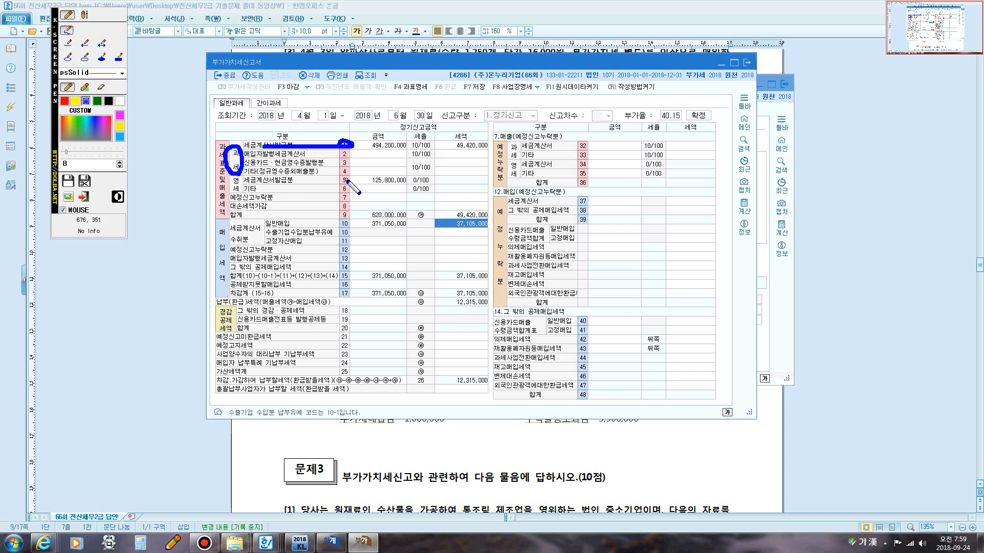
key("Escape")
left_click(379, 145)
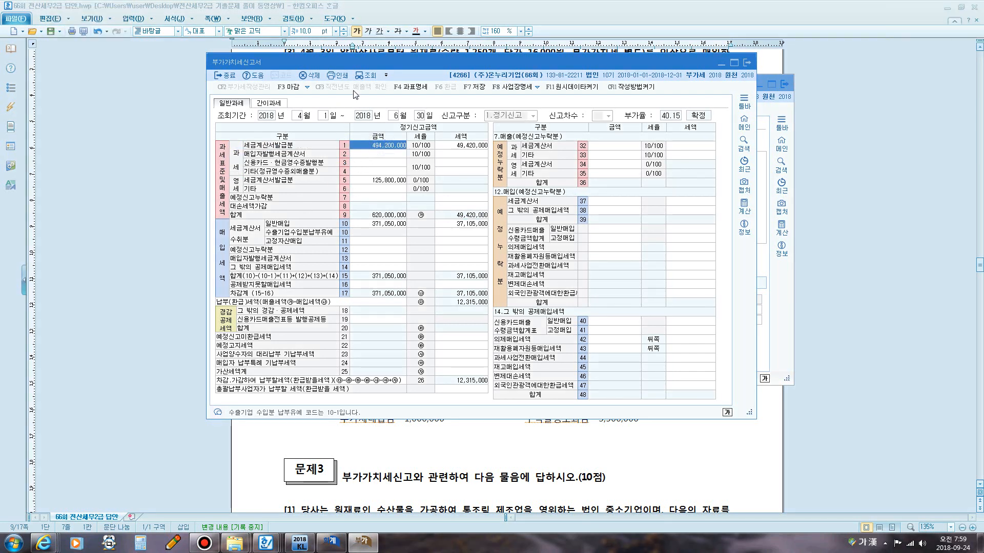
left_click(367, 76)
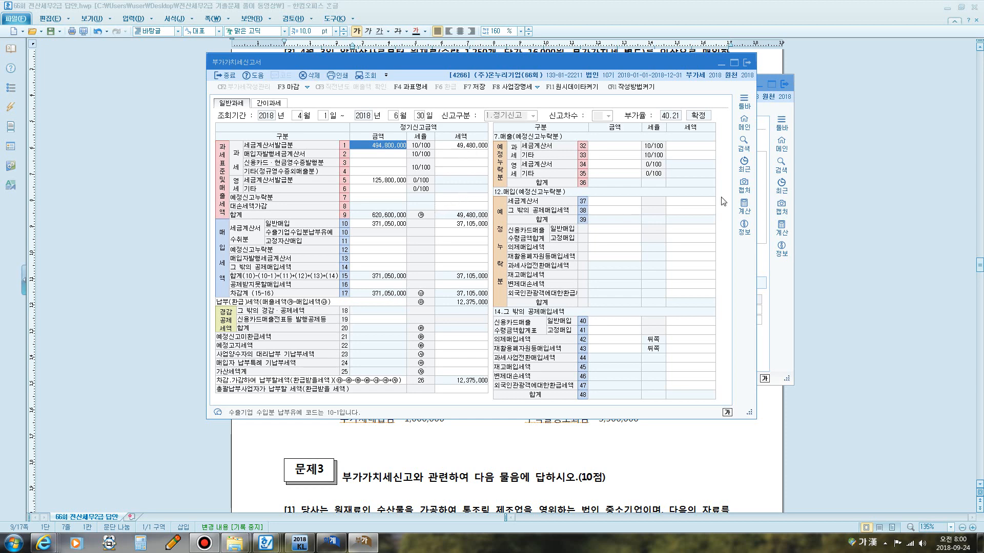
Read problem [5] on the May 31 trademark acquisition in the exam document.
left_click(813, 201)
scroll(448, 162, "down", 4)
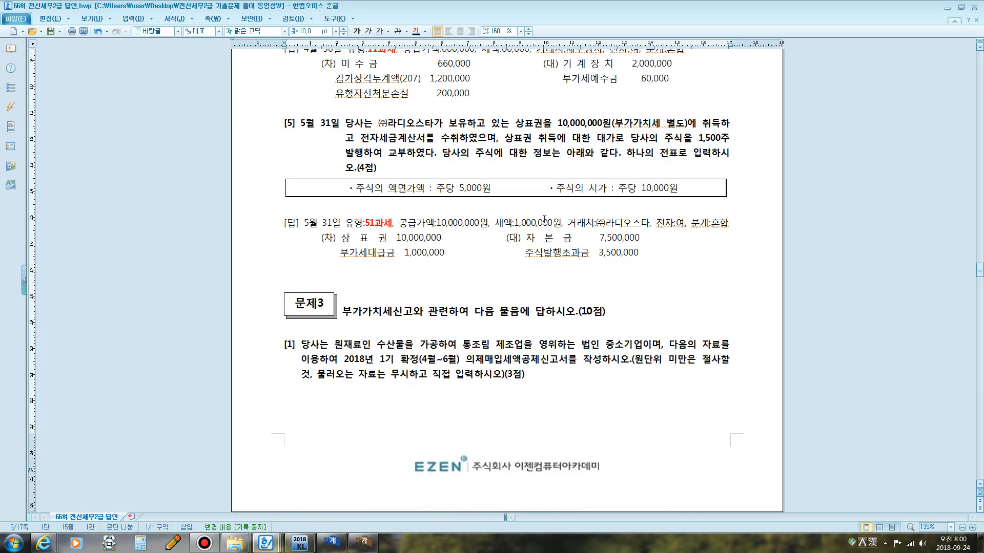
key("F12")
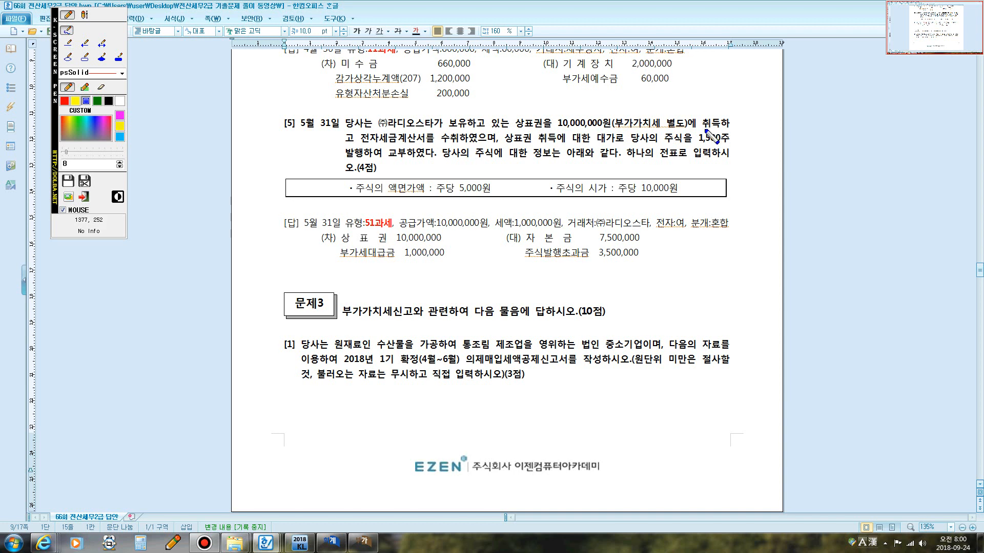
left_click_drag(702, 128, 722, 128)
mouse_move(361, 145)
left_mouse_down()
mouse_move(458, 145)
mouse_move(370, 130)
mouse_move(355, 148)
mouse_move(367, 145)
left_mouse_up()
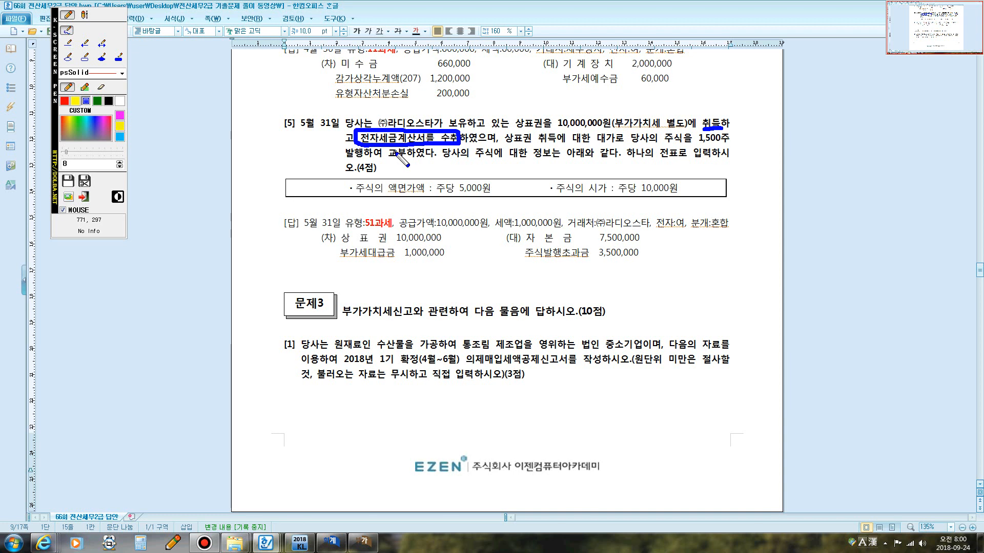
left_click(85, 14)
left_click(364, 200)
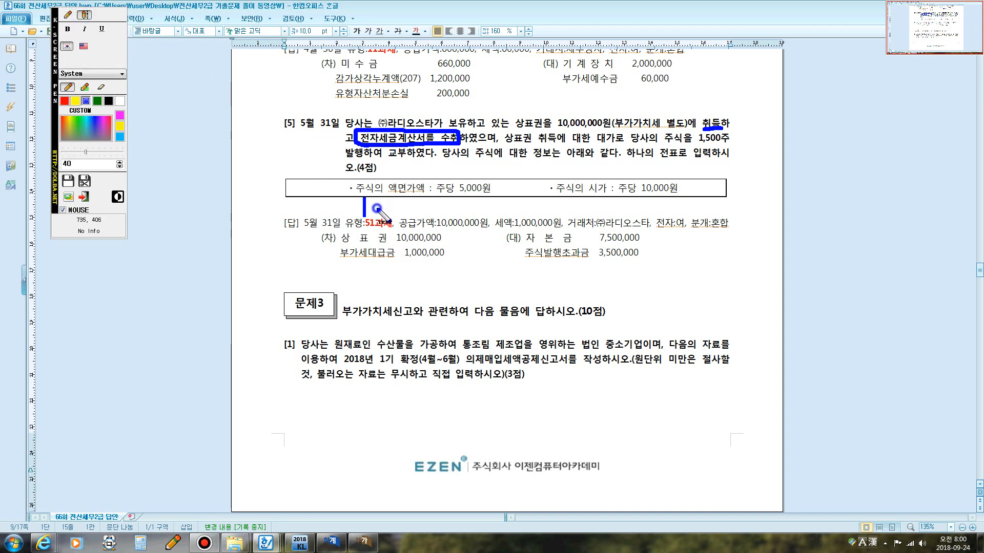
type("매입+")
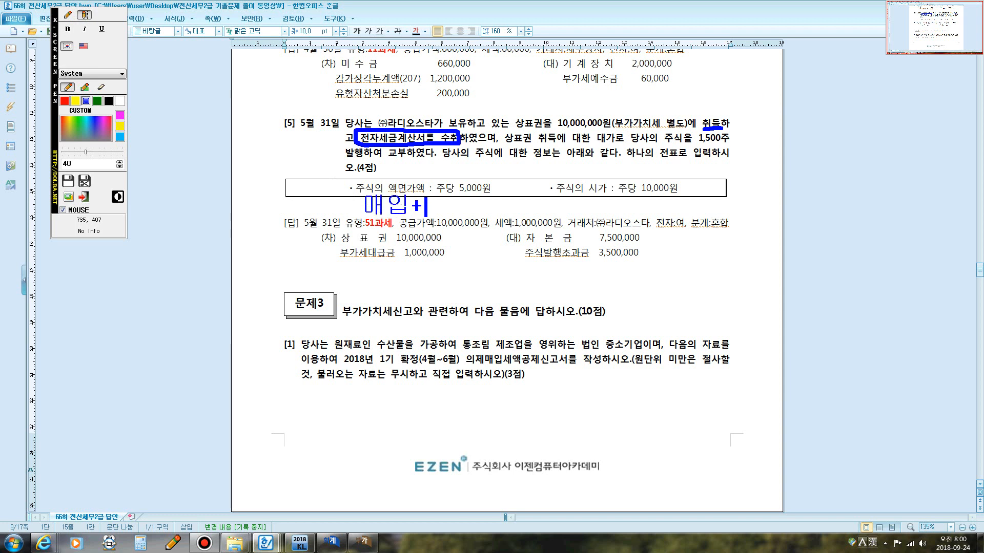
type("세금계")
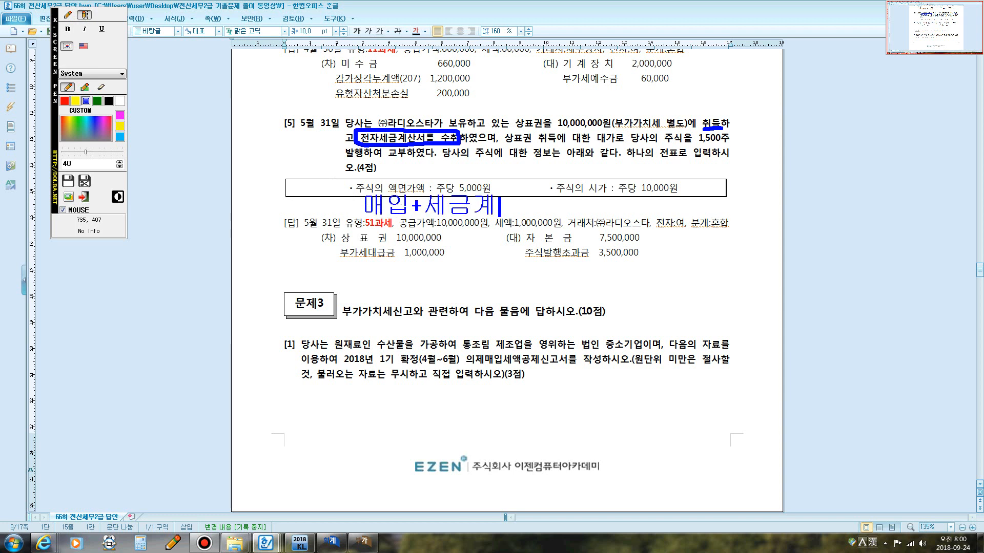
type("산서")
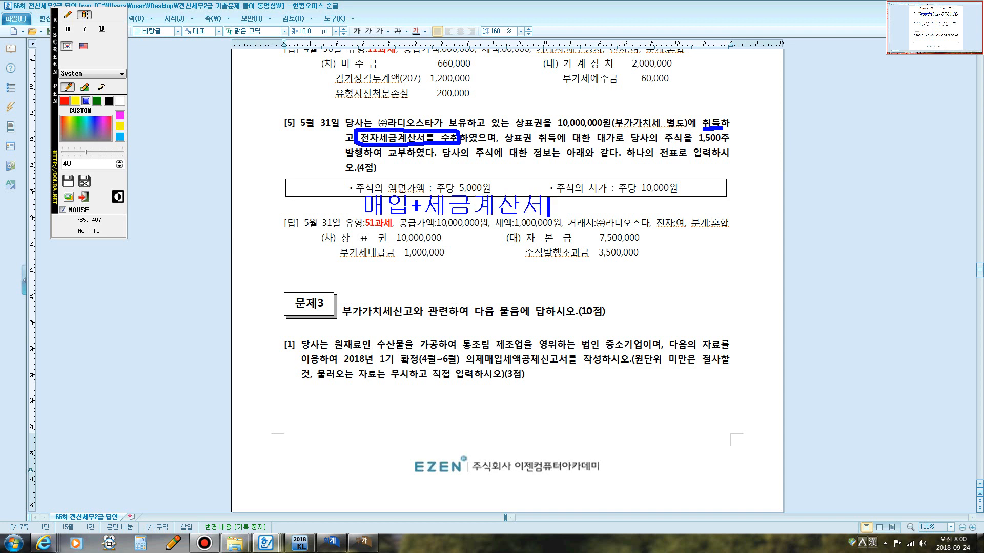
type(": 51ㄱ과세")
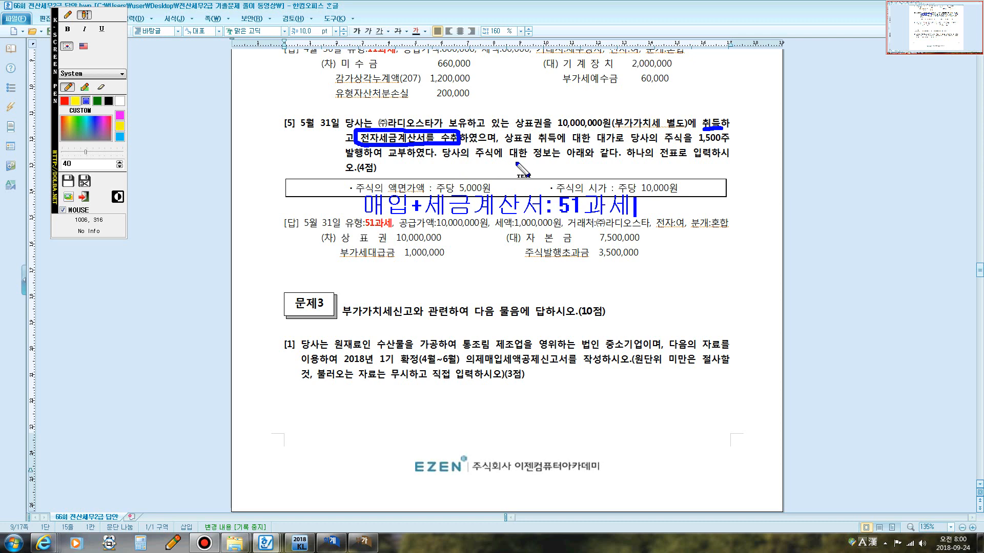
Examine the share issuance terms and per-share values given in problem [5] of the exam document.
key("Escape")
key("ctrl+alt+k")
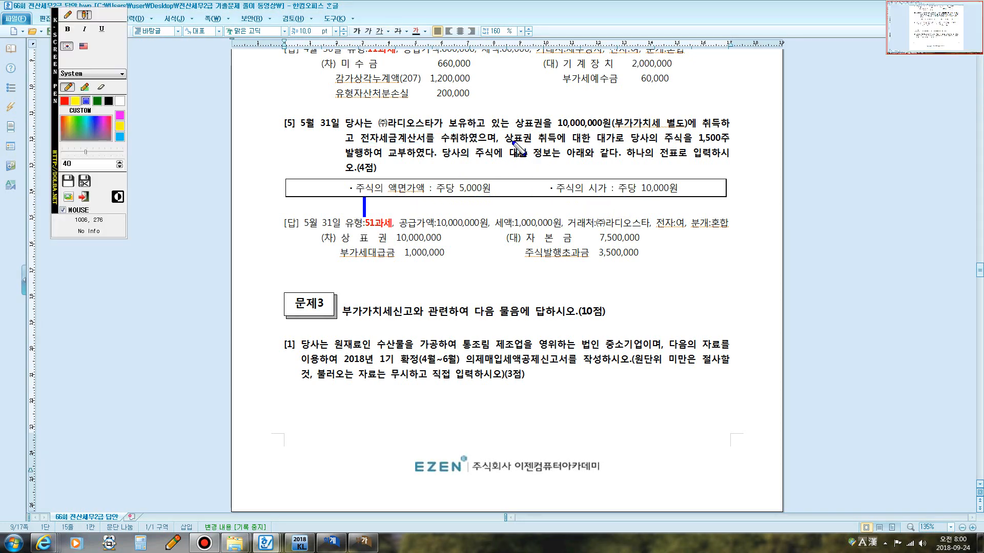
left_click(70, 11)
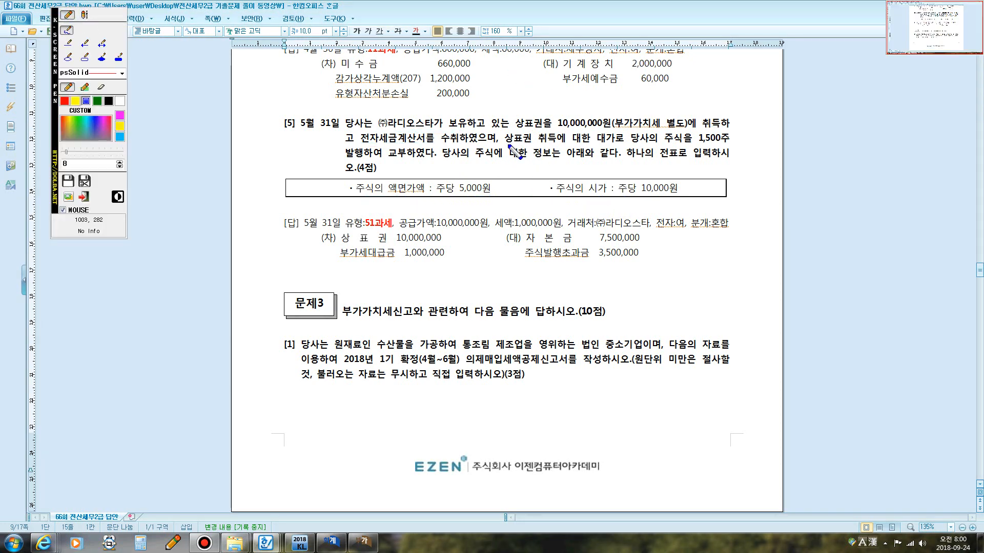
left_click_drag(505, 146, 696, 146)
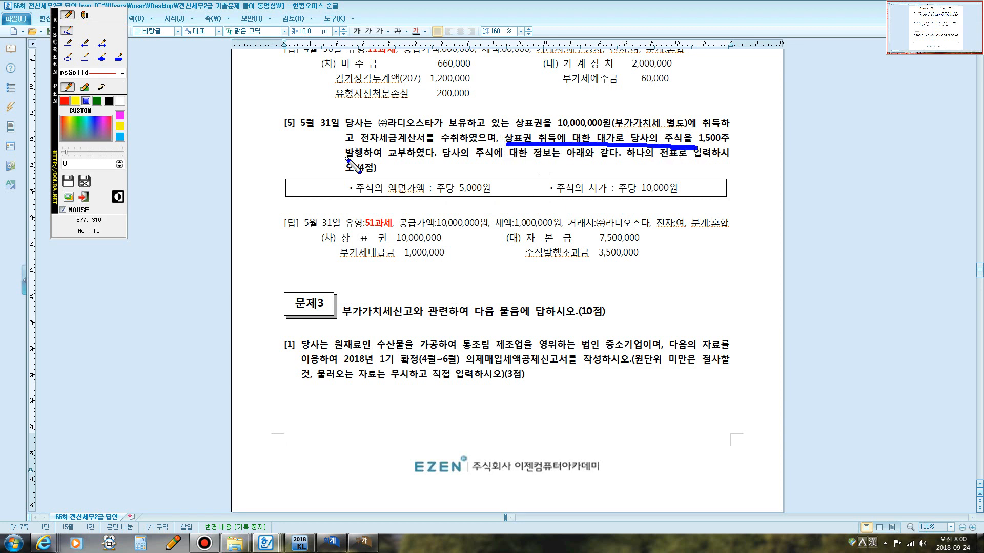
left_click_drag(346, 158, 407, 158)
left_click_drag(504, 204, 483, 267)
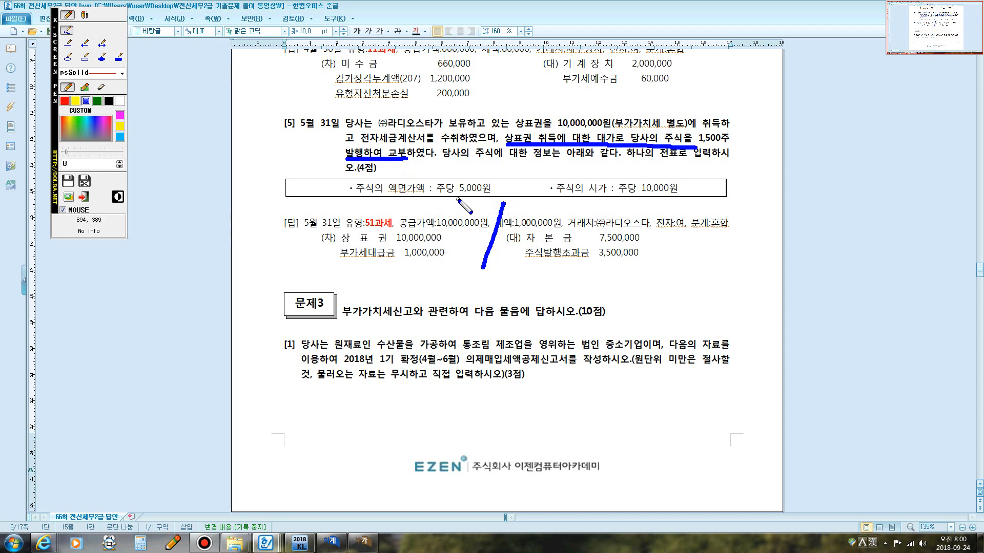
mouse_move(460, 199)
left_mouse_down()
mouse_move(435, 193)
mouse_move(438, 177)
mouse_move(510, 177)
mouse_move(510, 197)
mouse_move(482, 199)
mouse_move(552, 173)
mouse_move(700, 156)
mouse_move(711, 146)
mouse_move(692, 159)
left_mouse_up()
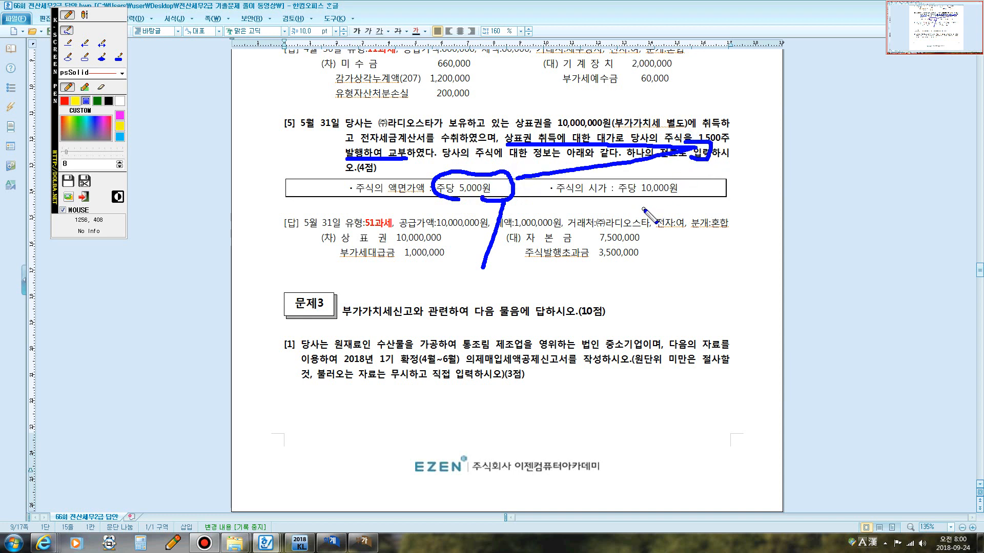
mouse_move(557, 187)
left_mouse_down()
mouse_move(596, 200)
mouse_move(678, 197)
mouse_move(598, 167)
mouse_move(553, 193)
mouse_move(570, 195)
left_mouse_up()
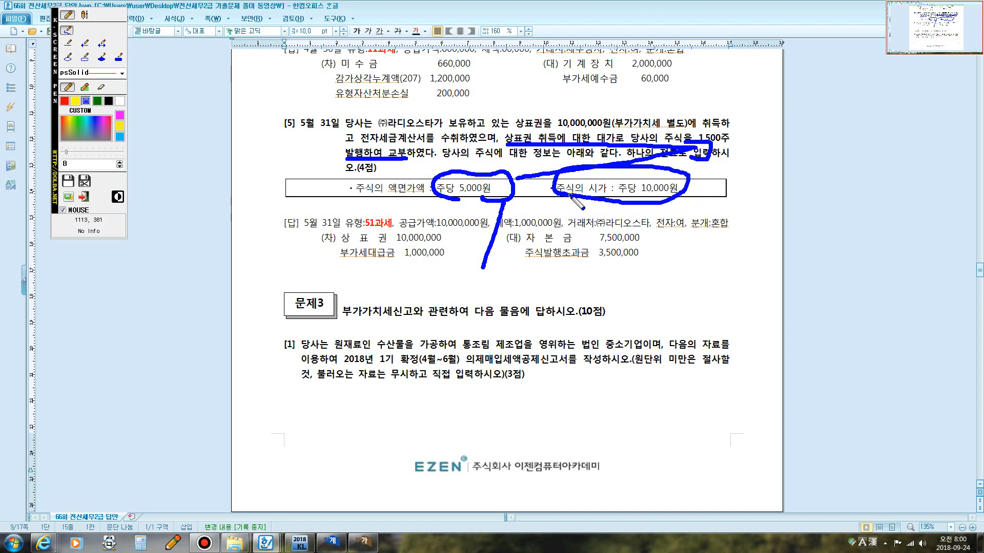
key("Escape")
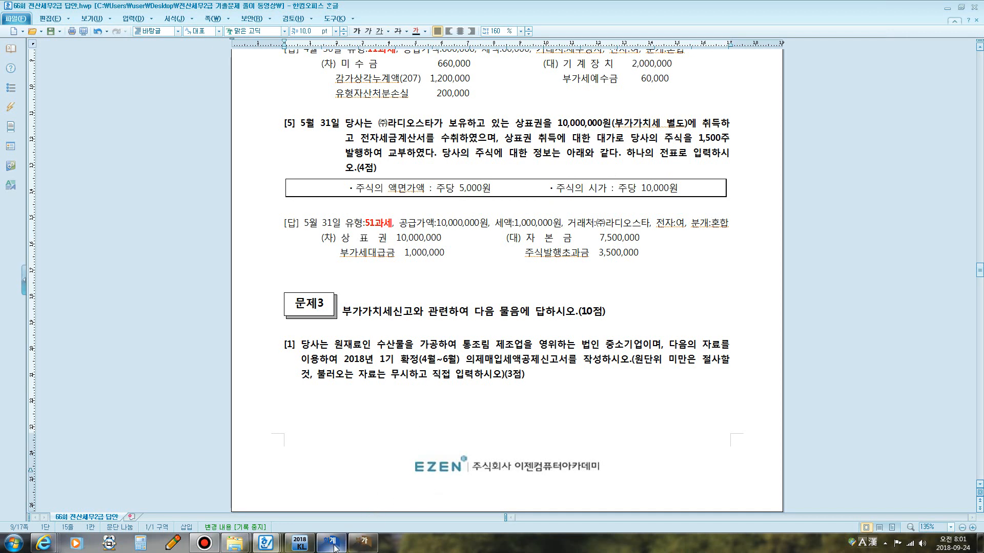
Switch to the Sales/Purchase Entry window and begin a type 51 과세 purchase dated May 31, 2018.
mouse_move(334, 546)
left_click_drag(551, 123, 608, 127)
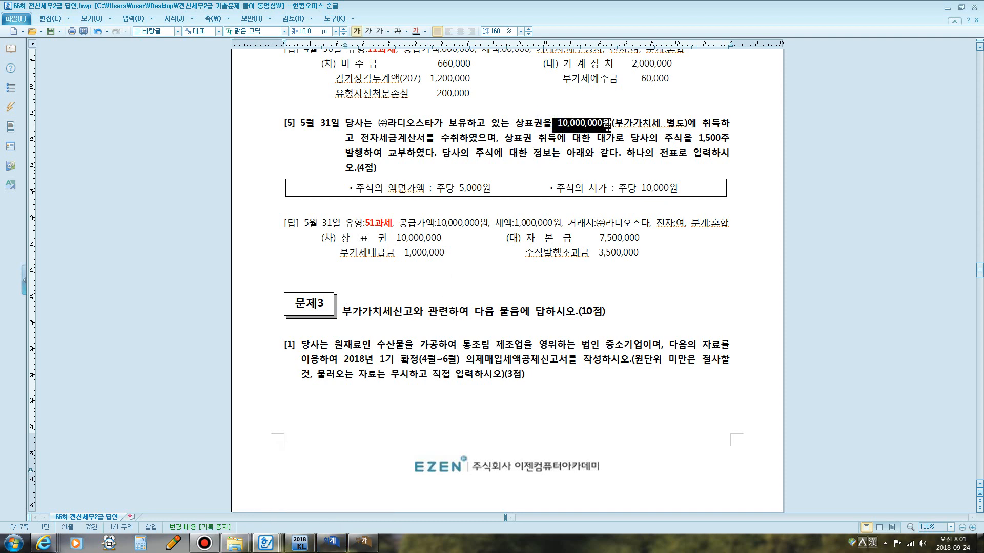
left_click(328, 544)
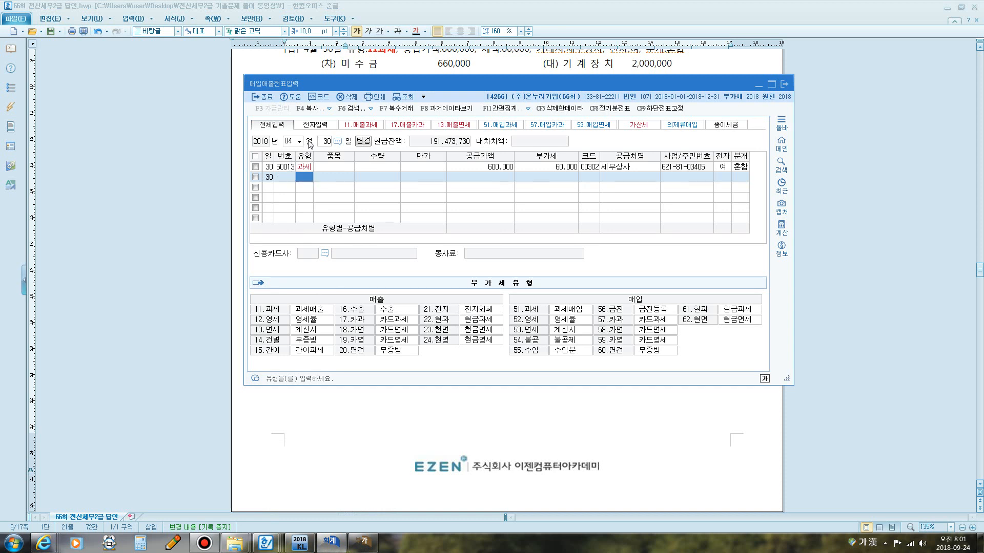
left_click(292, 142)
type("05")
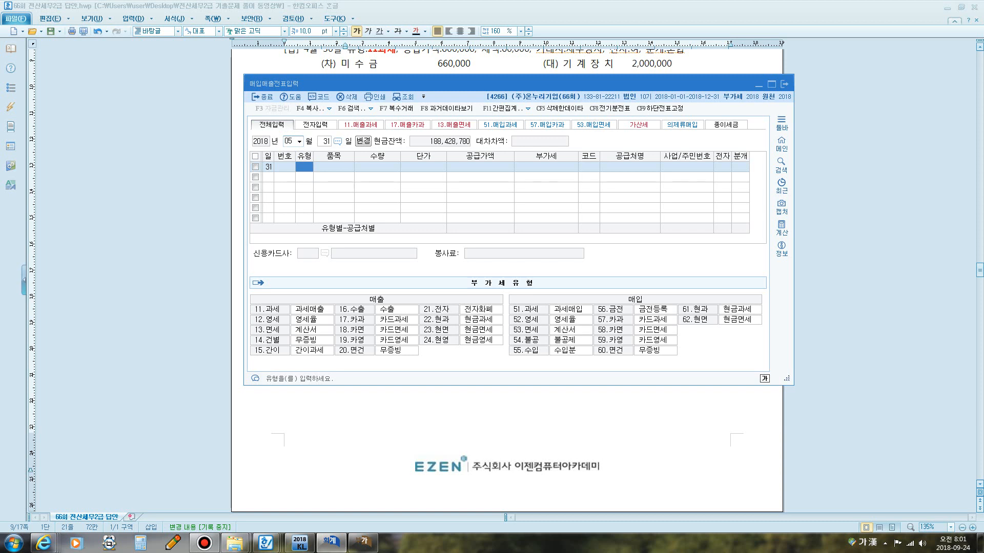
type("3151")
key("Return")
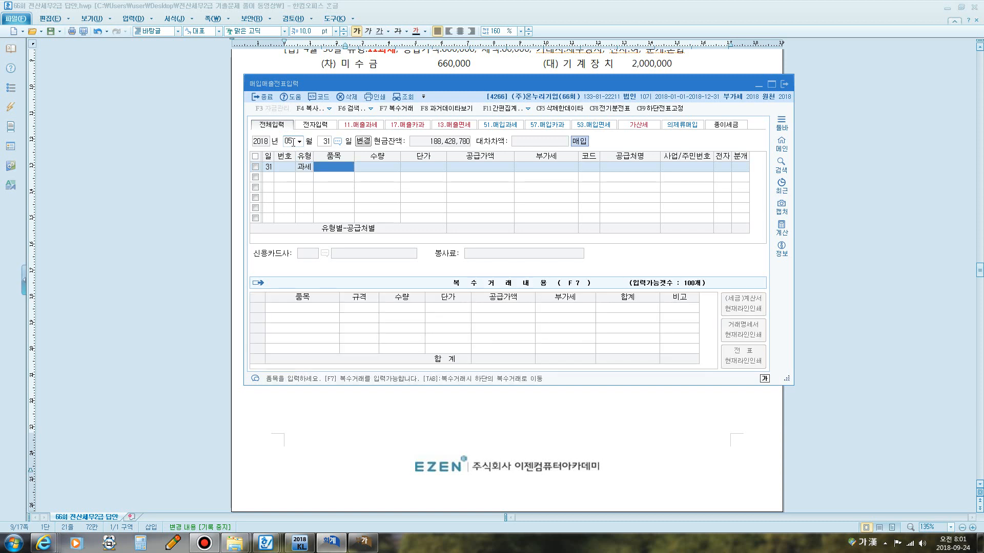
Enter item 상표권 with a supply value of 10,000,000 and accept the computed VAT.
type("상표권")
key("Return")
key("Return")
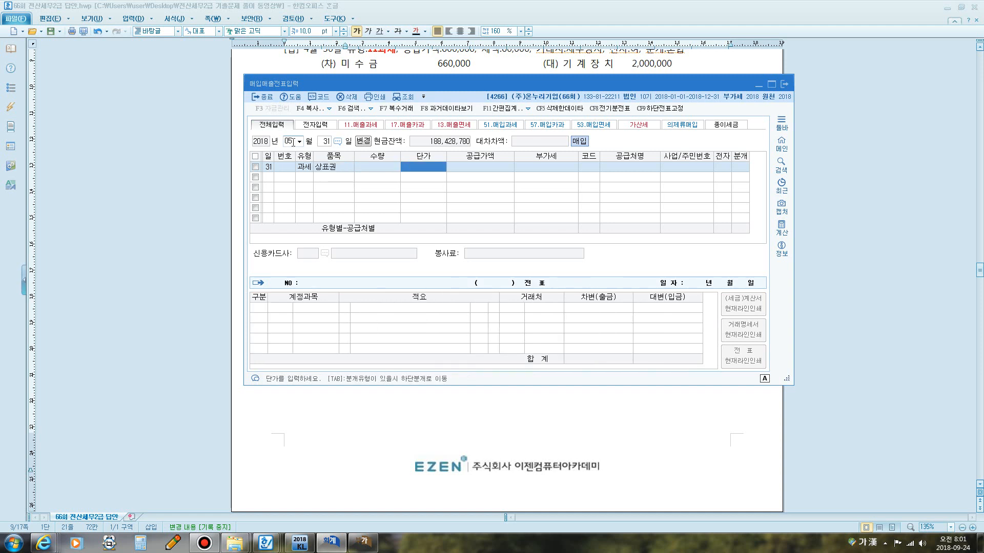
key("Return")
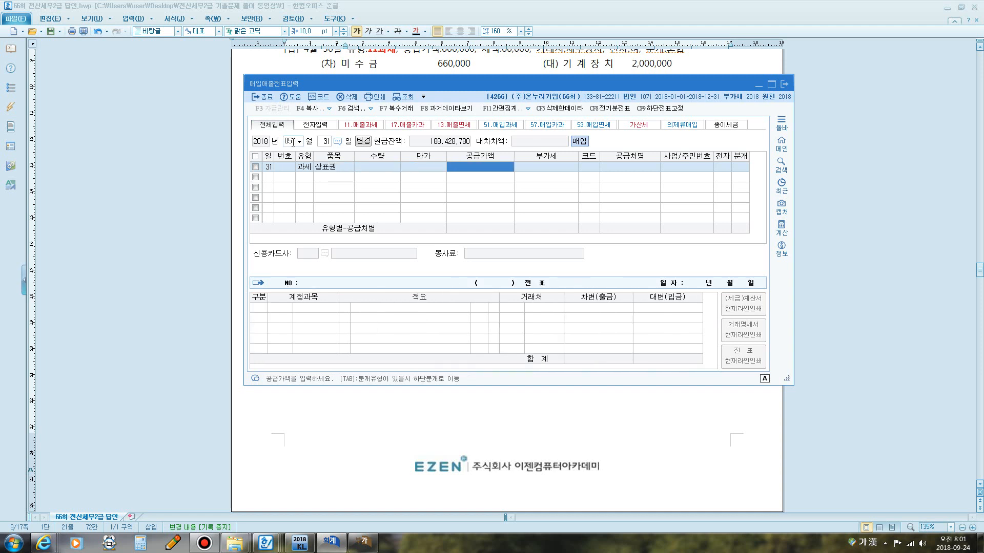
type("10,000,000")
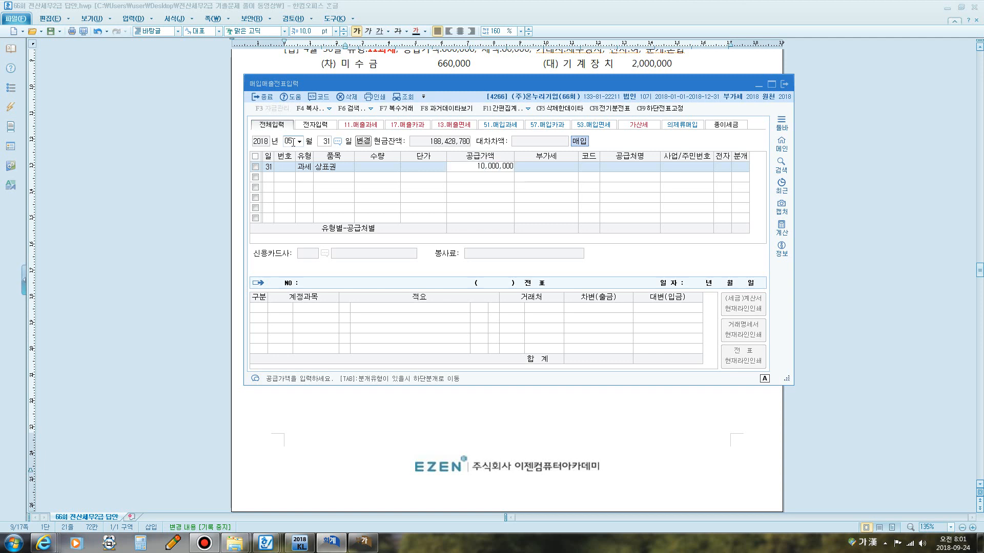
key("Return")
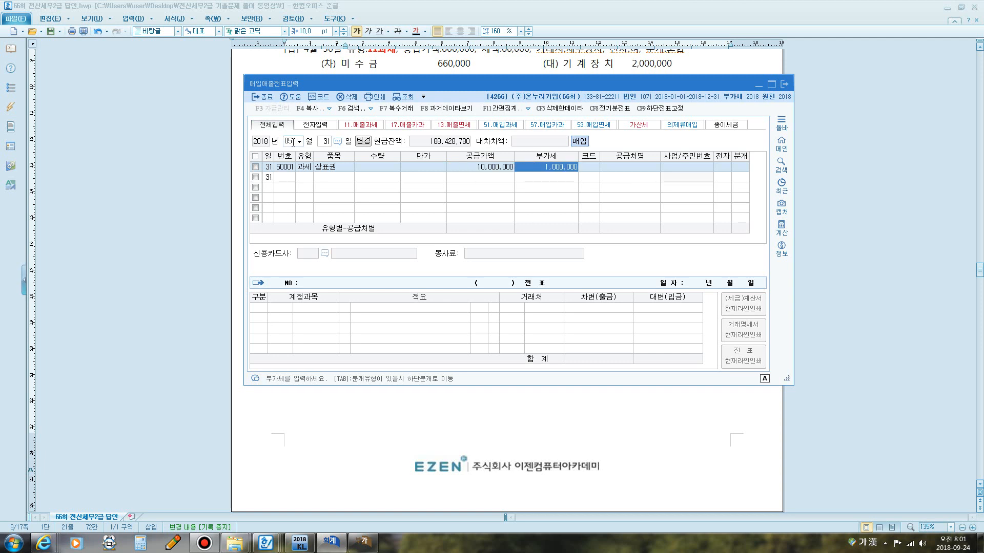
key("Return")
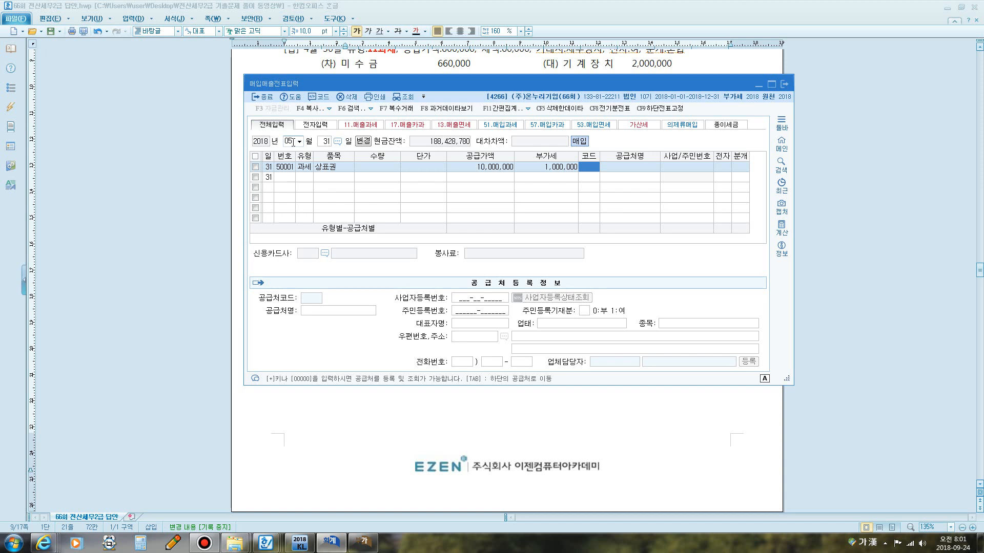
Select supplier (주)라디오스타 and mark the tax invoice as electronic.
type("라디")
key("Return")
key("Return")
key("Return")
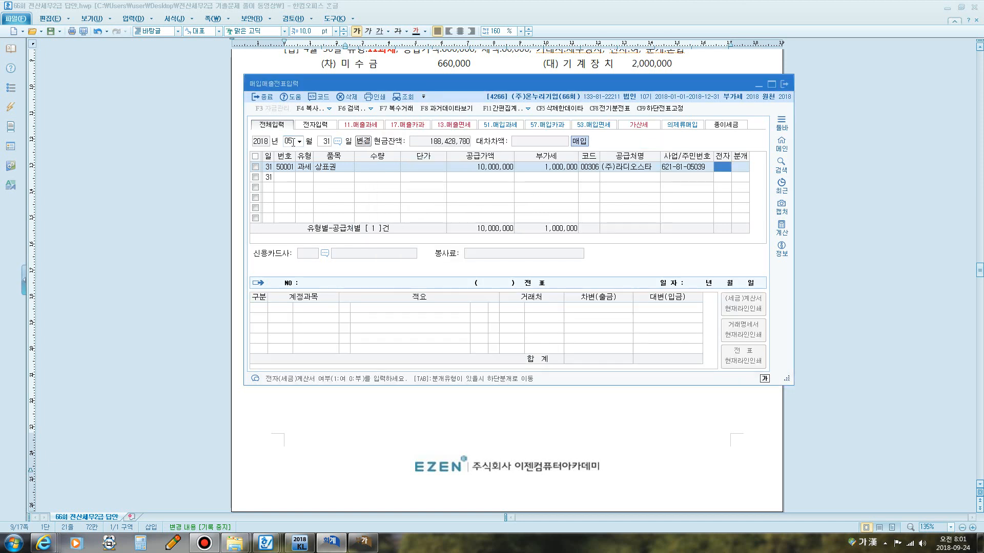
type("1")
Choose mixed (혼합) journalization and change the second debit account to 0220 상표권.
key("Return")
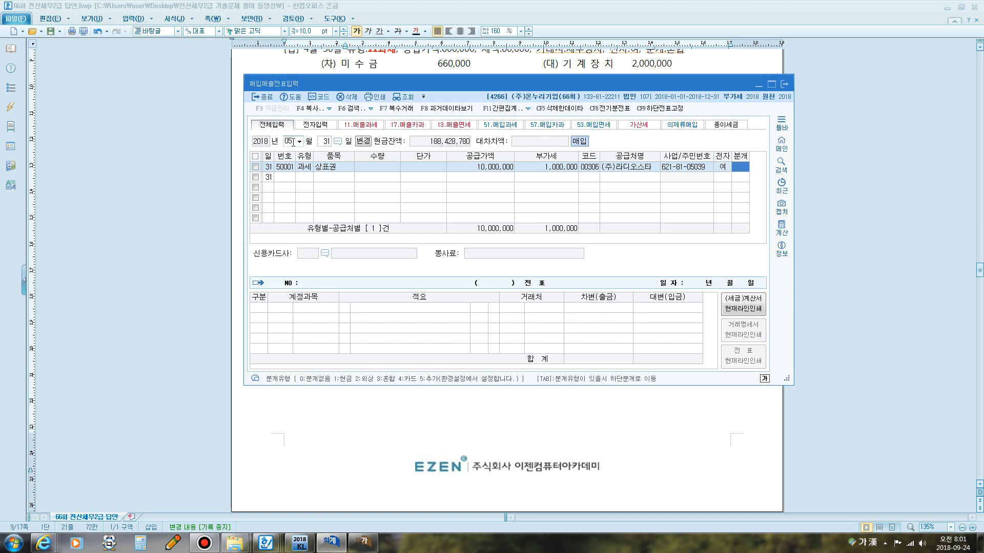
type("3")
key("Return")
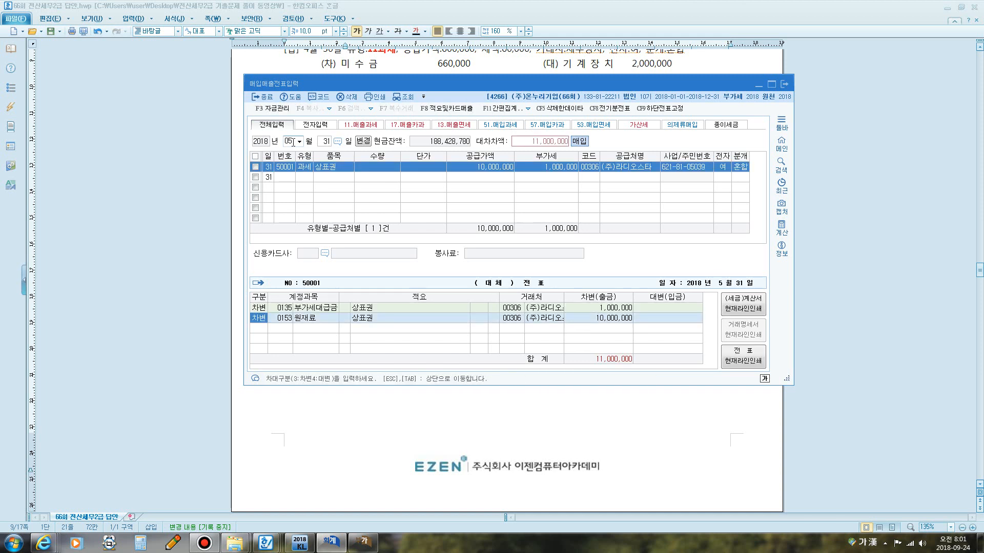
key("Return")
type("상표")
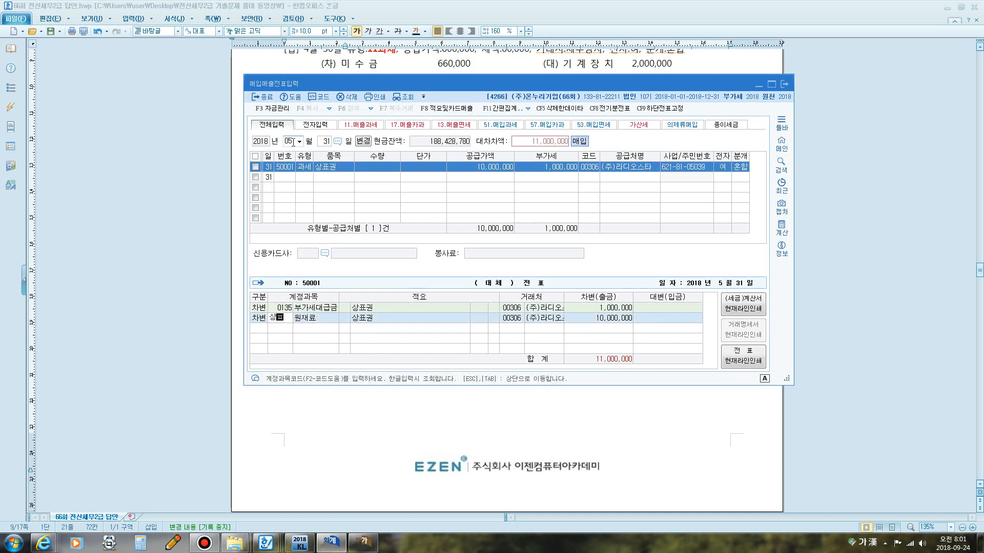
key("Return")
key("Return")
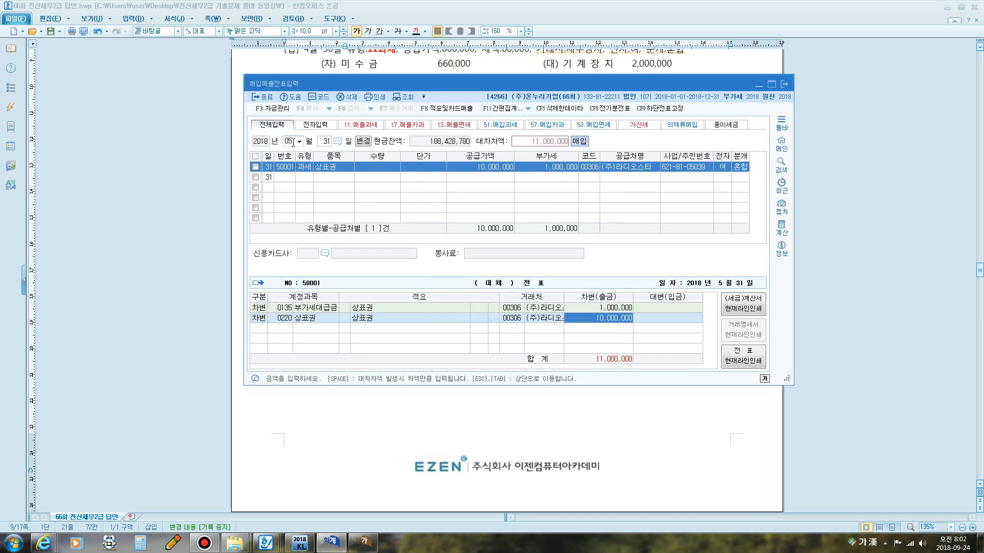
key("Return")
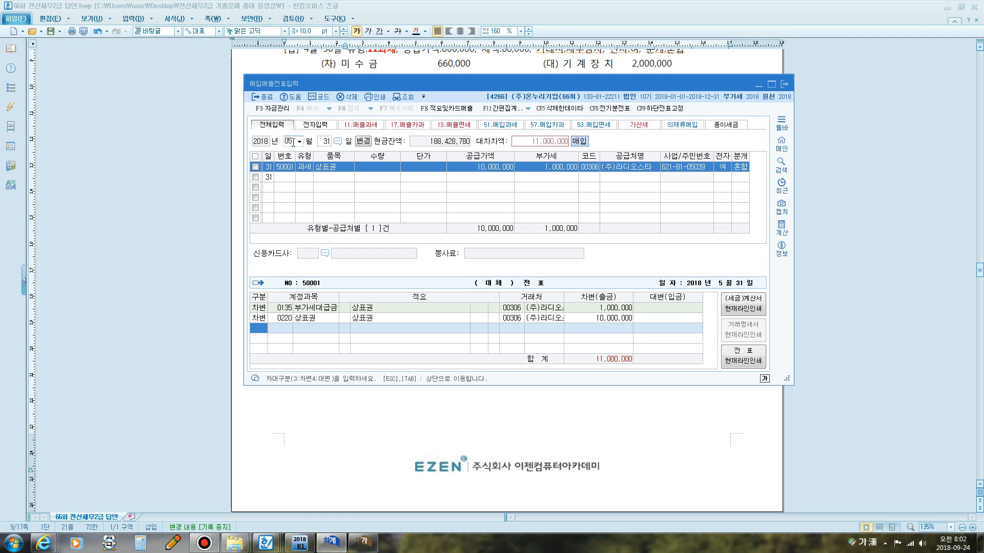
Add a credit line for account 0331 자본금 with an amount of 7,500,000.
type("4")
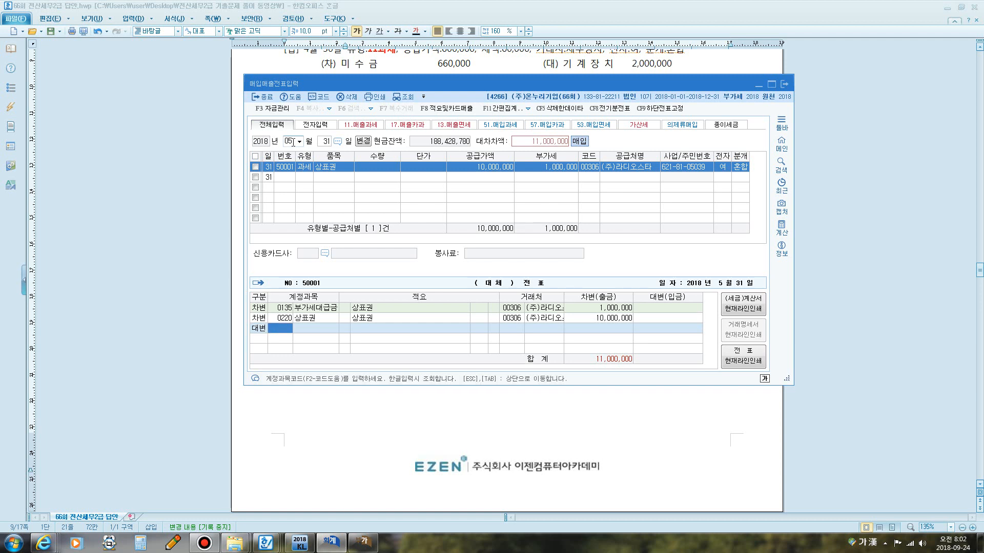
left_click_drag(376, 81, 361, 280)
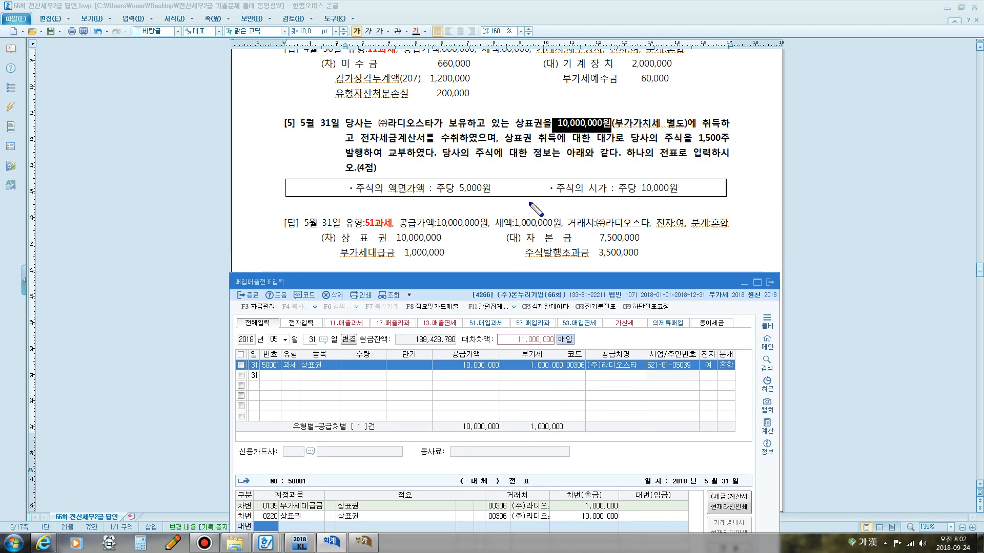
mouse_move(357, 192)
left_mouse_down()
mouse_move(479, 208)
mouse_move(436, 167)
mouse_move(356, 202)
mouse_move(369, 205)
left_mouse_up()
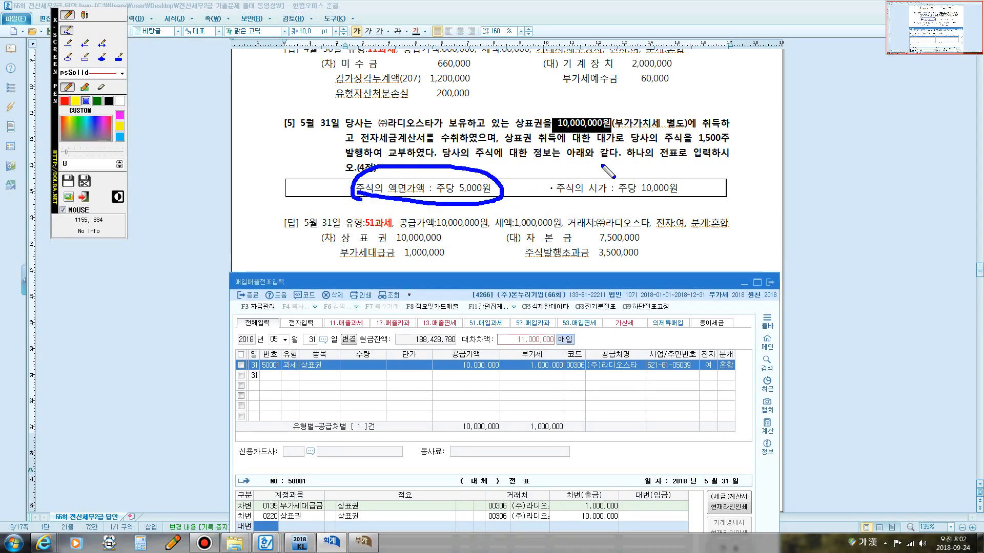
mouse_move(691, 151)
left_mouse_down()
mouse_move(728, 148)
mouse_move(735, 134)
mouse_move(500, 183)
left_mouse_up()
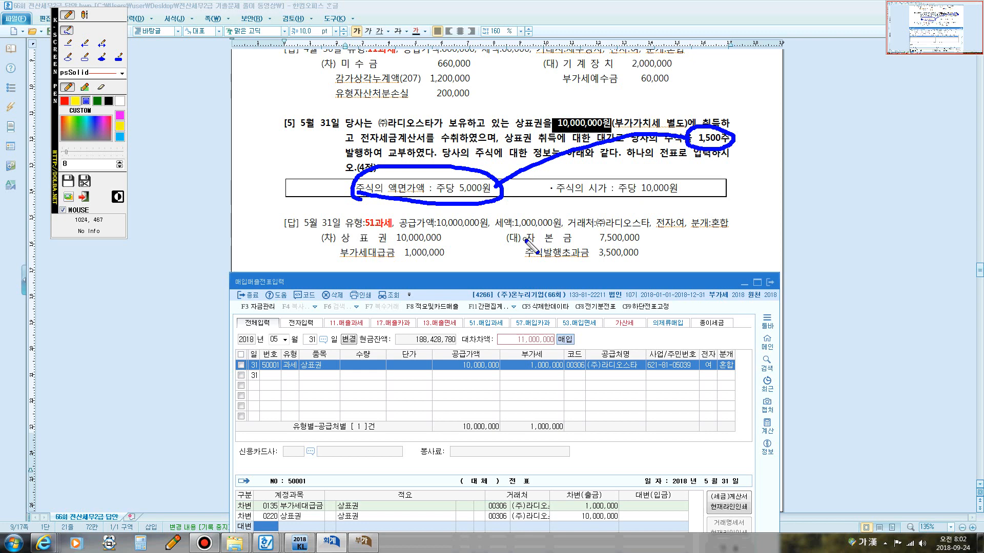
mouse_move(524, 240)
left_mouse_down()
mouse_move(647, 236)
mouse_move(591, 225)
mouse_move(534, 229)
mouse_move(525, 241)
left_mouse_up()
key("Escape")
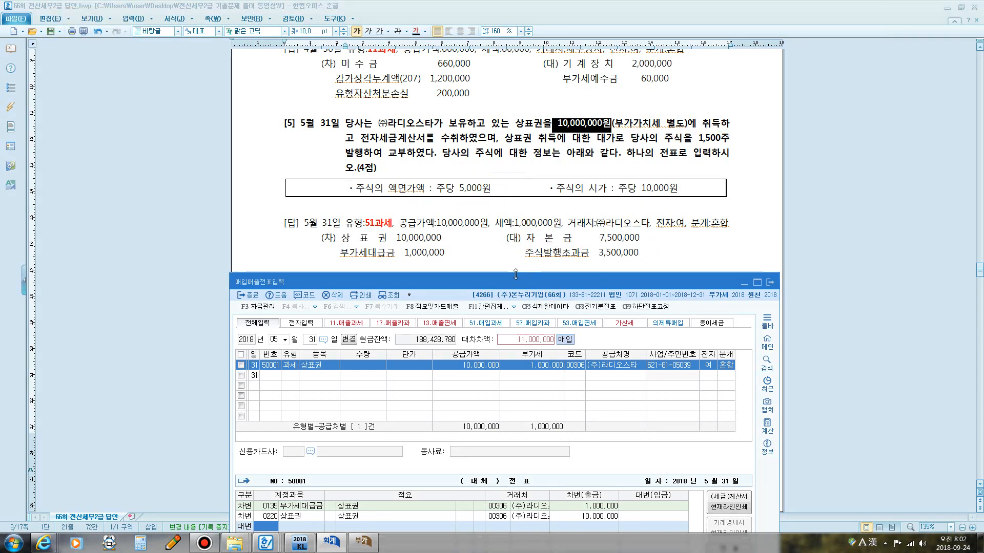
left_click_drag(515, 275, 536, 60)
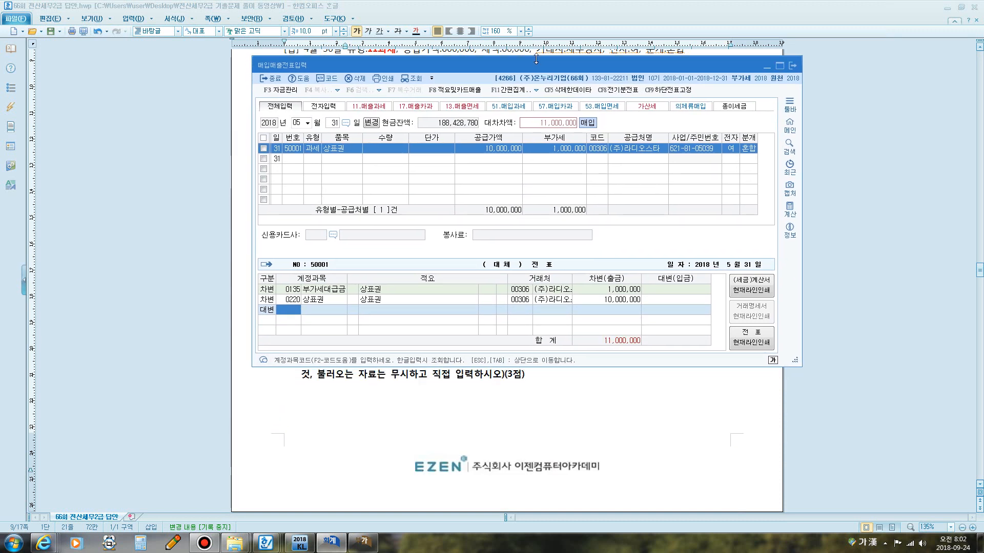
type("자본")
key("Return")
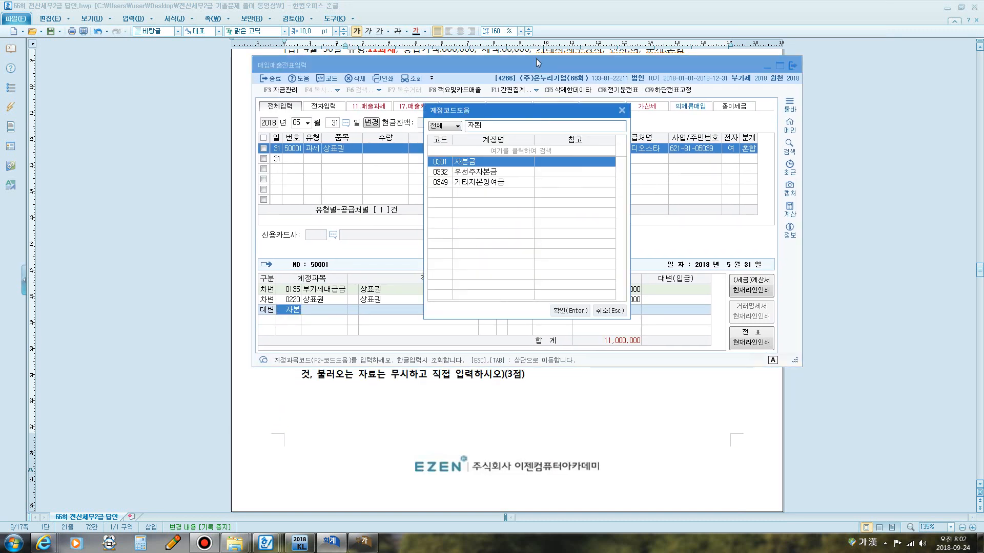
key("Return")
type("7500000")
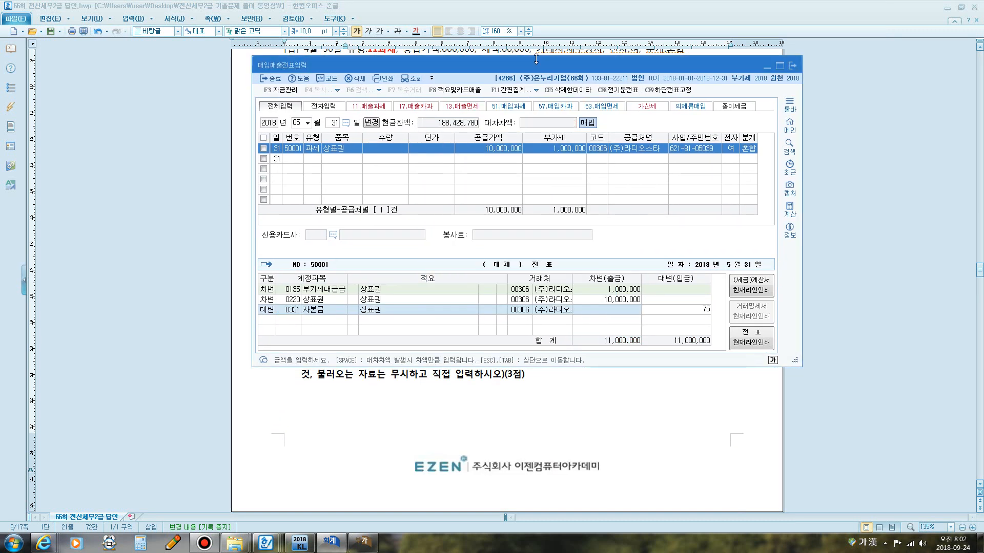
key("Return")
Add a credit line for account 0341 주식발행초과금 with 3,500,000 and complete the May 31 entry.
key("4")
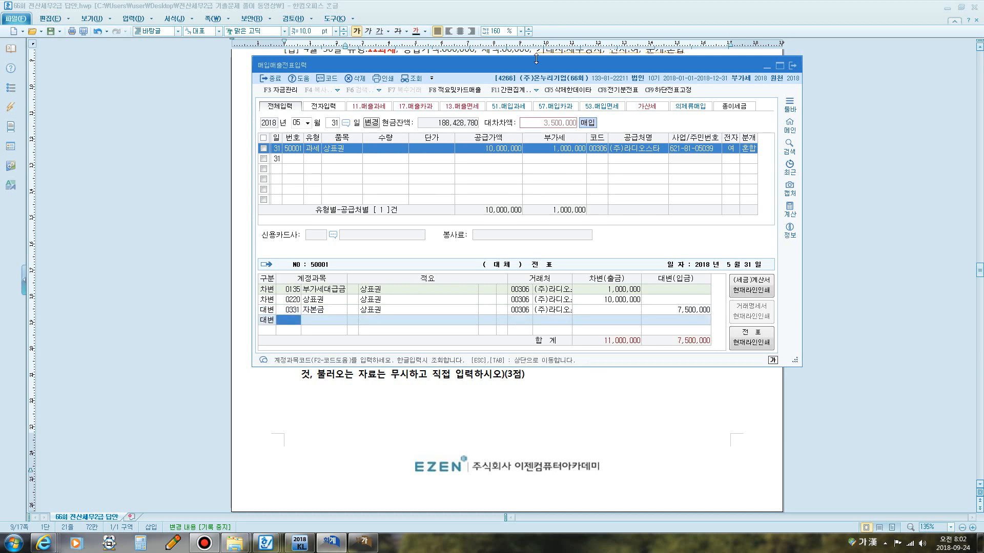
type("주식")
key("Return")
key("Down")
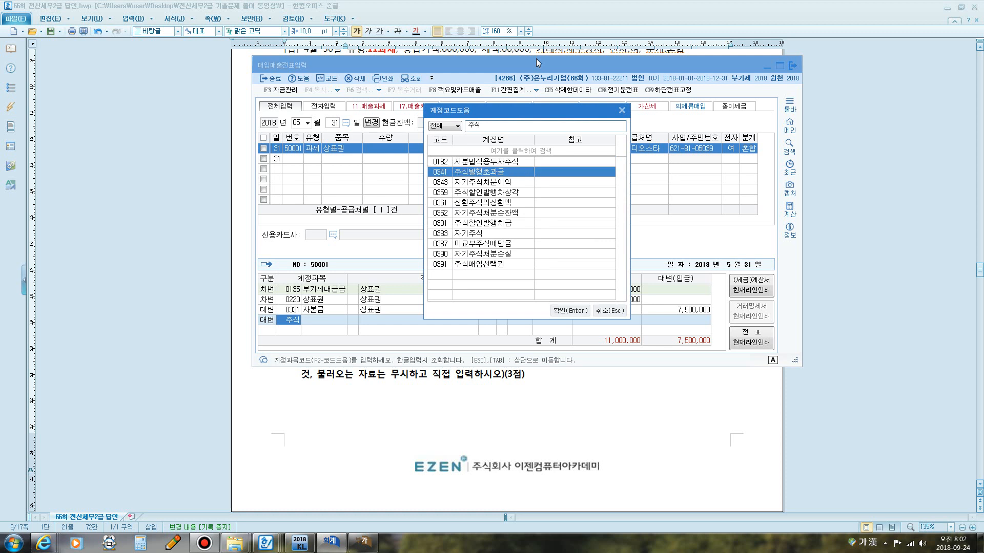
key("Return")
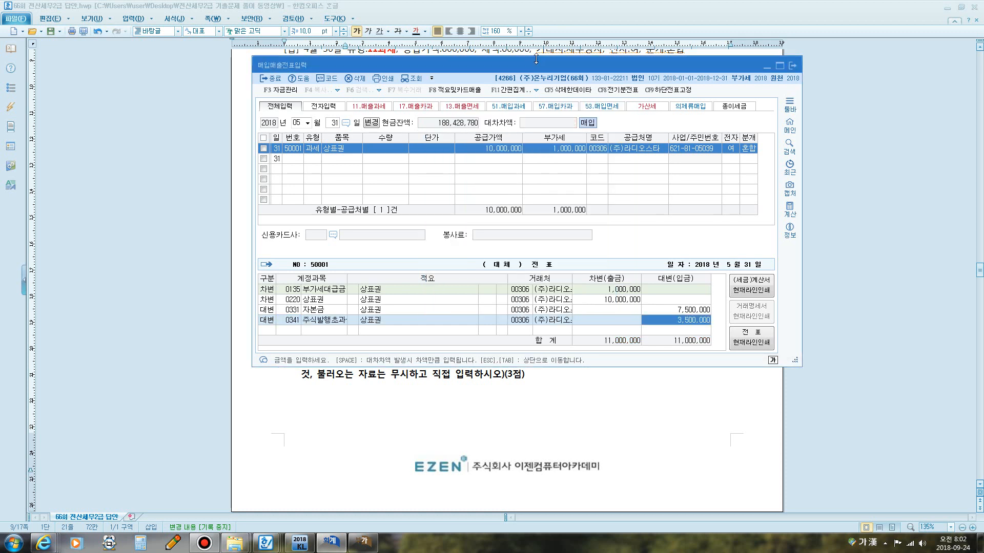
key("Return")
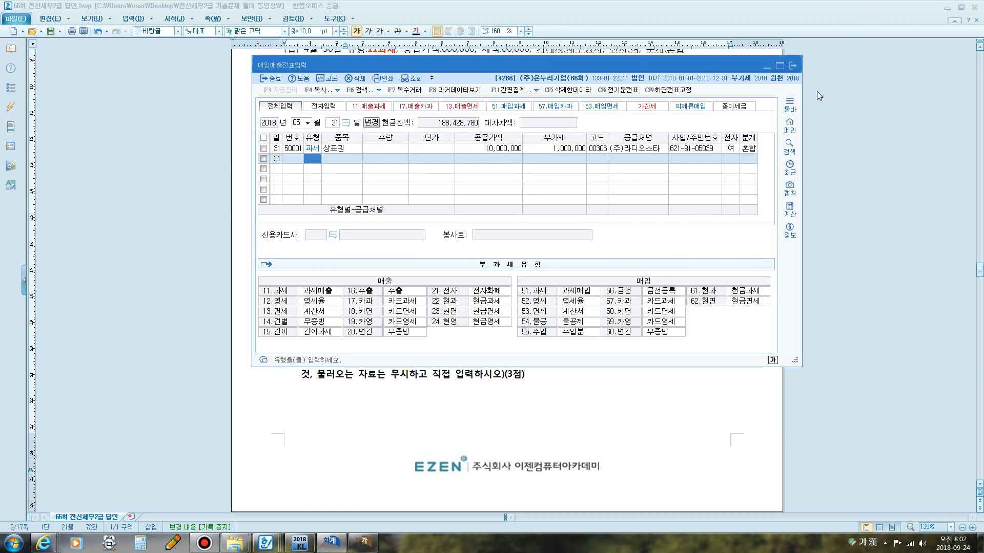
left_click(569, 148)
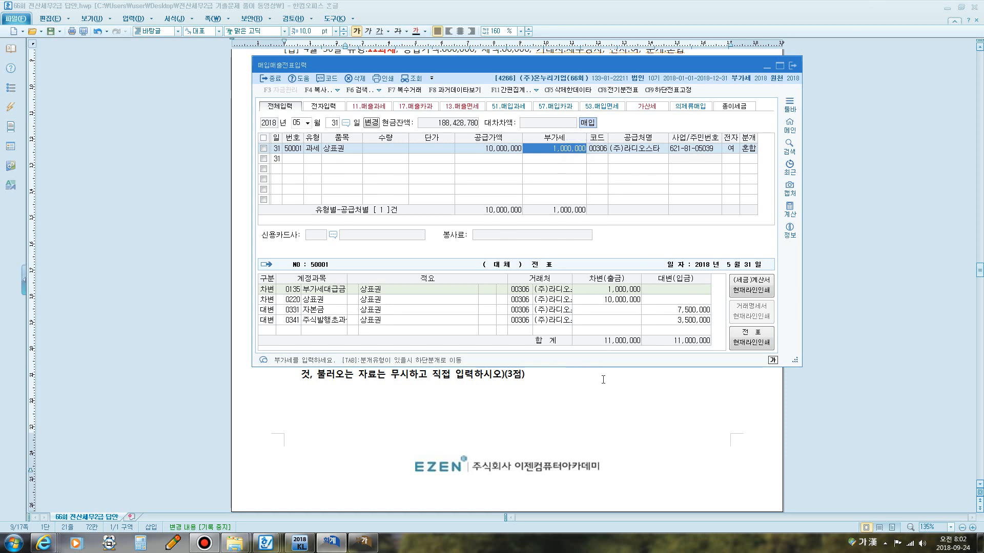
Switch to the April–June 2018 VAT return and refresh it to check the fixed-asset purchase line (row 11).
left_click(362, 543)
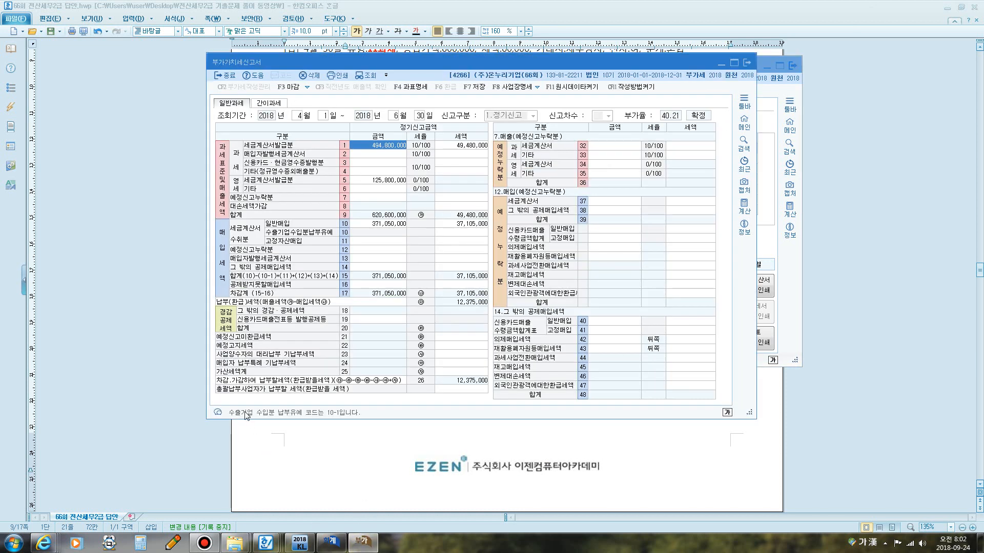
key("super+5")
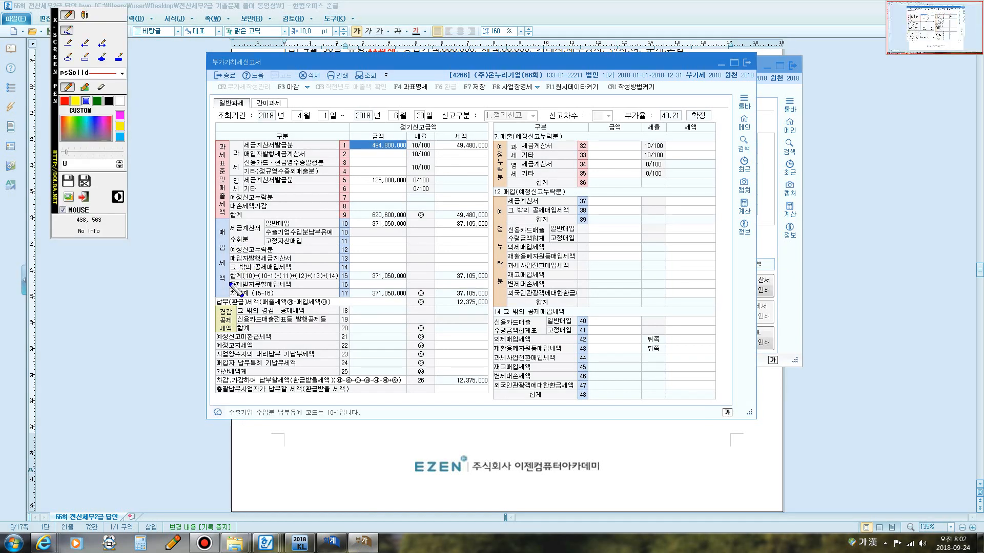
mouse_move(230, 248)
left_mouse_down()
mouse_move(264, 245)
mouse_move(264, 228)
mouse_move(228, 220)
mouse_move(225, 250)
left_mouse_up()
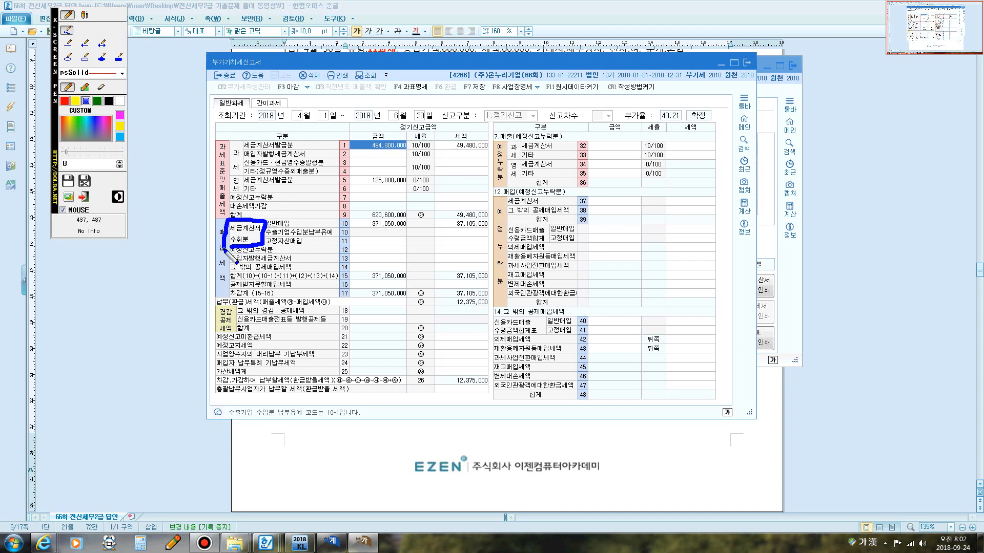
mouse_move(264, 224)
left_mouse_down()
mouse_move(296, 226)
mouse_move(304, 246)
mouse_move(350, 218)
mouse_move(336, 245)
mouse_move(347, 244)
left_mouse_up()
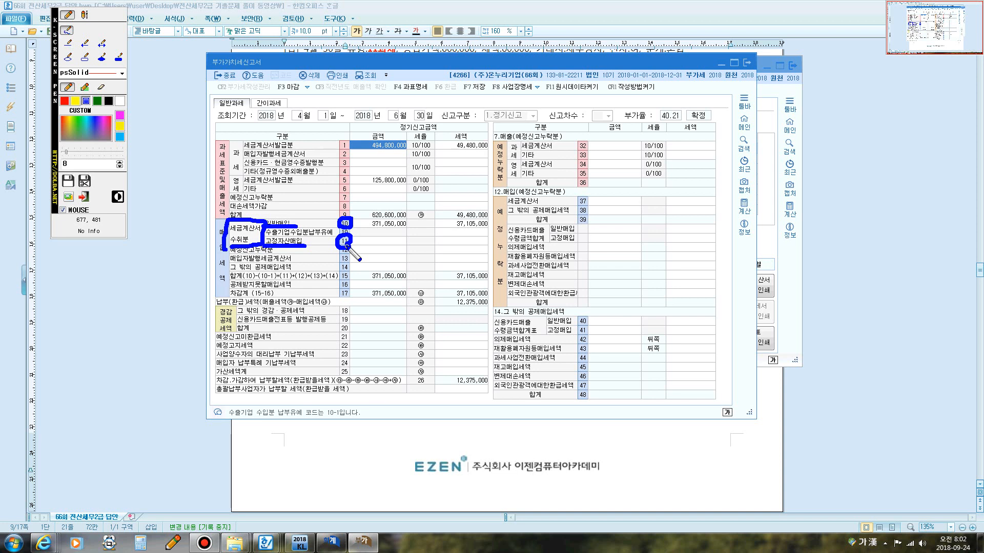
key("Escape")
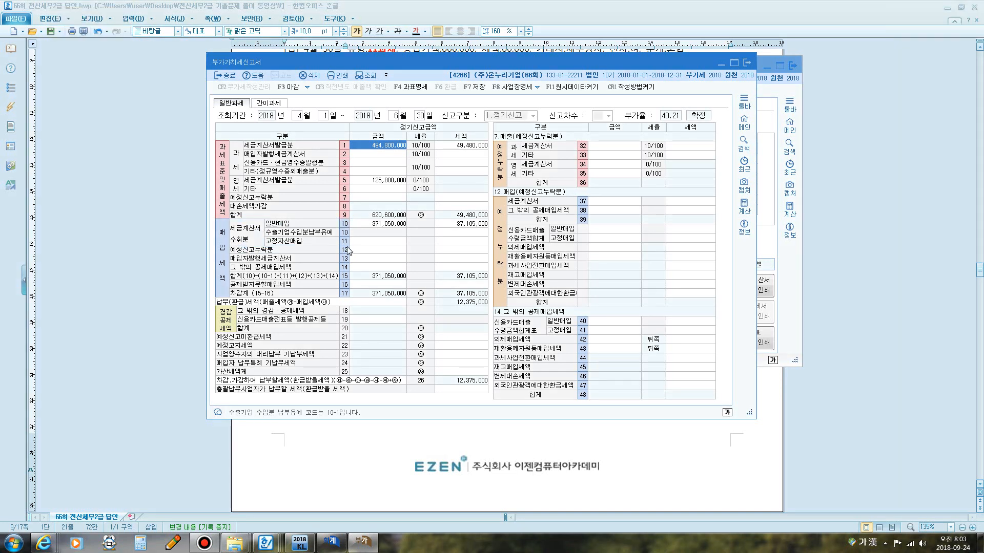
left_click(367, 242)
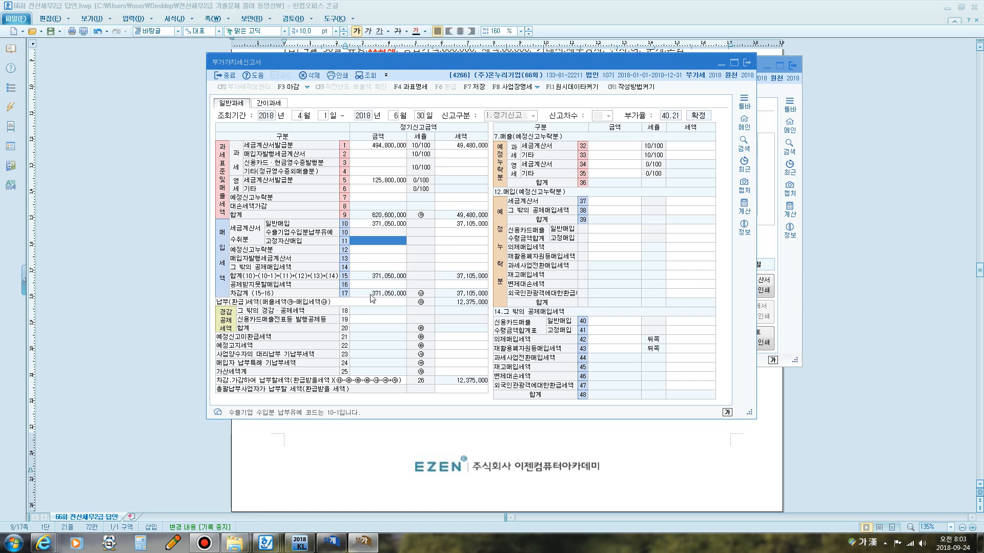
left_click(372, 76)
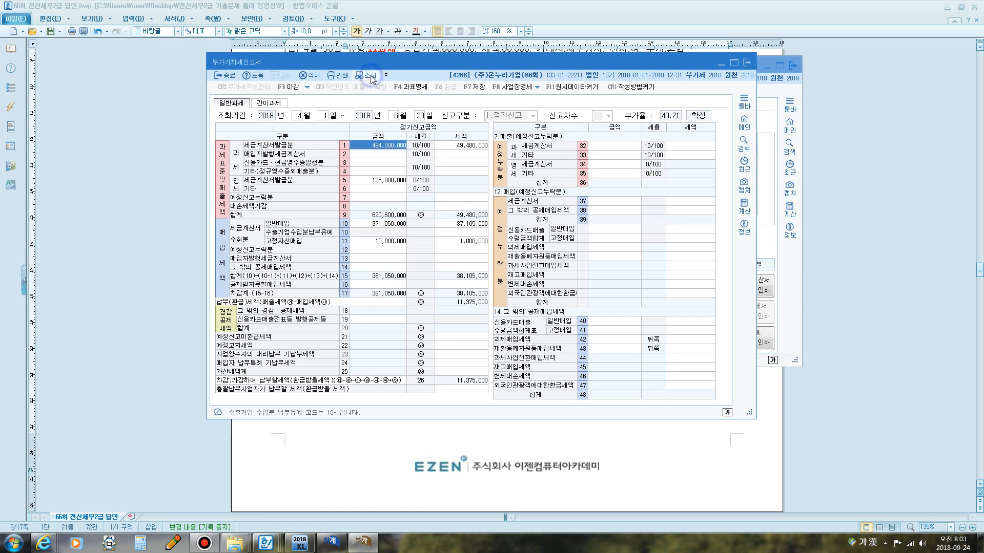
left_click(380, 243)
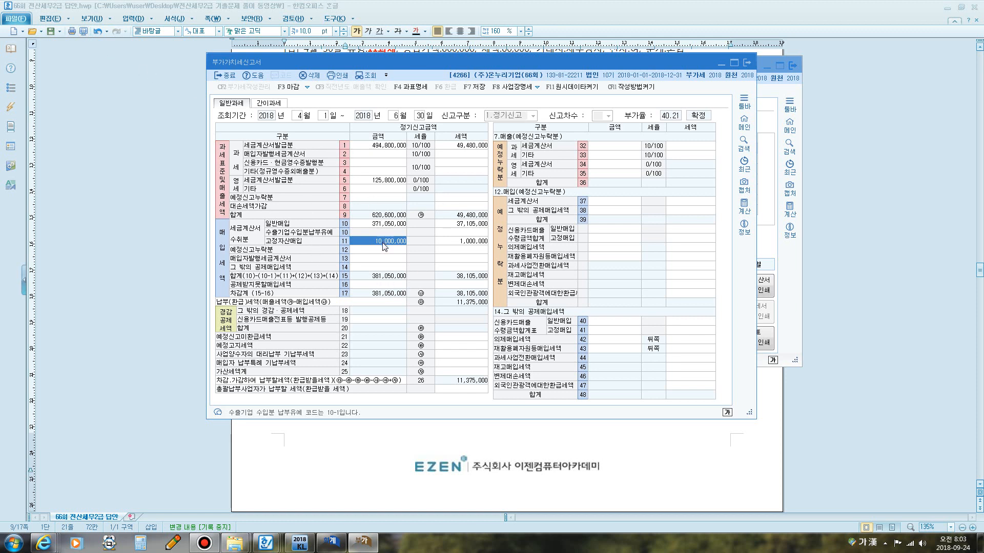
Read question 1 of 문제3 in the exam document about the 2018 first-period final deemed input tax credit return.
left_click(610, 463)
scroll(493, 288, "down", 5)
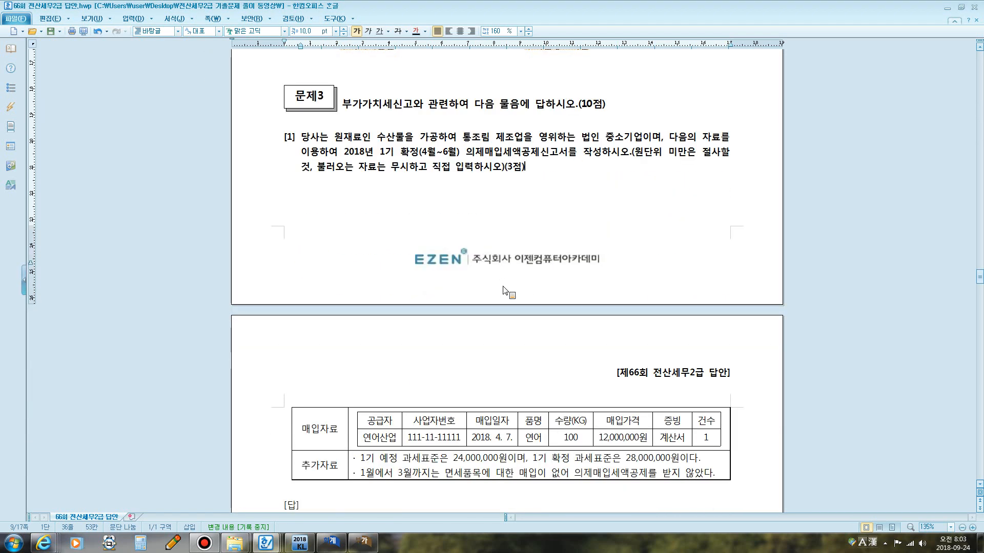
scroll(504, 292, "down", 1)
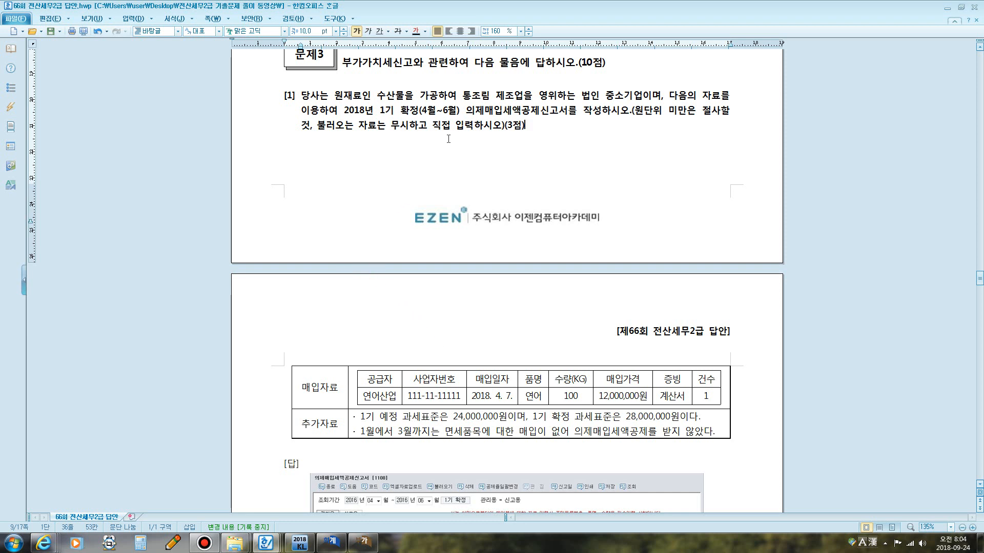
key("ctrl+F12")
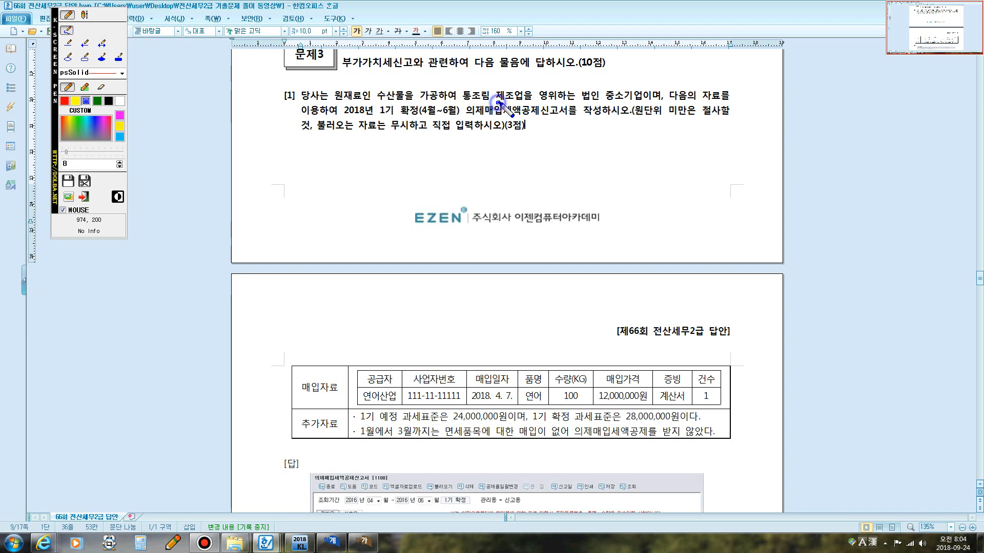
mouse_move(496, 102)
left_mouse_down()
mouse_move(526, 100)
mouse_move(526, 89)
mouse_move(496, 85)
mouse_move(489, 97)
left_mouse_up()
left_click_drag(581, 101, 646, 102)
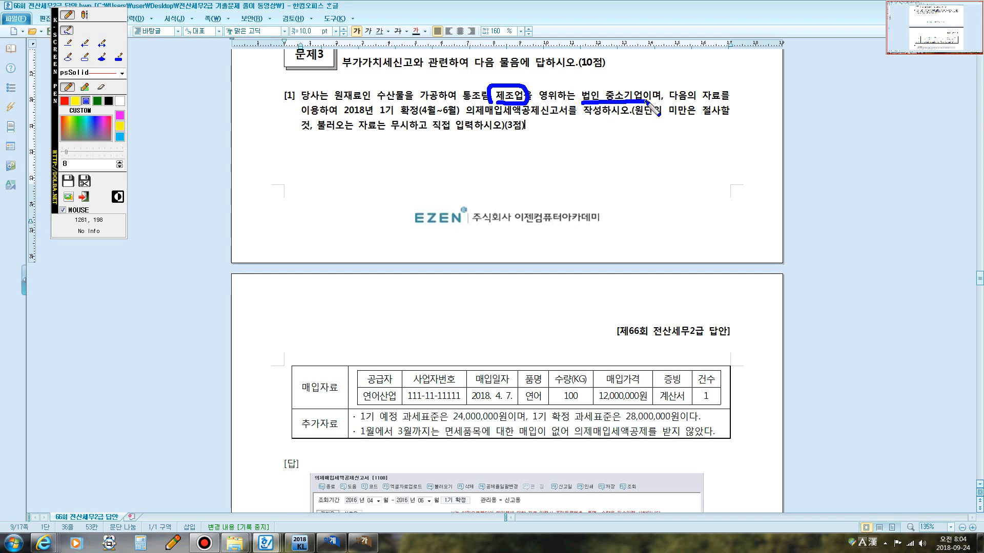
mouse_move(524, 91)
left_mouse_down()
mouse_move(524, 82)
mouse_move(554, 75)
mouse_move(600, 75)
mouse_move(605, 98)
left_mouse_up()
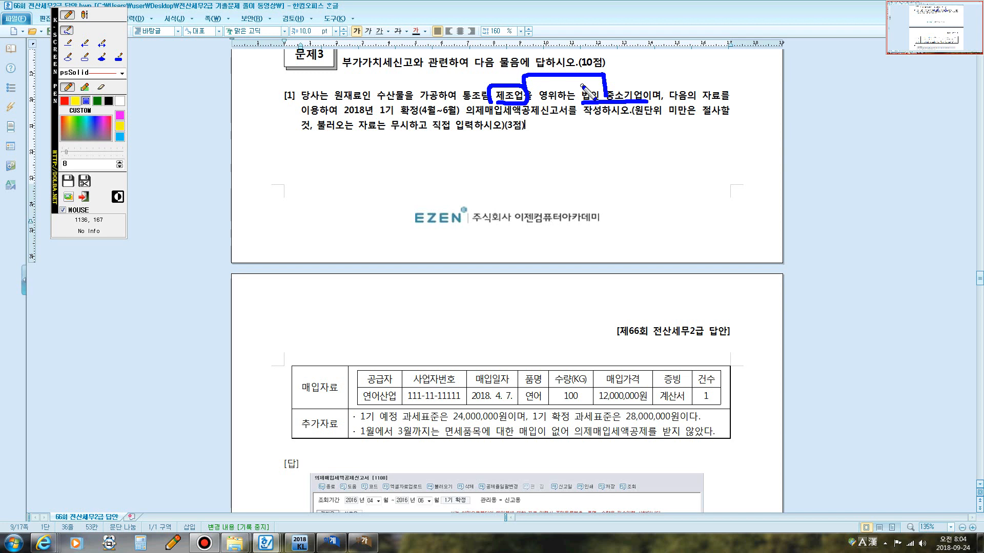
left_click(84, 14)
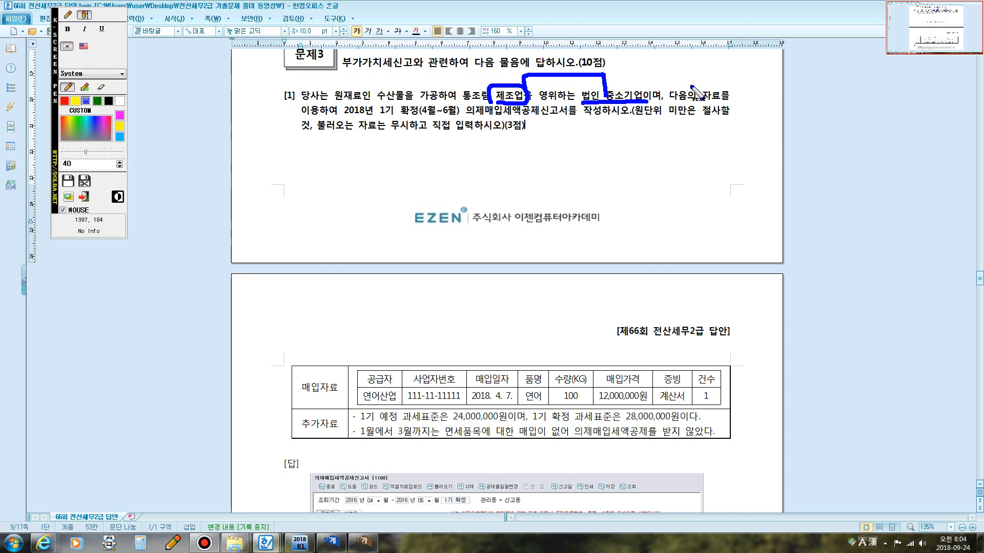
left_click(623, 72)
type("4/104")
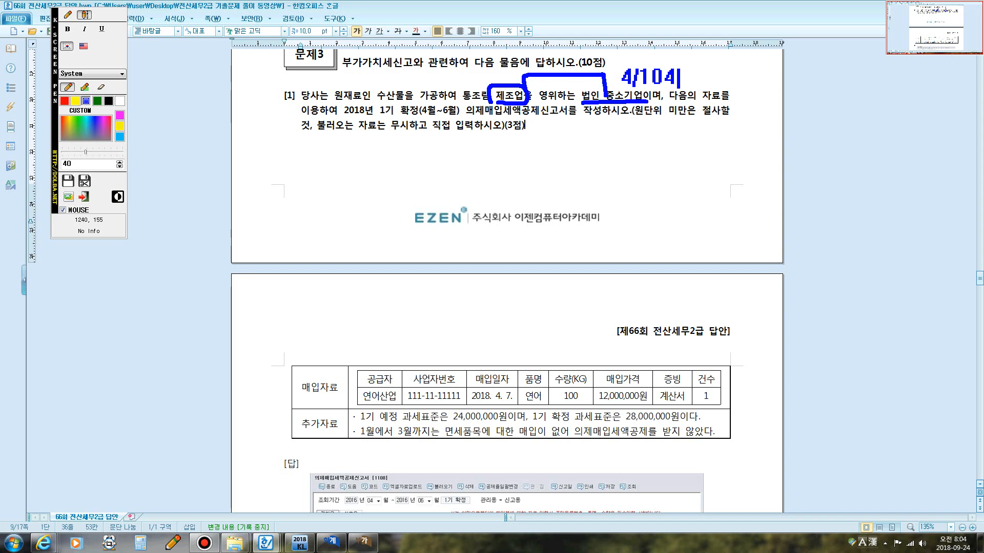
key("Return")
type("6/104")
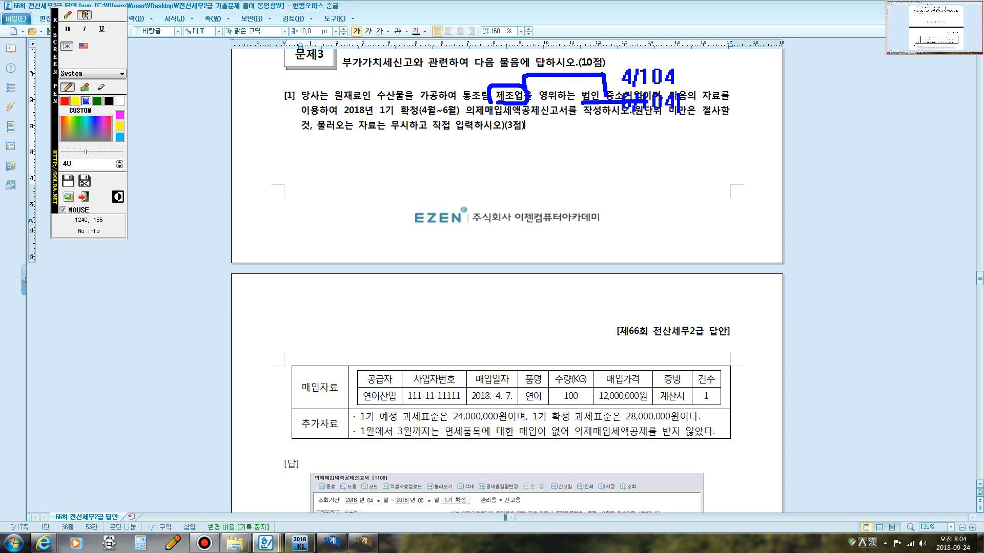
key("BackSpace")
type("6")
key("Return")
type("8/10")
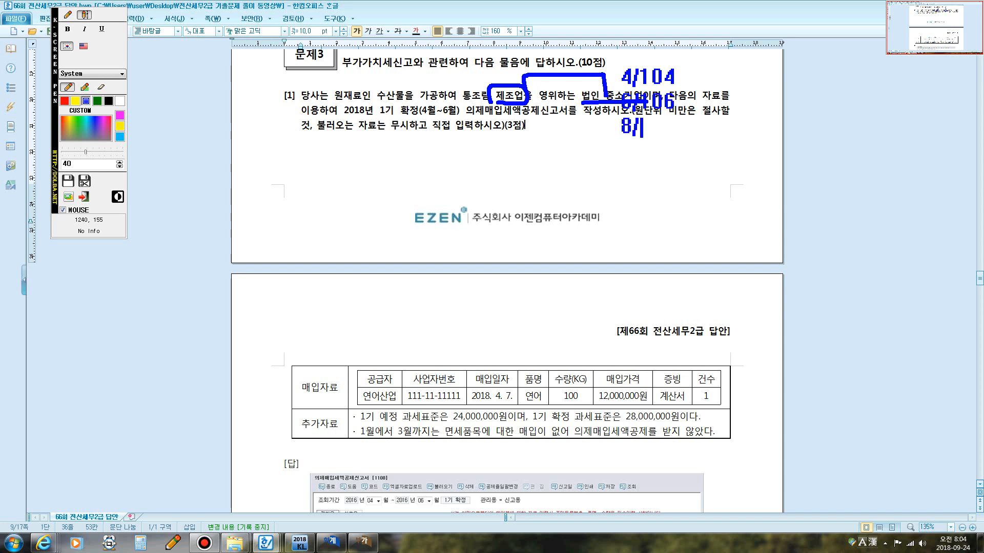
type("8")
type("`")
key("Escape")
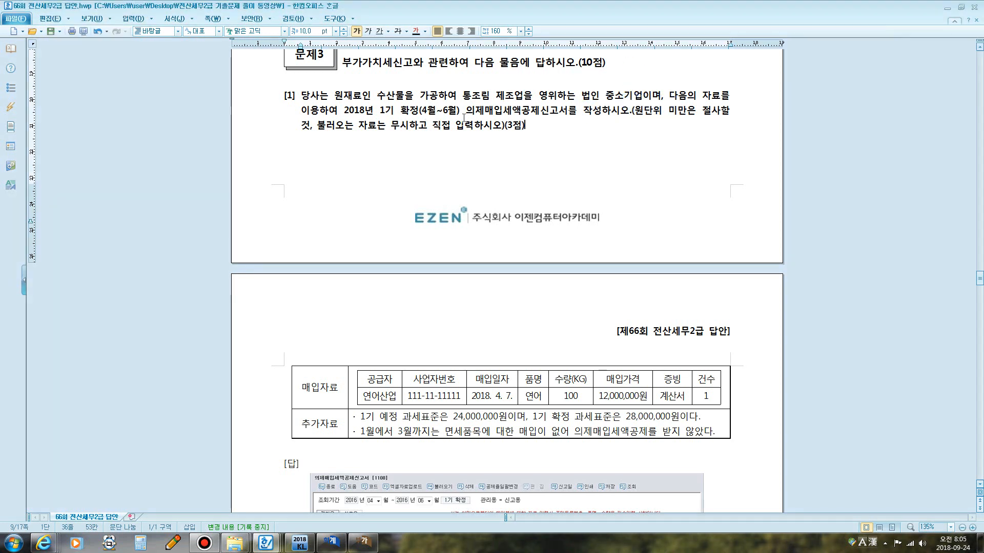
Read the filing period and business conditions of question 1 in the exam document.
left_click_drag(475, 116, 631, 124)
left_click(515, 130)
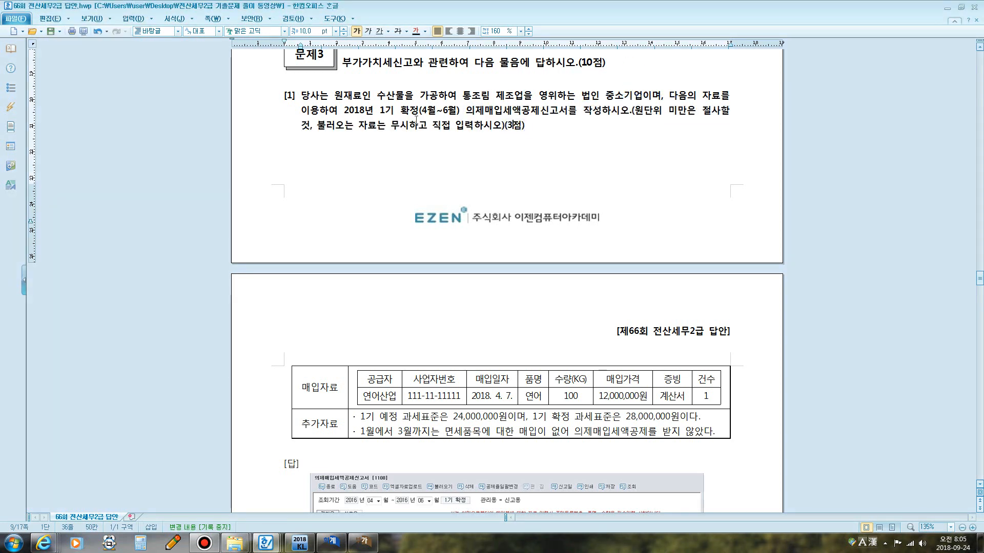
key("ctrl+grave")
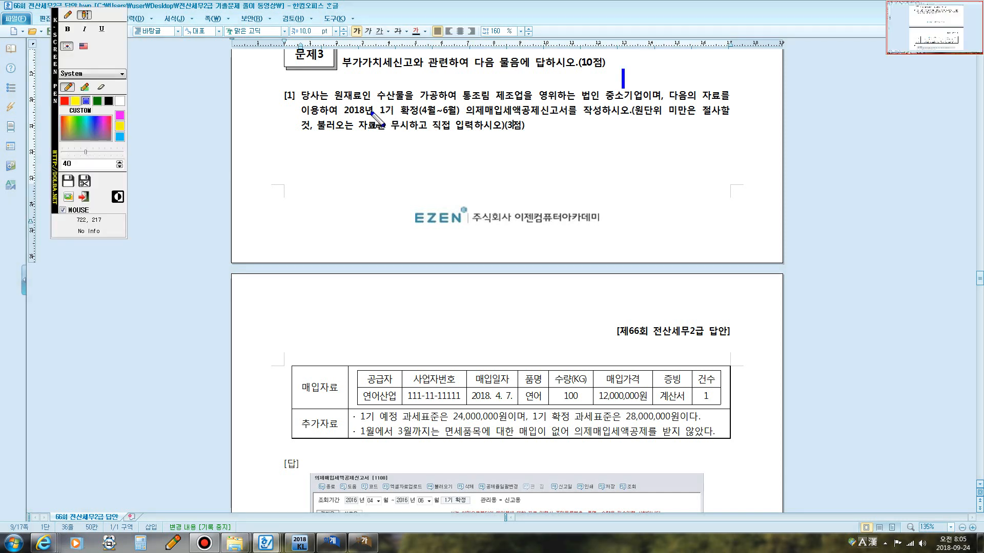
left_click(69, 16)
mouse_move(379, 114)
left_mouse_down()
mouse_move(458, 119)
mouse_move(460, 109)
mouse_move(412, 94)
mouse_move(375, 100)
mouse_move(382, 114)
left_mouse_up()
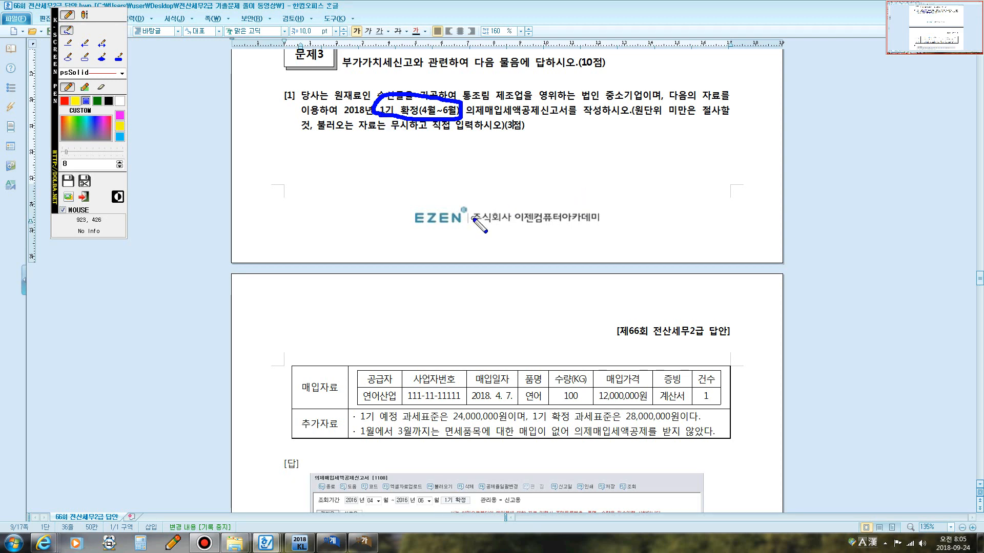
key("Escape")
scroll(471, 225, "down", 4)
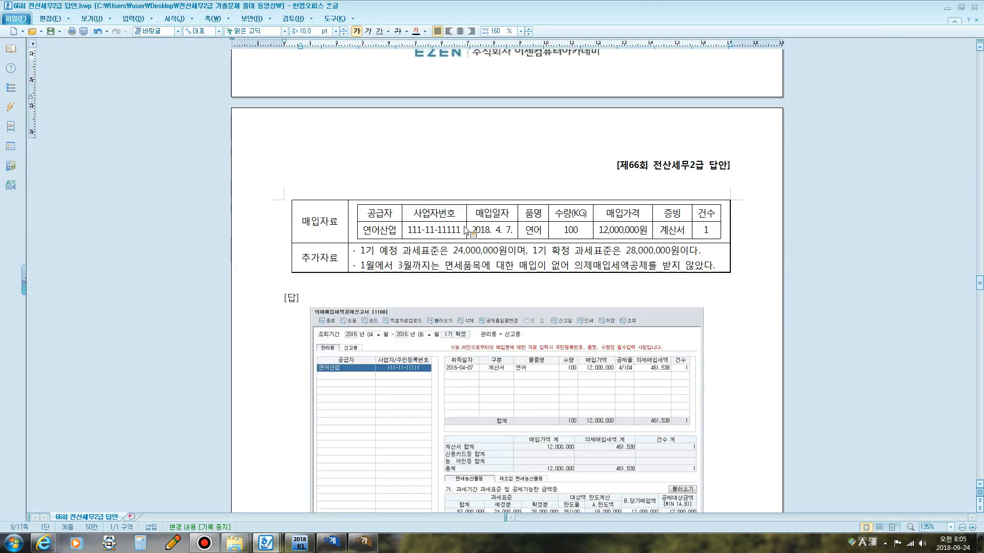
scroll(461, 225, "up", 5)
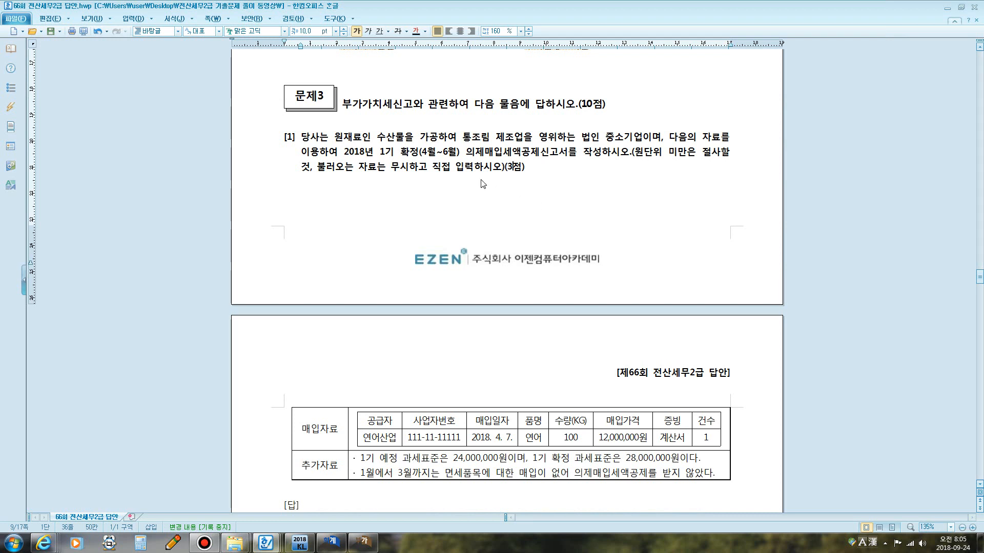
Examine the required return and the instruction to ignore imported data in question 1.
key("F12")
mouse_move(462, 160)
left_mouse_down()
mouse_move(483, 141)
mouse_move(570, 150)
mouse_move(556, 162)
mouse_move(466, 162)
left_mouse_up()
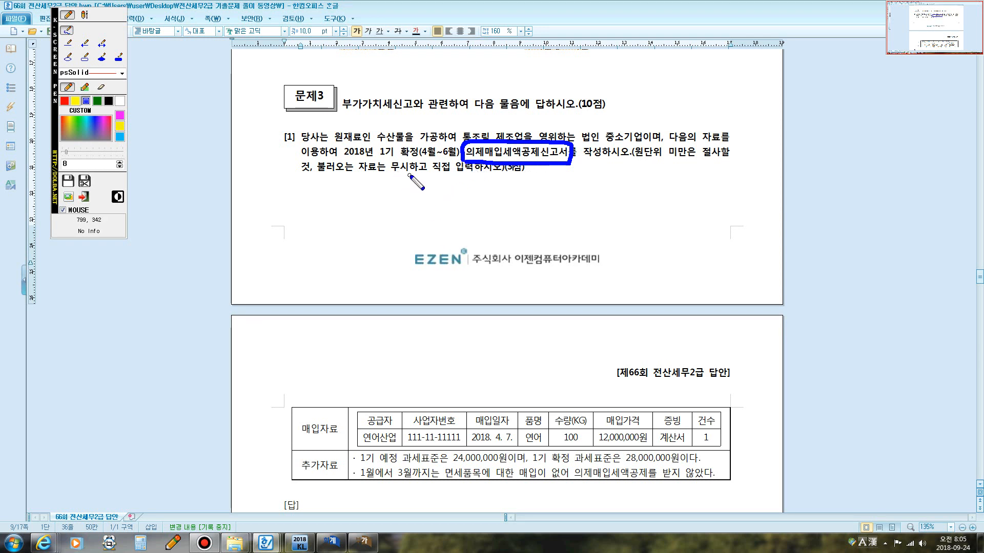
left_click_drag(332, 175, 490, 178)
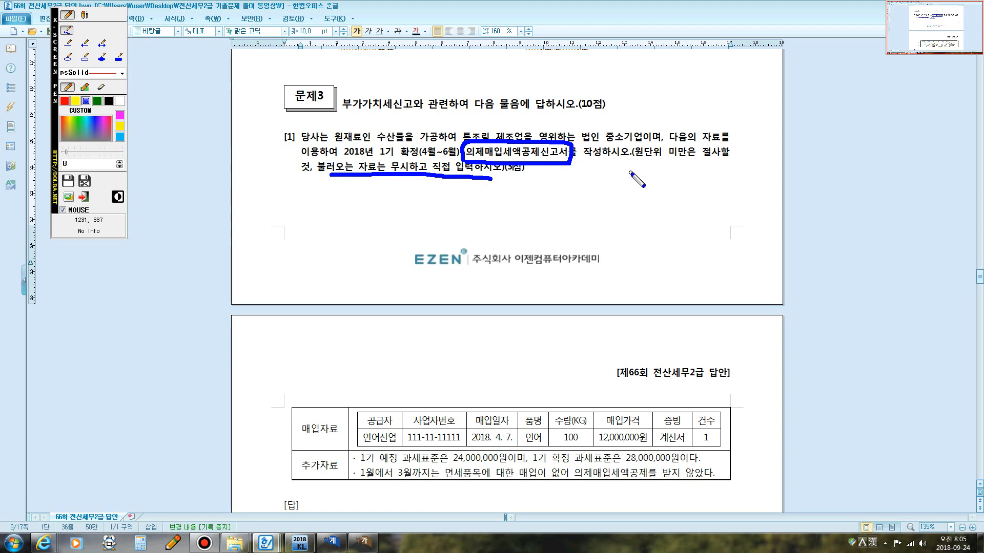
key("Escape")
scroll(580, 182, "down", 7)
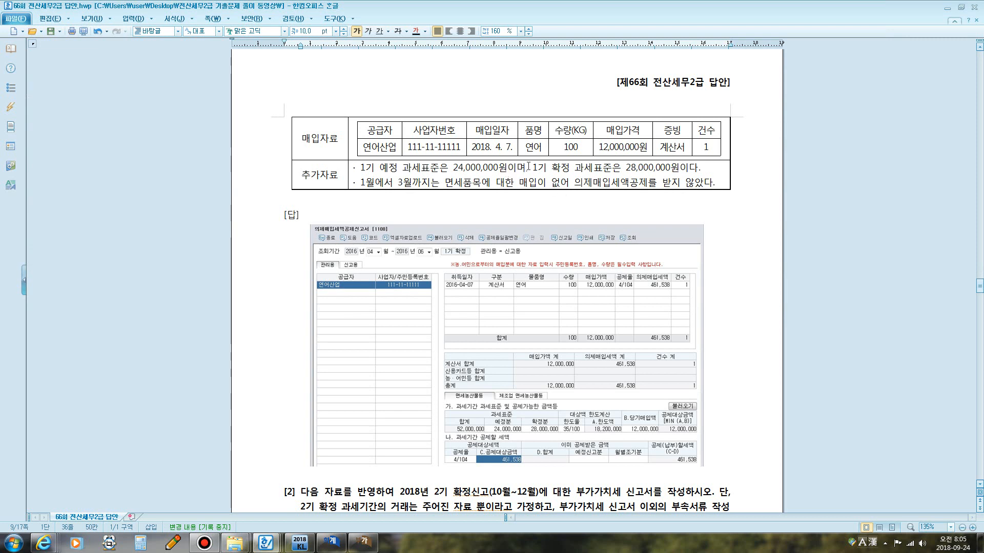
Study the 2018. 4. 7. 연어산업 purchase data and the model answer screen for the deemed input tax return.
key("F12")
mouse_move(470, 156)
left_mouse_down()
mouse_move(514, 156)
mouse_move(518, 139)
mouse_move(487, 137)
mouse_move(465, 142)
mouse_move(466, 154)
mouse_move(556, 160)
left_mouse_up()
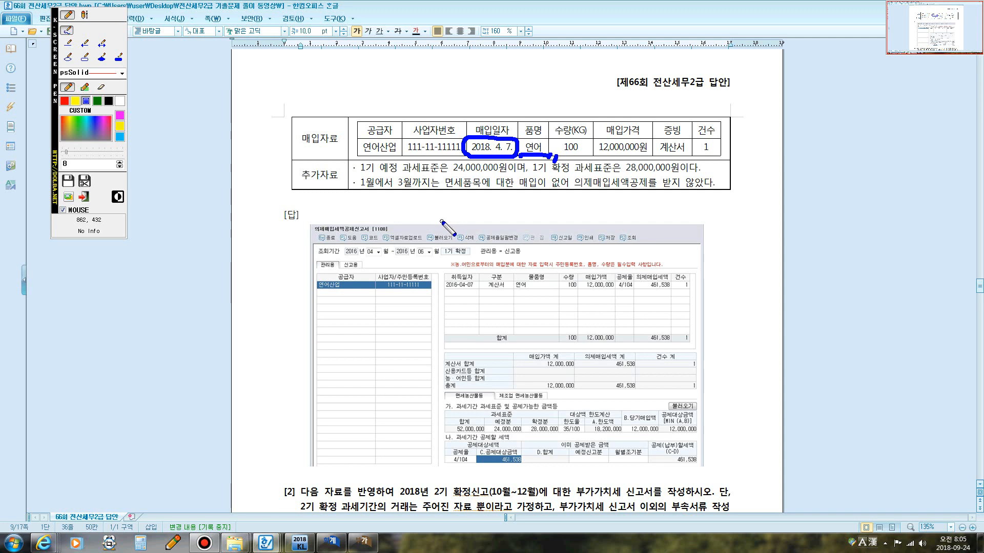
left_click(85, 15)
left_click(408, 207)
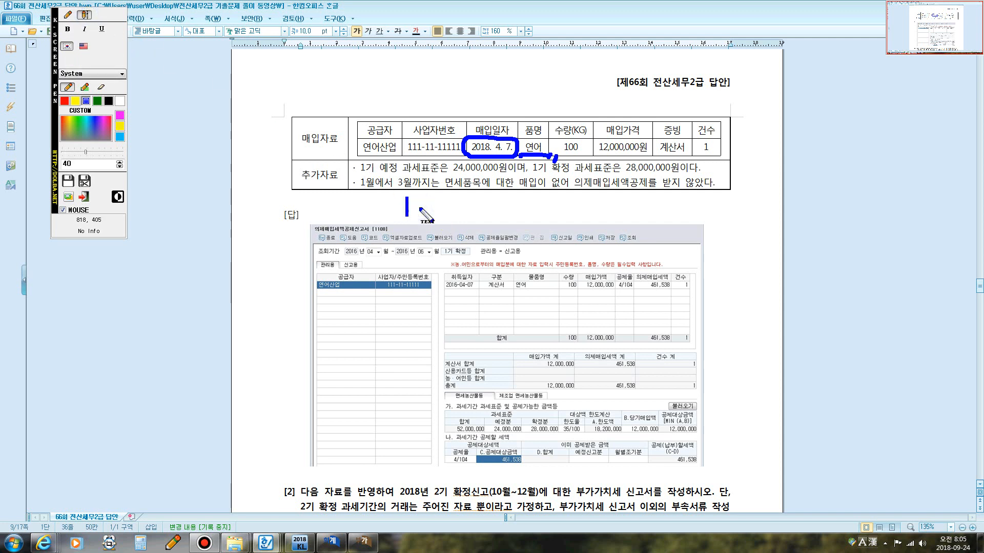
type("원재")
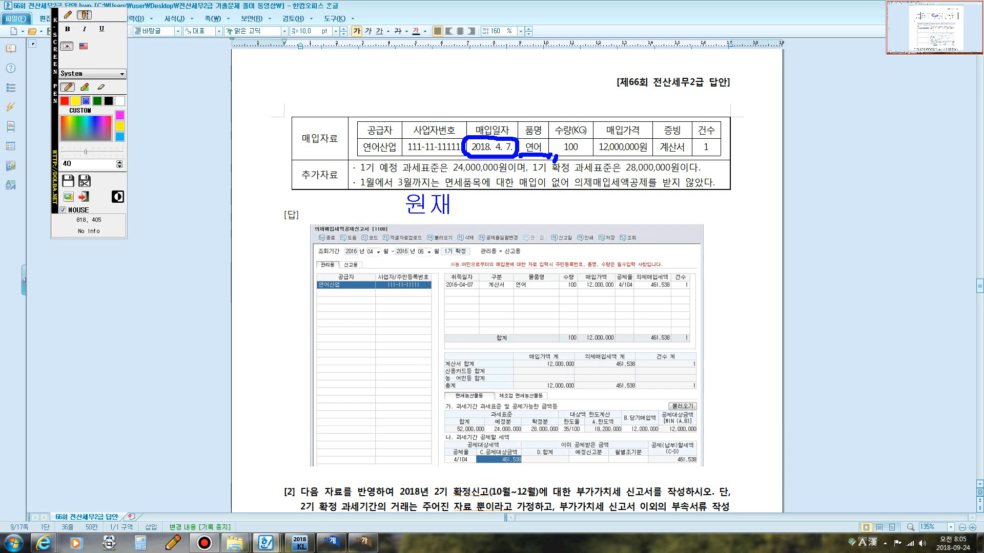
type("료 12,000,000 /")
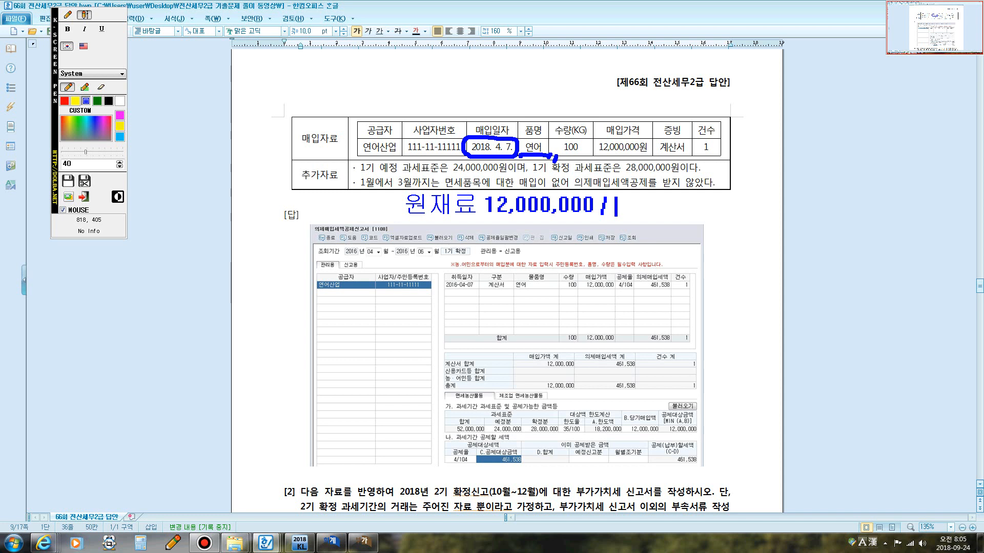
type("ㅇ")
type("외상매입금")
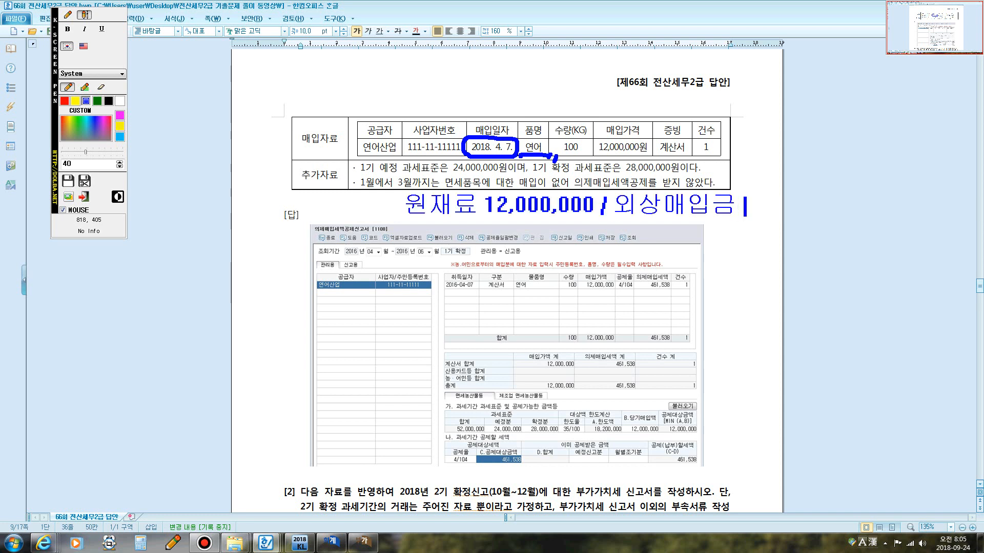
type(" 12,000,000")
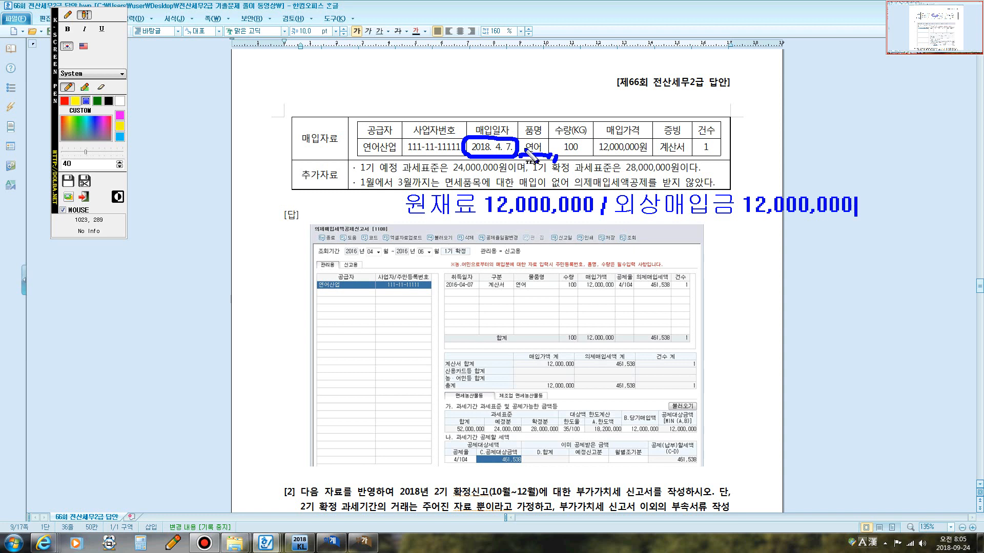
left_click(67, 14)
mouse_move(662, 145)
left_mouse_down()
mouse_move(675, 156)
mouse_move(690, 148)
mouse_move(660, 160)
mouse_move(689, 162)
left_mouse_up()
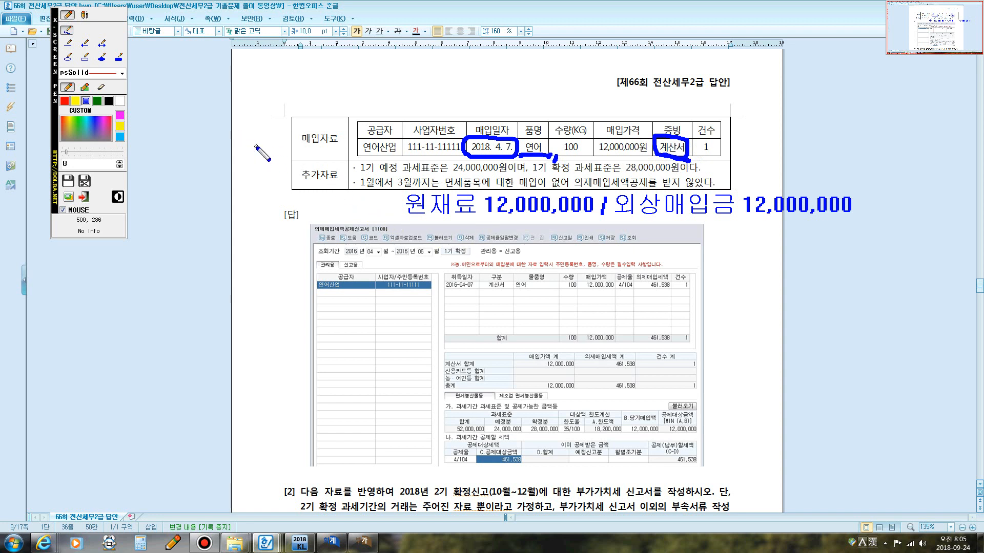
mouse_move(357, 189)
left_mouse_down()
mouse_move(362, 217)
mouse_move(365, 196)
mouse_move(378, 199)
mouse_move(376, 217)
left_mouse_up()
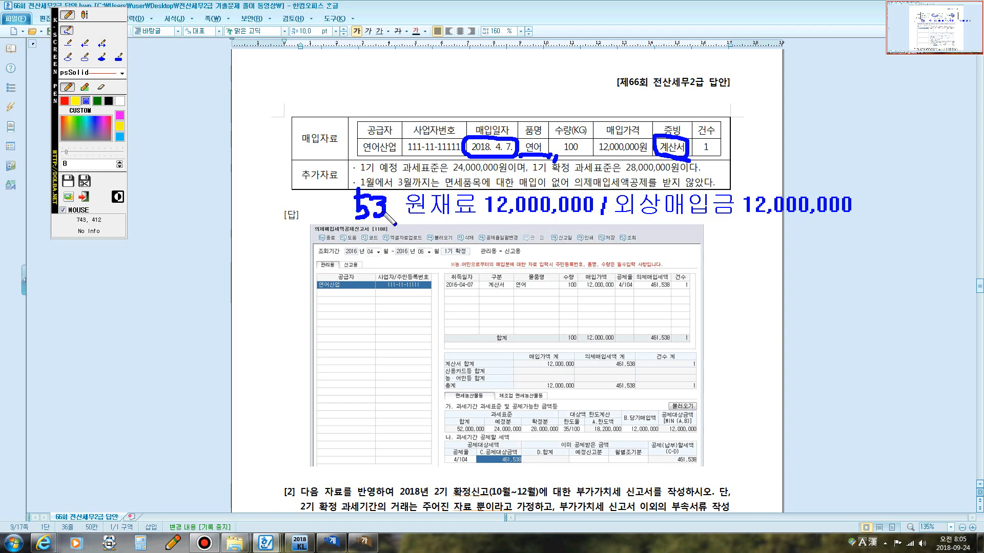
left_click(390, 209)
key("Escape")
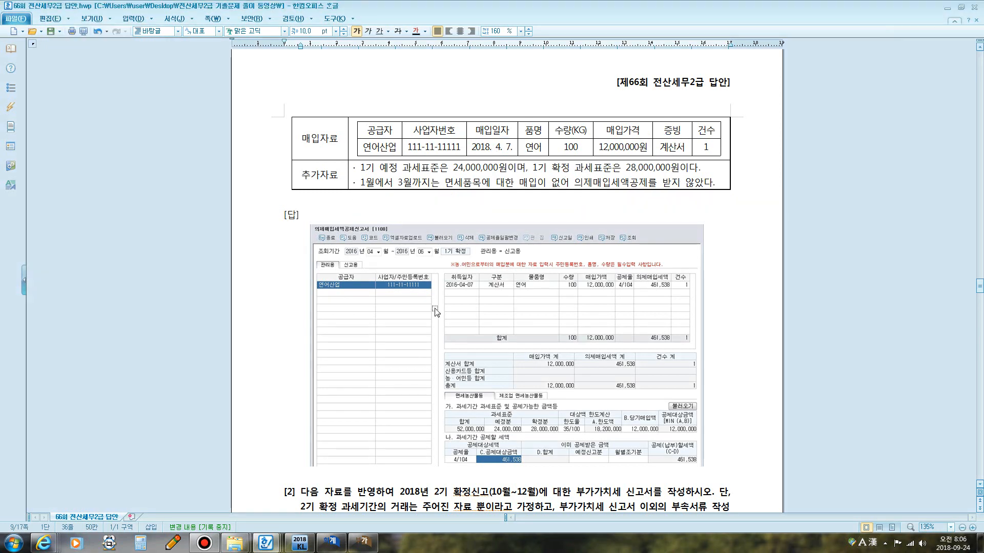
Open the April 7 연어산업 entry in 매입매출전표입력 and inspect its 면세 type and cash journal lines.
left_click(362, 541)
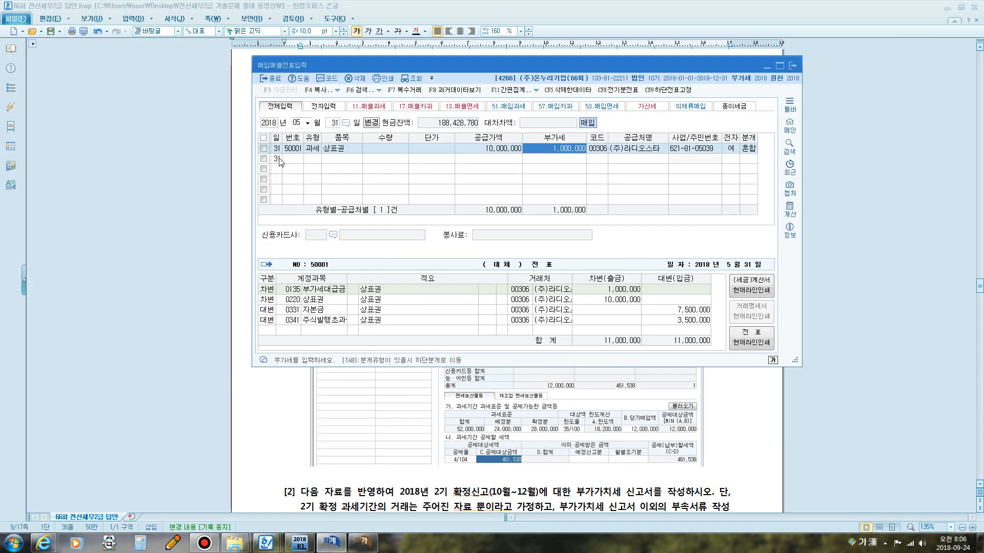
left_click(300, 123)
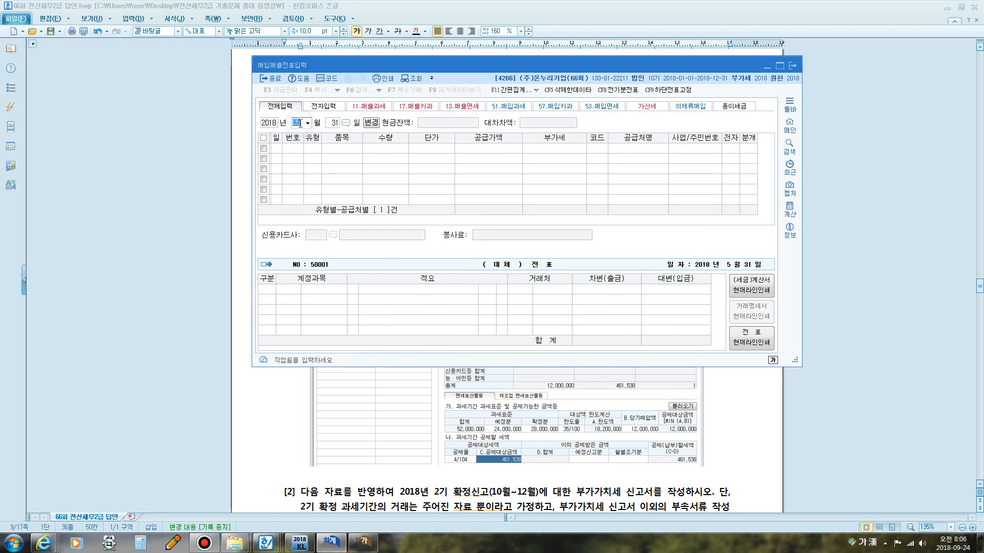
type("7")
key("Return")
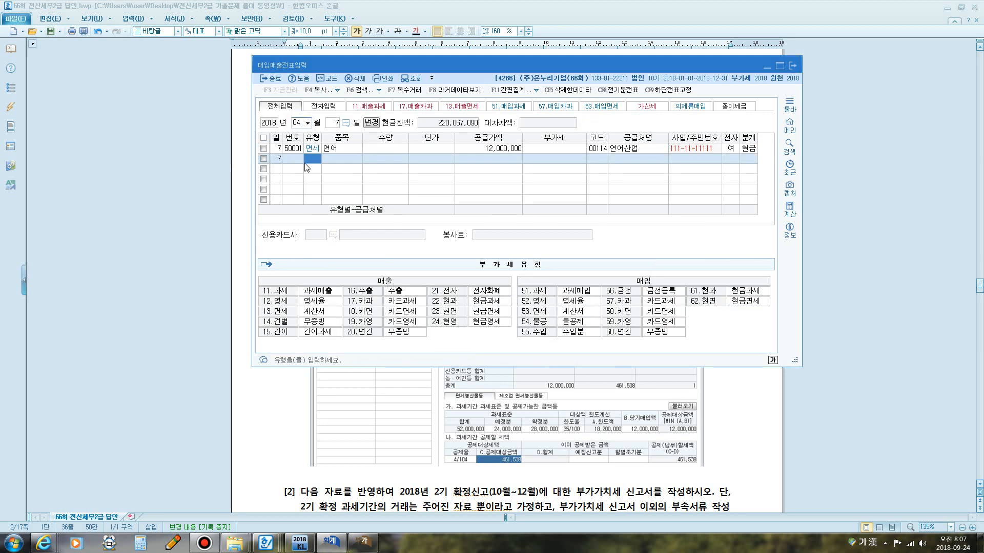
left_click(309, 149)
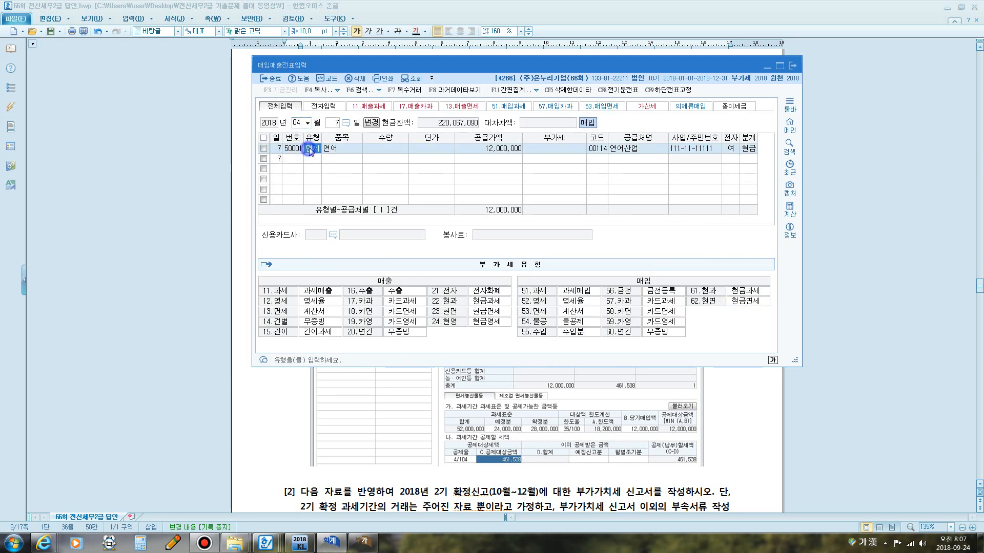
left_click(748, 149)
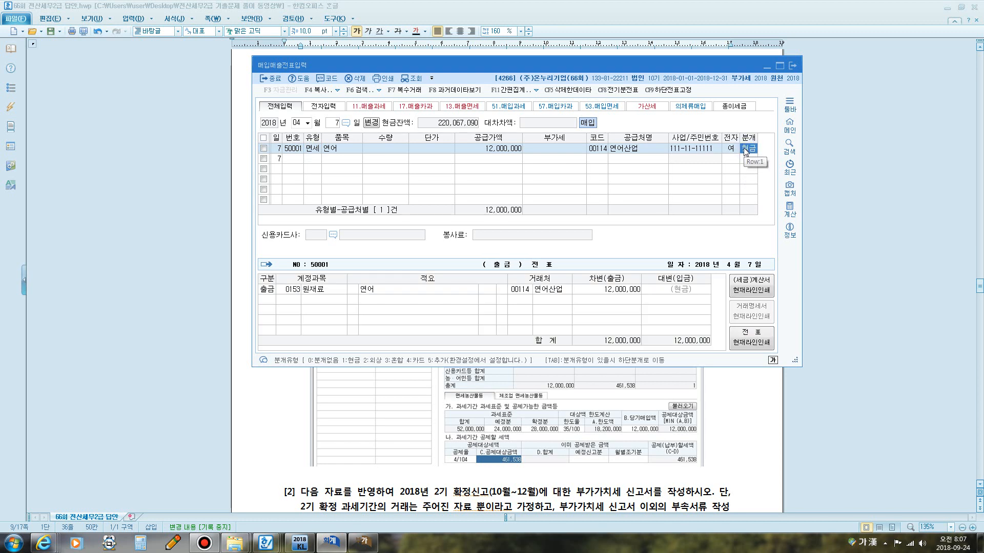
key("ctrl+F12")
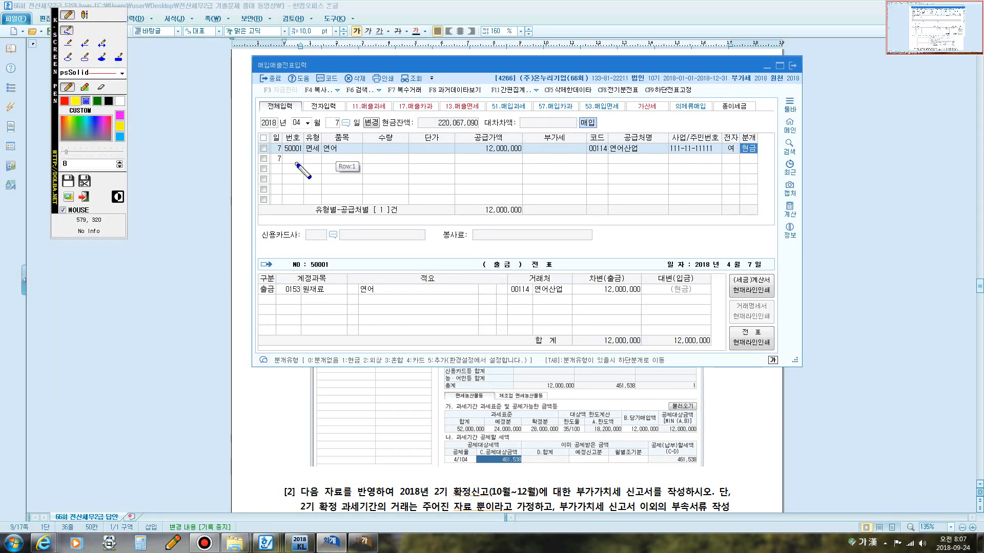
mouse_move(299, 157)
left_mouse_down()
mouse_move(301, 136)
mouse_move(321, 136)
mouse_move(323, 156)
mouse_move(301, 157)
left_mouse_up()
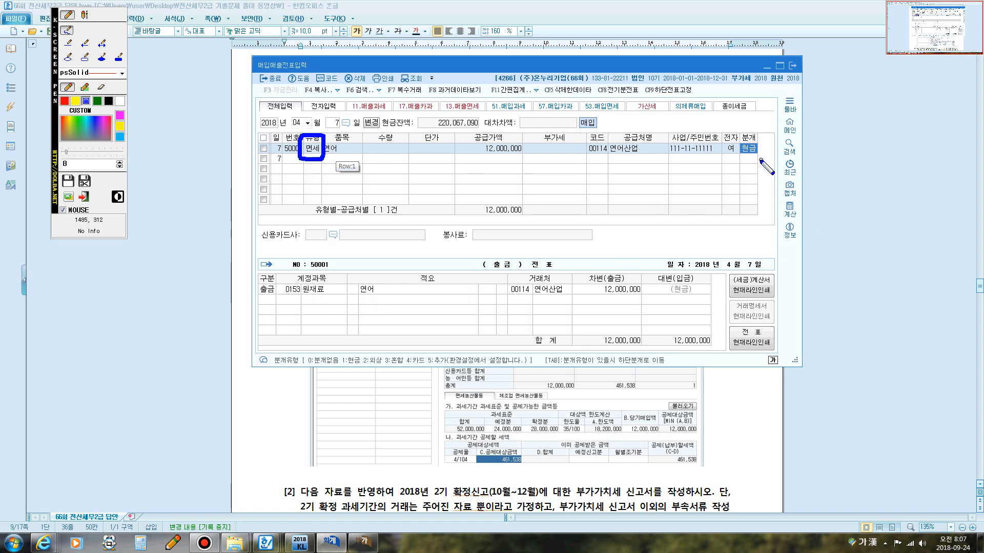
mouse_move(737, 152)
left_mouse_down()
mouse_move(746, 138)
mouse_move(760, 146)
mouse_move(754, 157)
left_mouse_up()
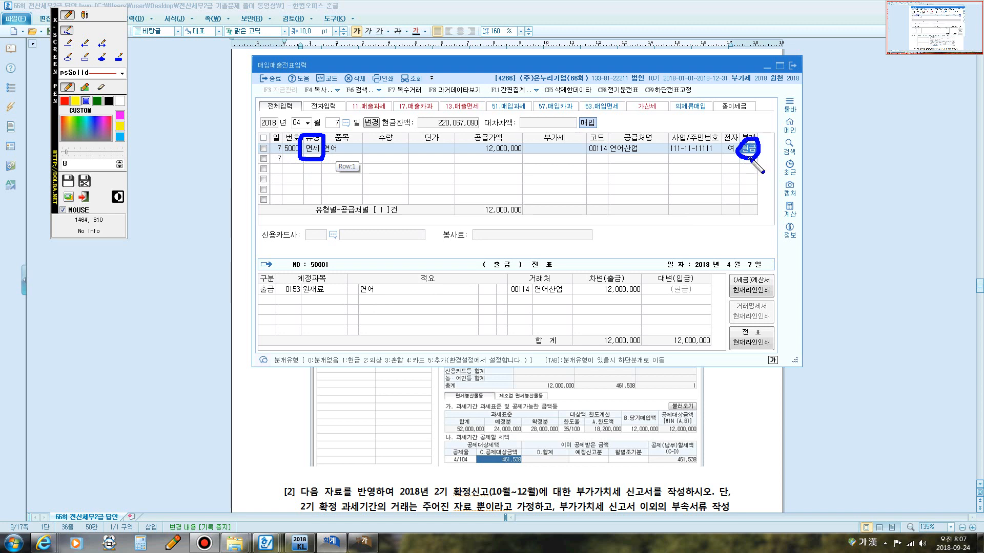
left_click_drag(662, 265, 640, 320)
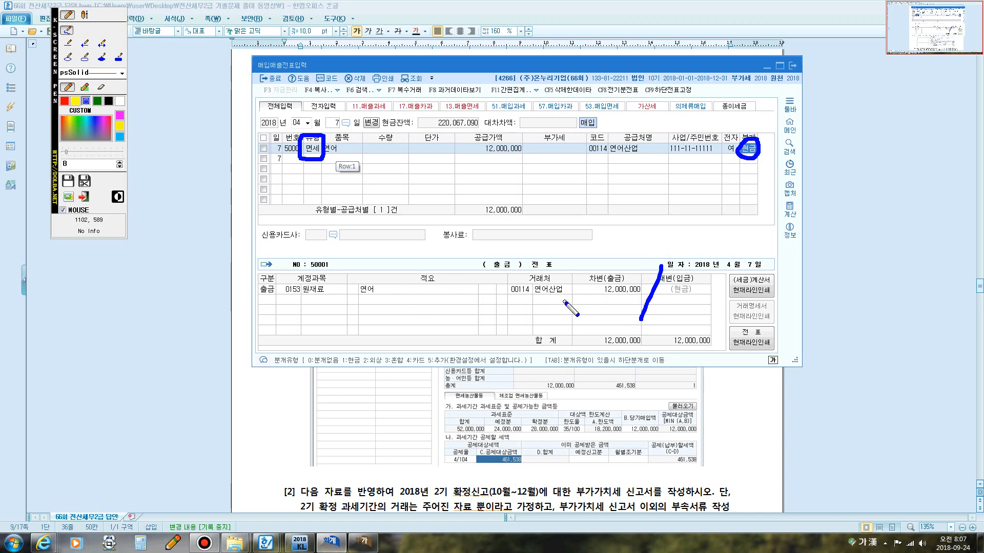
key("Escape")
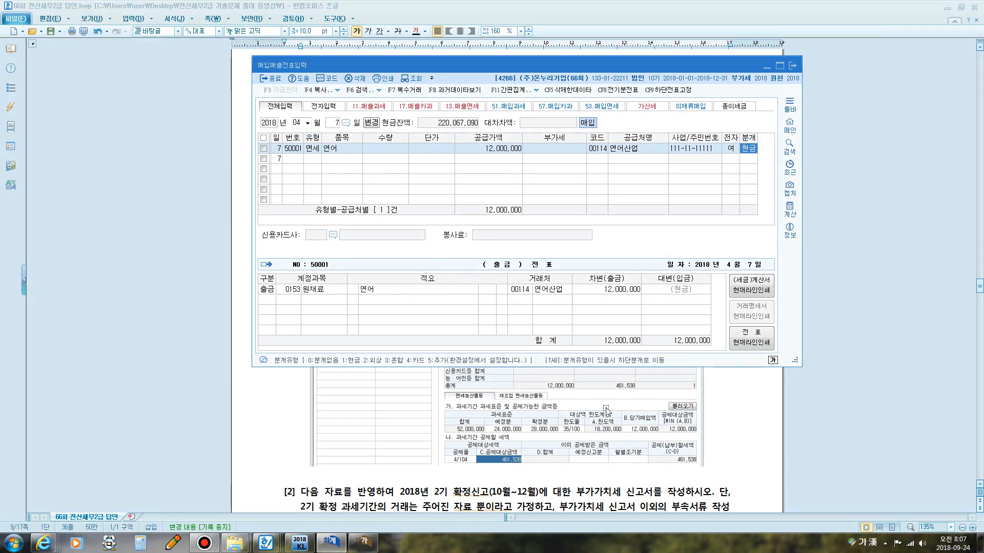
Compare question 1 in the exam document with the April 7 entry in 매입매출전표입력.
left_click(605, 406)
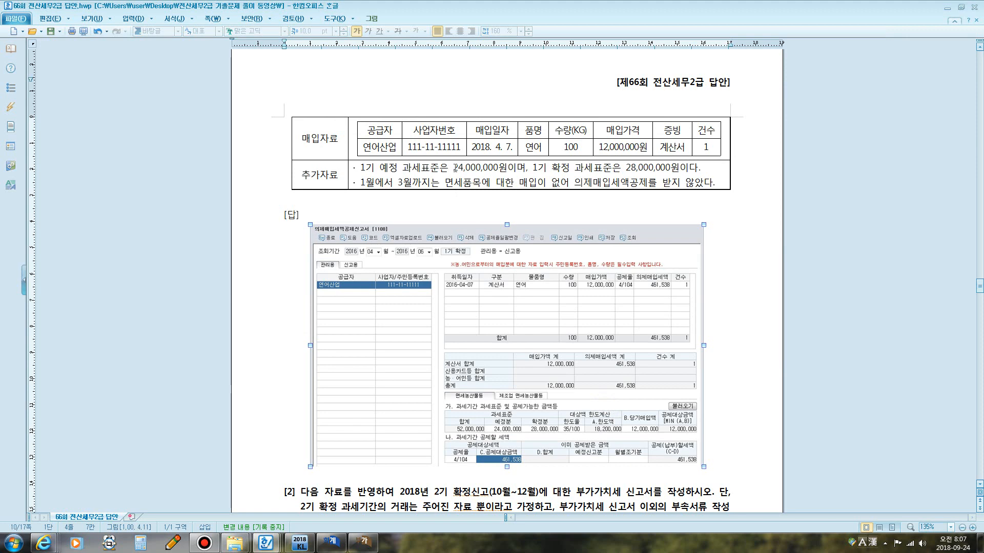
scroll(456, 170, "up", 5)
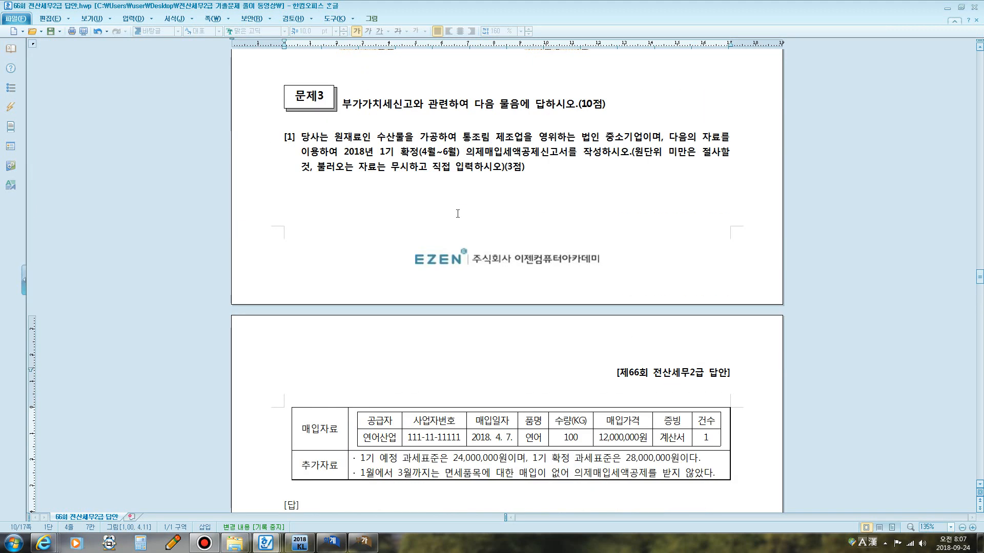
scroll(457, 213, "down", 4)
scroll(456, 219, "up", 3)
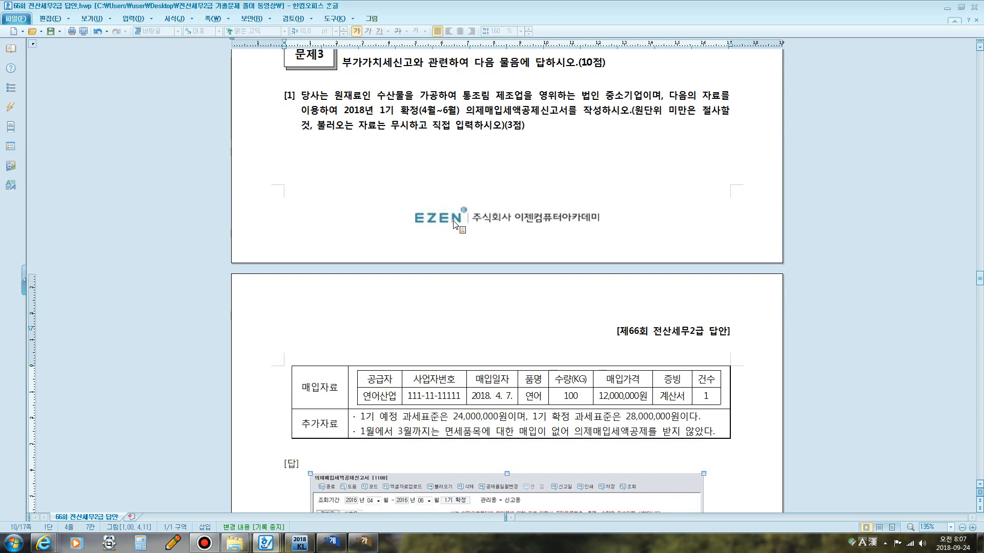
left_click(341, 542)
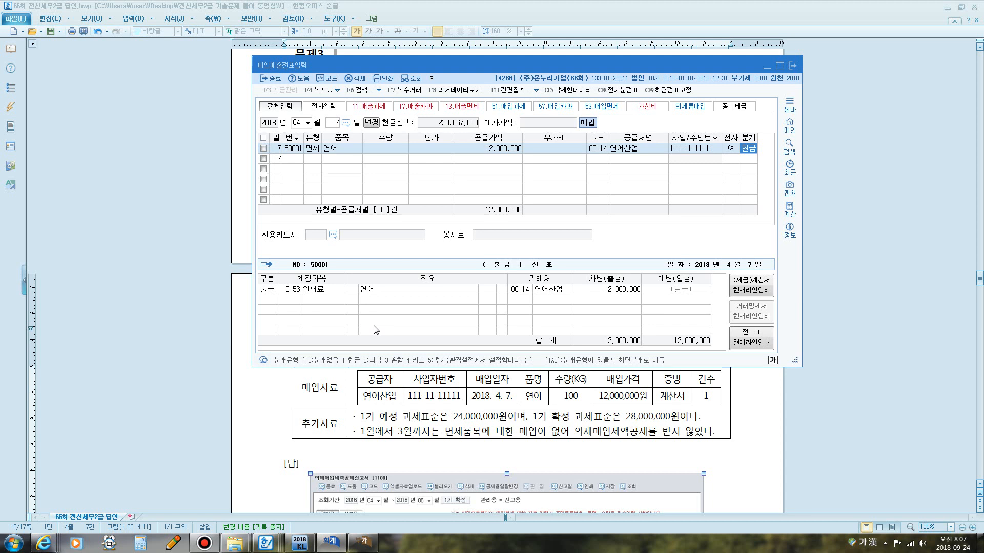
key("ctrl+F12")
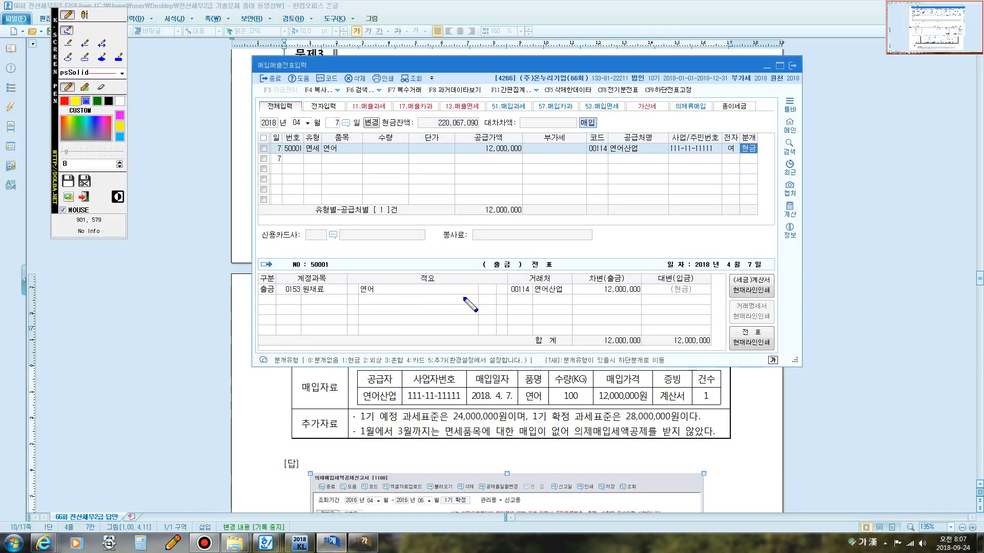
Examine the April 7 연어산업 entry's supply value, empty VAT field and 원재료 cash debit of 12,000,000.
mouse_move(601, 298)
left_mouse_down()
mouse_move(644, 295)
mouse_move(638, 281)
mouse_move(590, 283)
mouse_move(609, 296)
left_mouse_up()
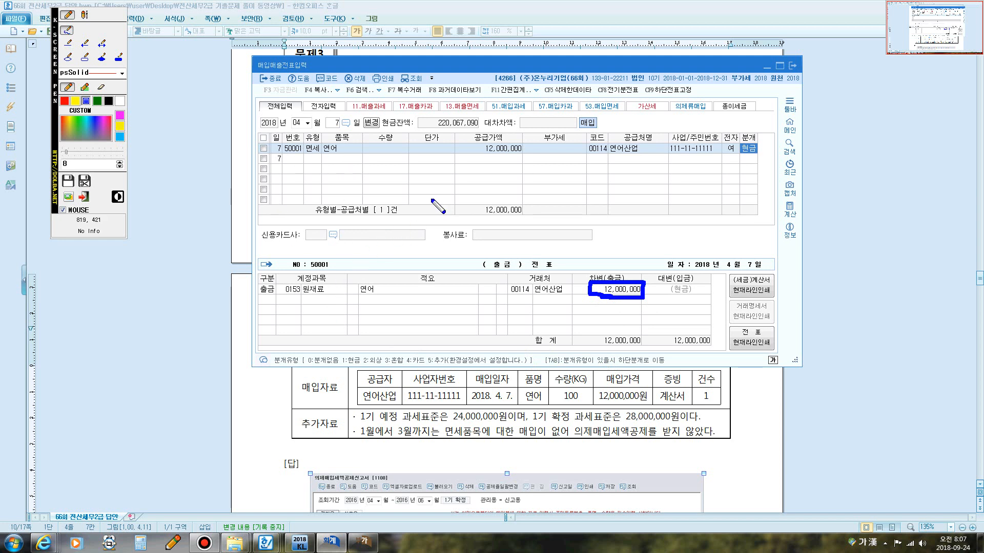
left_click_drag(483, 156, 568, 152)
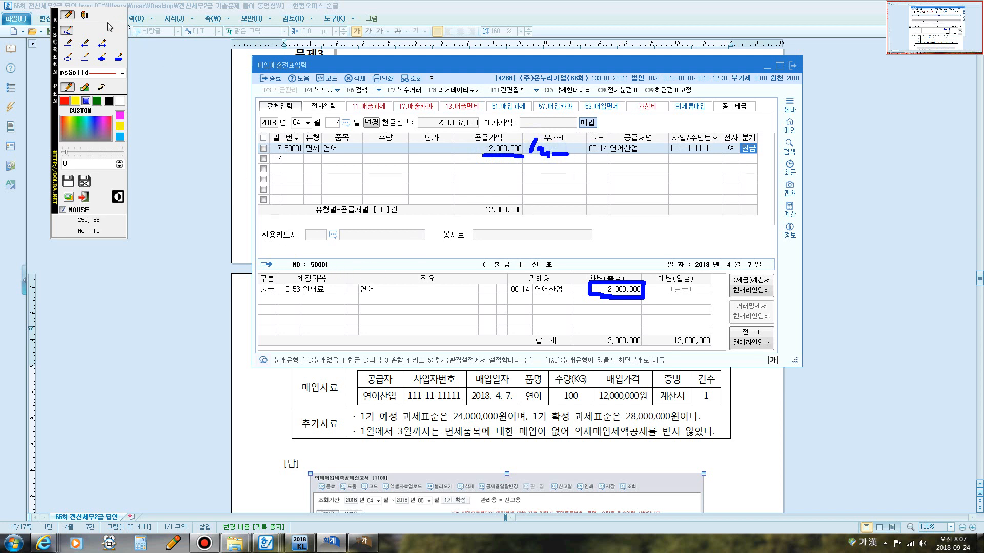
left_click(85, 14)
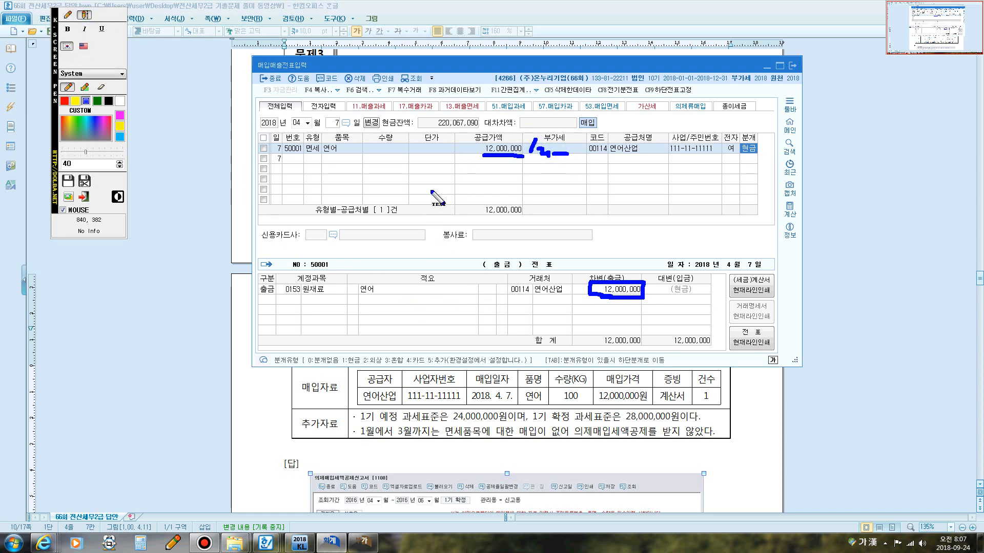
type("원재료12,000,000")
key("Return")
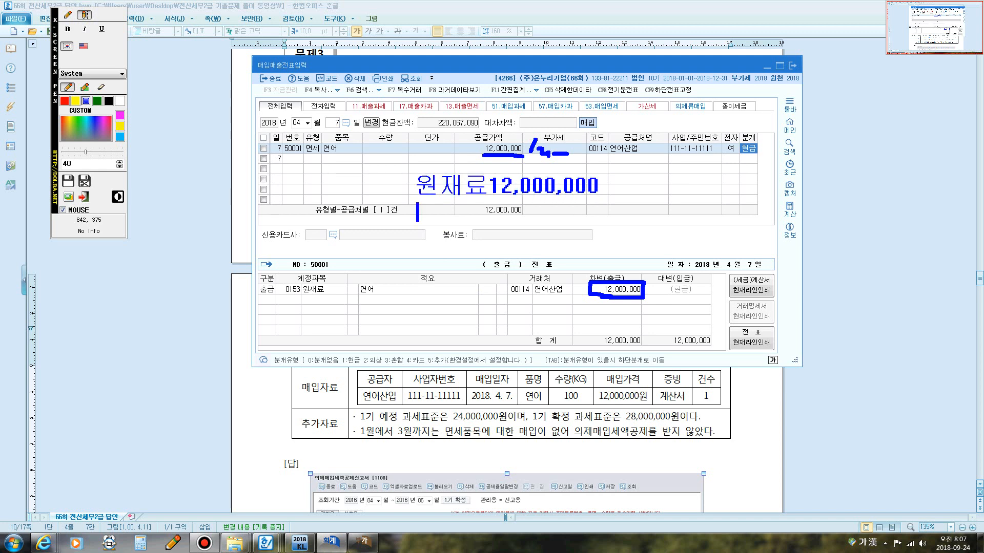
type("부가세액금")
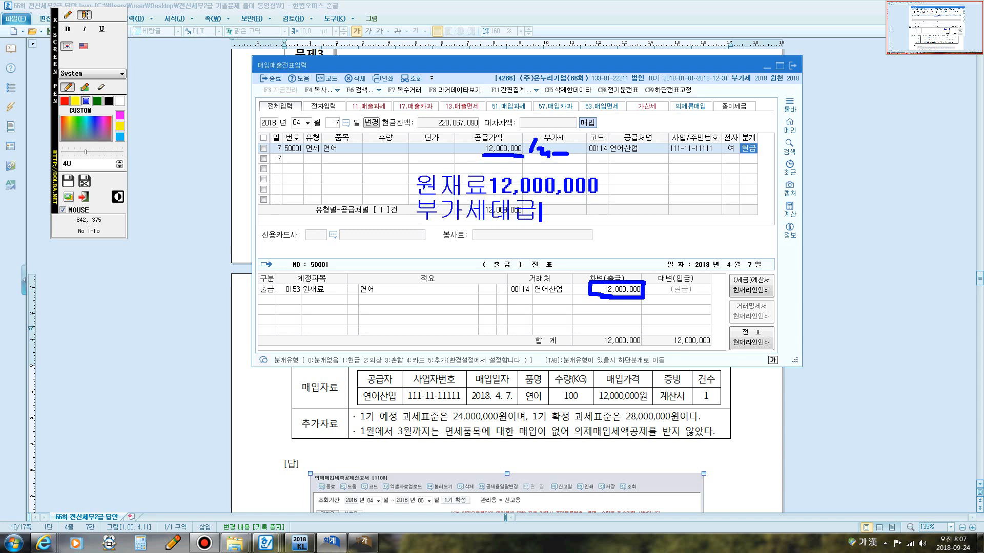
type("1,200,000")
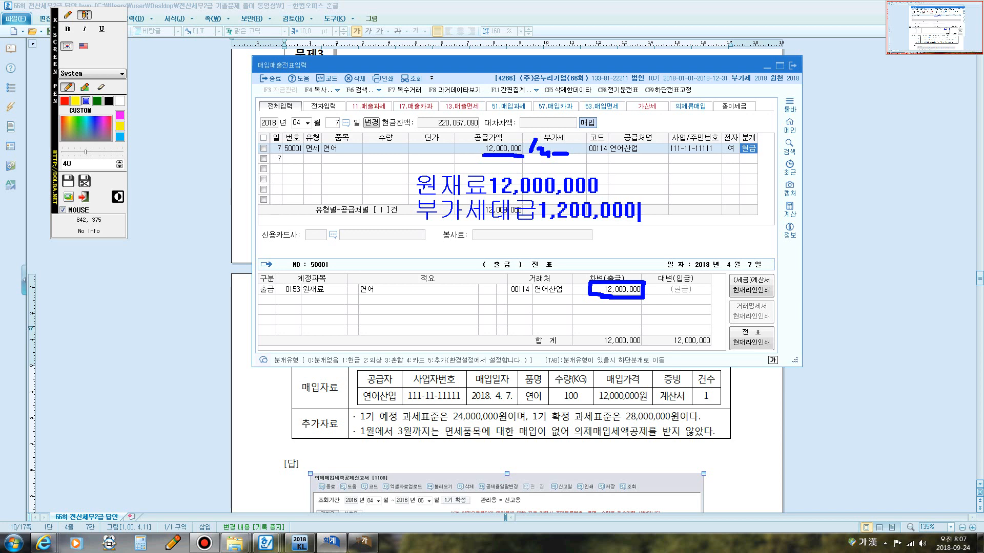
left_click(68, 15)
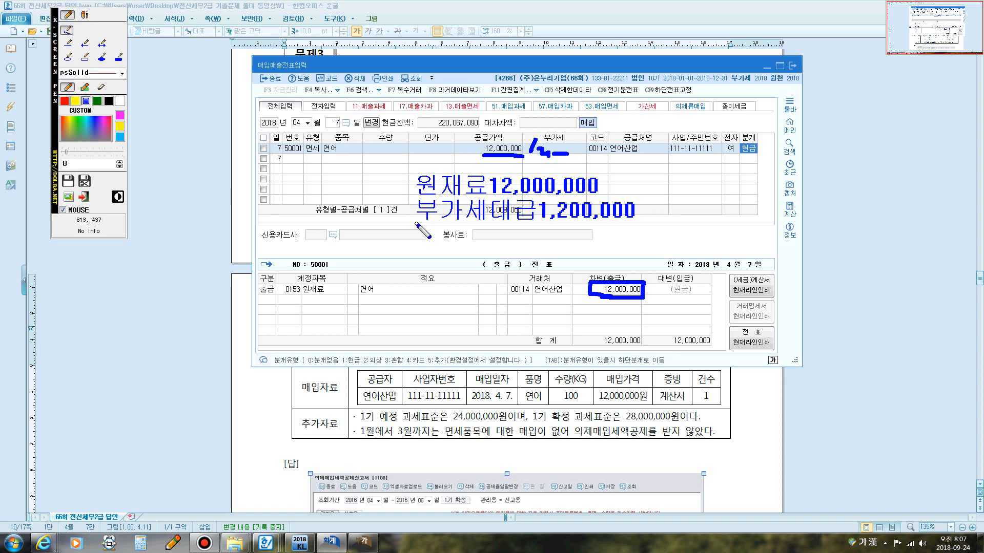
mouse_move(416, 224)
left_mouse_down()
mouse_move(413, 197)
mouse_move(451, 195)
mouse_move(638, 196)
mouse_move(645, 226)
mouse_move(415, 224)
left_mouse_up()
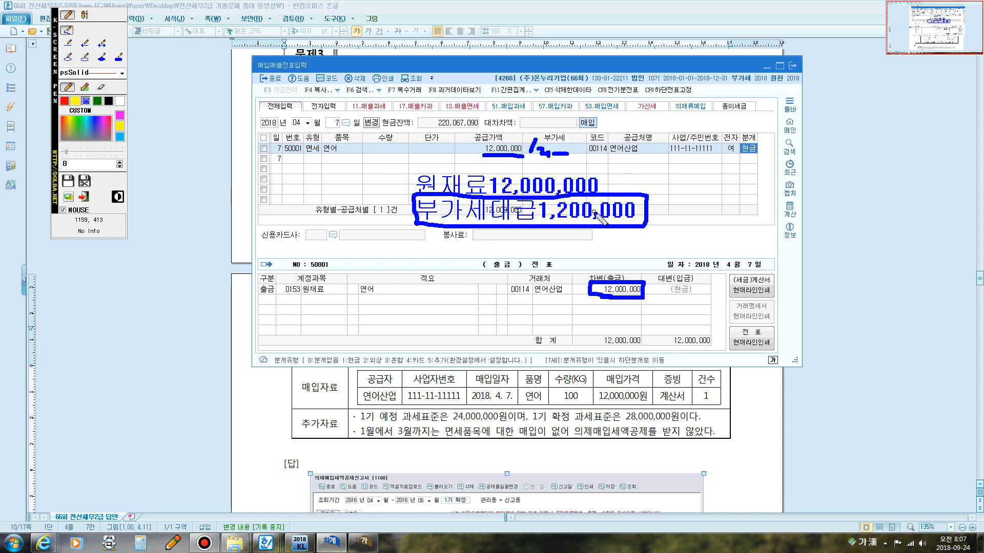
mouse_move(645, 207)
left_mouse_down()
mouse_move(750, 186)
mouse_move(820, 216)
left_mouse_up()
mouse_move(818, 205)
left_mouse_down()
mouse_move(823, 218)
mouse_move(815, 203)
left_mouse_up()
mouse_move(814, 248)
left_mouse_down()
mouse_move(722, 275)
mouse_move(634, 245)
mouse_move(638, 229)
mouse_move(626, 233)
mouse_move(642, 238)
left_mouse_up()
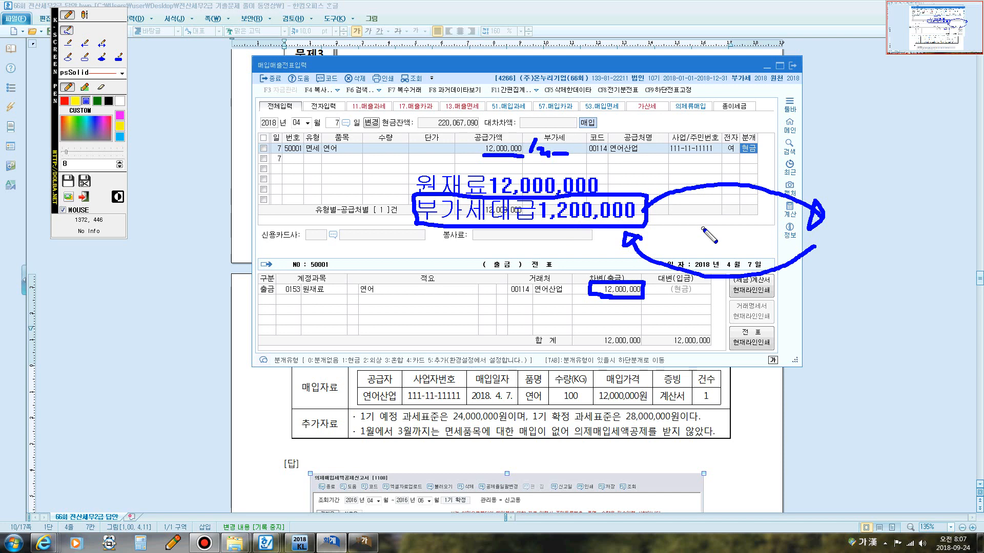
key("Escape")
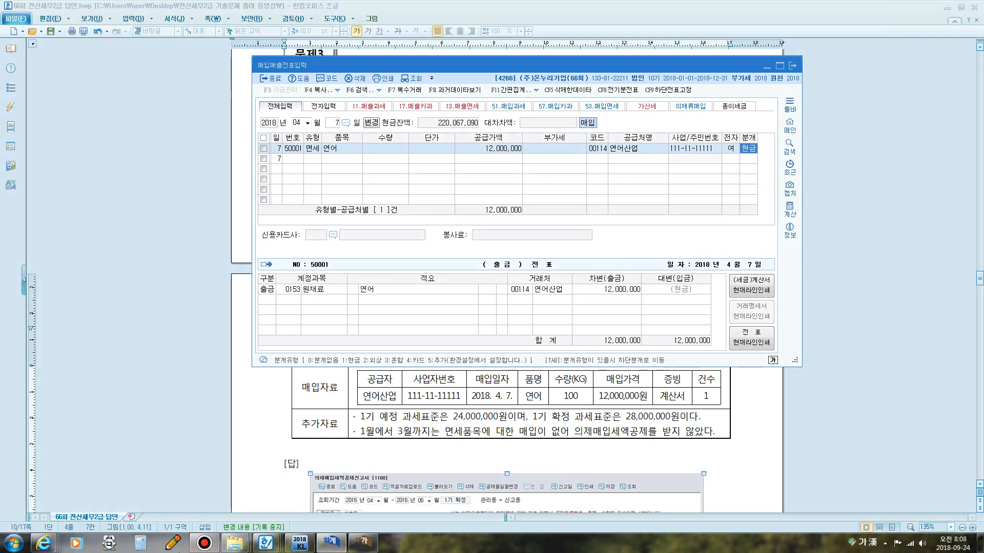
left_click(204, 542)
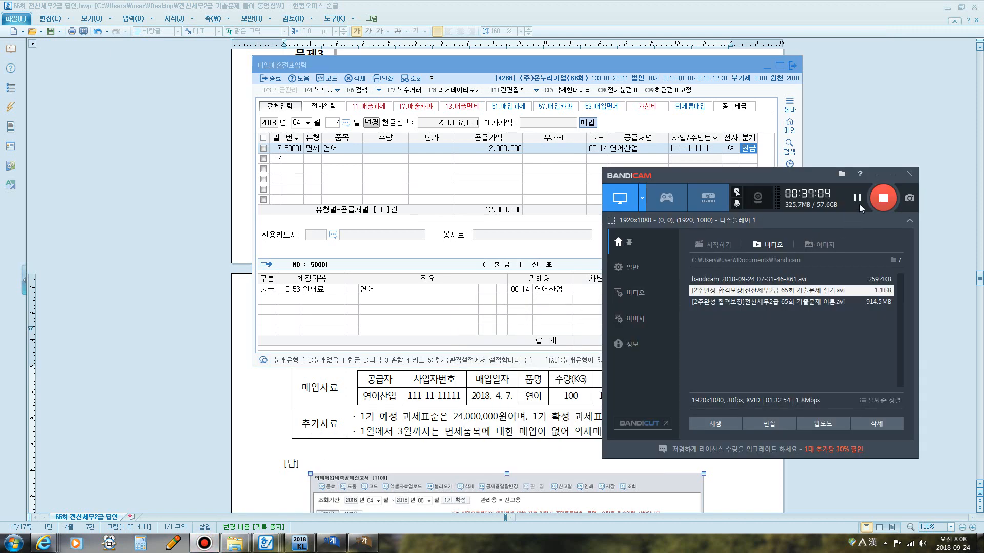
left_click(860, 205)
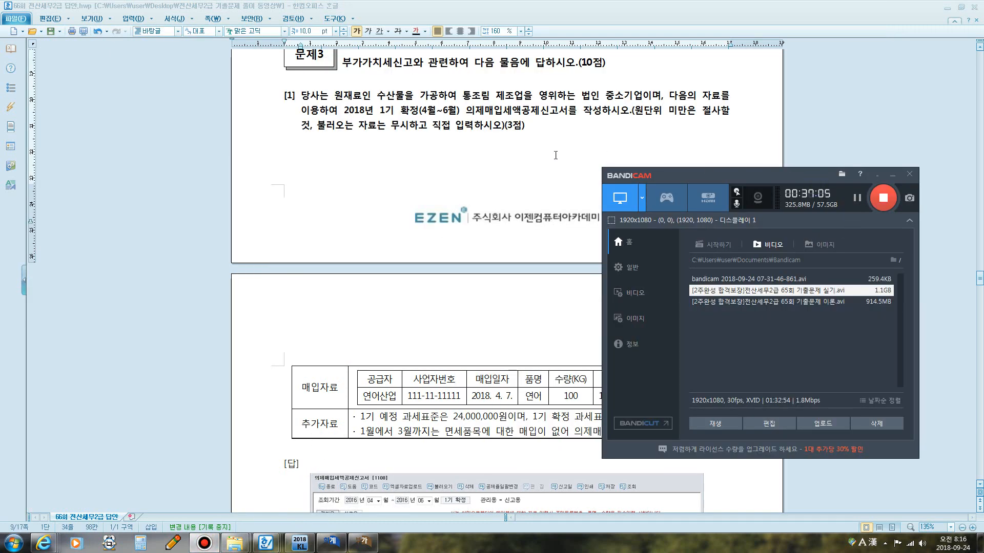
left_click(547, 152)
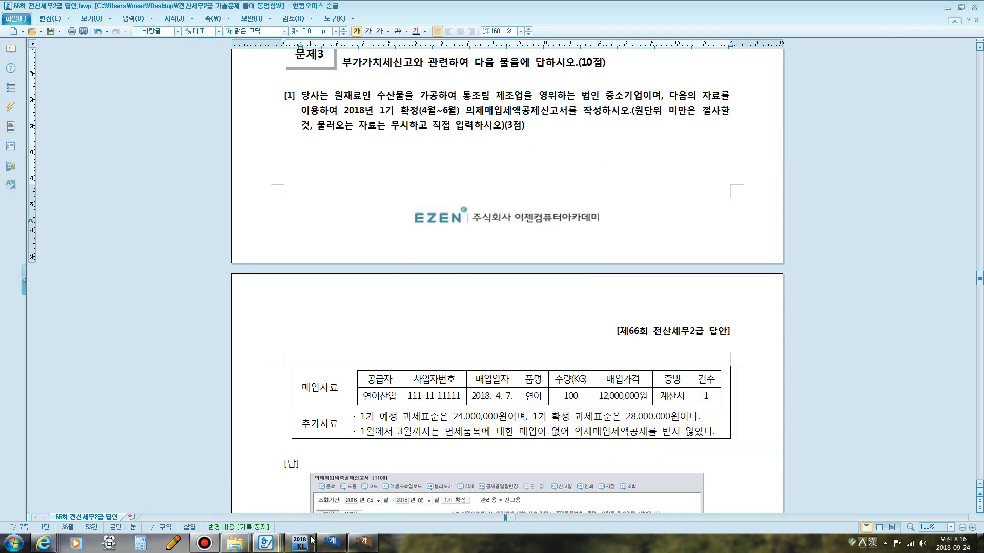
Open the 65회 answer document and study its deemed input tax formula and deduction rate table by business type.
left_click(266, 542)
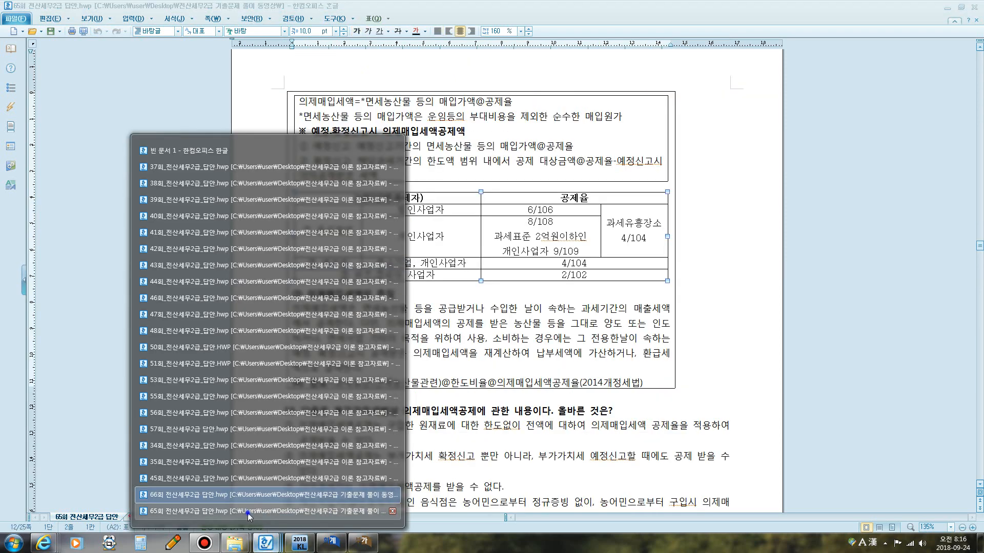
left_click(248, 511)
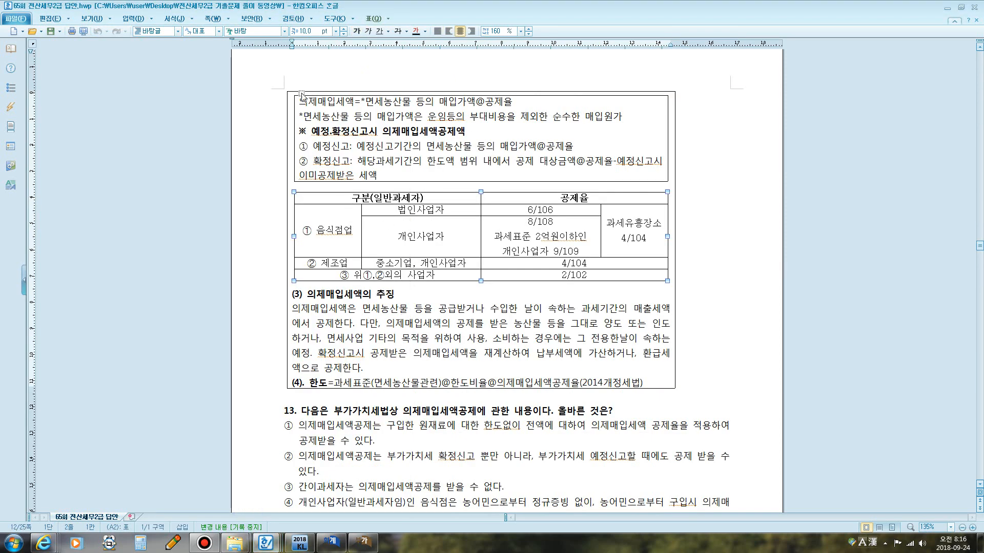
key("F12")
mouse_move(368, 109)
left_mouse_down()
mouse_move(475, 109)
mouse_move(517, 91)
mouse_move(493, 111)
left_mouse_up()
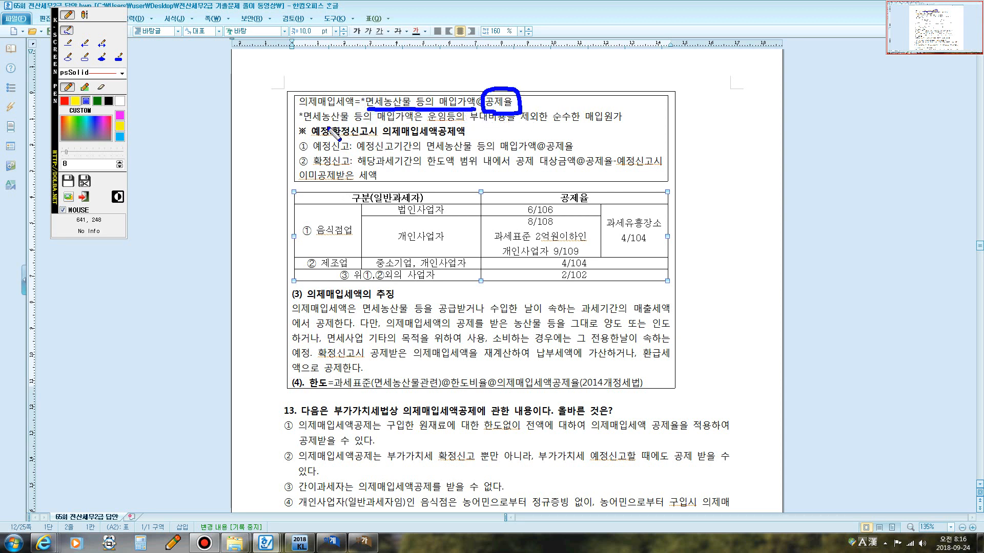
left_click_drag(304, 124, 619, 125)
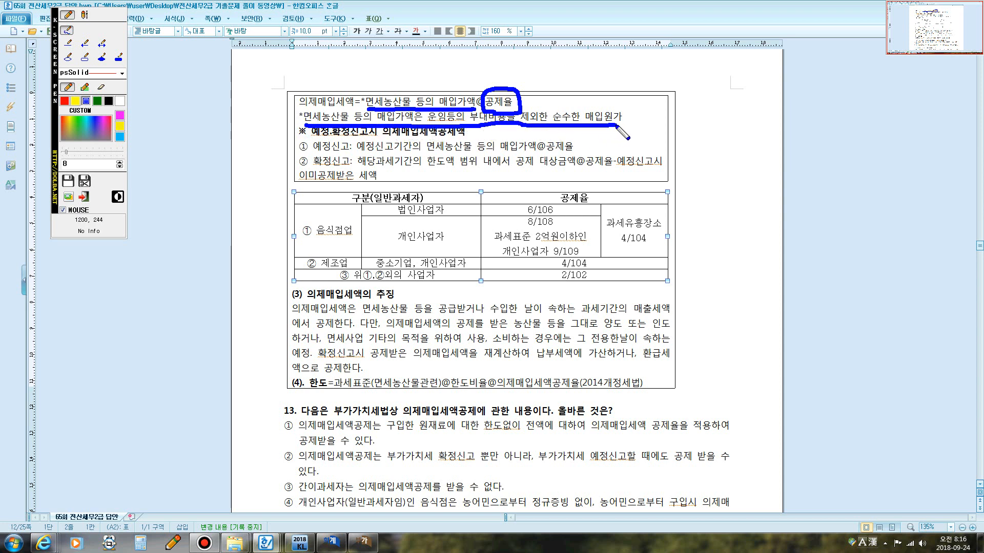
left_click(85, 15)
left_click(603, 145)
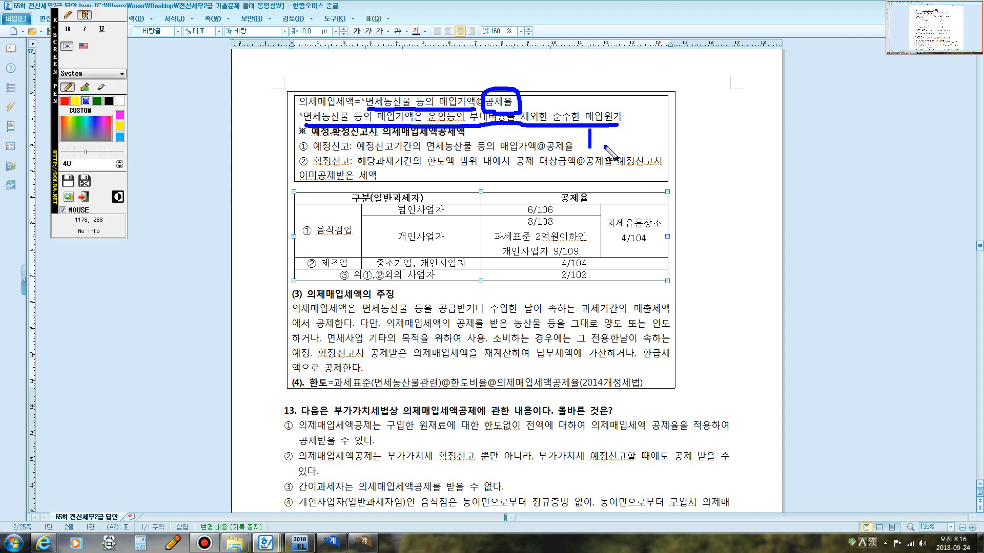
type("ㅇㅜㅓㄴ재료")
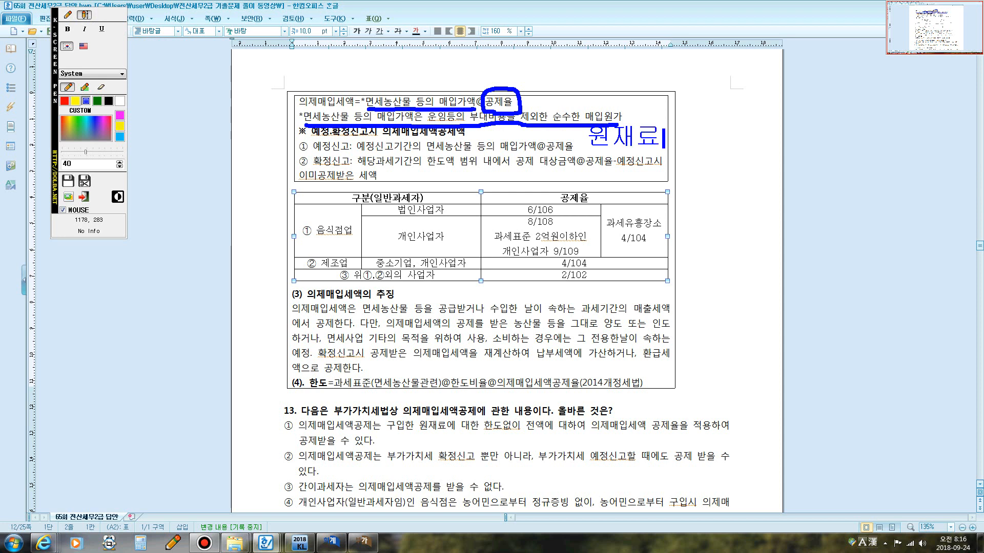
type("12,000,000")
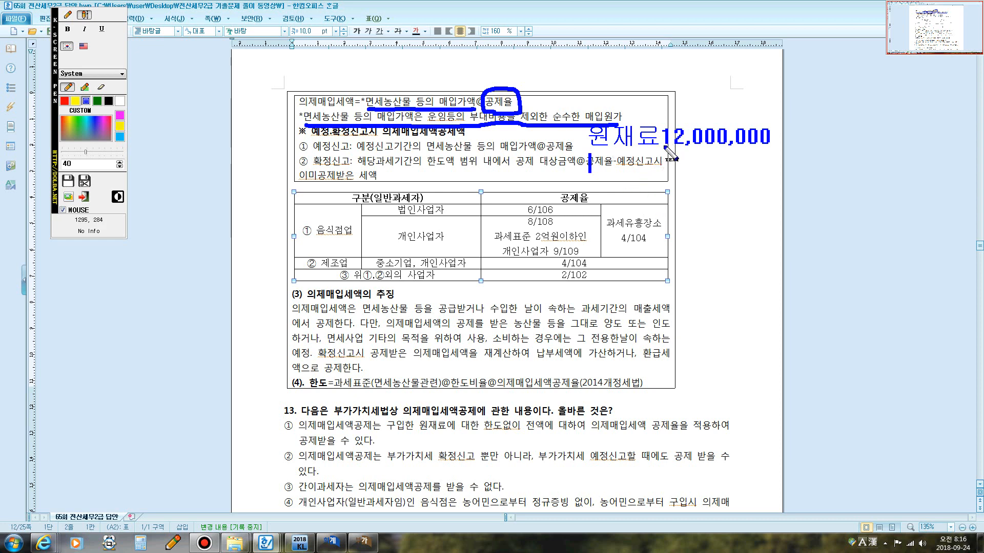
type("우")
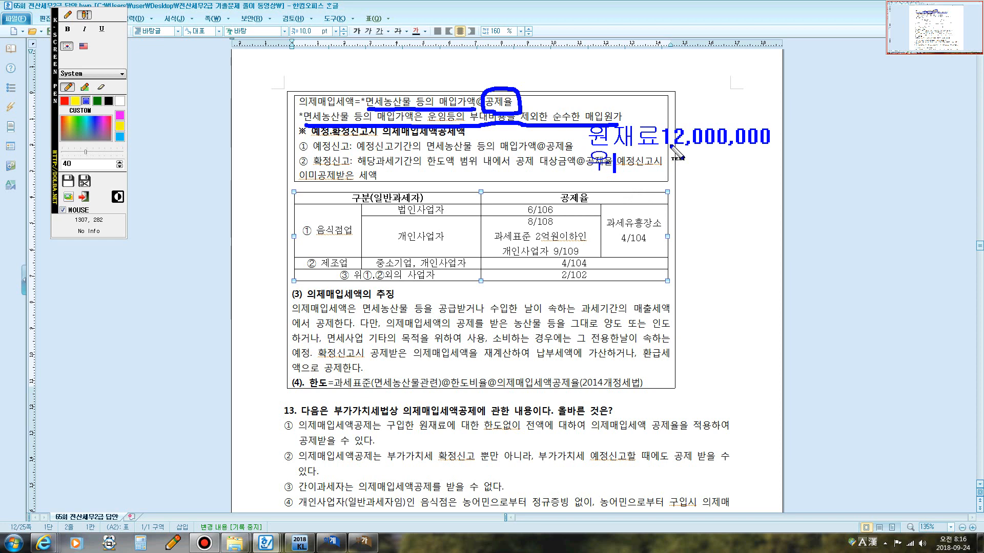
type("재료1,000,000")
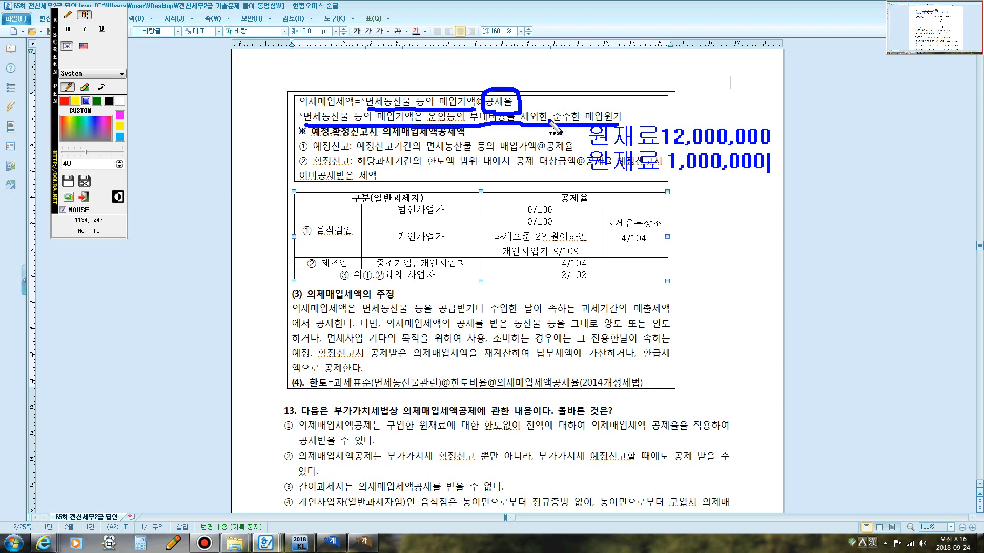
left_click(67, 15)
mouse_move(587, 177)
left_mouse_down()
mouse_move(577, 138)
mouse_move(730, 120)
mouse_move(784, 174)
mouse_move(607, 176)
left_mouse_up()
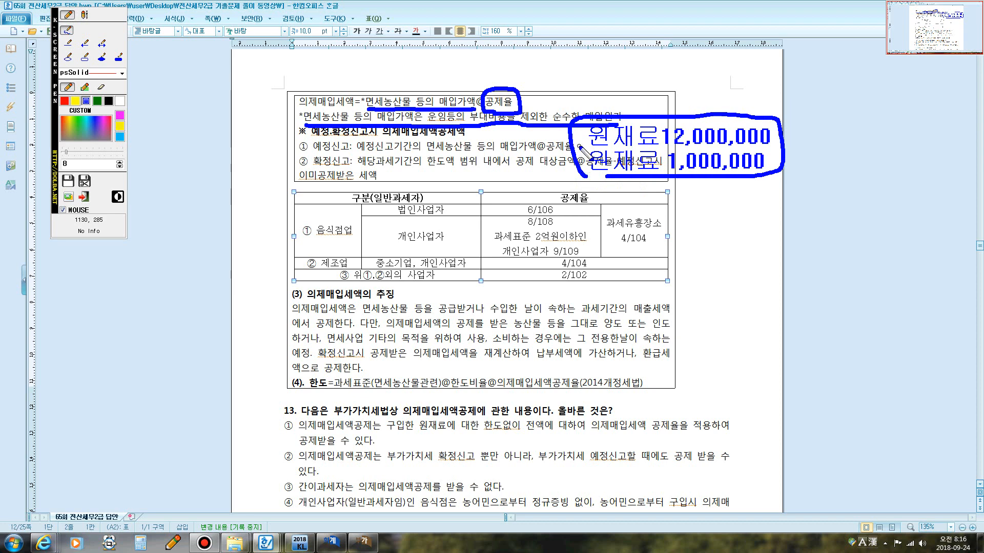
left_click_drag(584, 162, 765, 159)
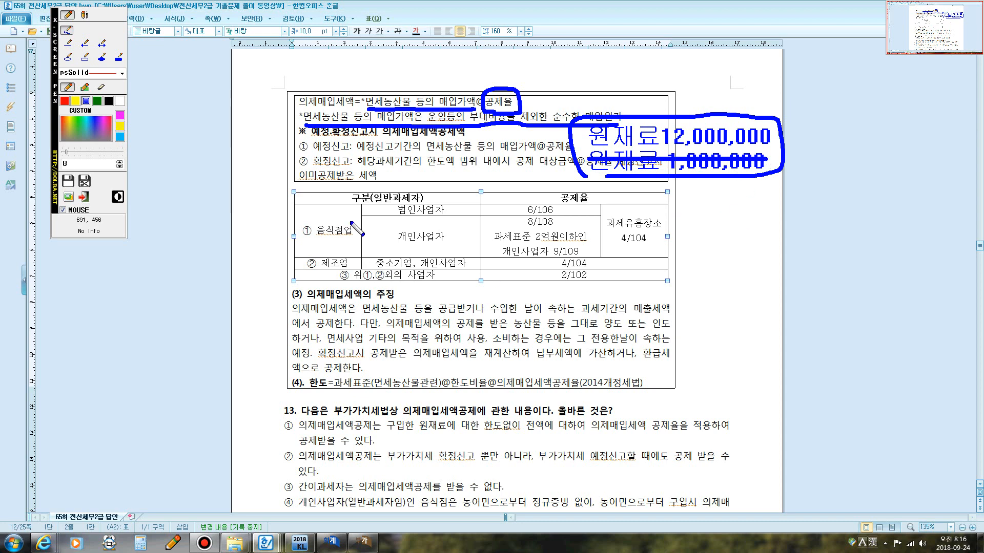
left_click_drag(398, 216, 414, 216)
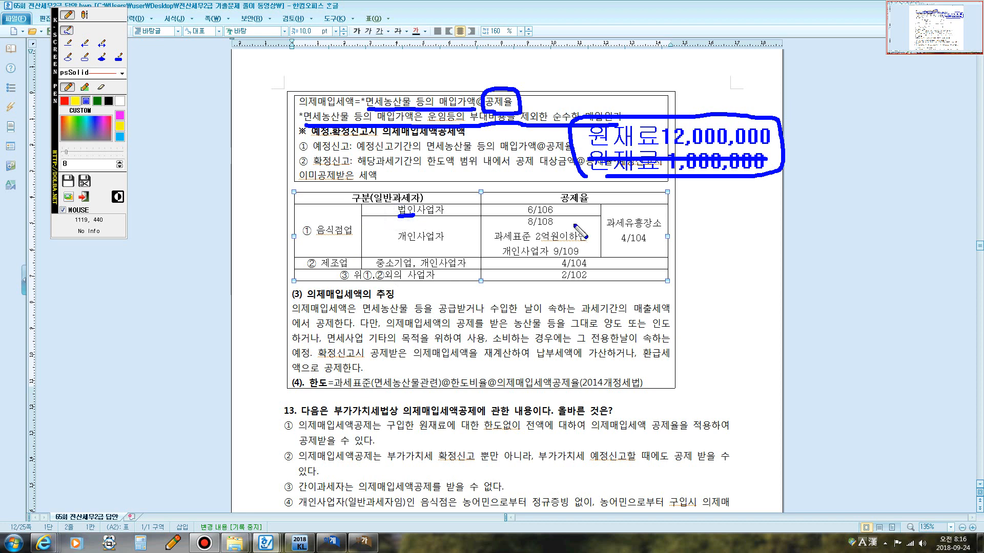
left_click_drag(533, 216, 542, 214)
left_click_drag(398, 242, 410, 242)
mouse_move(523, 228)
left_mouse_down()
mouse_move(542, 214)
mouse_move(527, 233)
mouse_move(584, 247)
mouse_move(566, 255)
mouse_move(651, 249)
mouse_move(602, 238)
mouse_move(640, 220)
mouse_move(654, 240)
left_mouse_up()
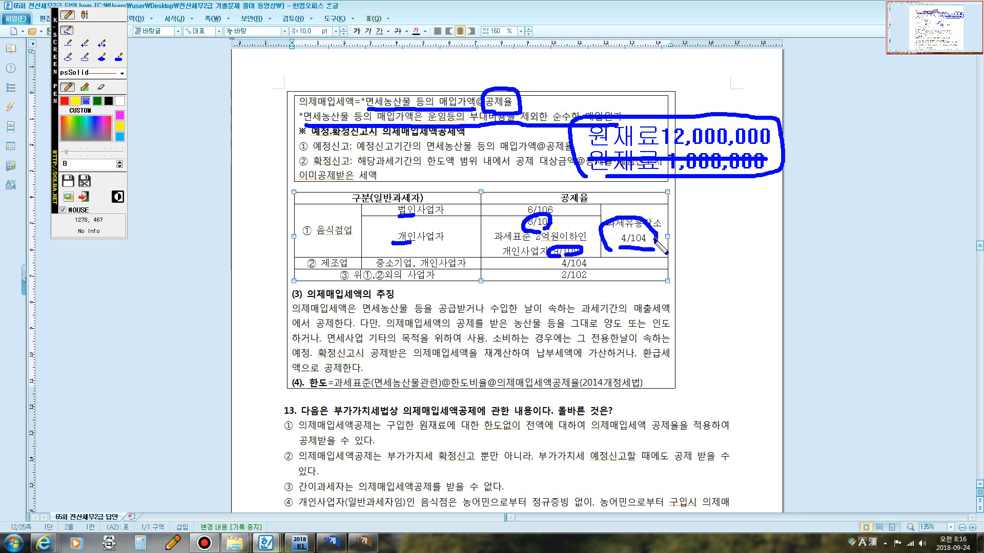
mouse_move(552, 251)
left_mouse_down()
mouse_move(589, 263)
mouse_move(558, 264)
left_mouse_up()
left_click_drag(622, 248, 594, 259)
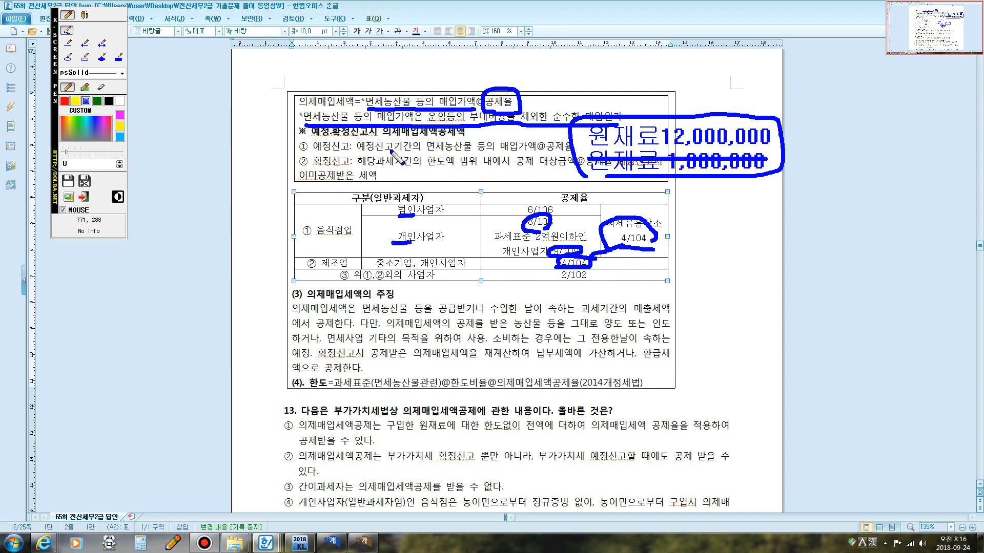
left_click_drag(376, 152, 563, 155)
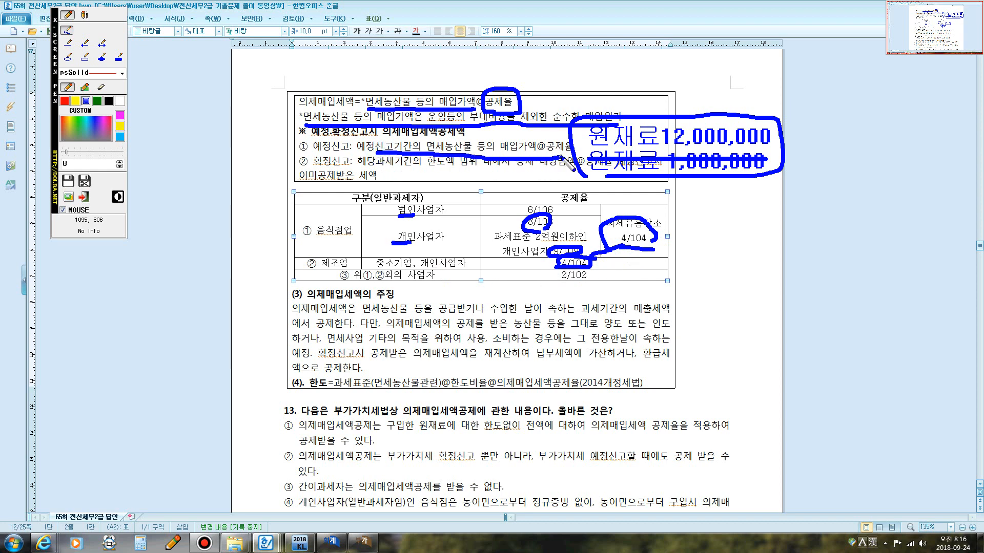
mouse_move(336, 170)
left_mouse_down()
mouse_move(314, 156)
mouse_move(358, 151)
mouse_move(351, 162)
left_mouse_up()
key("Escape")
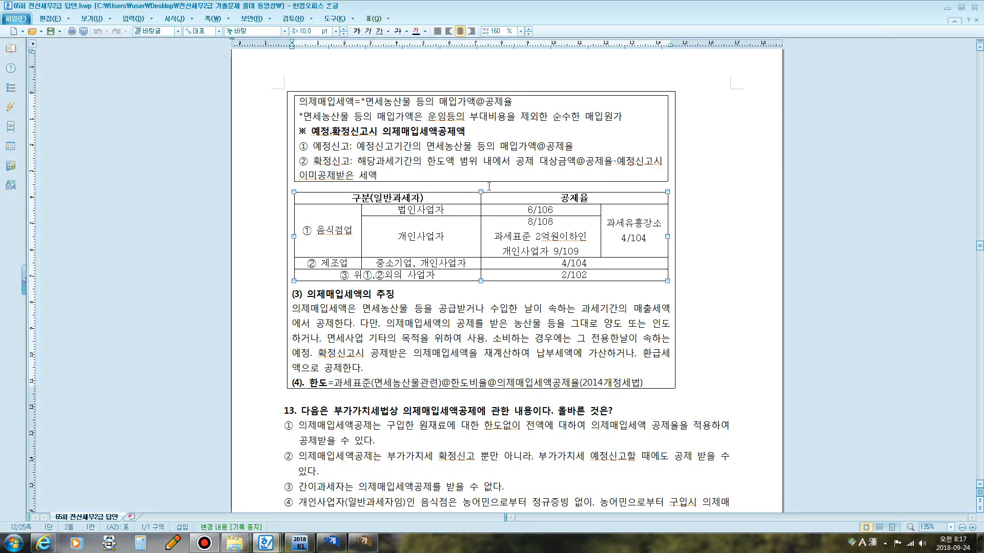
key("F9")
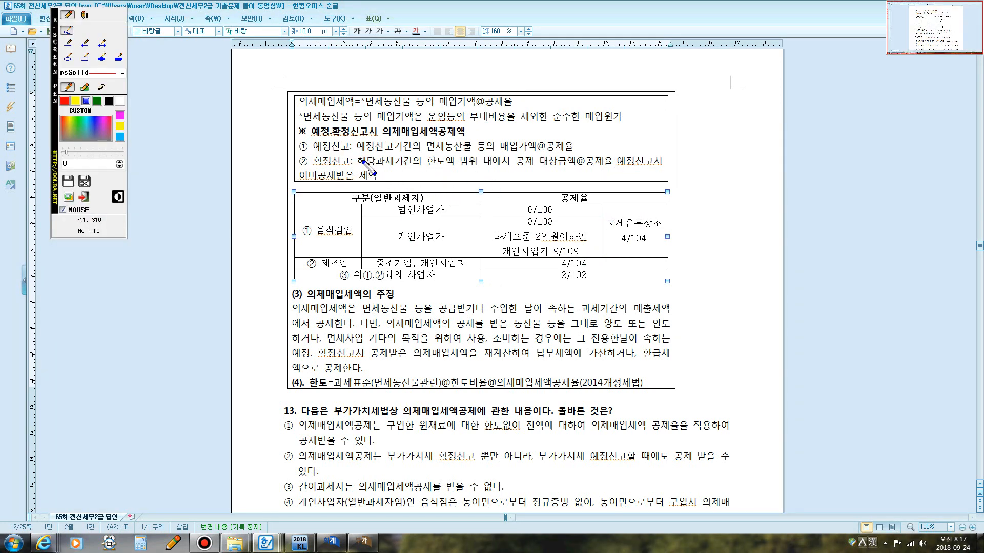
left_click_drag(366, 171, 604, 173)
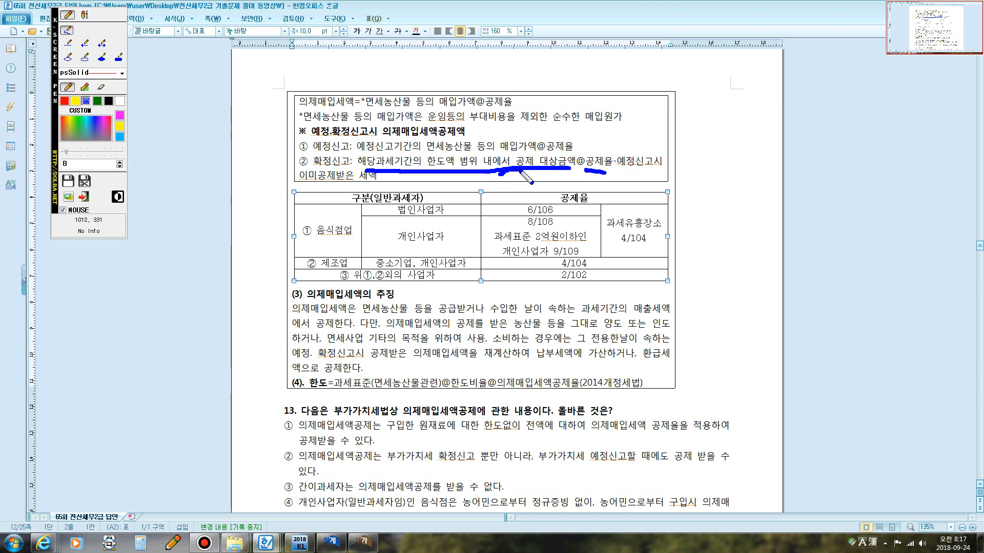
mouse_move(515, 177)
left_mouse_down()
mouse_move(553, 187)
mouse_move(540, 188)
mouse_move(570, 170)
mouse_move(562, 189)
left_mouse_up()
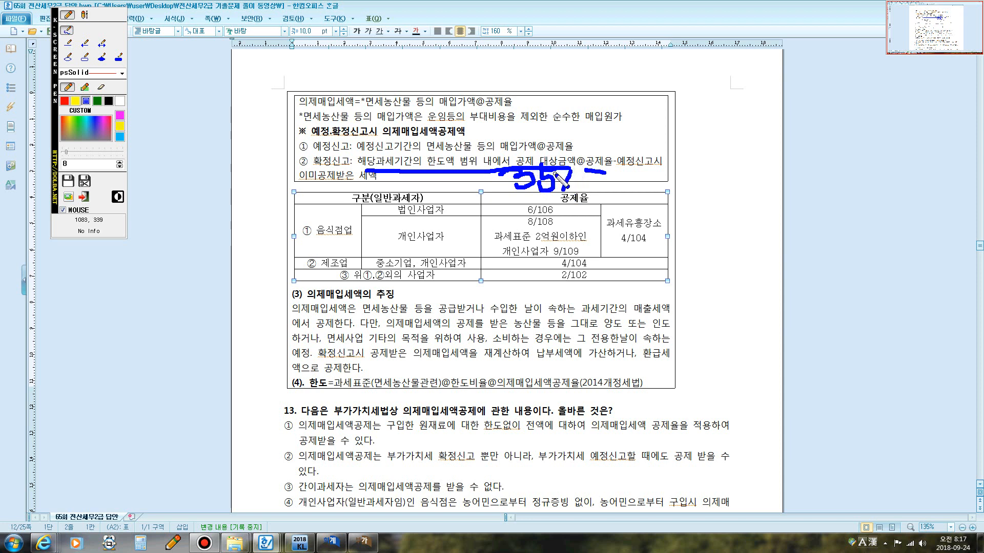
left_click(576, 184)
key("Escape")
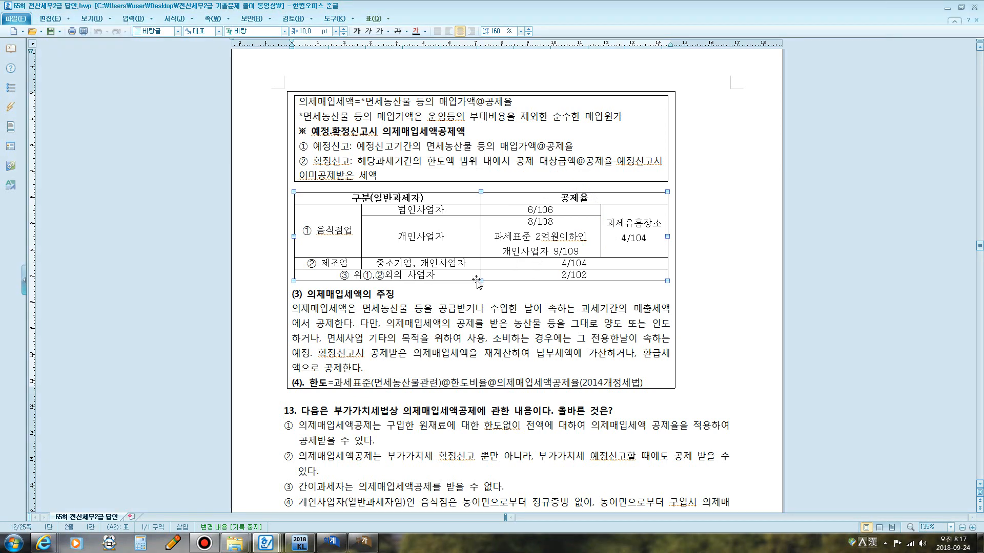
Close the 65회 answer document and scroll the 66회 document to question 1's model answer screen.
scroll(481, 293, "down", 4)
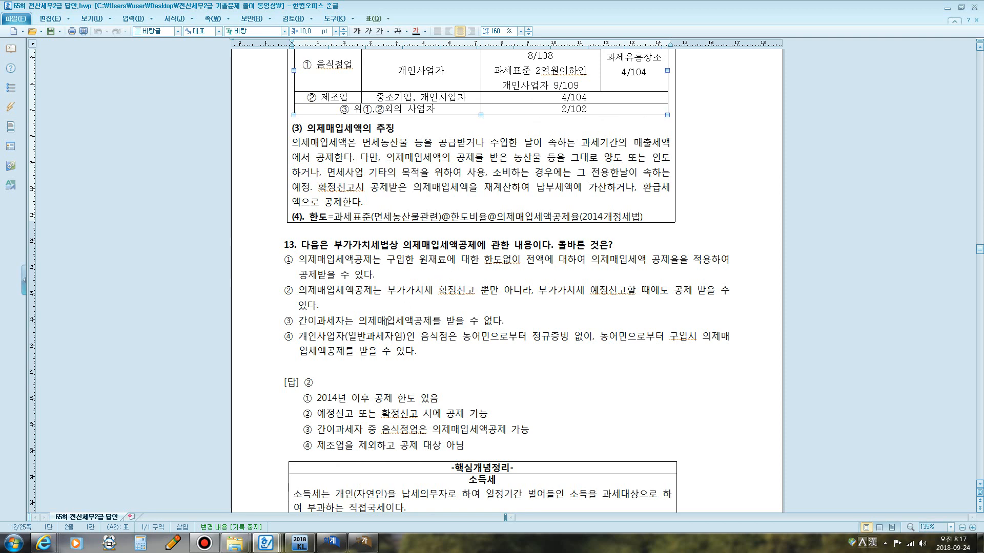
left_click(948, 8)
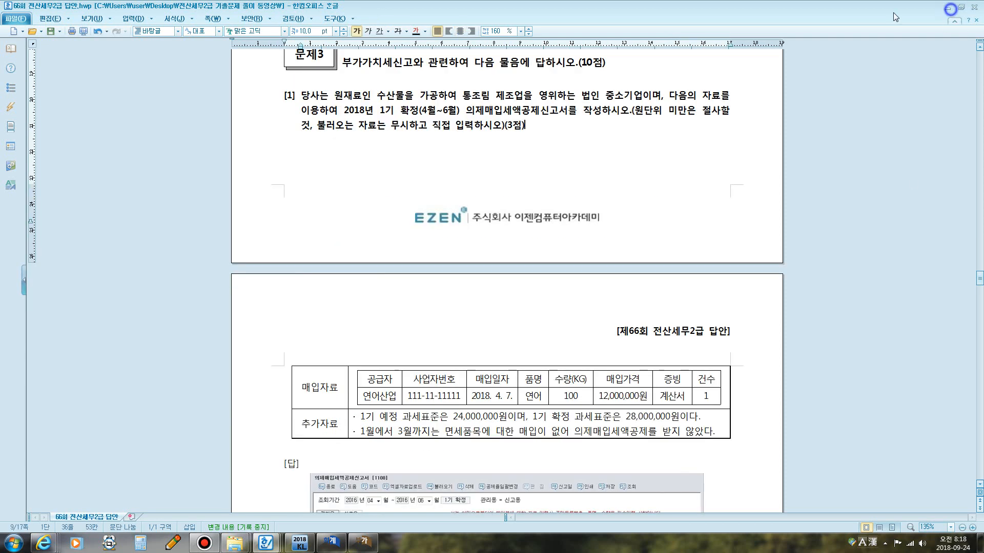
scroll(530, 287, "down", 1)
scroll(529, 287, "down", 6)
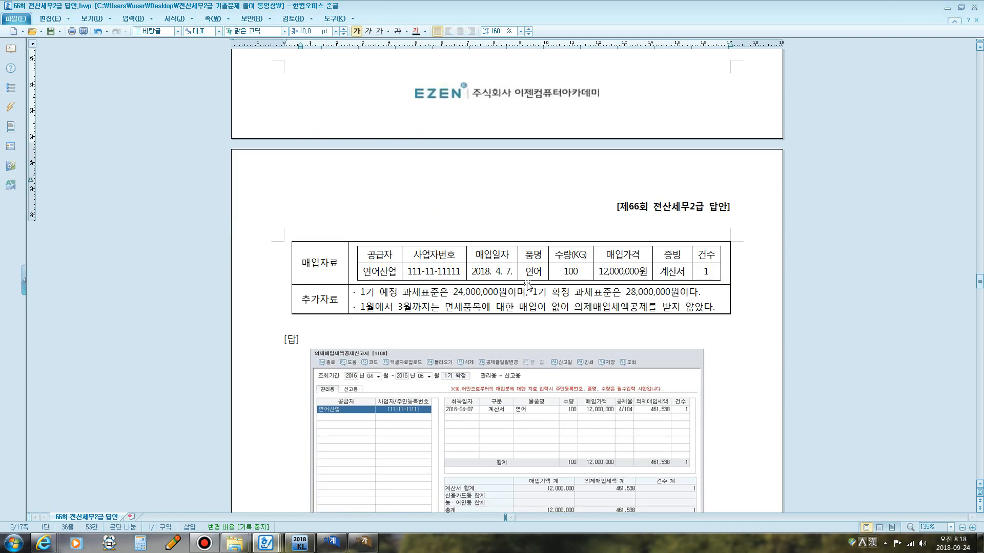
Review question 3-1's instructions on the deemed input tax deduction report in the exam document.
scroll(519, 279, "up", 7)
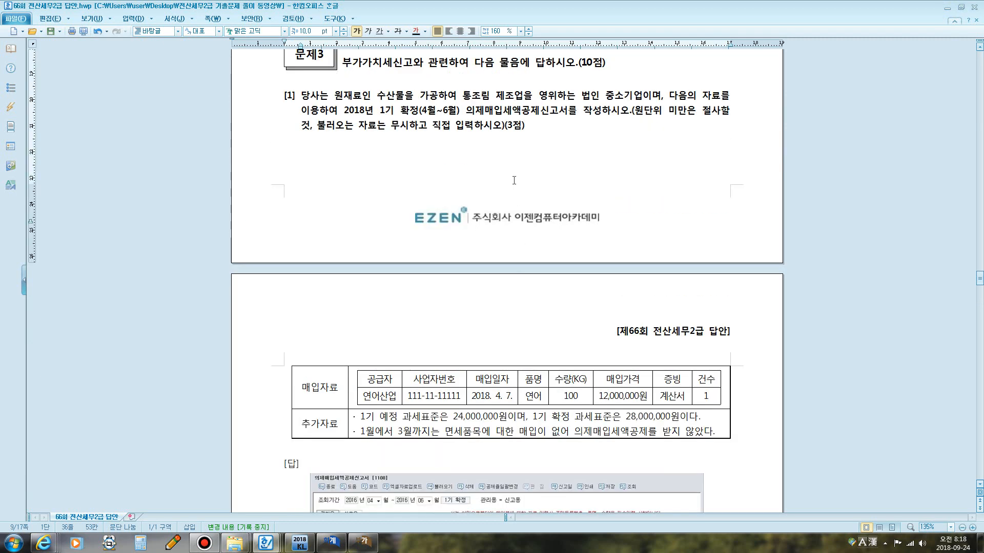
key("F12")
mouse_move(463, 116)
left_mouse_down()
mouse_move(462, 106)
mouse_move(491, 98)
mouse_move(567, 100)
mouse_move(597, 107)
mouse_move(603, 122)
mouse_move(464, 121)
left_mouse_up()
key("F12")
scroll(509, 237, "down", 3)
scroll(517, 290, "down", 3)
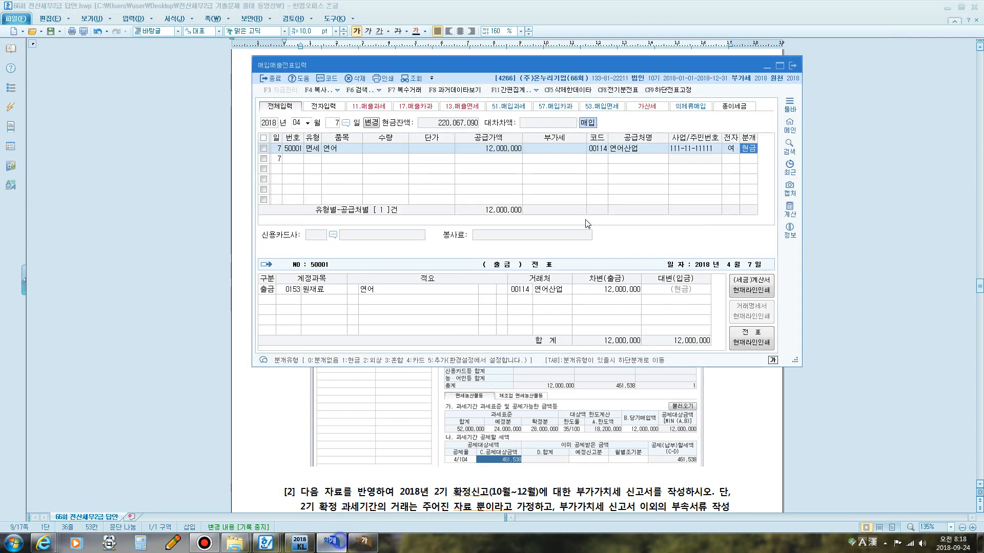
Close the 매입매출전표입력 and 부가가치세신고서 windows in KcLep.
left_click(331, 542)
left_click(789, 64)
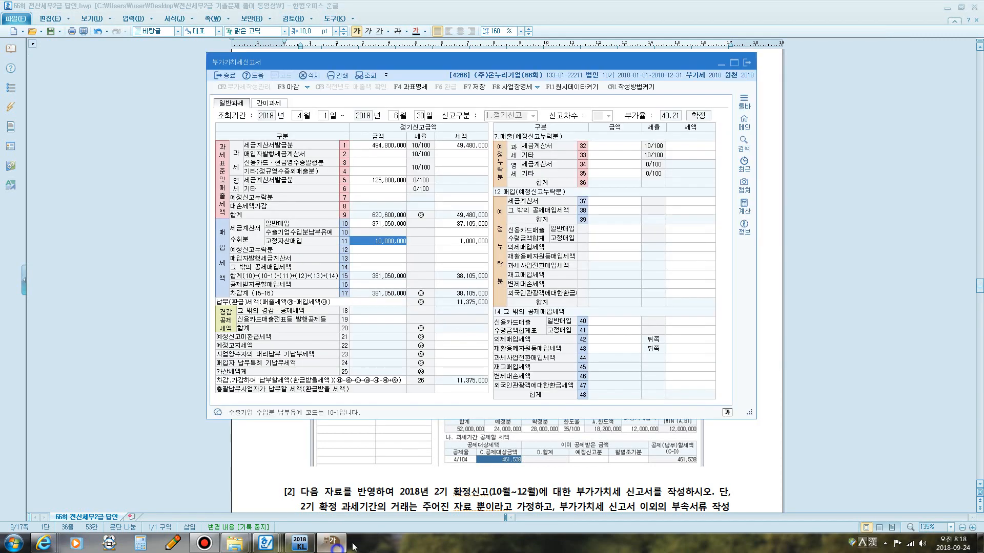
left_click(747, 66)
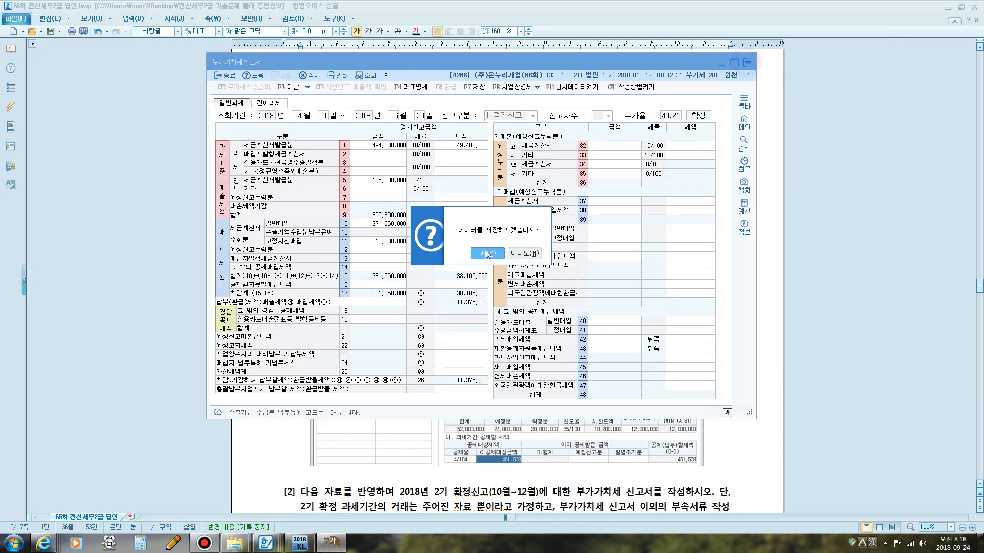
left_click(476, 253)
left_click(519, 253)
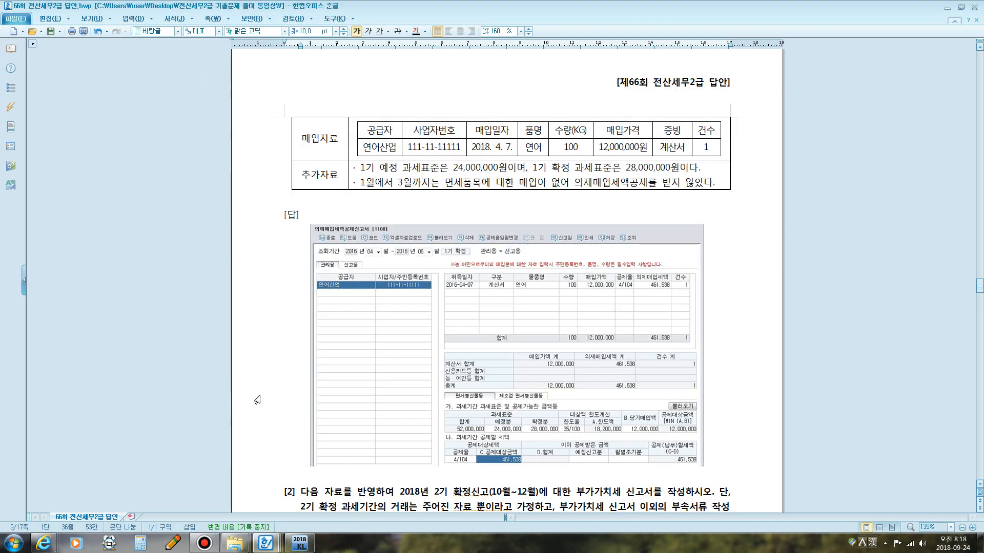
left_click(300, 543)
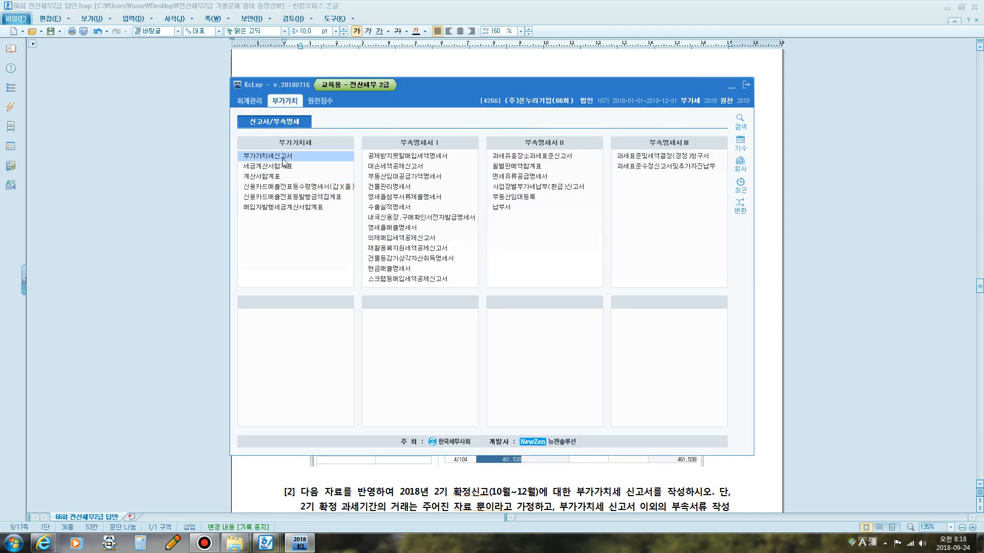
left_click(286, 156)
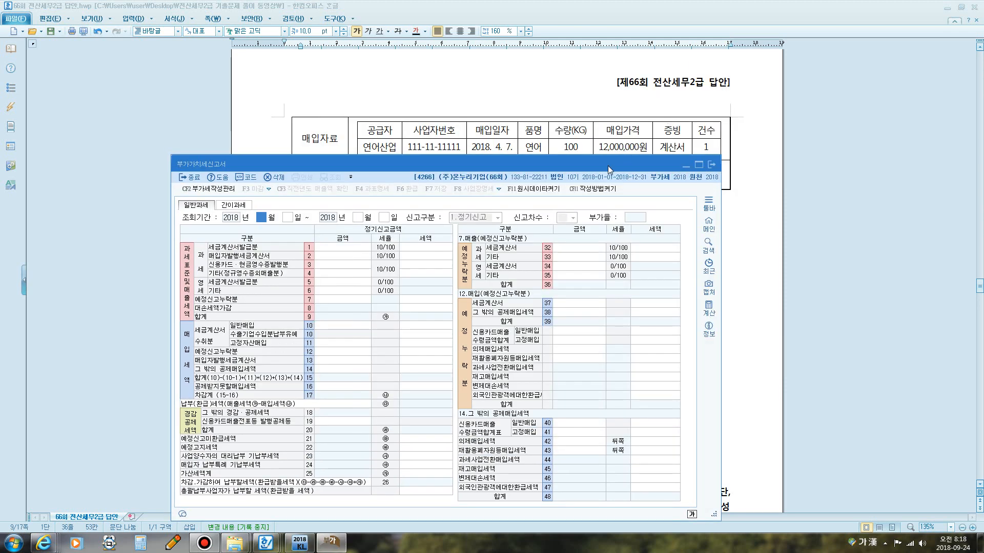
left_click_drag(608, 165, 687, 167)
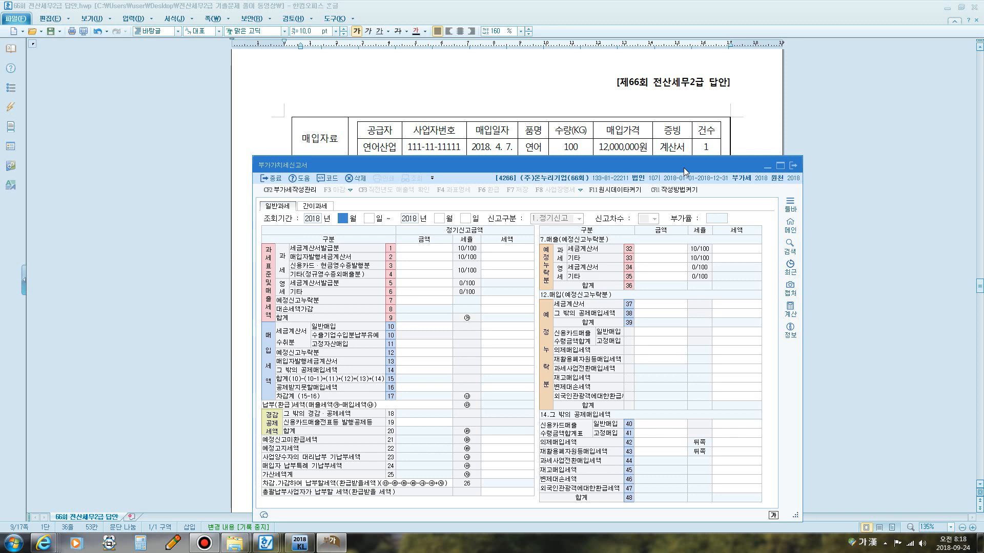
left_click(794, 166)
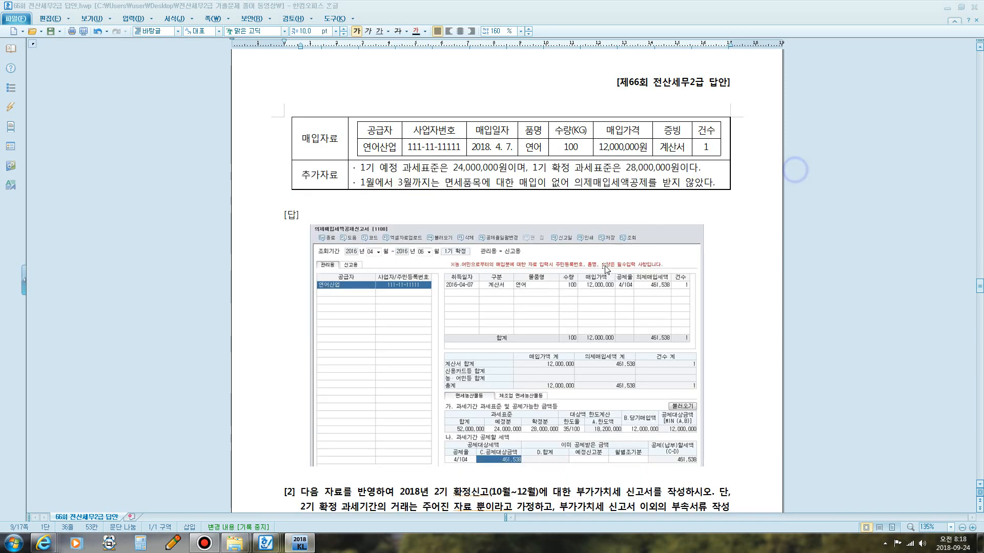
left_click(706, 220)
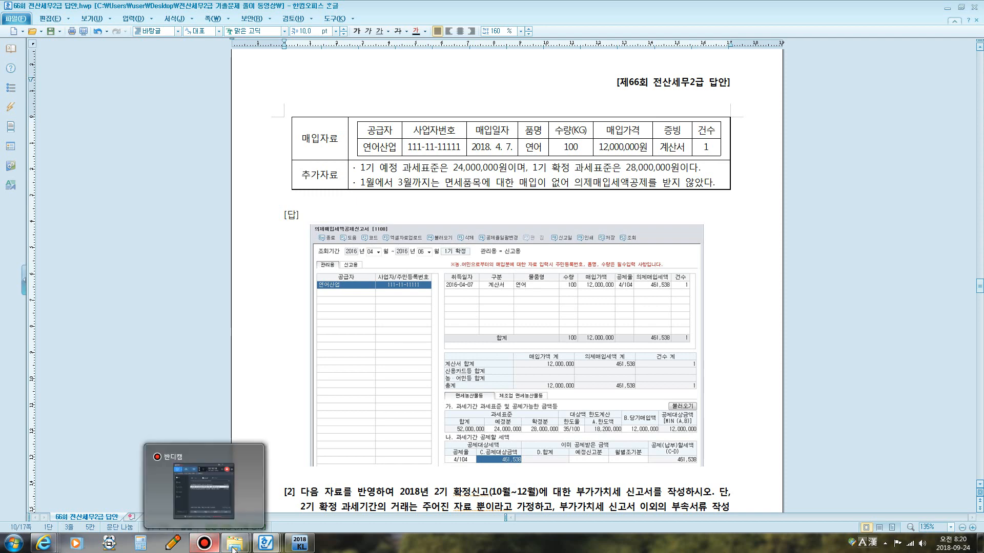
Open 의제매입세액공제신고서 from the VAT menu and set the lookup period to April through June 2018.
mouse_move(300, 547)
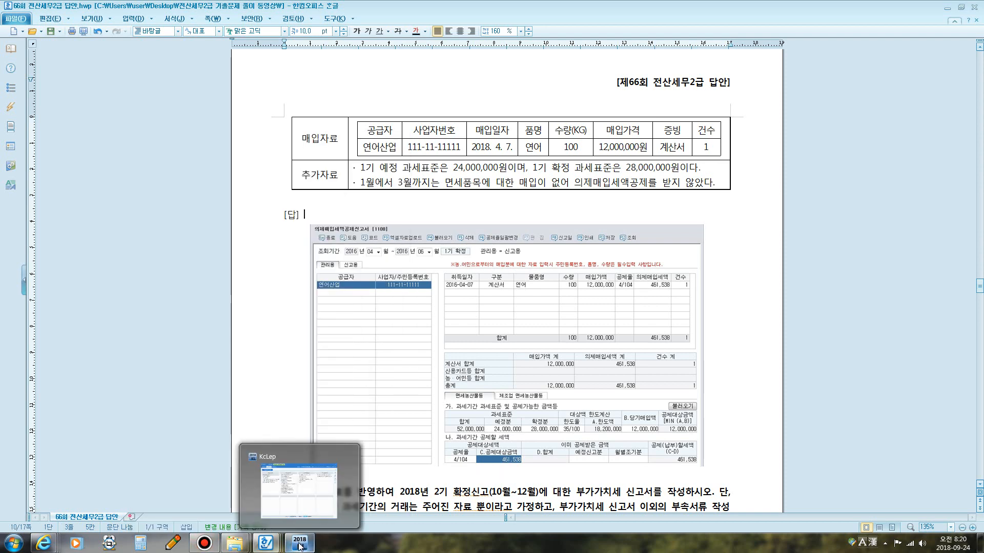
left_click(301, 547)
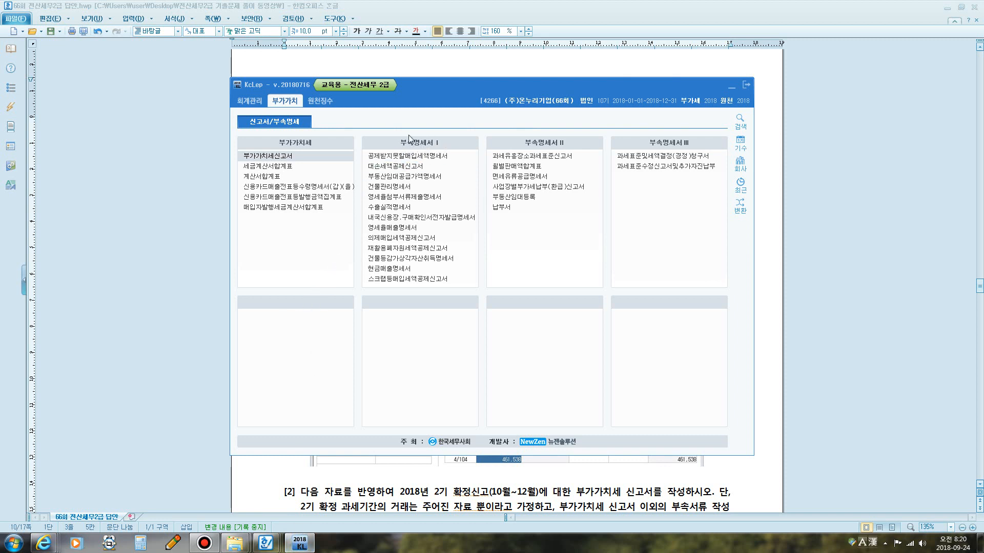
left_click(409, 238)
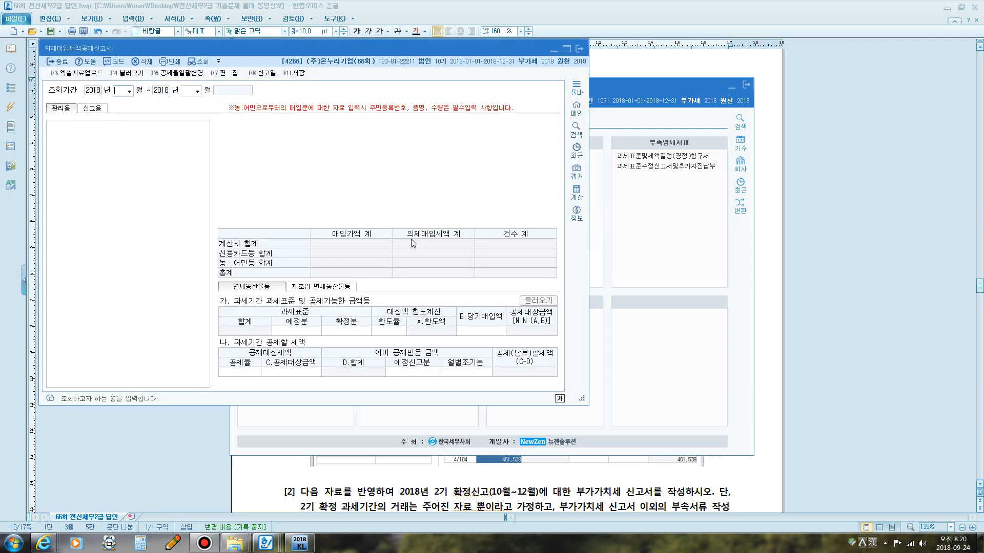
left_click_drag(189, 50, 342, 84)
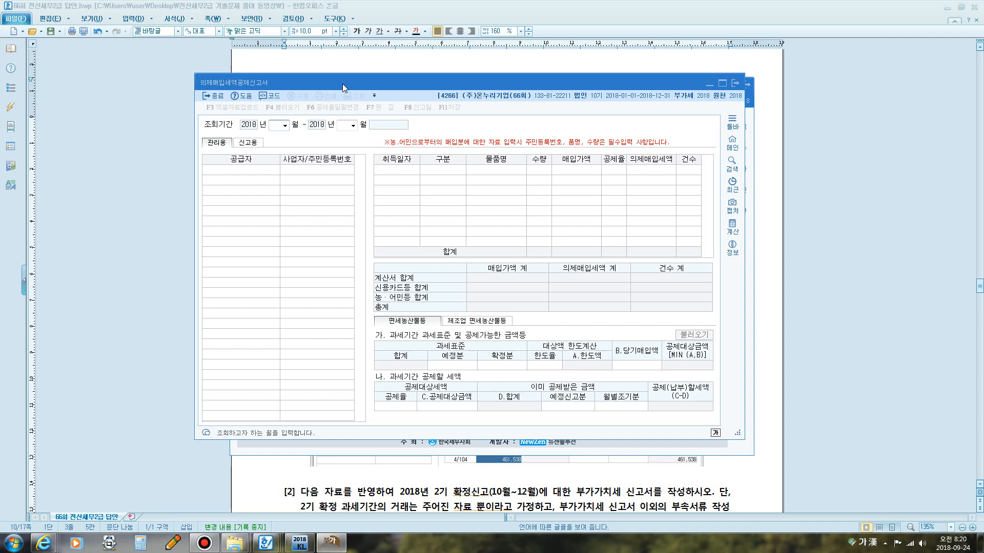
type("04")
type("06")
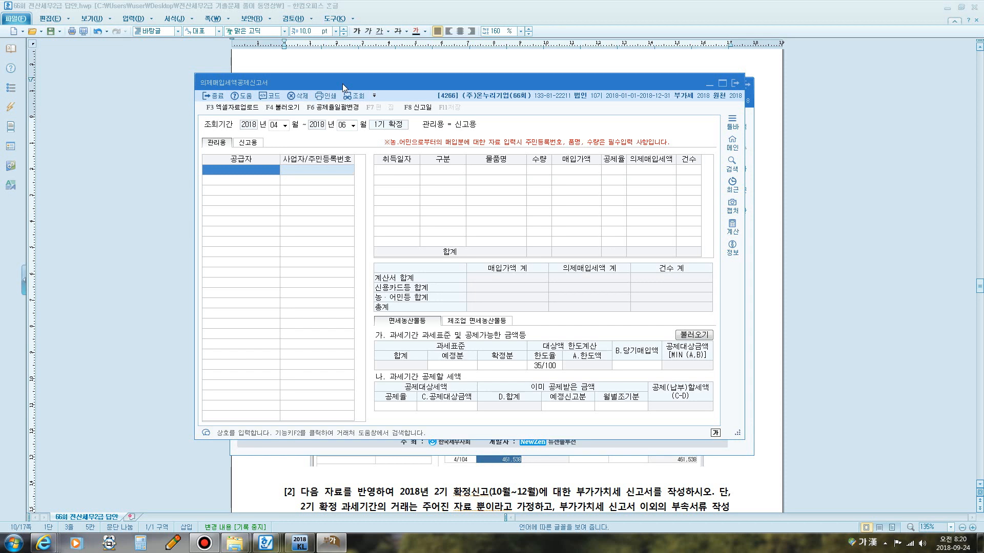
Add supplier 연어산업 through the customer search and enter acquisition date 2018-04-07.
key("F2")
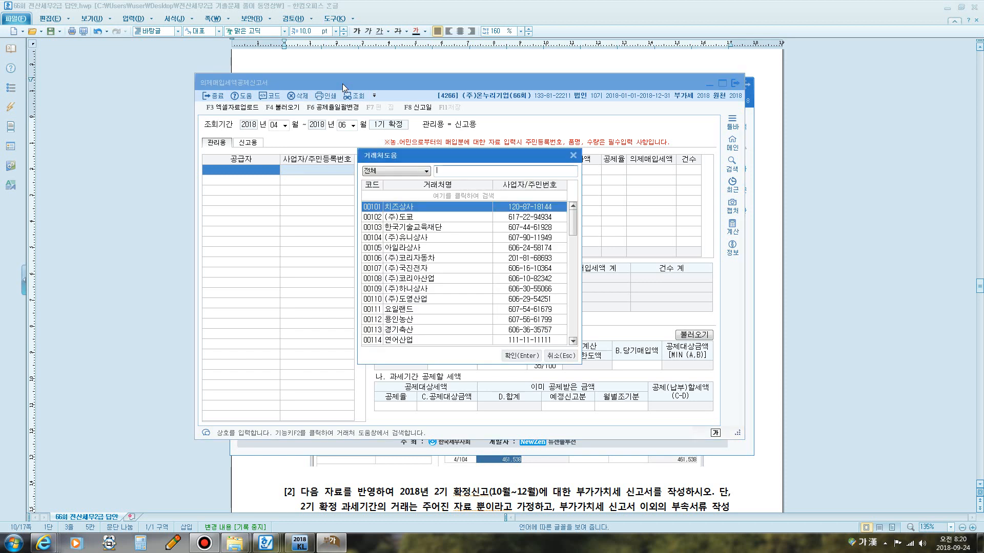
type("연어")
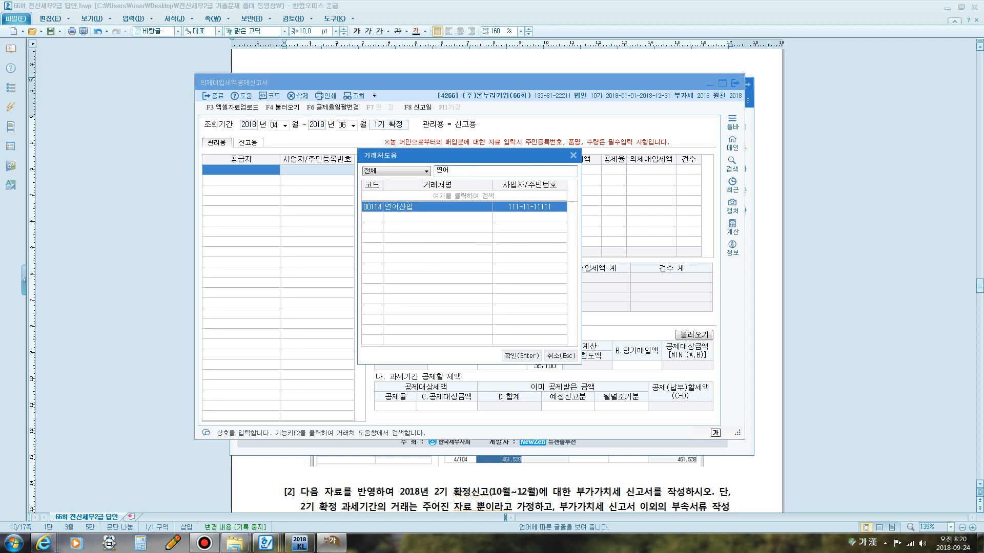
key("Return")
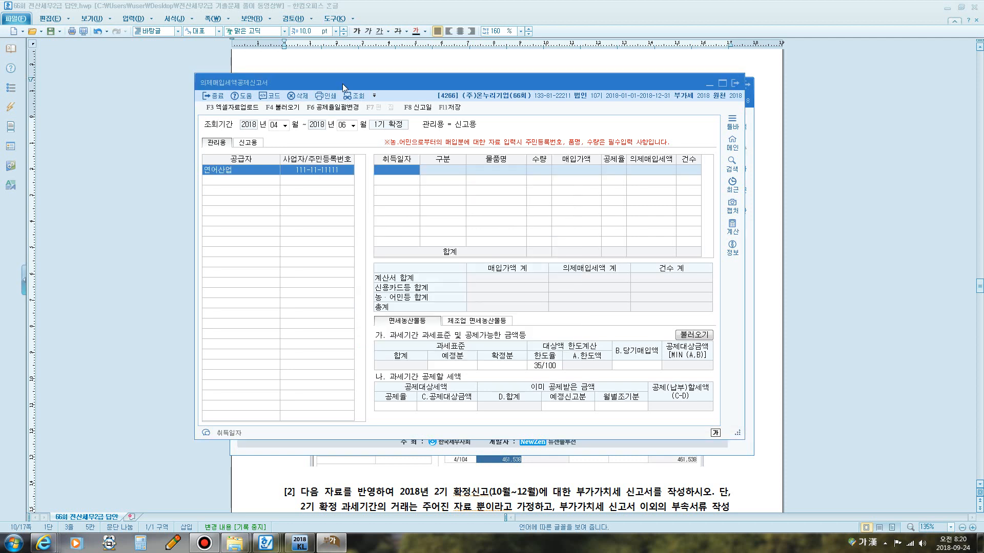
type("2018-04-07")
key("Return")
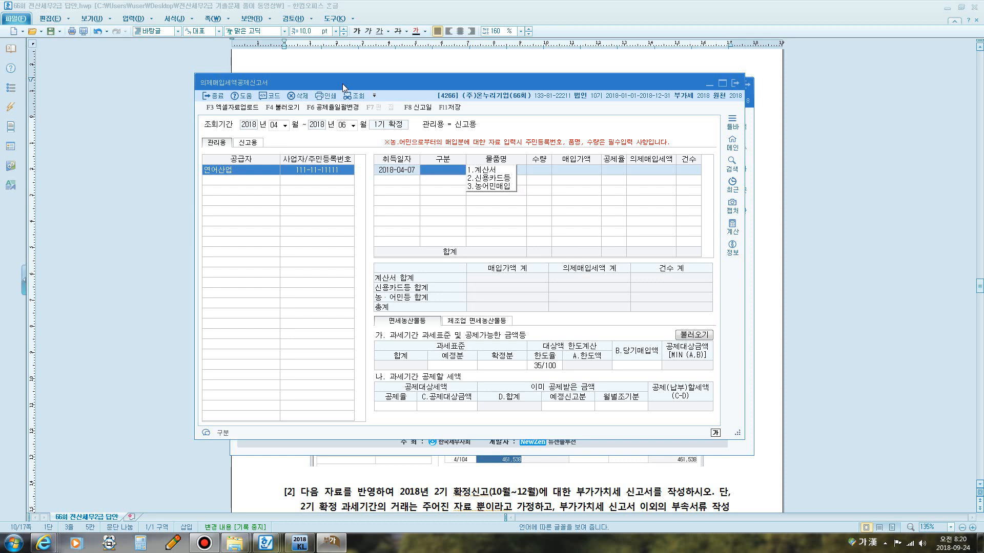
Fill the purchase line with type 계산서, item 연어, quantity 100 and purchase price 12,000,000.
left_click(496, 170)
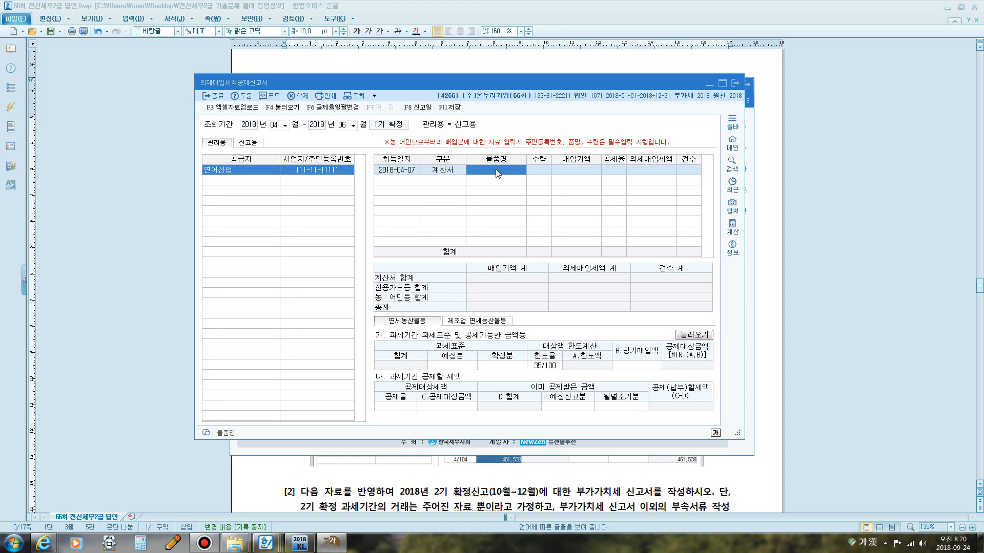
type("연어")
key("Return")
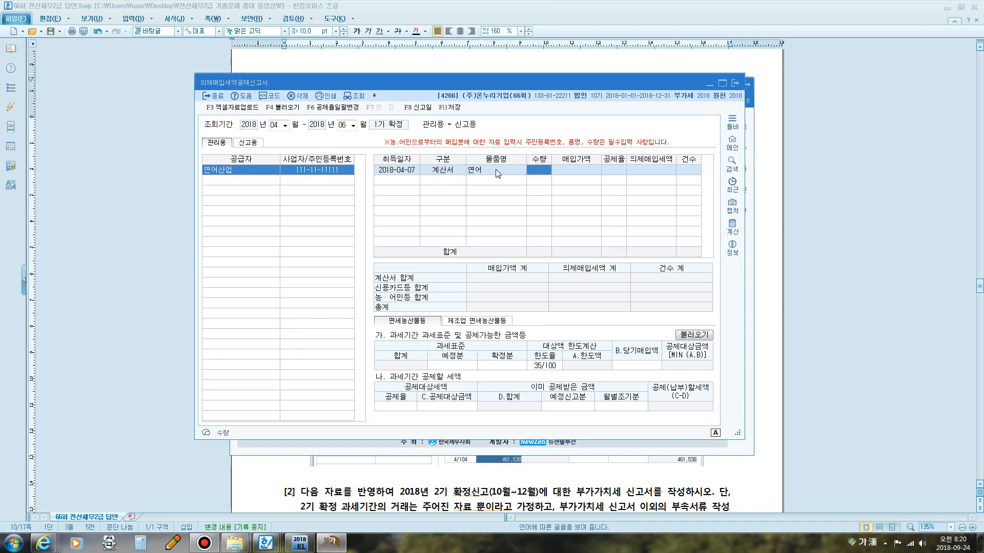
type("100")
key("Return")
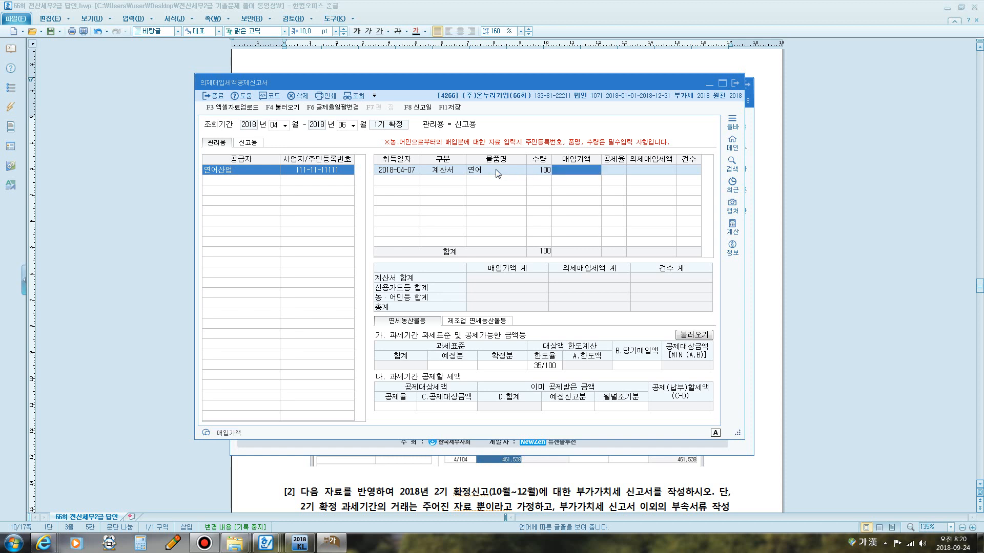
type("12,000,000")
key("Return")
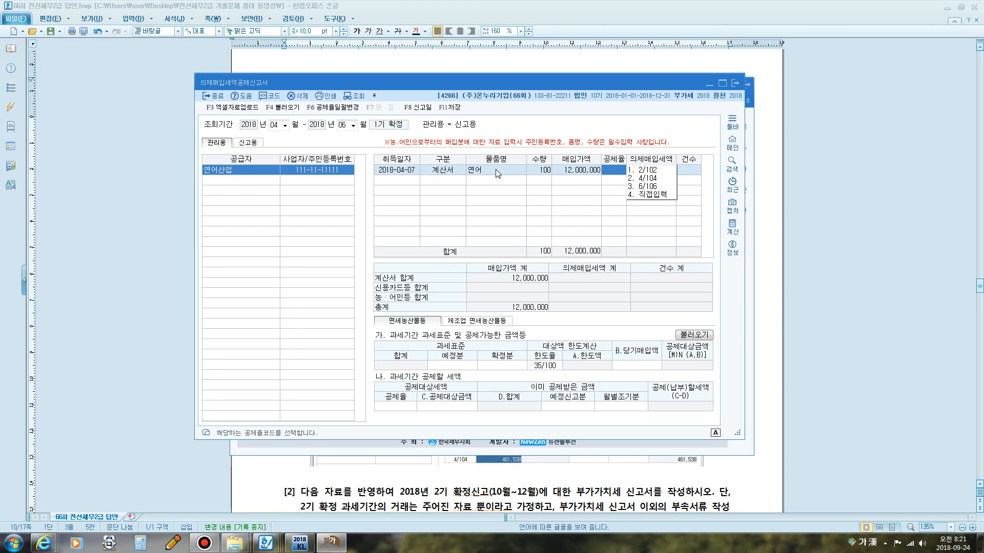
Choose the 4/104 deduction rate for the line and confirm it.
key("F9")
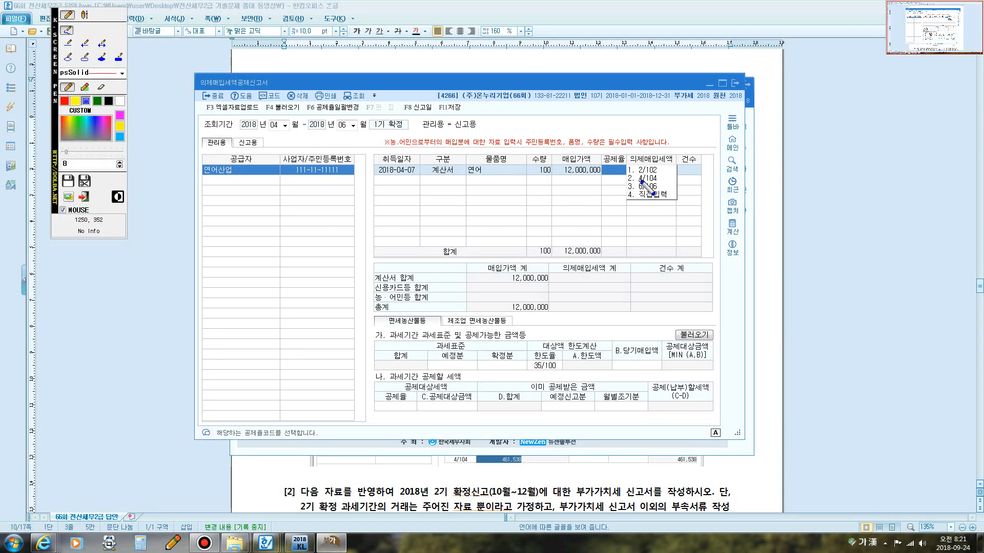
left_click(630, 183)
mouse_move(631, 183)
left_mouse_down()
mouse_move(666, 178)
mouse_move(634, 173)
left_mouse_up()
key("F9")
left_click(643, 179)
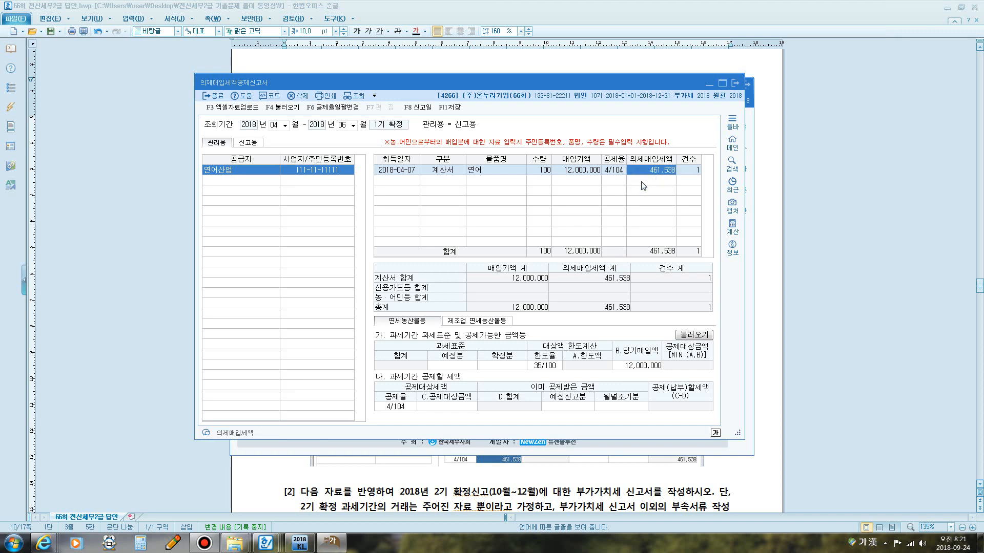
key("Return")
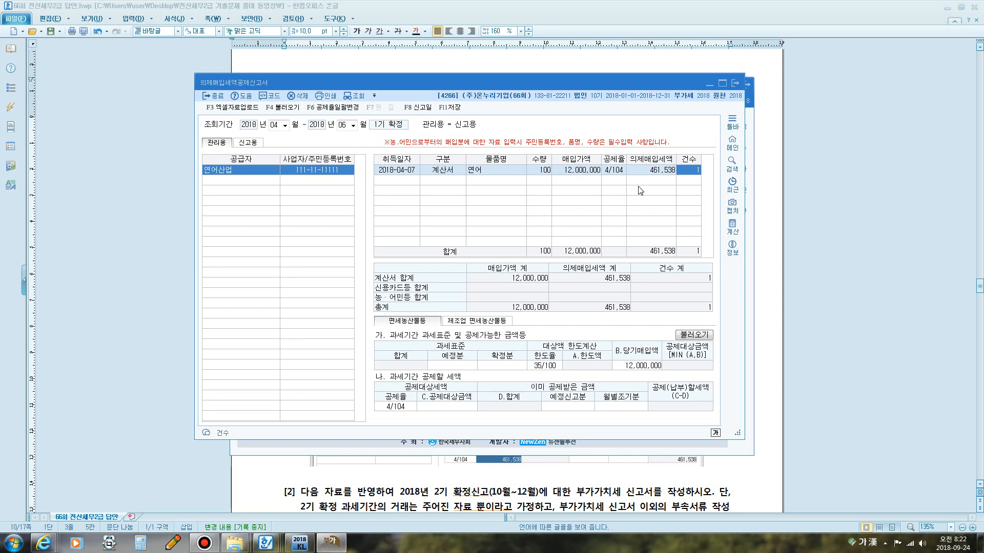
Compare the 면세농산물등 and 제조업 면세농산물등 tabs, returning to 면세농산물등.
left_click_drag(525, 84, 530, 55)
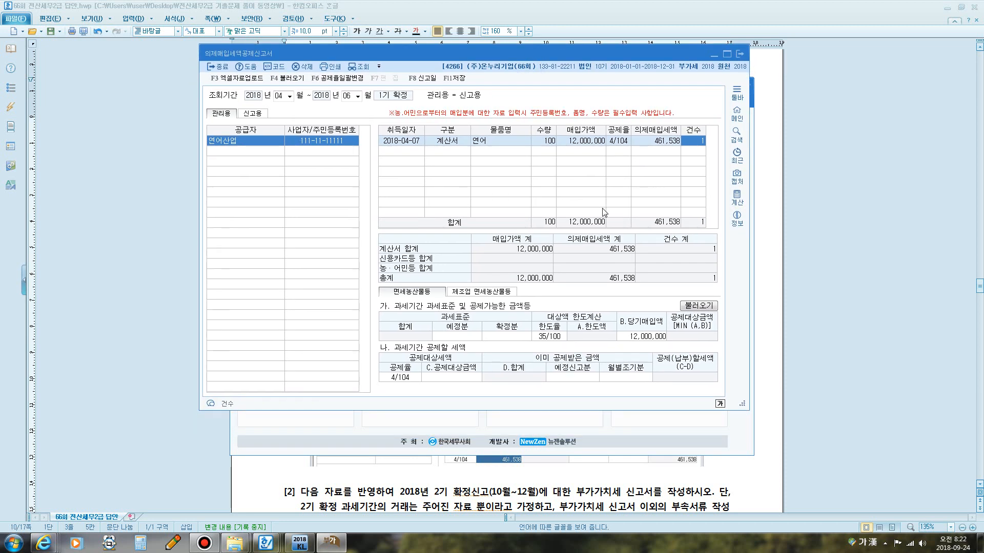
key("F12")
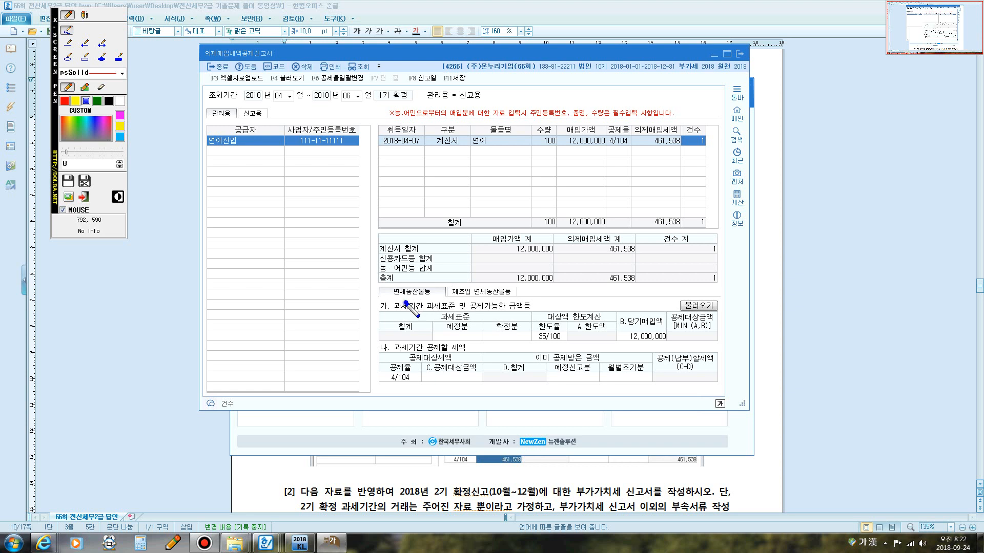
mouse_move(392, 305)
left_mouse_down()
mouse_move(430, 277)
mouse_move(446, 300)
mouse_move(425, 301)
mouse_move(501, 293)
mouse_move(473, 304)
mouse_move(512, 314)
mouse_move(395, 305)
mouse_move(421, 276)
mouse_move(432, 299)
mouse_move(403, 304)
left_mouse_up()
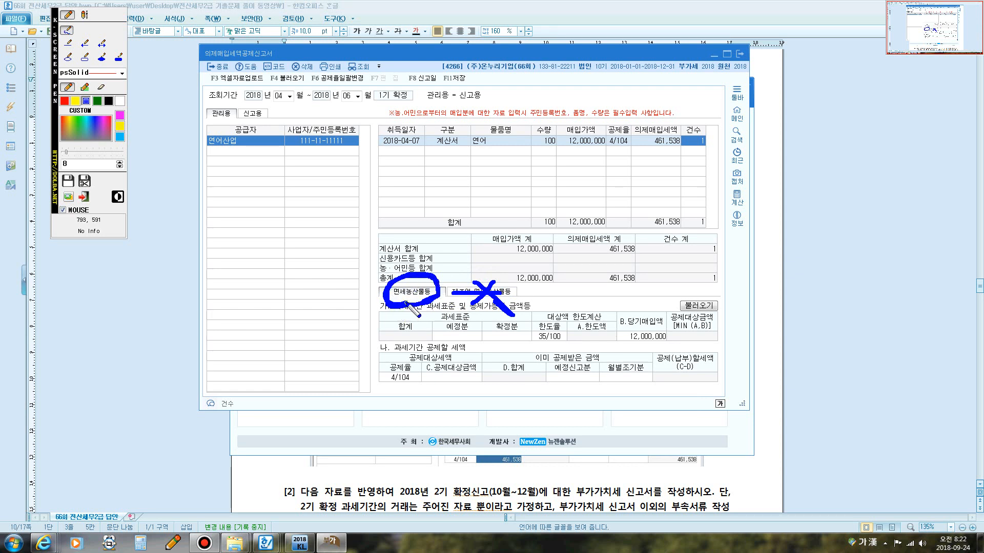
key("Escape")
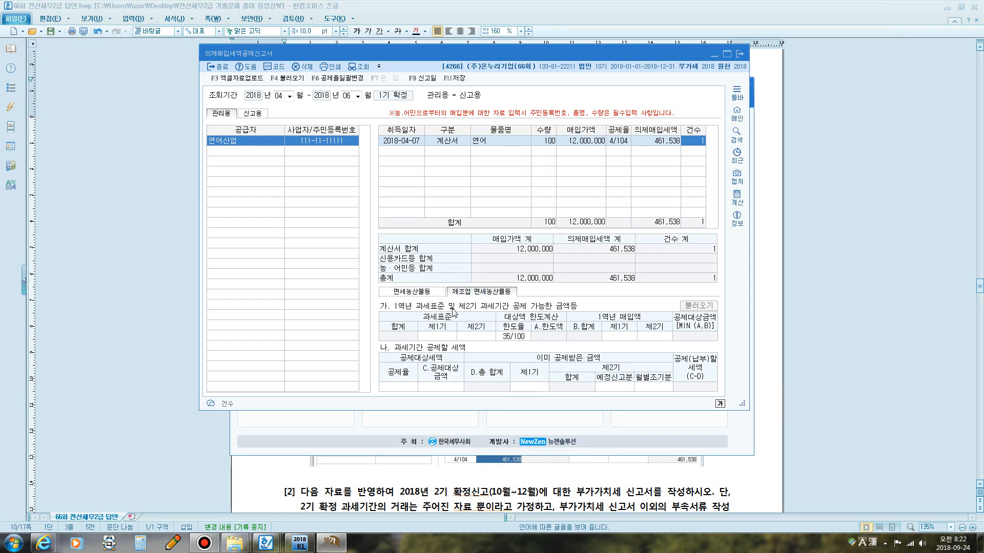
left_click(419, 293)
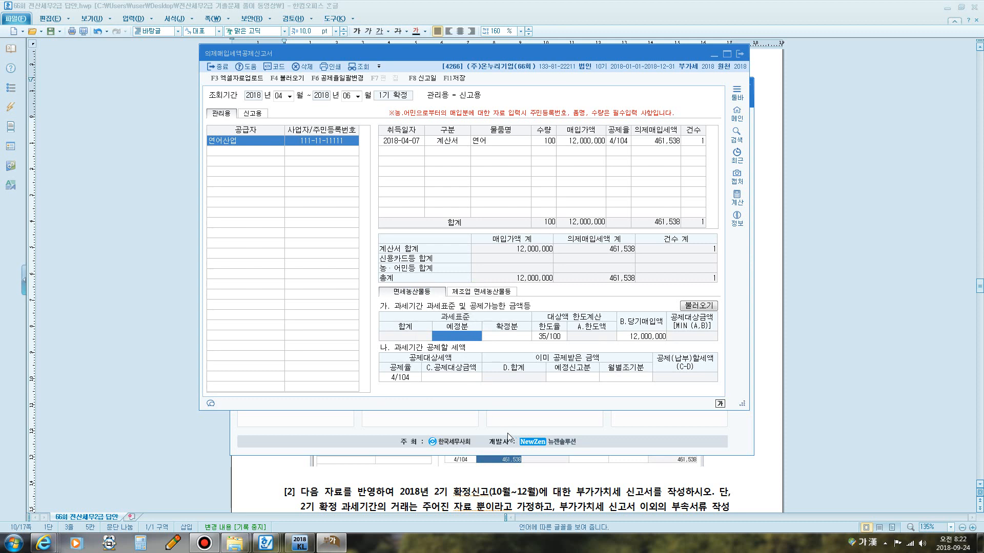
Check the preliminary and final tax base figures in the question's additional data, then return to KcLep.
left_click(533, 468)
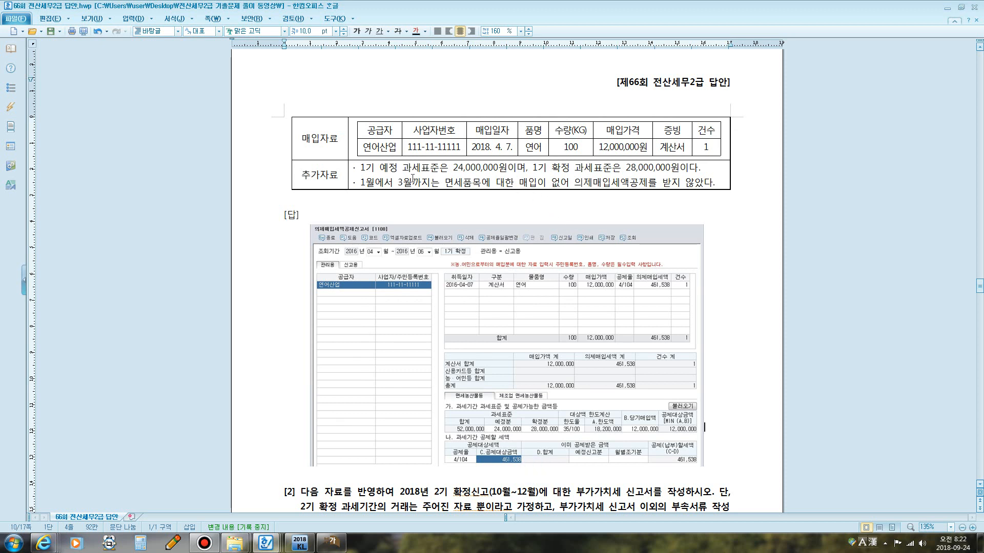
left_click_drag(378, 168, 490, 169)
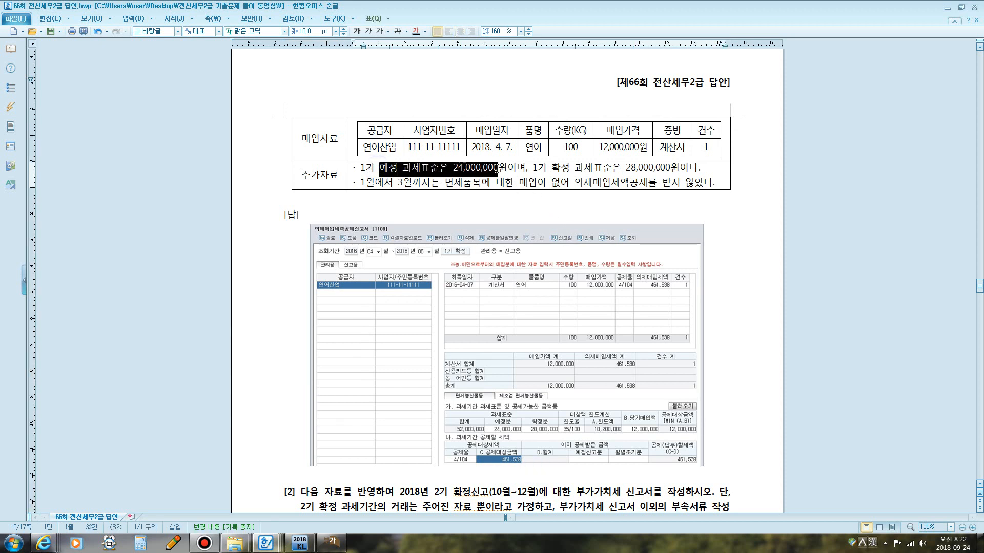
left_click_drag(565, 167, 674, 166)
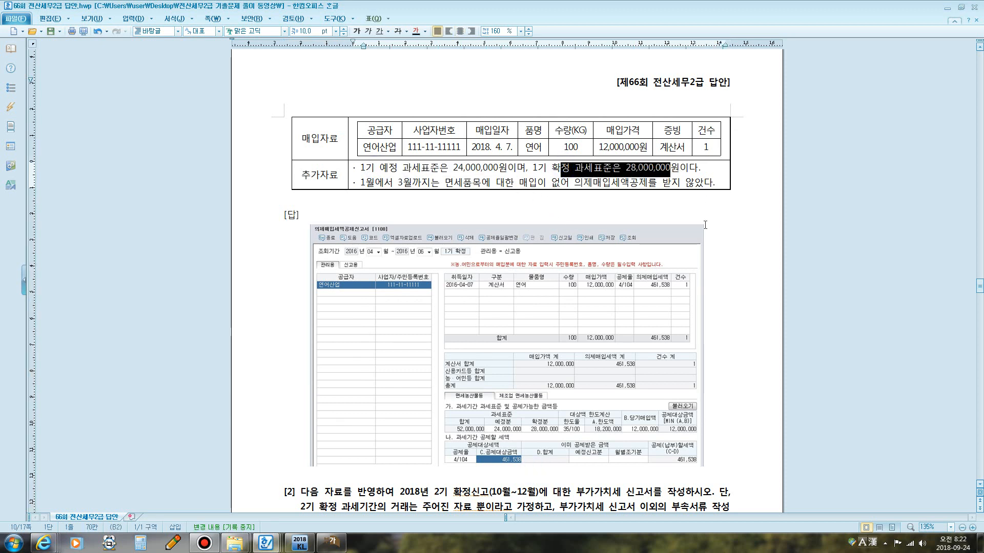
key("alt+Tab")
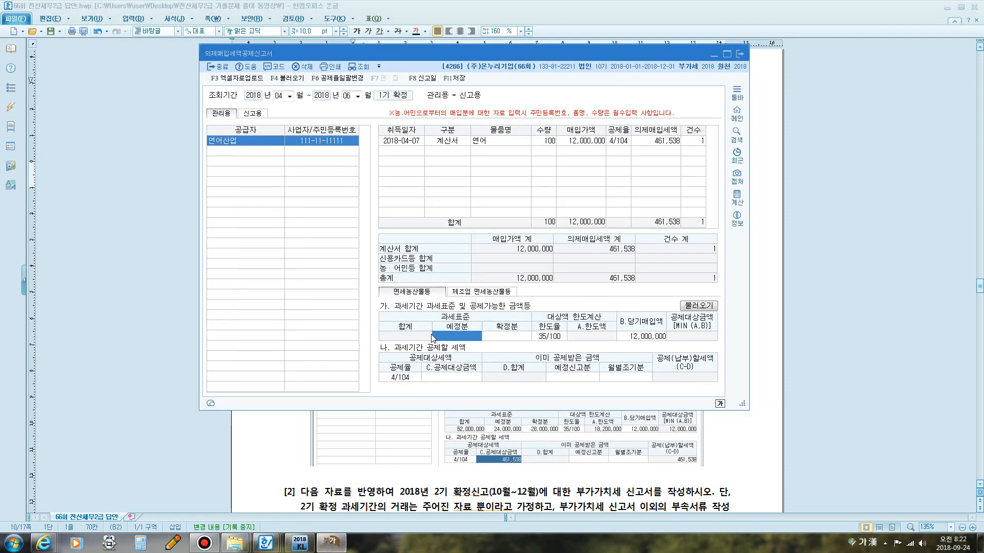
Enter the preliminary tax base 24,000,000 and the final tax base 28,000,000 in the deemed input tax limit section.
type("24,000,000")
key("Return")
type("28,000")
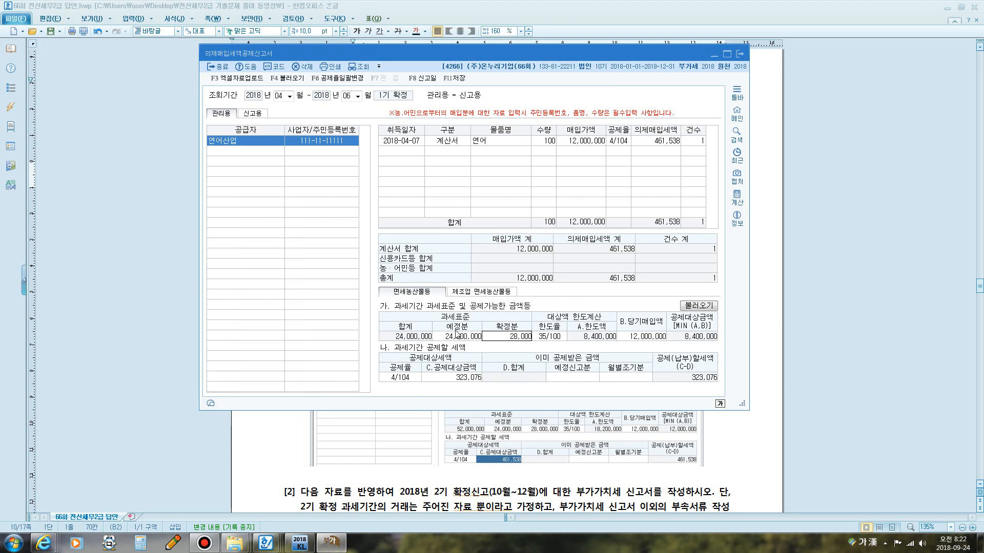
type(",000")
key("Return")
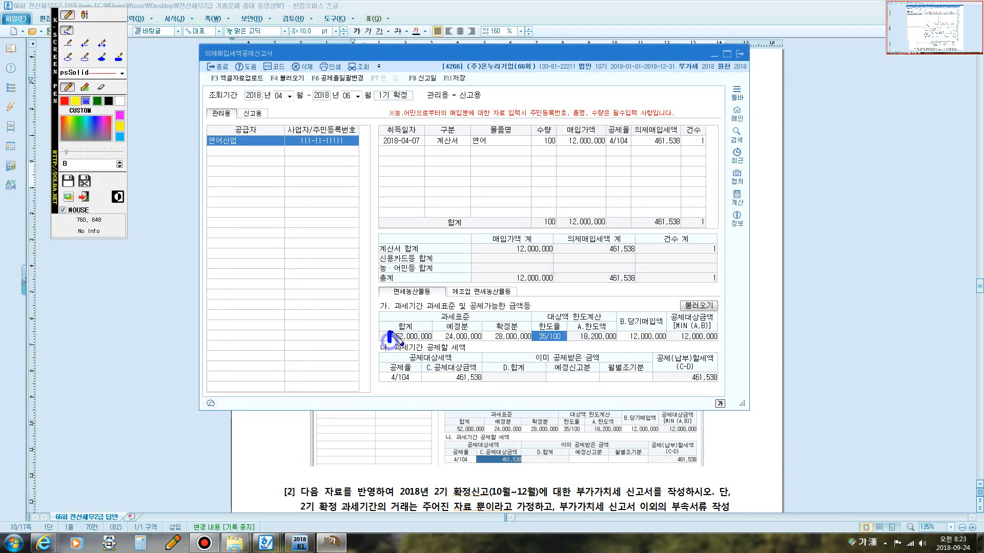
mouse_move(389, 342)
left_mouse_down()
mouse_move(413, 323)
mouse_move(439, 332)
mouse_move(391, 343)
left_mouse_up()
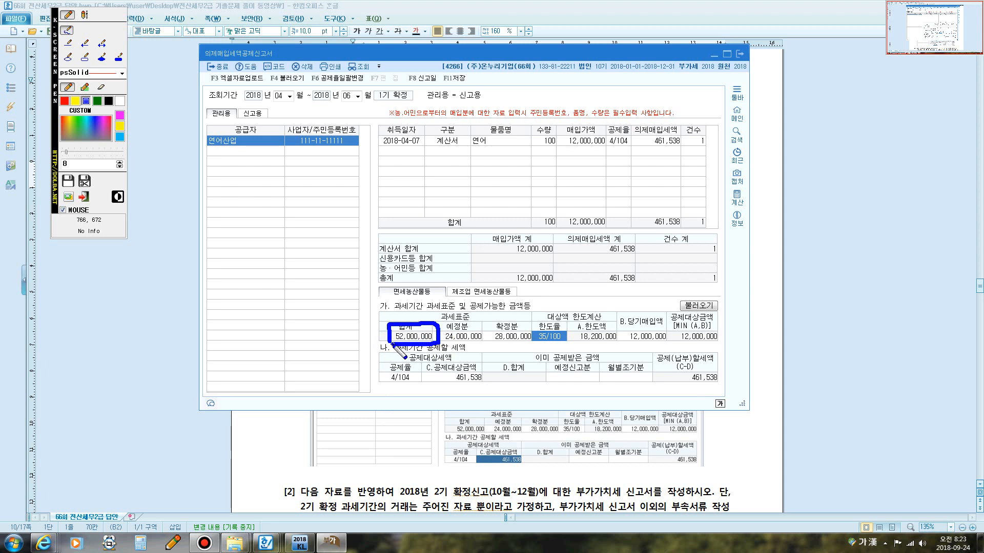
mouse_move(538, 345)
left_mouse_down()
mouse_move(529, 337)
mouse_move(553, 324)
mouse_move(565, 339)
left_mouse_up()
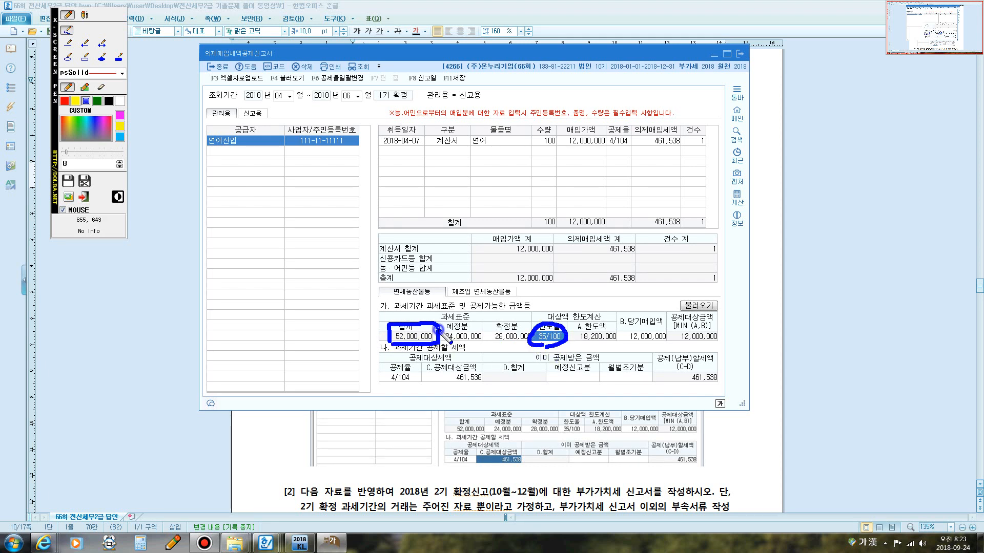
mouse_move(436, 326)
left_mouse_down()
mouse_move(479, 310)
mouse_move(522, 322)
left_mouse_up()
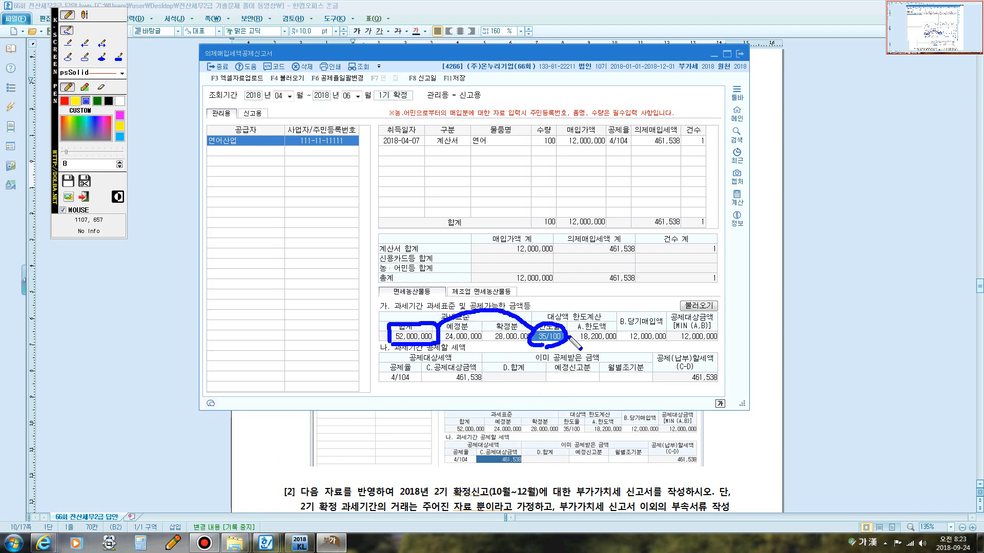
mouse_move(566, 336)
left_mouse_down()
mouse_move(617, 326)
mouse_move(617, 342)
mouse_move(584, 348)
left_mouse_up()
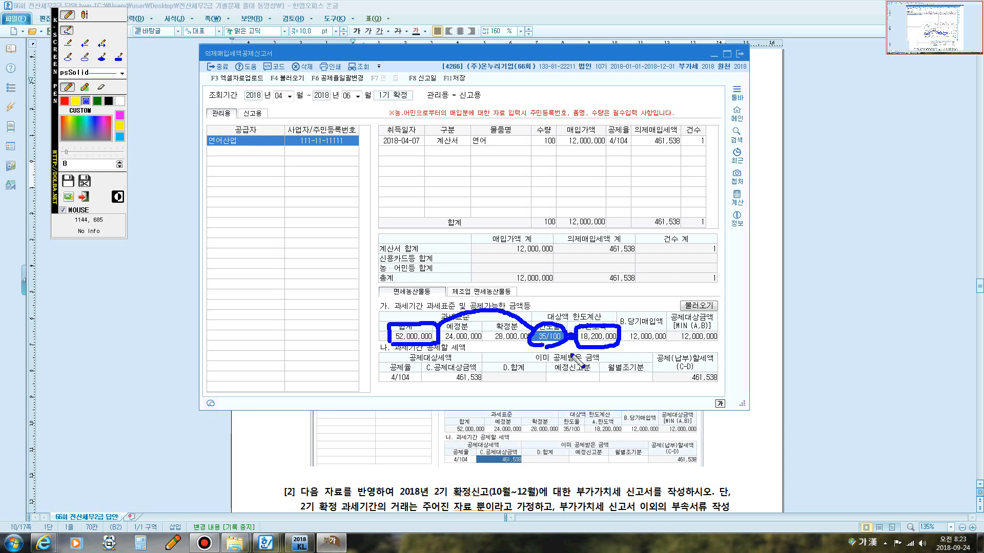
mouse_move(631, 345)
left_mouse_down()
mouse_move(671, 341)
mouse_move(650, 326)
mouse_move(625, 338)
left_mouse_up()
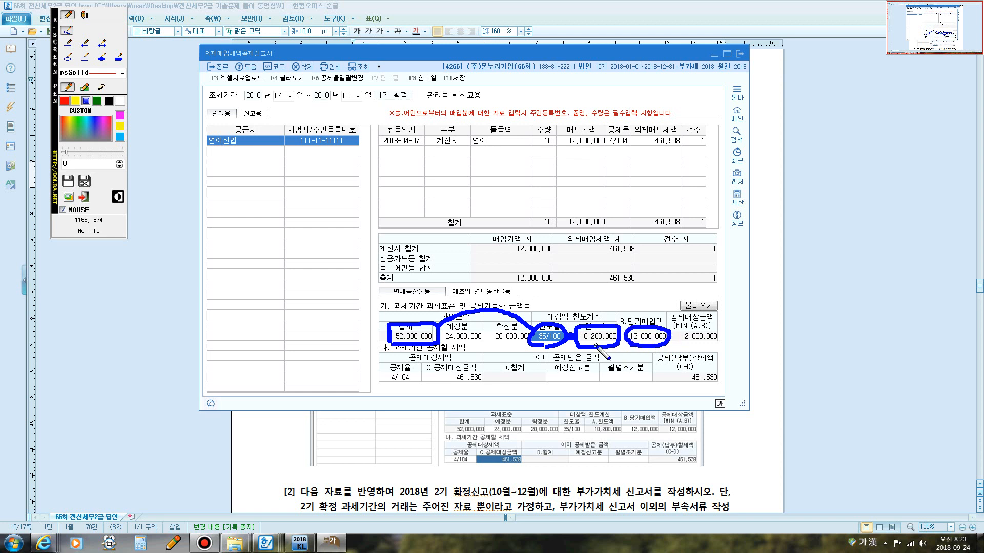
mouse_move(771, 218)
left_mouse_down()
mouse_move(777, 296)
mouse_move(810, 208)
mouse_move(848, 294)
mouse_move(776, 295)
left_mouse_up()
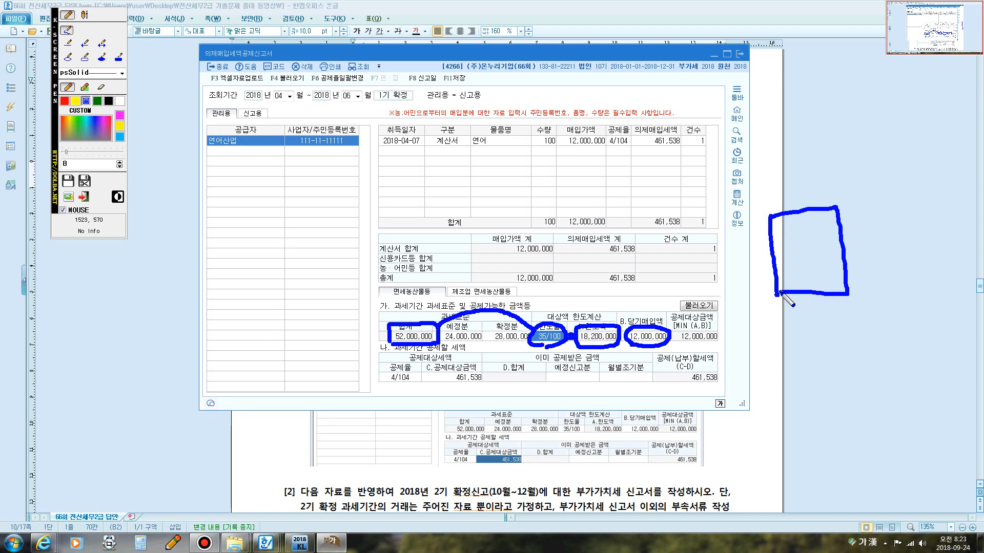
mouse_move(836, 201)
left_mouse_down()
mouse_move(846, 218)
mouse_move(928, 196)
left_mouse_up()
left_click(897, 206)
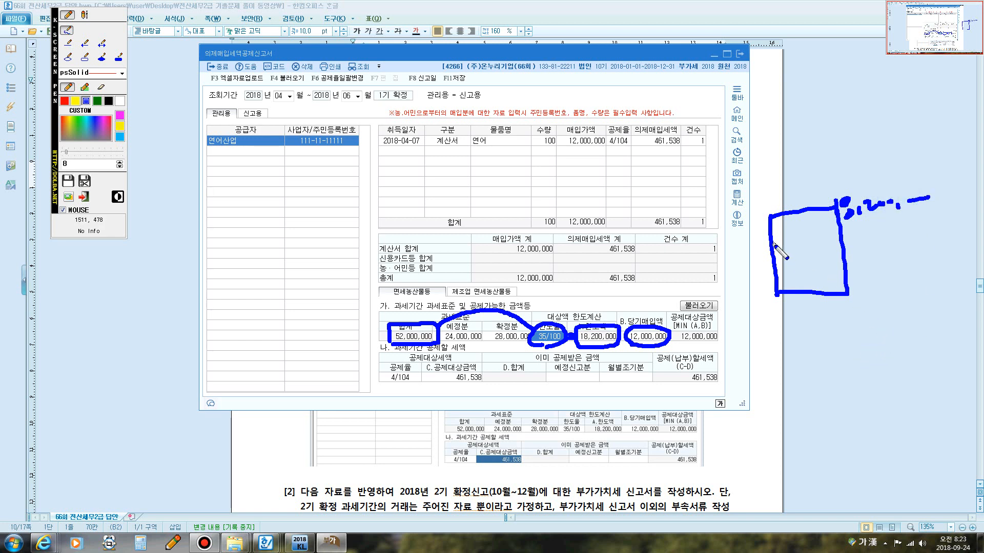
mouse_move(767, 243)
left_mouse_down()
mouse_move(836, 238)
mouse_move(773, 307)
left_mouse_up()
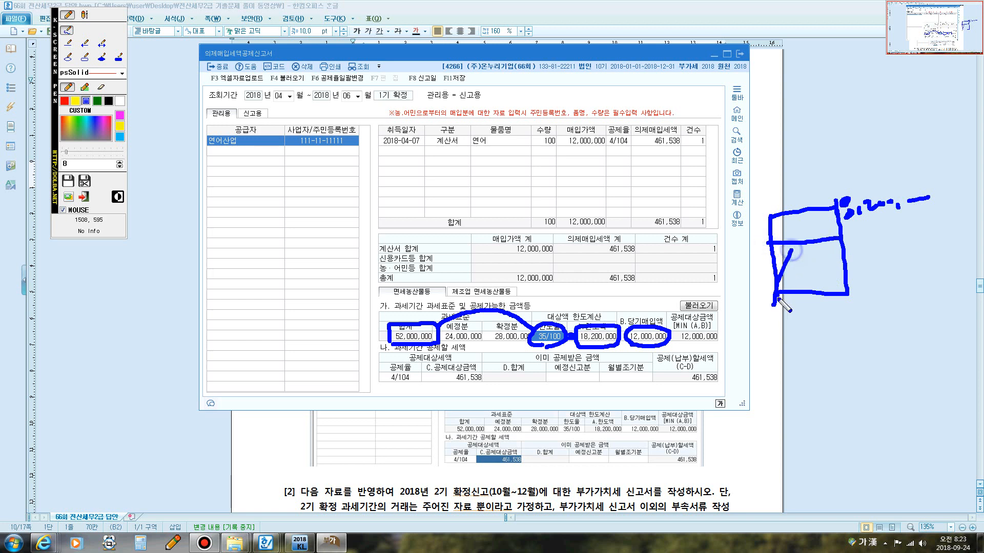
left_click_drag(811, 248, 798, 284)
mouse_move(830, 245)
left_mouse_down()
mouse_move(814, 287)
mouse_move(828, 283)
mouse_move(788, 329)
mouse_move(879, 312)
left_mouse_up()
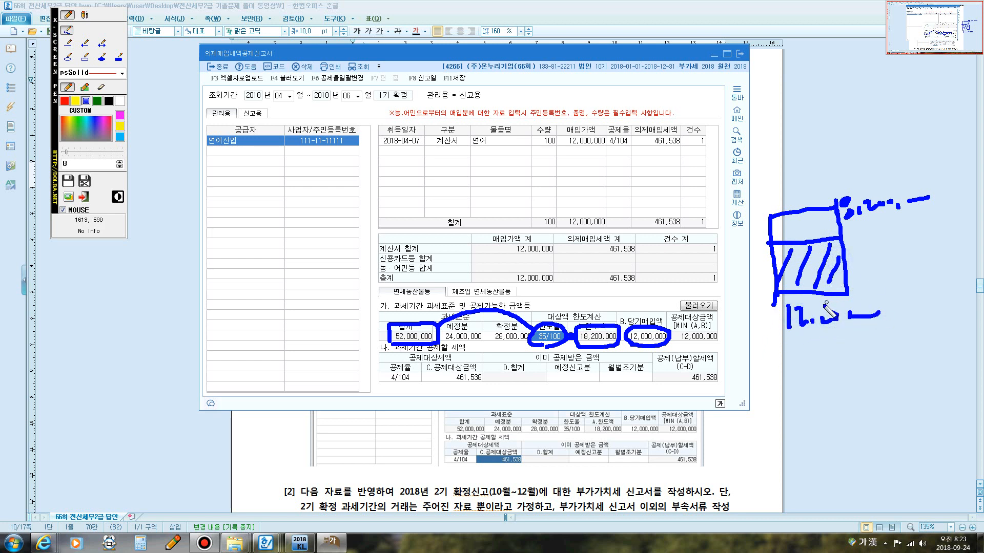
mouse_move(600, 332)
left_mouse_down()
mouse_move(602, 307)
mouse_move(646, 303)
mouse_move(648, 319)
mouse_move(712, 330)
left_mouse_up()
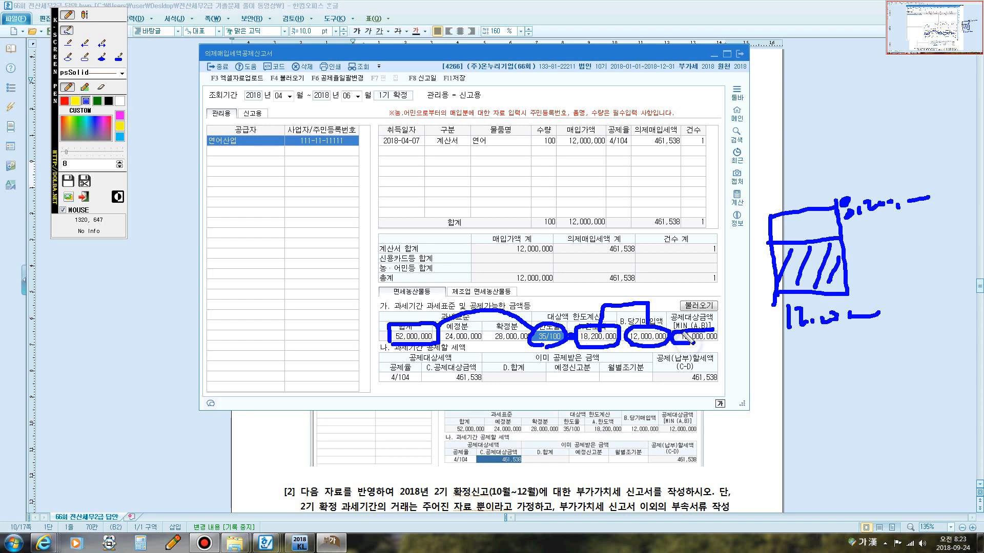
mouse_move(672, 333)
left_mouse_down()
mouse_move(719, 333)
mouse_move(684, 346)
mouse_move(630, 334)
mouse_move(390, 384)
mouse_move(479, 366)
mouse_move(490, 378)
mouse_move(454, 382)
left_mouse_up()
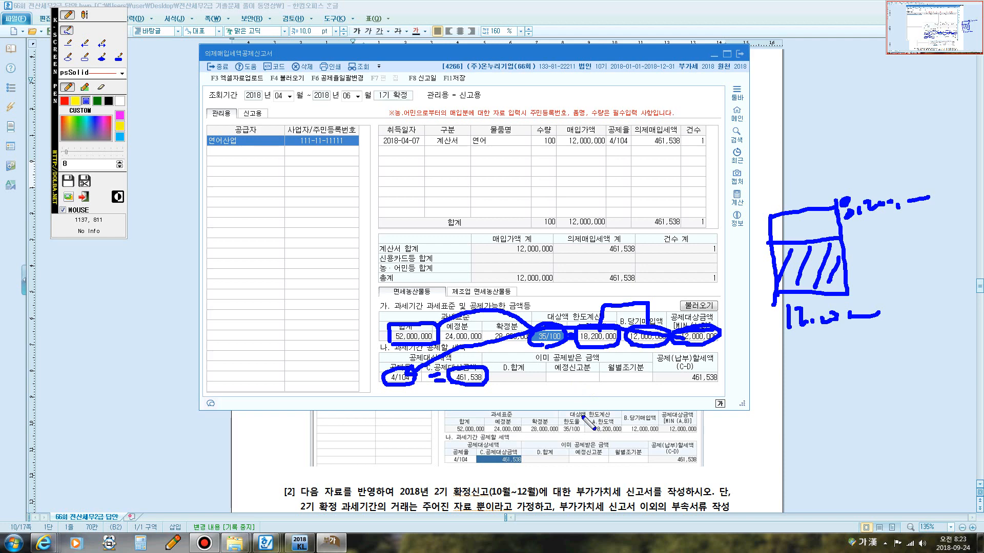
Compare the filled deemed input tax report with the model answer in the exam document.
key("Escape")
left_click(406, 453)
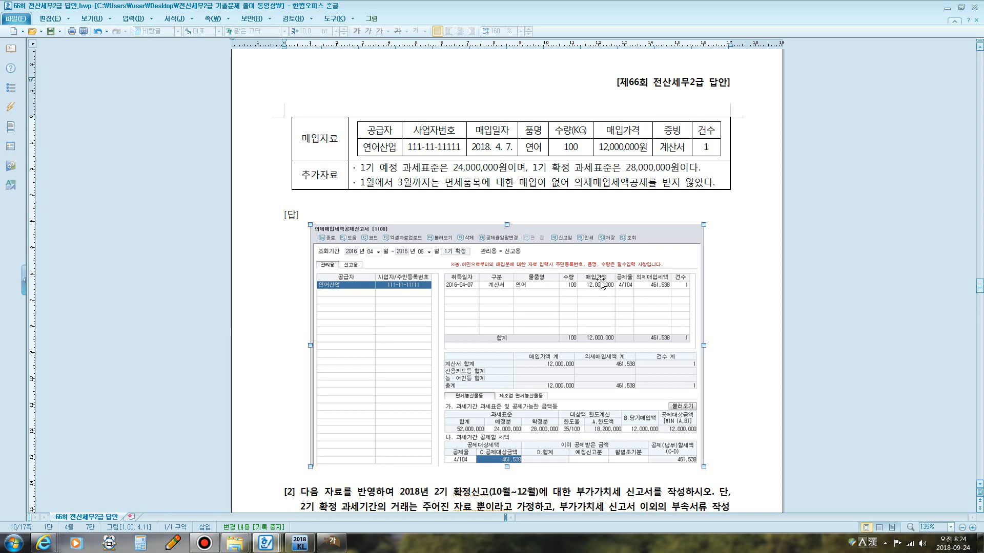
scroll(611, 276, "down", 2)
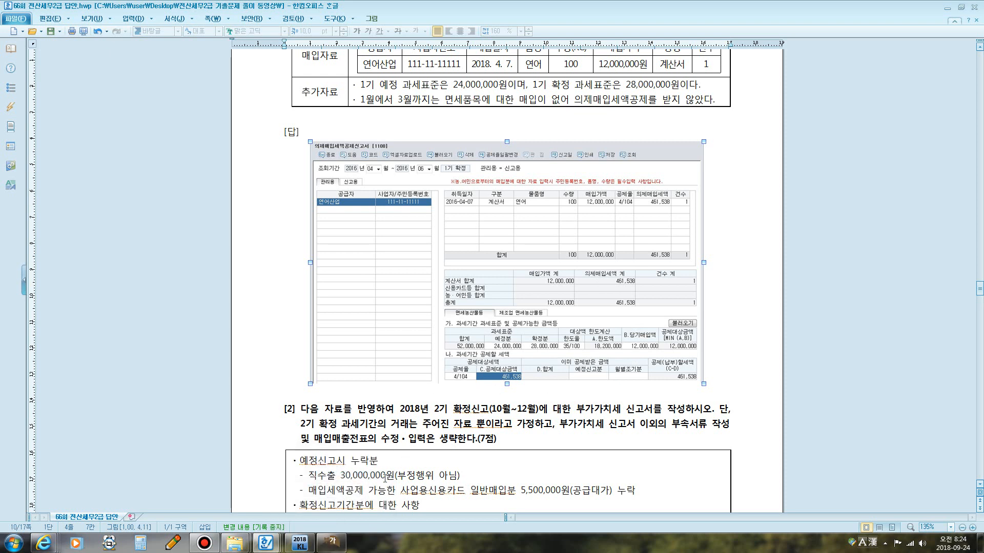
left_click(339, 538)
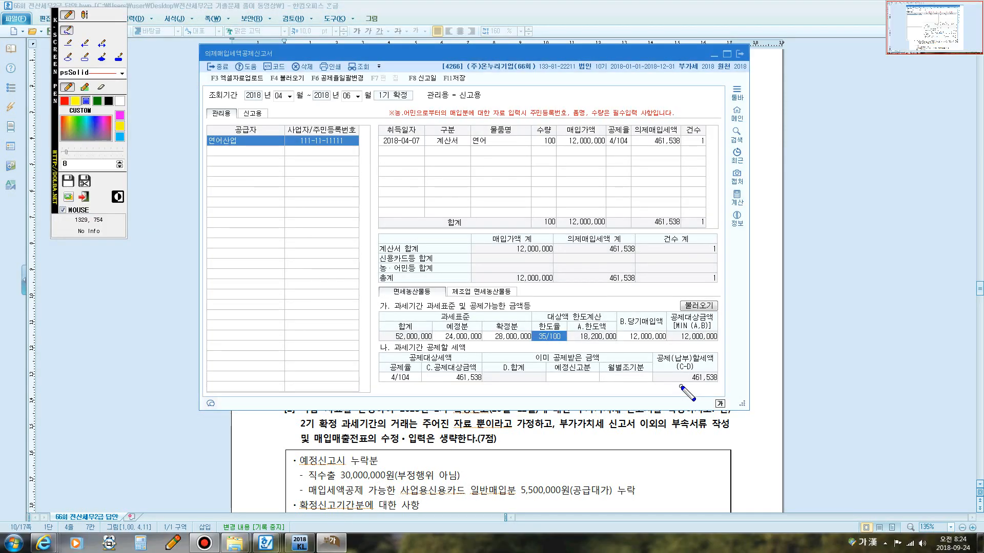
mouse_move(678, 382)
left_mouse_down()
mouse_move(675, 363)
mouse_move(727, 370)
mouse_move(723, 383)
mouse_move(680, 384)
left_mouse_up()
key("Escape")
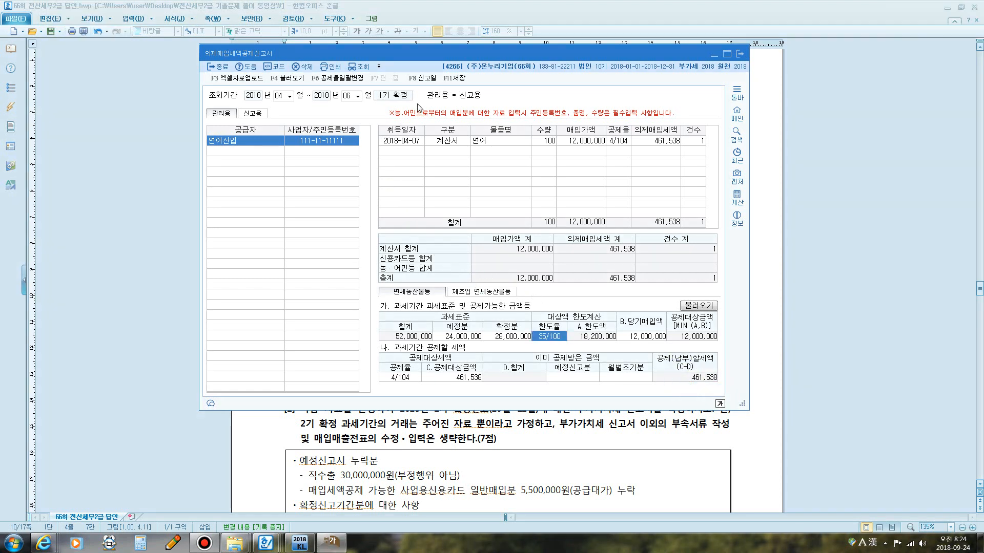
Save the deemed input tax deduction report and close it.
left_click(459, 80)
left_click(482, 252)
left_click(739, 54)
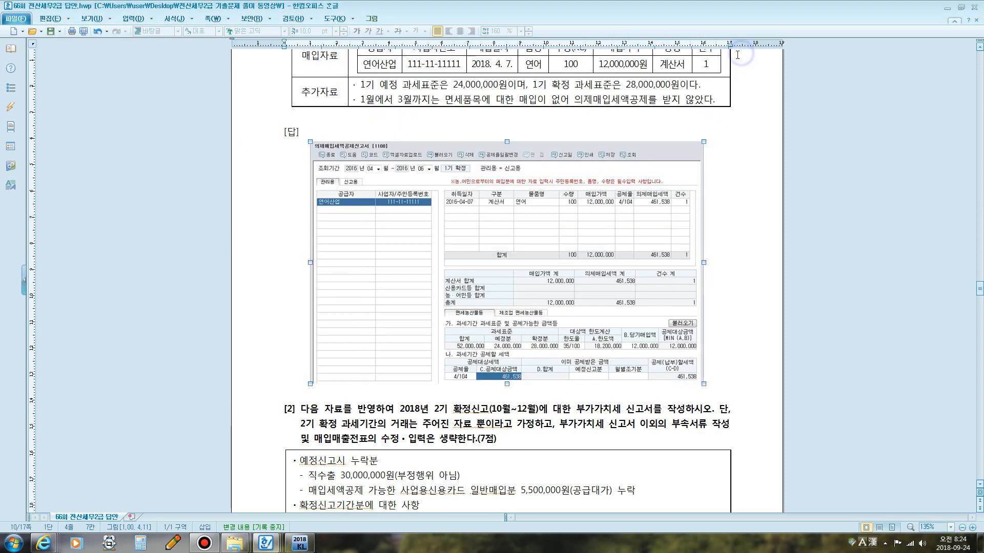
scroll(593, 197, "up", 10)
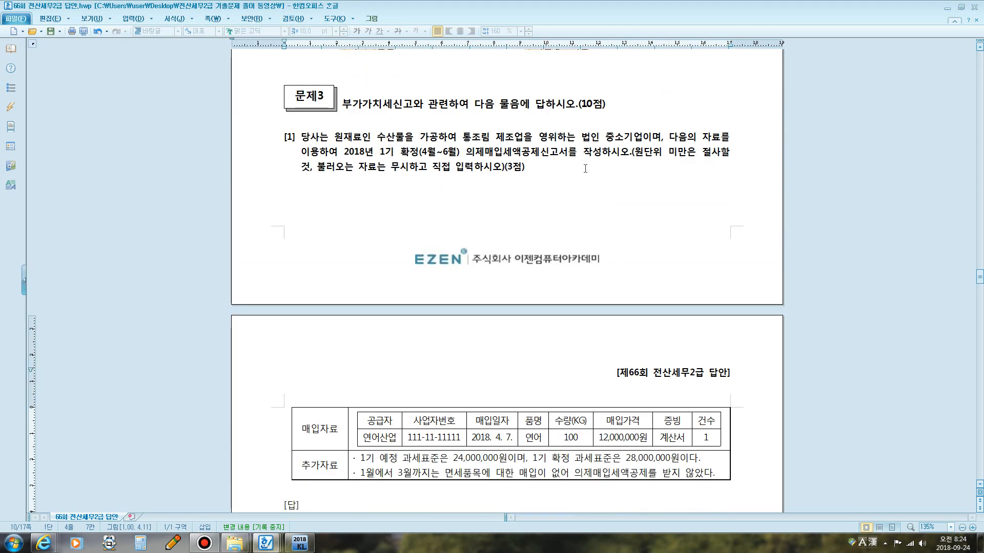
scroll(543, 182, "down", 3)
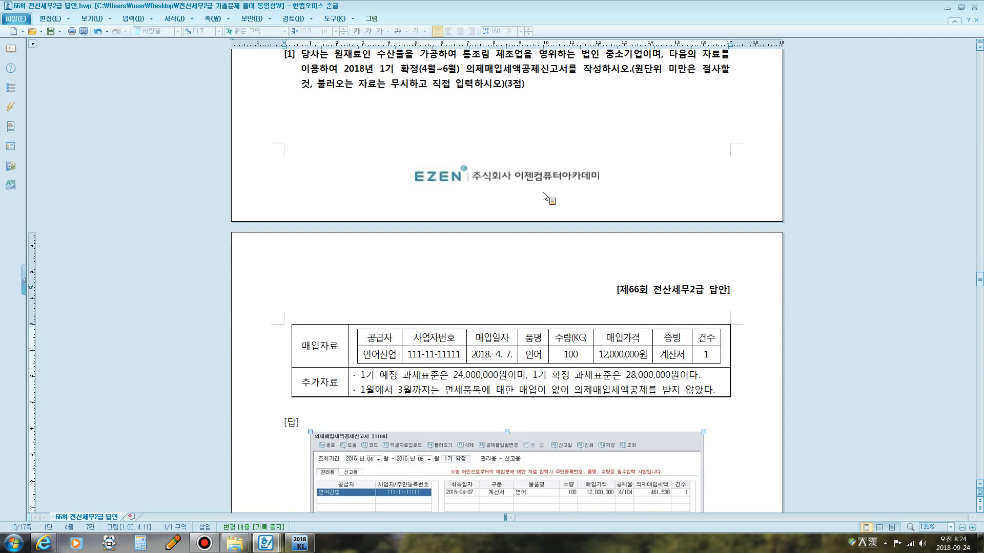
left_click(564, 94)
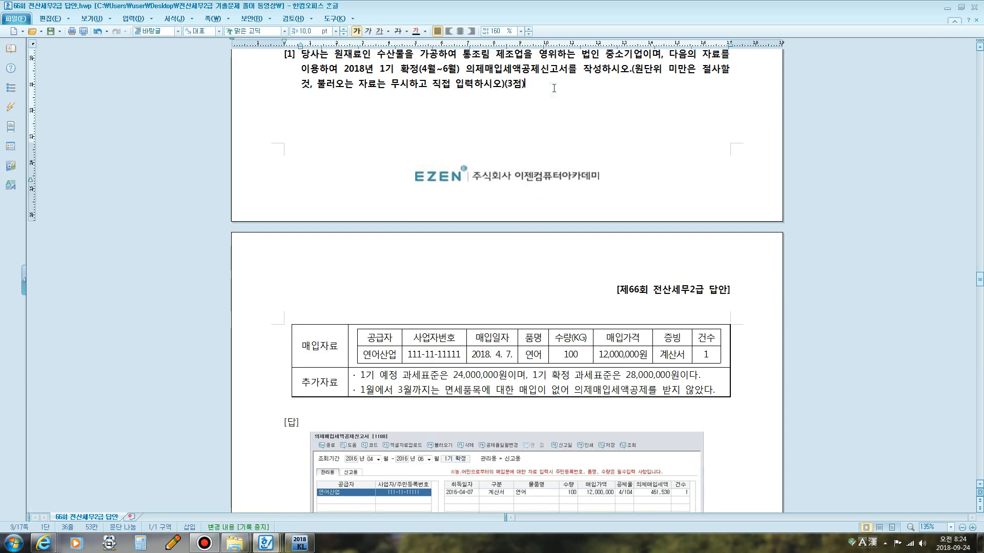
key("ctrl+F12")
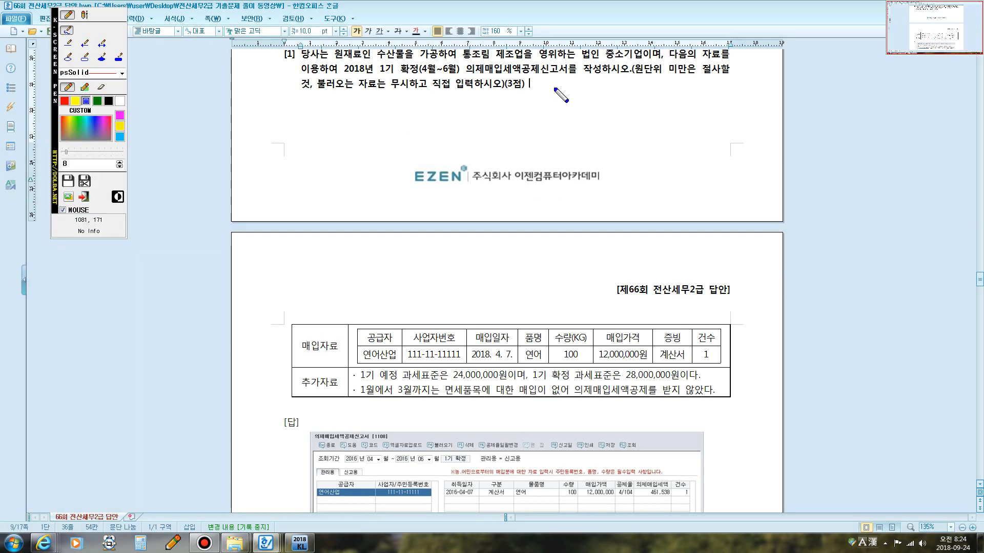
left_click(82, 15)
left_click(548, 88)
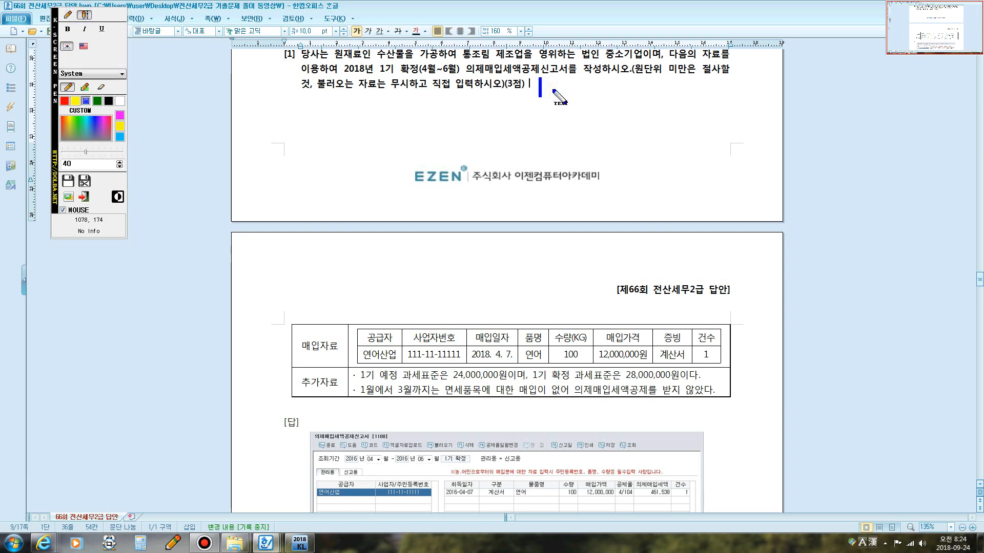
type("북가")
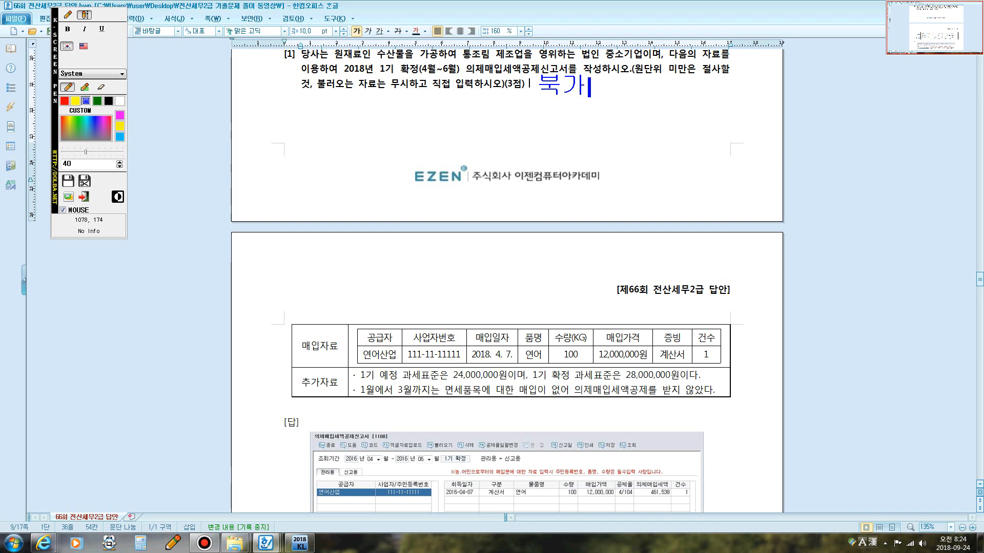
key("BackSpace")
key("BackSpace")
type("부가가치세신고서")
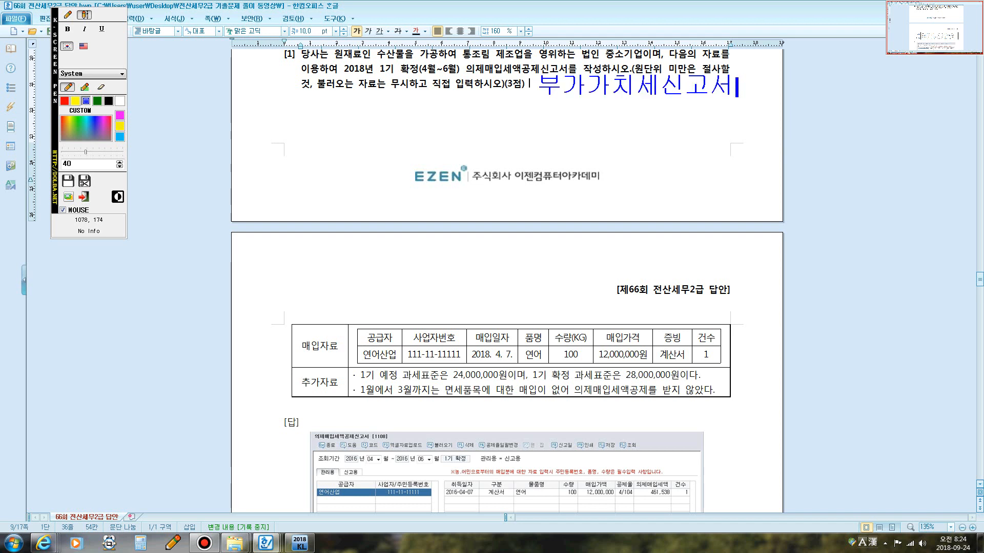
type(" 반영")
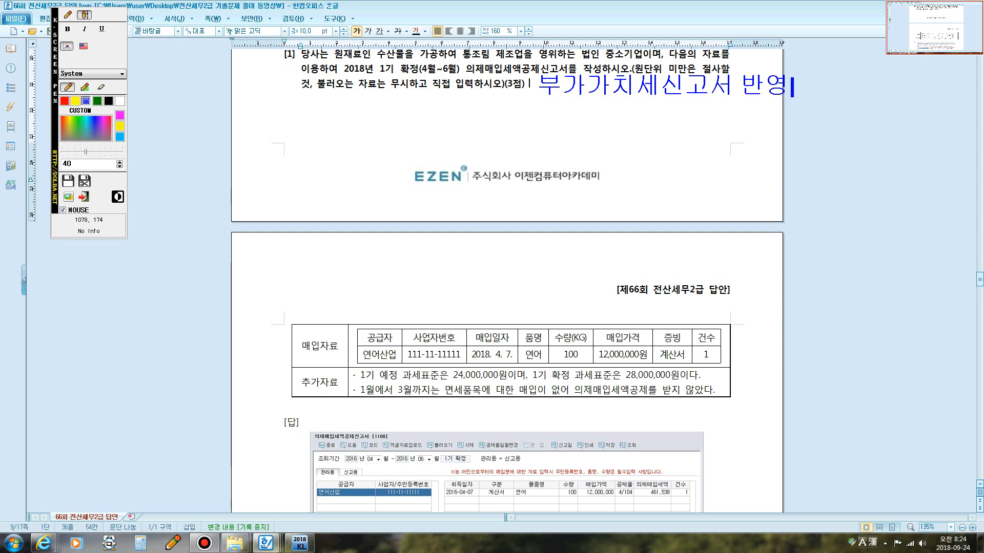
key("Escape")
Open the VAT return for the period 2018 April to June 30 and load the previously saved data.
left_click(300, 543)
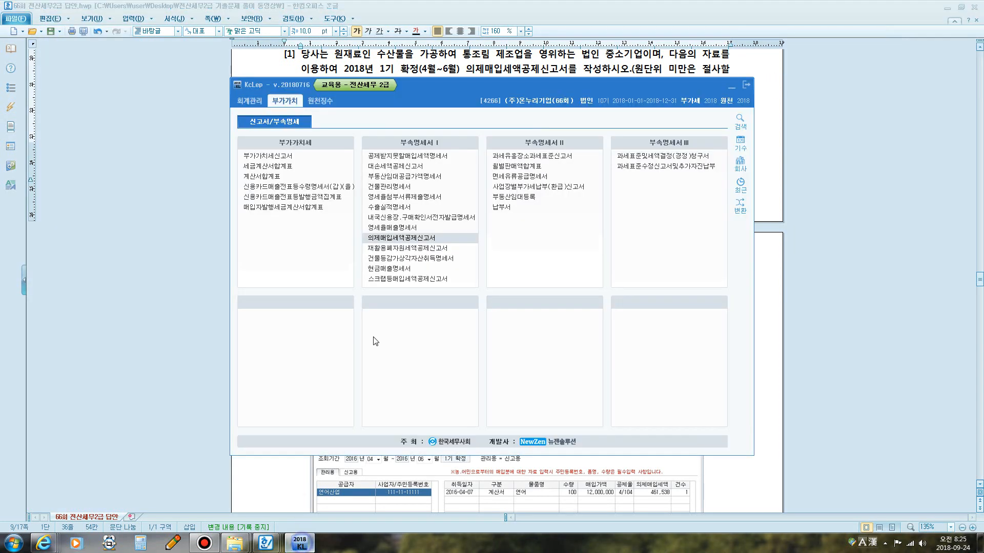
left_click(270, 156)
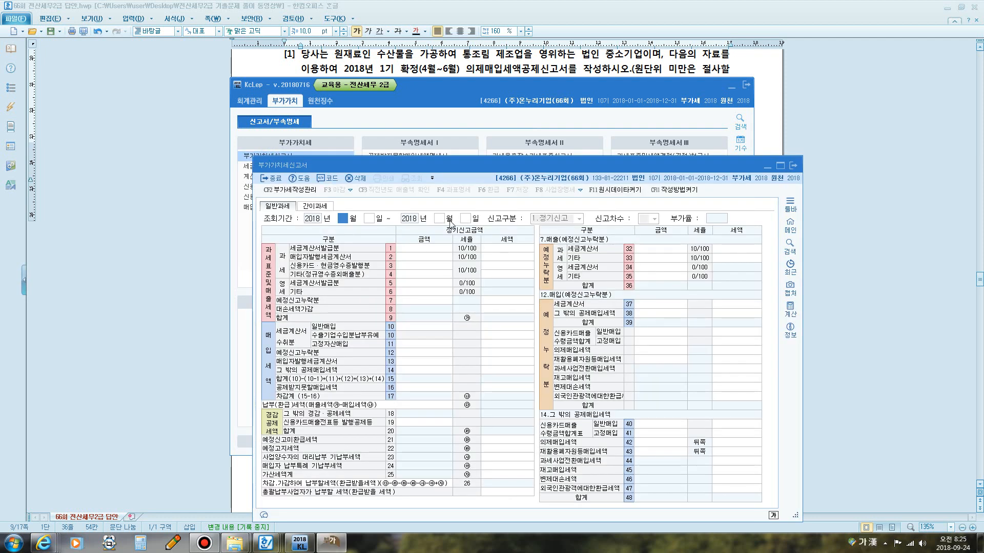
type("4")
key("Return")
key("Return")
type("6")
key("Return")
key("Return")
key("Return")
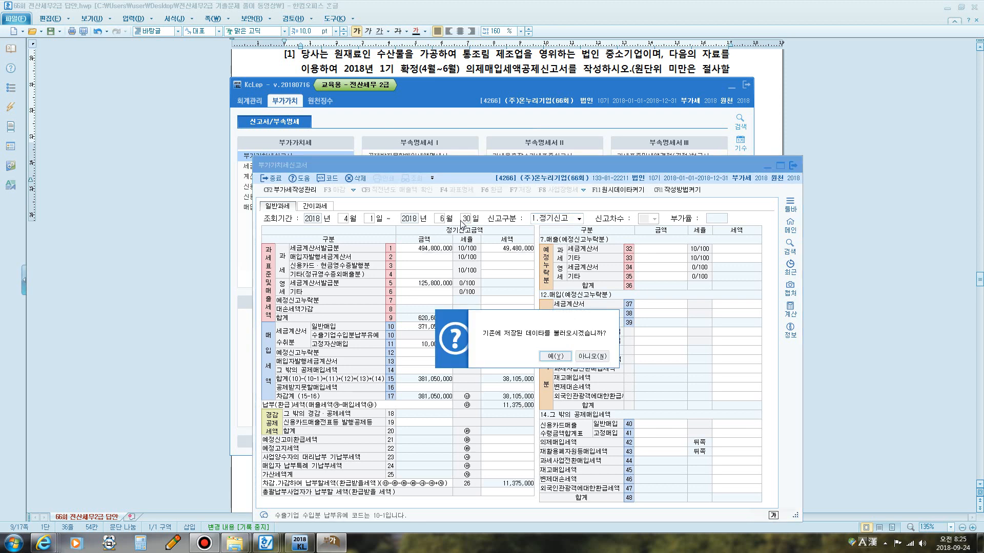
left_click(591, 356)
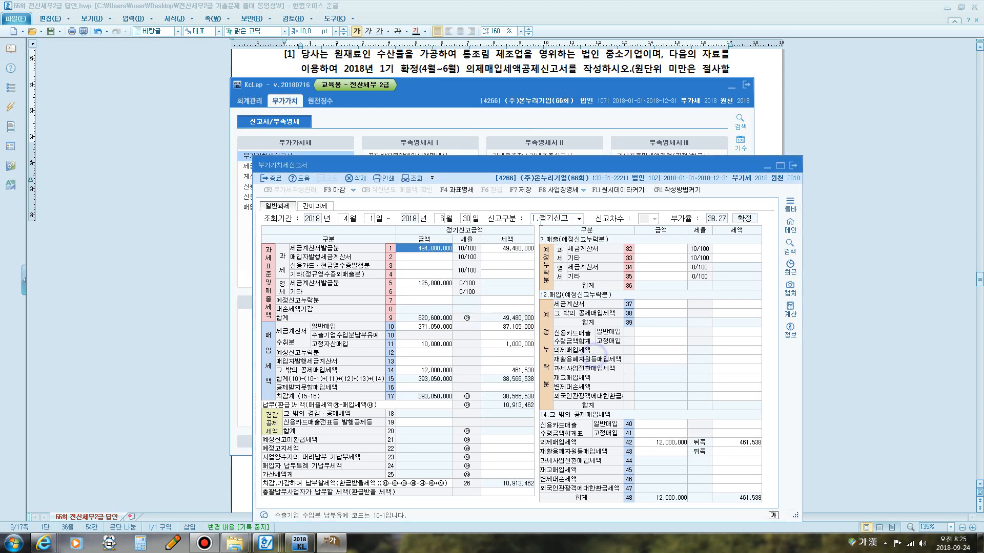
Examine the other deductible input tax lines 14 and 42 in the VAT return.
left_click_drag(492, 160, 454, 75)
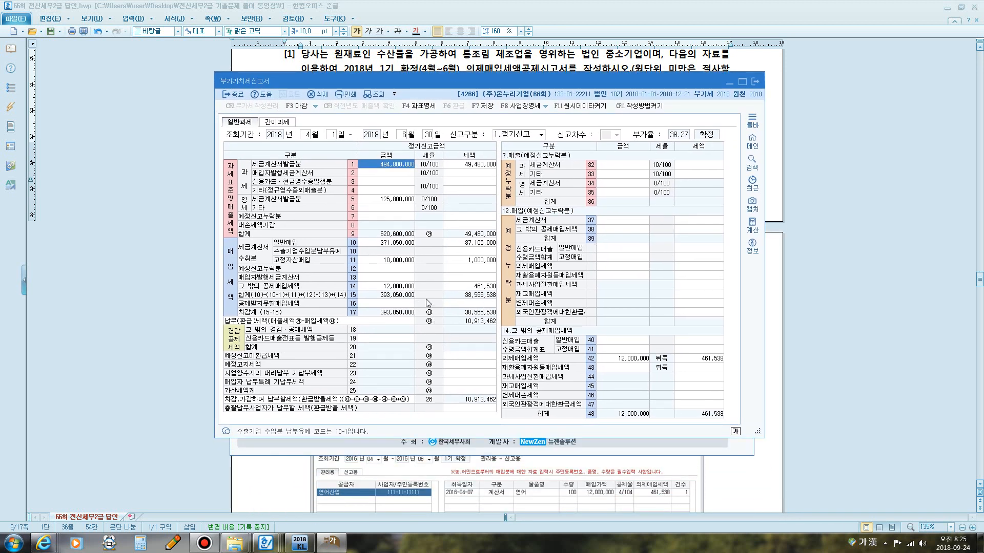
key("F9")
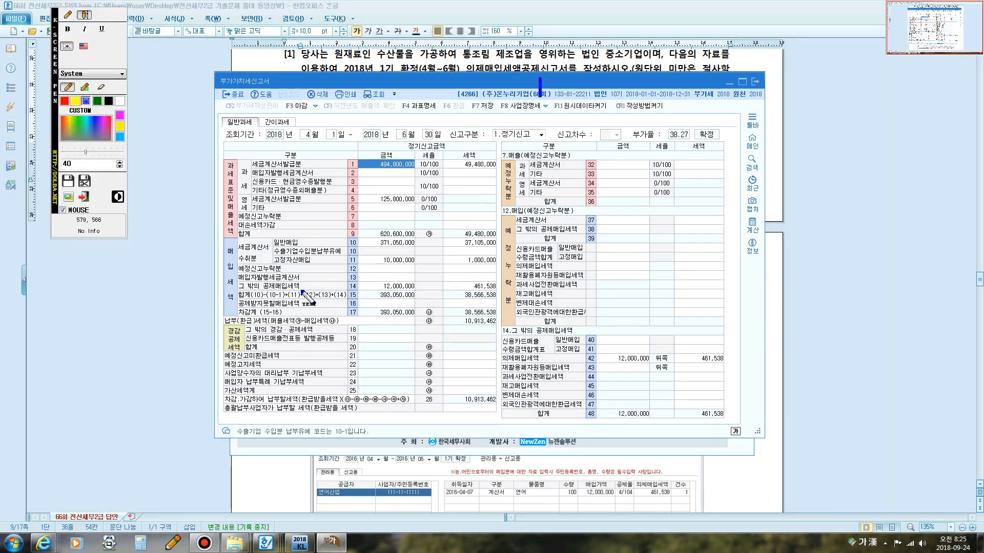
left_click(340, 290)
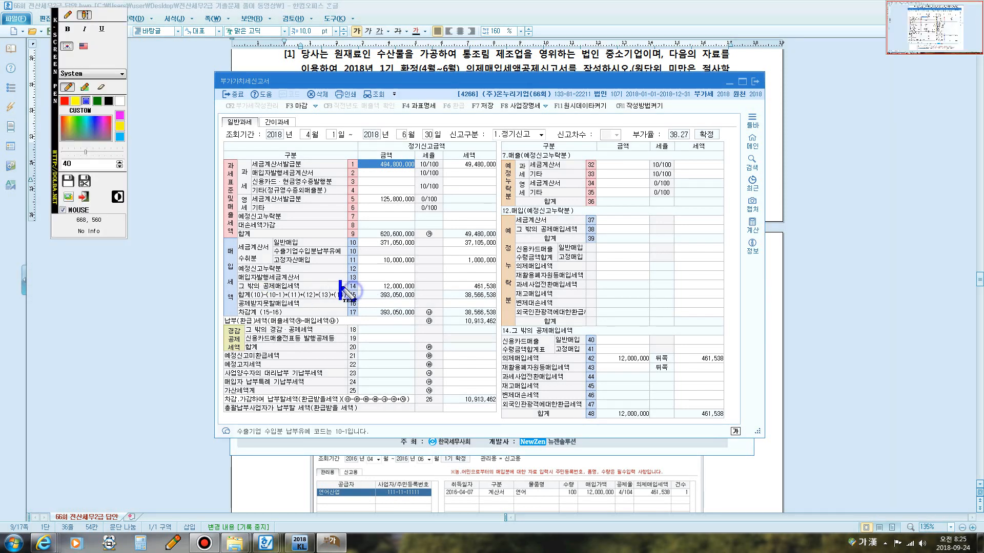
left_click(71, 16)
mouse_move(358, 291)
left_mouse_down()
mouse_move(349, 279)
mouse_move(360, 290)
mouse_move(501, 295)
mouse_move(495, 276)
mouse_move(466, 292)
left_mouse_up()
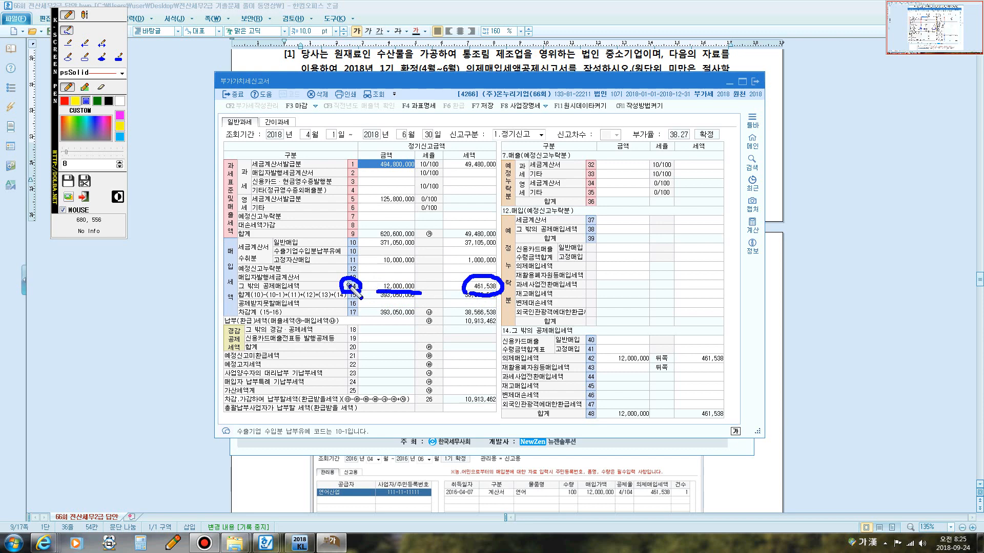
mouse_move(348, 285)
left_mouse_down()
mouse_move(350, 332)
mouse_move(555, 326)
mouse_move(573, 329)
mouse_move(506, 338)
mouse_move(574, 359)
mouse_move(682, 370)
left_mouse_up()
mouse_move(731, 363)
left_mouse_down()
mouse_move(635, 352)
mouse_move(504, 353)
mouse_move(503, 362)
left_mouse_up()
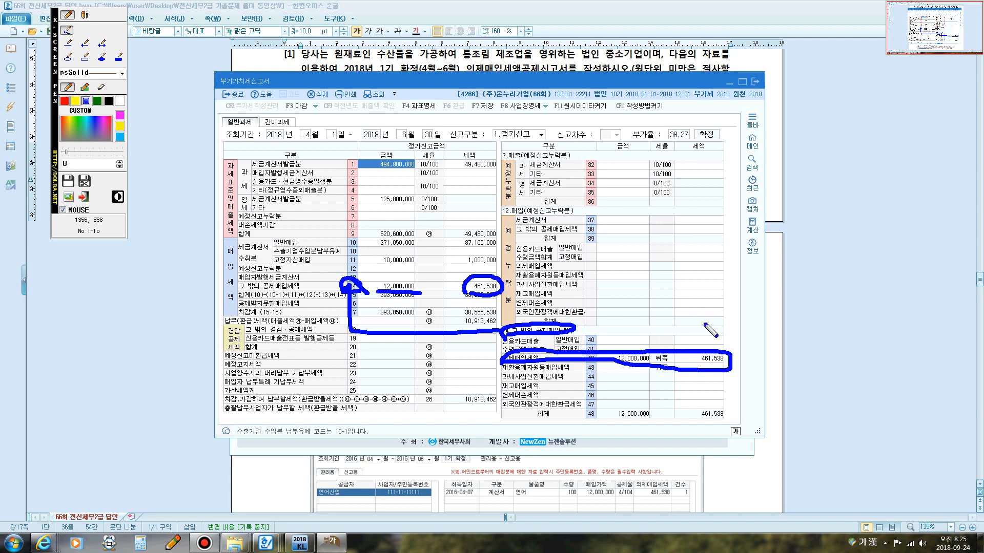
Read problem 2 in the exam document about the 2018 second-period final VAT return.
key("Escape")
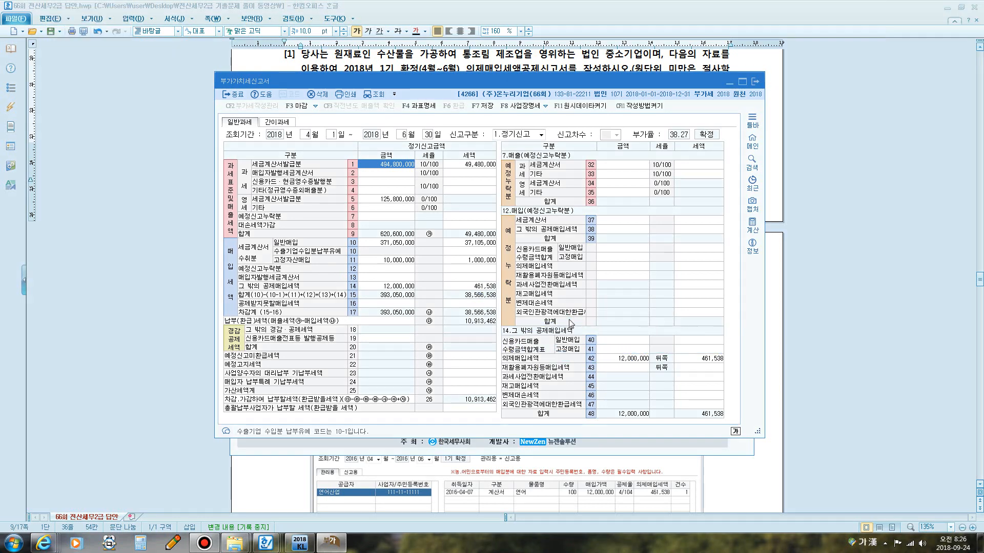
left_click(780, 109)
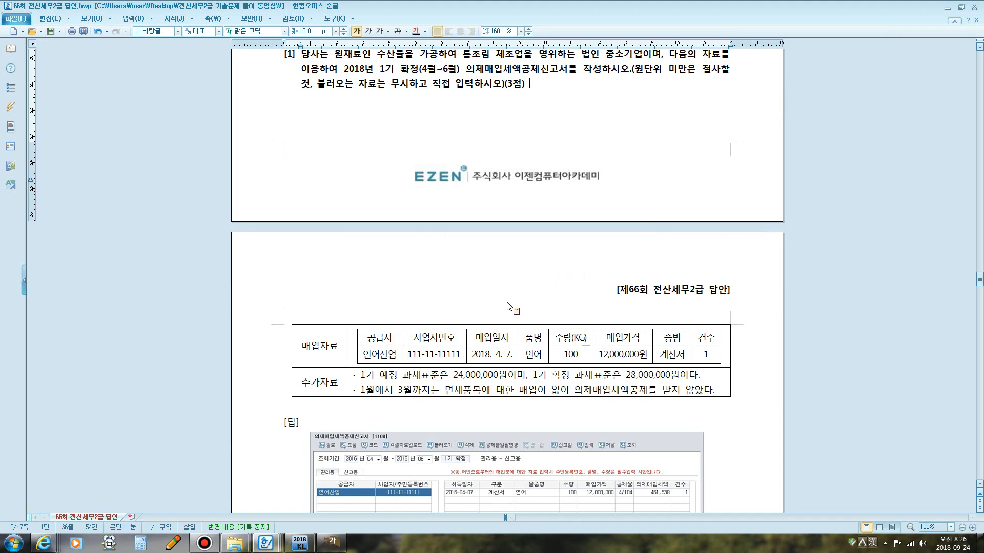
scroll(519, 264, "down", 5)
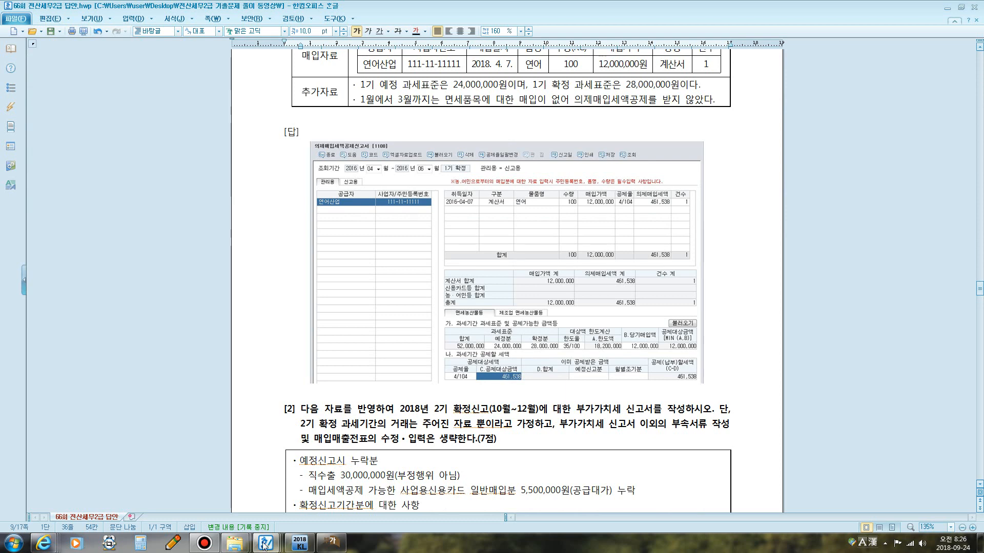
left_click(204, 543)
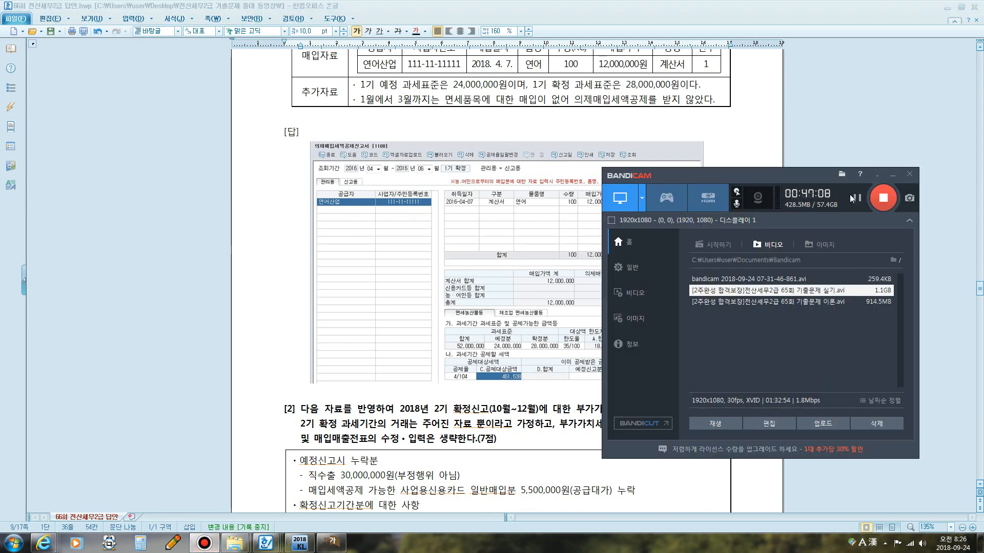
scroll(766, 191, "down", 5)
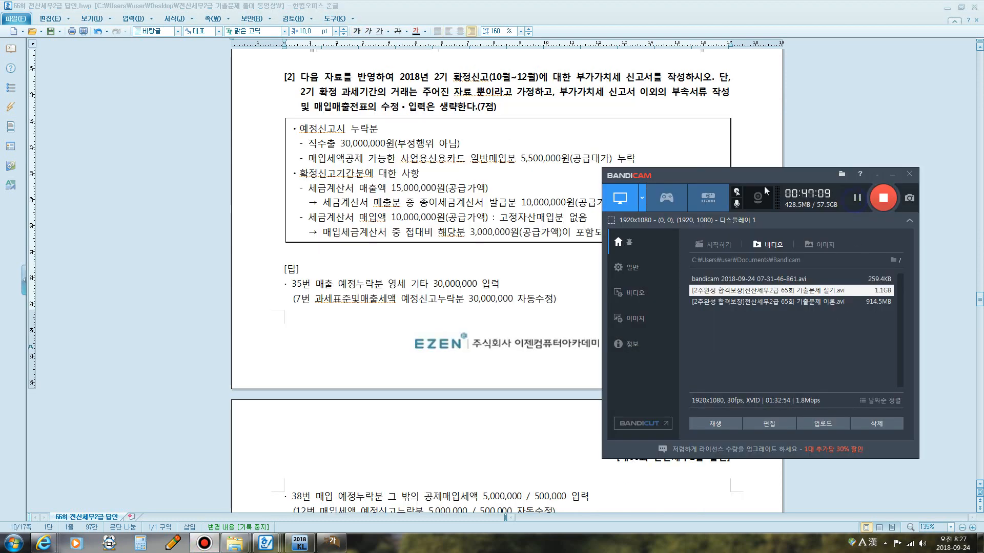
left_click(470, 163)
left_click_drag(449, 78, 688, 84)
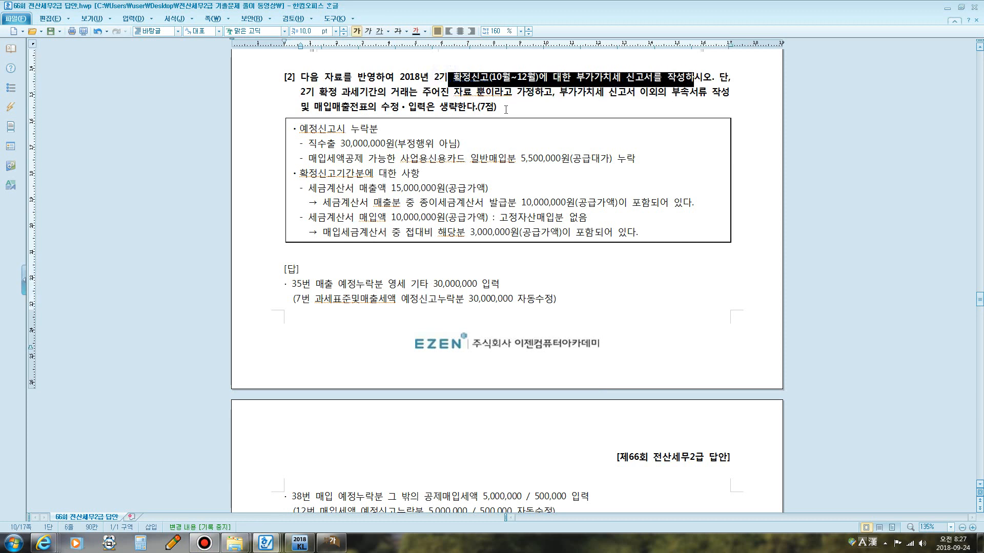
left_click(469, 99)
key("super+5")
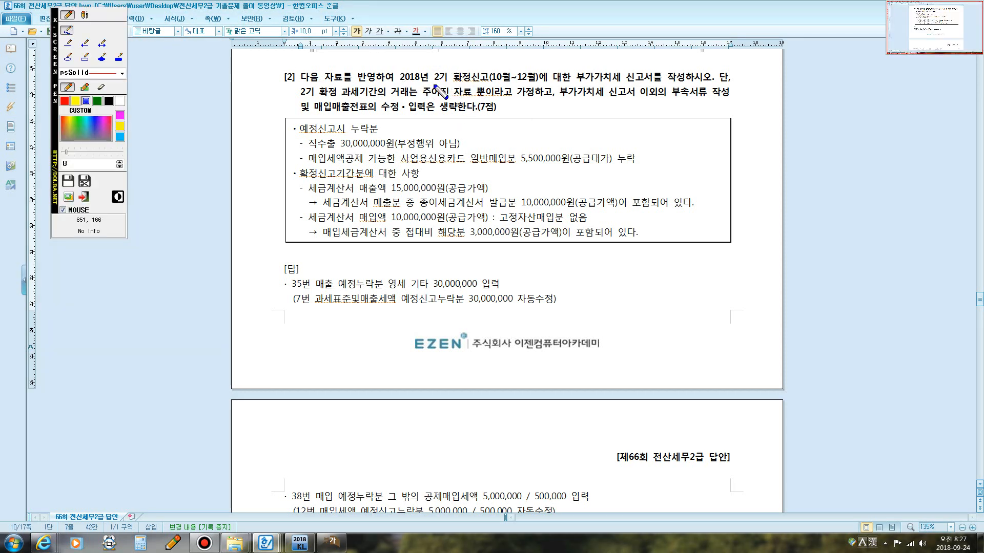
left_click_drag(433, 84, 690, 82)
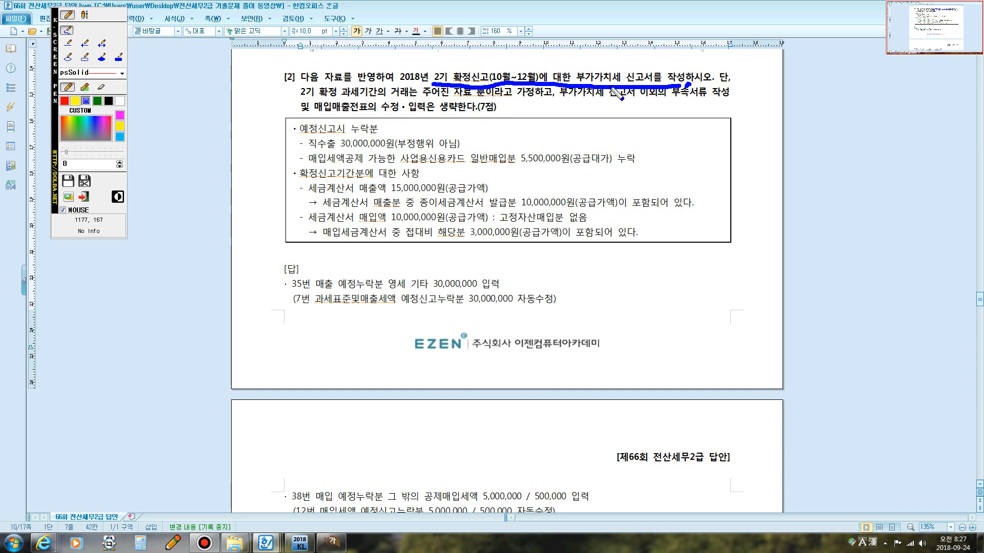
mouse_move(625, 87)
left_mouse_down()
mouse_move(589, 63)
mouse_move(687, 74)
left_mouse_up()
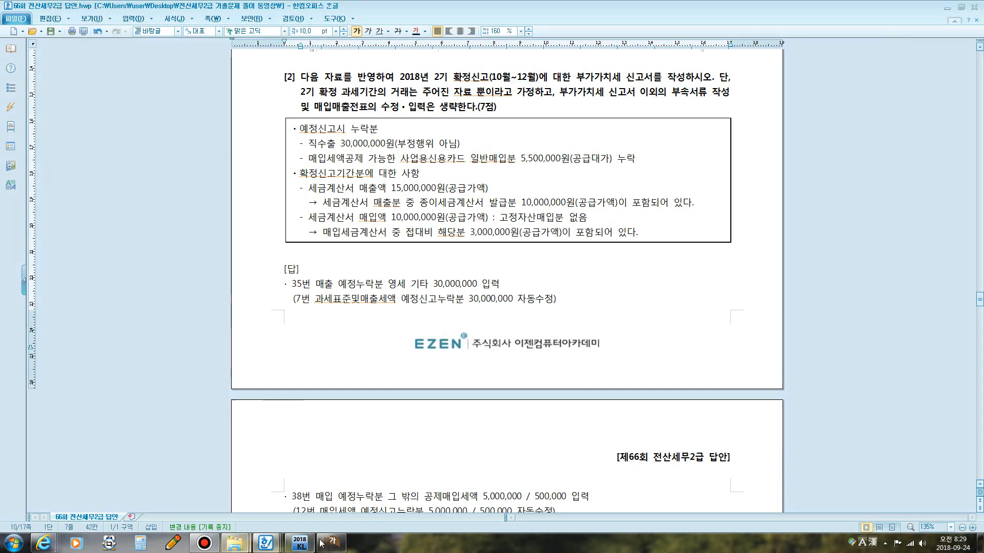
Set the VAT return inquiry period to 2018 October 1 through December 31.
left_click(331, 544)
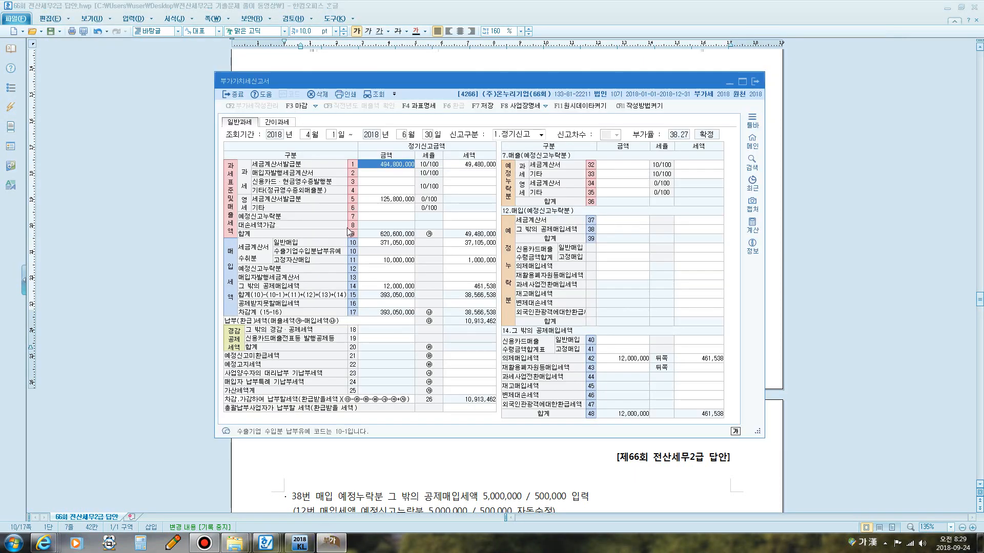
left_click_drag(398, 87, 525, 119)
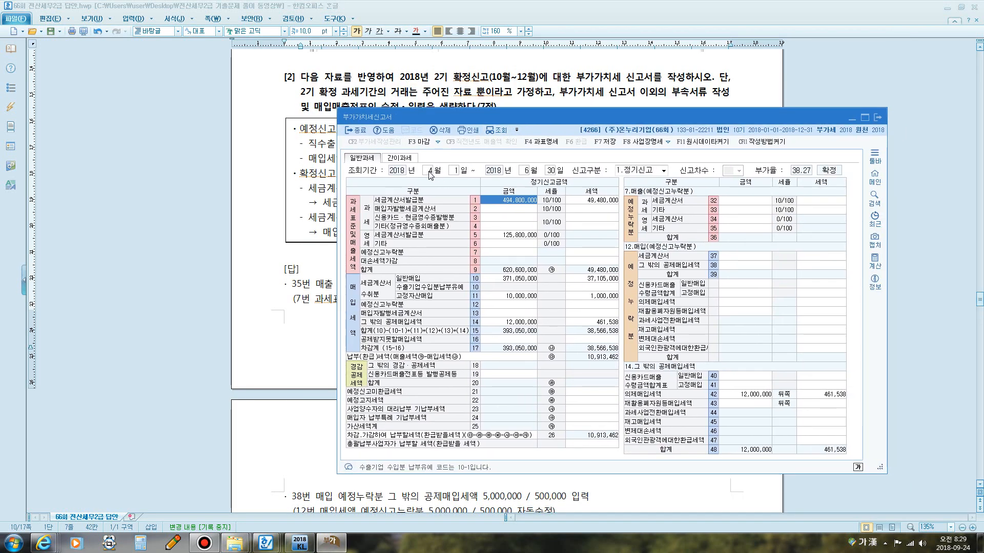
left_click(430, 174)
left_click(621, 309)
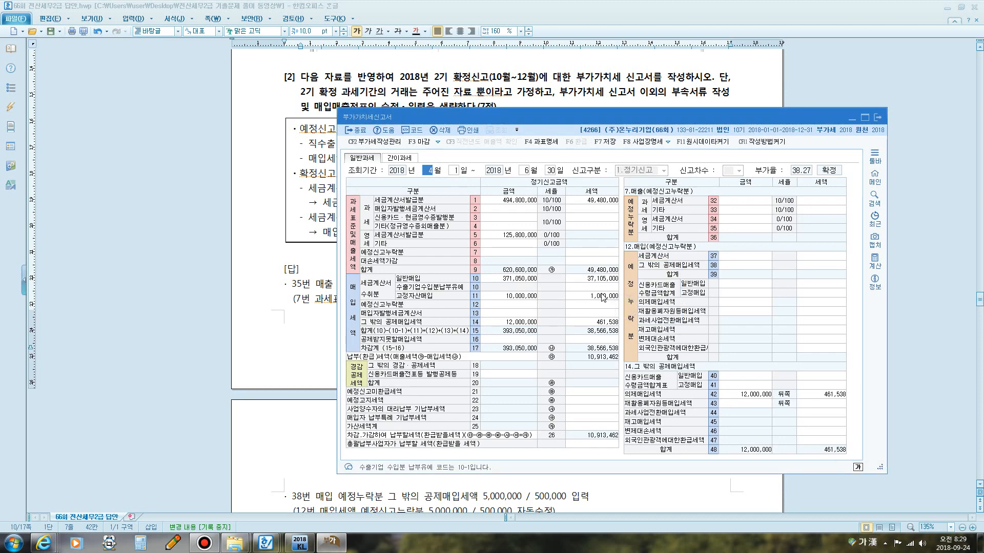
type("10")
key("Return")
key("Return")
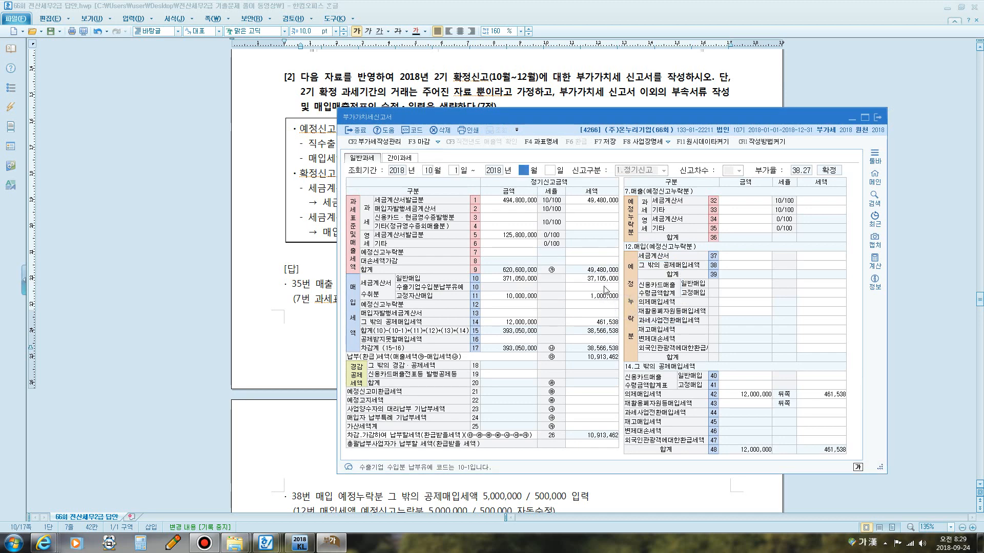
type("12")
key("Return")
key("Return")
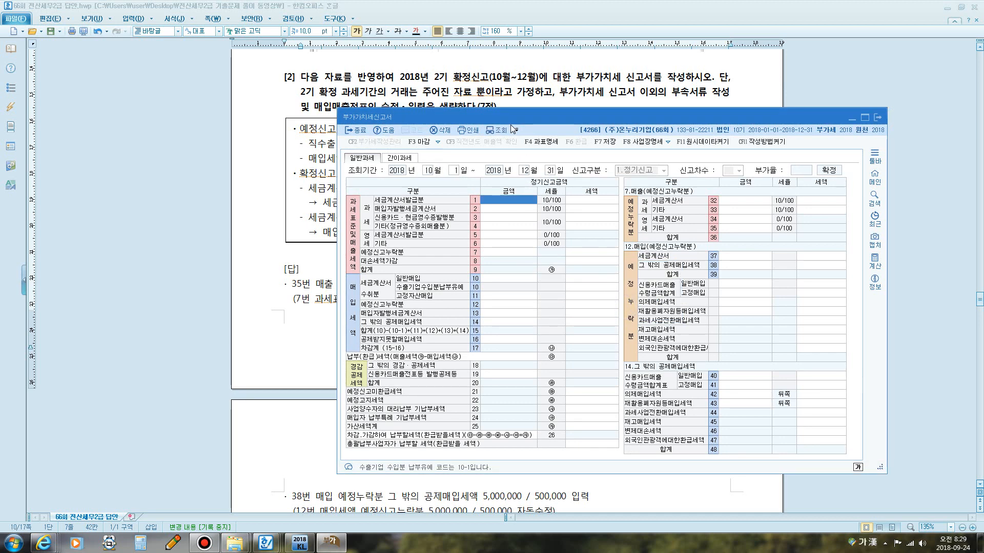
left_click_drag(533, 114, 468, 173)
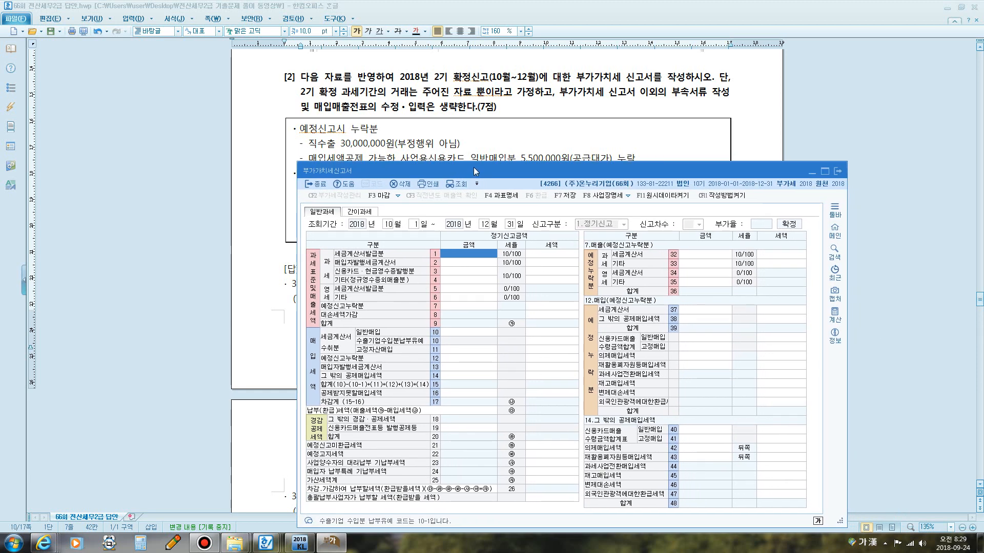
Review the omitted preliminary items and final-period data listed in problem 2.
left_click(461, 144)
scroll(535, 145, "down", 1)
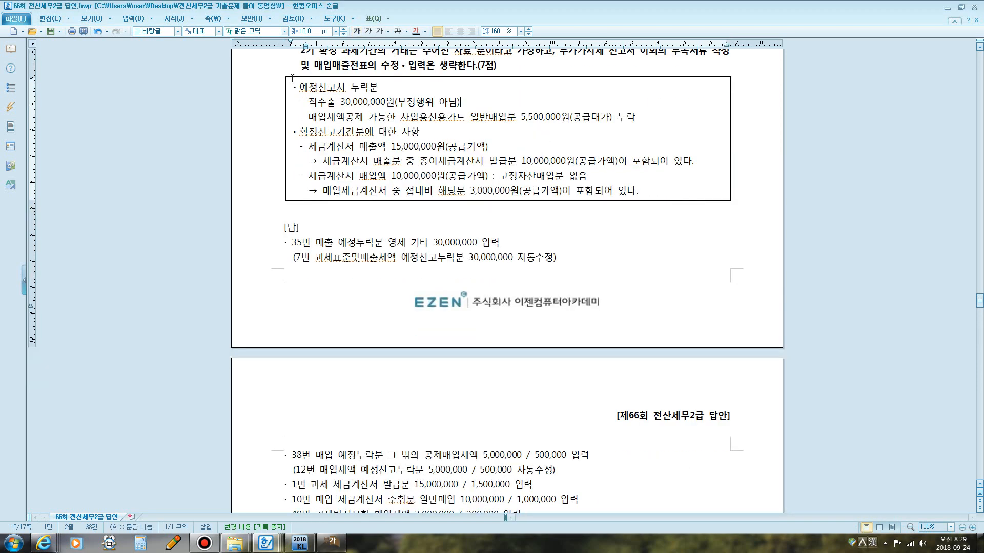
left_click_drag(299, 87, 380, 88)
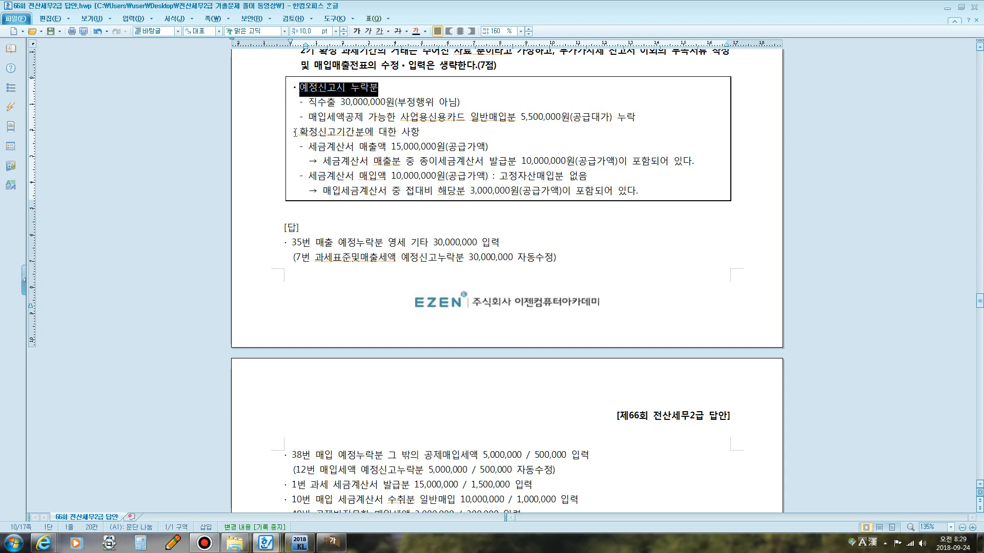
left_click_drag(295, 132, 416, 134)
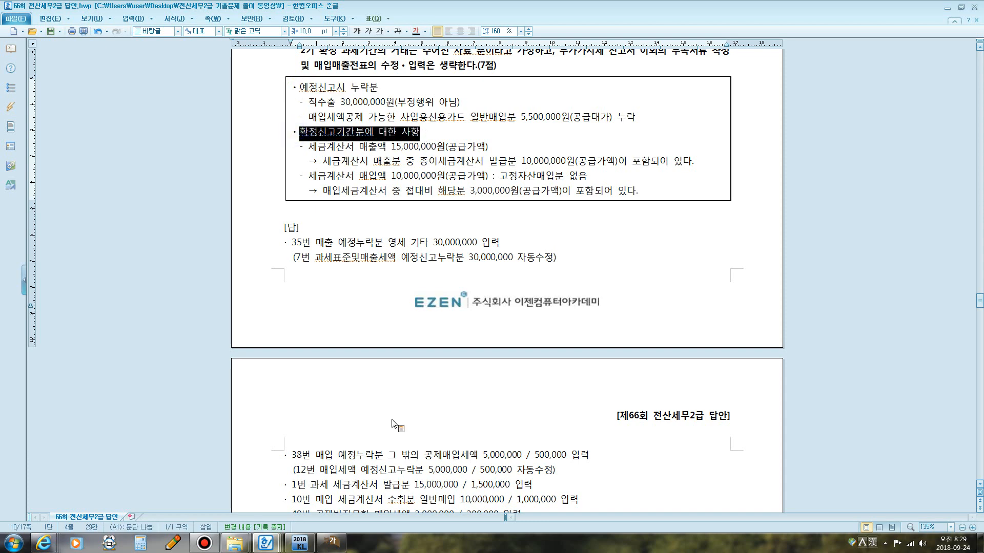
Enter 30,000,000 as the omitted preliminary zero-rated other sales on line 35 of the VAT return.
left_click(330, 542)
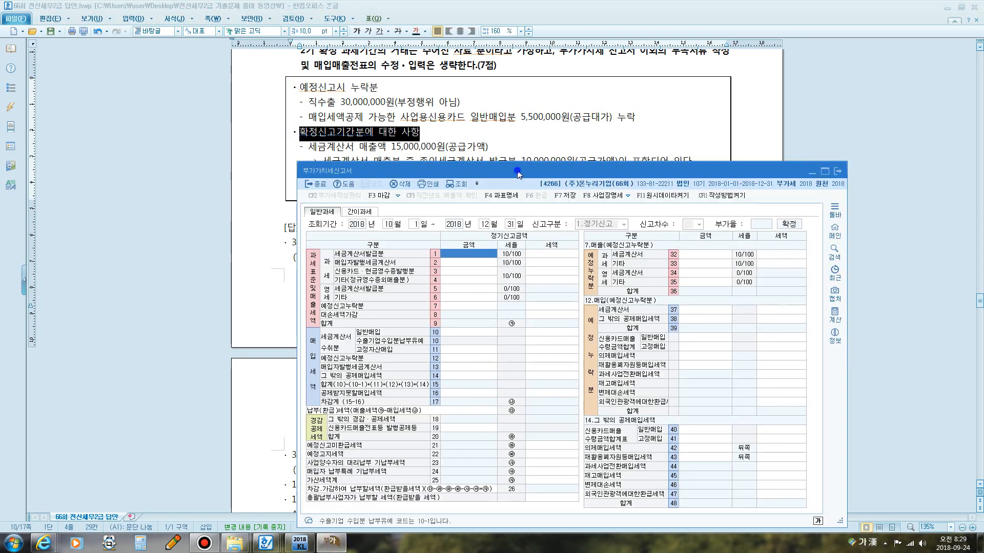
left_click_drag(518, 174, 533, 154)
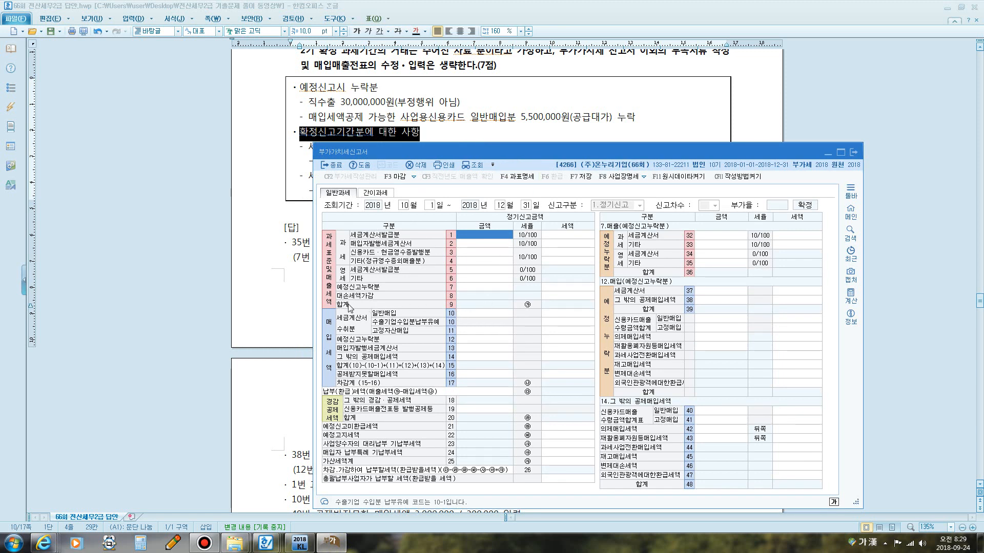
left_click(470, 288)
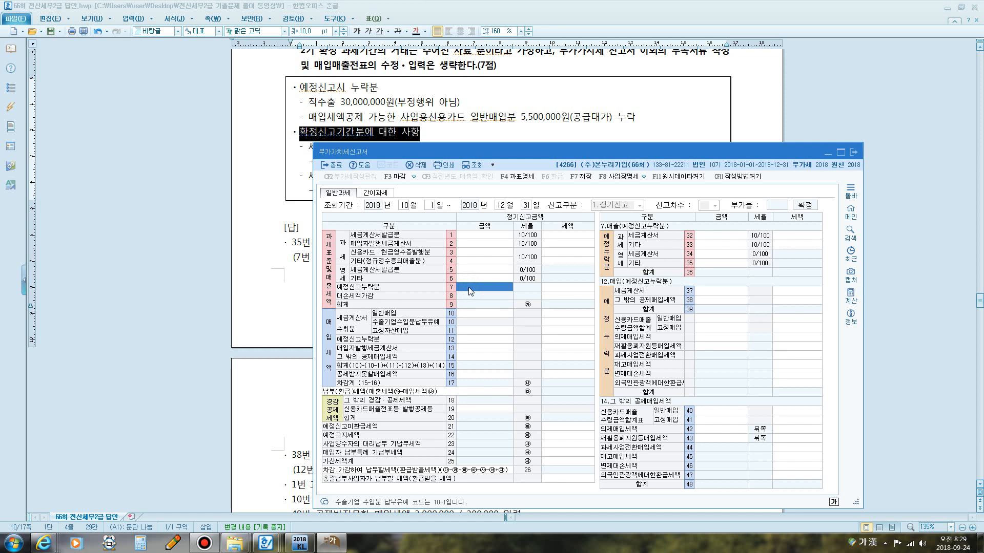
key("F12")
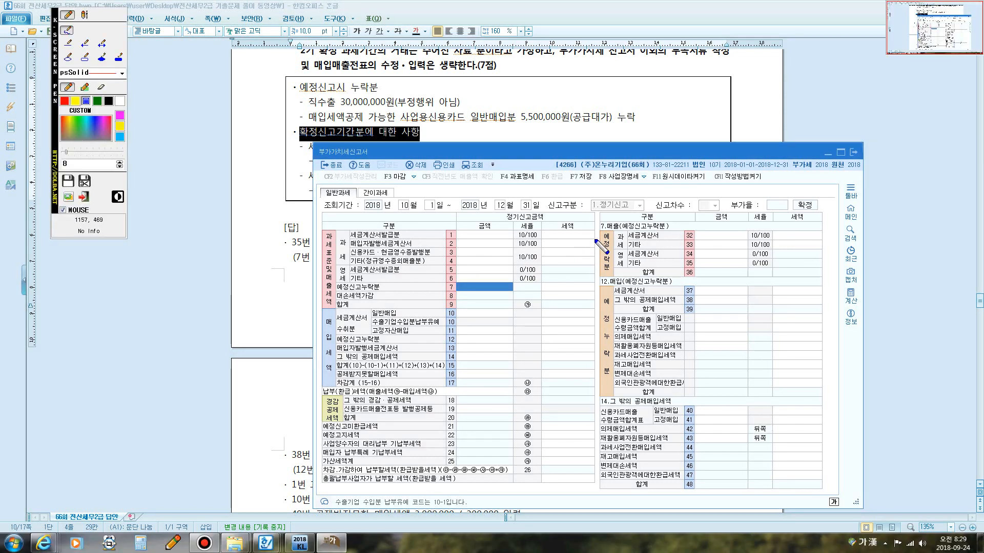
mouse_move(603, 231)
left_mouse_down()
mouse_move(595, 221)
mouse_move(614, 225)
mouse_move(607, 234)
mouse_move(624, 256)
mouse_move(619, 267)
left_mouse_up()
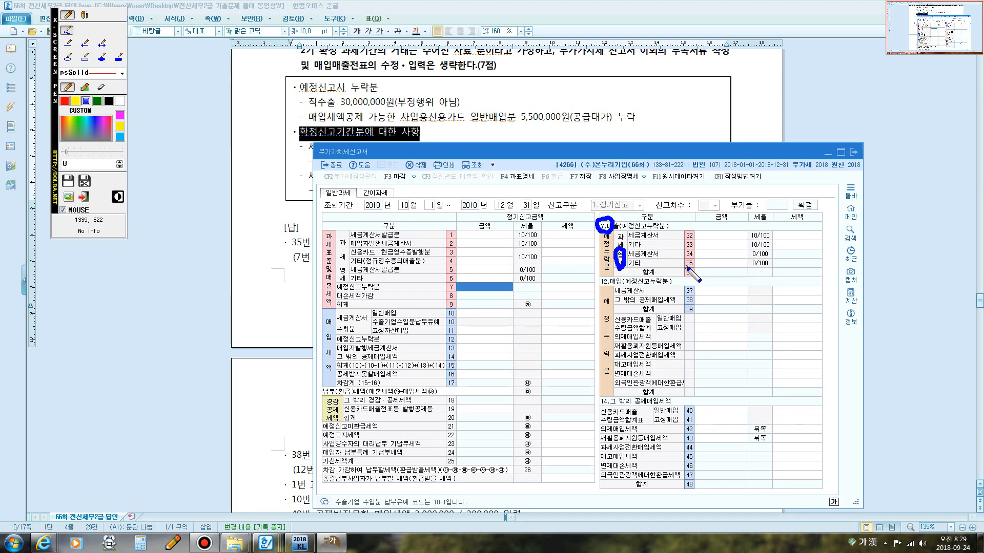
left_click_drag(687, 267, 693, 269)
key("Escape")
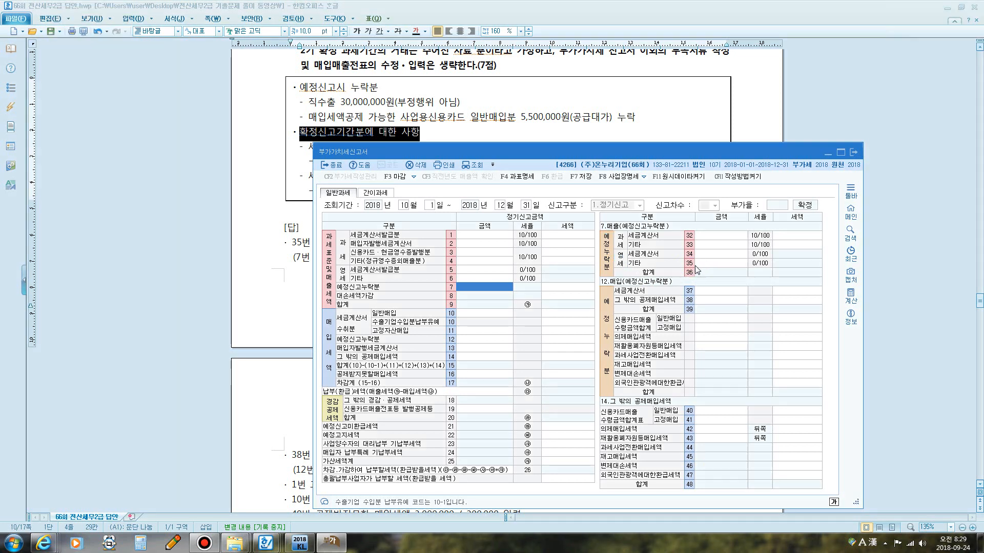
left_click(705, 266)
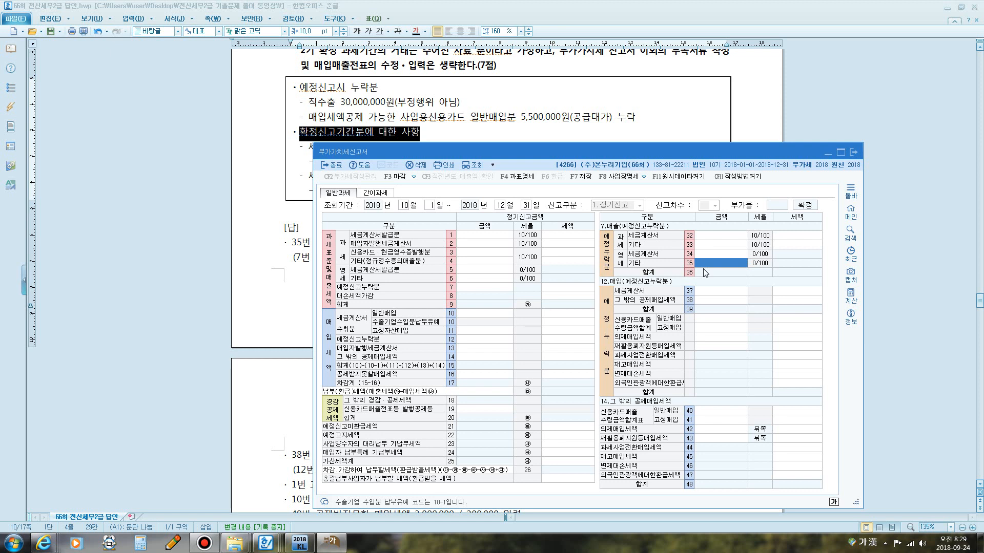
type("30,000,000")
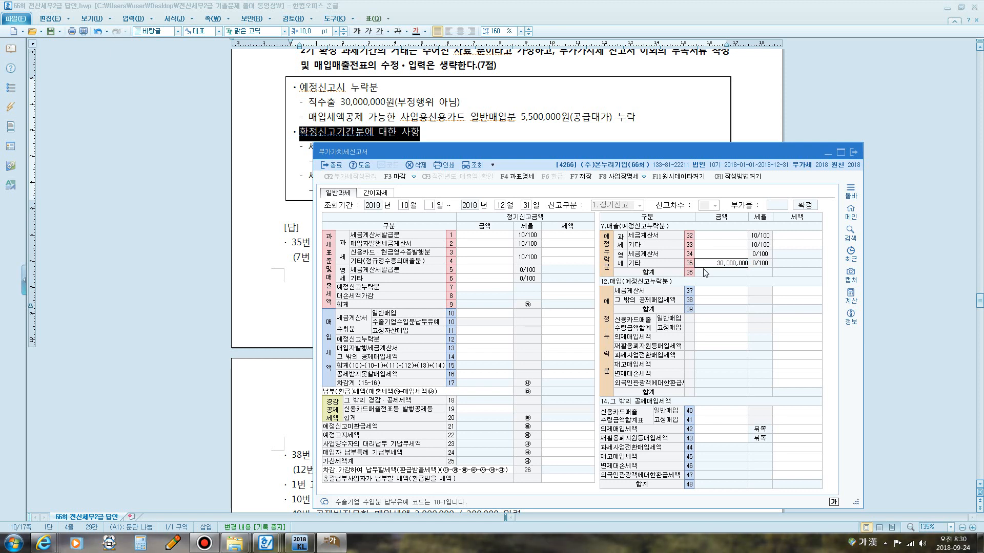
key("Return")
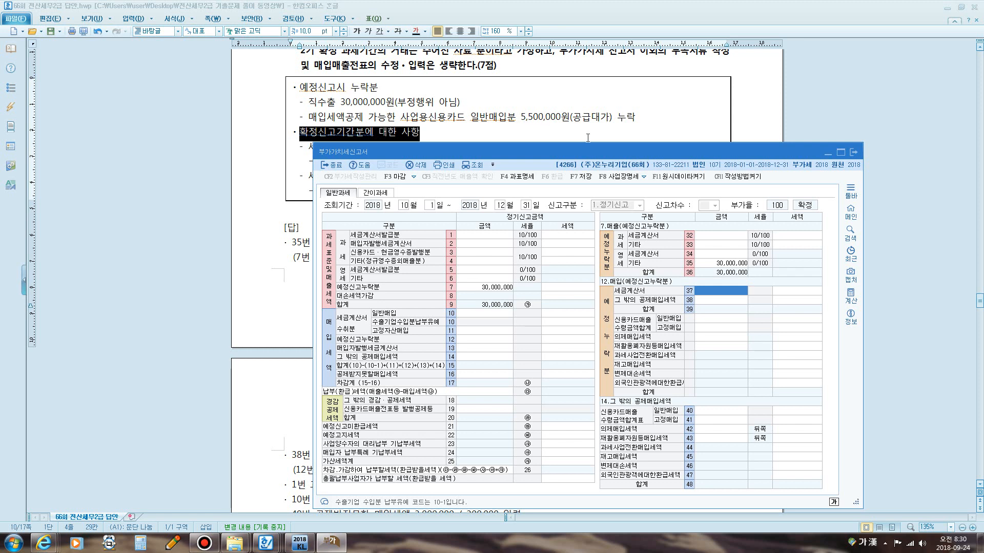
key("super+5")
mouse_move(571, 128)
left_mouse_down()
mouse_move(568, 114)
mouse_move(614, 114)
mouse_move(604, 126)
mouse_move(567, 129)
left_mouse_up()
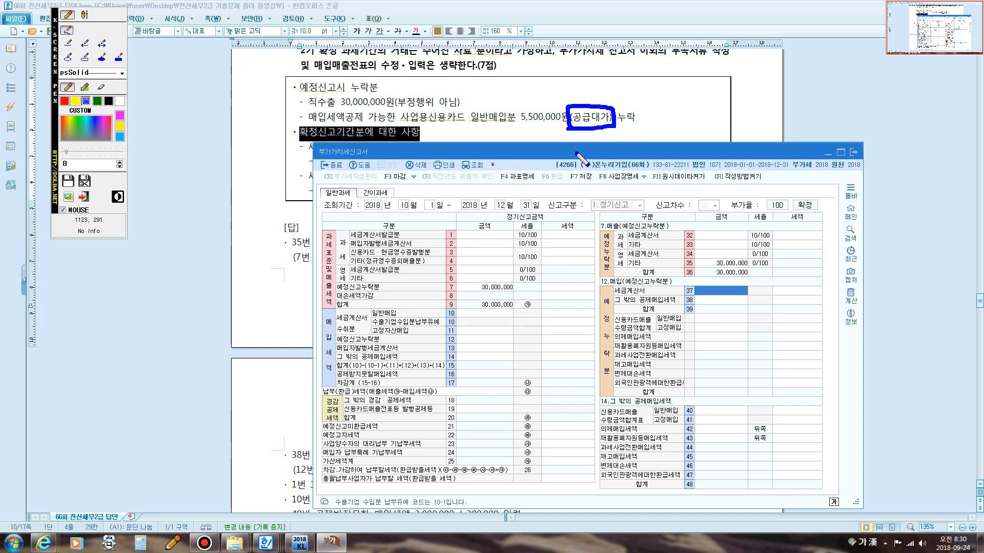
key("Escape")
Enter 5,000,000 as the omitted preliminary credit-card general purchase under other deductible input tax on line 12.
left_click(575, 153)
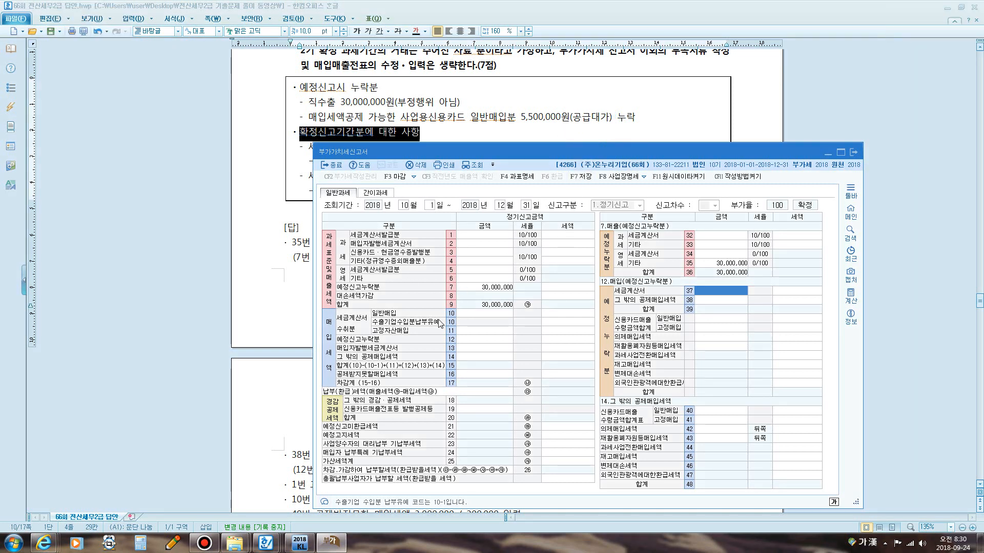
left_click(468, 340)
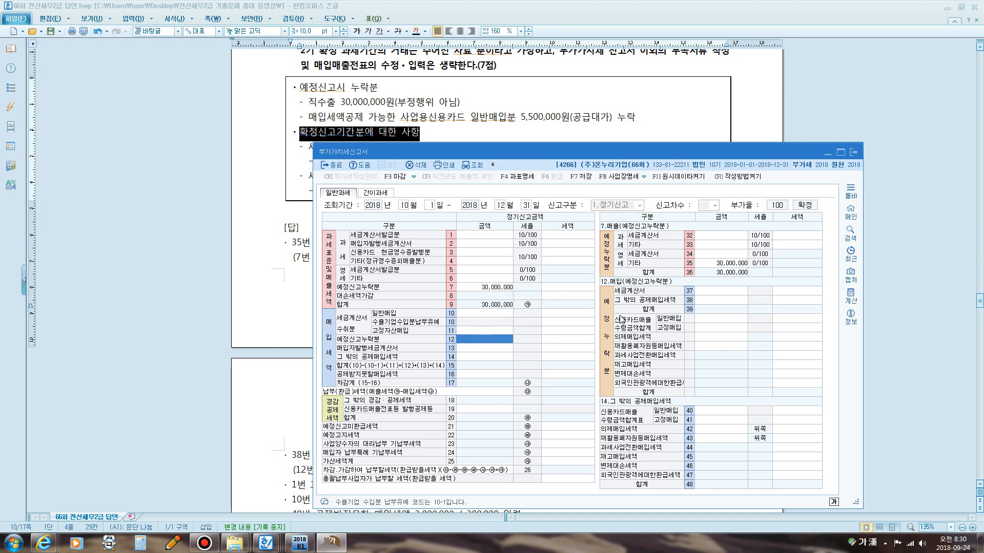
key("F12")
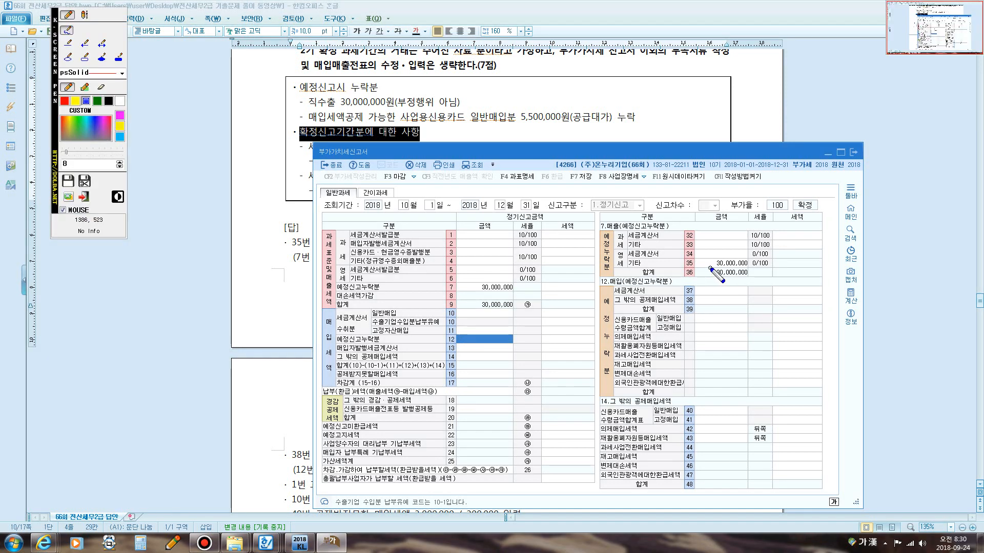
mouse_move(710, 268)
left_mouse_down()
mouse_move(752, 263)
mouse_move(716, 256)
mouse_move(710, 270)
mouse_move(556, 271)
mouse_move(506, 282)
mouse_move(513, 286)
left_mouse_up()
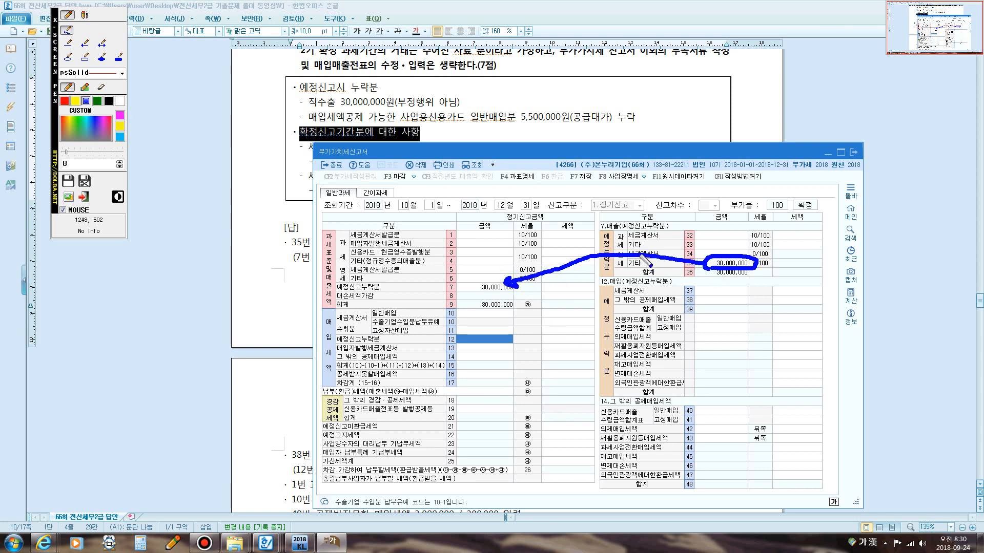
left_click_drag(623, 228, 662, 228)
left_click_drag(626, 288, 668, 285)
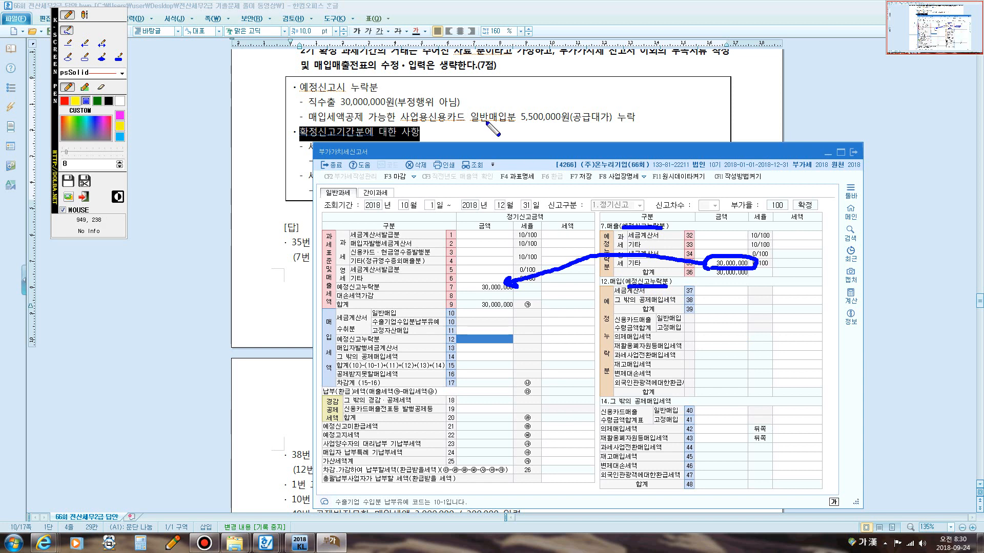
key("Escape")
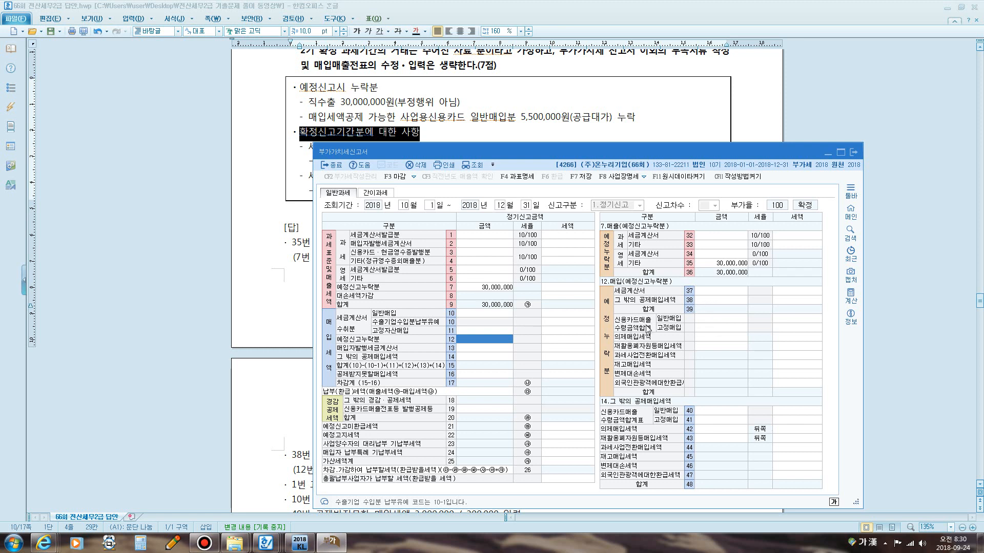
left_click(709, 318)
type("5000000")
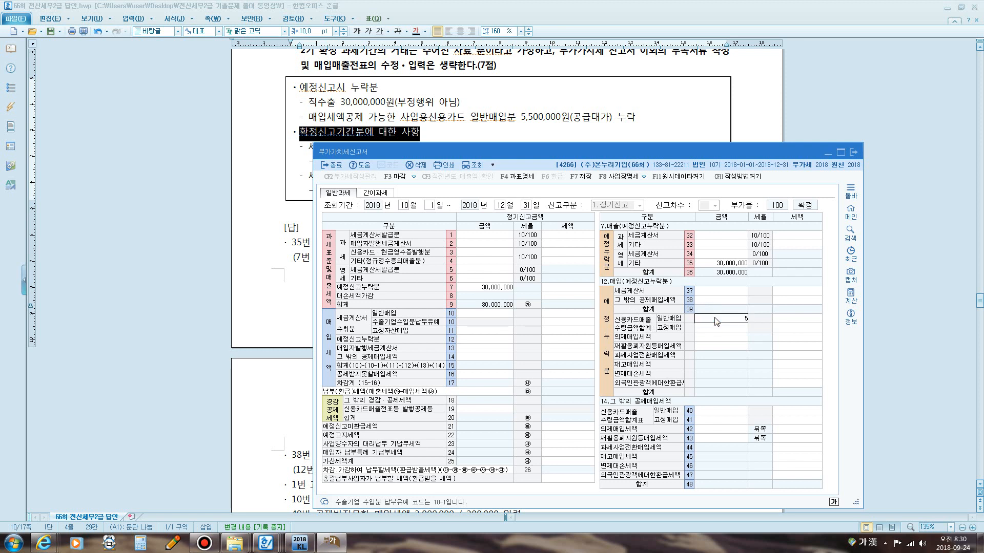
key("Return")
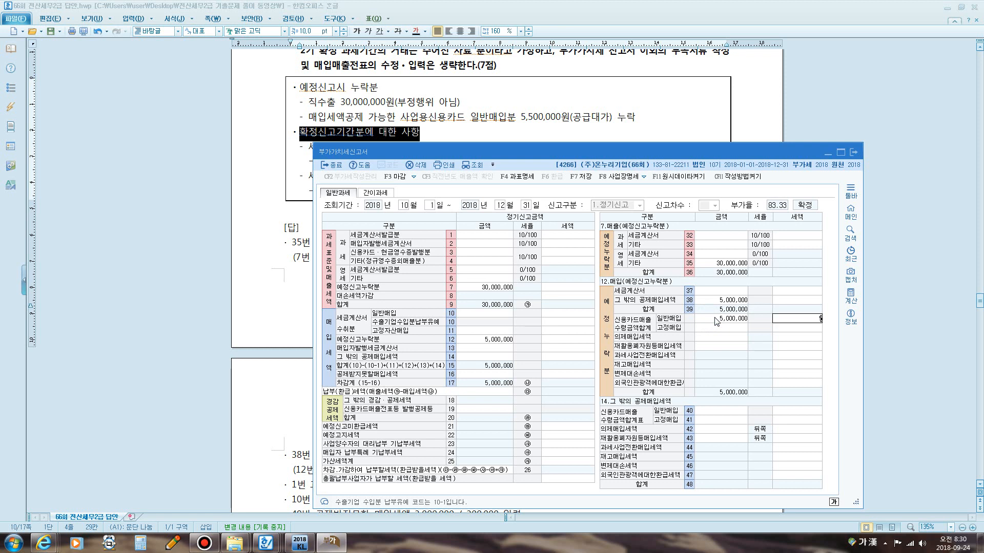
key("Return")
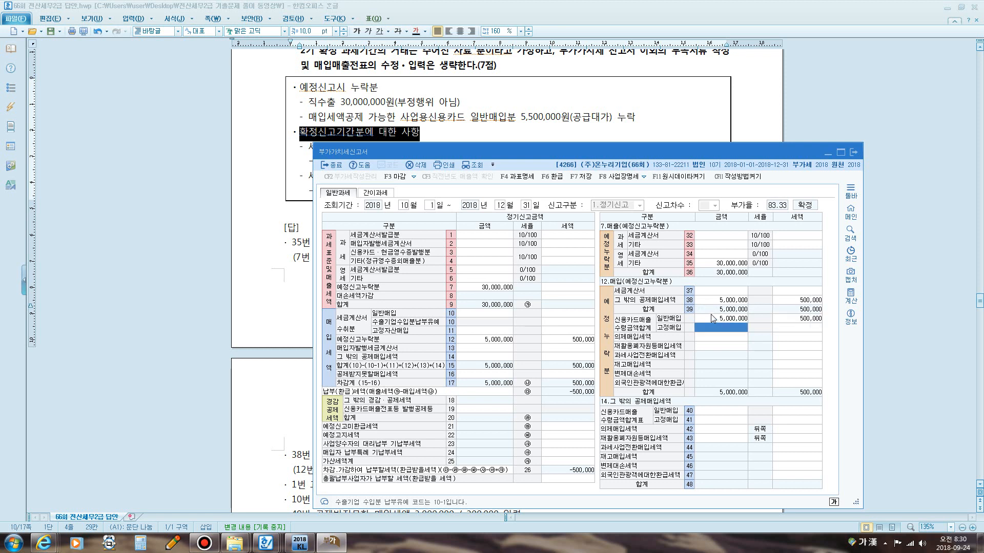
Review how the preliminary omitted sales and purchase sections carry into lines 7 and 12 of the return.
left_click(710, 314)
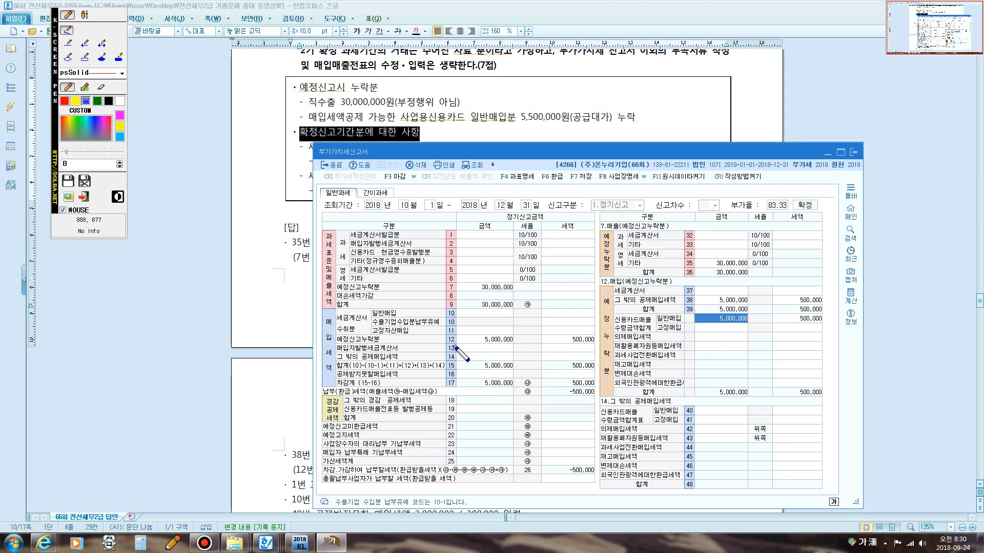
mouse_move(455, 347)
left_mouse_down()
mouse_move(443, 342)
mouse_move(453, 332)
mouse_move(462, 346)
left_mouse_up()
mouse_move(720, 319)
left_mouse_down()
mouse_move(561, 368)
mouse_move(504, 342)
left_mouse_up()
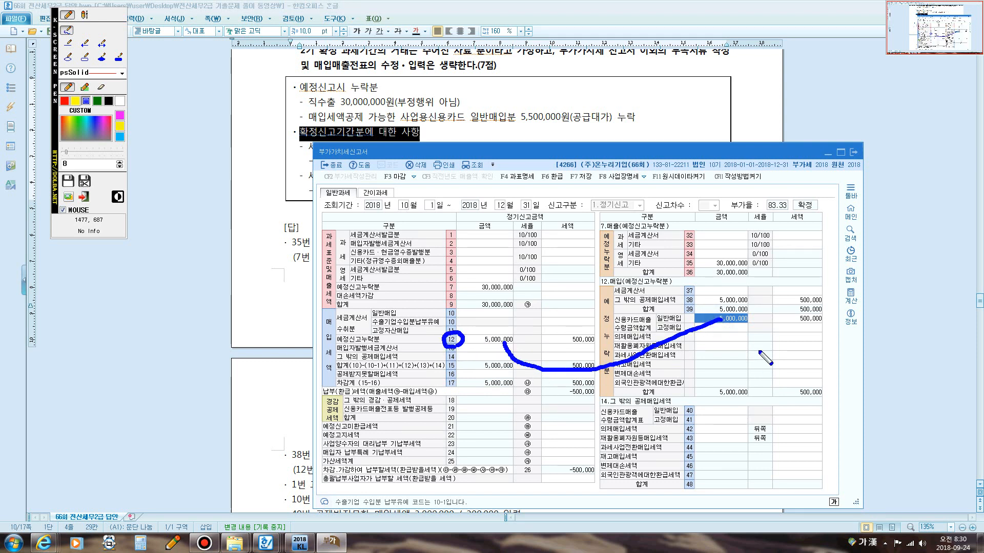
mouse_move(800, 318)
left_mouse_down()
mouse_move(691, 374)
mouse_move(575, 349)
mouse_move(604, 356)
mouse_move(584, 344)
mouse_move(589, 354)
left_mouse_up()
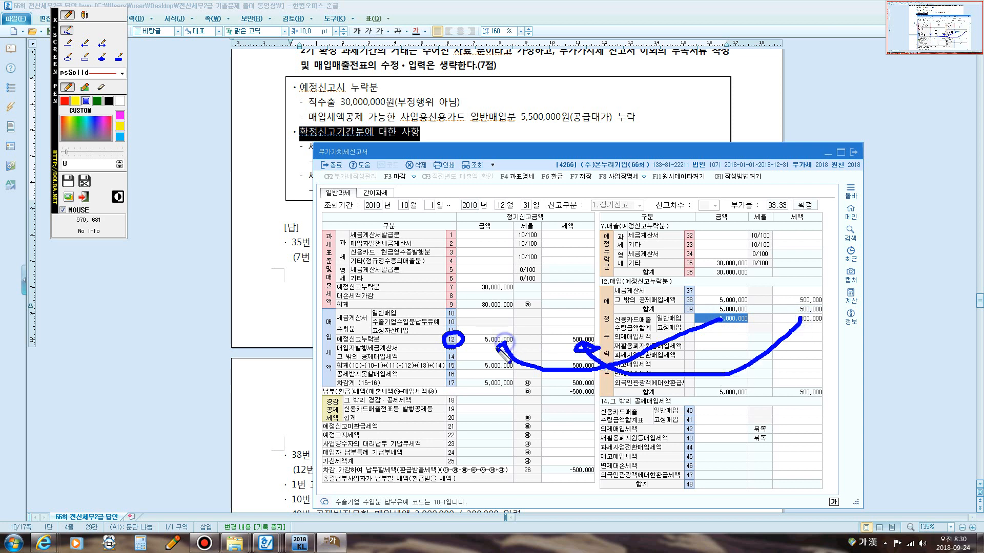
left_click_drag(497, 348, 502, 342)
key("Escape")
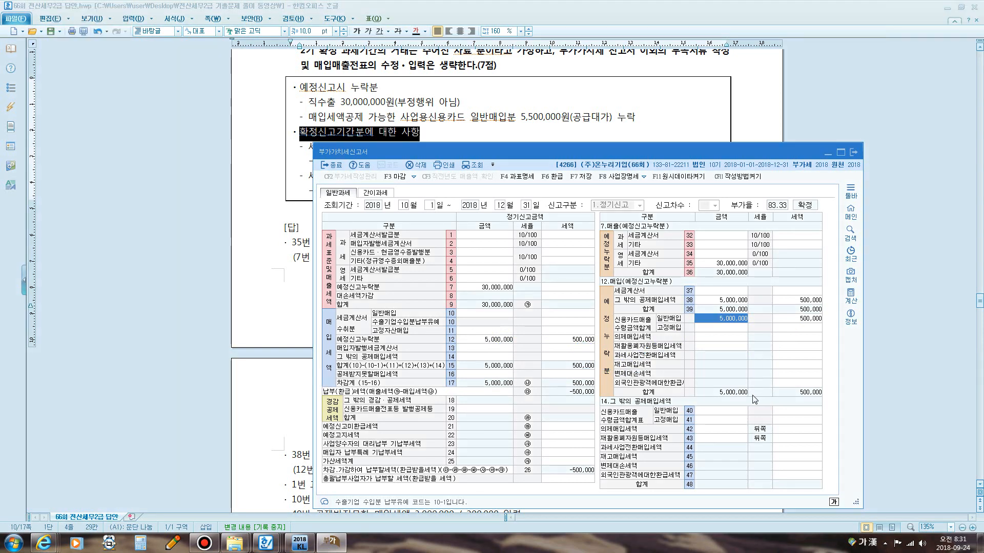
key("super+5")
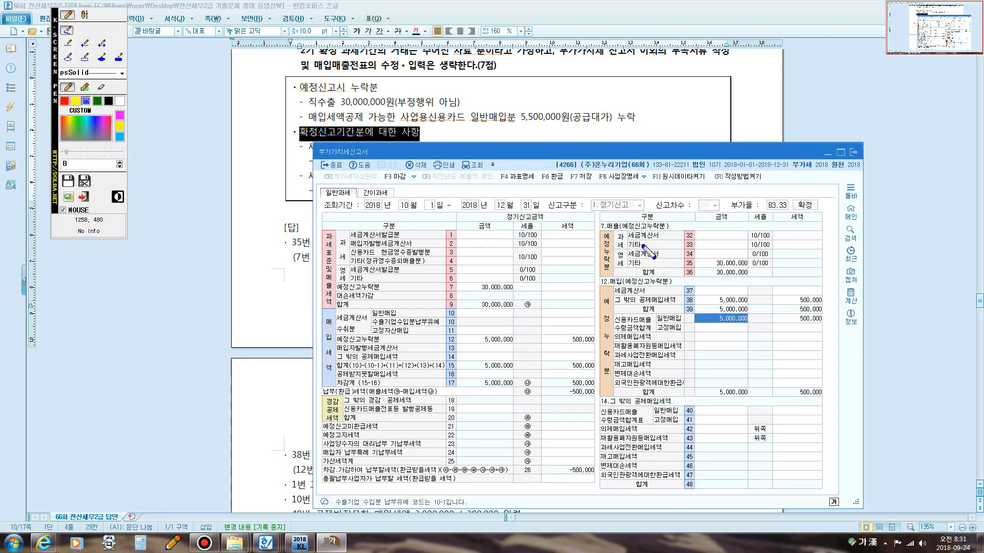
left_click_drag(623, 232, 663, 233)
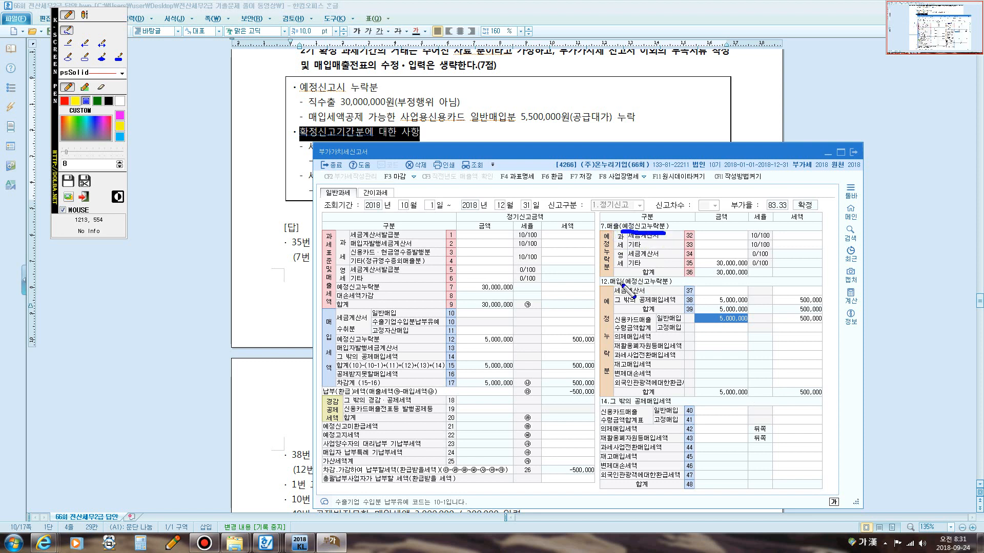
left_click_drag(617, 288, 669, 283)
mouse_move(614, 226)
left_mouse_down()
mouse_move(603, 233)
mouse_move(611, 217)
mouse_move(481, 282)
left_mouse_up()
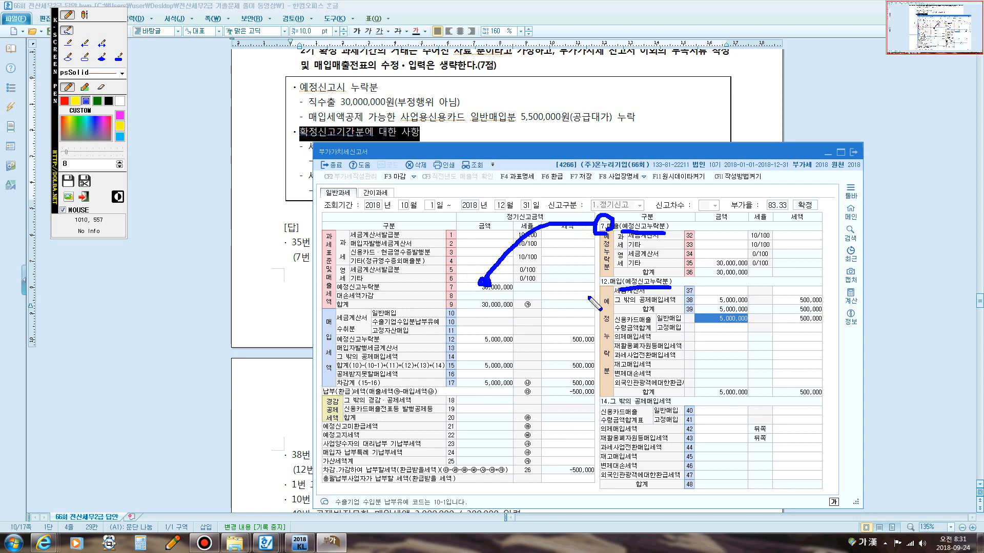
mouse_move(639, 280)
left_mouse_down()
mouse_move(590, 338)
mouse_move(512, 364)
mouse_move(479, 342)
mouse_move(473, 349)
mouse_move(489, 349)
left_mouse_up()
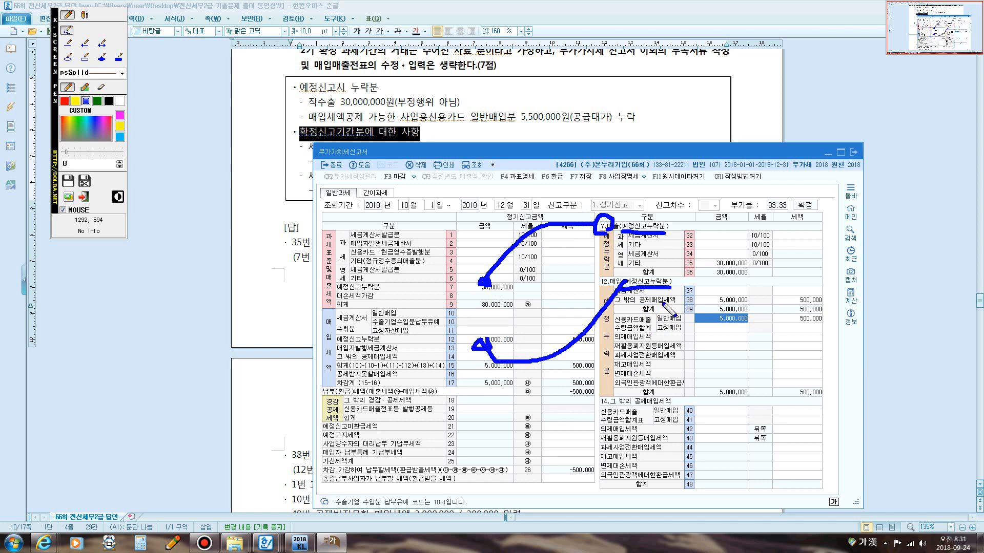
mouse_move(615, 293)
left_mouse_down()
mouse_move(650, 273)
mouse_move(671, 278)
left_mouse_up()
mouse_move(621, 237)
left_mouse_down()
mouse_move(620, 220)
mouse_move(670, 218)
mouse_move(656, 235)
left_mouse_up()
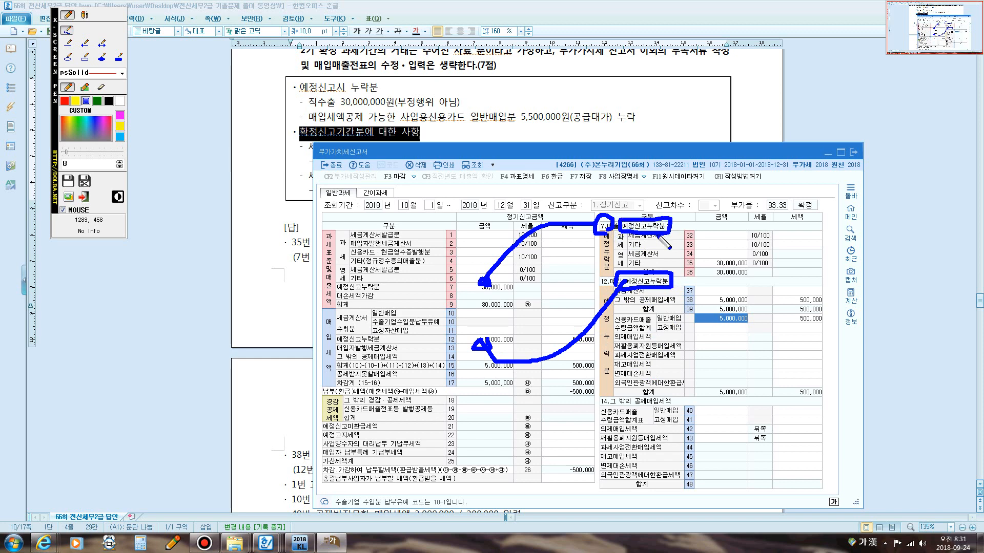
key("Escape")
left_click_drag(502, 152, 446, 213)
left_click(503, 153)
scroll(504, 164, "down", 3)
scroll(503, 164, "up", 2)
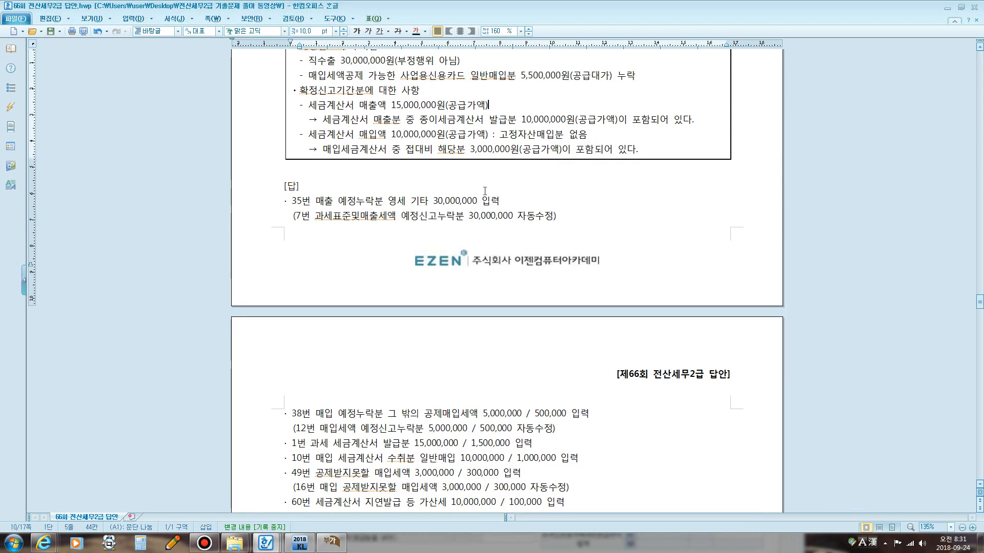
Enter 15,000,000 as the sales with tax invoices issued on line 1 of the final VAT return.
left_click(331, 542)
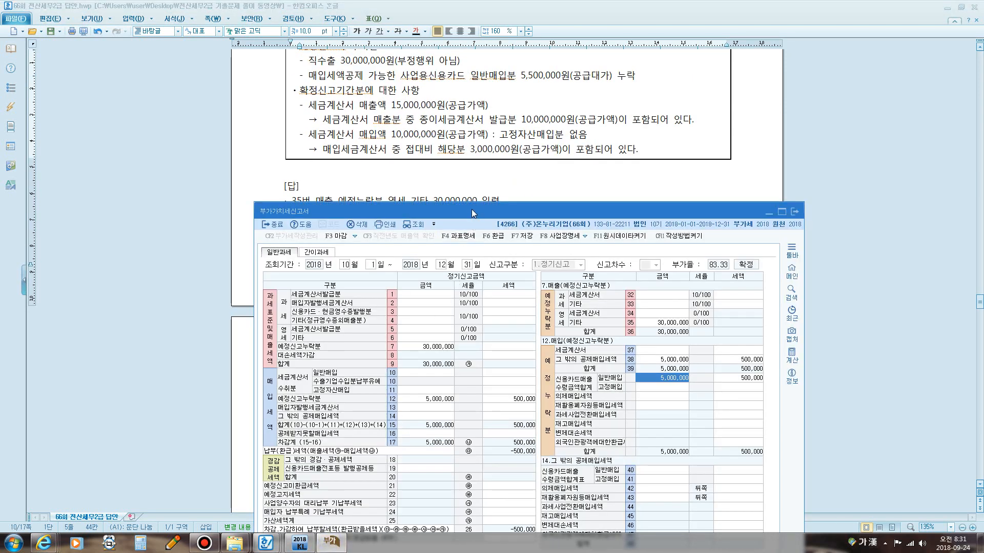
left_click_drag(471, 210, 467, 154)
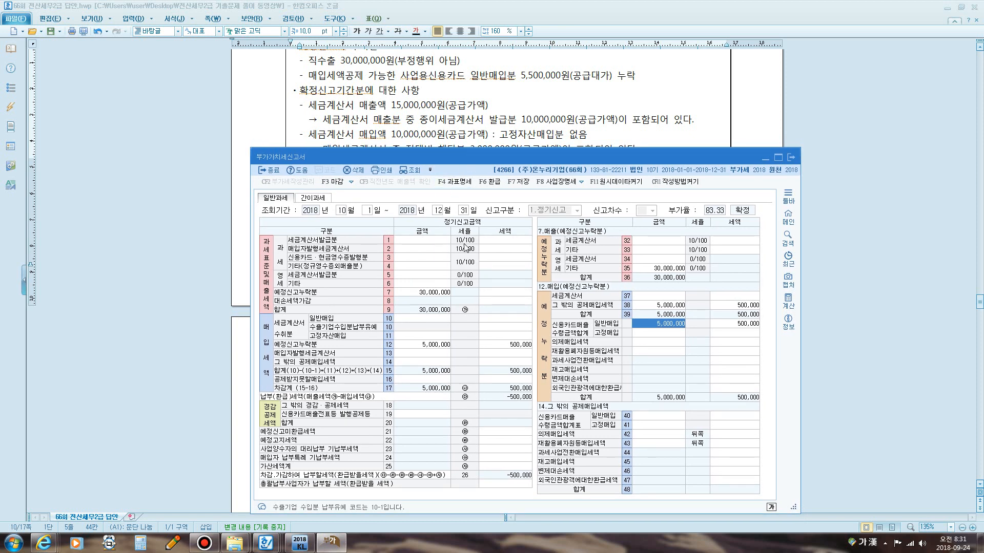
left_click(398, 241)
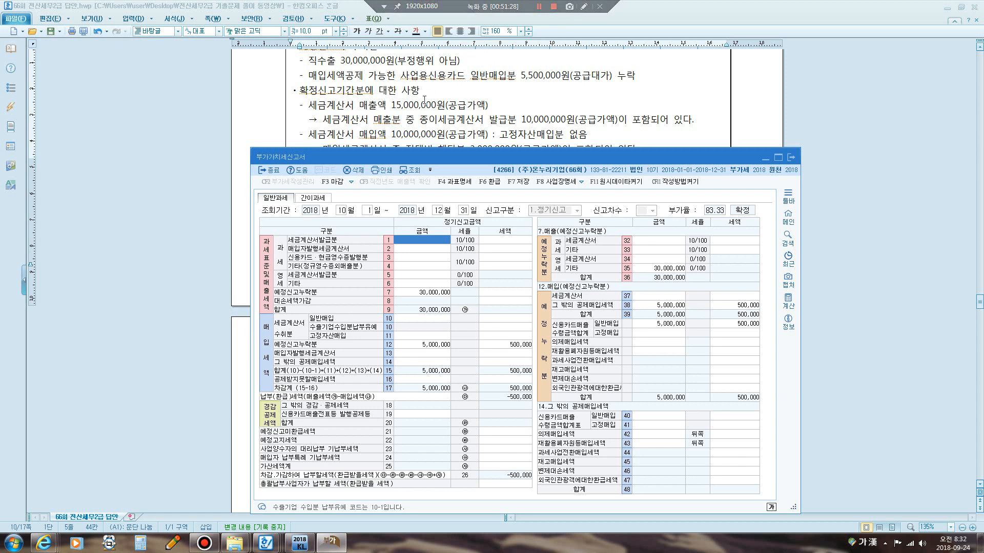
key("F12")
mouse_move(388, 113)
left_mouse_down()
mouse_move(387, 99)
mouse_move(447, 98)
mouse_move(446, 114)
mouse_move(390, 110)
left_mouse_up()
key("F12")
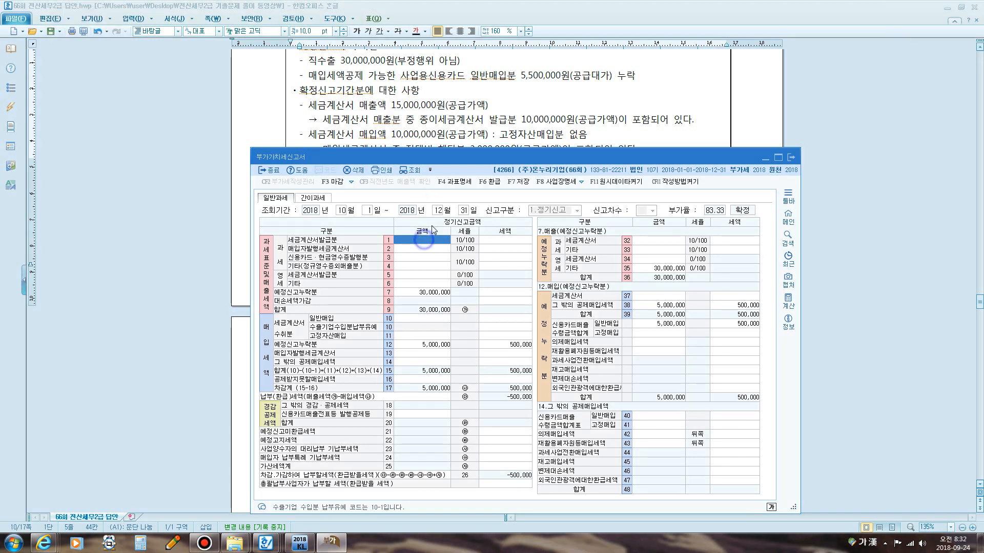
type("15000000")
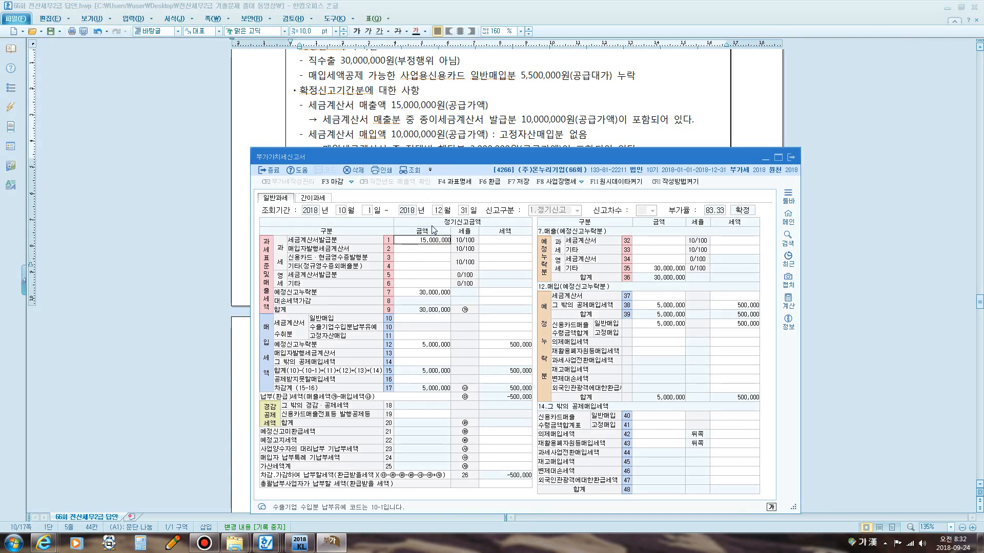
key("Return")
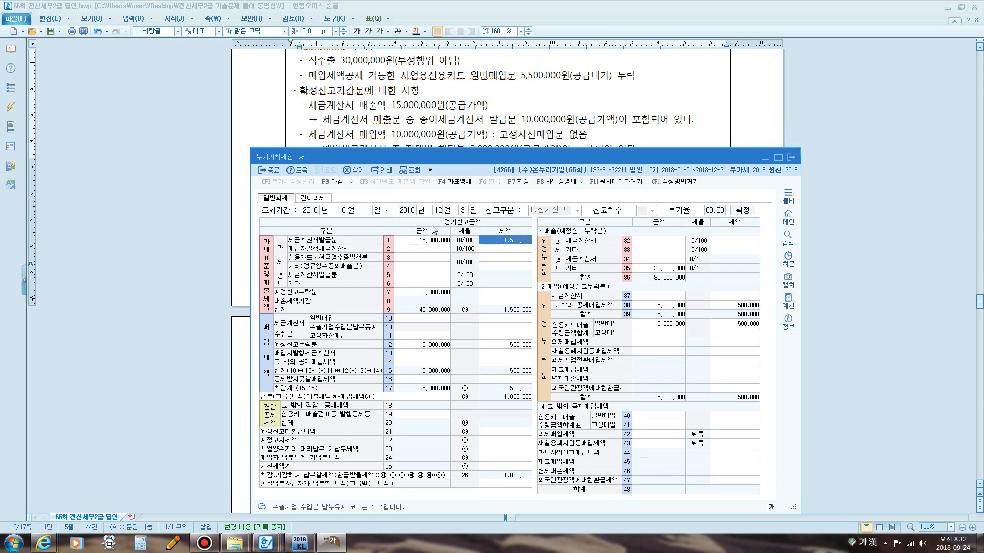
Examine the problem's note about the 10,000,000 of sales issued as paper tax invoices.
key("F12")
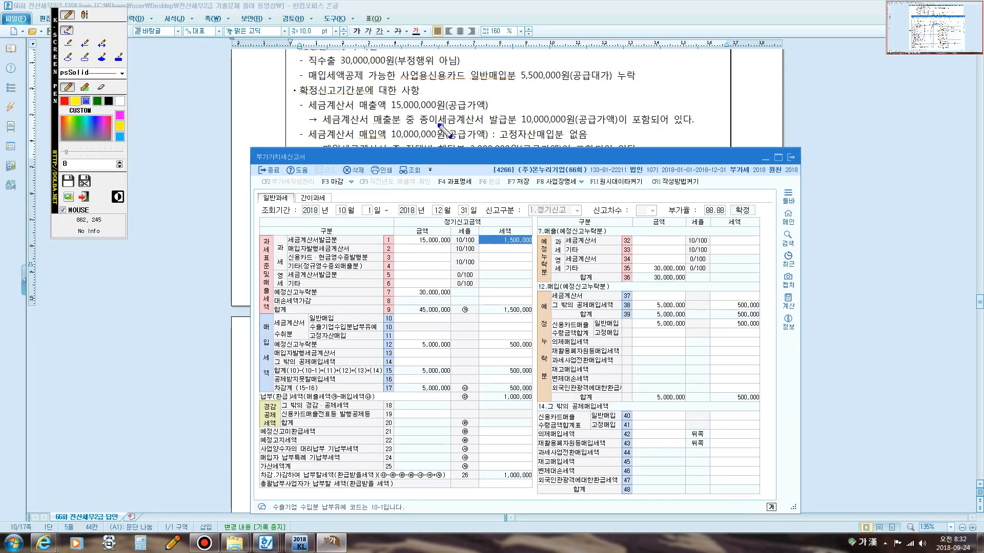
left_click_drag(423, 125, 577, 125)
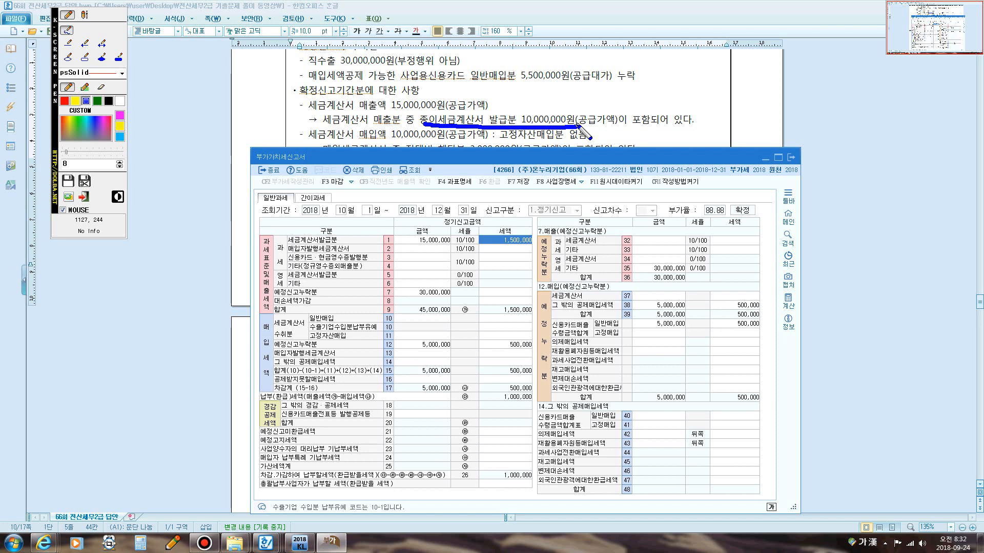
left_click(84, 15)
left_click(602, 134)
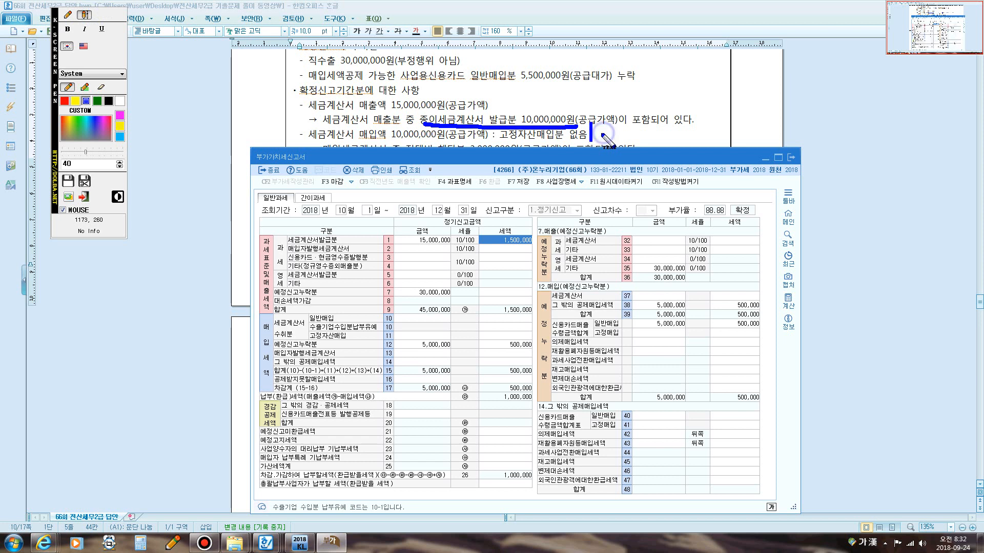
type("공급")
type("가액")
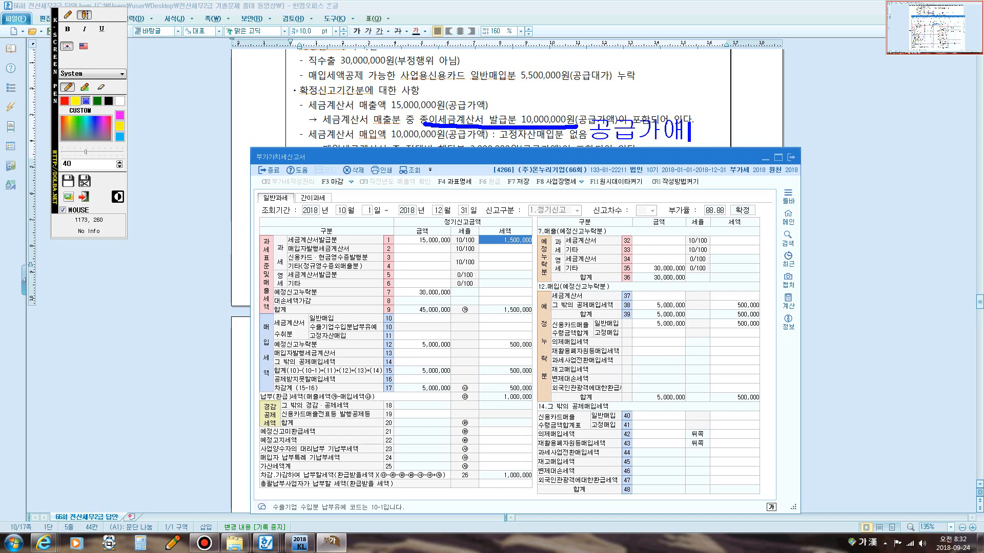
type("1%")
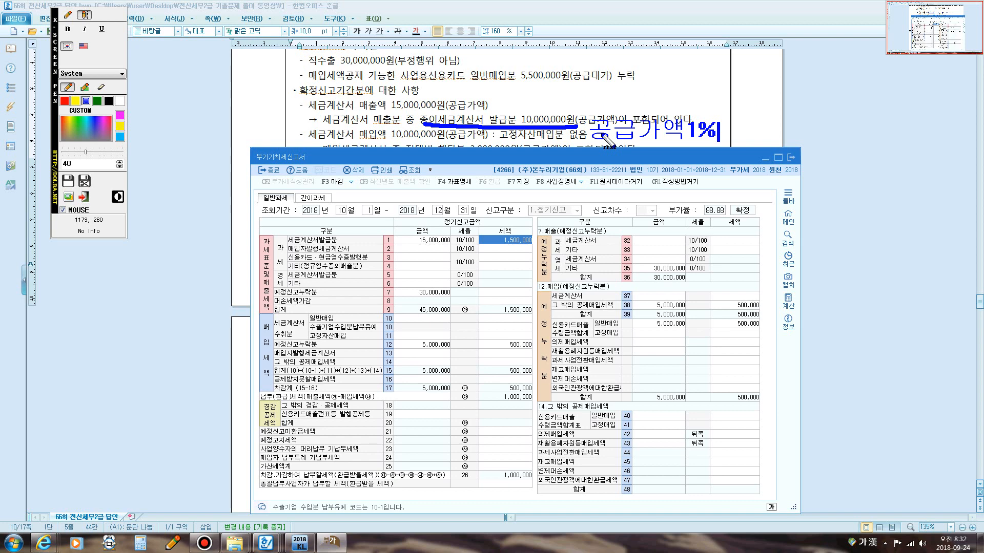
key("Escape")
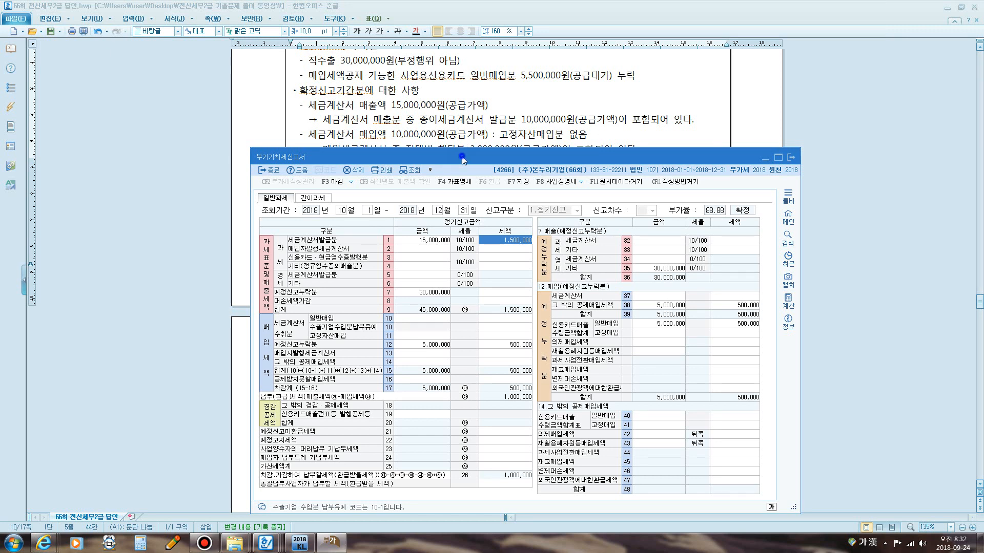
Enter 10,000,000 as general purchases received with tax invoices on line 10.
left_click_drag(463, 156, 464, 170)
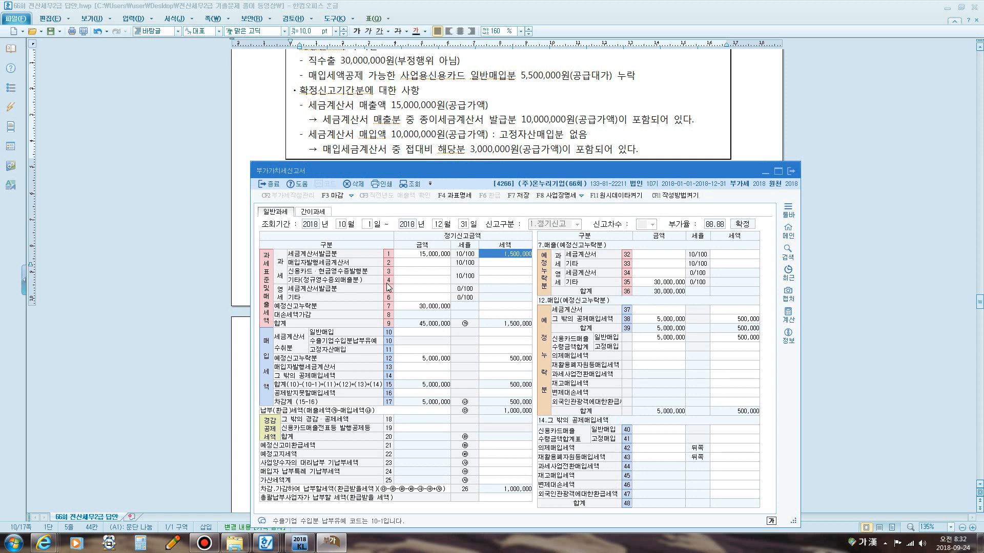
left_click(411, 334)
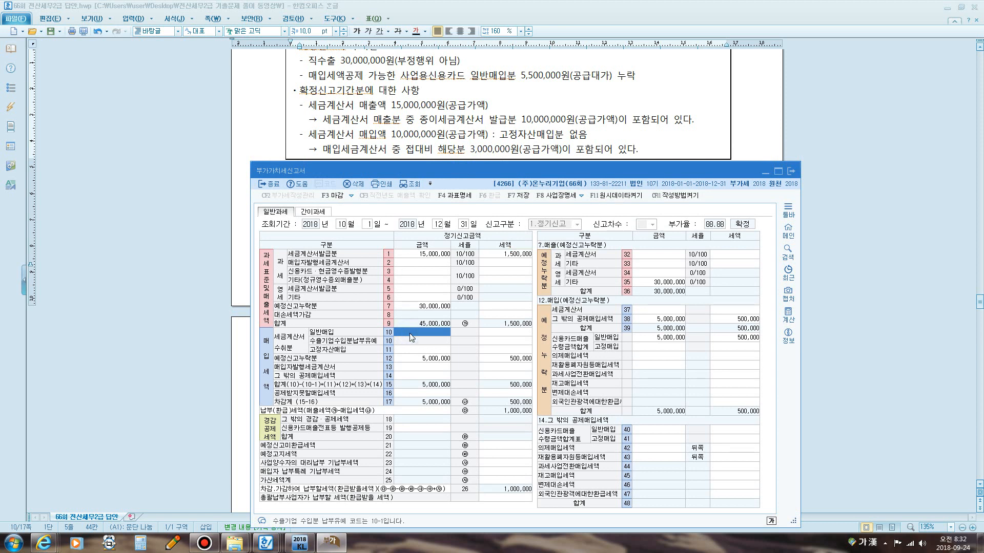
type("10000000")
key("Return")
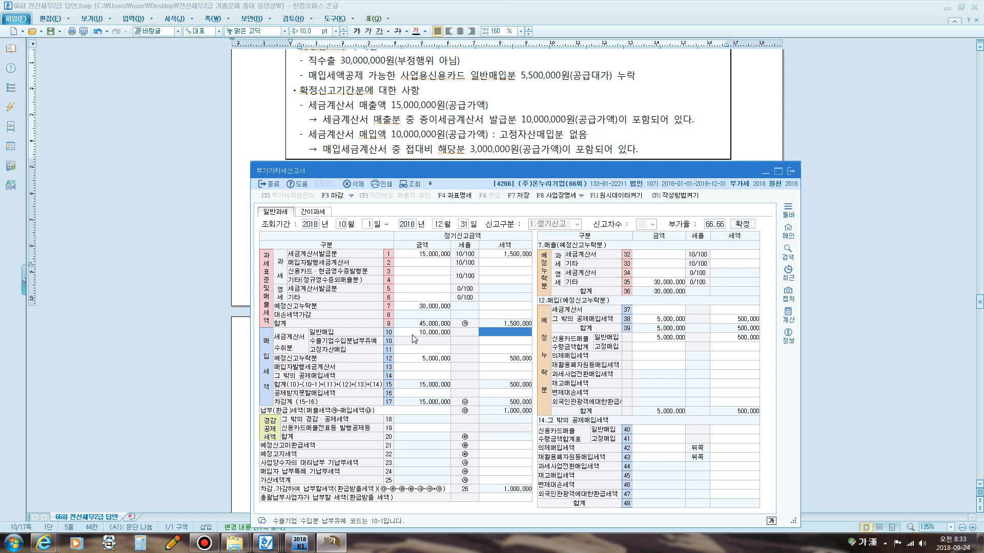
Enter 1,000,000 as the tax for line 10 general purchases with tax invoices.
type("1000000")
key("Return")
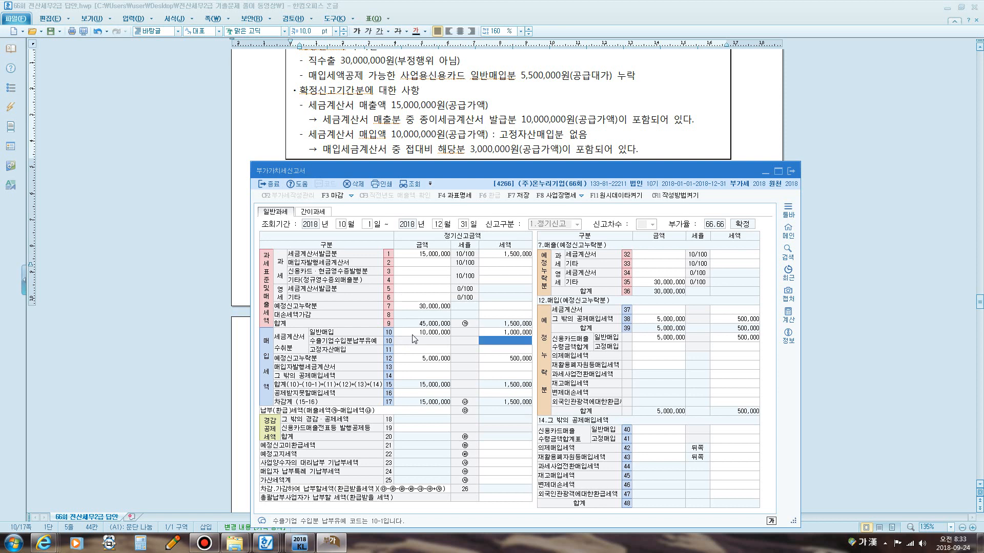
left_click(413, 339)
left_click(411, 350)
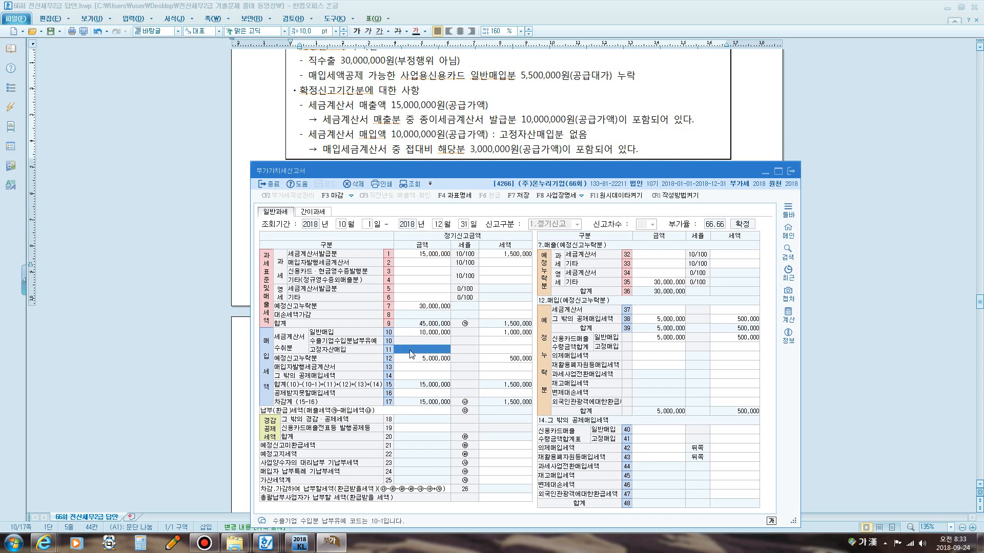
left_click(419, 333)
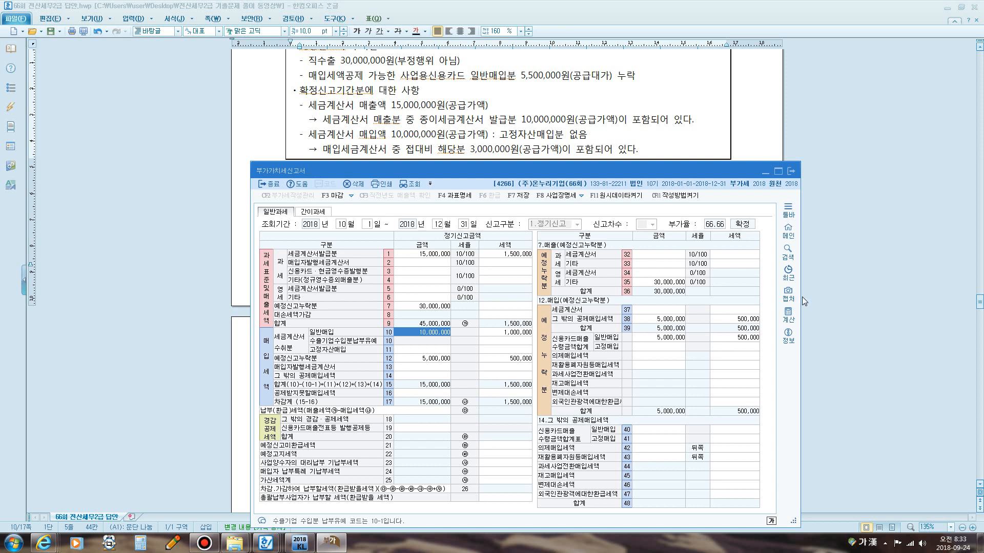
Try line 10 at 7,000,000 with 700,000 tax, then restore it to 10,000,000 and 1,000,000.
type("7,")
type("000,")
type("000")
key("Return")
type("7,000,0")
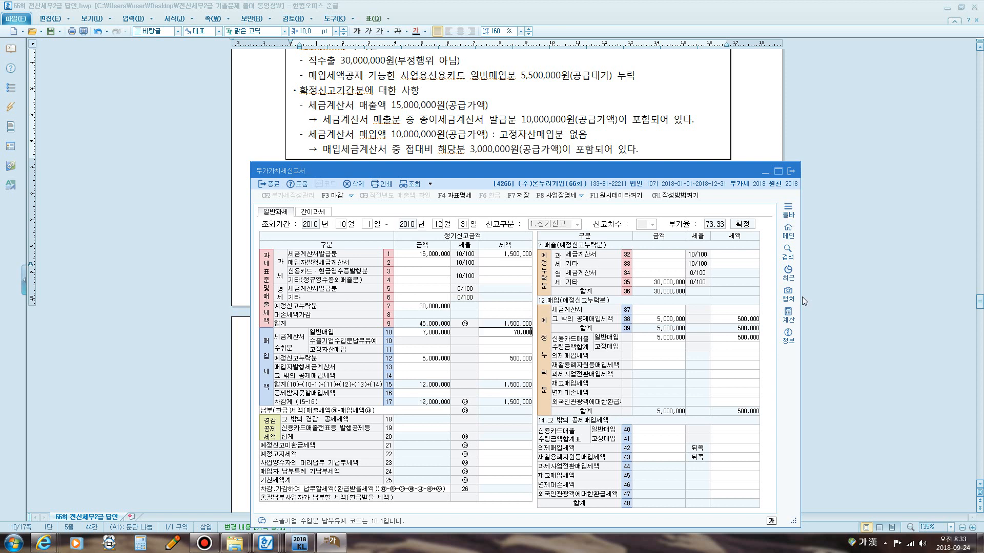
type("0")
key("Return")
left_click(423, 333)
type("10000000")
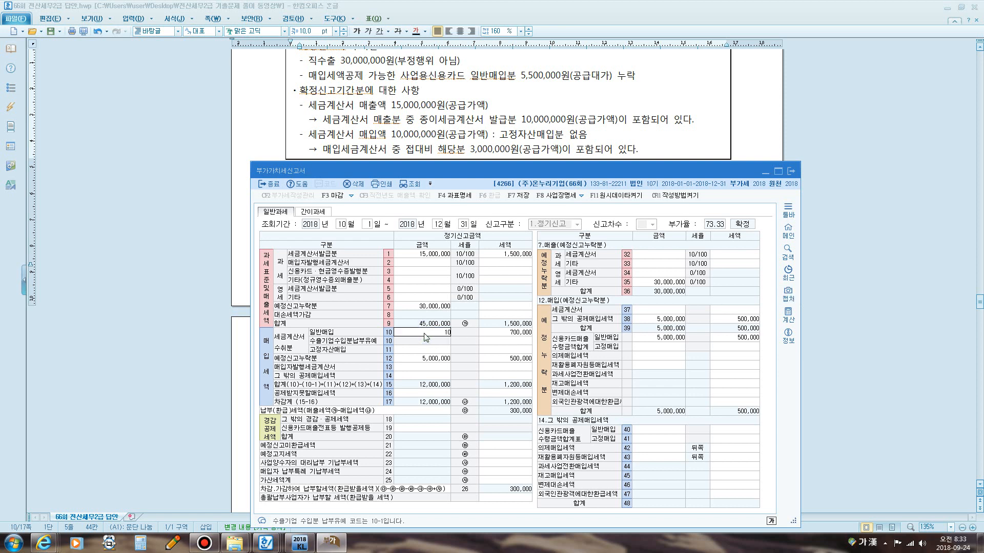
key("Return")
type("1000000")
key("Return")
Open the line 16 detail and enter 3,000,000 with 300,000 tax as non-deductible purchase tax on line 49.
left_click(425, 334)
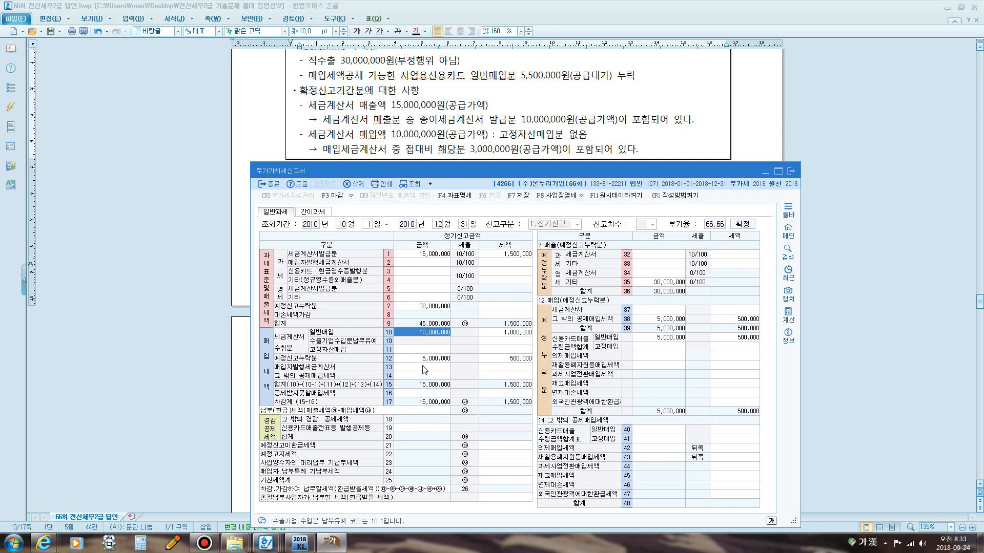
left_click(421, 393)
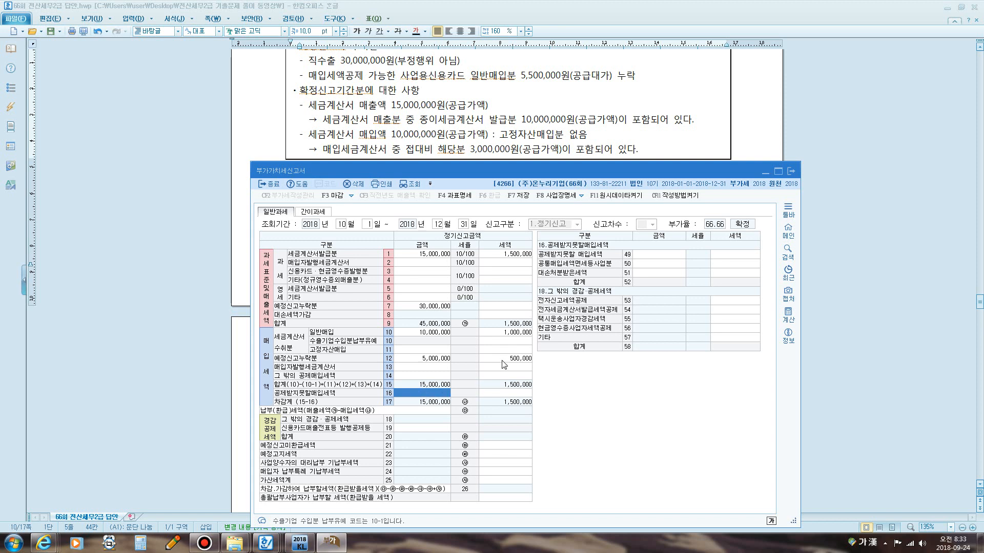
key("super+5")
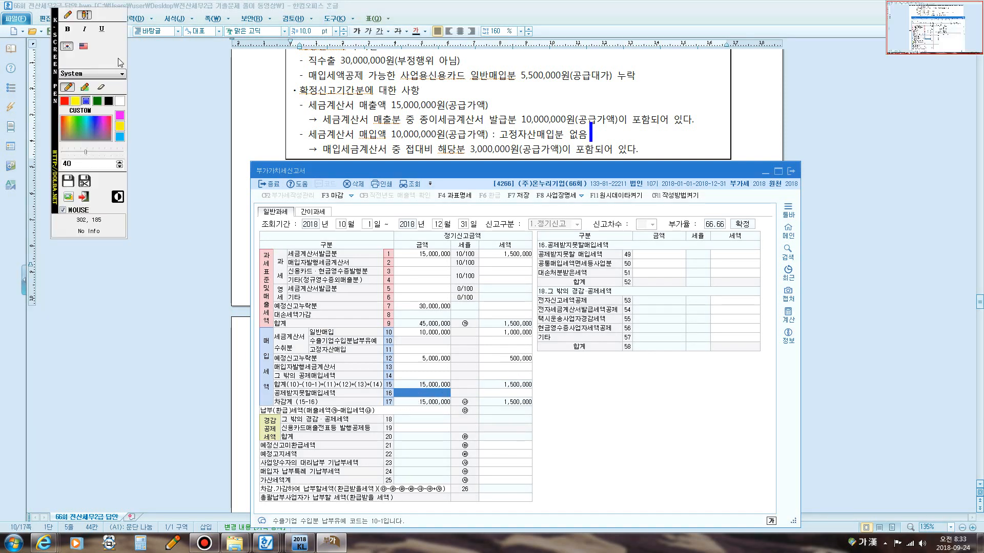
left_click(68, 15)
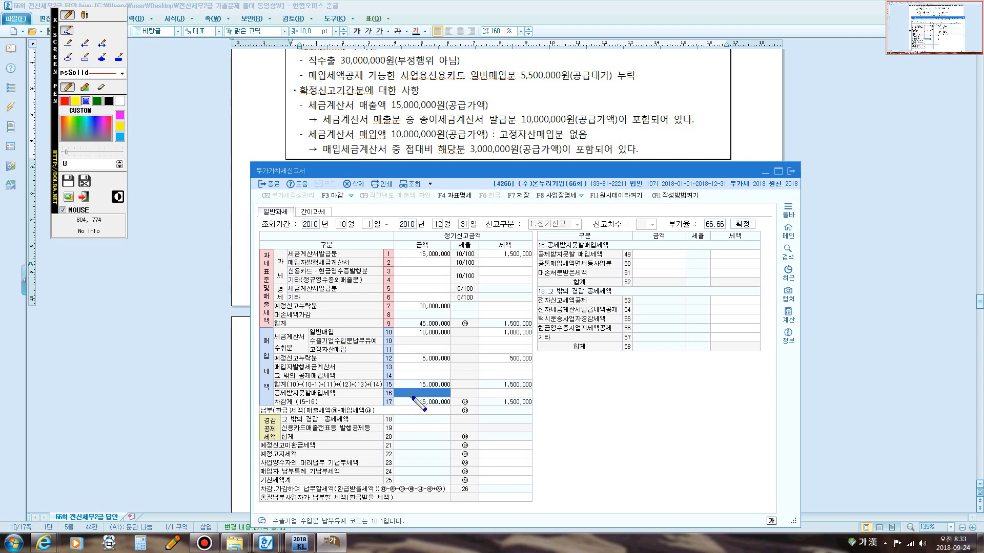
mouse_move(410, 396)
left_mouse_down()
mouse_move(528, 397)
mouse_move(546, 364)
mouse_move(523, 288)
mouse_move(527, 239)
mouse_move(564, 252)
mouse_move(634, 249)
mouse_move(624, 256)
left_mouse_up()
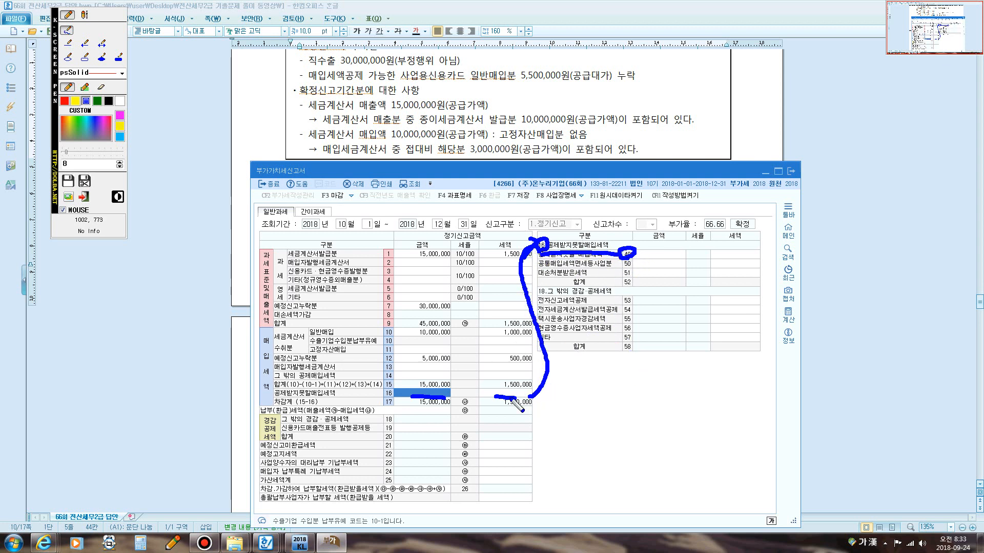
key("Escape")
left_click(653, 254)
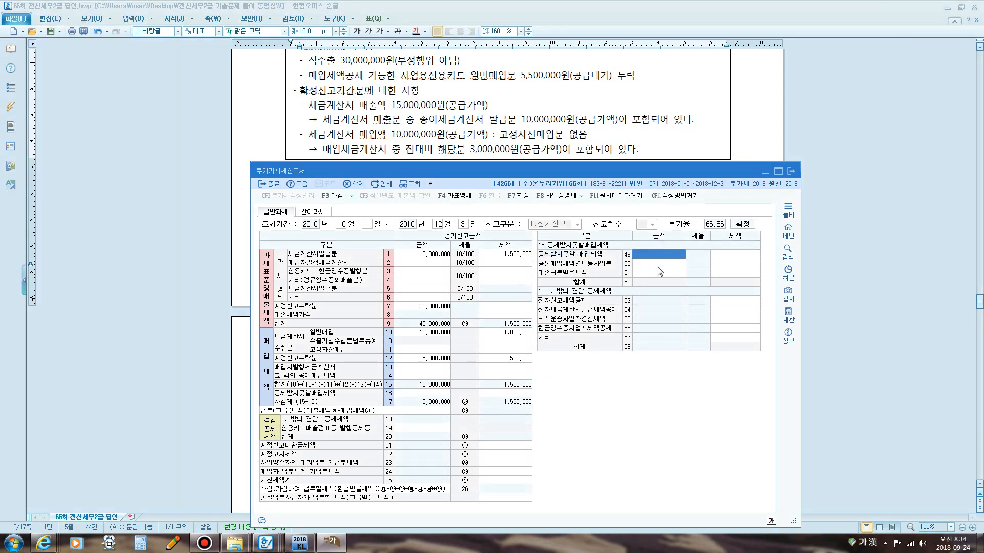
type("3000000")
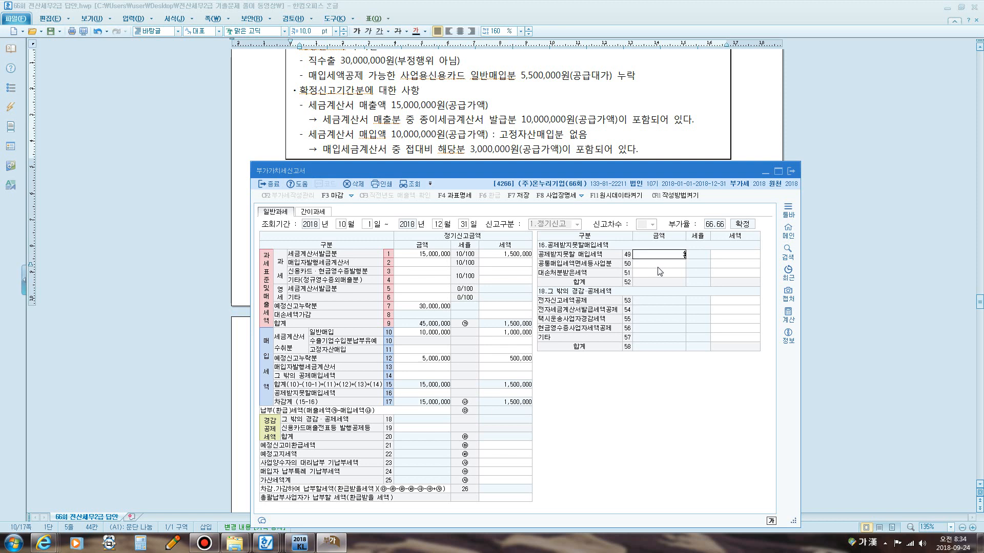
key("Return")
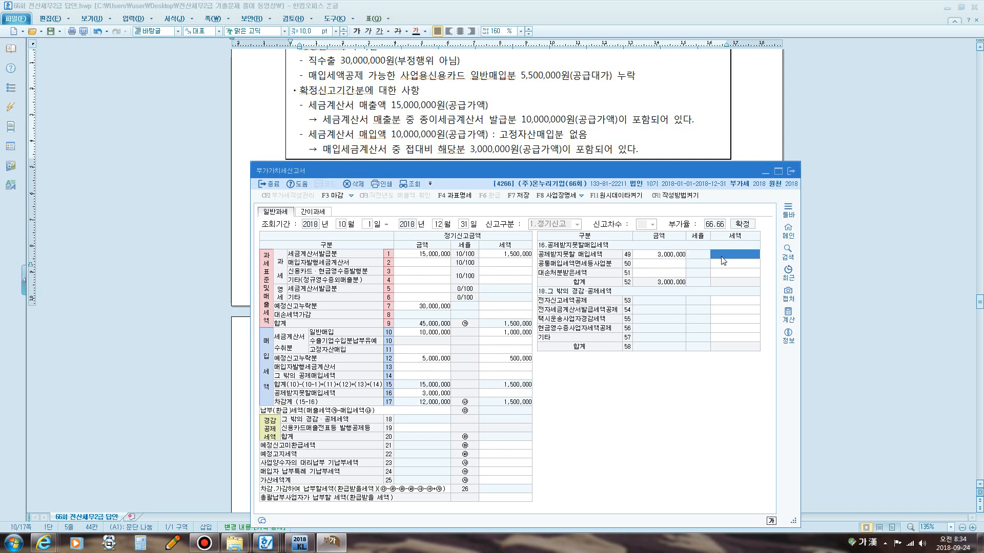
type("3000000")
key("Return")
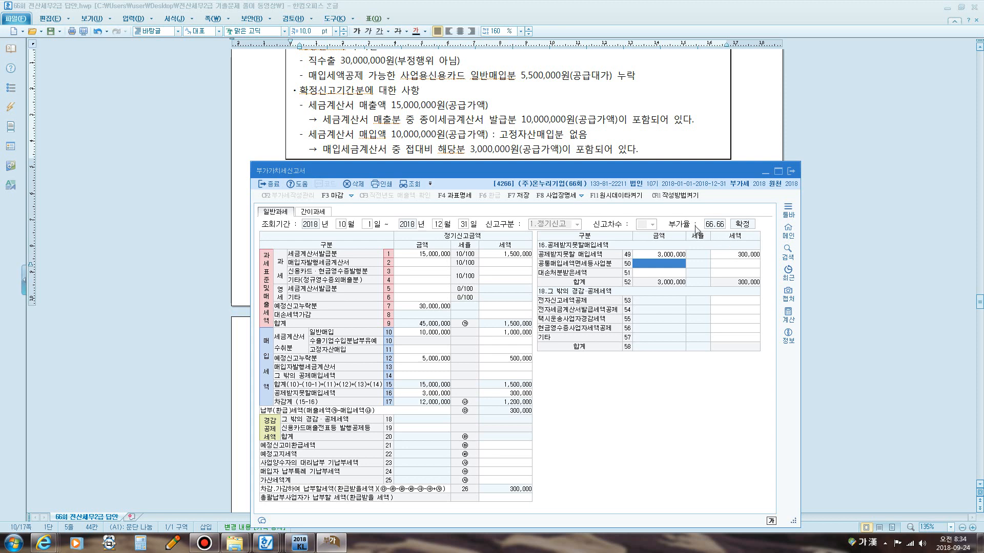
Open the line 25 penalty detail and enter 10,000,000 as the late tax invoice issuance base on line 60.
left_click_drag(575, 169, 565, 118)
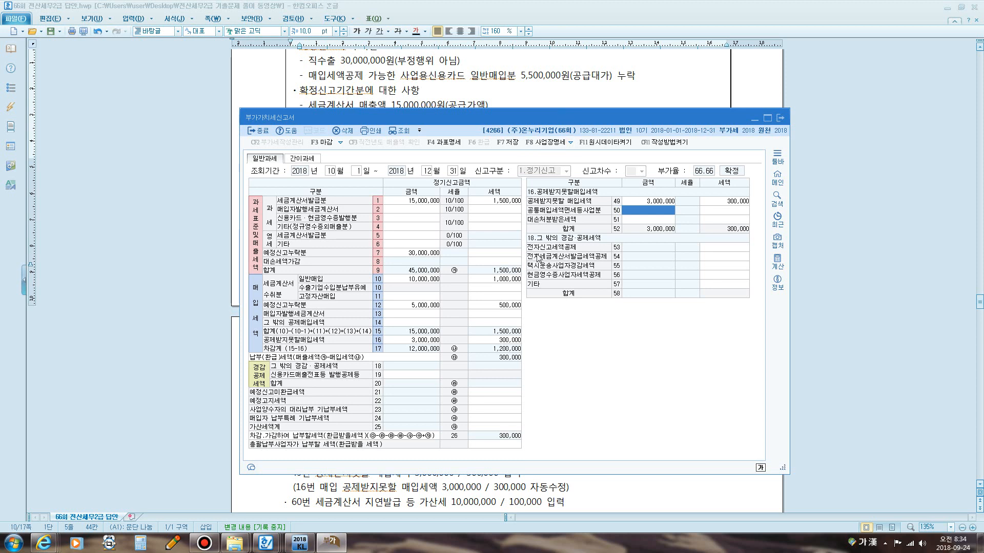
left_click(489, 428)
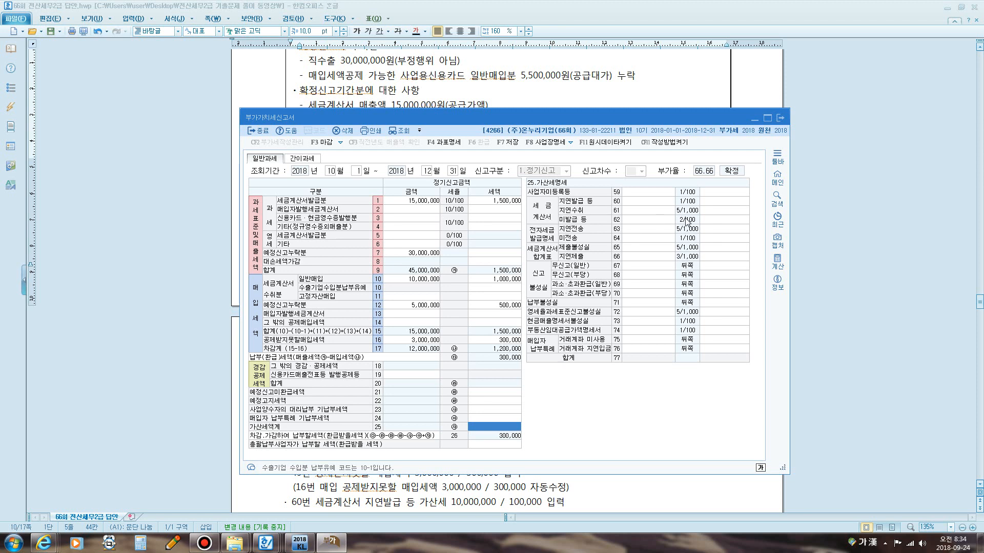
key("ctrl+alt+p")
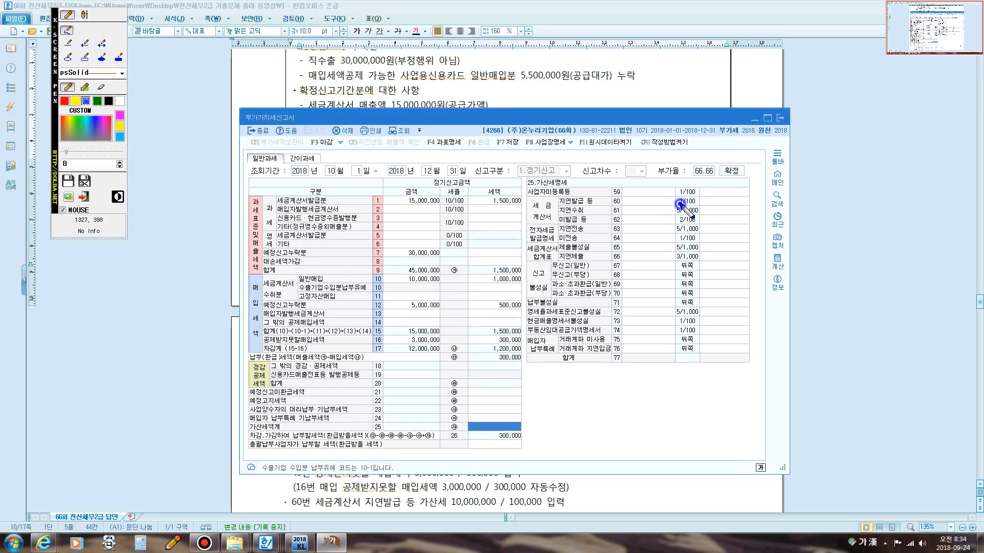
mouse_move(677, 202)
left_mouse_down()
mouse_move(682, 196)
mouse_move(677, 206)
left_mouse_up()
left_click(640, 221)
key("Escape")
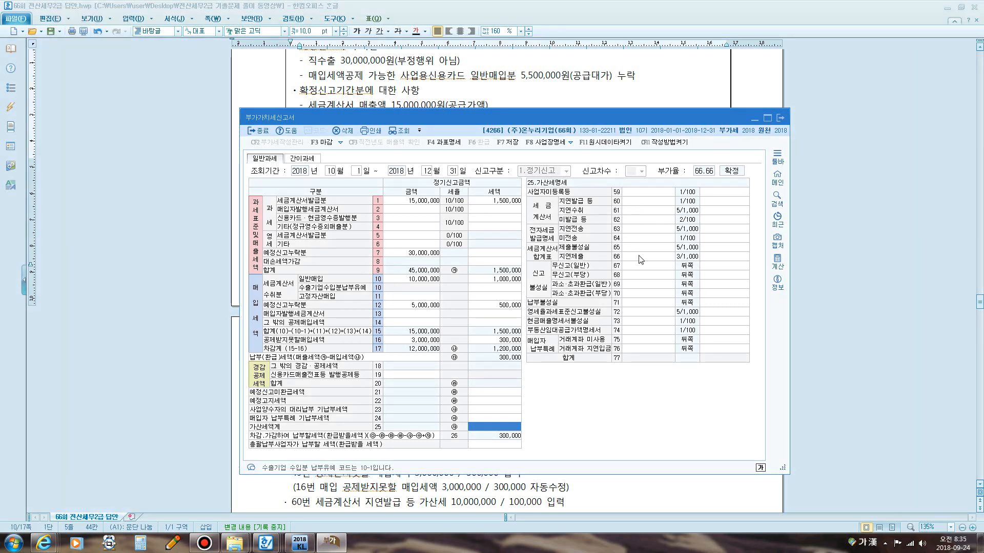
left_click(637, 200)
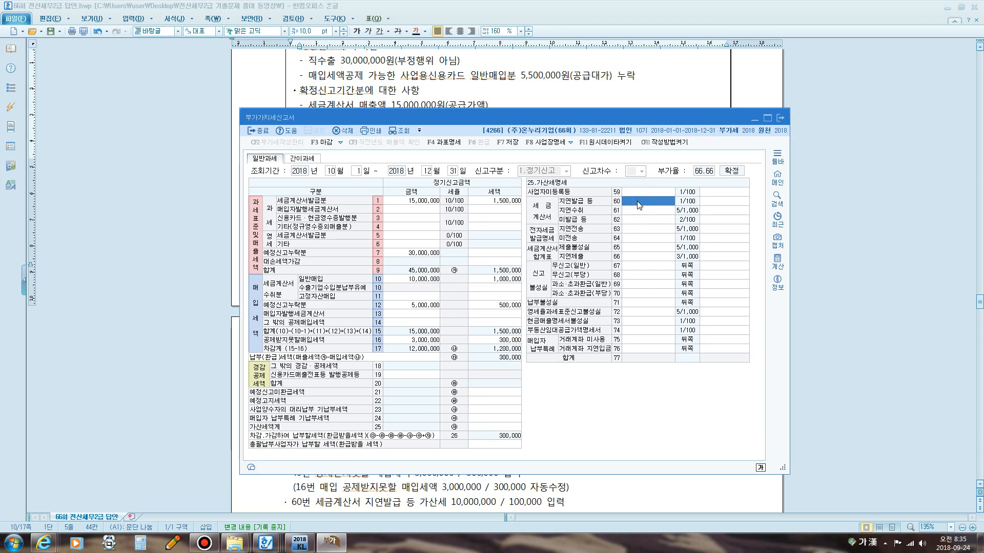
type("10000000")
key("Return")
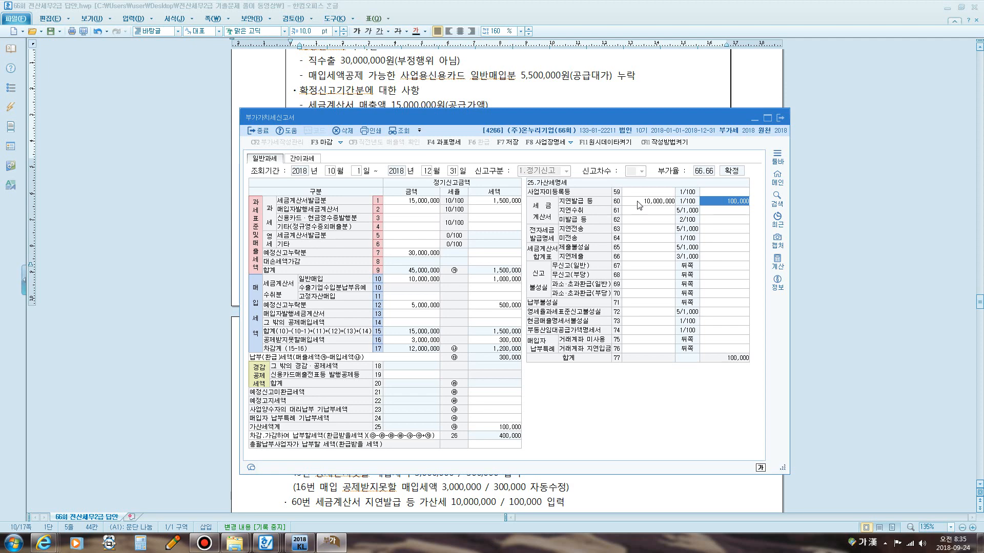
Re-read the problem's note on the 10,000,000 of sales issued as paper tax invoices.
left_click(571, 89)
scroll(502, 161, "up", 3)
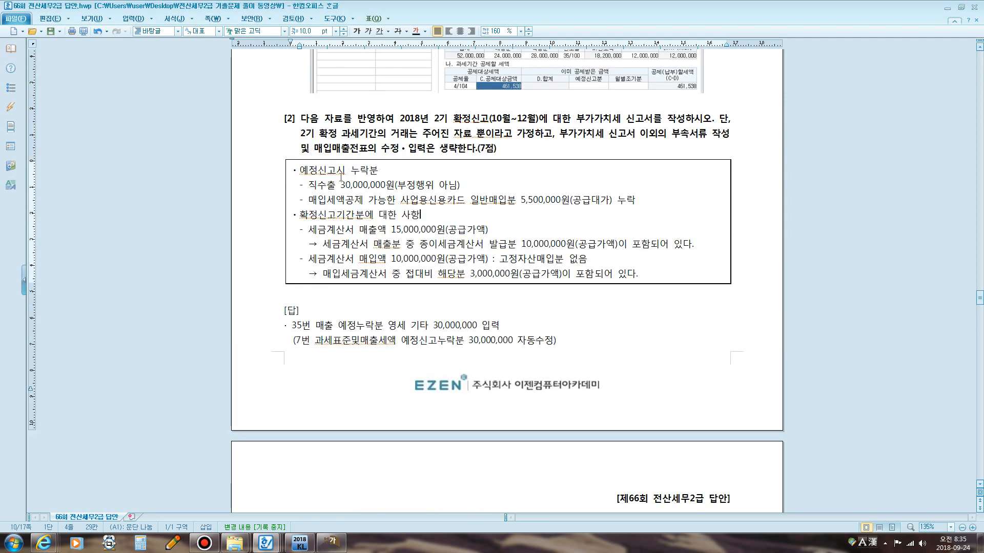
scroll(354, 204, "down", 1)
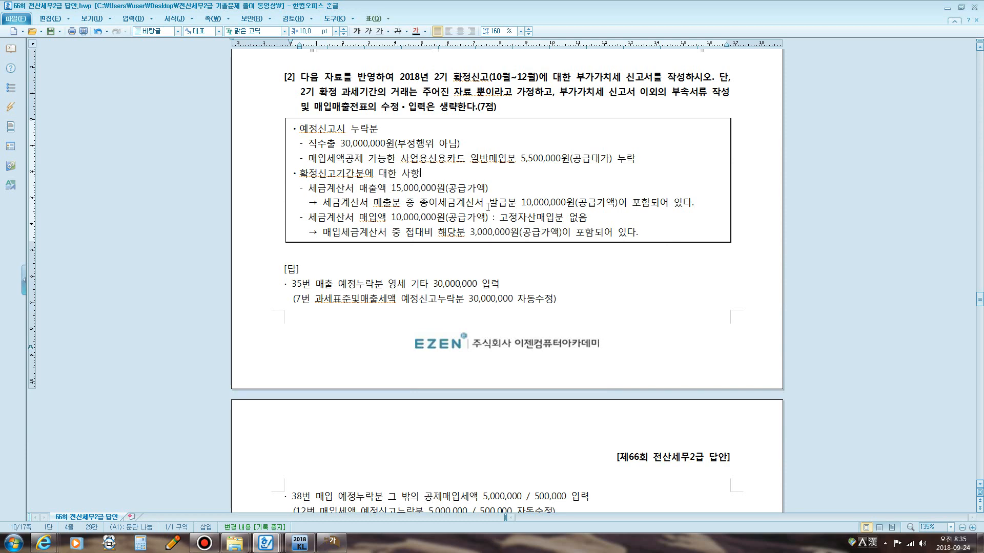
left_click_drag(428, 205, 575, 206)
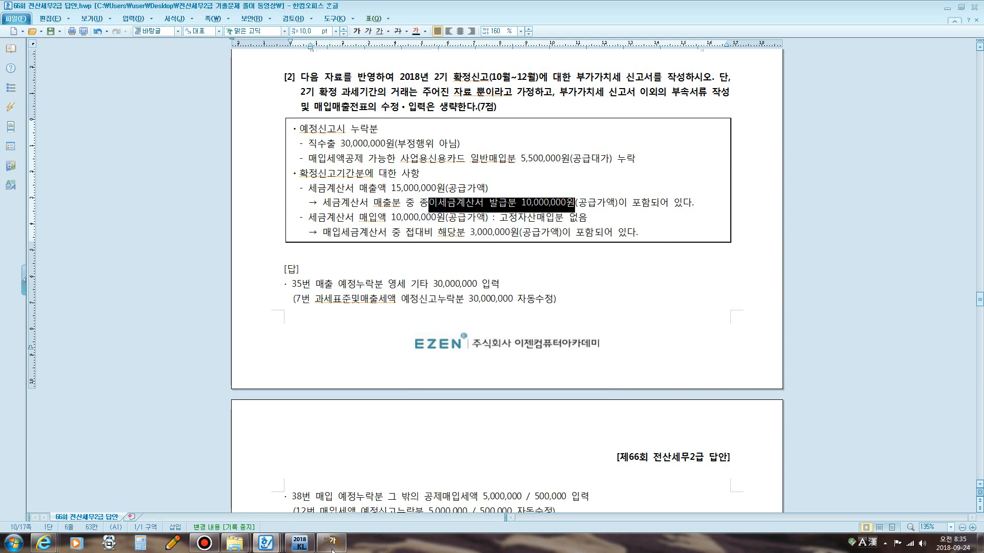
left_click(332, 543)
left_click(656, 202)
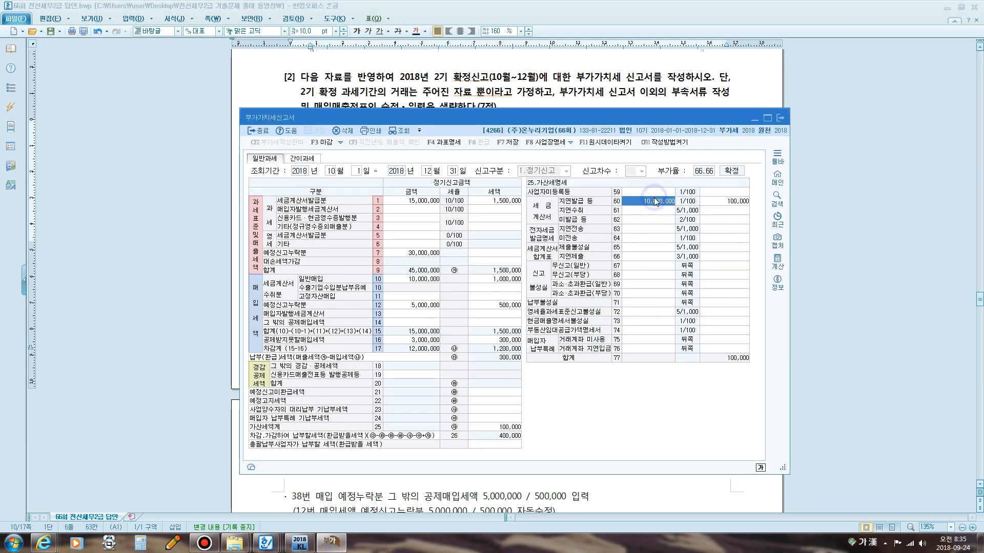
Try moving the 10,000,000 from line 60 to the non-issuance line 62 with 100,000 penalty, then clear it.
key("Delete")
key("Return")
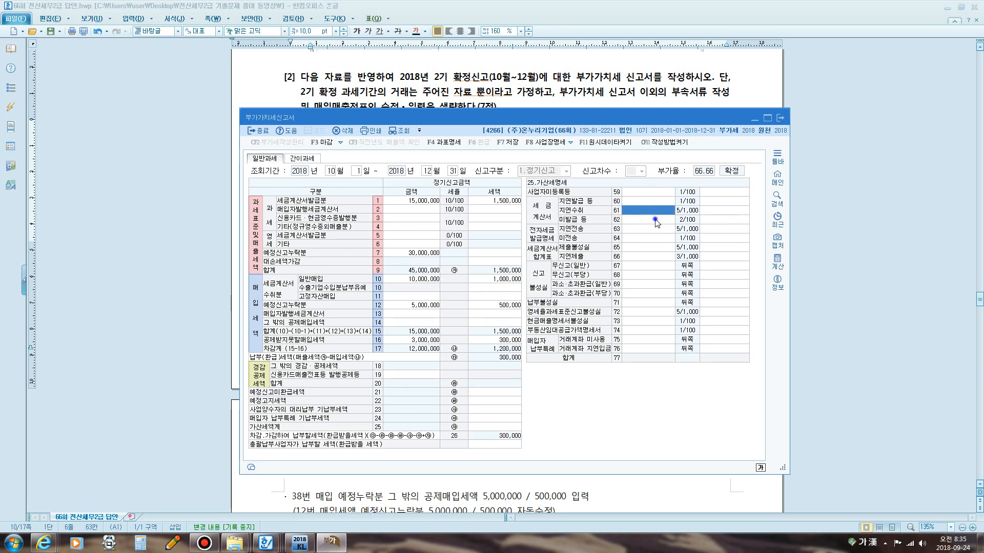
left_click(656, 220)
type("10,000,000")
key("Return")
type("1000000")
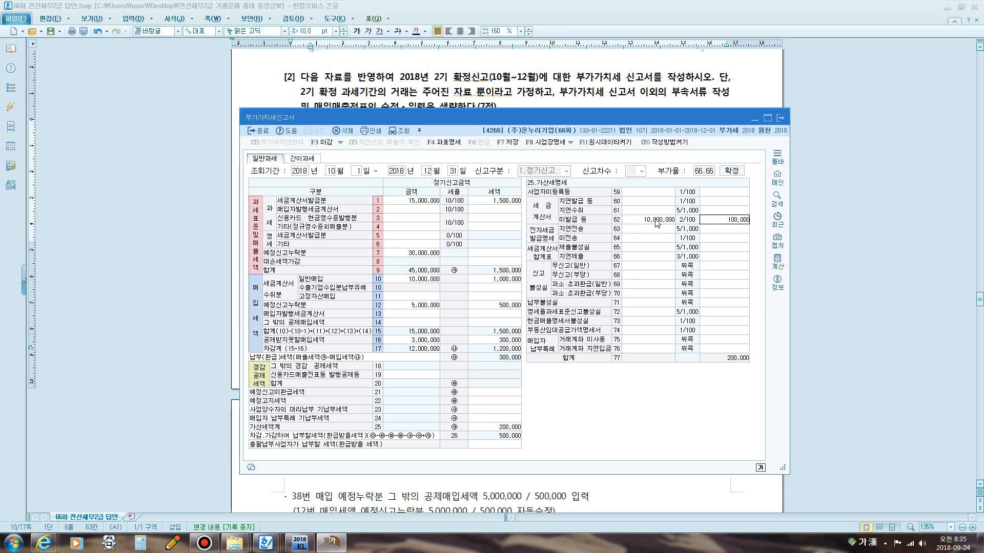
key("Return")
left_click(655, 220)
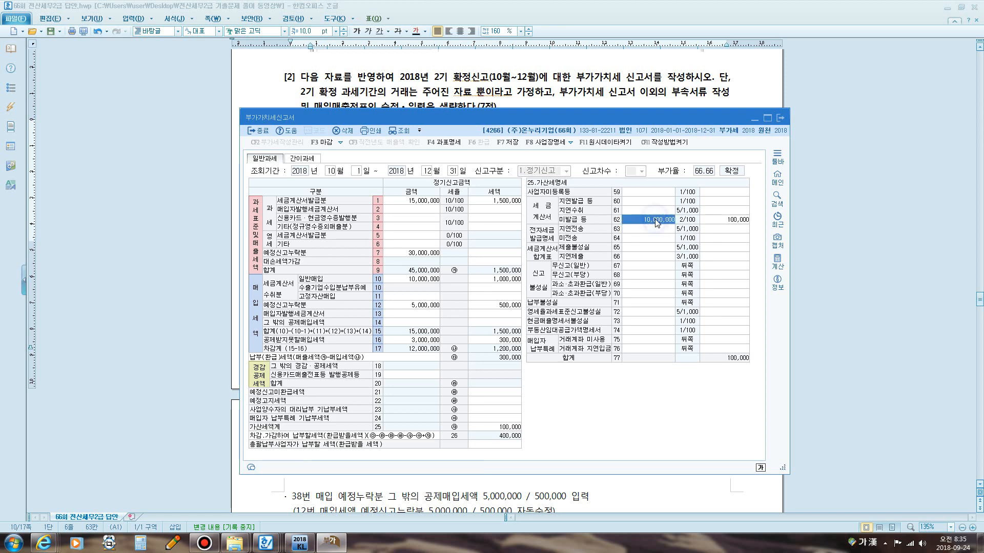
key("space")
key("Return")
key("space")
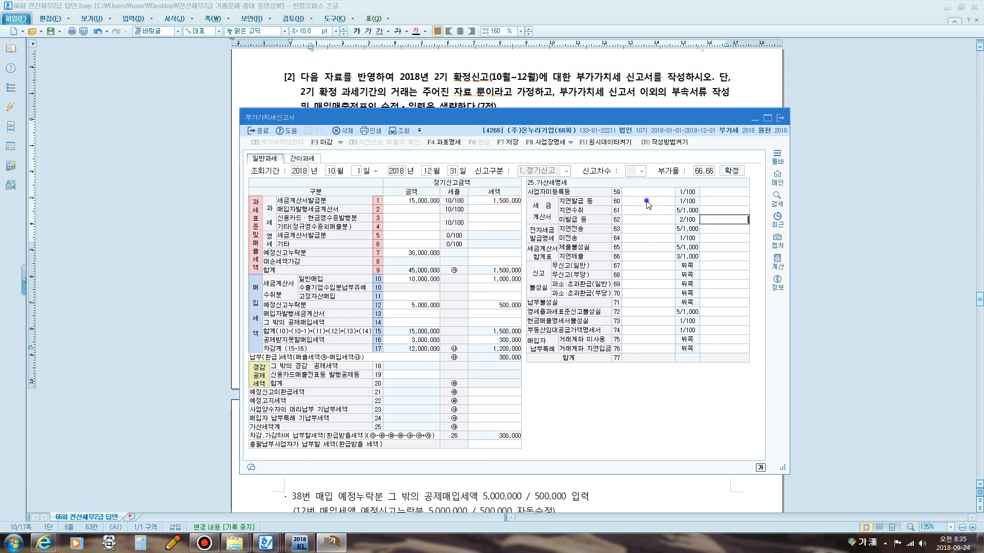
Re-enter 10,000,000 on line 60 as the late tax invoice issuance penalty base.
left_click(645, 201)
type("10000000")
key("Return")
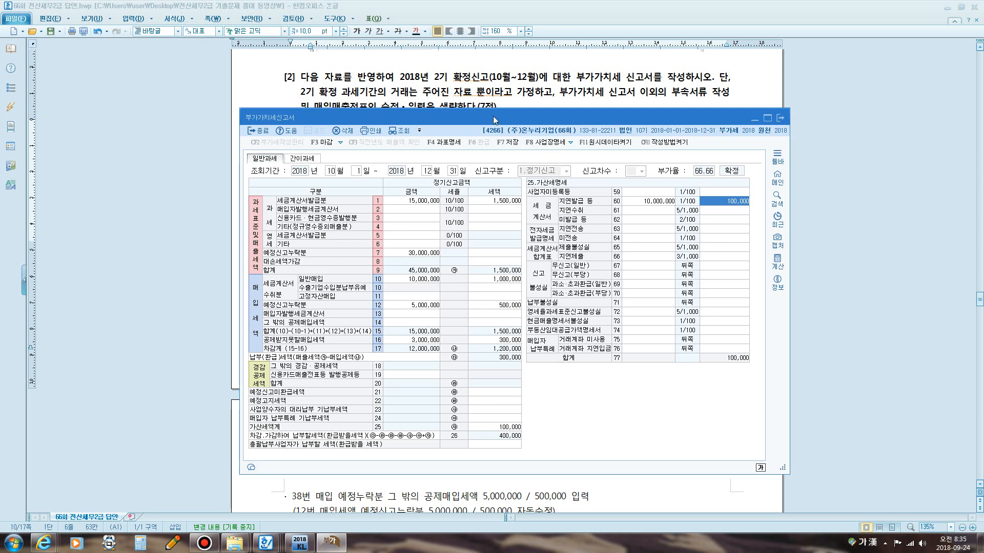
left_click_drag(493, 117, 358, 79)
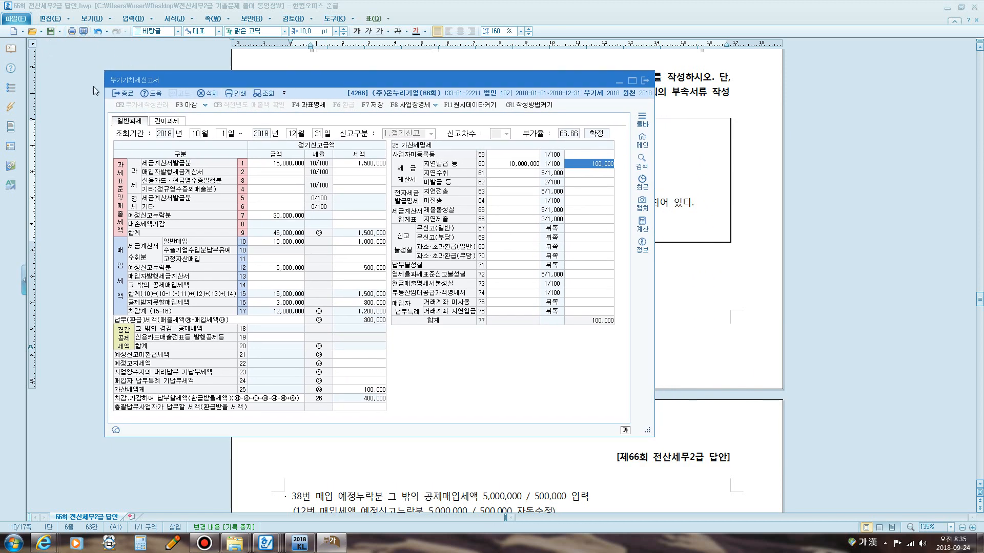
key("super+5")
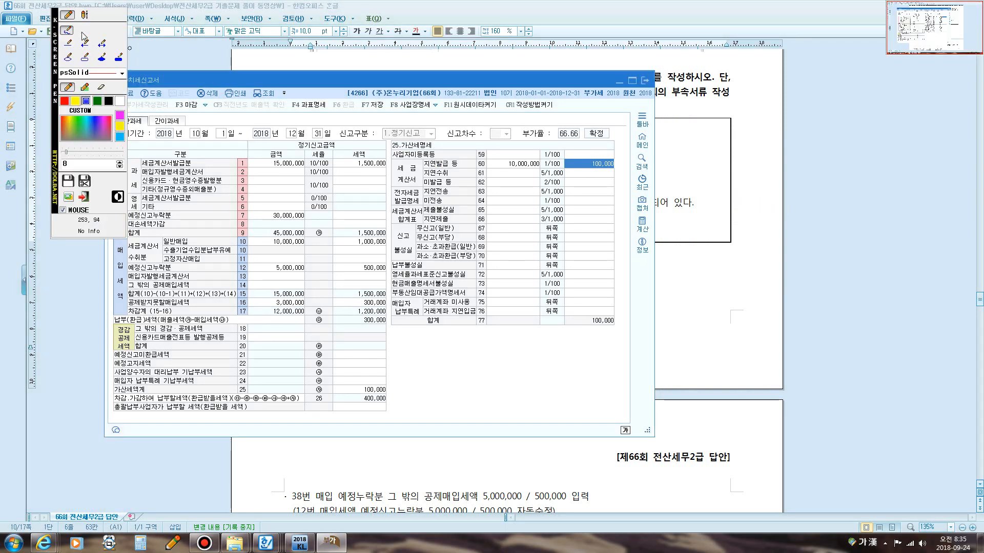
left_click(85, 15)
left_click(745, 204)
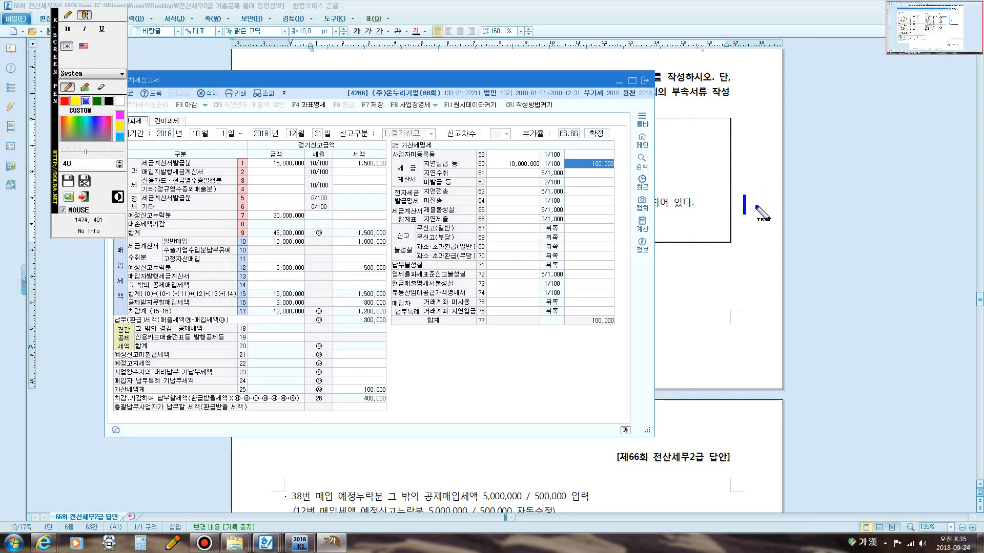
type("종이세금")
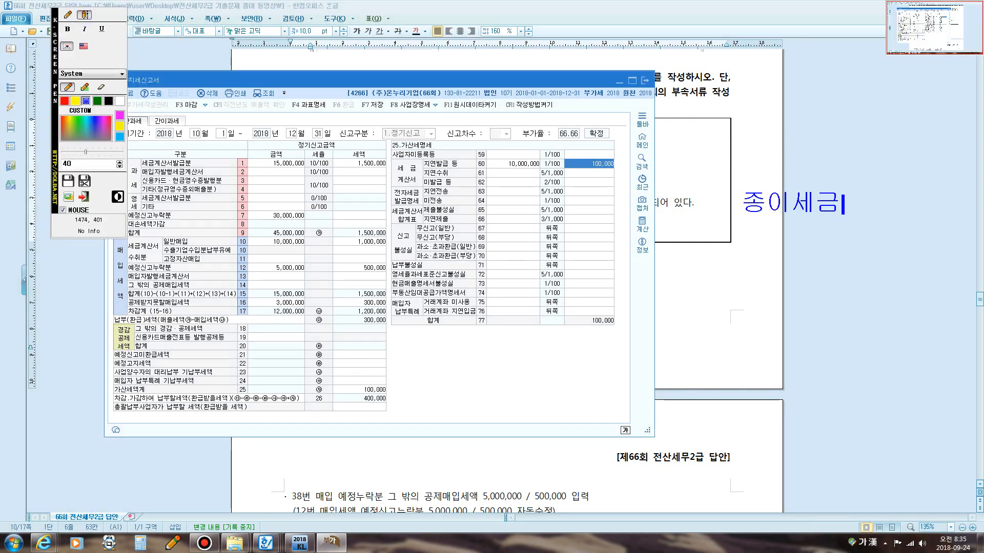
type("계산서")
key("Escape")
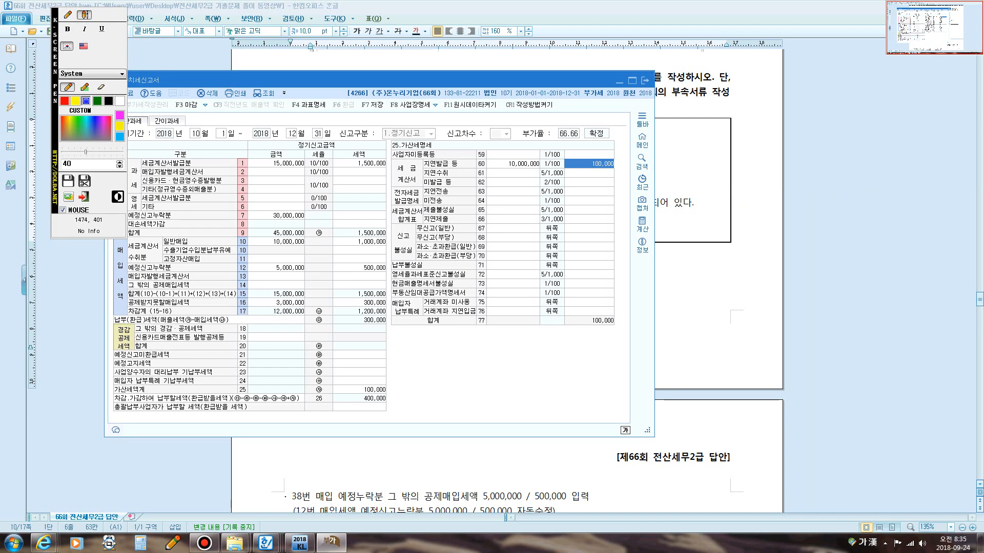
type("발급")
key("Return")
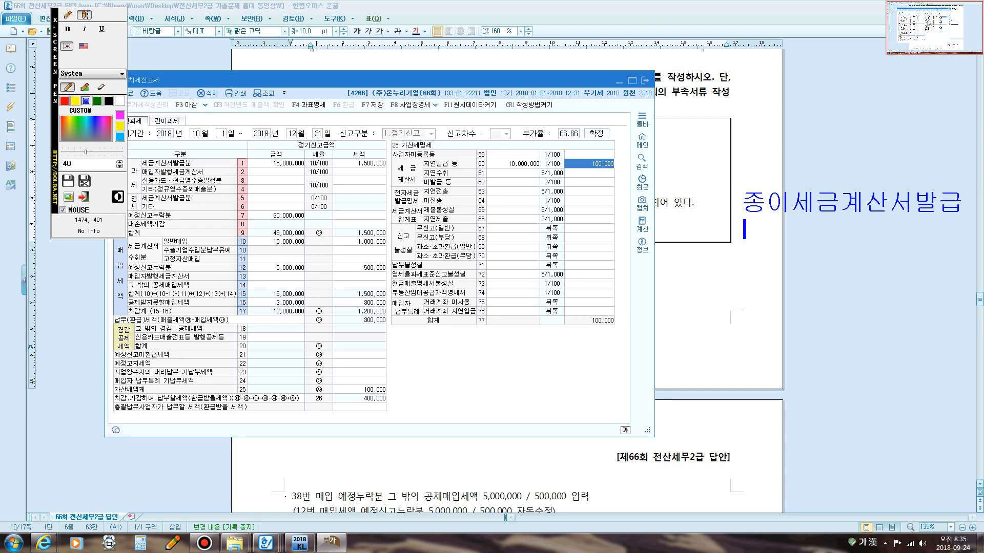
type(":공급가")
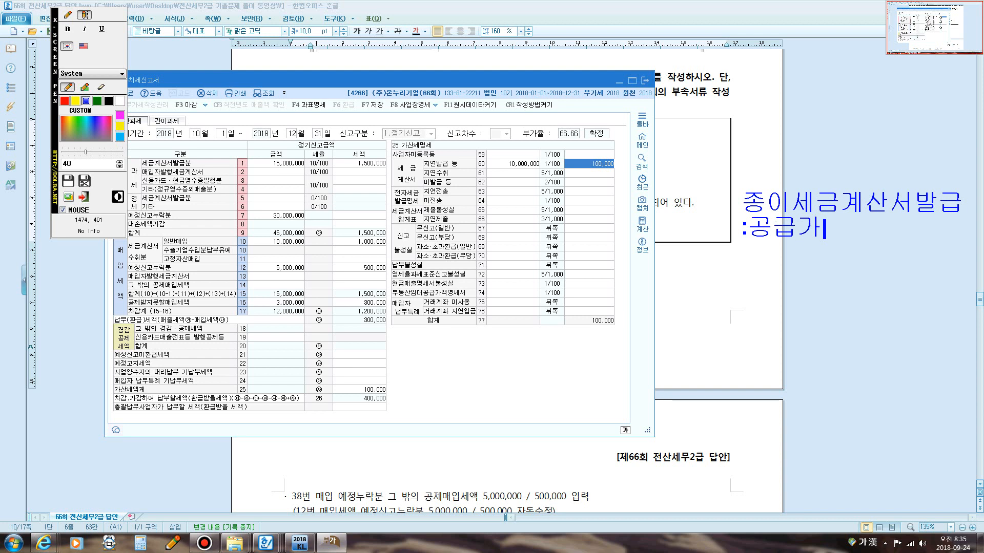
type("액@1")
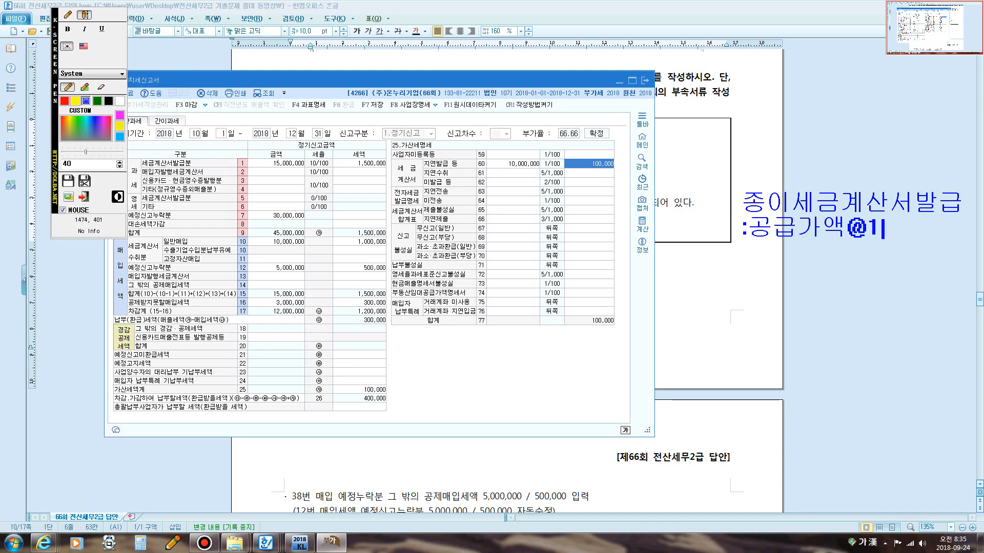
type("%")
key("Return")
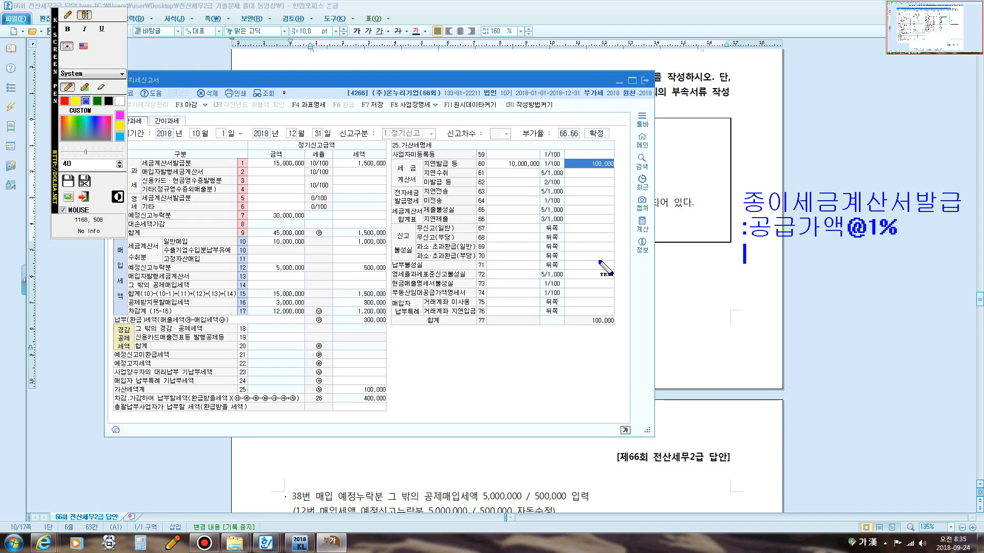
Annotate the VAT return screen with the note 신고불성실가산세 beside the penalty detail.
left_click(67, 15)
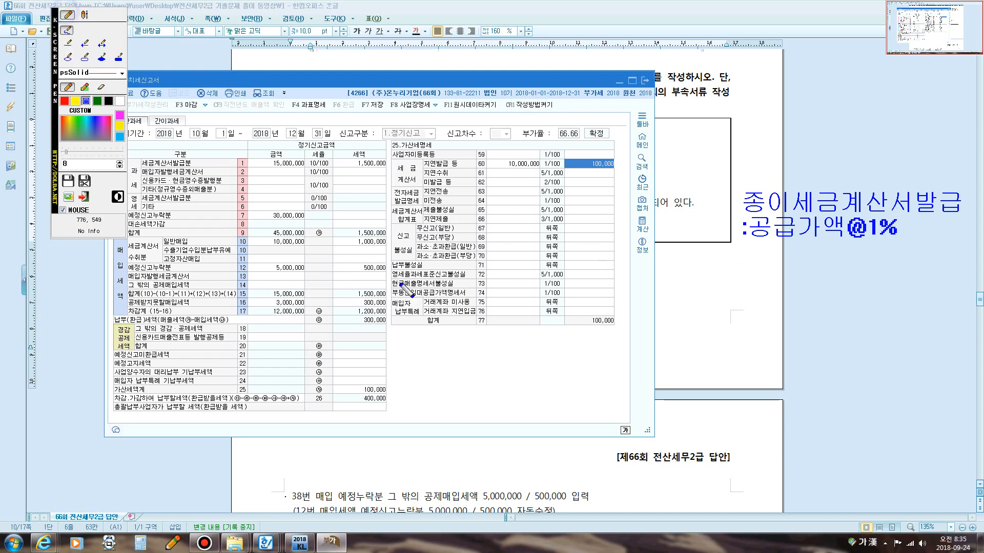
left_click(442, 342)
left_click(84, 15)
left_click(446, 336)
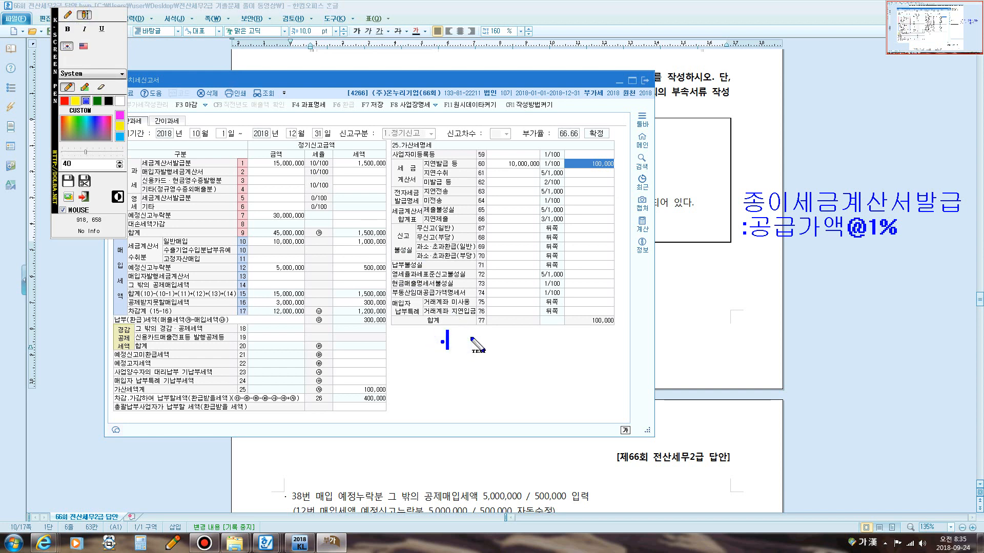
type("신고불")
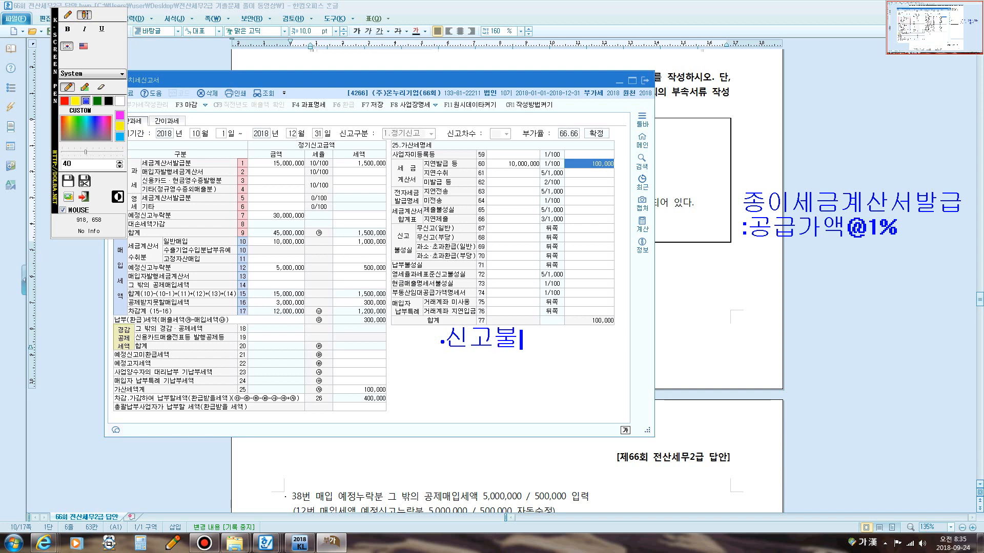
type("성실가산세")
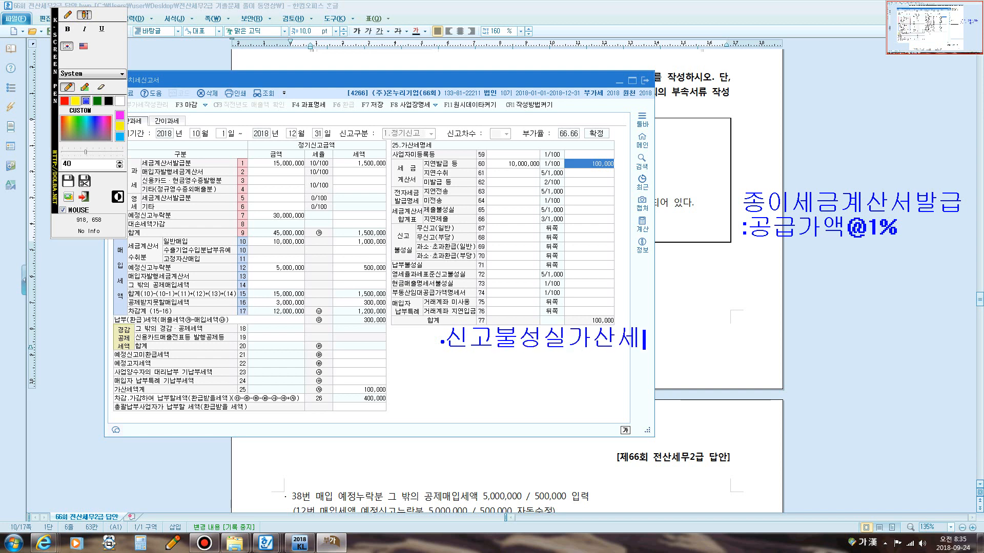
key("Return")
type("[미납세액")
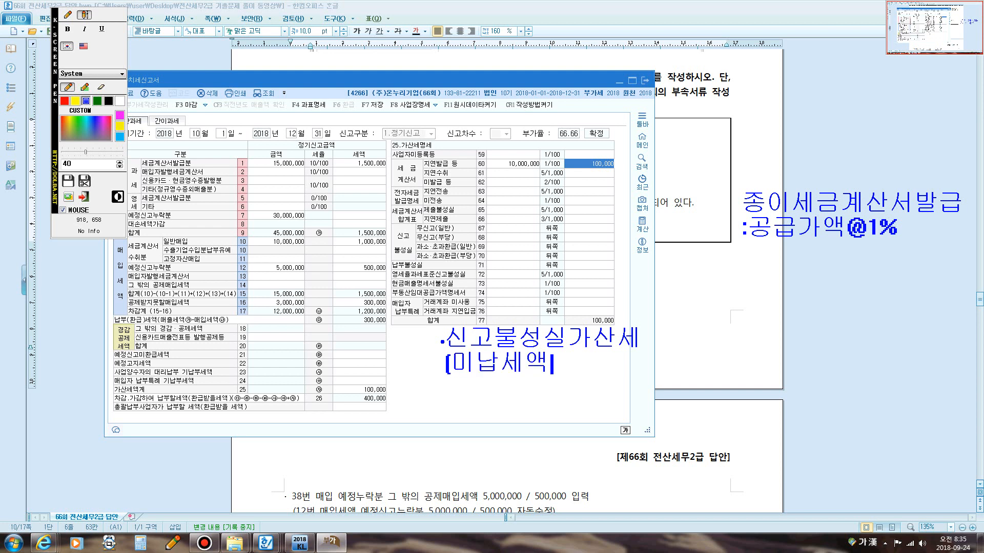
type("]{@")
key("BackSpace")
key("BackSpace")
type("]@10%")
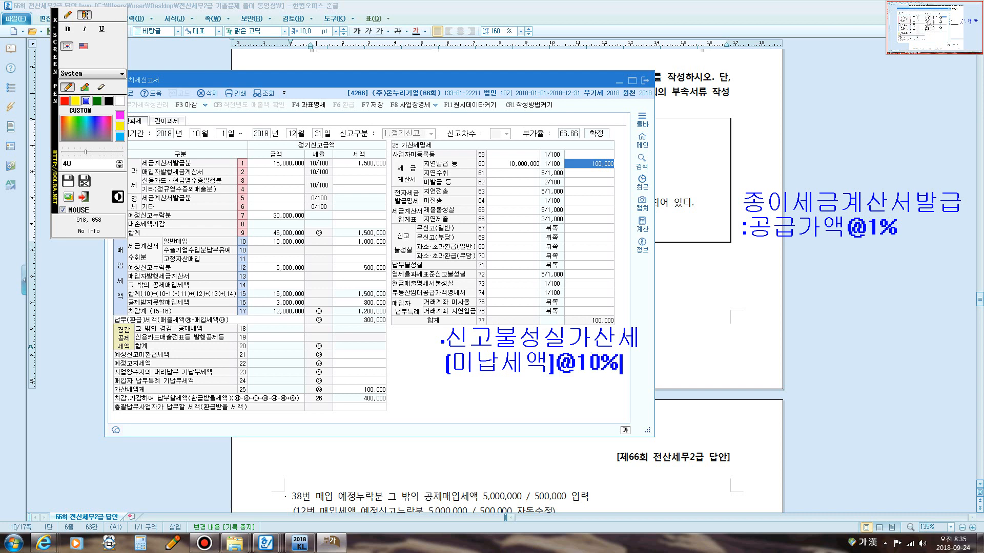
type("@50")
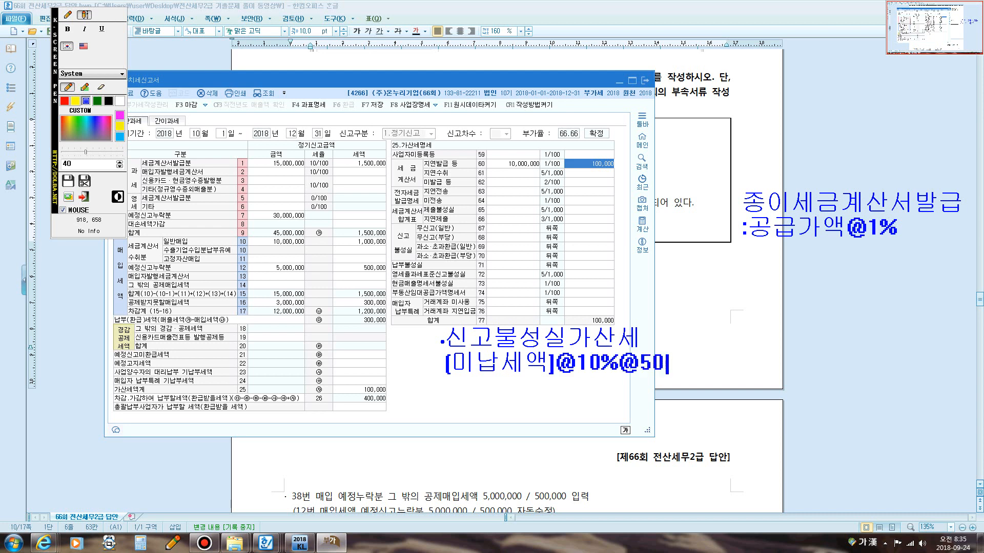
type("%감면")
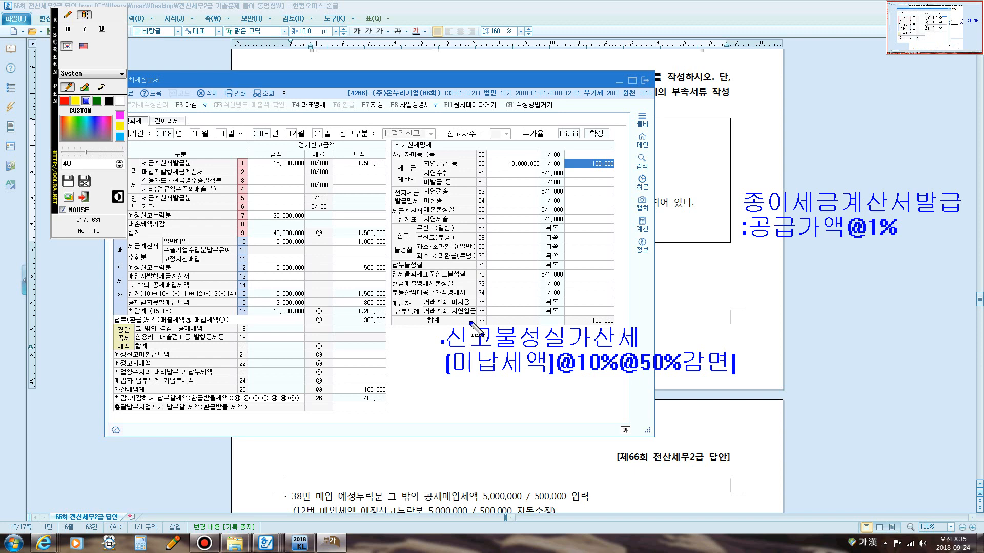
Switch to the answer document and highlight the problem's 30,000,000 direct export omission line.
left_click(669, 167)
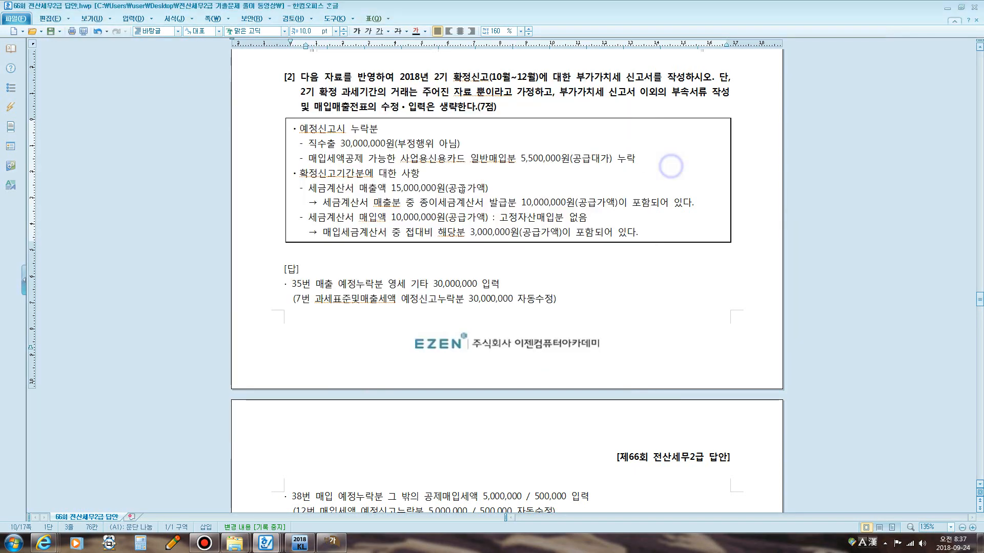
left_click_drag(312, 144, 462, 147)
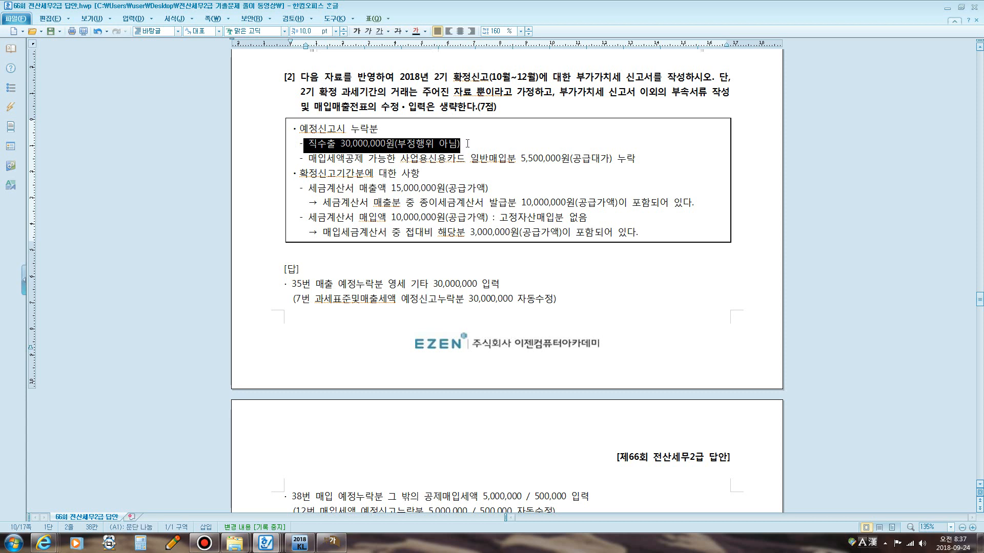
left_click(477, 143)
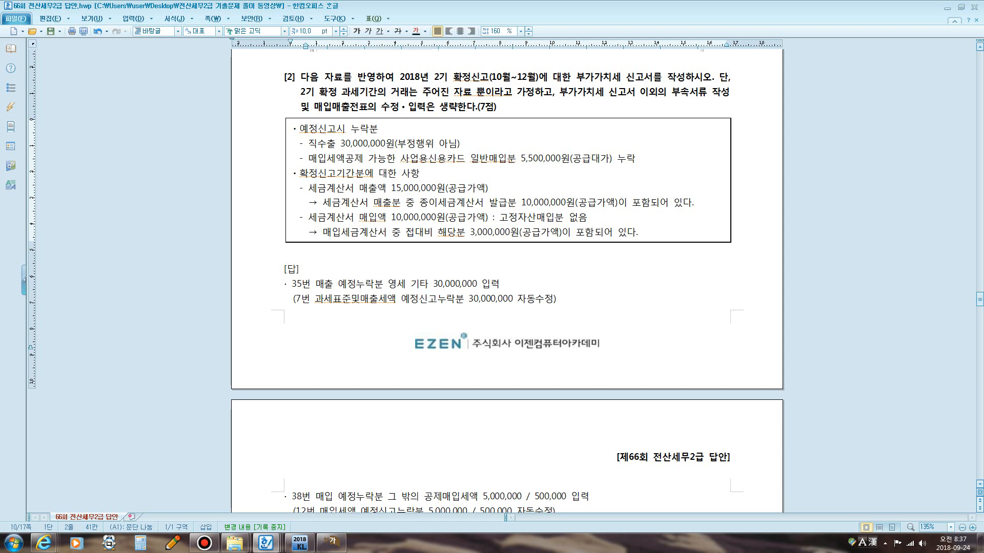
Annotate the direct export line with 매출세액 0.
key("ctrl+alt+k")
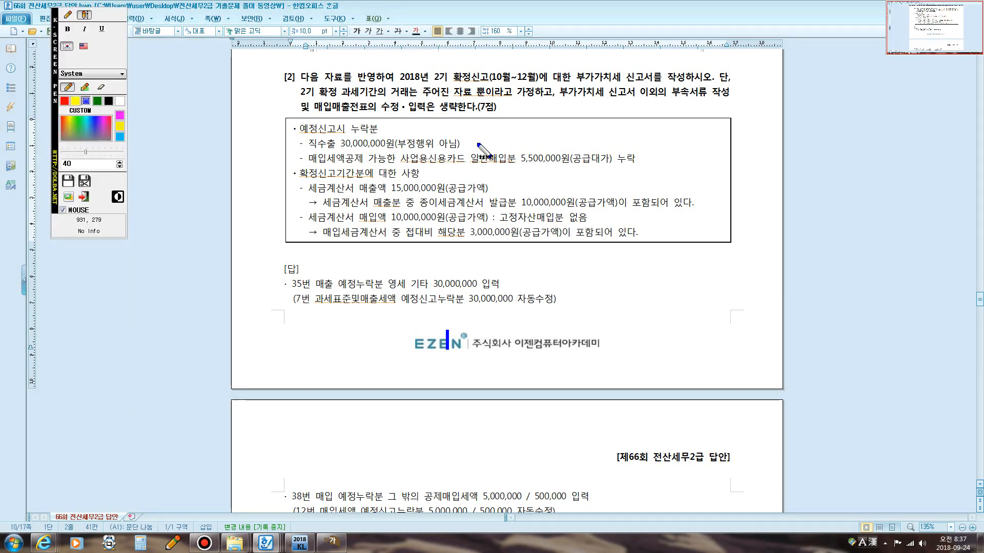
left_click(66, 14)
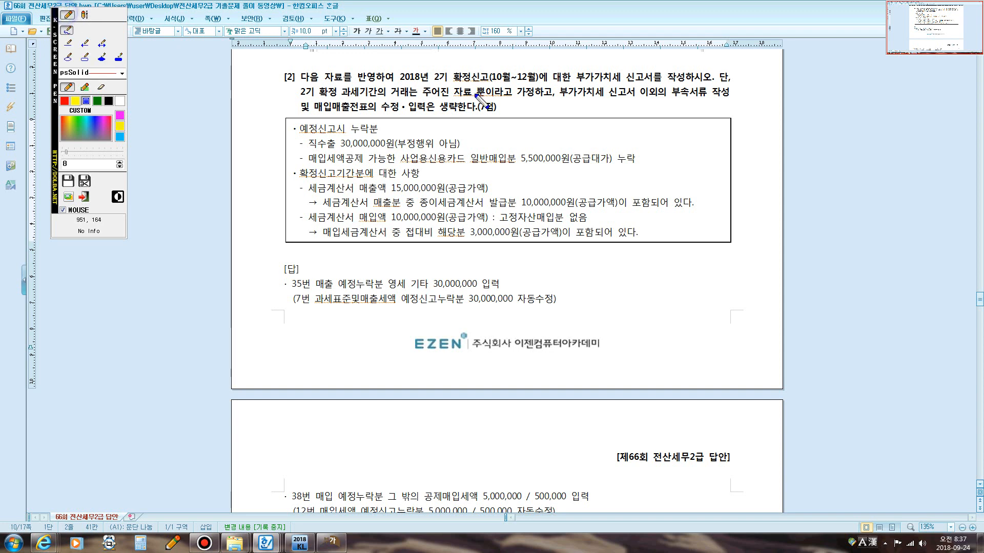
left_click(482, 143)
left_click(84, 14)
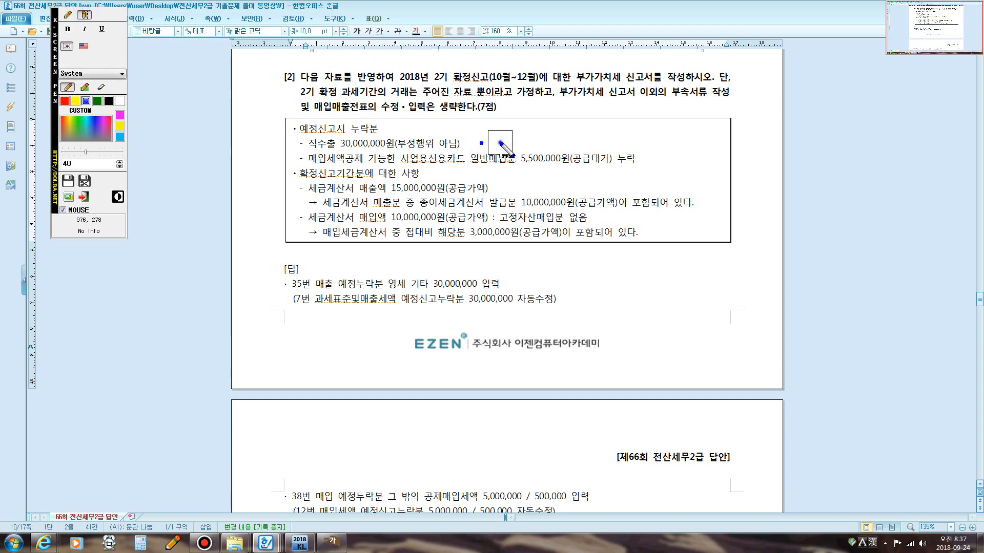
left_click(500, 143)
type("매출")
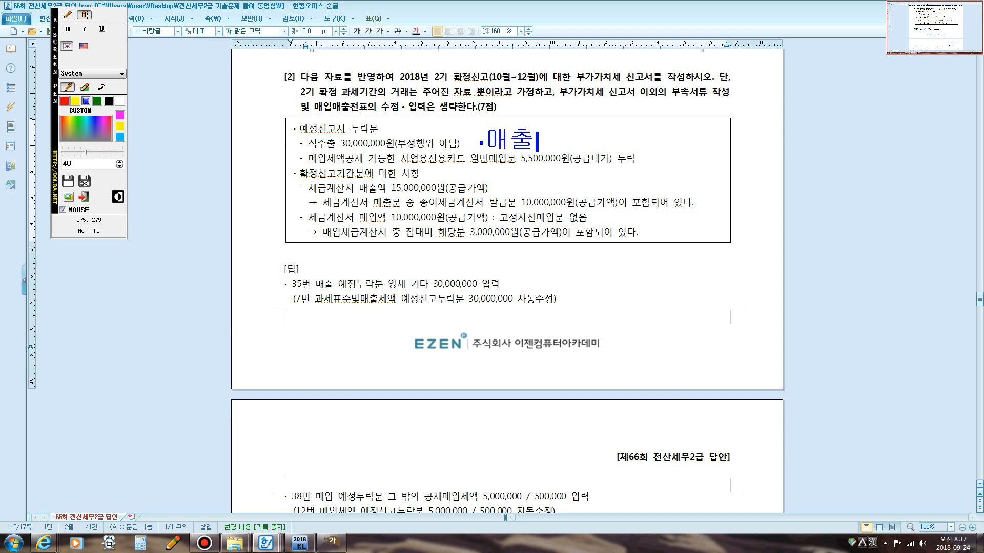
type("세액이")
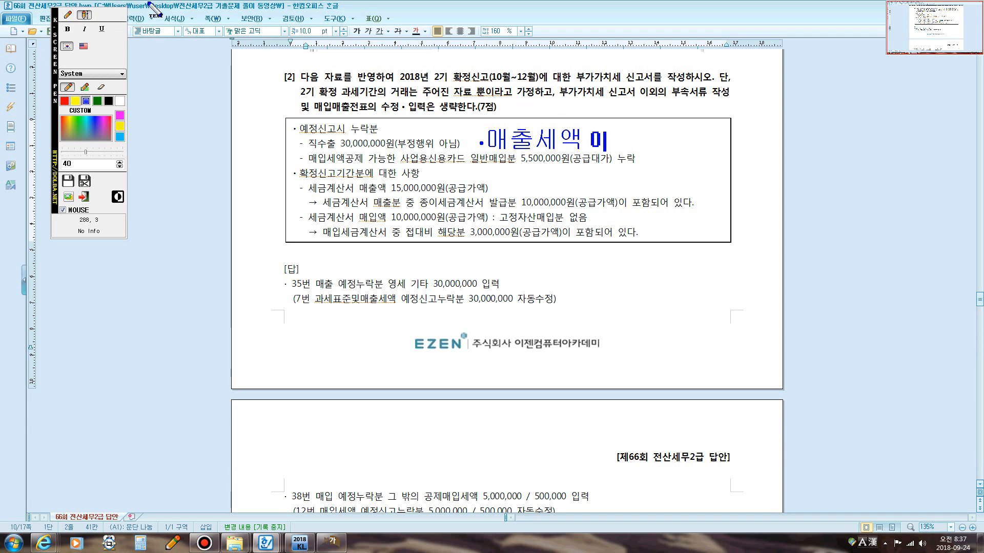
key("BackSpace")
type("0")
Annotate the business credit card purchase line with 매입세액 500,000.
key("Hangul")
type("AO")
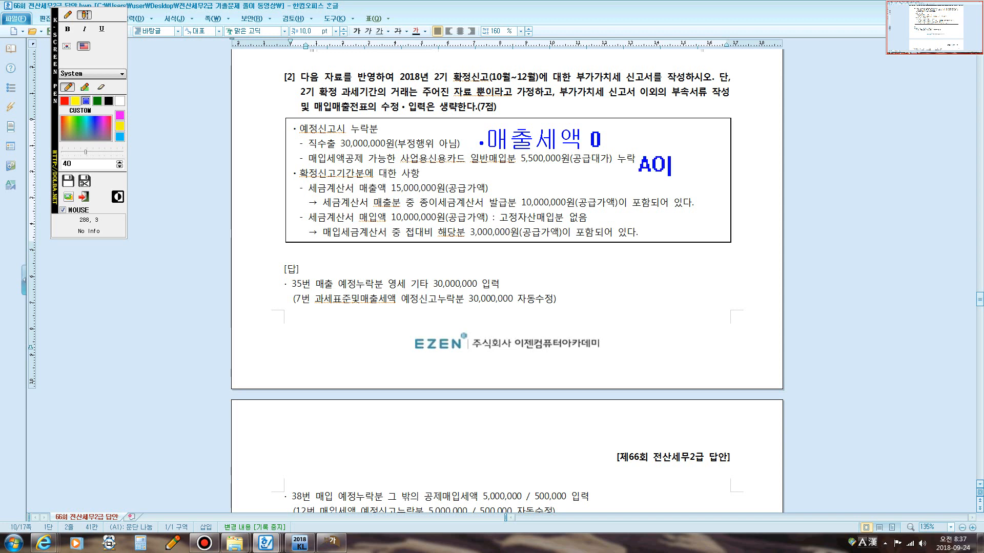
key("BackSpace")
key("BackSpace")
key("Hangul")
type("매입세액 ")
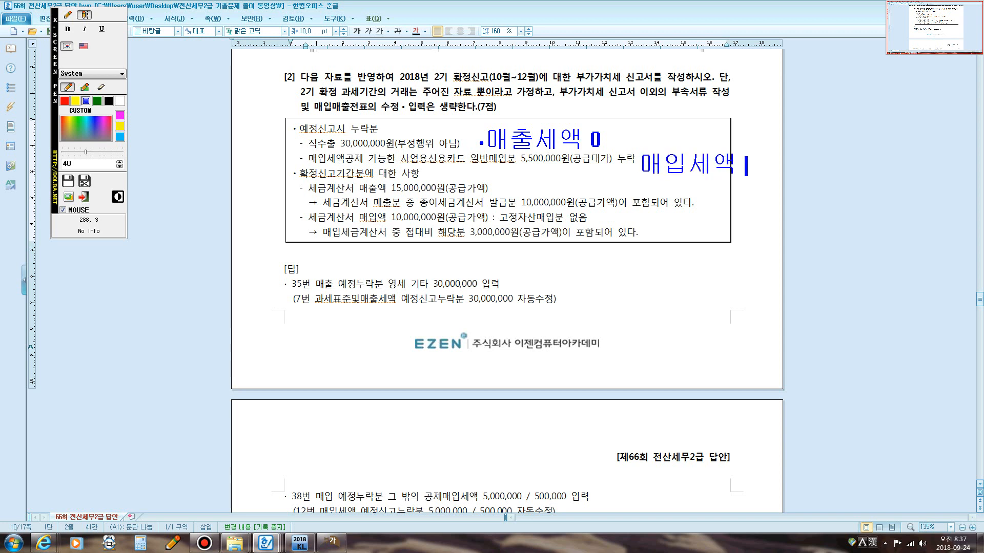
type("500,")
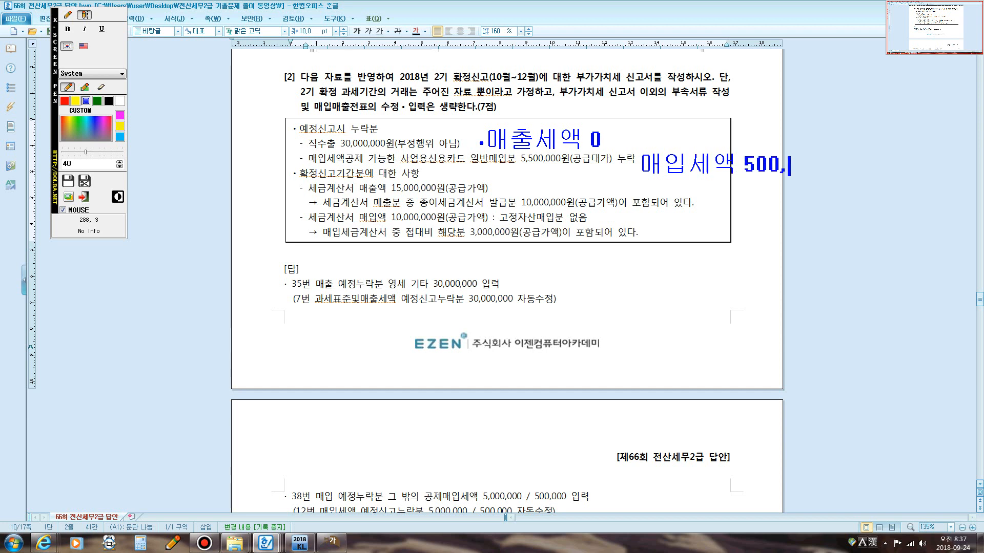
type("000")
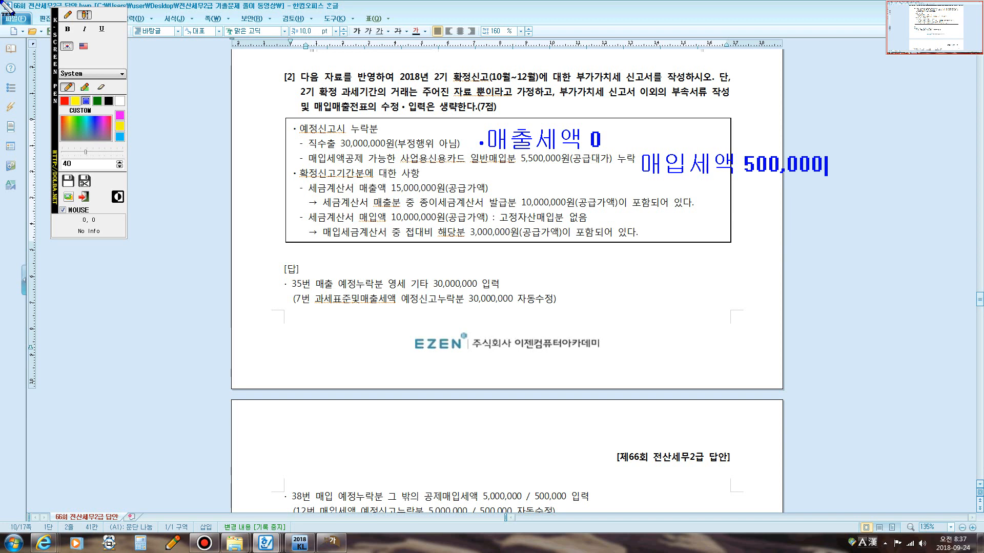
Write the annotation 신고불성실가산세 below the problem box.
left_click(67, 14)
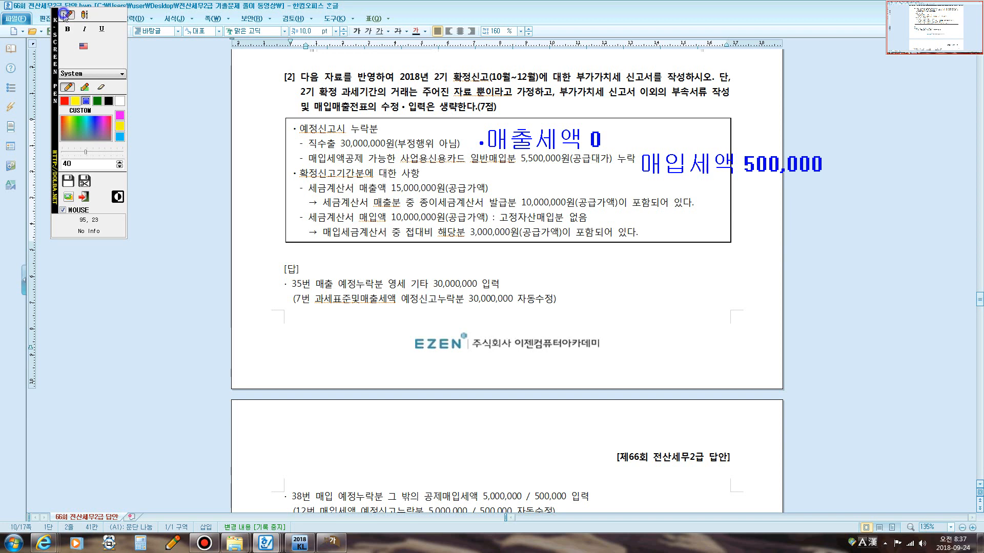
left_click(507, 259)
left_click(69, 15)
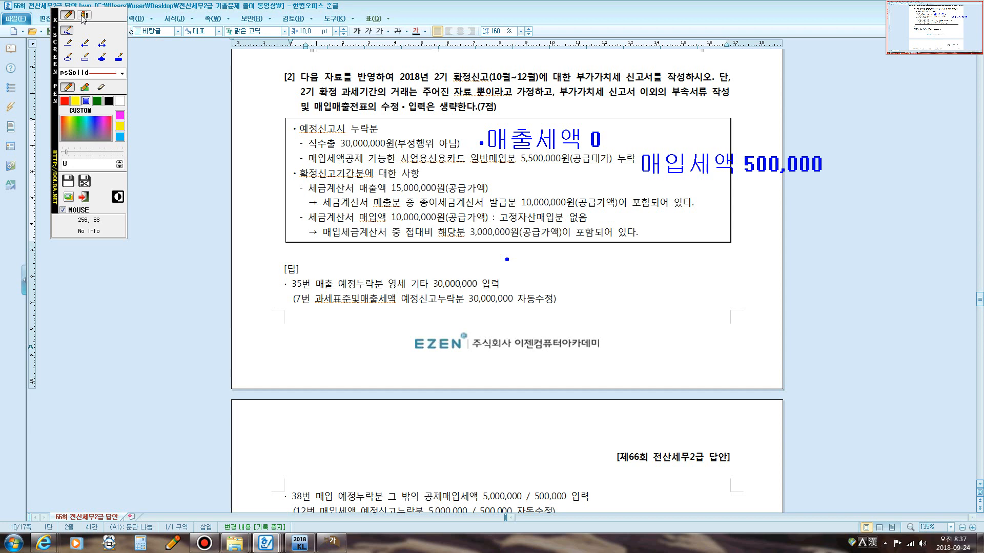
left_click(531, 258)
type("T")
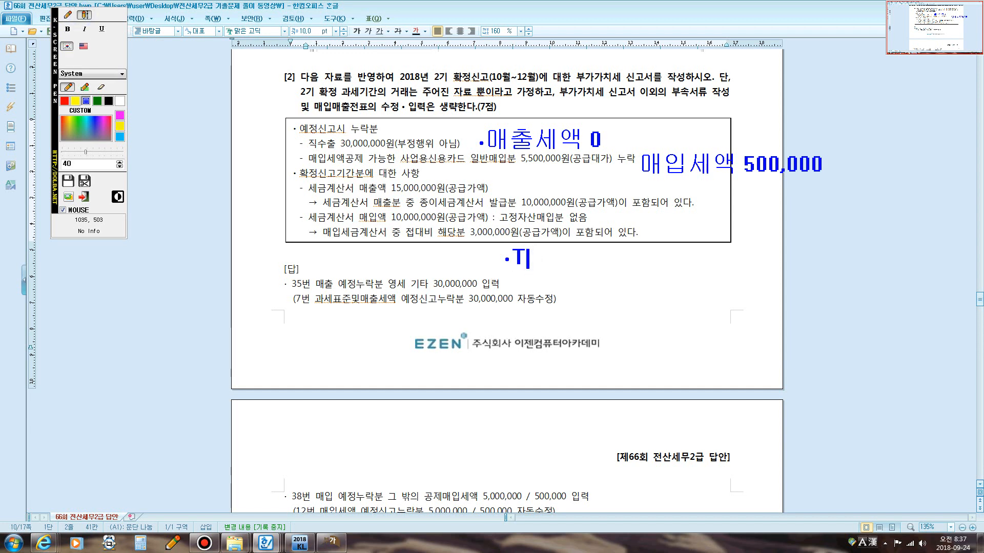
key("BackSpace")
type("신고불성실가산세")
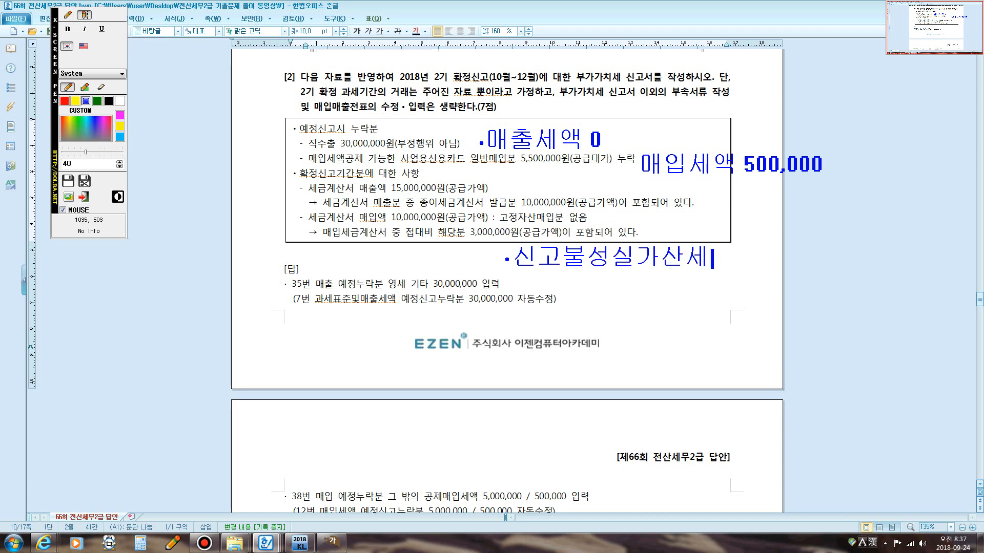
key("Return")
type("[매출")
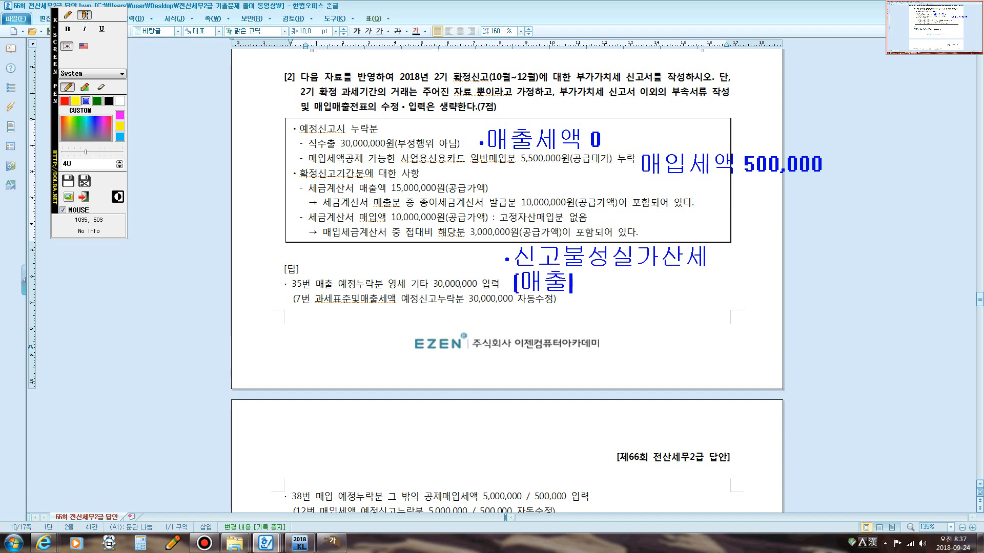
type("세액=")
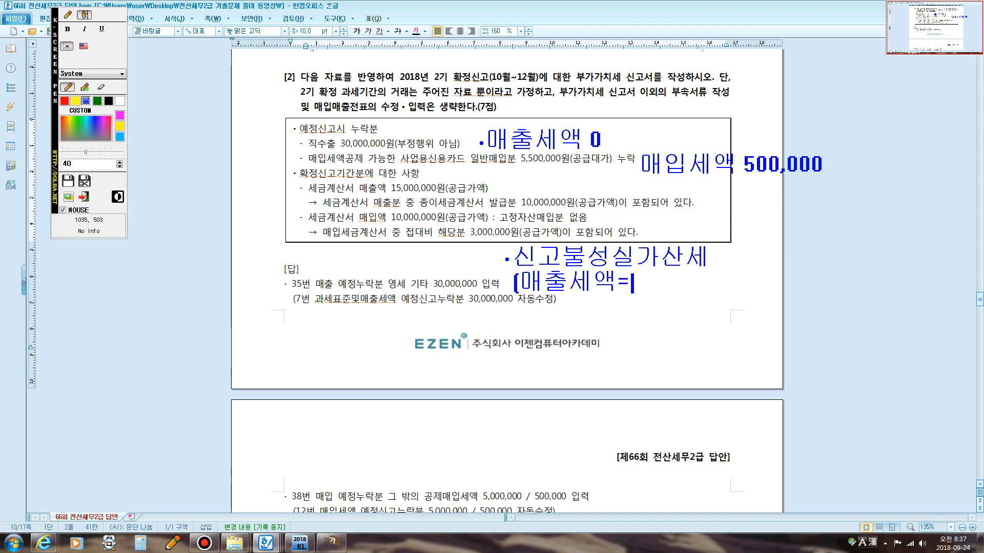
key("BackSpace")
type("-매없")
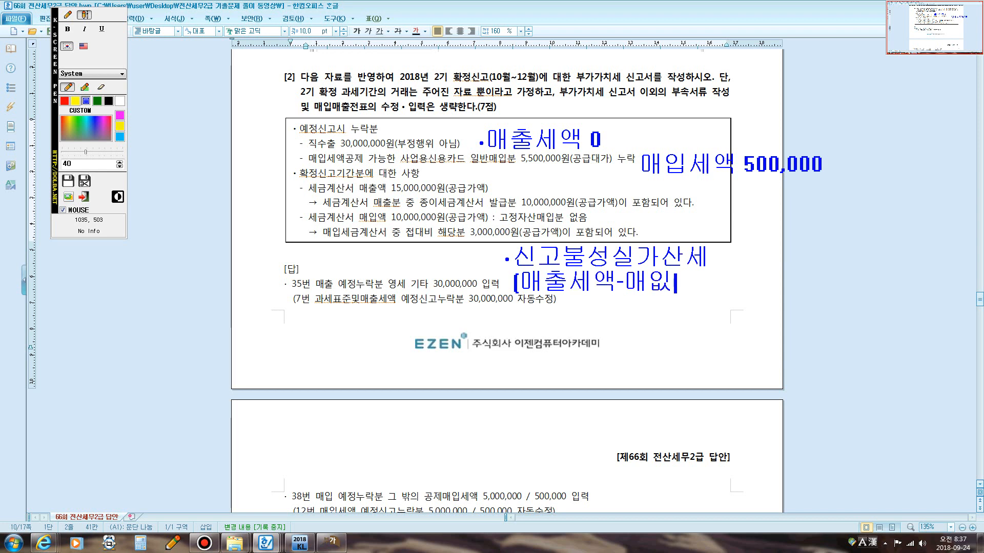
key("BackSpace")
type("입세액")
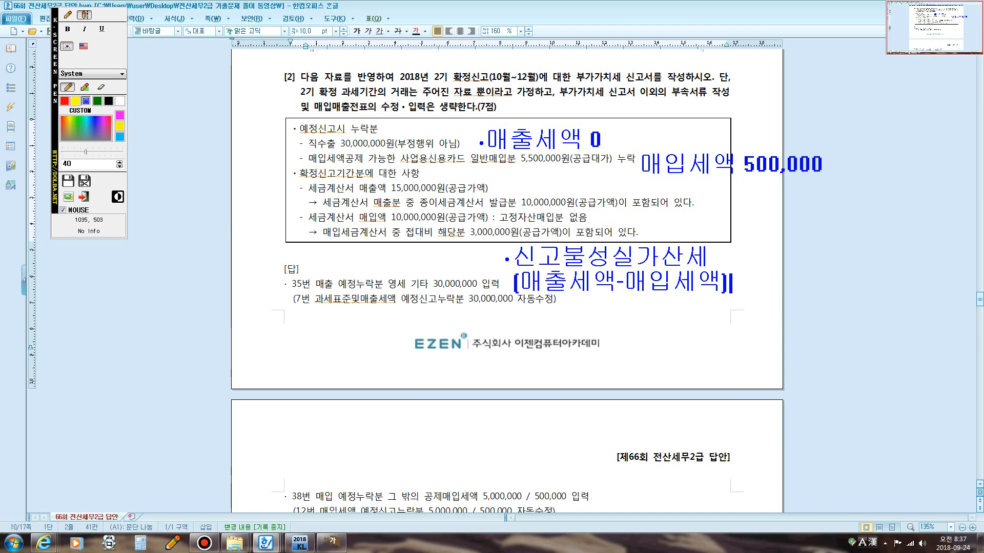
type("]@10%")
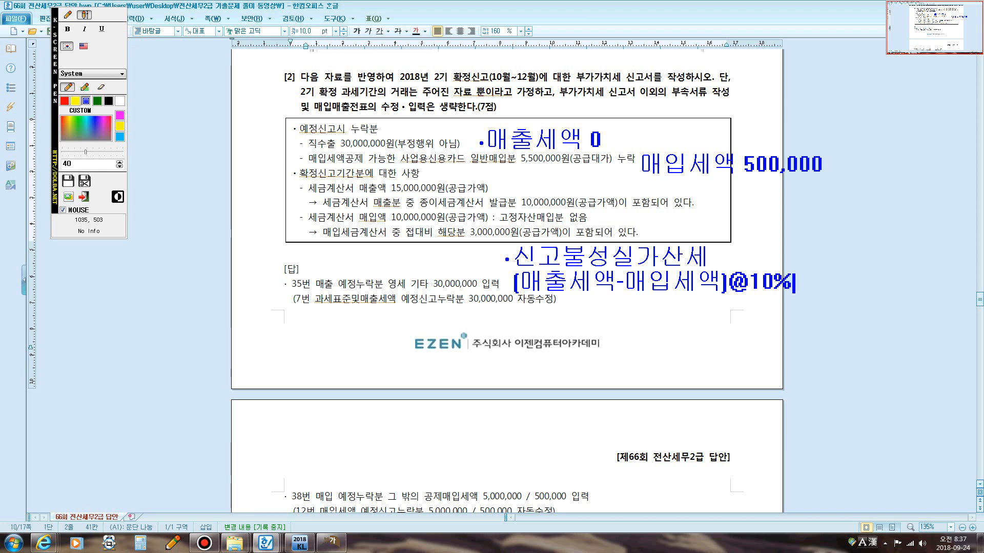
type("@50")
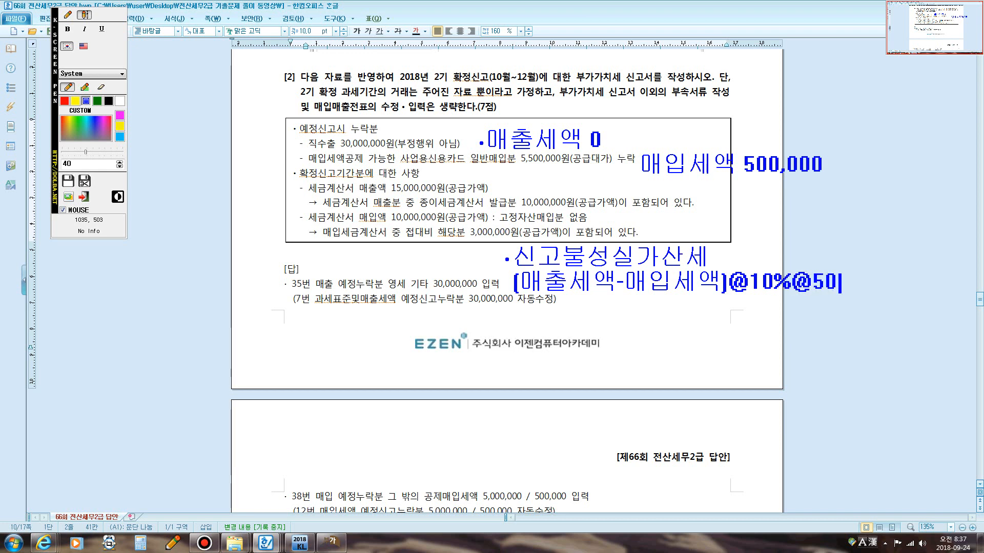
type("%감면")
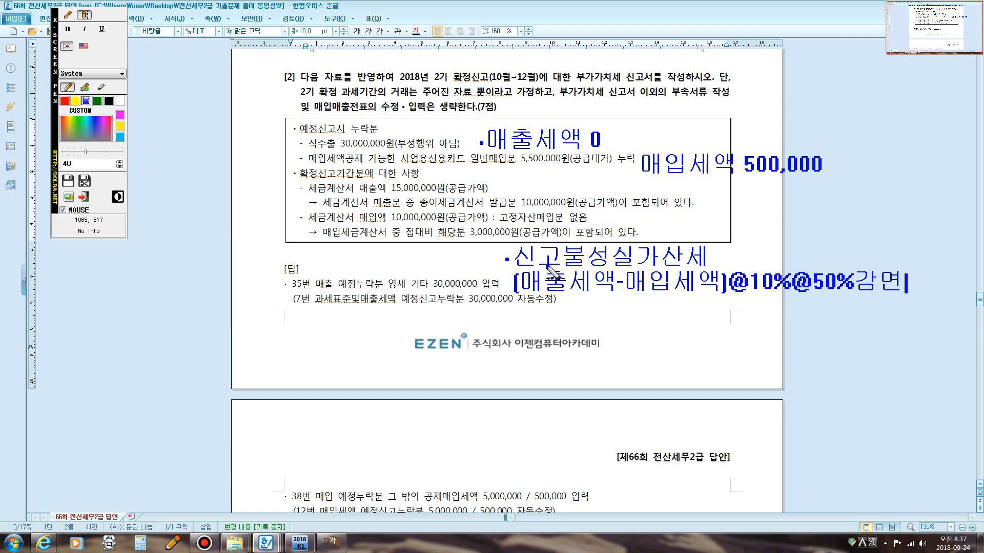
Write the annotation 납부불성실가산세 below the 신고불성실가산세 formula.
left_click(515, 307)
key("Return")
key("Hangul")
type("s")
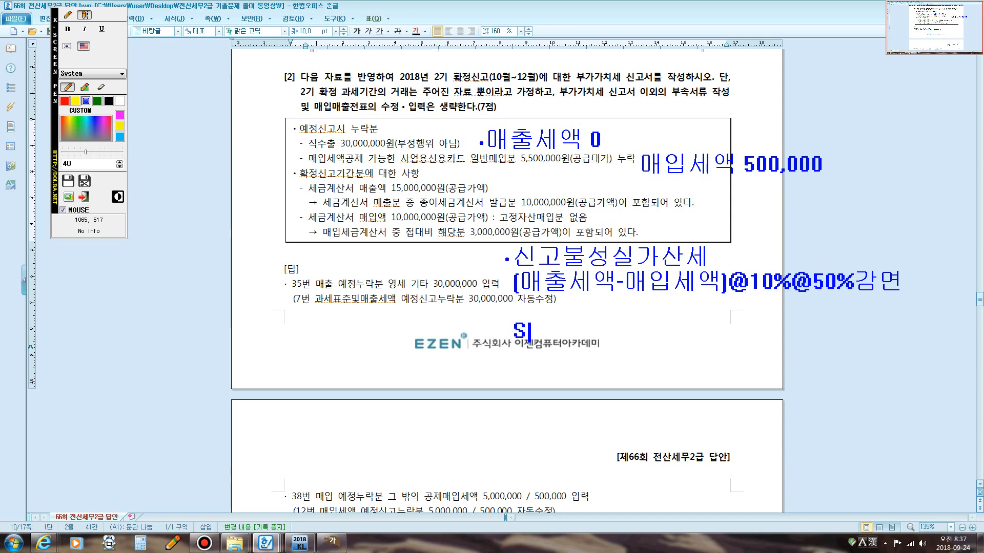
key("BackSpace")
key("Hangul")
type("ㄴ납부불성실가산세")
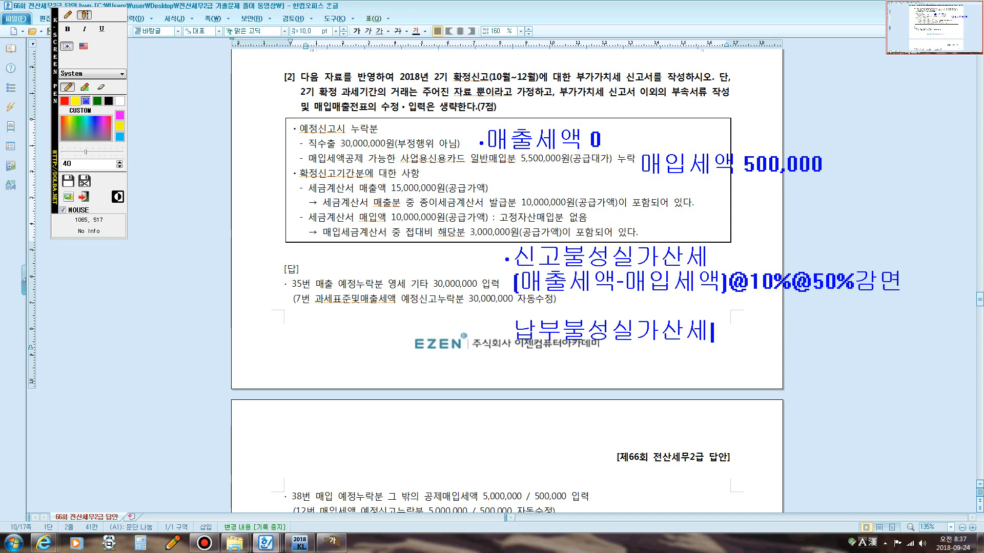
Add the formula [매출세액-매입세액]@3/10,000@경과일수 under the 납부불성실가산세 annotation.
key("Return")
type("[매출세")
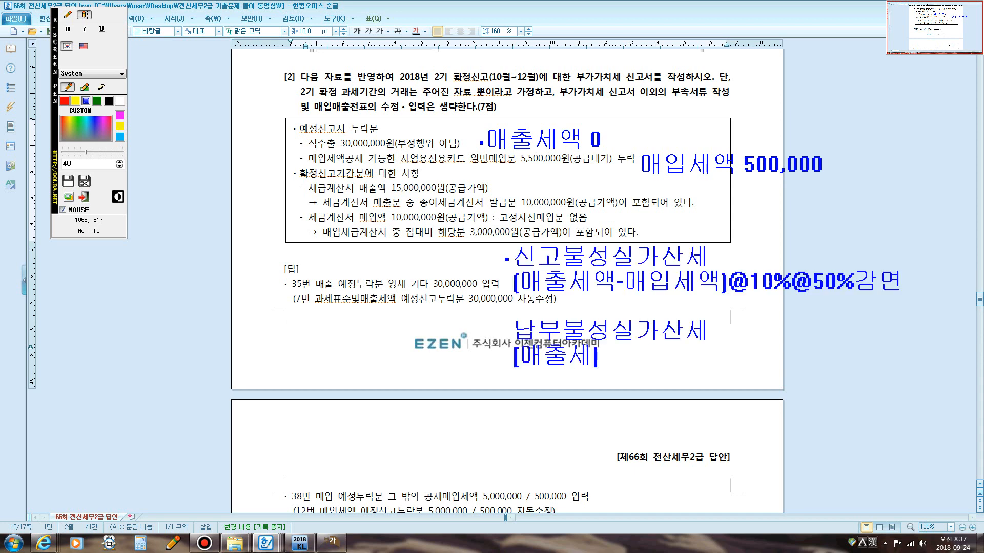
type("액-매입세액")
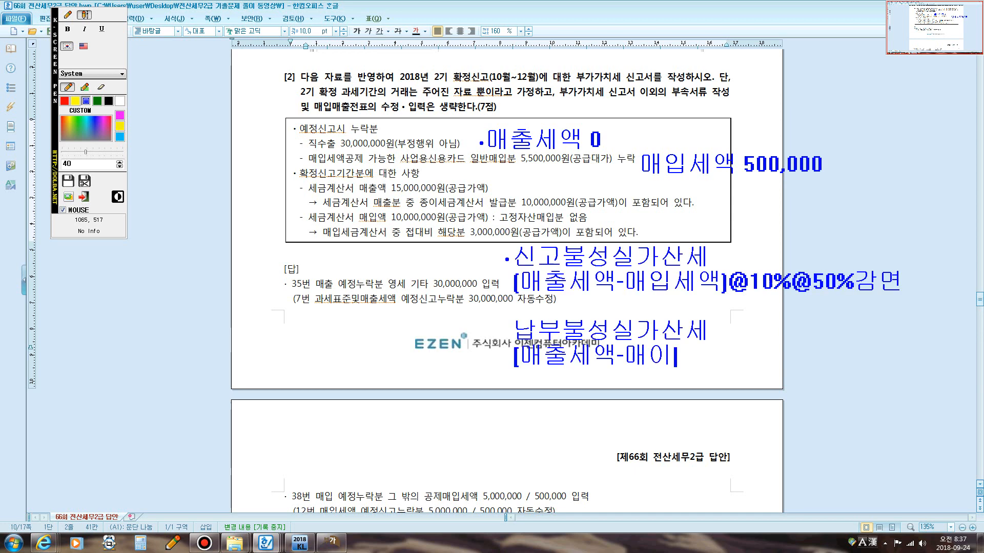
type("]")
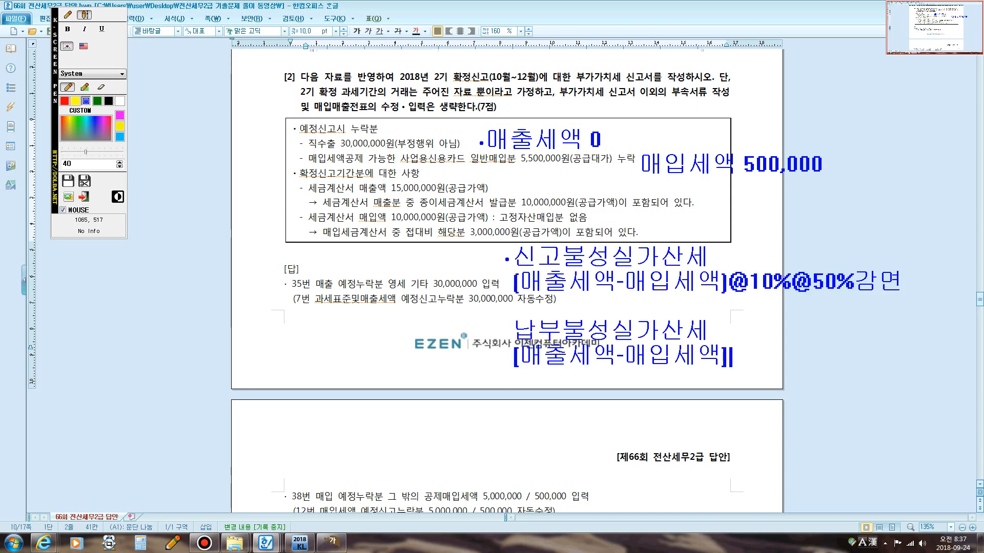
type("@3/10,000")
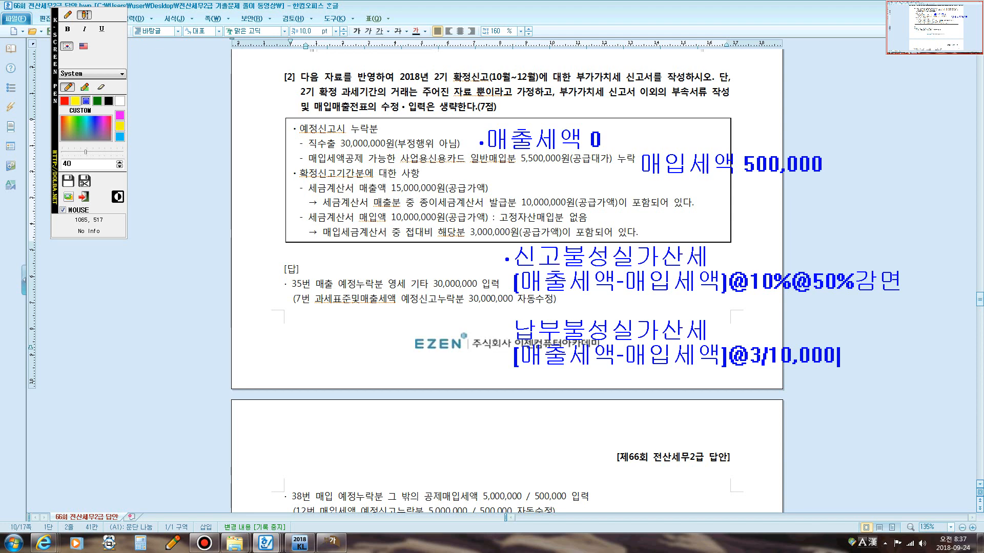
type("@경과일수")
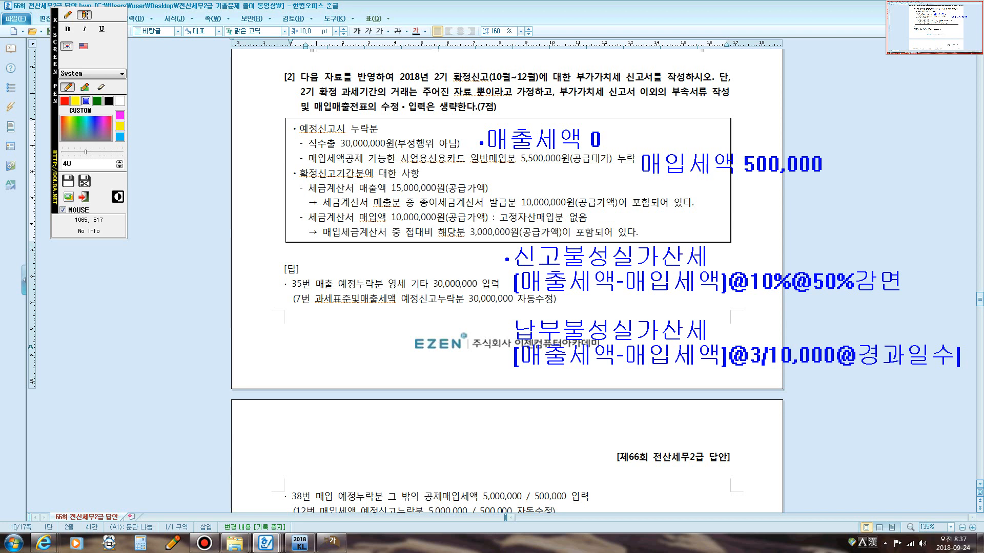
Write the annotation 영세율과세표준신고불성실가산세 a line further down.
key("Return")
key("Return")
type("이")
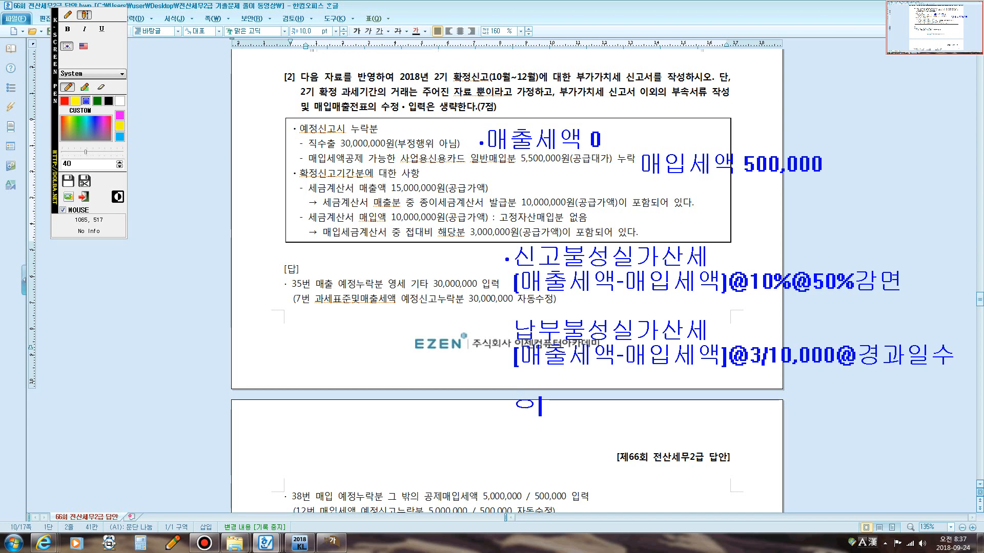
type("영세율")
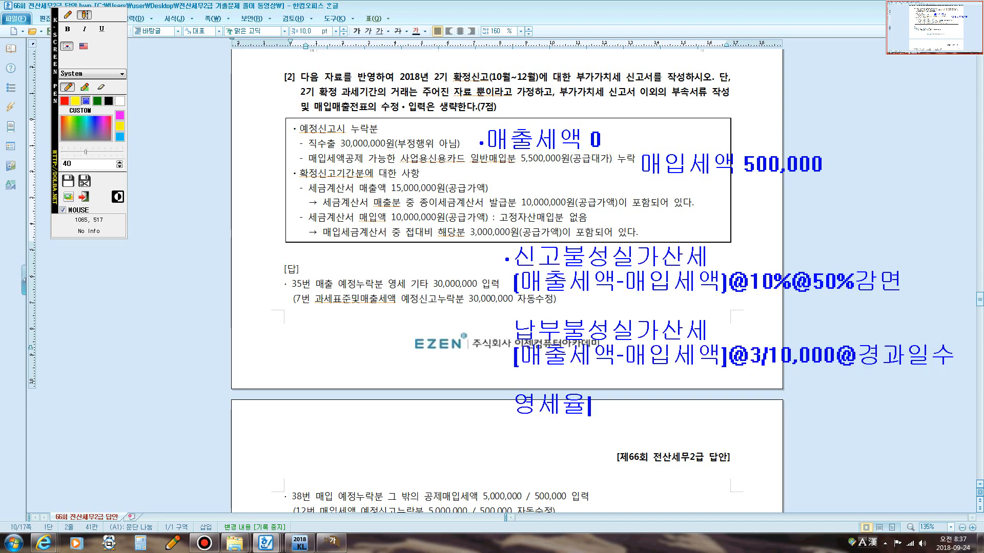
type("과세표준신고불")
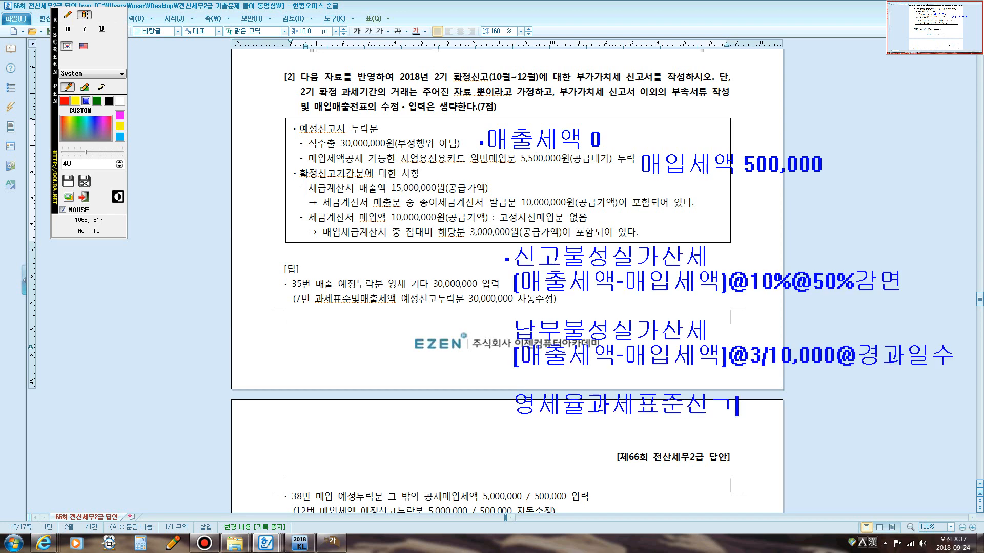
type("성실가산세")
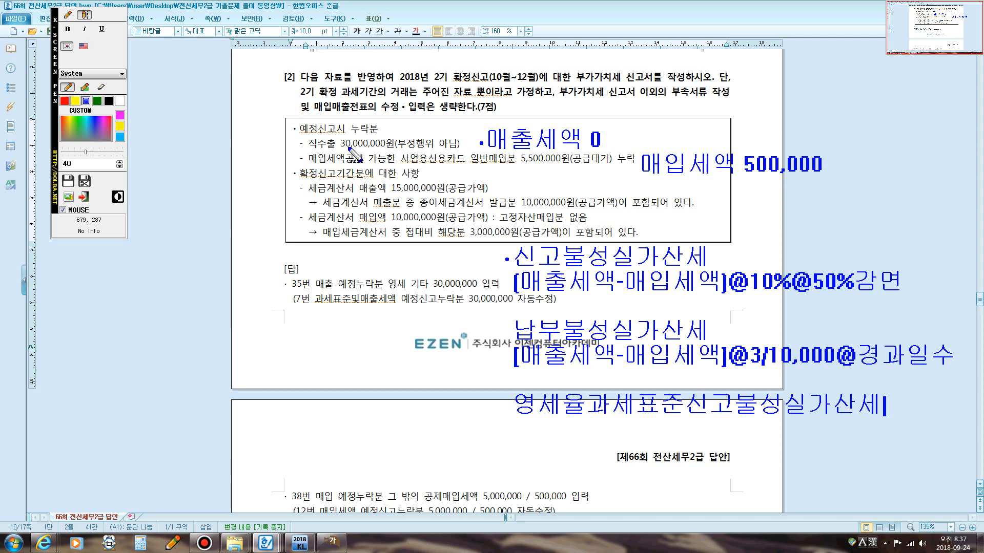
key("Return")
type("공급가액")
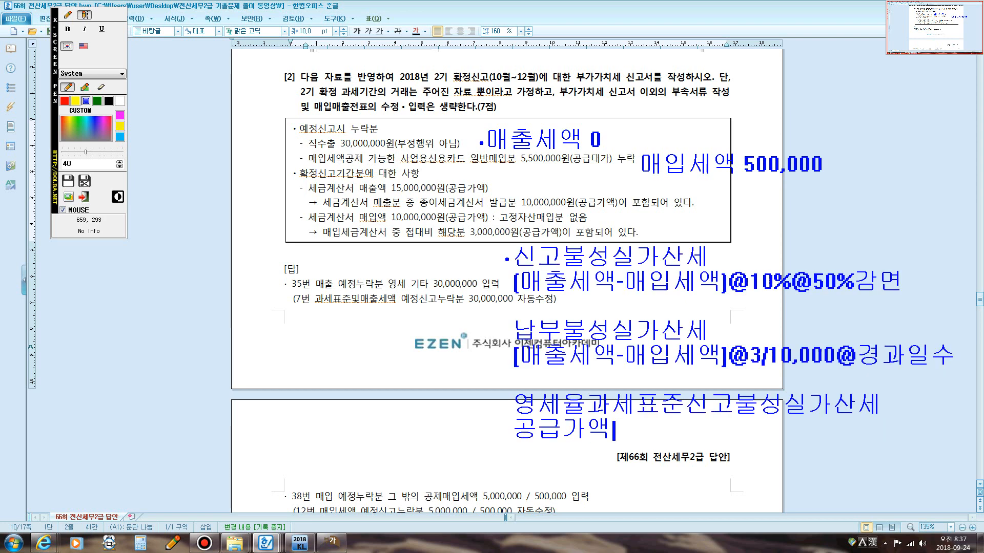
type("@0")
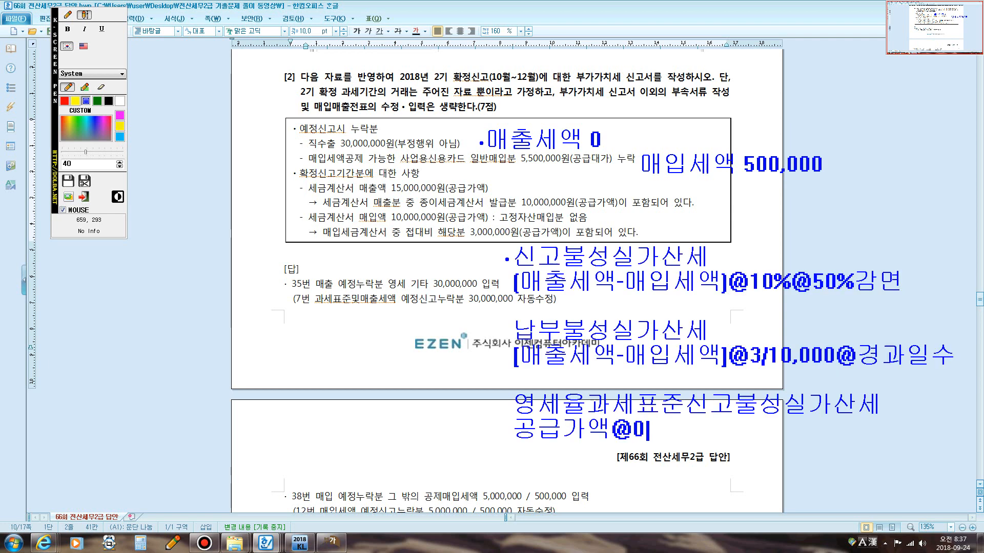
type(".5%")
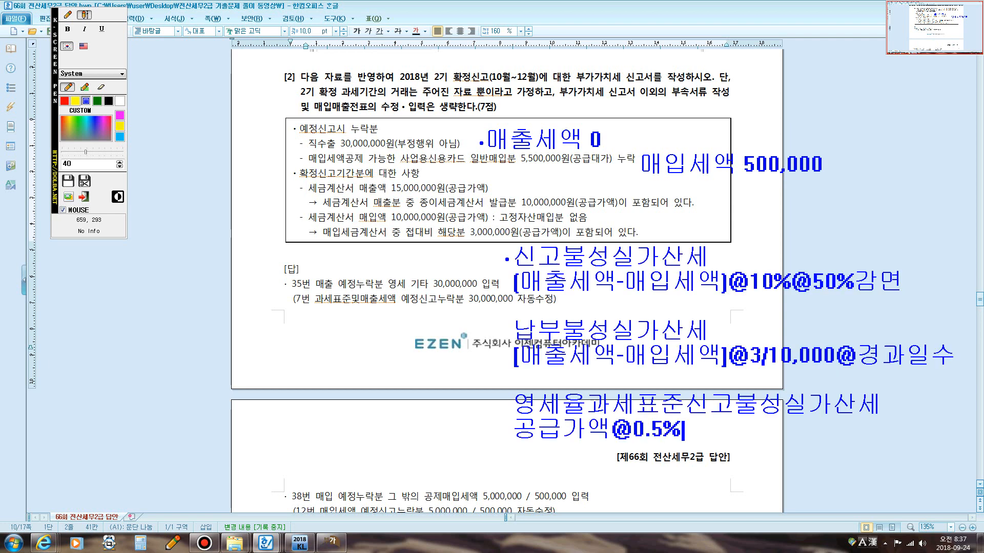
type("@50")
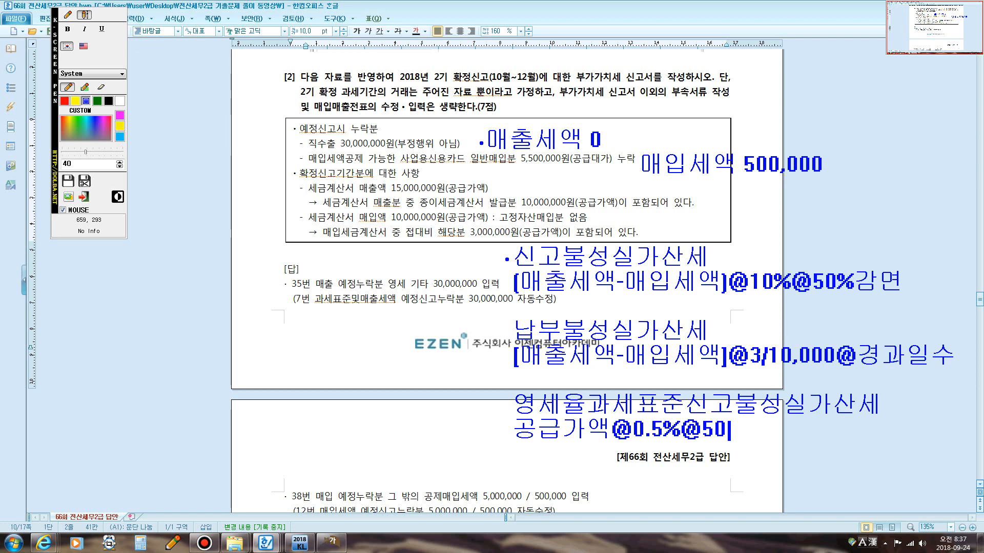
type("%ㄱ감면")
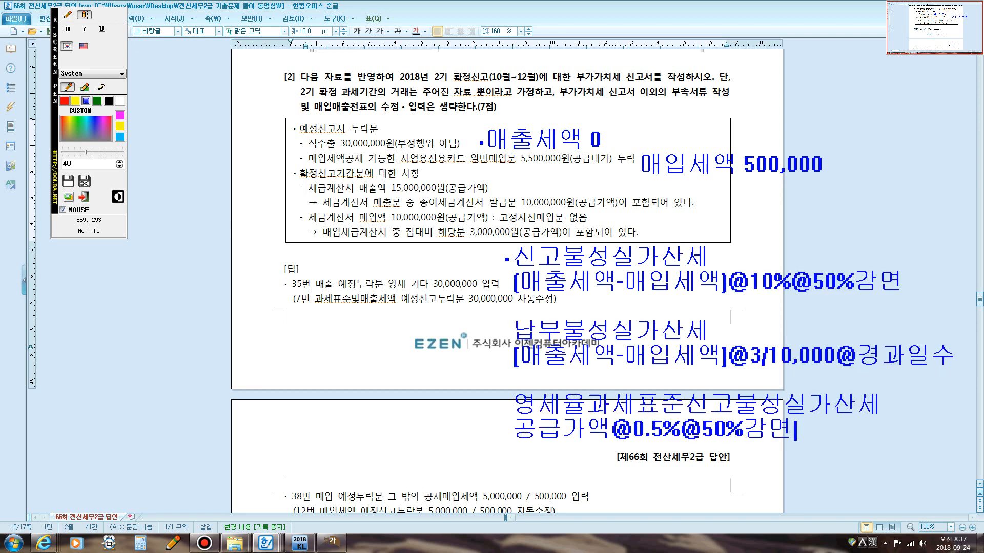
key("Return")
type("30,000,000")
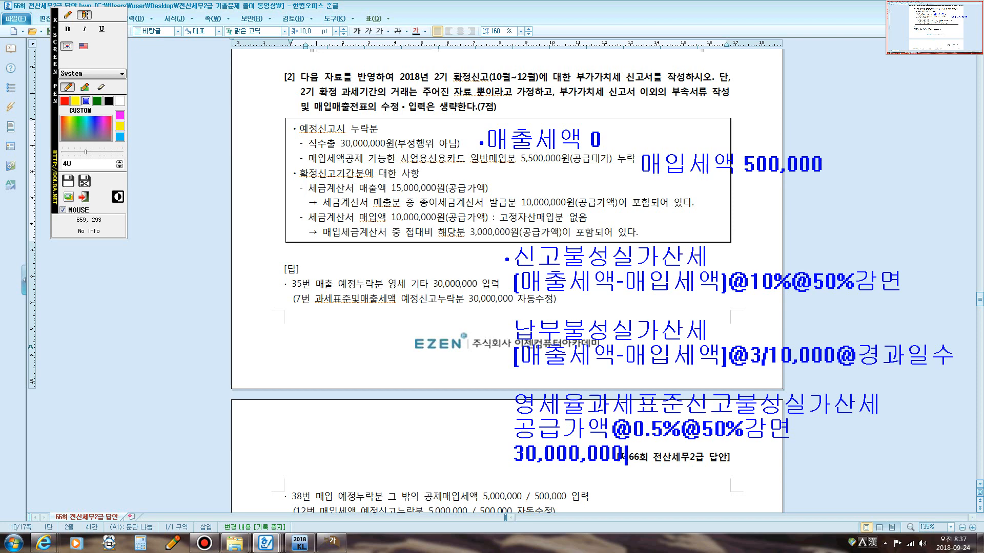
type("@0.5")
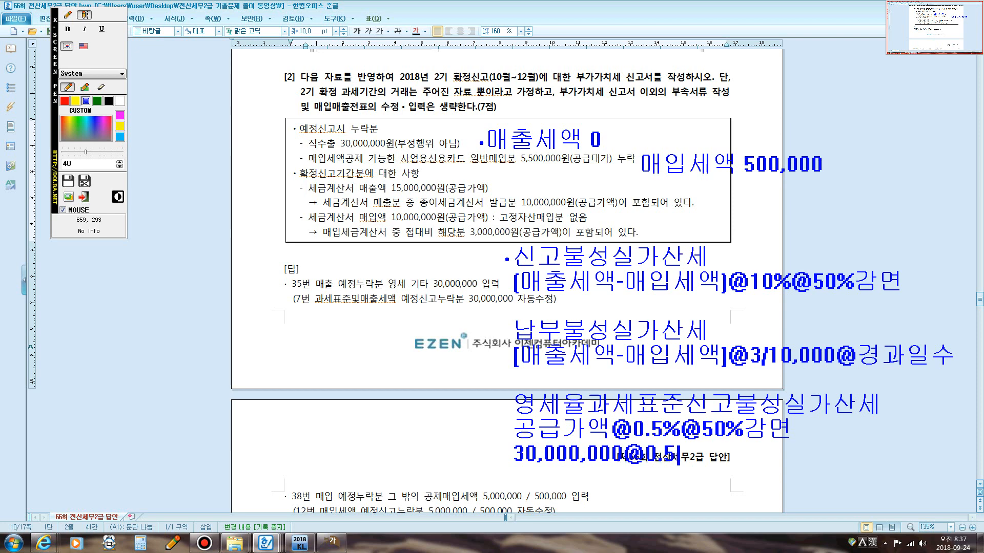
type("%@")
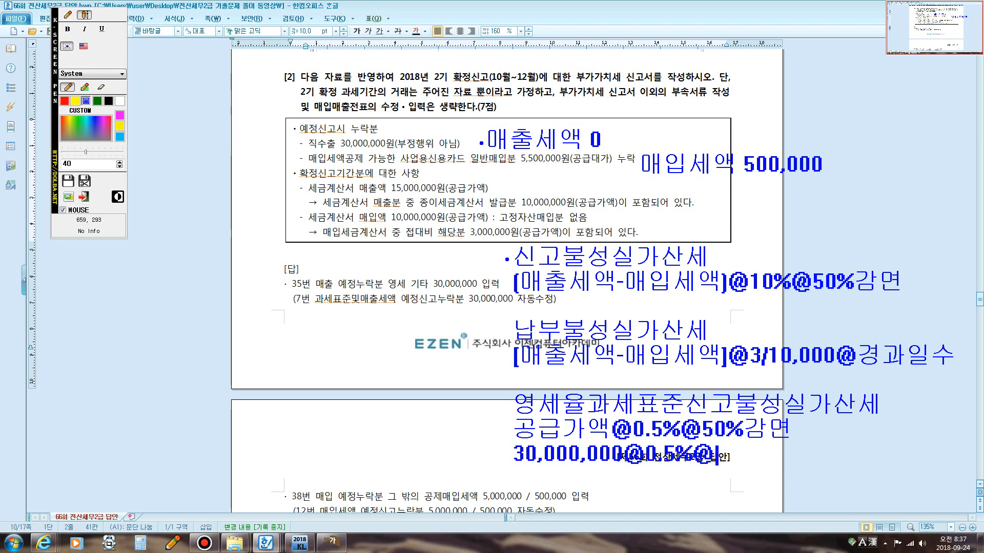
type("50%감년")
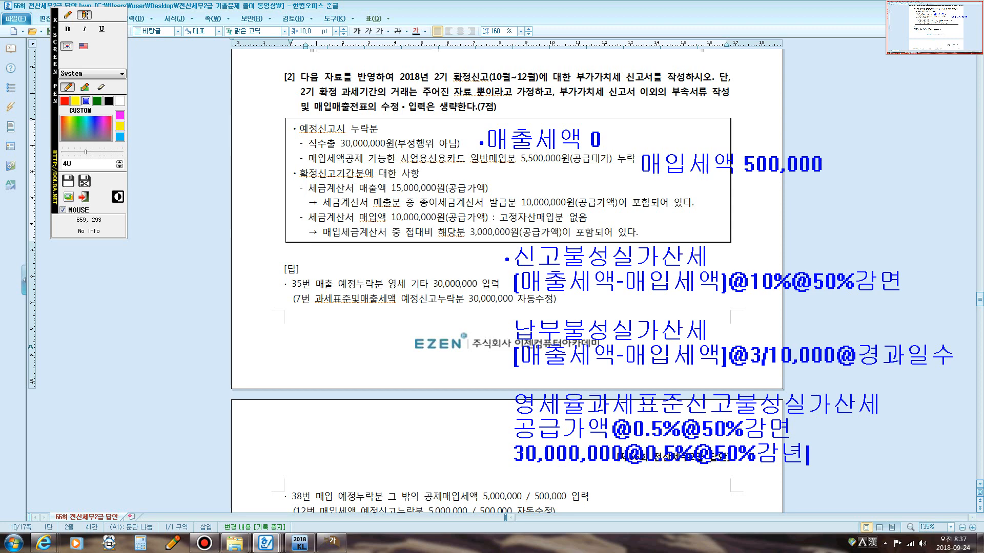
key("BackSpace")
key("BackSpace")
key("BackSpace")
type("ㅁ")
type("ㅕㄴ 75")
type(",000")
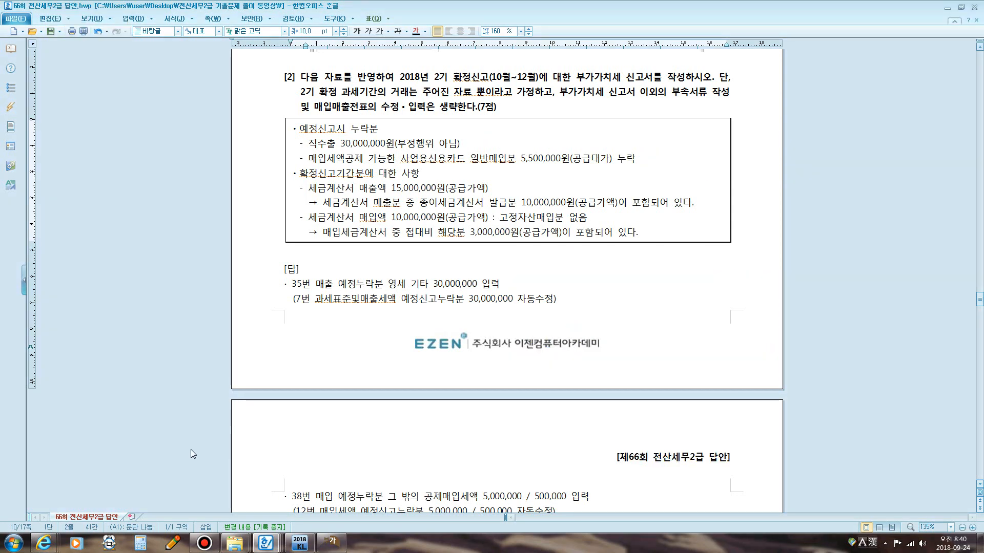
Switch to the KcLep VAT return and circle the 신고불성실 penalty rows on screen.
left_click(330, 542)
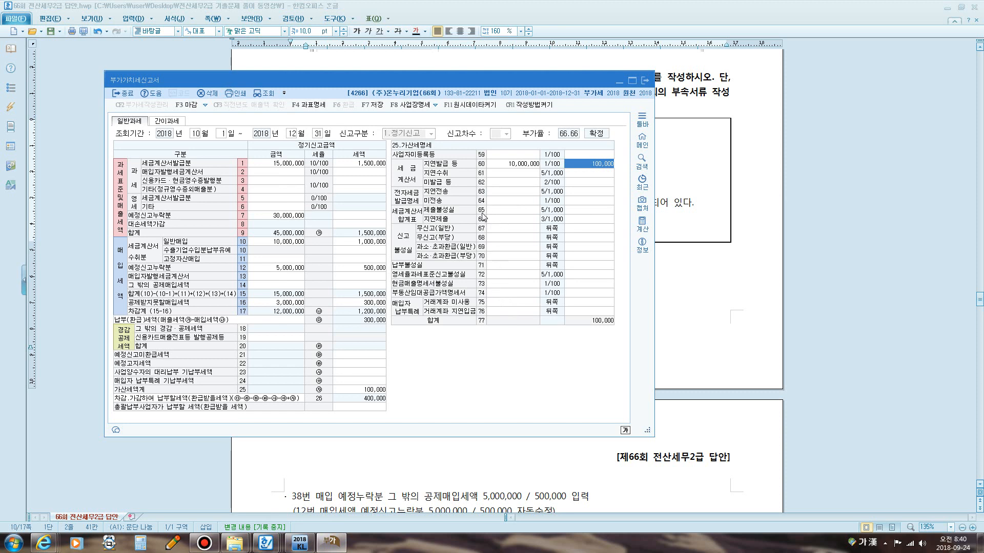
key("ctrl+F12")
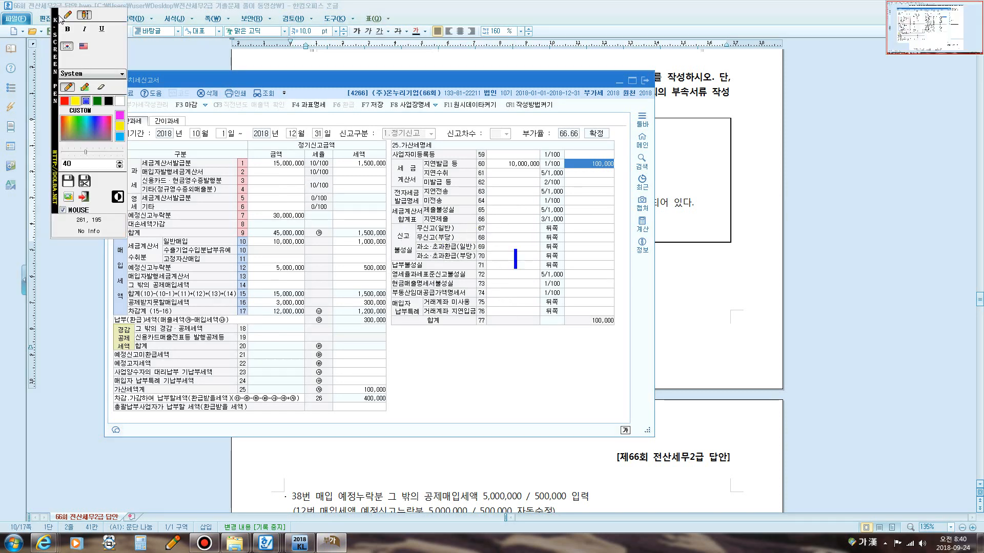
left_click(67, 15)
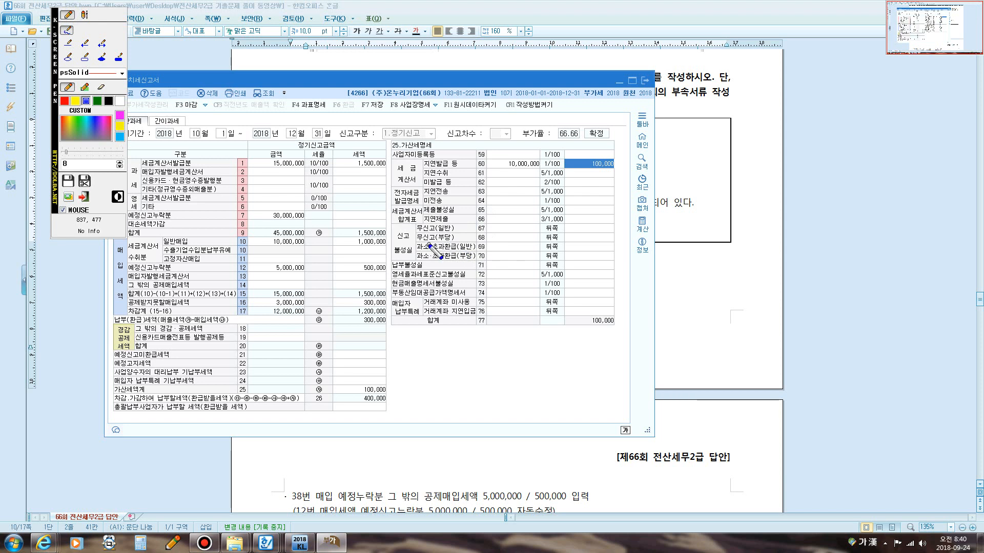
mouse_move(410, 262)
left_mouse_down()
mouse_move(387, 256)
mouse_move(405, 228)
mouse_move(405, 260)
left_mouse_up()
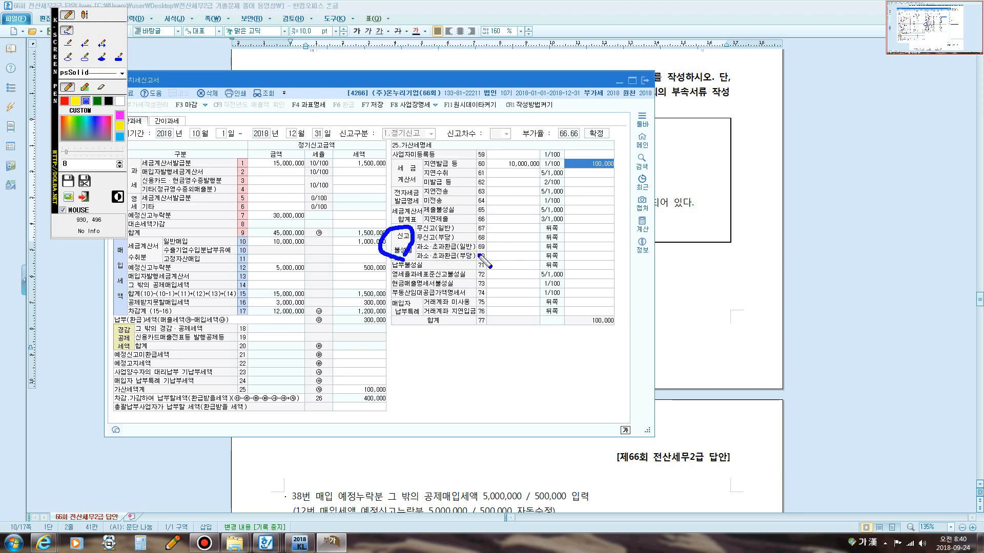
mouse_move(478, 254)
left_mouse_down()
mouse_move(485, 240)
mouse_move(486, 274)
left_mouse_up()
key("Escape")
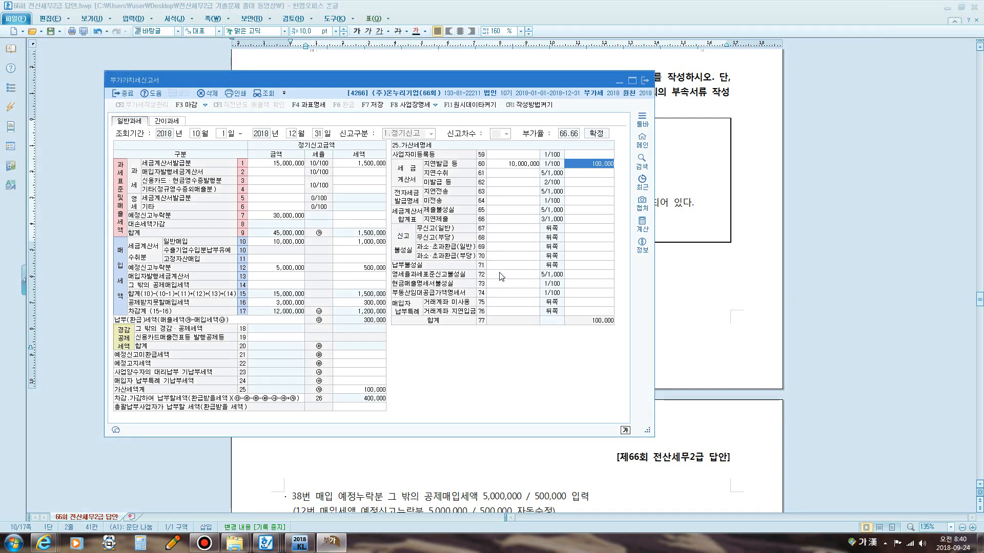
Enter the 영세율과세표준신고불성실 penalty tax of 75,000 on the 30,000,000 base in the penalty details.
left_click(500, 275)
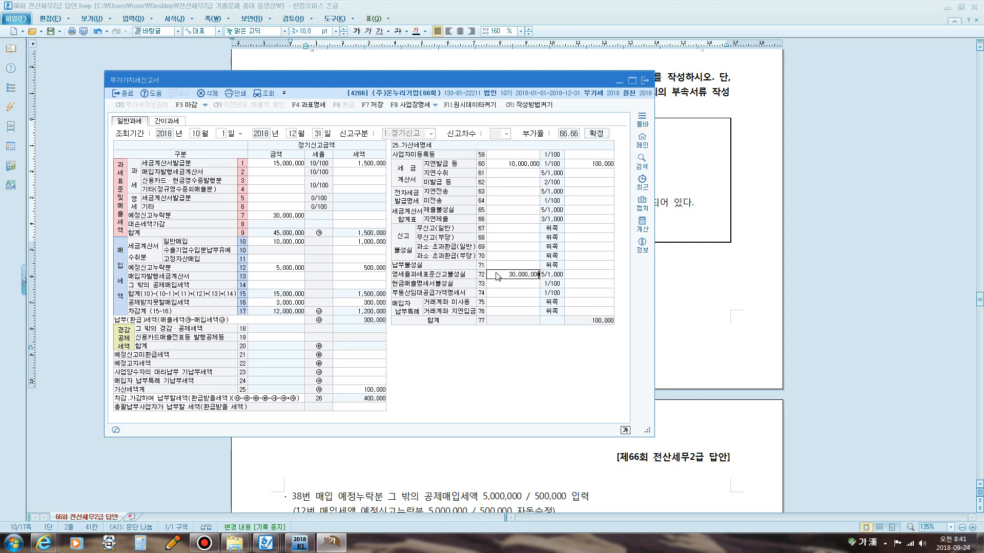
key("Return")
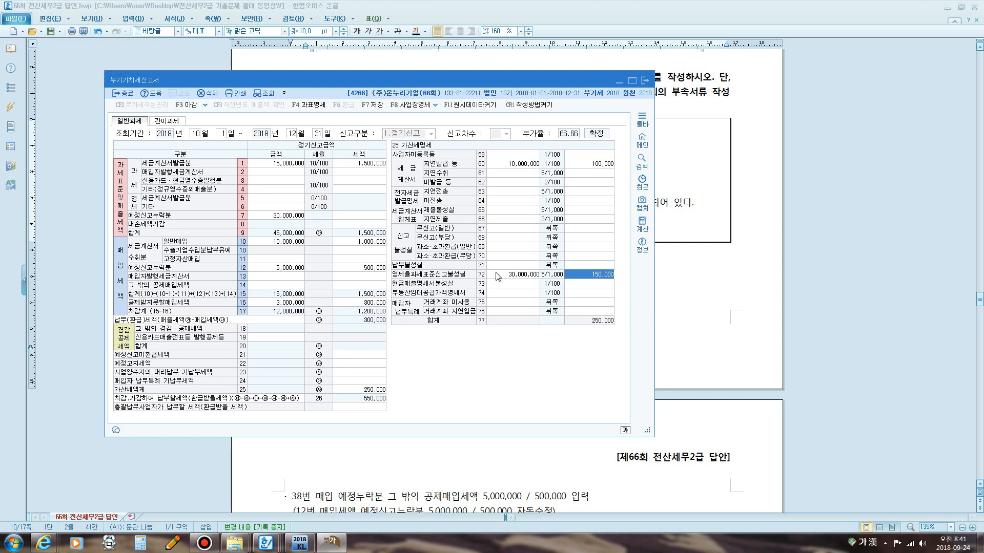
type("75,000")
key("Return")
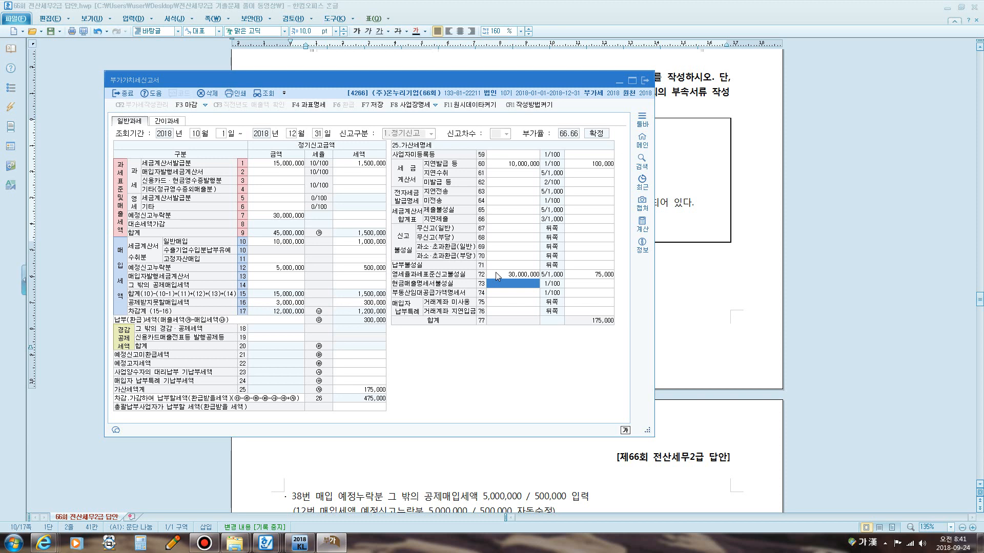
key("Return")
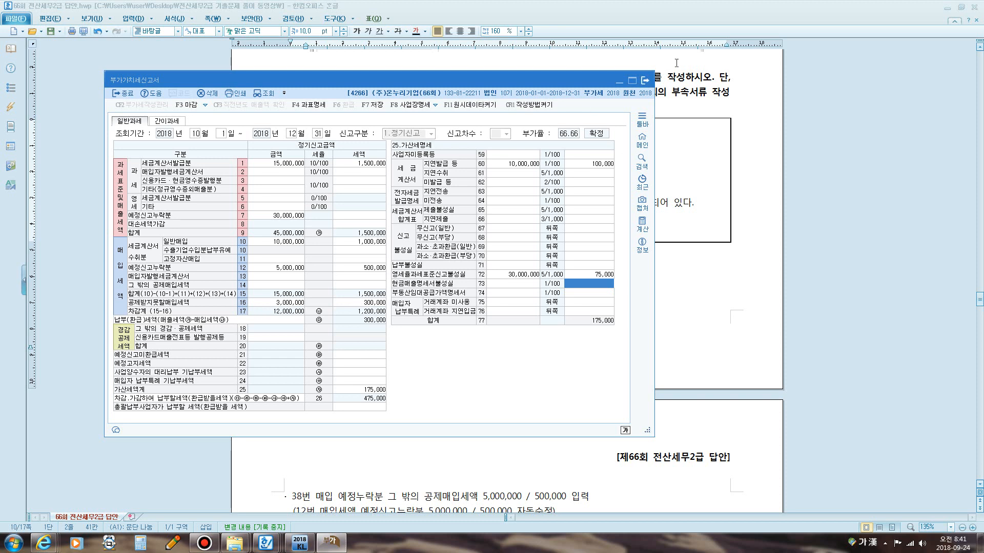
Save the VAT return and confirm.
left_click(645, 80)
left_click(426, 274)
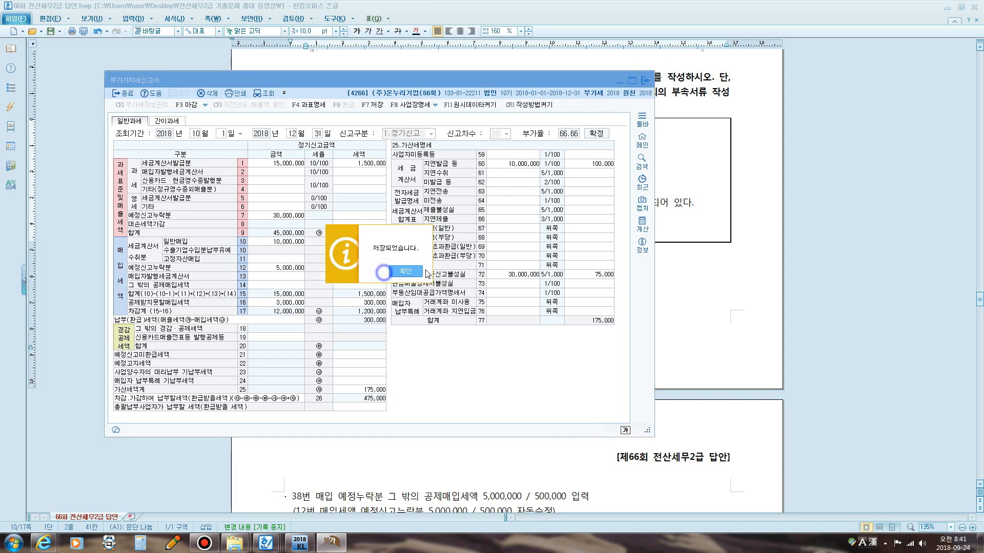
left_click(419, 272)
Scroll through the answer document to review the model answer's completed VAT return and next problem.
scroll(607, 205, "down", 3)
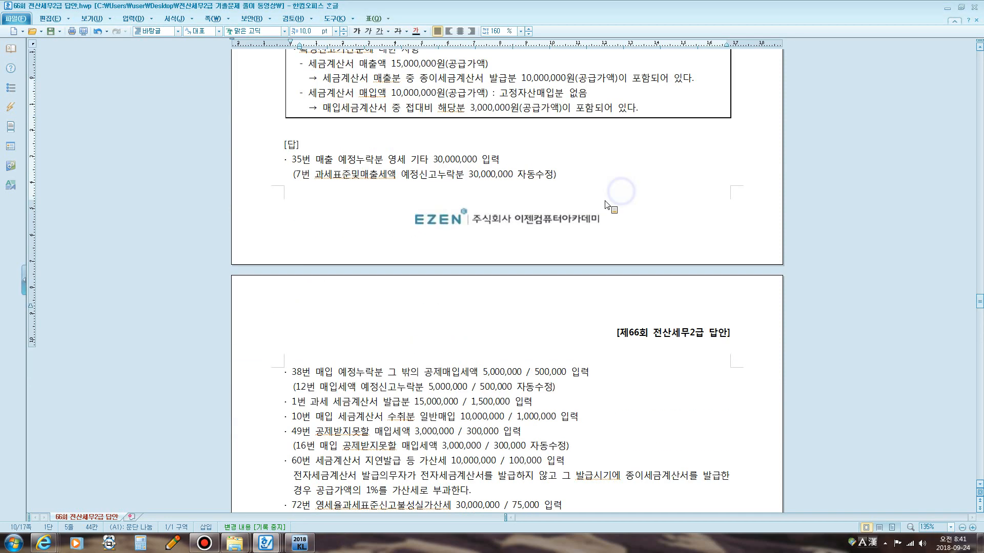
scroll(607, 205, "down", 20)
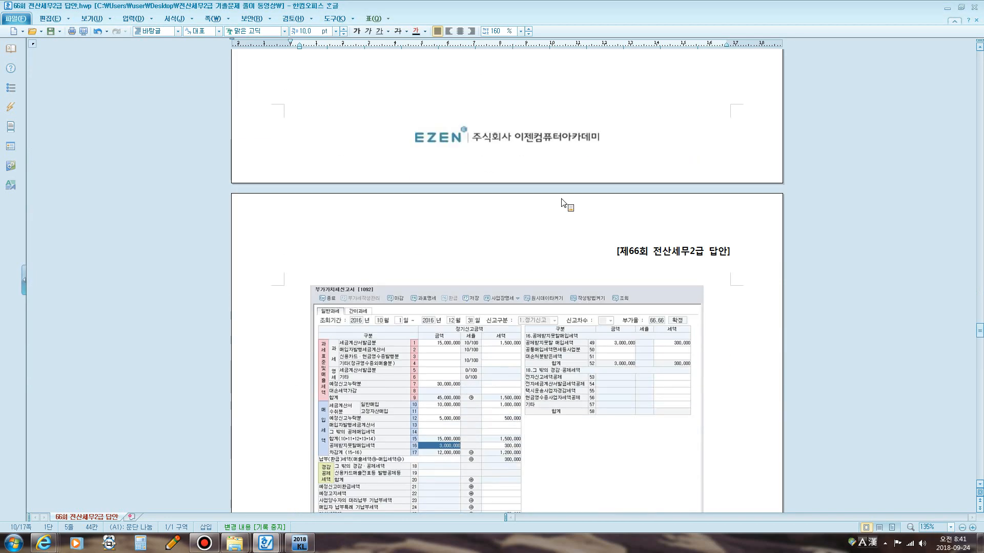
scroll(562, 202, "down", 12)
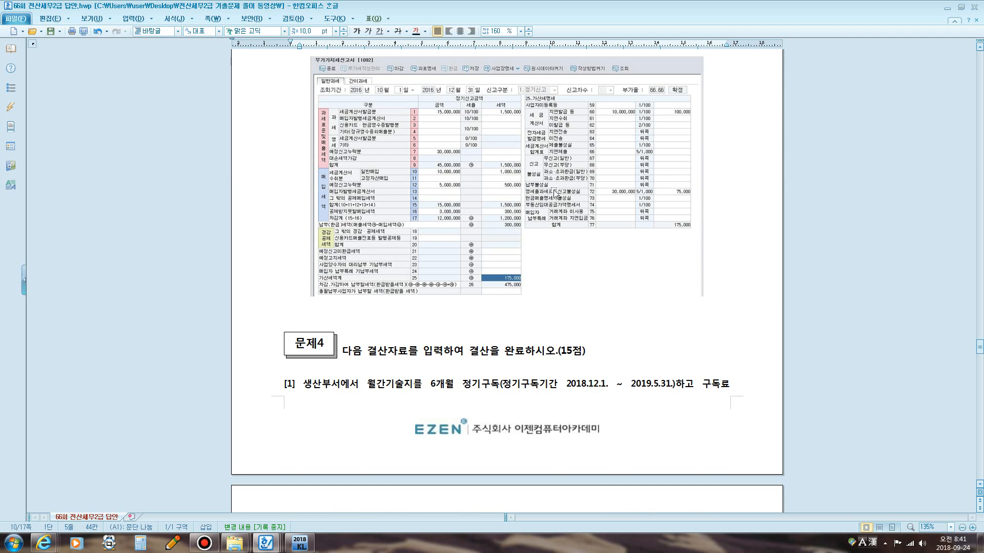
scroll(496, 211, "down", 7)
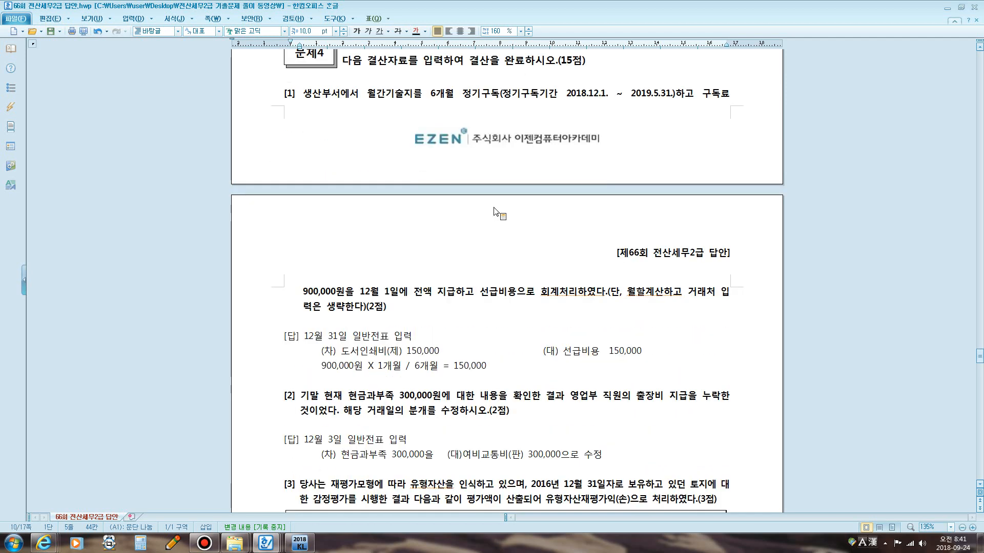
Read through the 문제4 model answers in the answer document, highlighting key phrases of each question.
left_click_drag(462, 94, 500, 214)
scroll(500, 214, "down", 3)
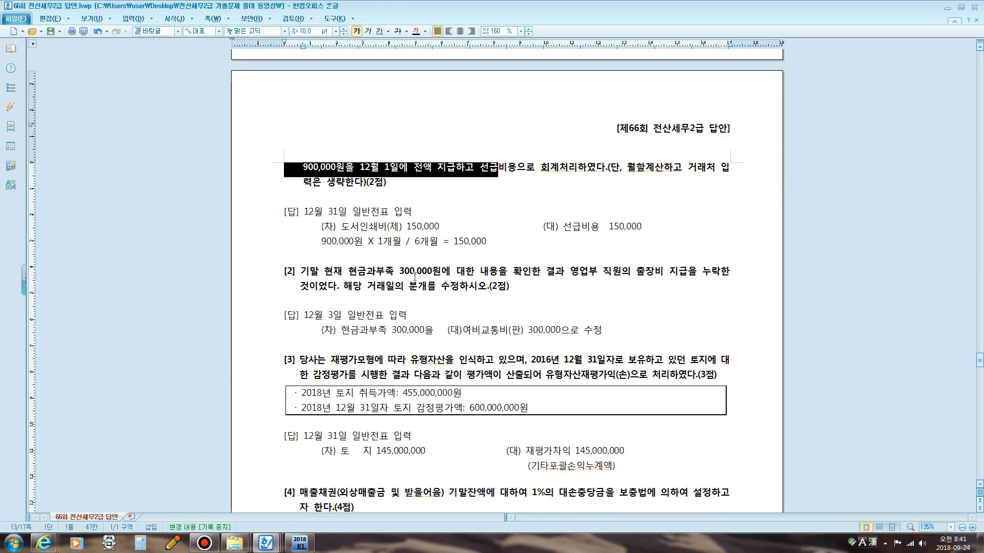
left_click_drag(363, 274, 426, 274)
scroll(405, 230, "down", 3)
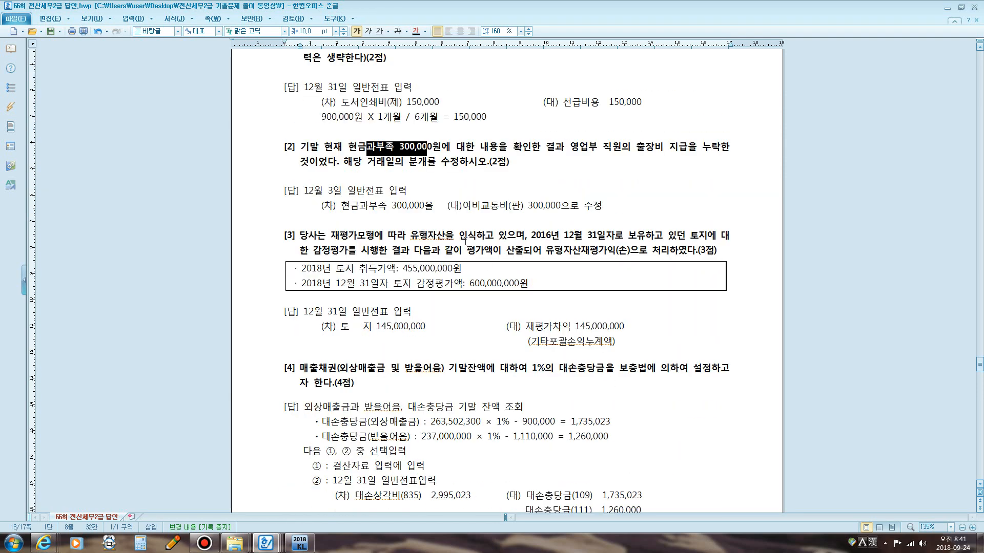
left_click_drag(385, 237, 673, 233)
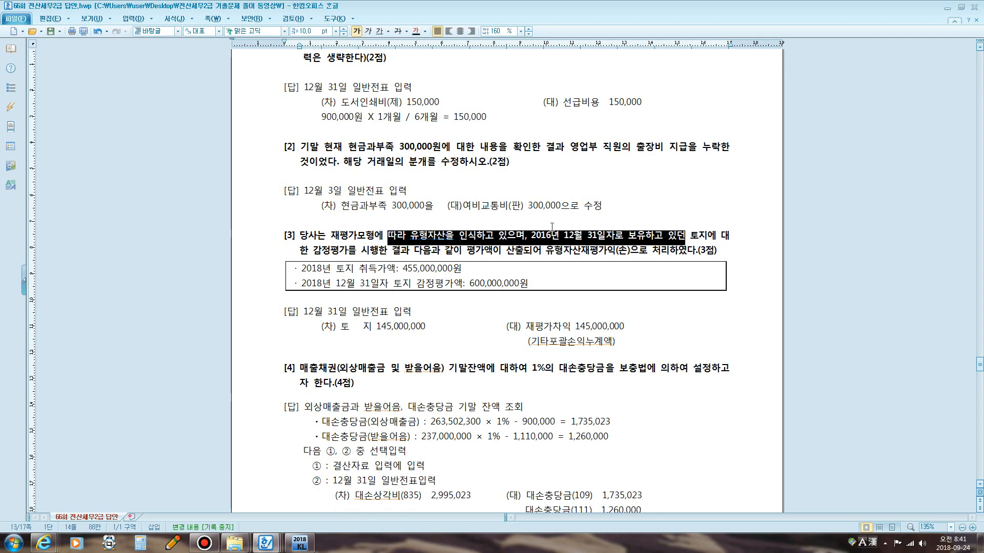
scroll(551, 226, "down", 4)
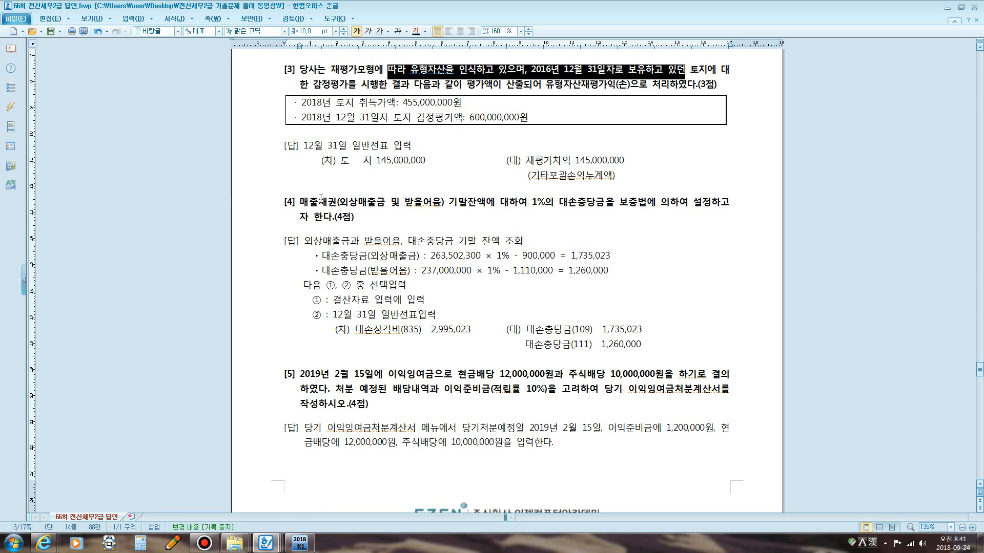
left_click_drag(321, 199, 646, 206)
scroll(654, 206, "down", 2)
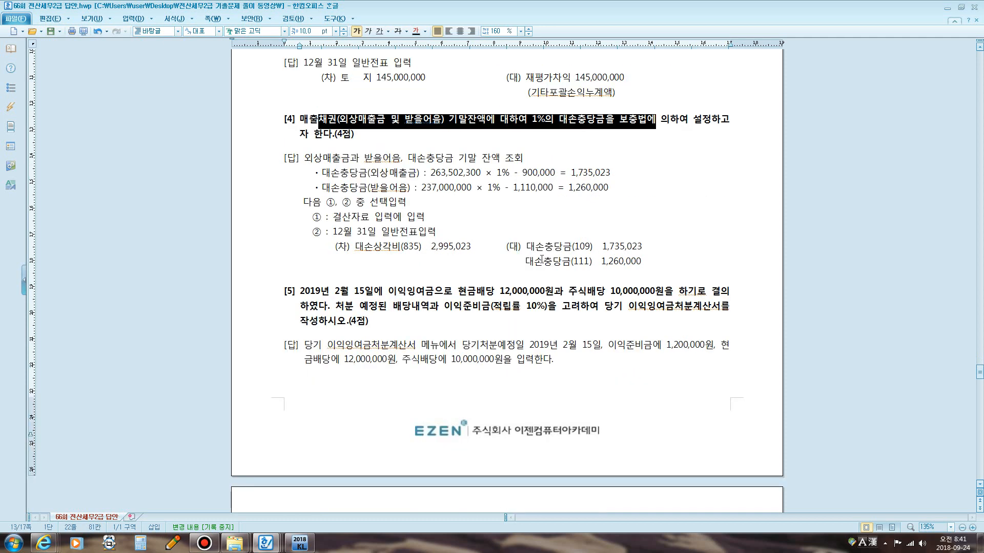
Tick the bad-debt allowance answer with the screen pen and close the pen.
key("F9")
left_click_drag(671, 246, 647, 280)
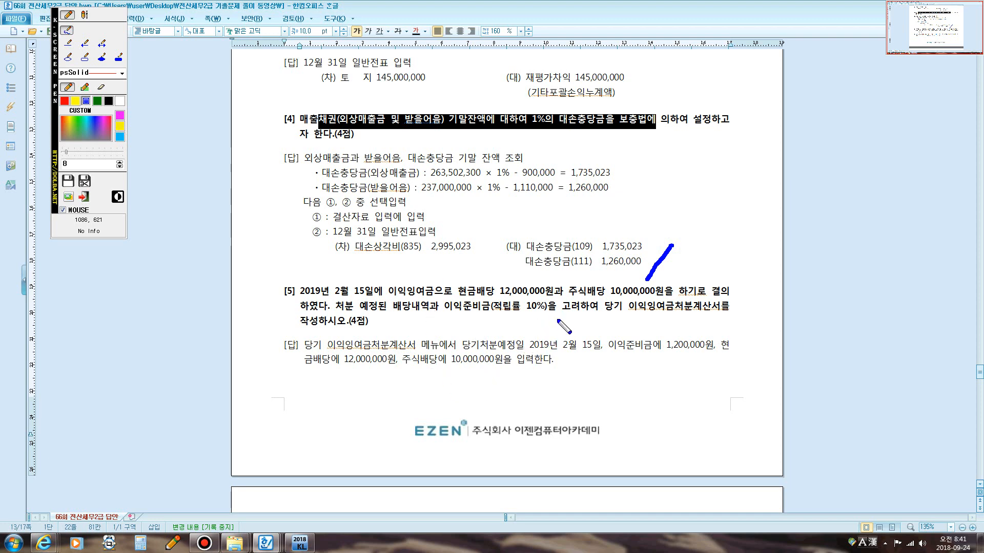
key("F9")
Above 문제4, write the screen-pen notes 수동결산: 1,2,3, 자동결산: 4번 and 전표추가.
scroll(525, 364, "up", 3)
scroll(525, 364, "up", 7)
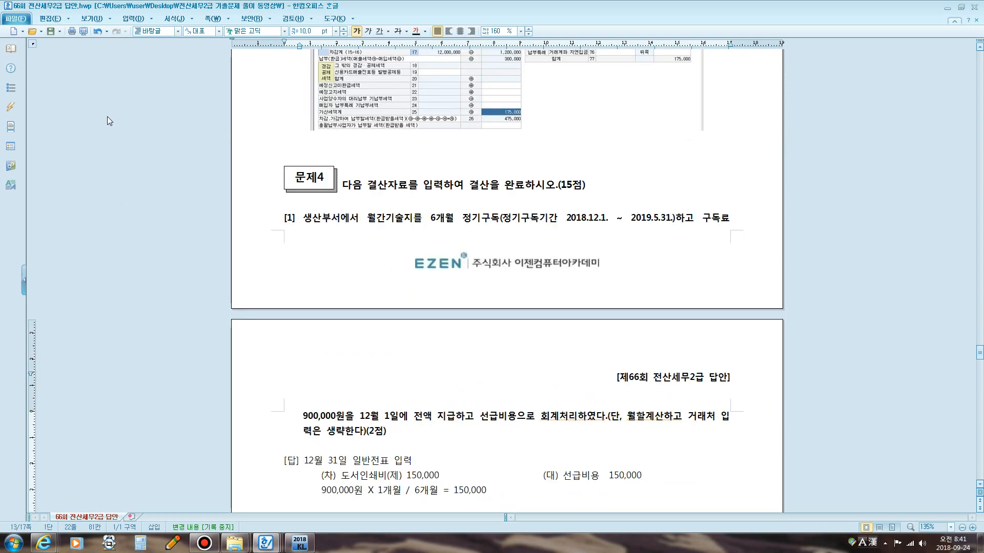
key("F9")
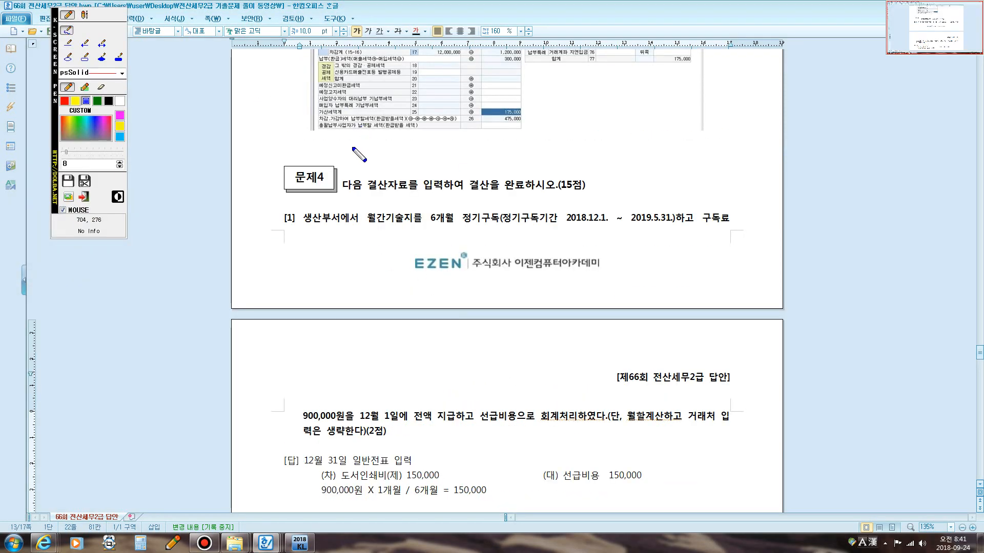
left_click(85, 15)
left_click(412, 153)
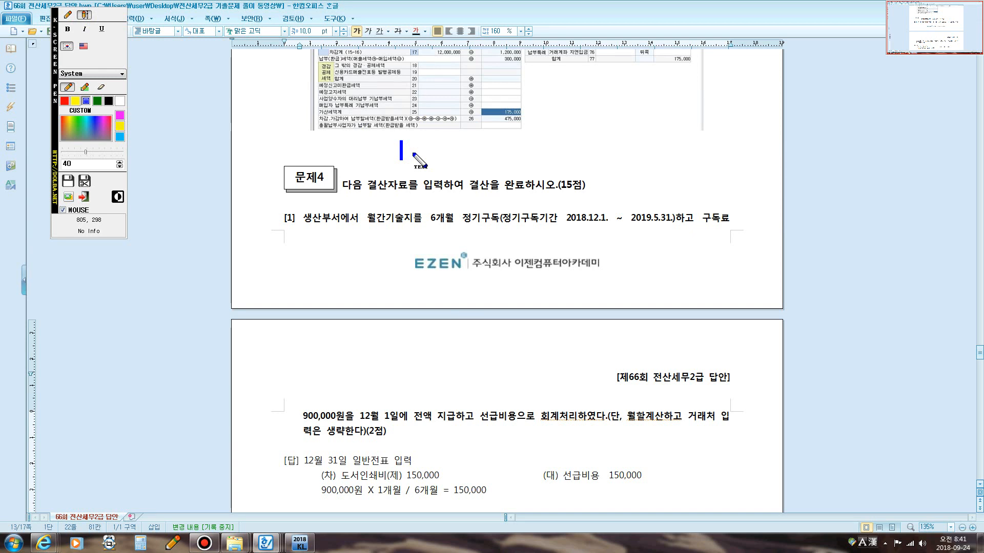
type("수동결산")
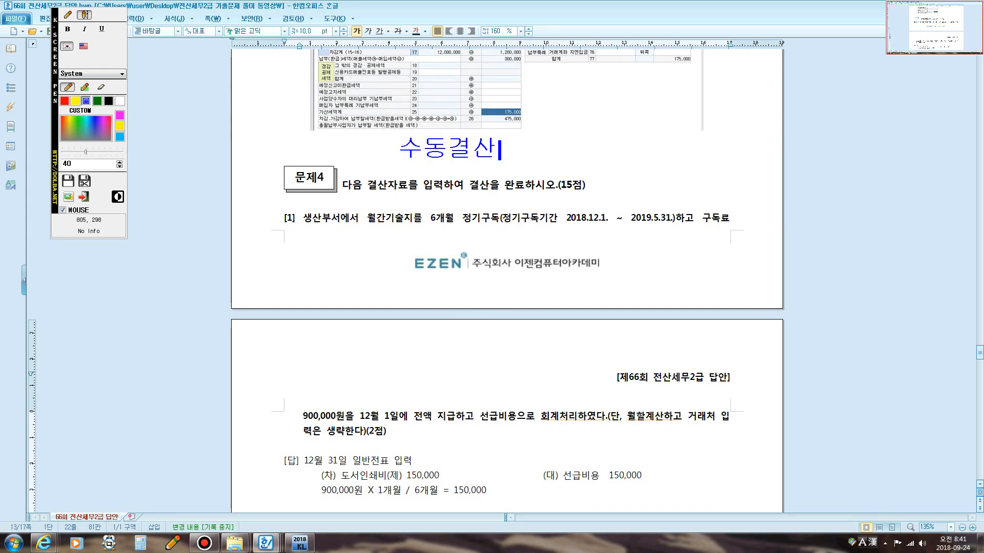
type(": 1,2,3자동결사")
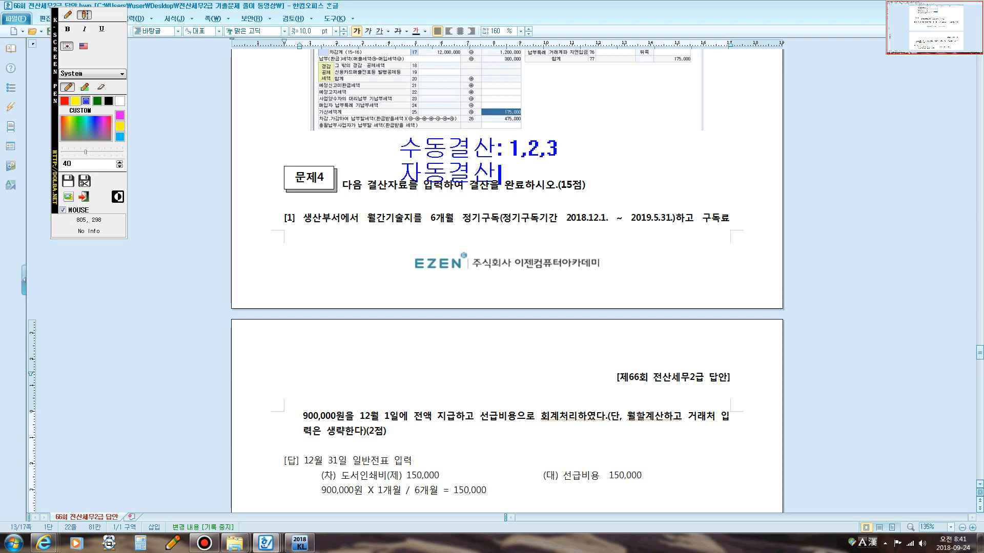
type(": ")
type("전표추가")
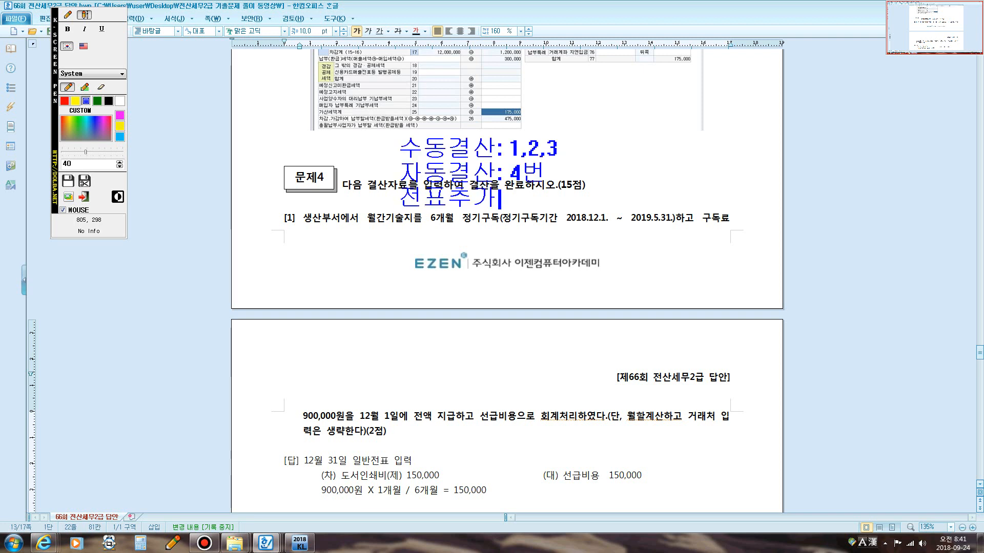
Add the note 이익잉여금처분계산서 작성 below them and close the screen pen.
key("Return")
type("이익이여금처분계")
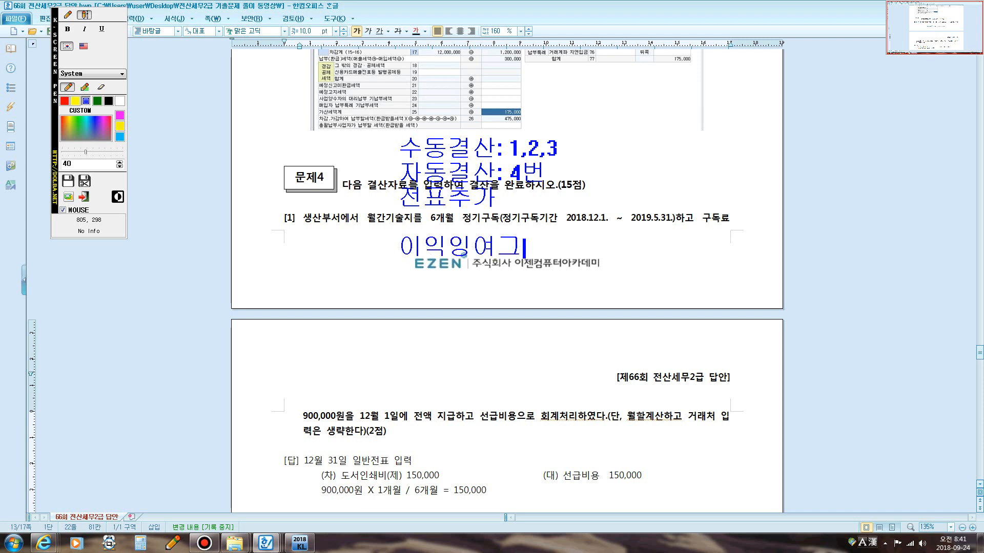
type("산서 작성")
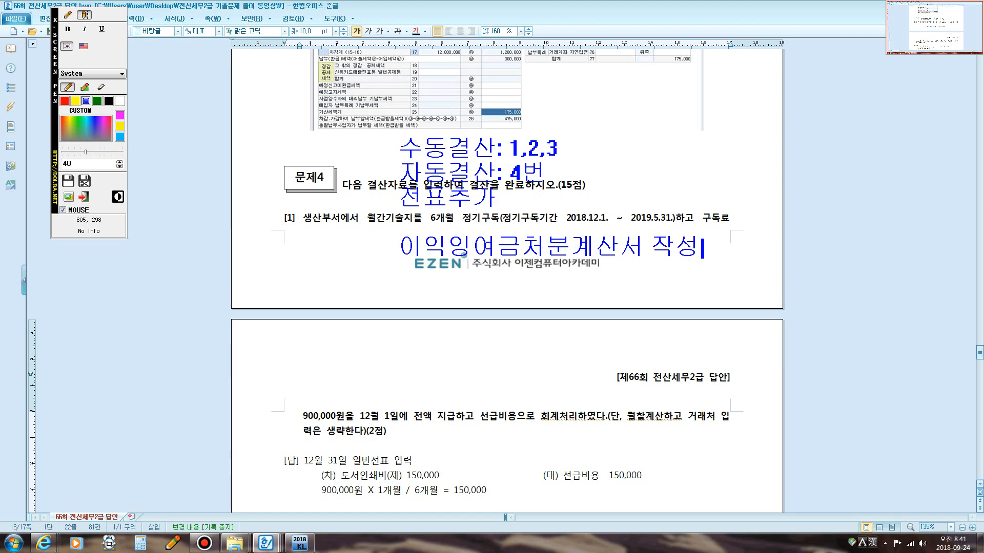
key("Escape")
Open 일반전표입력 in KcLep and set the entry date to December 31.
scroll(529, 201, "down", 3)
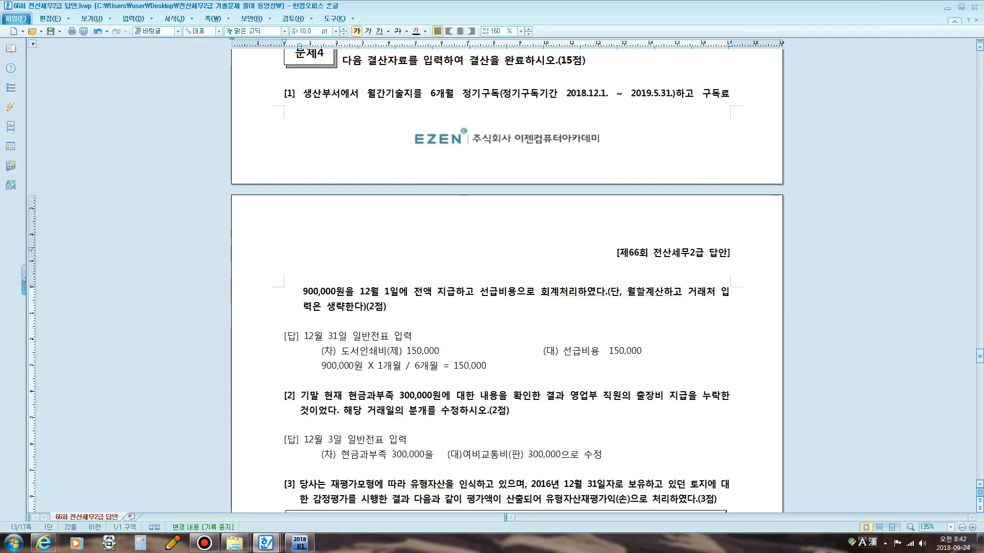
left_click(301, 543)
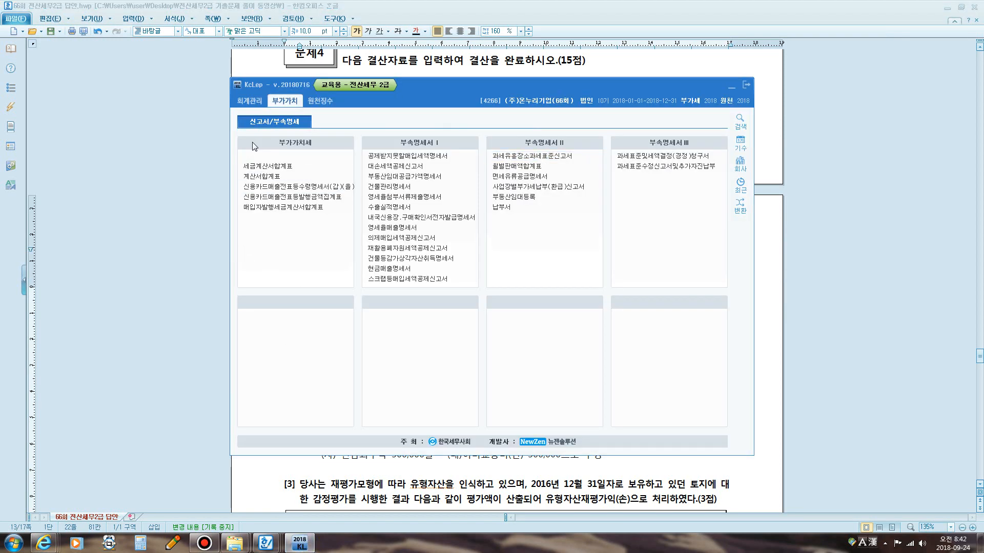
left_click(249, 100)
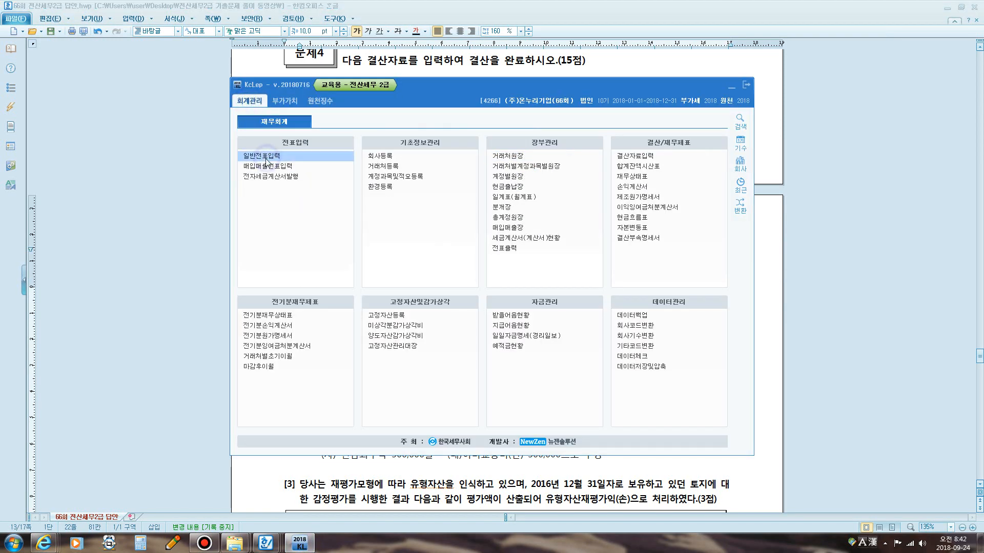
left_click(267, 160)
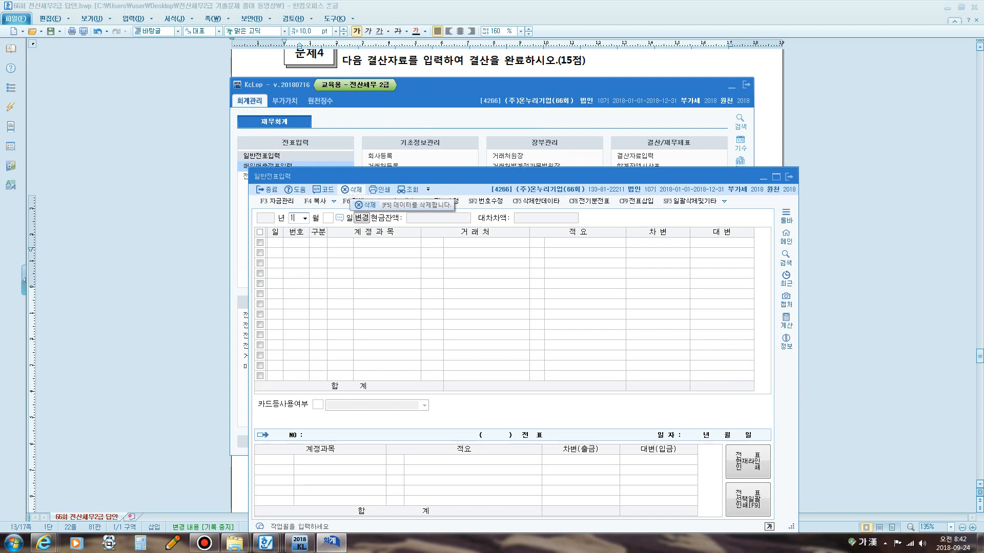
type("31")
key("Return")
left_click(205, 543)
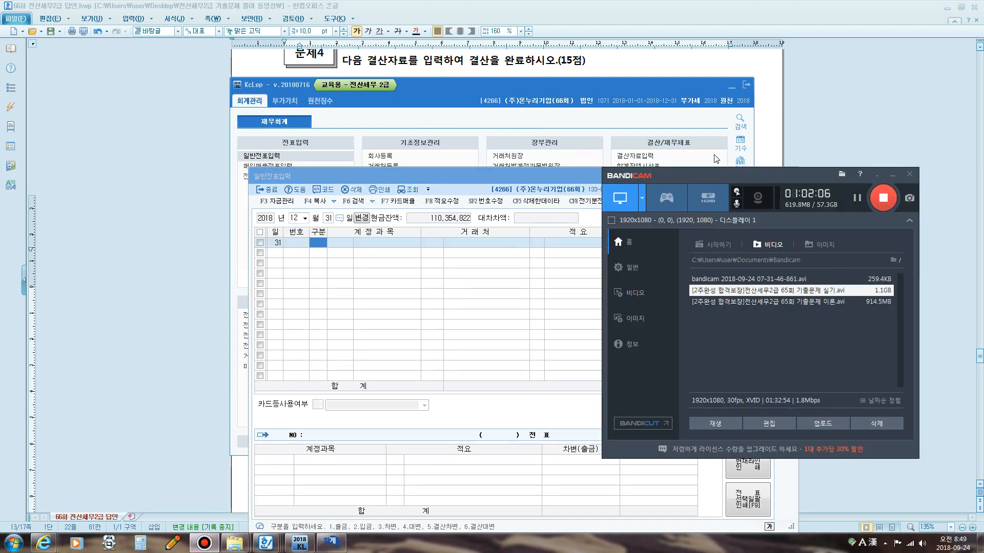
left_click(619, 70)
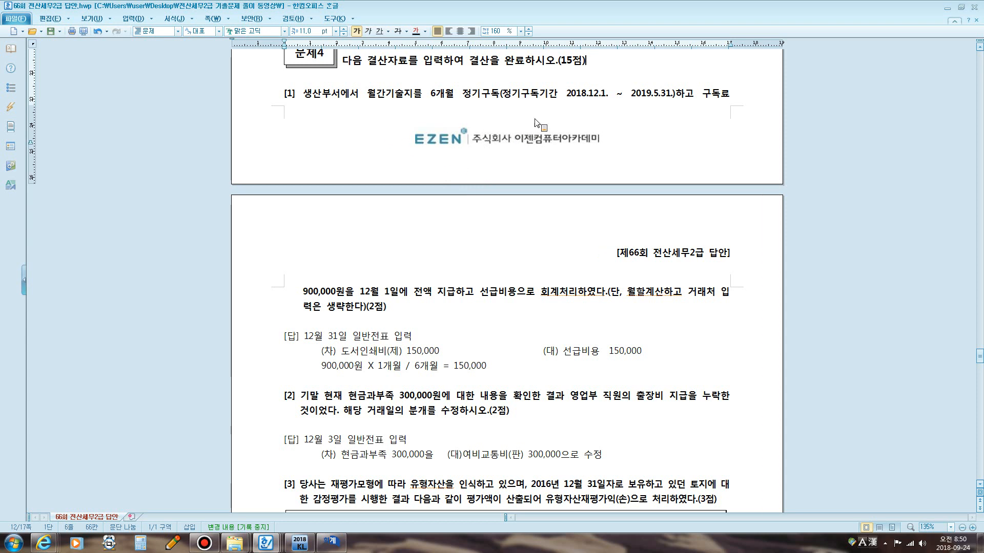
Circle the subscription dates 12.1 and 5.31 and draw a 2018–2019 timeline with the screen pen.
key("F12")
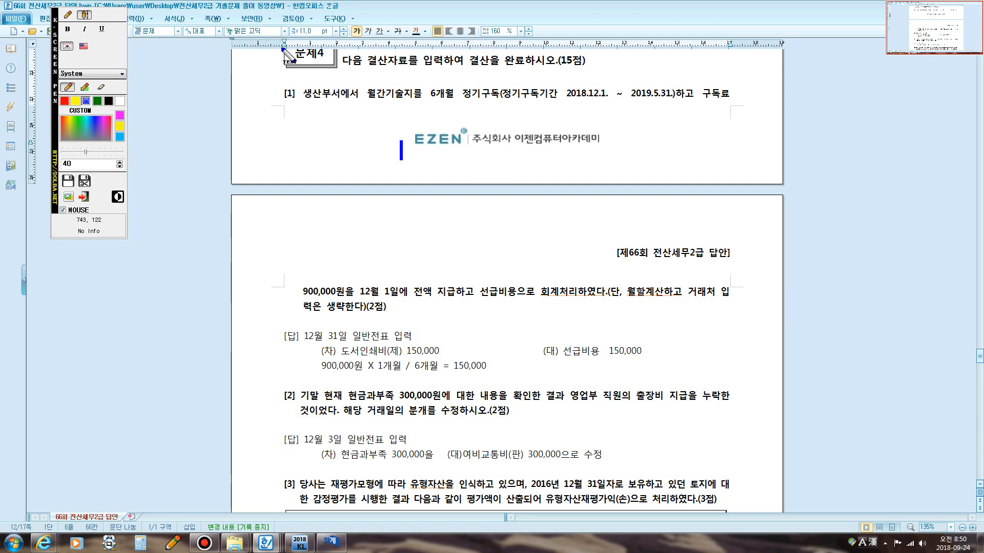
left_click(69, 17)
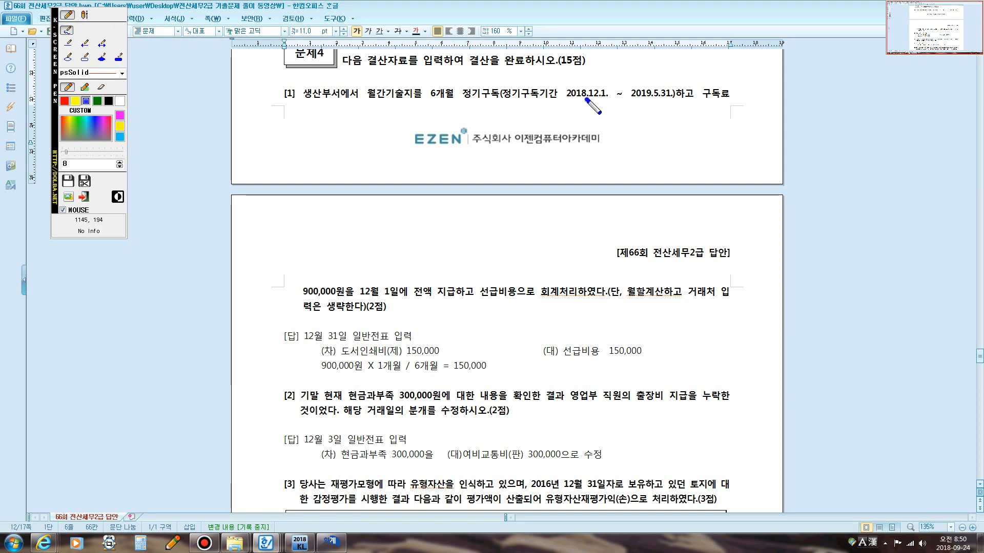
mouse_move(586, 100)
left_mouse_down()
mouse_move(603, 102)
mouse_move(611, 91)
mouse_move(584, 88)
mouse_move(609, 101)
mouse_move(675, 101)
left_mouse_up()
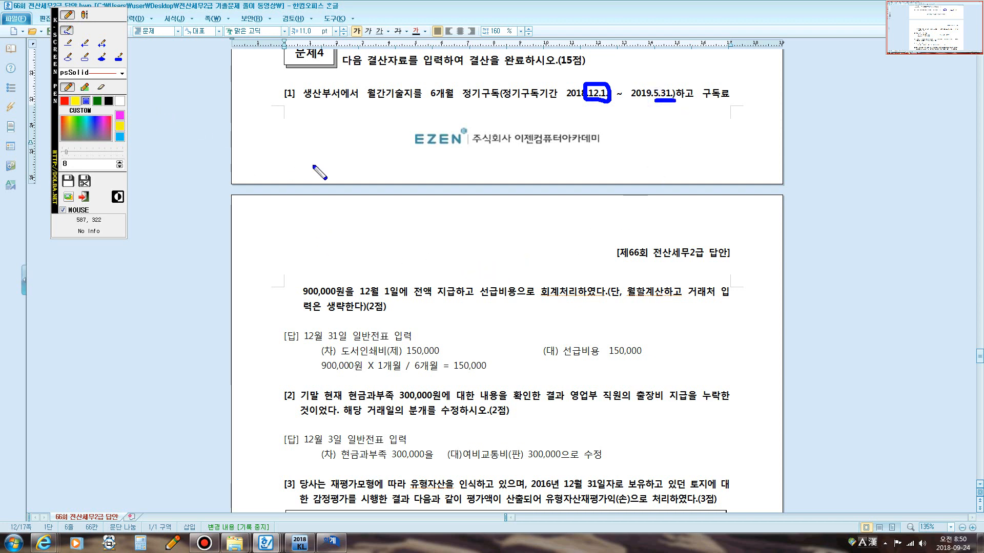
mouse_move(346, 150)
left_mouse_down()
mouse_move(346, 179)
mouse_move(727, 160)
mouse_move(727, 193)
left_mouse_up()
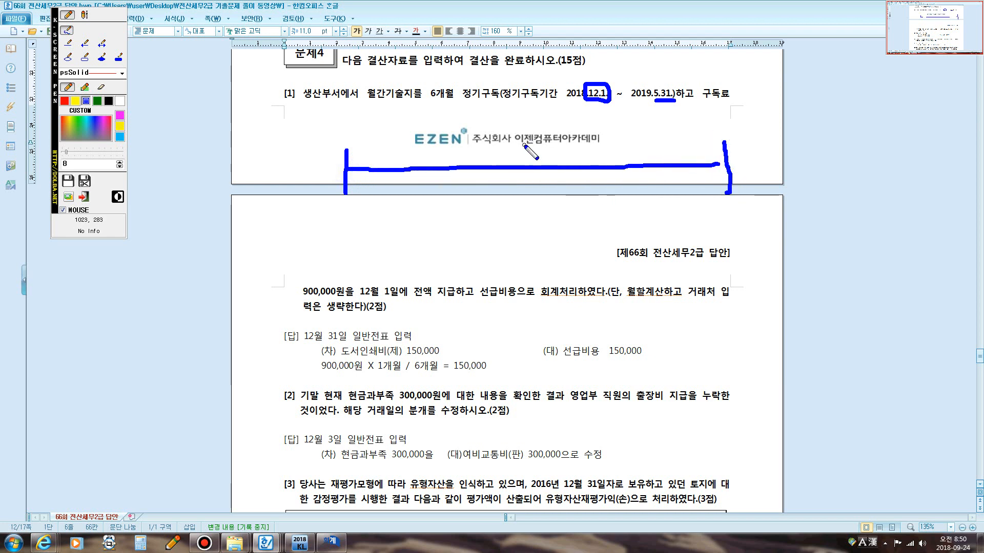
left_click_drag(524, 145, 534, 203)
mouse_move(404, 130)
left_mouse_down()
mouse_move(404, 152)
mouse_move(429, 134)
mouse_move(426, 147)
left_mouse_up()
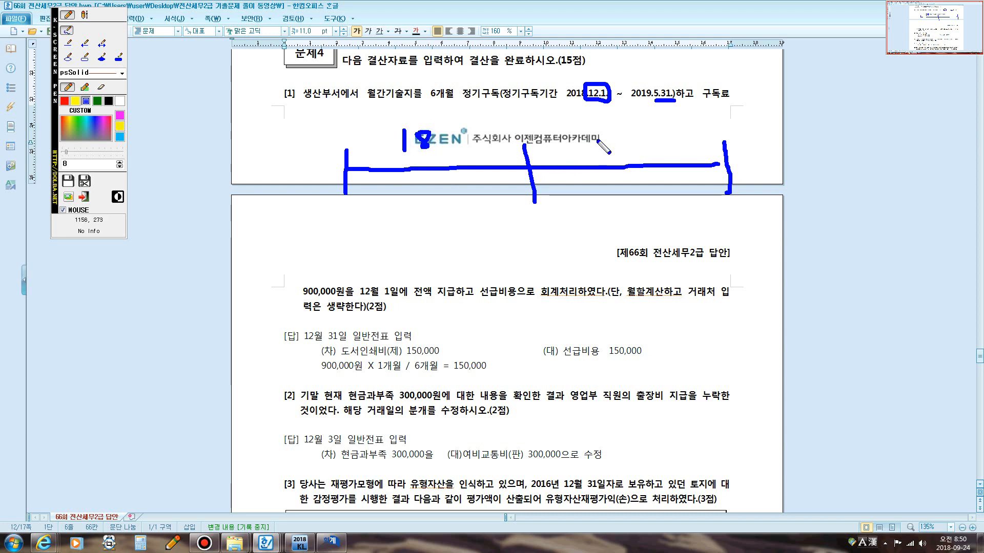
left_click_drag(609, 135, 625, 150)
left_click(619, 137)
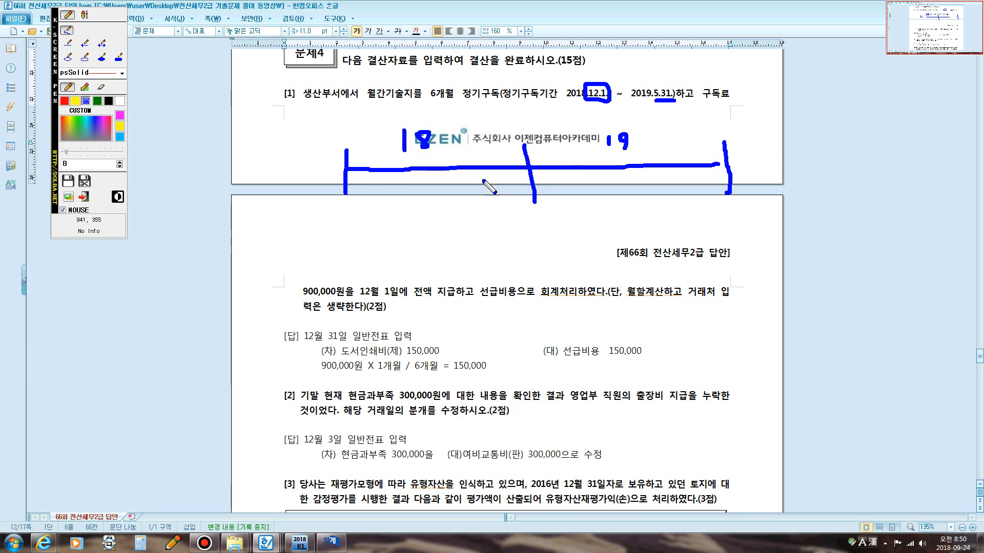
Label the timeline with 12/1 and 5/31 and bracket the subscription period between them.
mouse_move(481, 156)
left_mouse_down()
mouse_move(462, 194)
mouse_move(493, 206)
left_mouse_up()
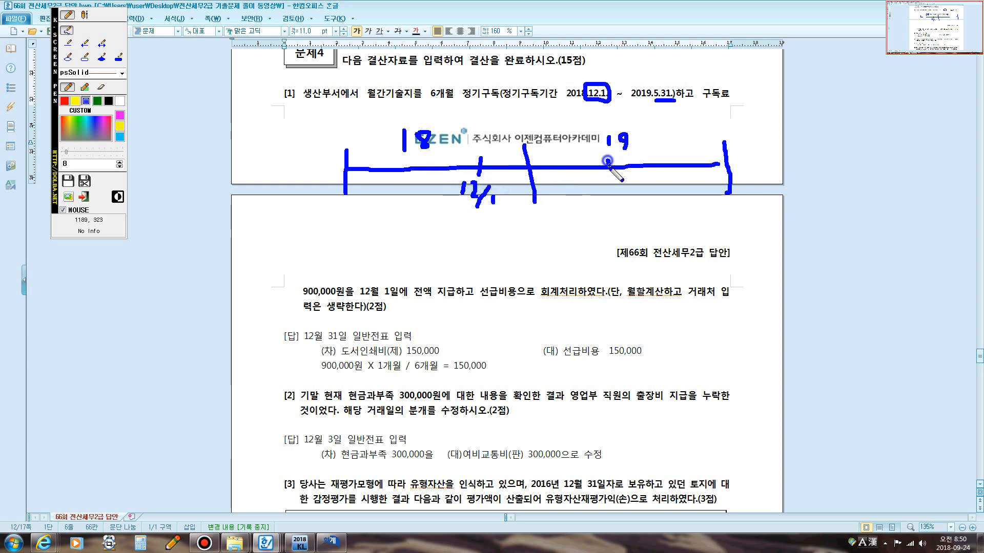
mouse_move(608, 161)
left_mouse_down()
mouse_move(594, 193)
mouse_move(621, 192)
mouse_move(615, 206)
mouse_move(629, 205)
left_mouse_up()
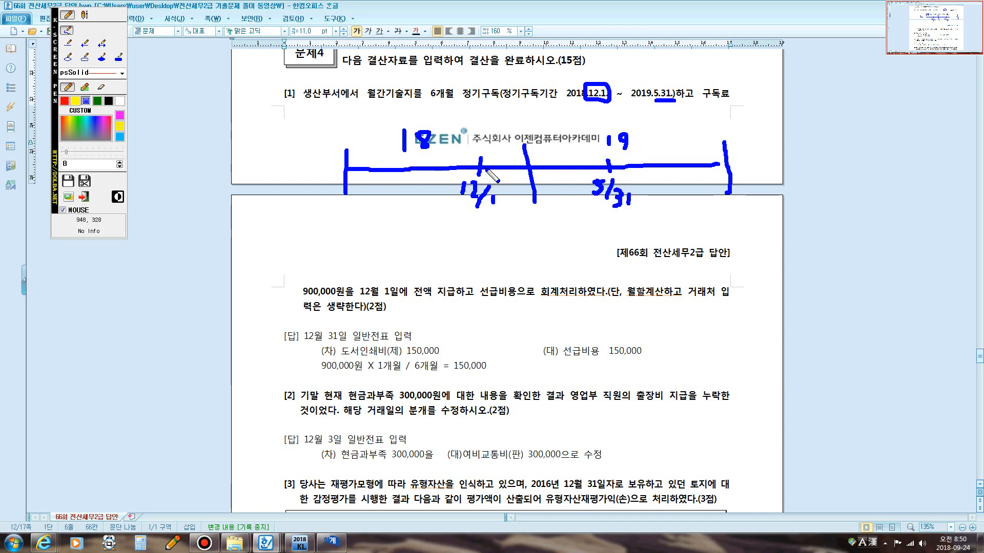
mouse_move(479, 160)
left_mouse_down()
mouse_move(479, 132)
mouse_move(596, 133)
mouse_move(608, 155)
left_mouse_up()
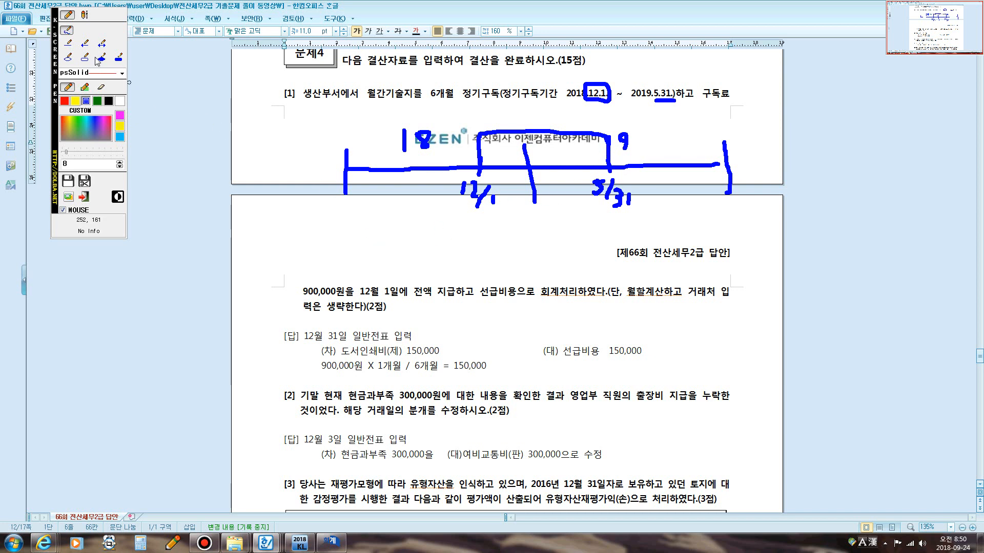
In red, draw the year-end cut lines and hatch the December 2018 portion of the period.
left_click(64, 102)
left_click_drag(345, 60, 348, 342)
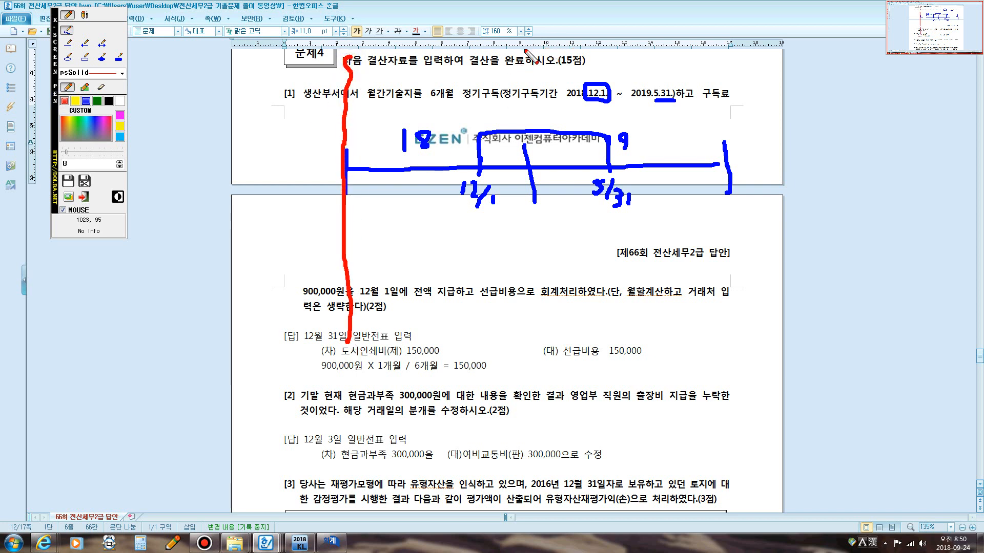
left_click_drag(524, 48, 536, 318)
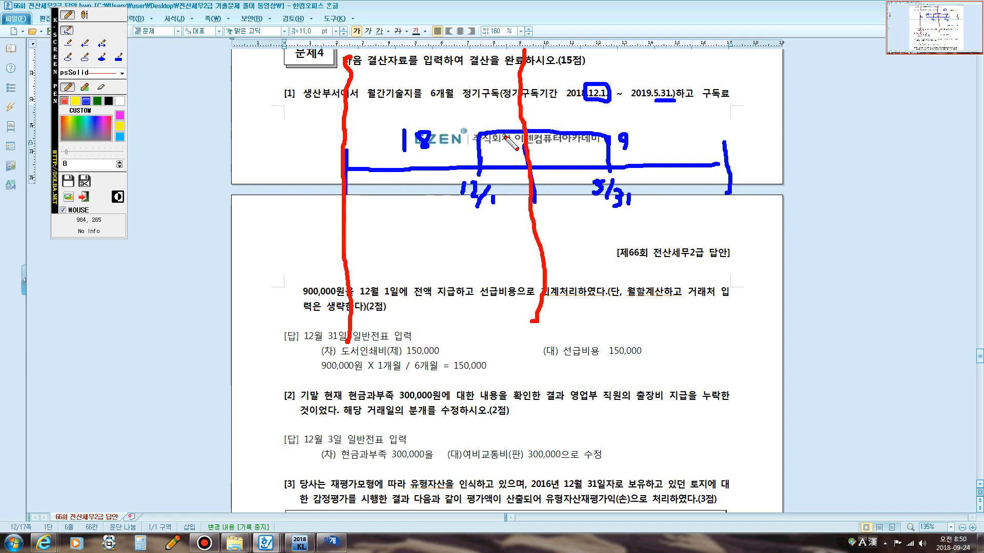
mouse_move(482, 163)
left_mouse_down()
mouse_move(499, 146)
mouse_move(496, 164)
mouse_move(509, 165)
left_mouse_up()
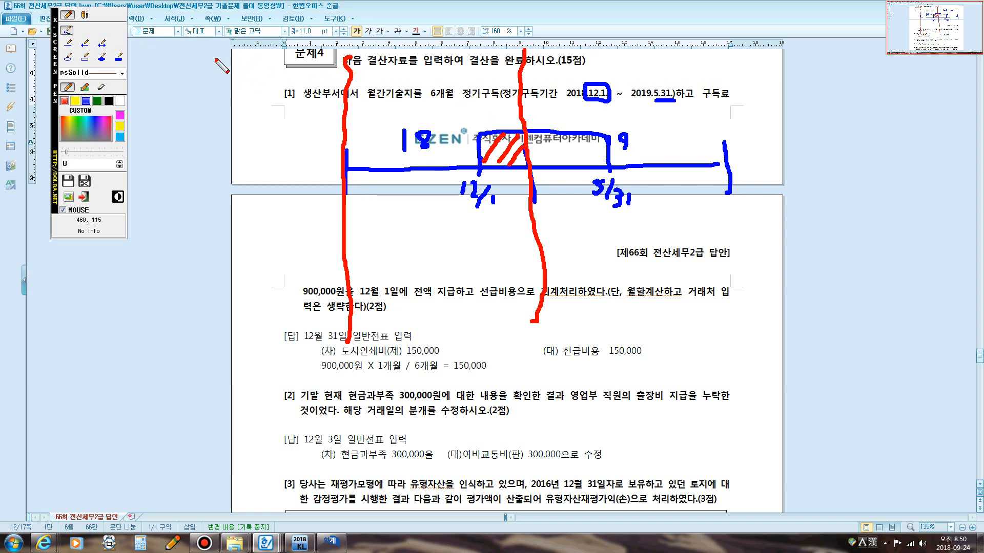
Label the hatched portion 도서인쇄비 in red text.
left_click(83, 15)
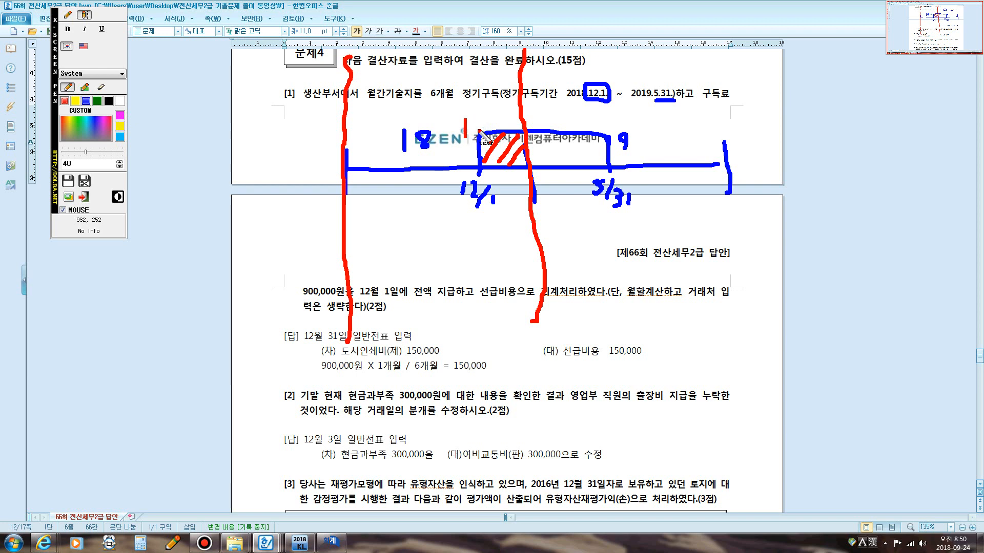
type("도서인쇄")
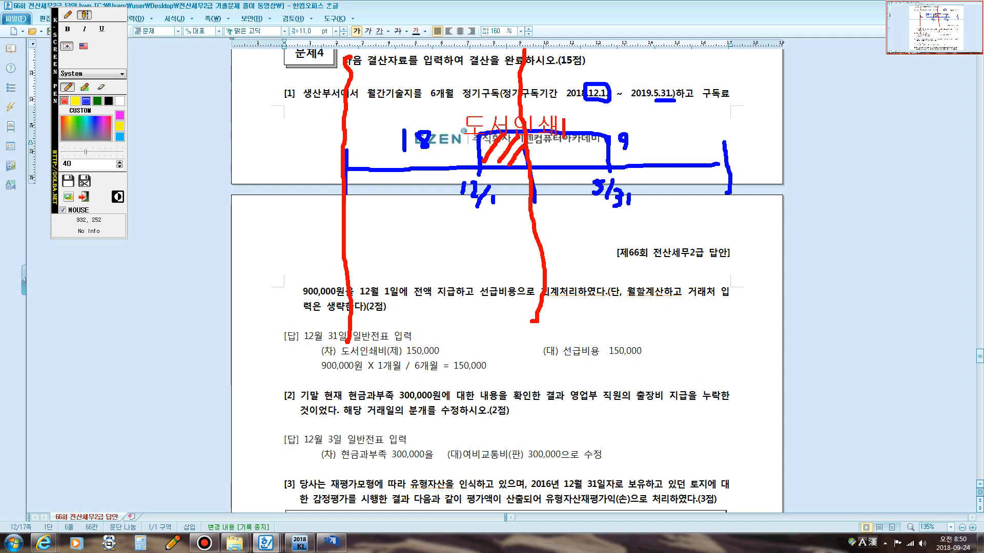
type("비")
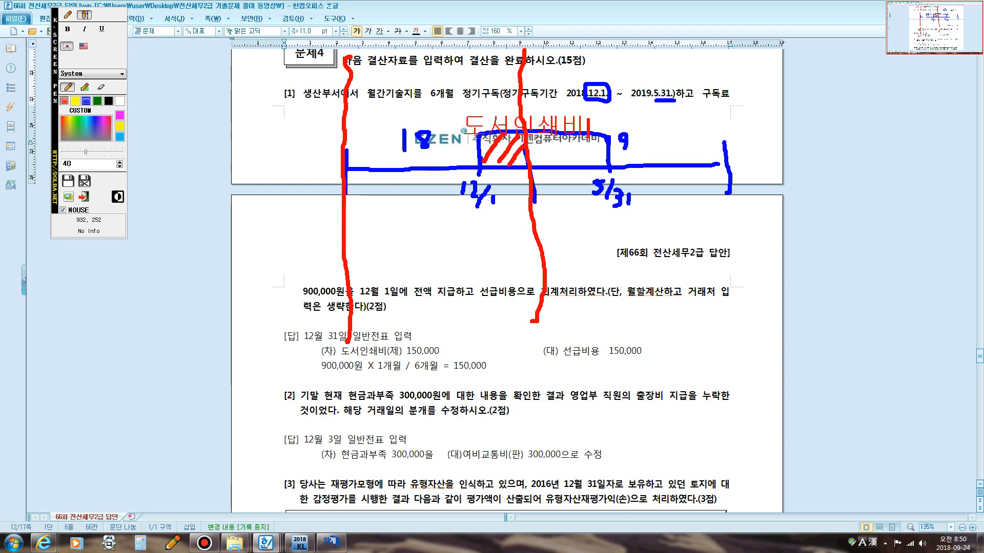
Draw a red arrow pointing up from below to the unhatched 2019 part of the subscription period.
left_click(67, 14)
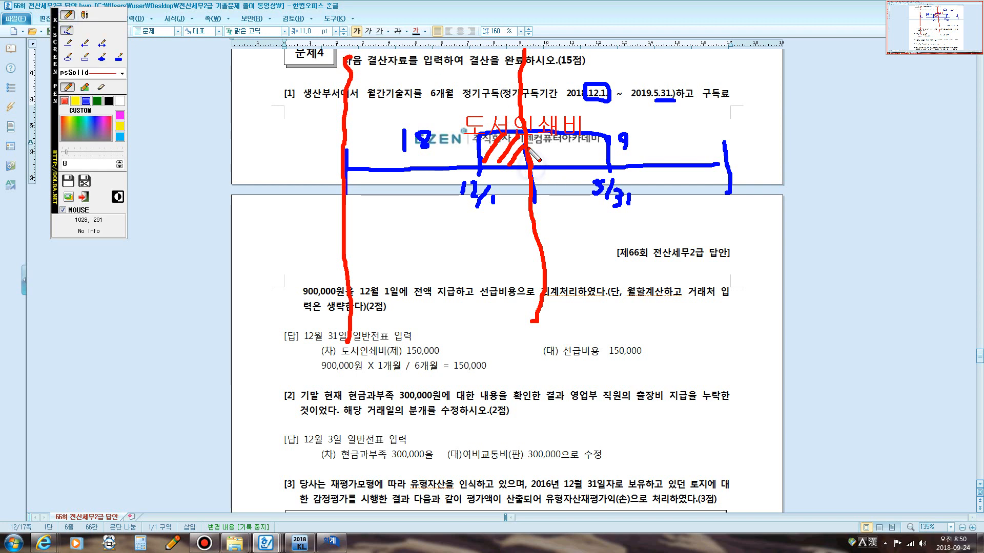
mouse_move(564, 138)
left_mouse_down()
mouse_move(603, 137)
mouse_move(609, 167)
mouse_move(540, 169)
left_mouse_up()
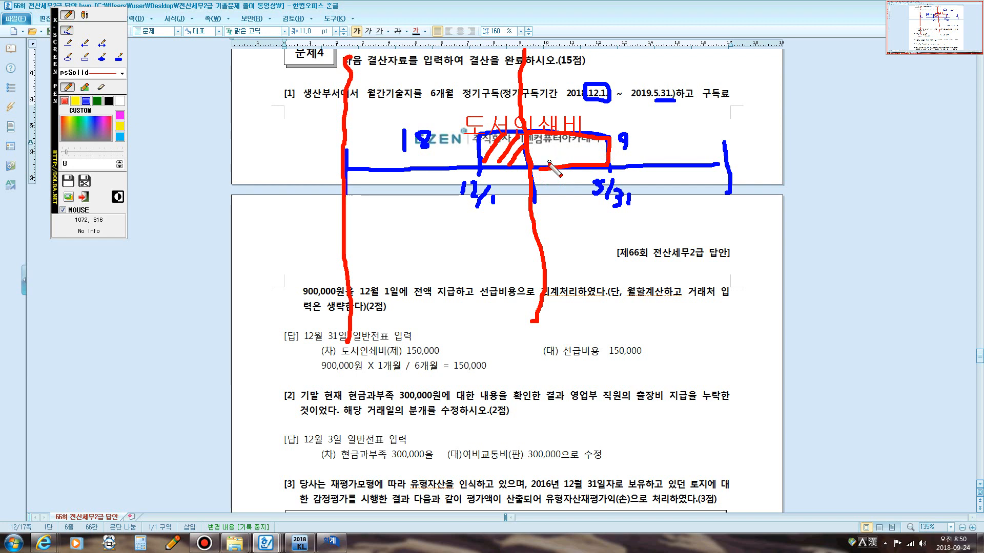
left_click_drag(573, 236, 586, 151)
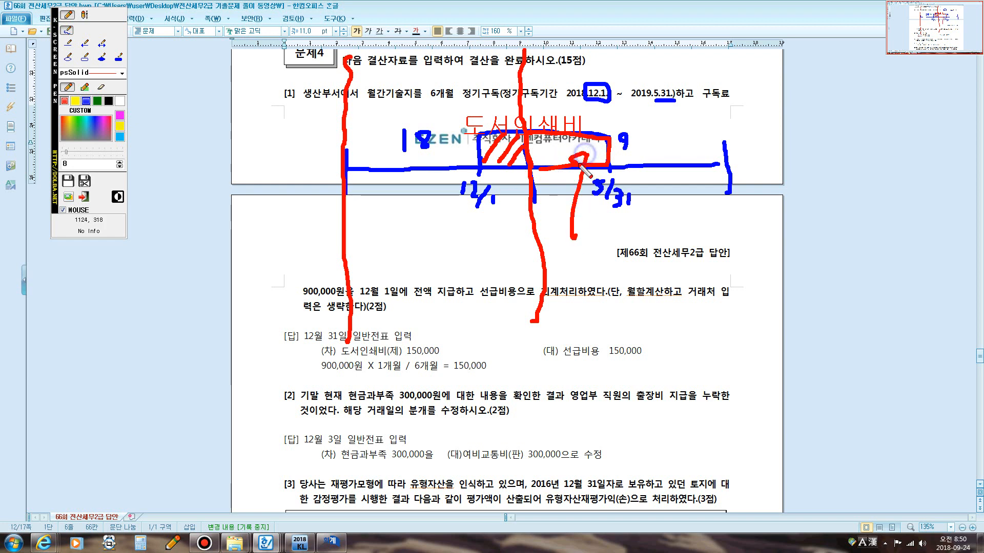
Label the arrow 선급비용(자산) in red text.
left_click(85, 14)
type("시")
key("Return")
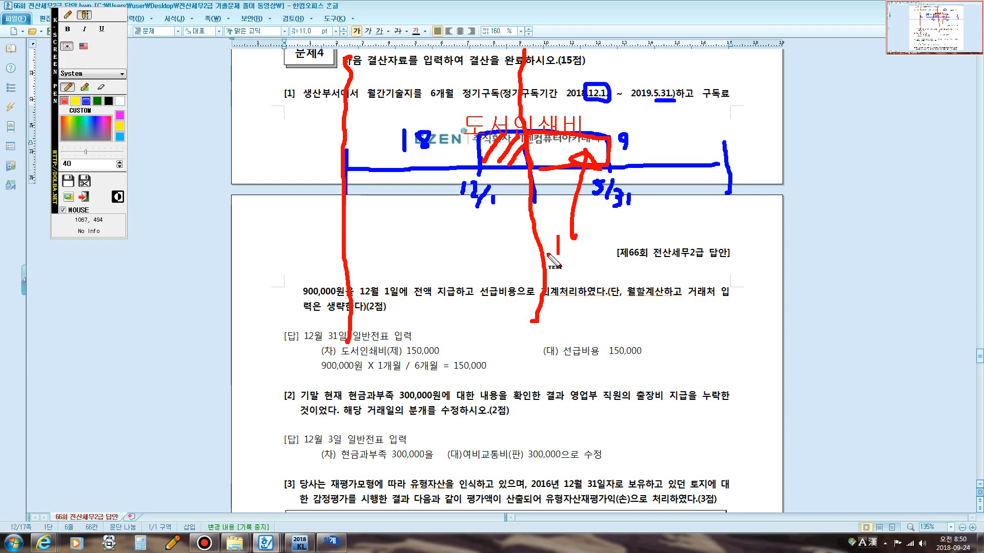
type("선급")
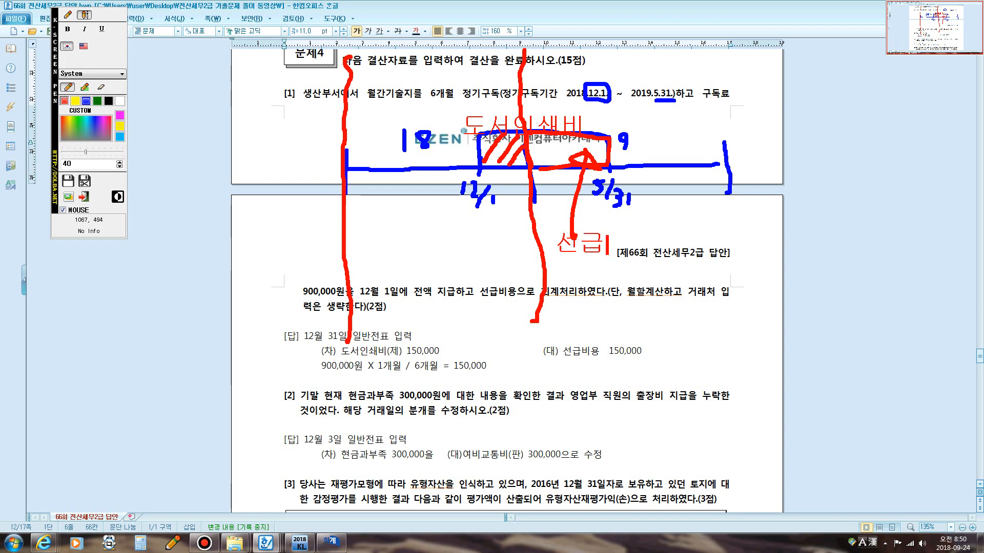
type("비용")
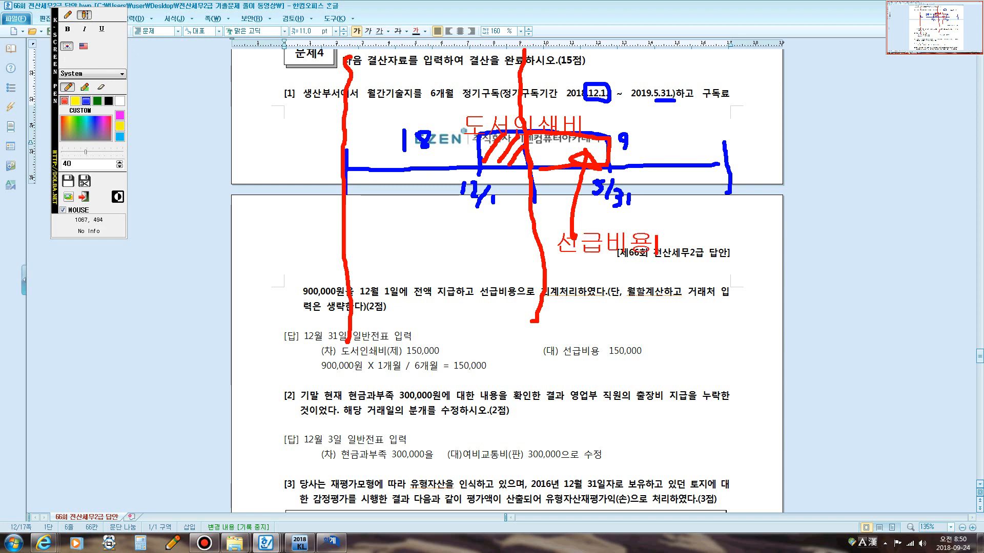
type("(자산)")
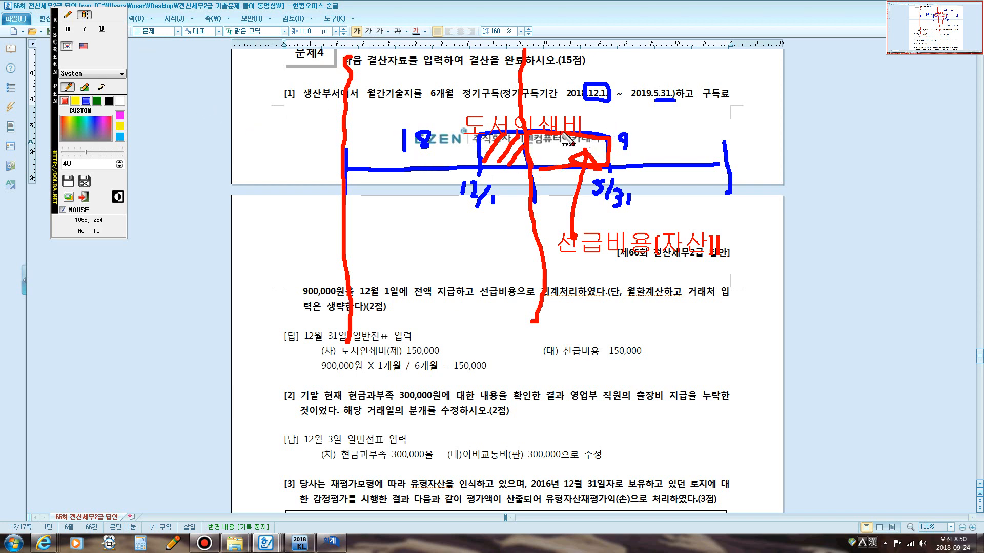
Write the amount 150,000 beside the 도서인쇄비 label.
left_click(67, 14)
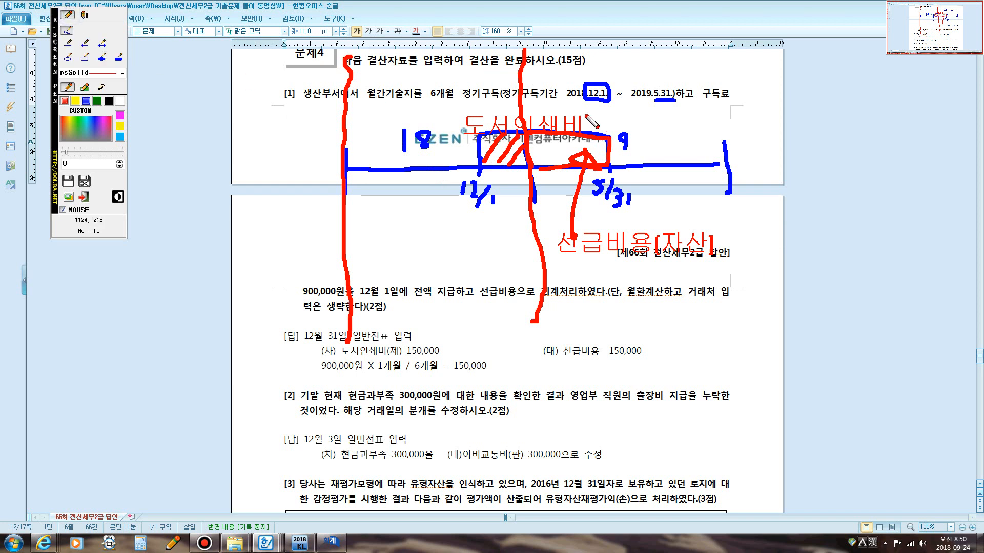
left_click(84, 15)
left_click(604, 125)
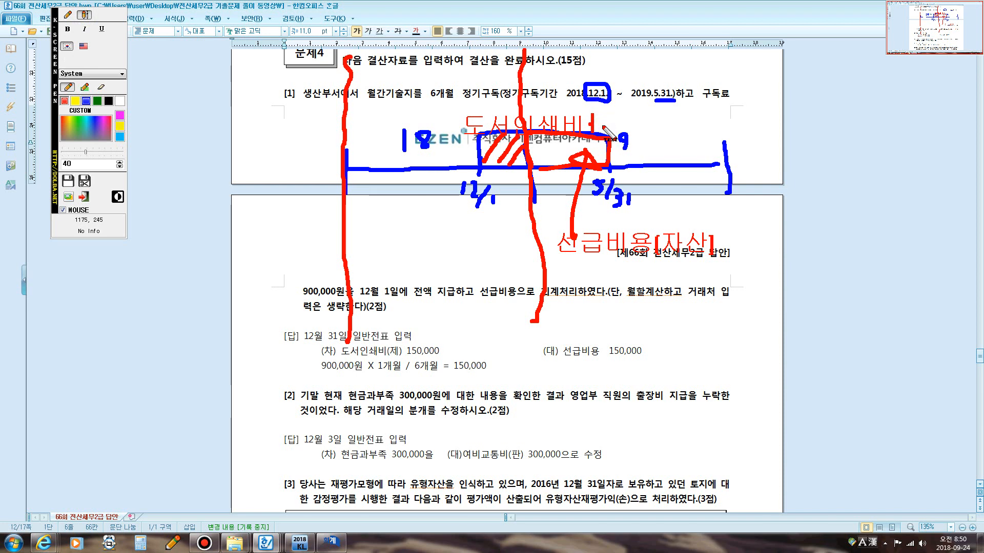
type("150,000")
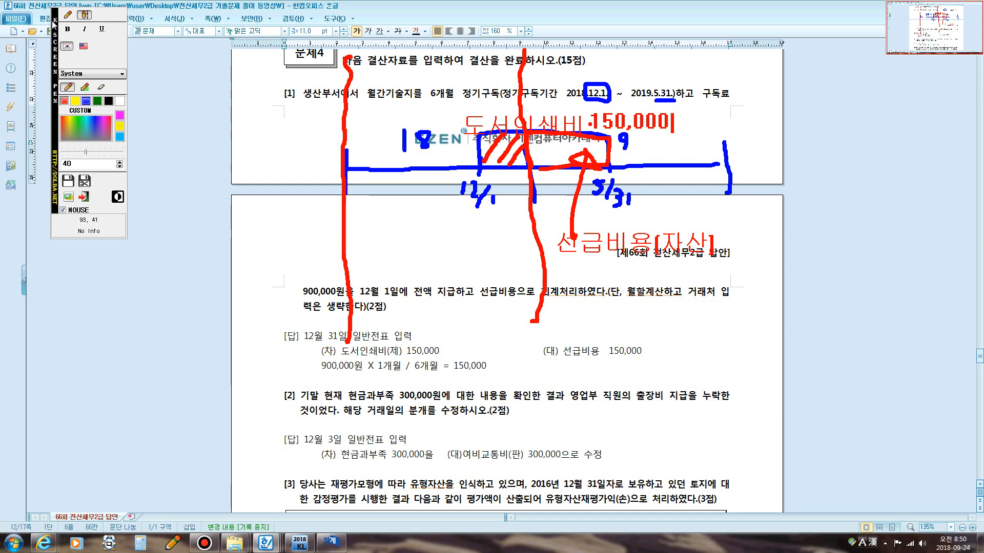
Write the amount 750,000 beside the 선급비용(자산) label.
left_click(67, 14)
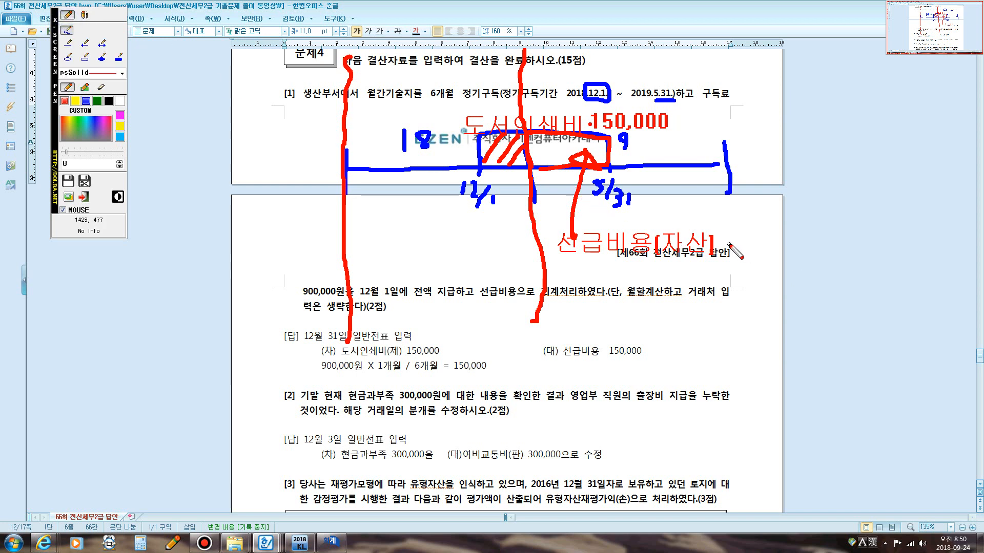
left_click(84, 14)
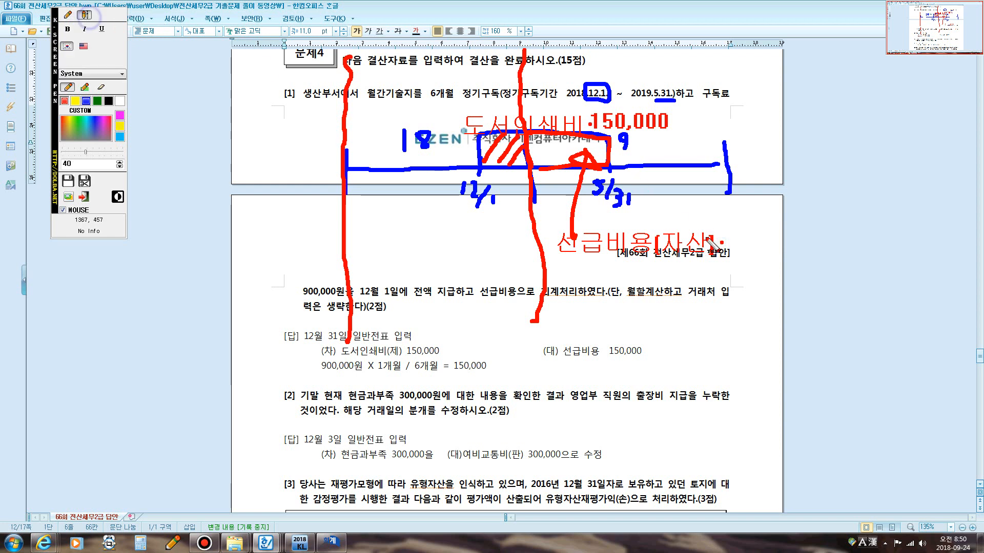
type("75")
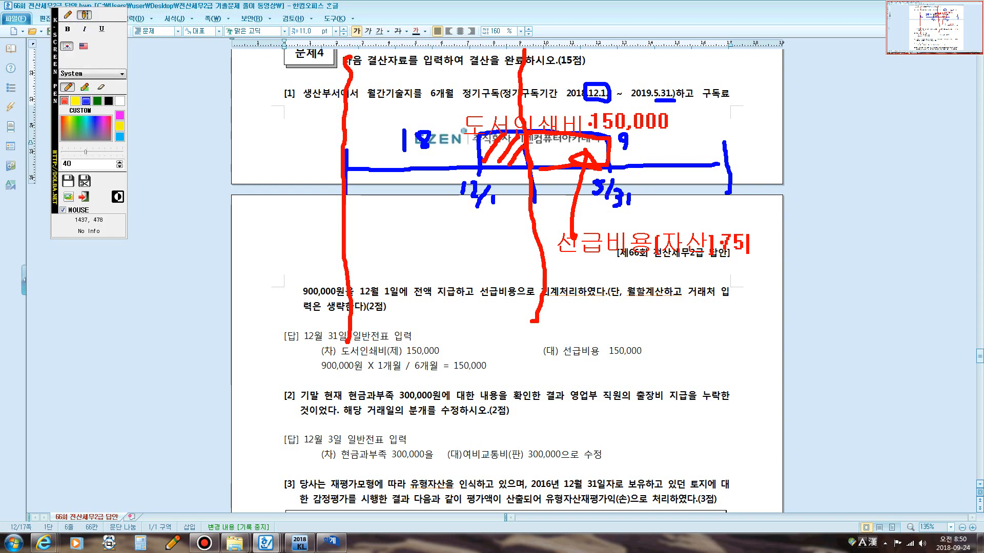
type("0,000")
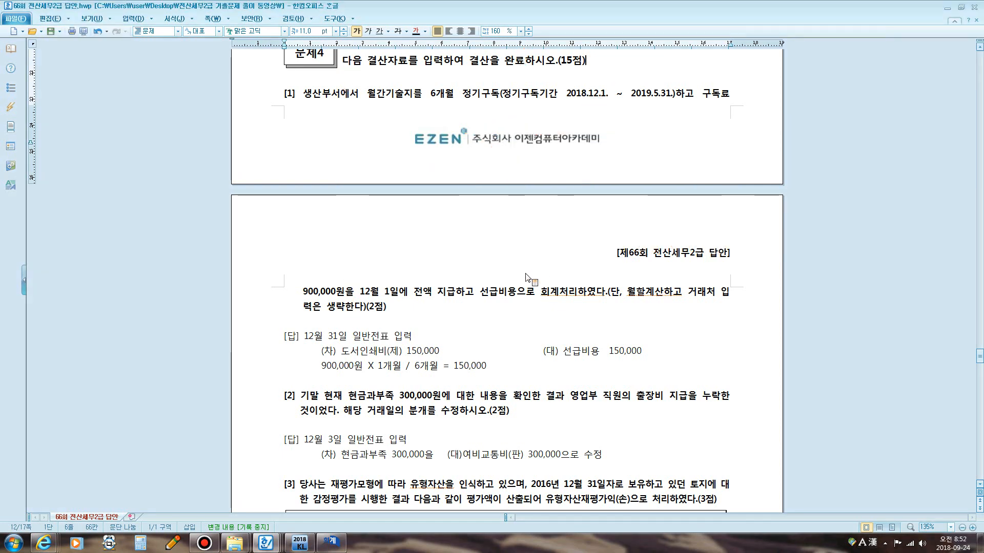
Select the phrase 선급비용으로 in the problem, then open the general voucher entry for December 1 and select the 선급비용 debit line.
scroll(504, 279, "down", 1)
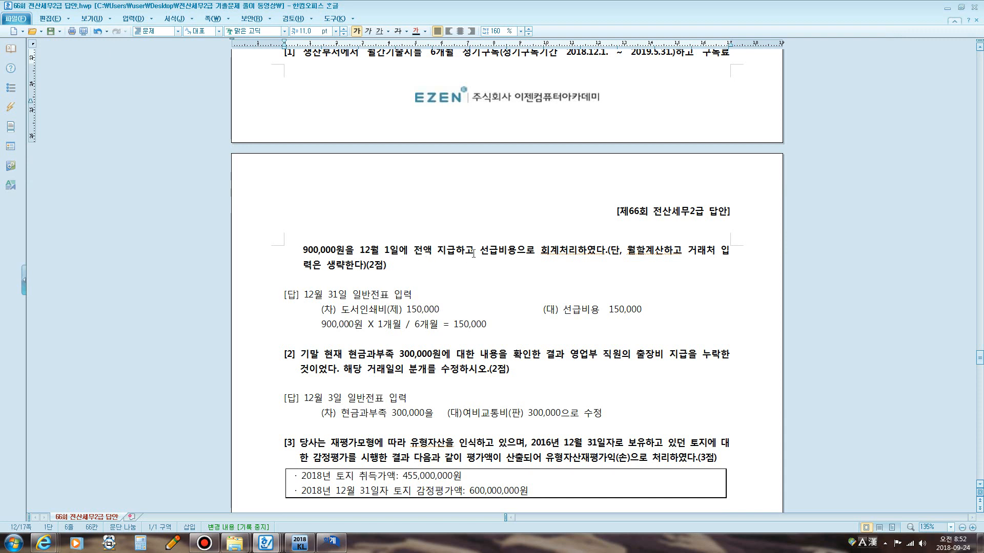
left_click_drag(473, 253, 549, 256)
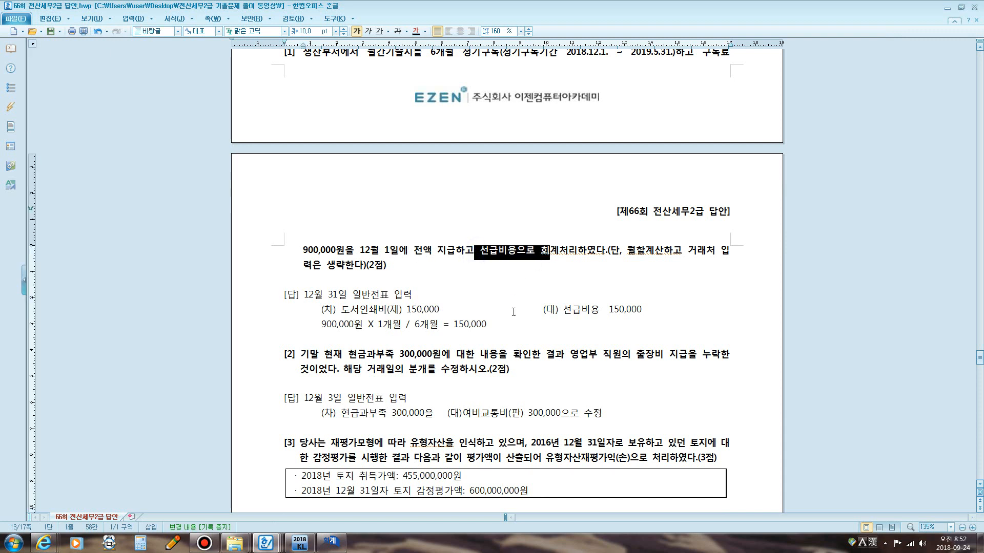
left_click(328, 542)
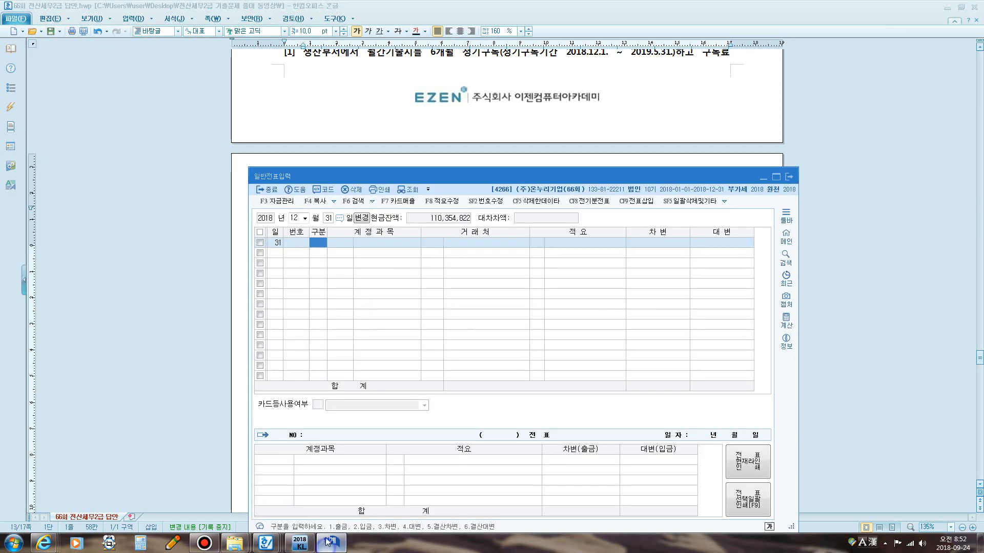
left_click(329, 541)
left_click(328, 541)
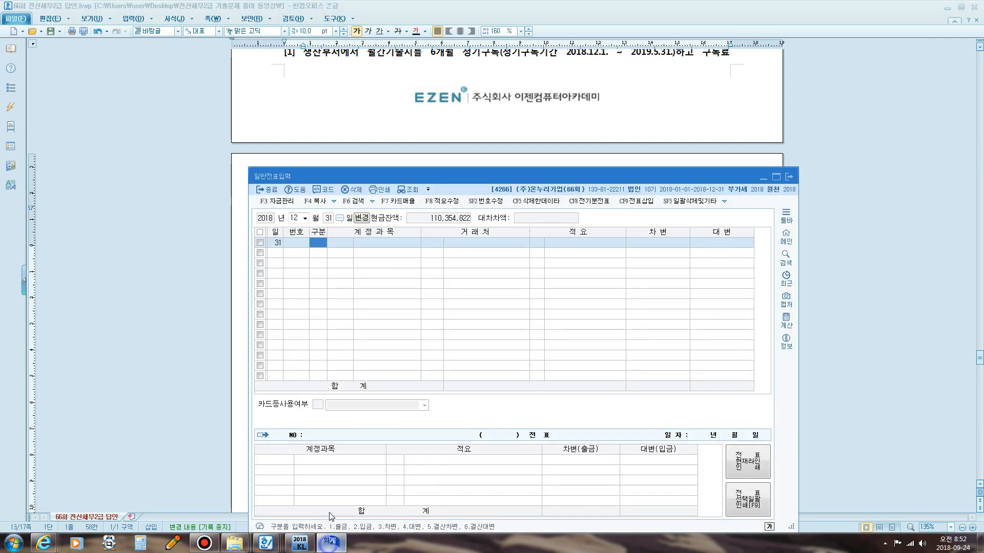
left_click(328, 218)
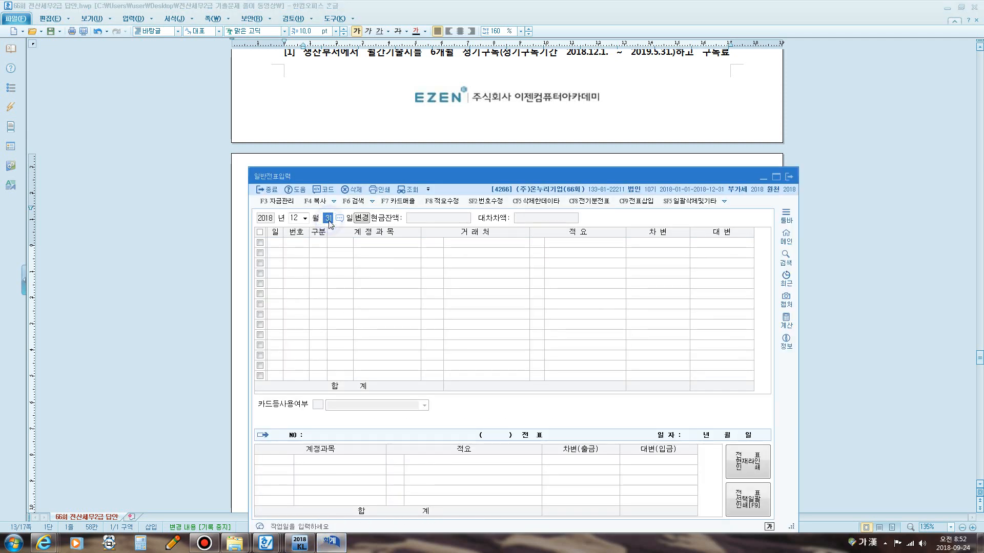
type("1")
key("Return")
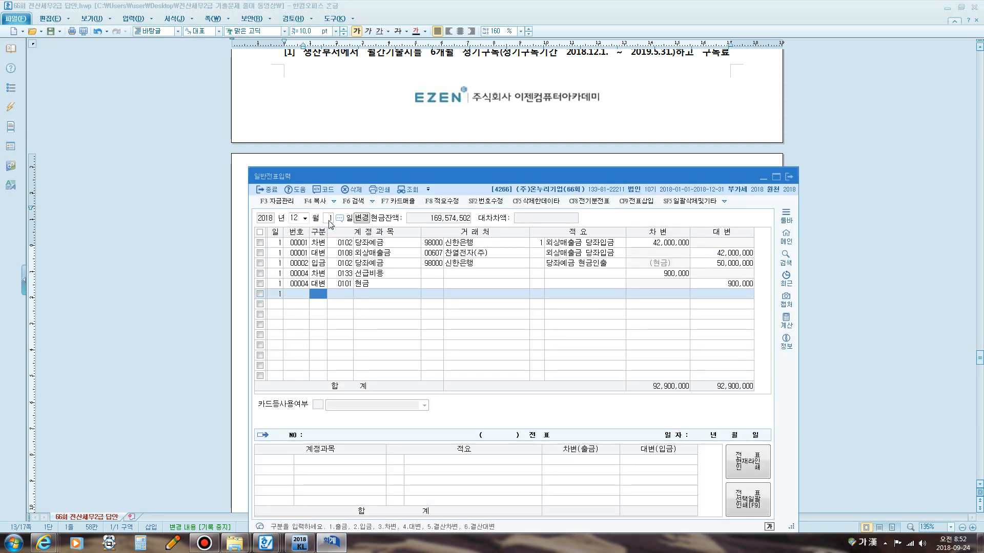
left_click(334, 274)
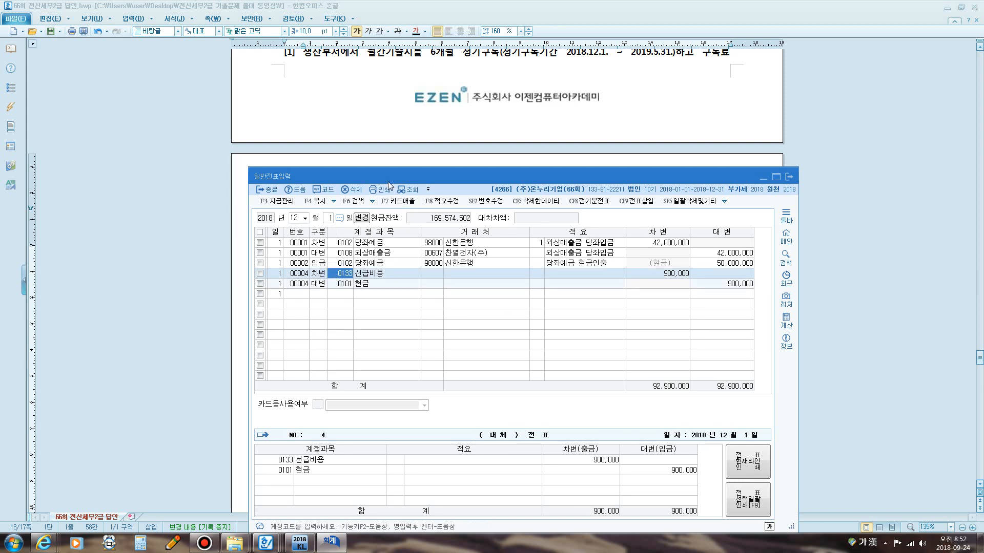
Move the voucher window up and annotate it with the note ·1개월: 도서인쇄비 in red text.
left_click_drag(388, 181, 388, 97)
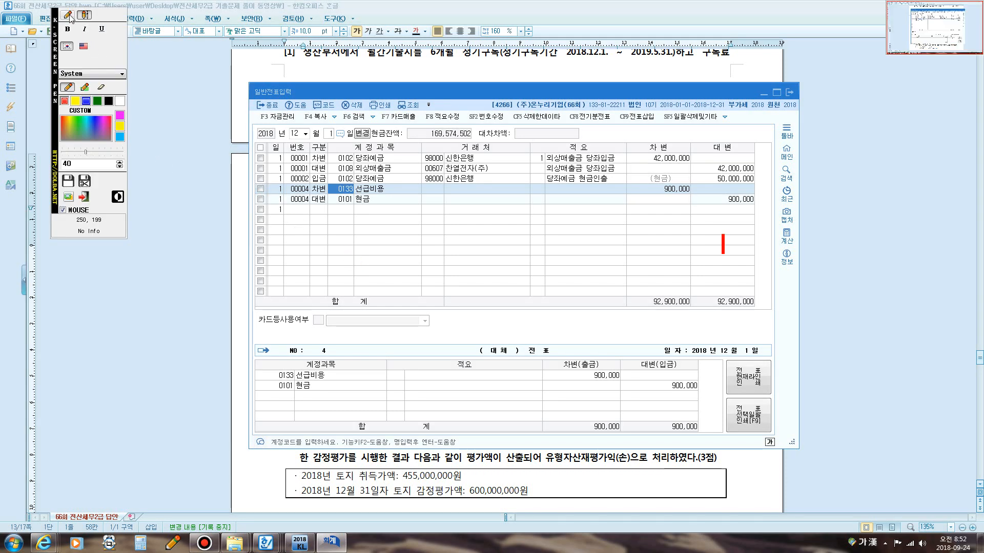
left_click(68, 14)
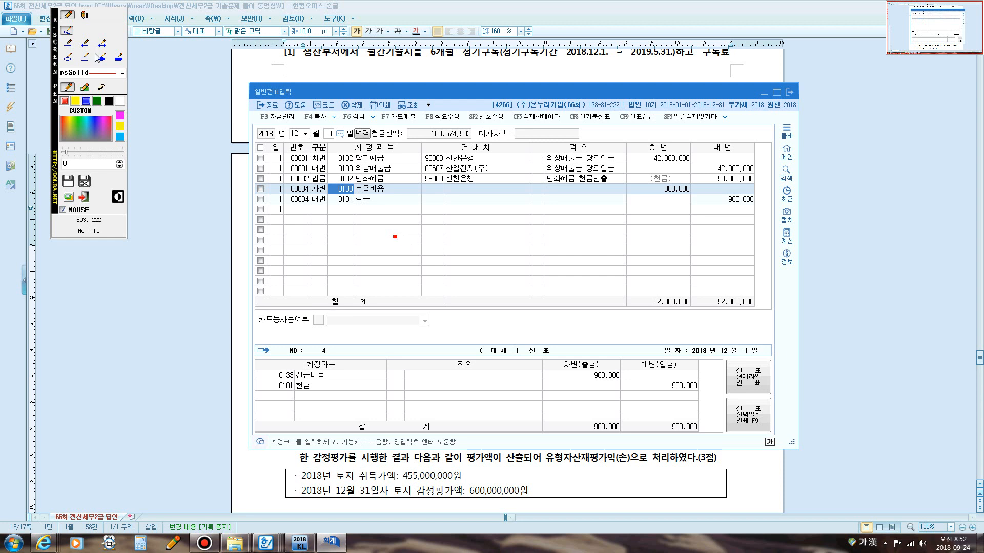
left_click(85, 15)
left_click(421, 243)
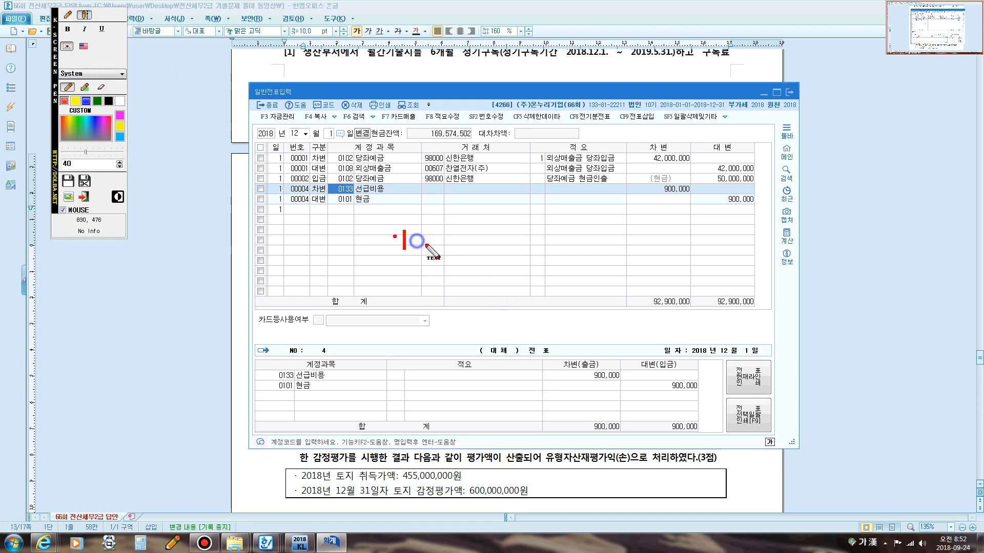
type("1R")
key("BackSpace")
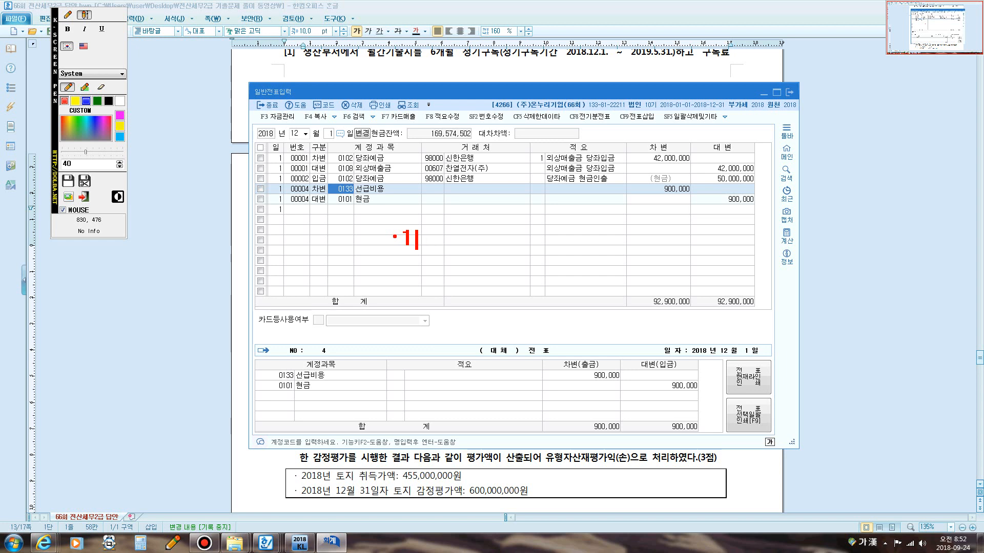
type("개월")
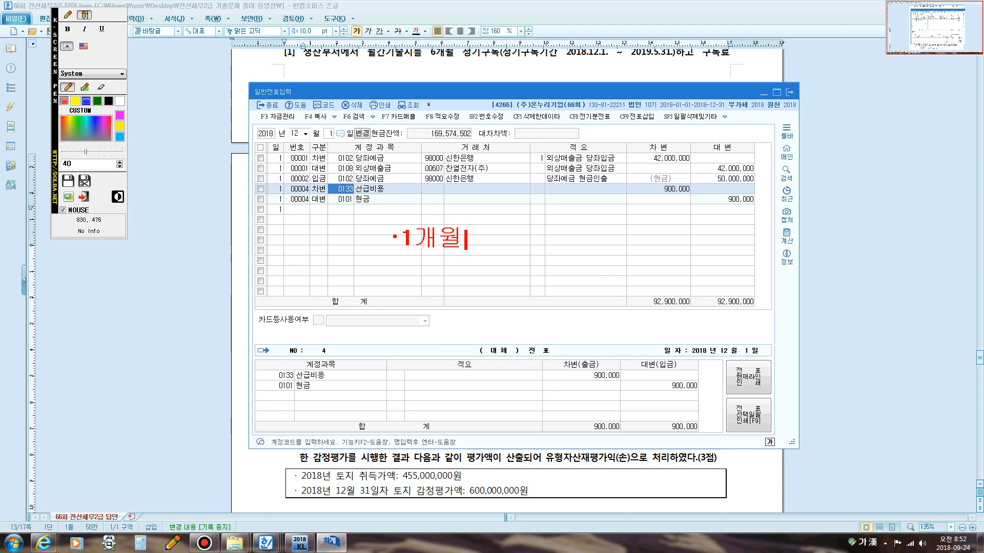
type(": 도서")
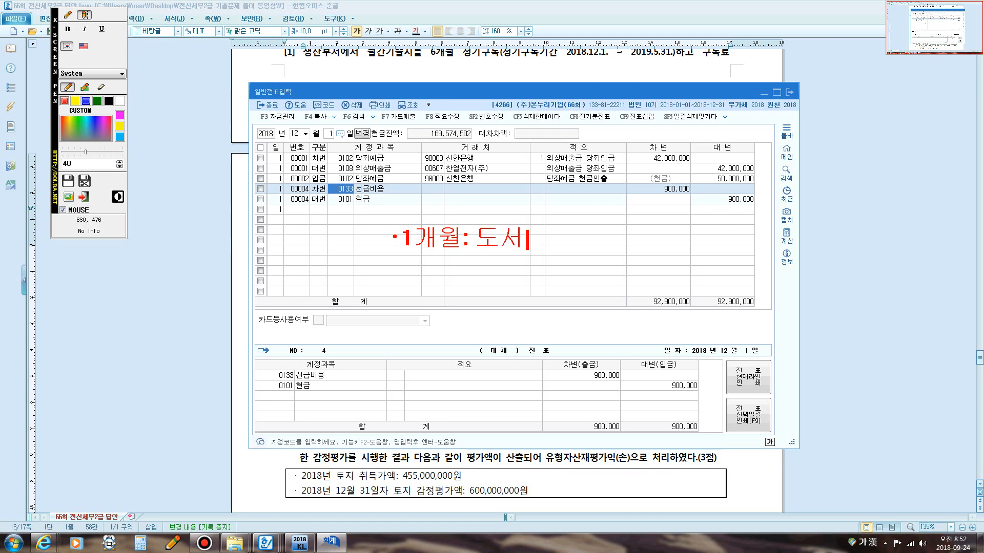
type("이ㄴ쇄비")
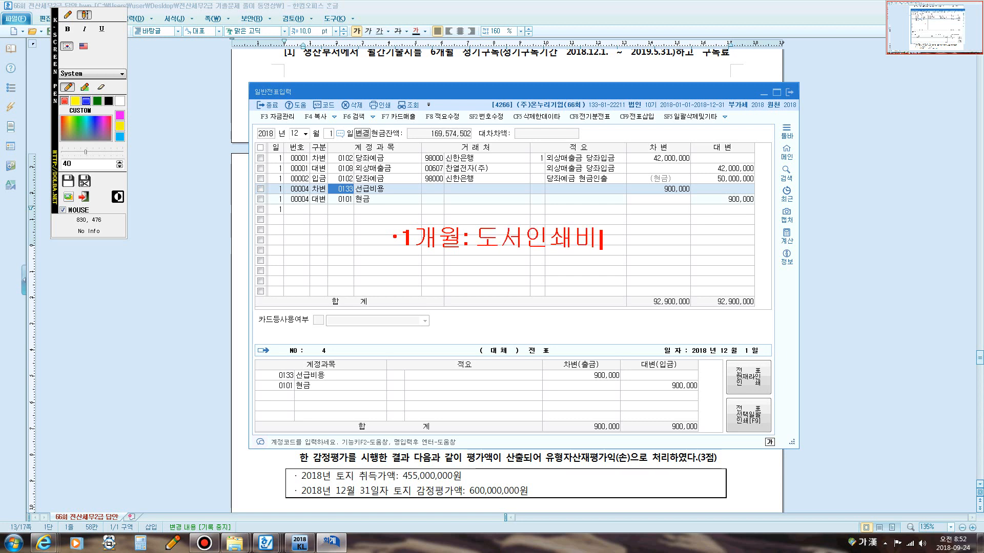
Add a second line 5개월: 선급비용 under the first note.
key("Return")
type("5개월")
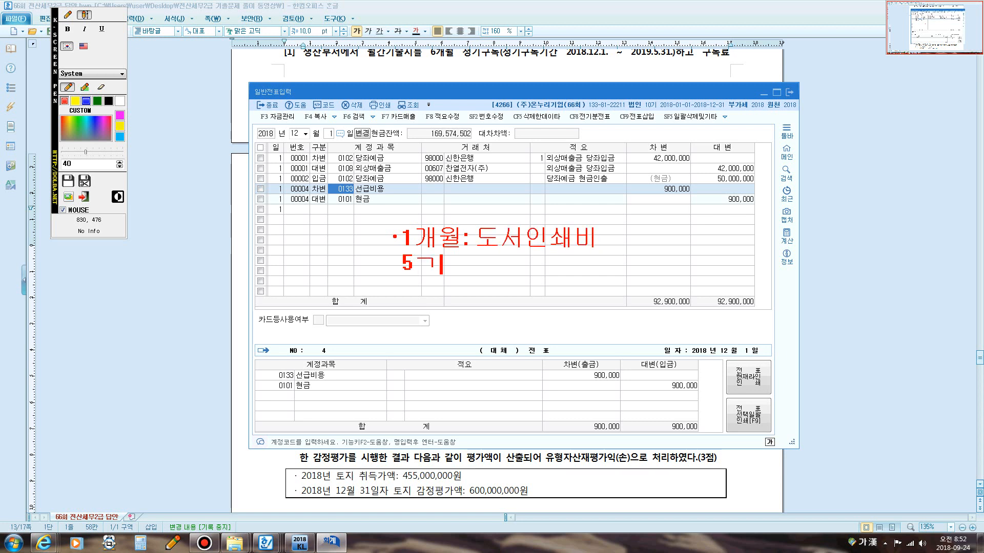
type(":")
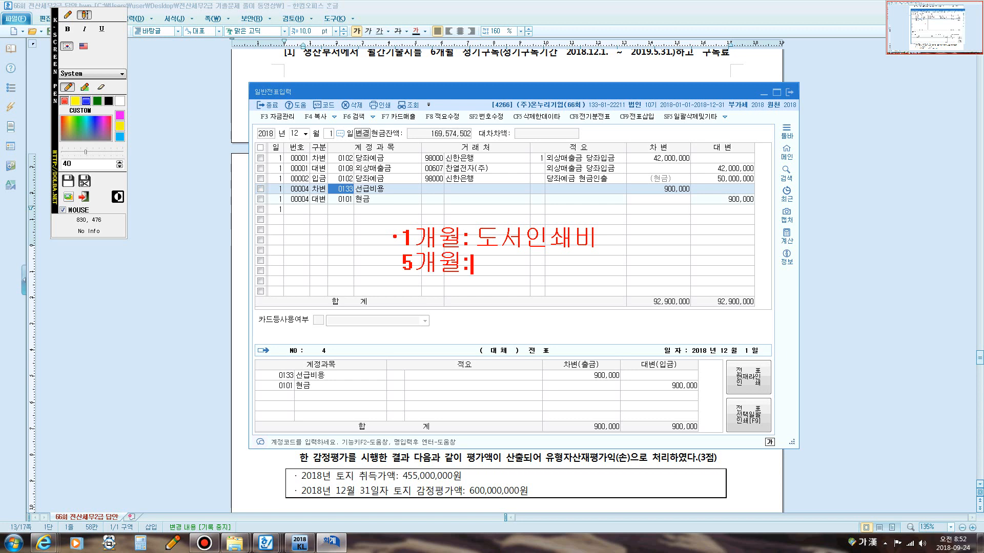
type("선")
key("BackSpace")
key("BackSpace")
key("BackSpace")
type("선급빙")
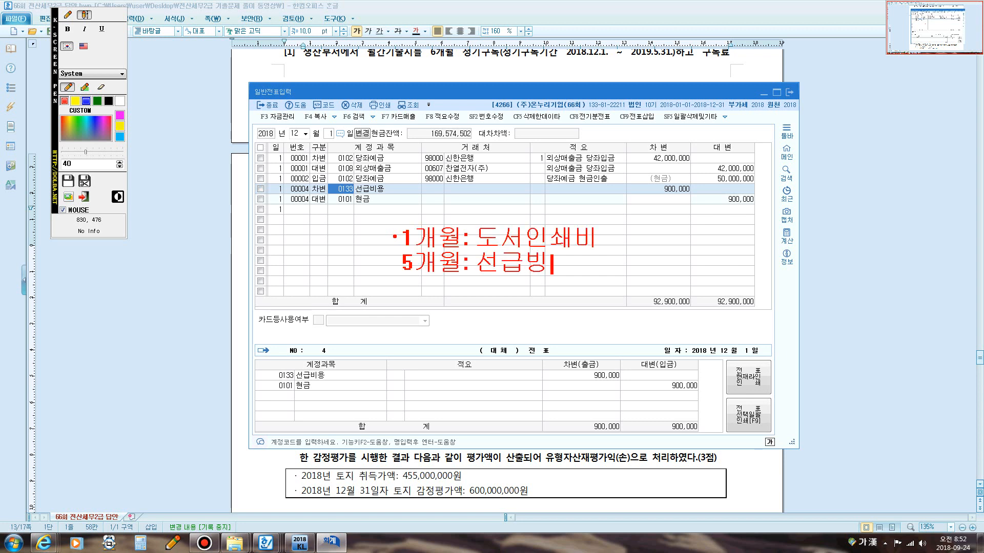
key("BackSpace")
type("비용")
key("Escape")
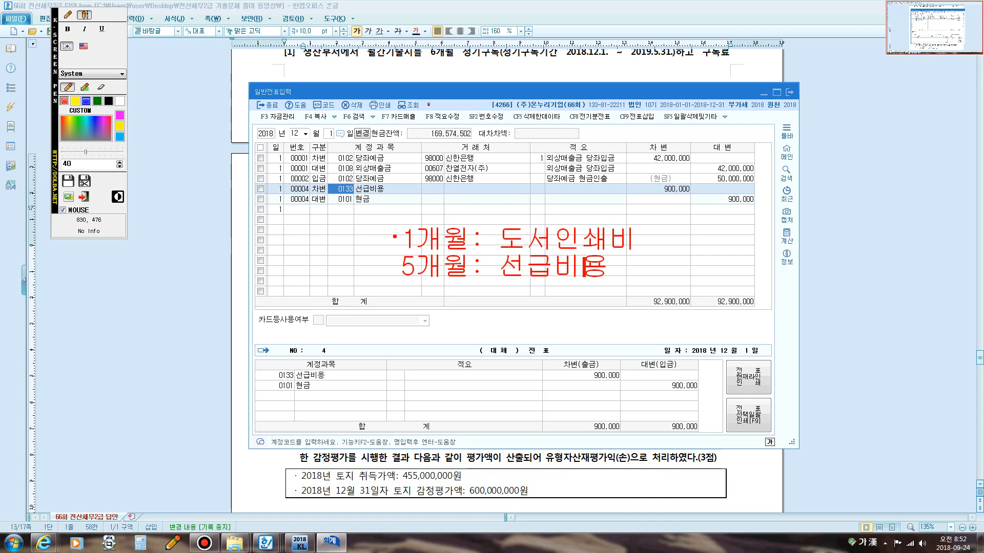
Using the screen pen, add a dot and write 150,000 beside the 1개월: 도서인쇄비 note.
left_click(67, 14)
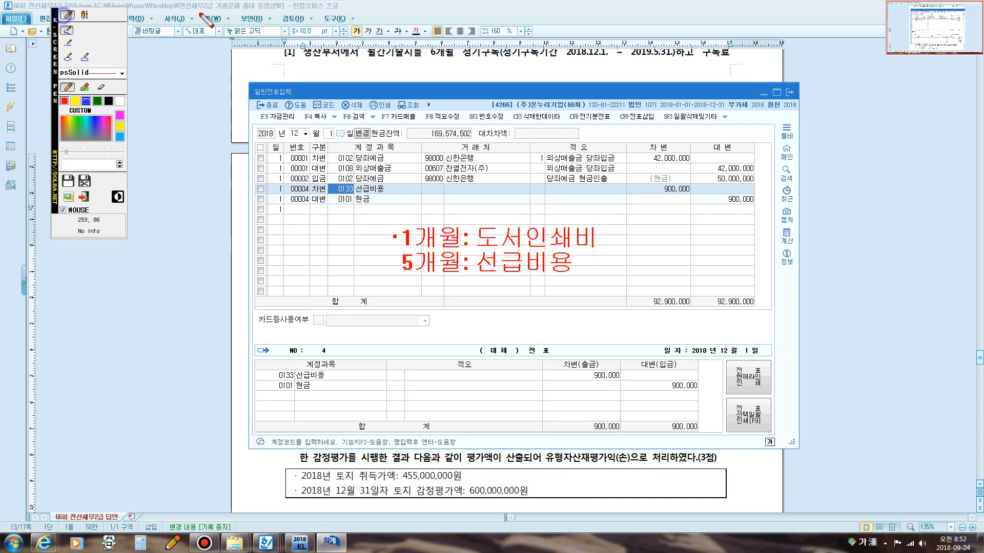
left_click(602, 238)
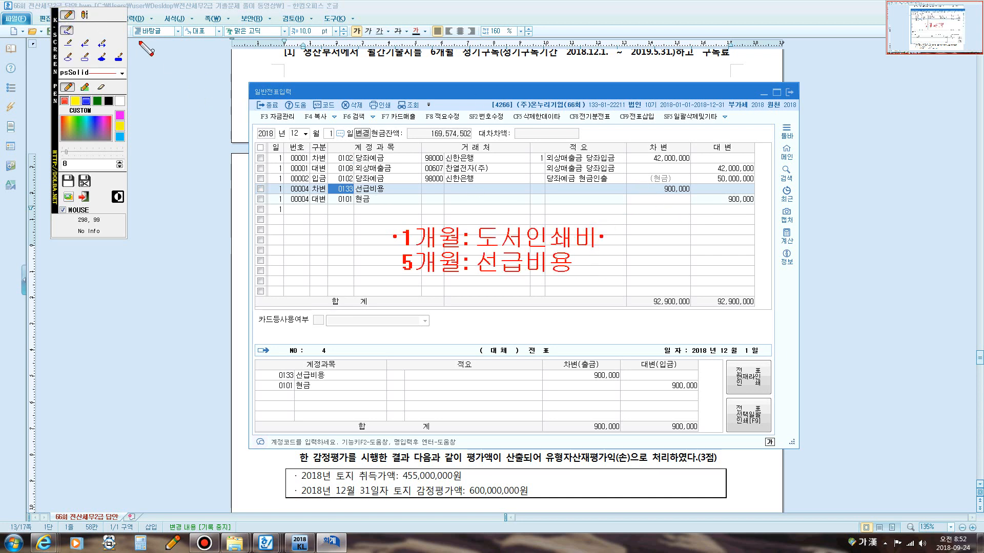
left_click(84, 14)
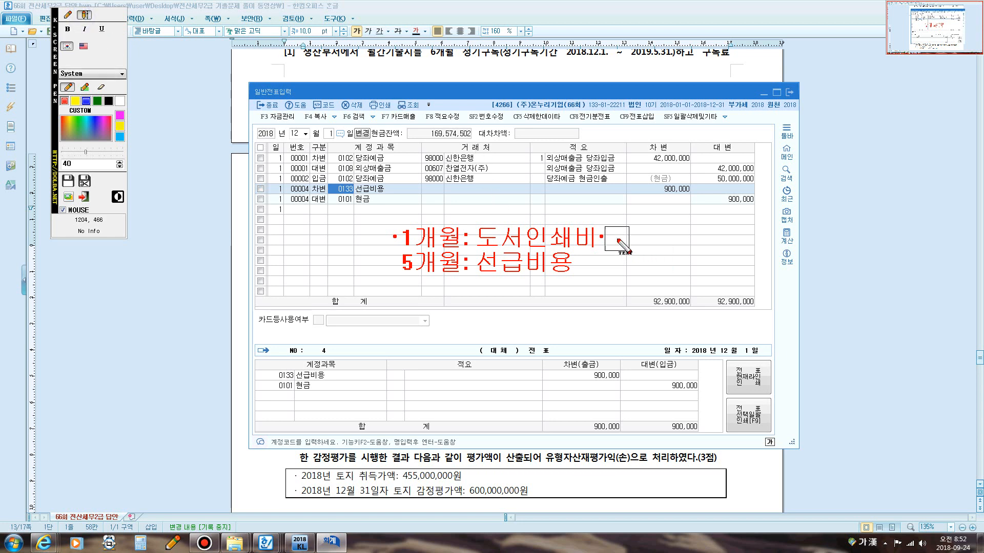
left_click(617, 239)
type("150,0")
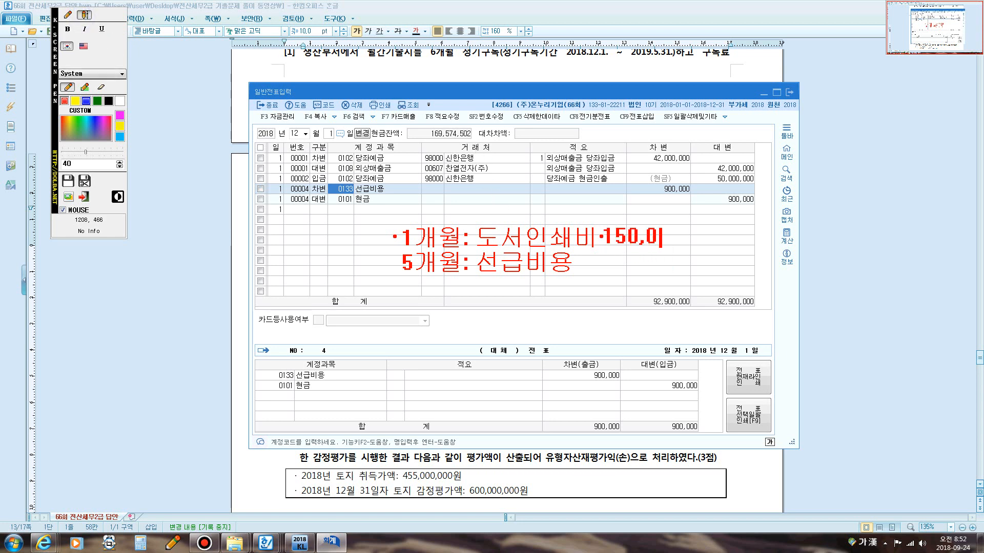
type("00")
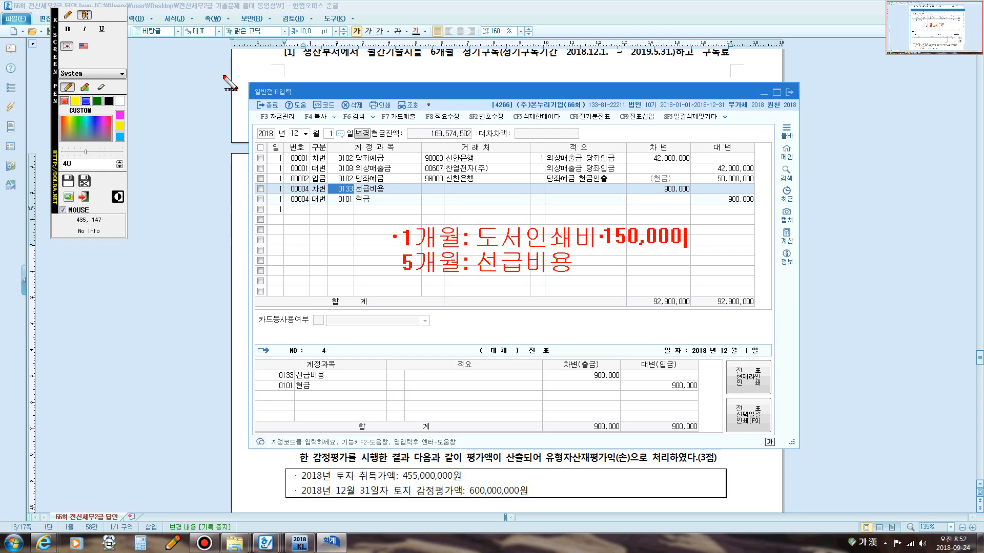
Write the amount 750,000 beside the 5개월: 선급비용 note.
left_click(605, 262)
type("650")
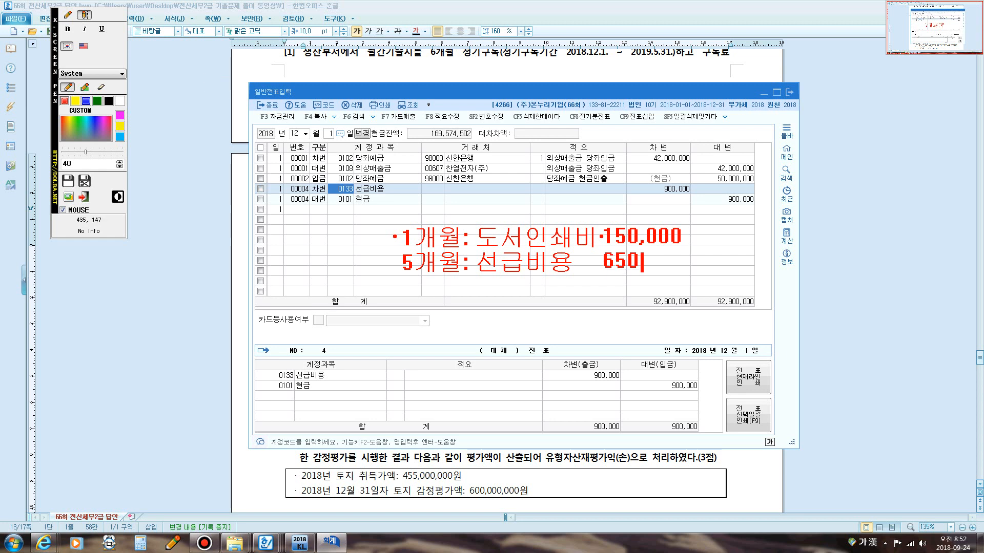
type(",000")
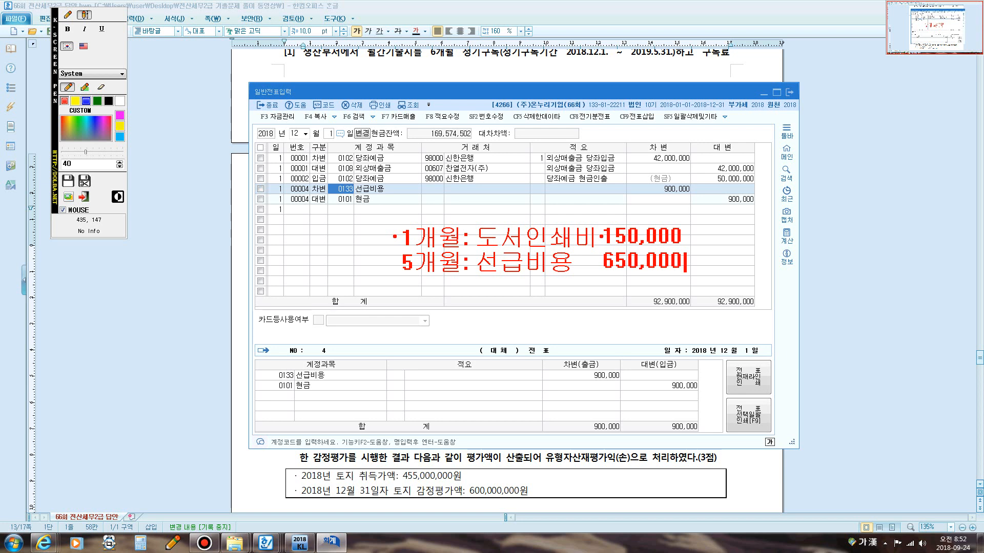
key("BackSpace")
key("BackSpace")
key("BackSpace")
key("BackSpace")
key("BackSpace")
key("BackSpace")
key("BackSpace")
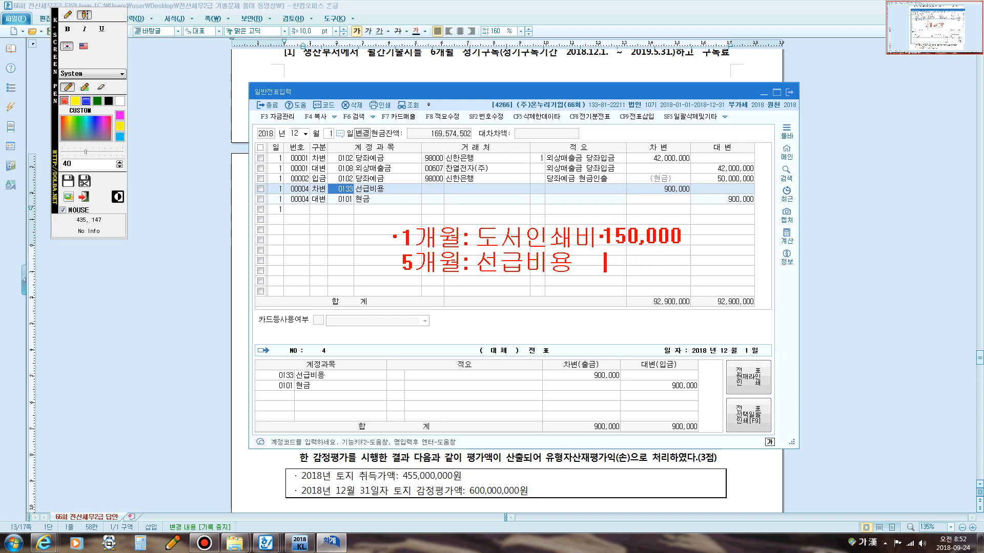
type("기50,000")
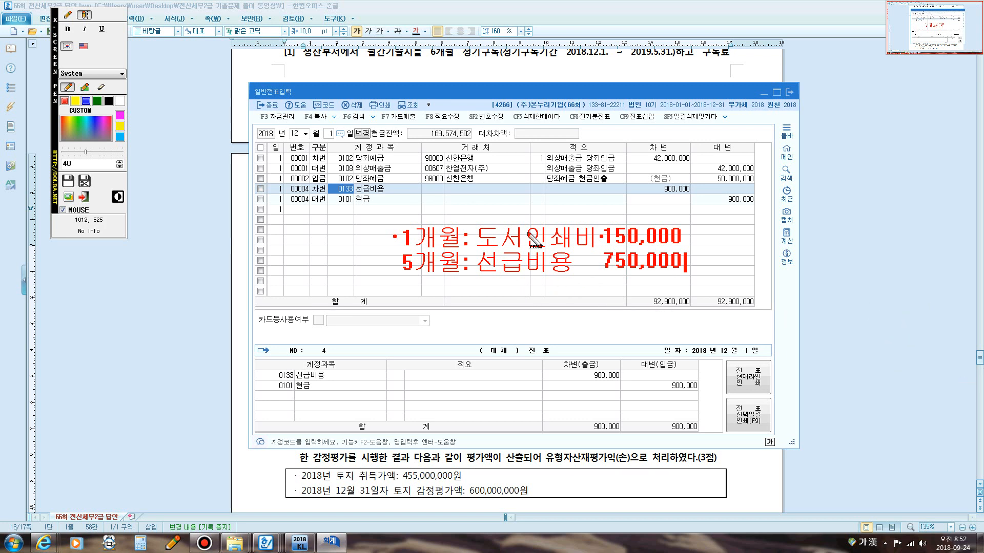
Leave the pen annotation and highlight the 150,000 debit and the 선급비용 150,000 credit in the model answer.
key("Escape")
left_click(567, 65)
scroll(530, 135, "down", 1)
scroll(473, 154, "down", 2)
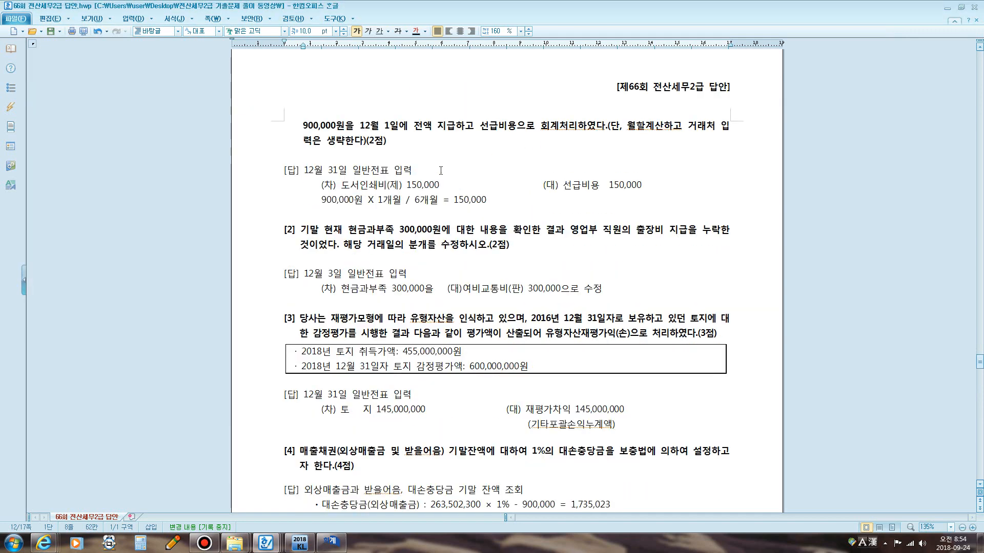
left_click_drag(400, 185, 439, 185)
left_click_drag(555, 185, 640, 186)
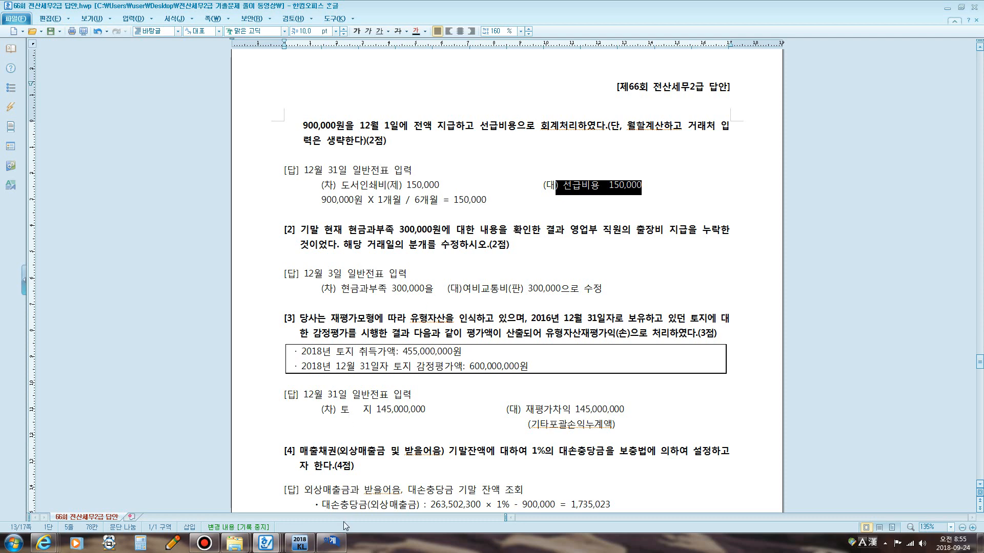
Enter a December 31 general voucher: debit 0526 도서인쇄비 150,000 and credit 0133 선급비용 150,000.
left_click(332, 542)
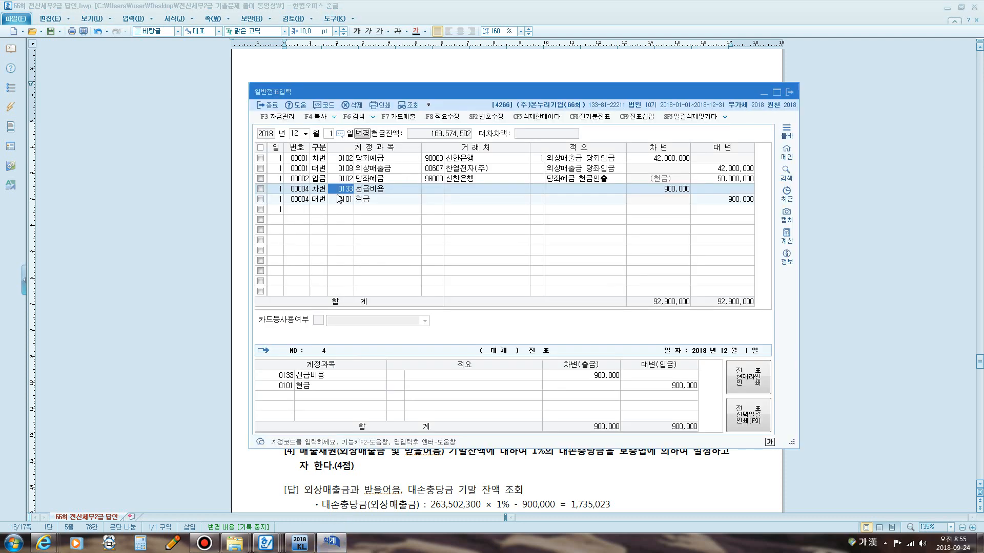
left_click(328, 133)
type("31")
key("Return")
type("3")
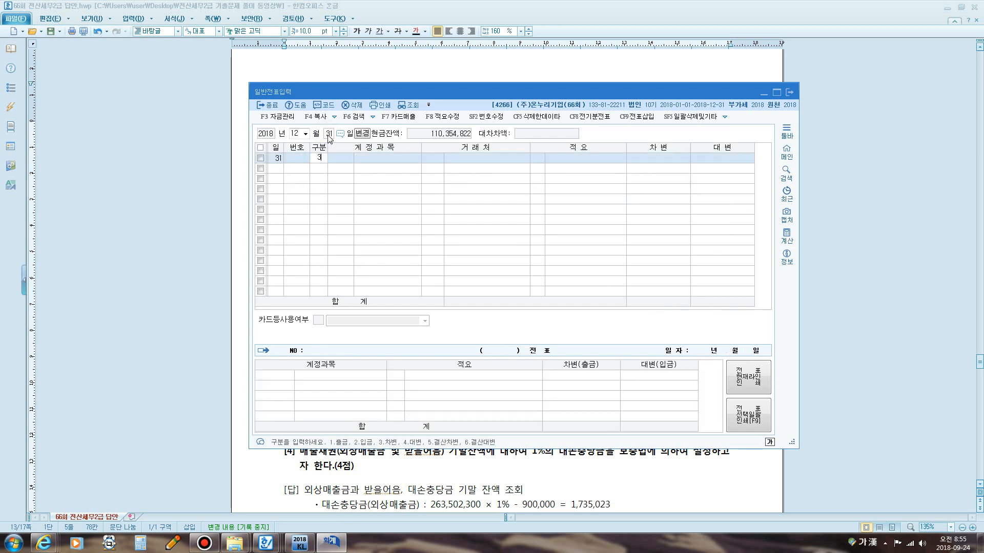
key("Return")
type("도서")
key("Return")
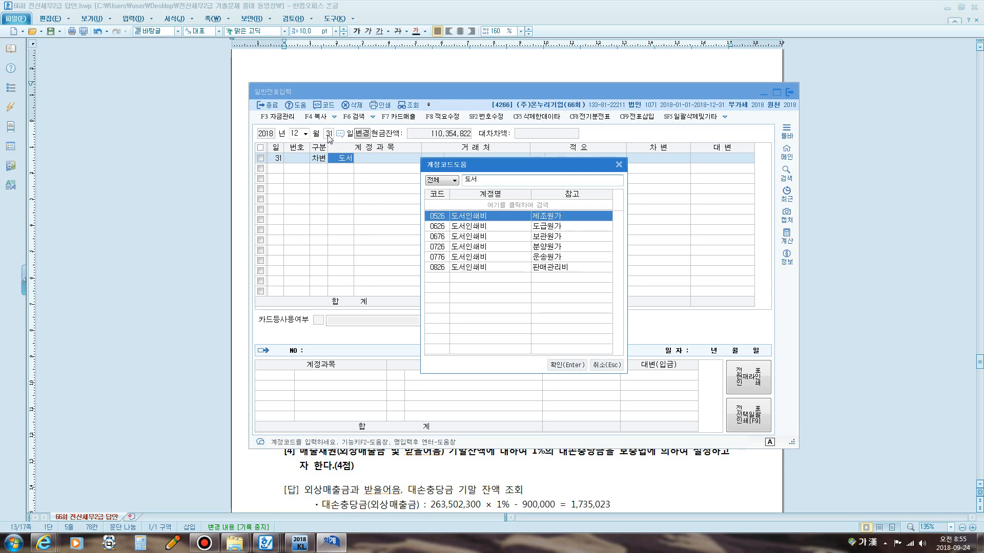
key("Return")
type("1500000")
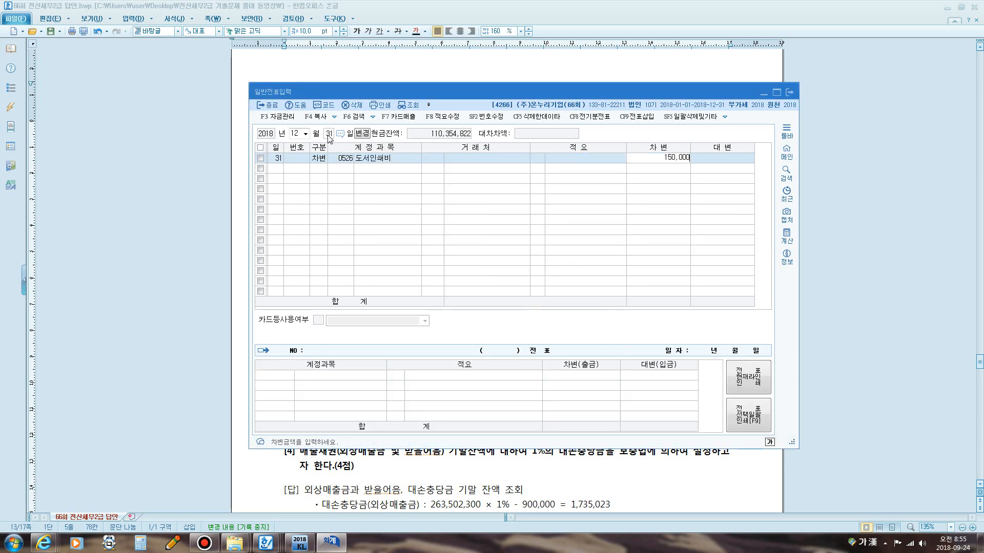
key("Return")
type("선급")
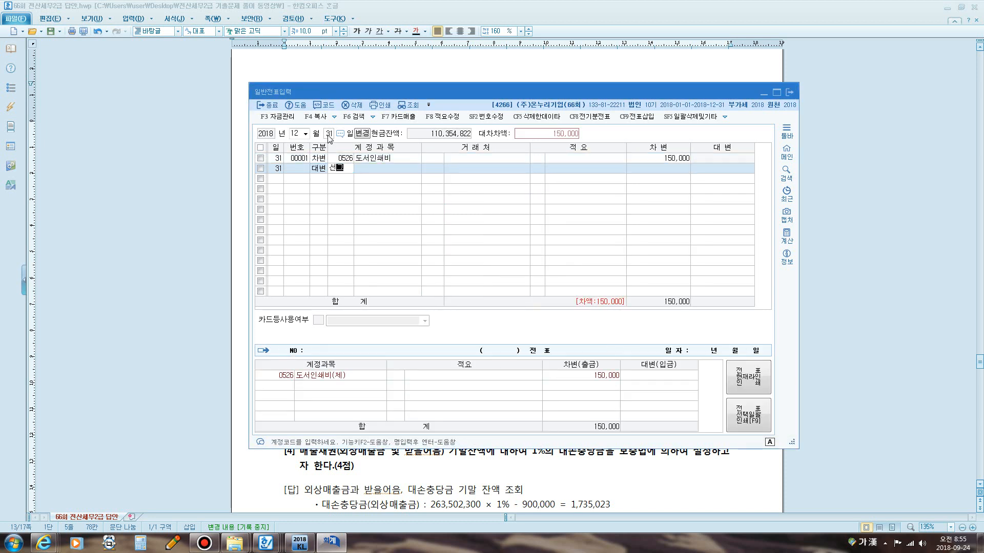
key("Return")
key("Down")
key("Down")
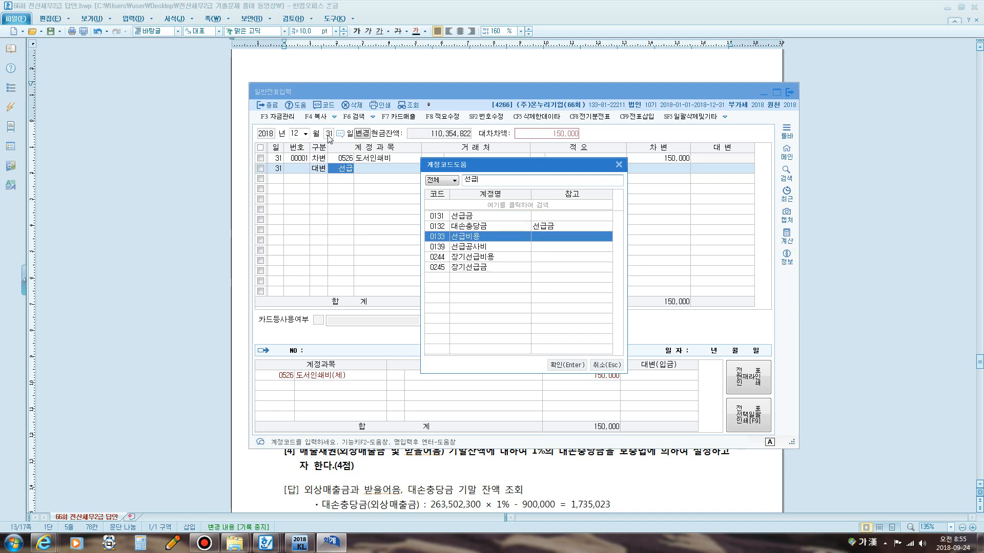
key("Return")
key("Return")
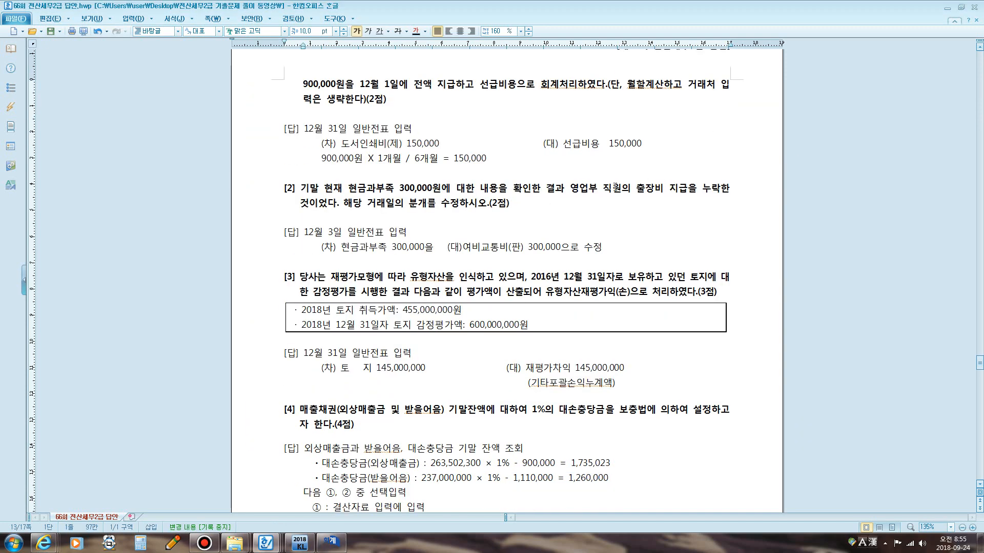
Highlight the phrase about the omitted 출장비 payment in problem [2] and minimize the voucher window.
scroll(614, 187, "down", 2)
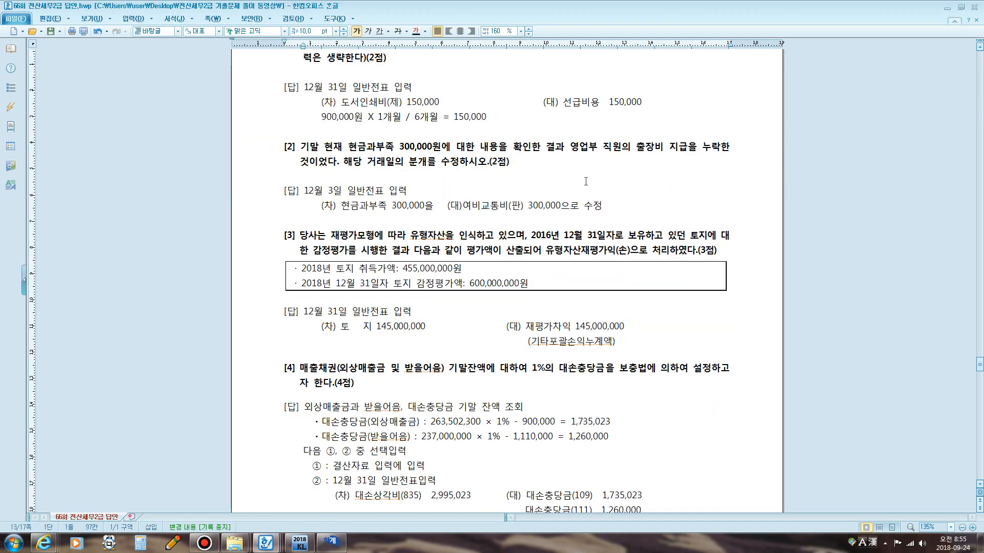
left_click_drag(363, 101, 465, 105)
left_click_drag(609, 107, 717, 110)
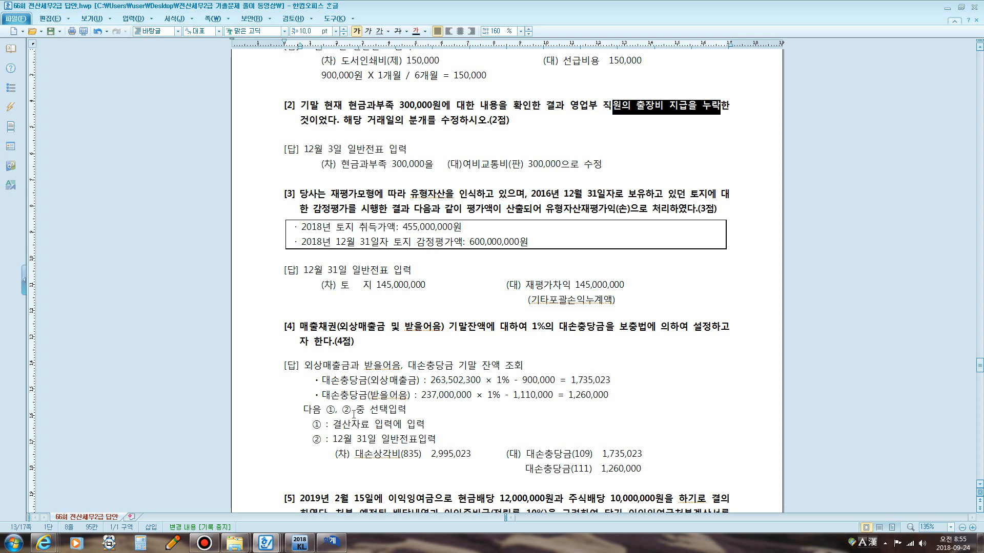
left_click(337, 545)
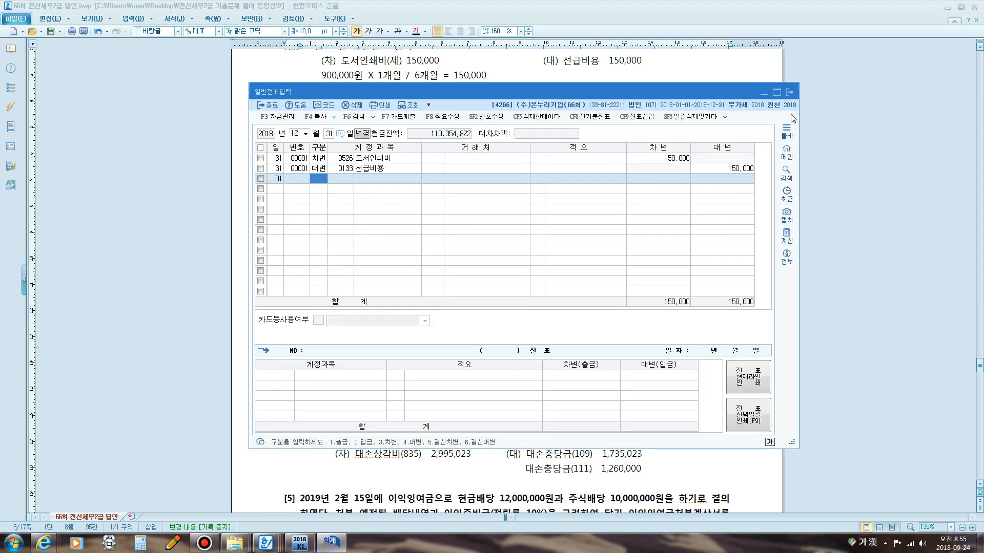
left_click(789, 92)
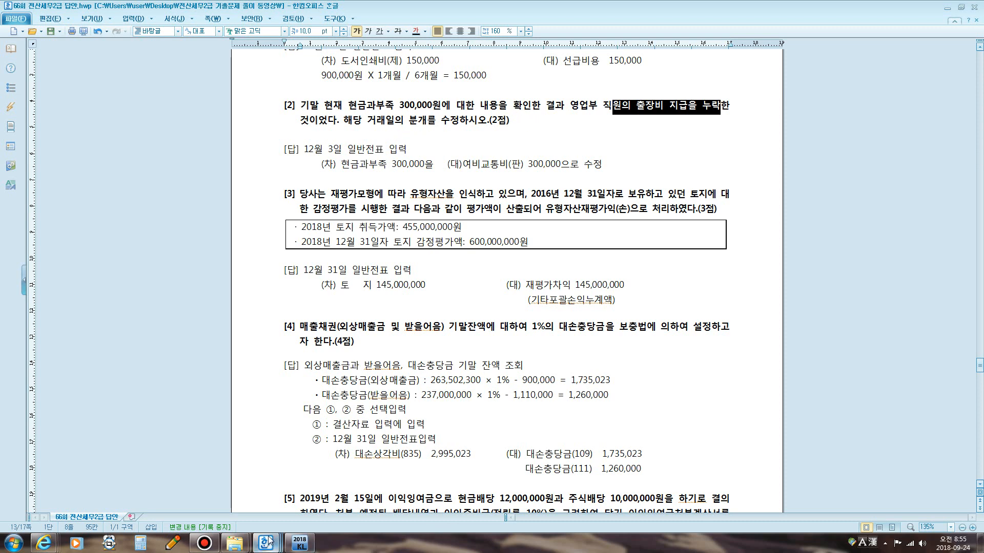
Open the 계정별원장 for account 0141 현금과부족 over 2018-01-01 to 2018-12-31 and select its entry.
mouse_move(269, 541)
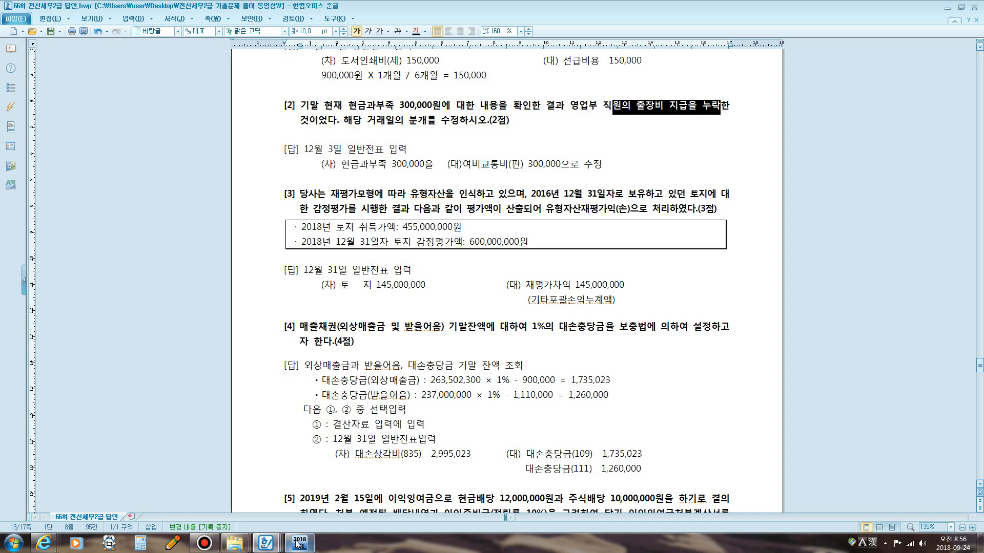
mouse_move(299, 544)
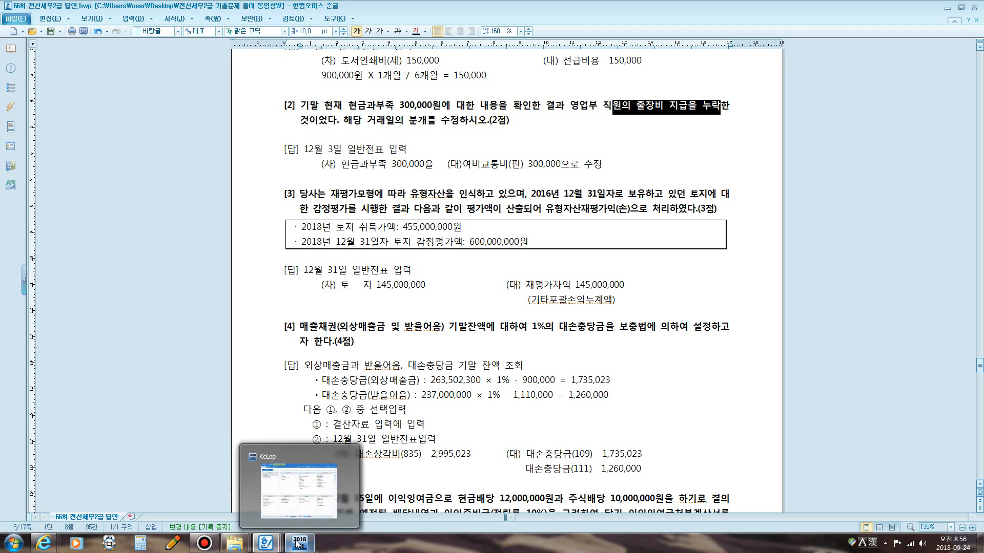
left_click(298, 545)
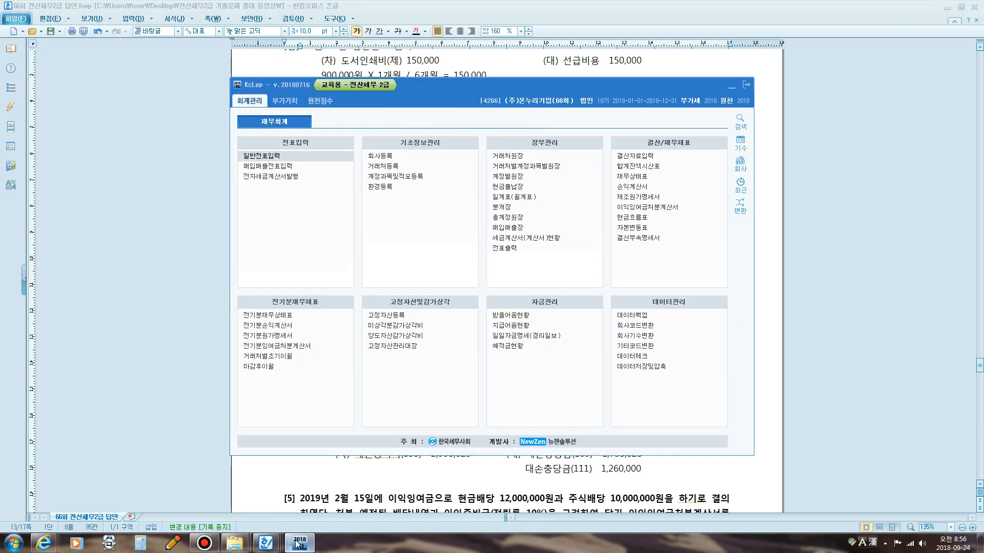
left_click(518, 182)
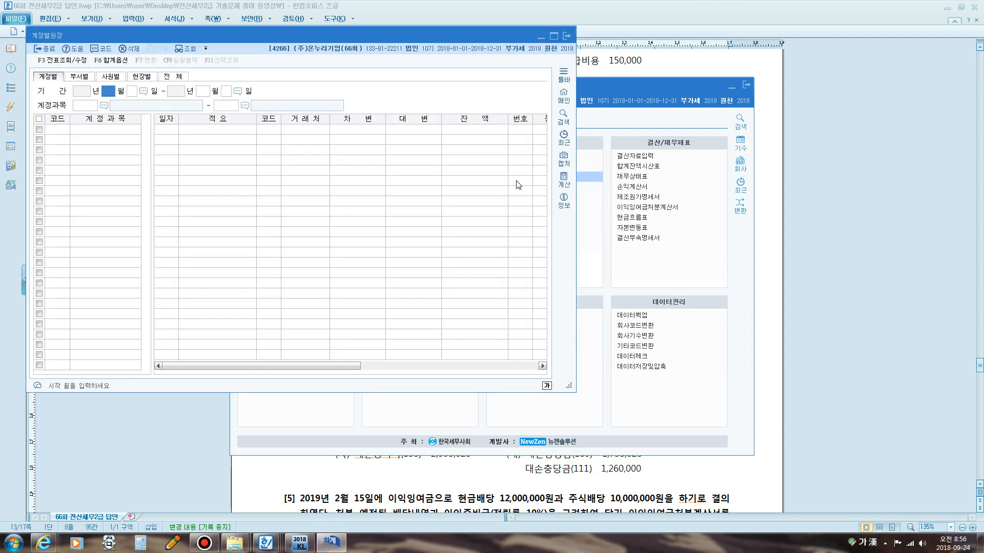
key("Hangul")
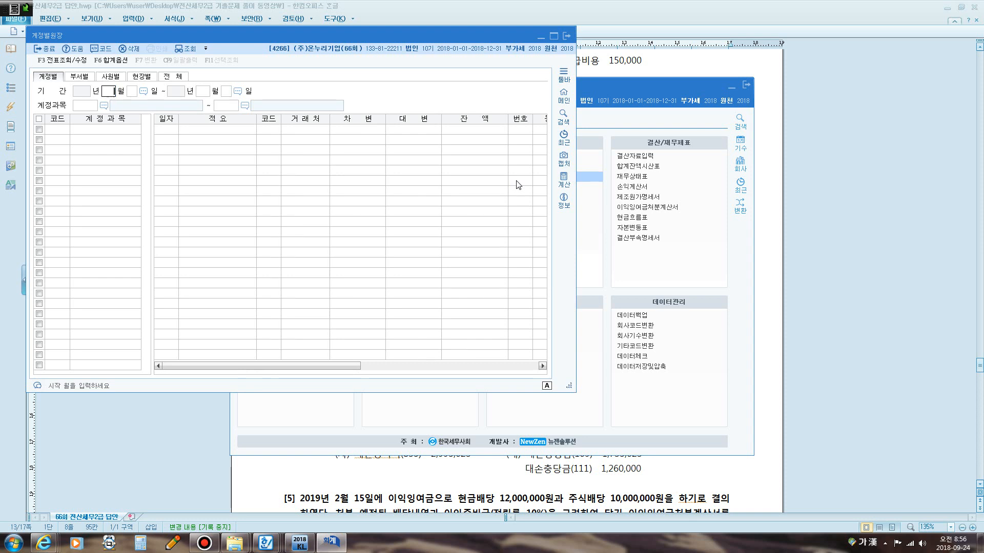
type("1")
key("Return")
type("1")
key("Return")
type("1231")
key("Return")
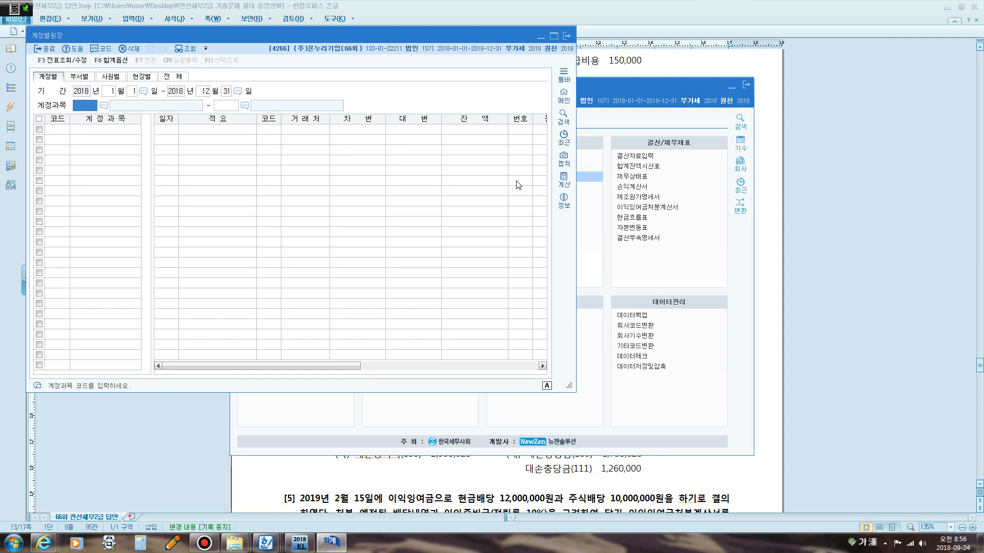
key("F2")
type("현금")
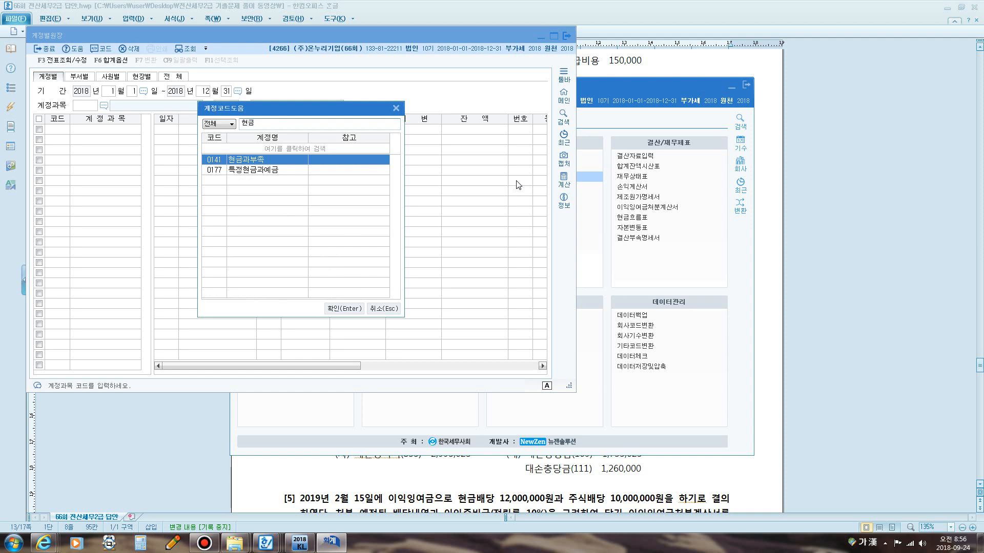
key("Return")
key("Return")
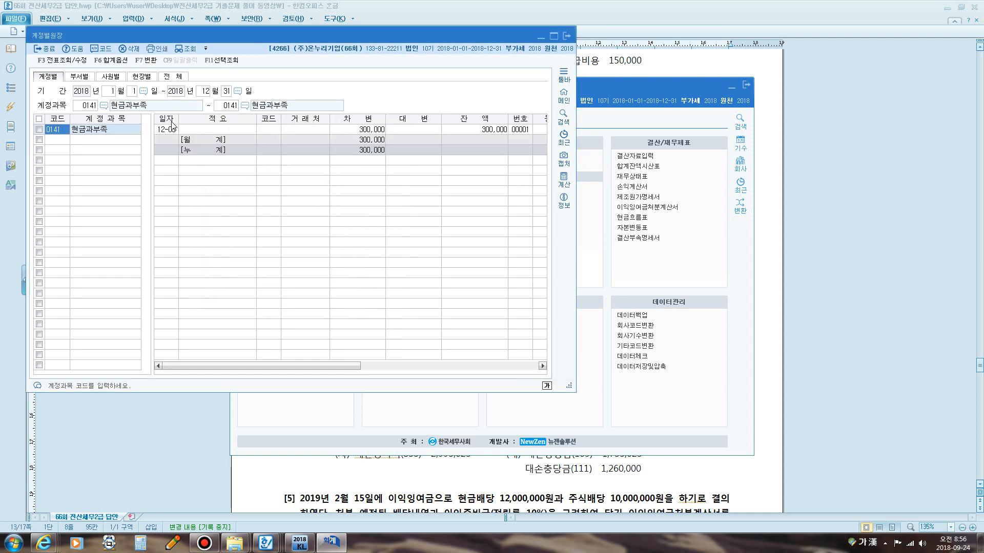
left_click(166, 130)
Open the 합계잔액시산표 as of December 31, 2018 and search it for 현금.
left_click(567, 36)
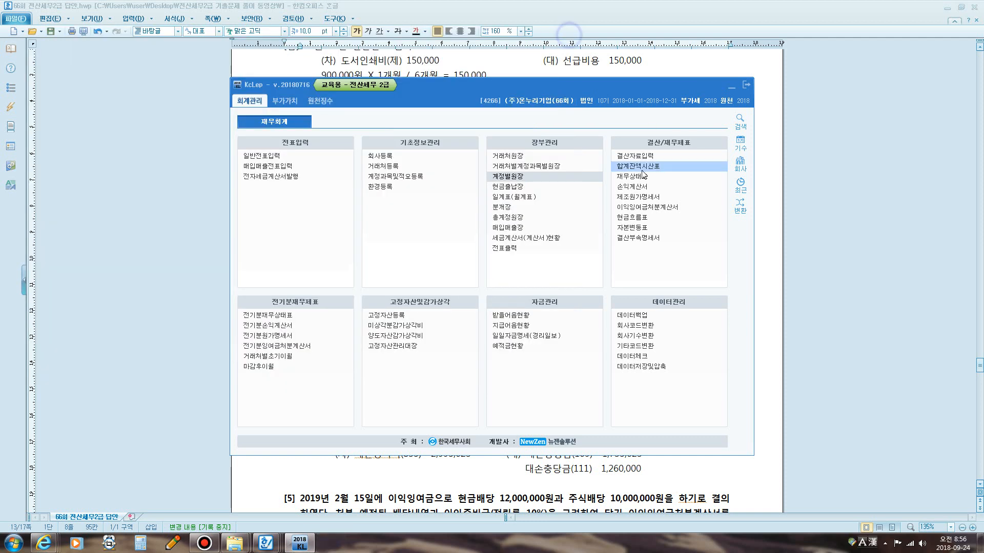
left_click(639, 167)
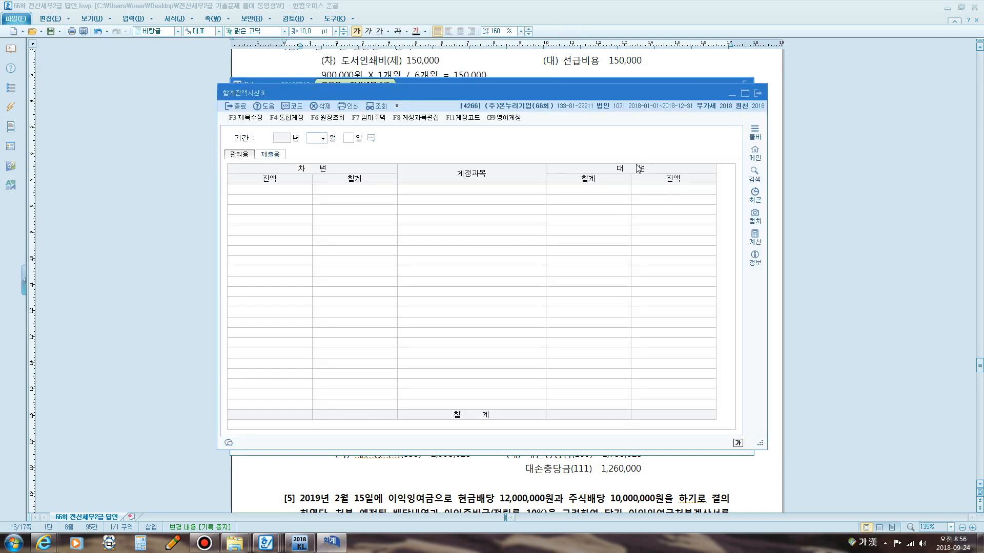
key("Return")
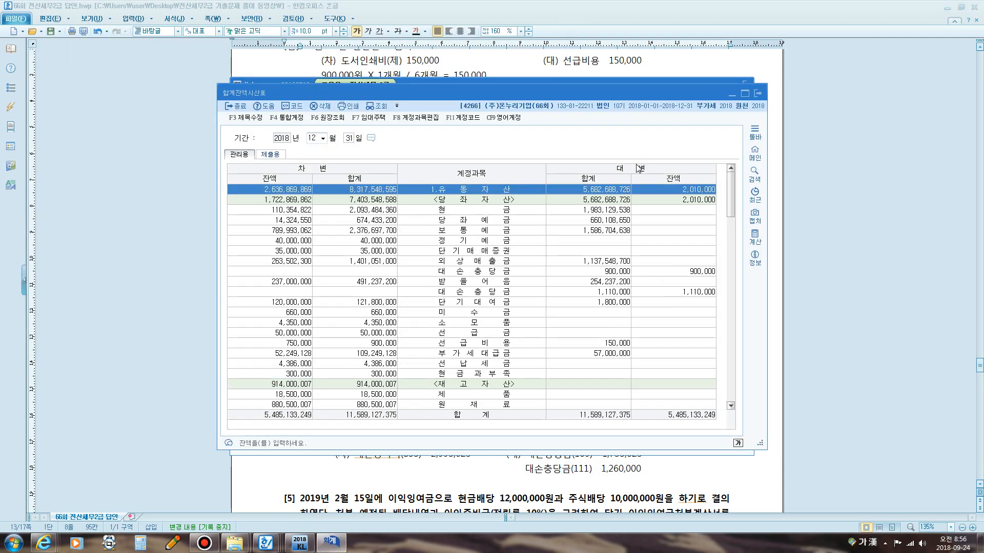
key("ctrl+f")
type("현금")
key("Return")
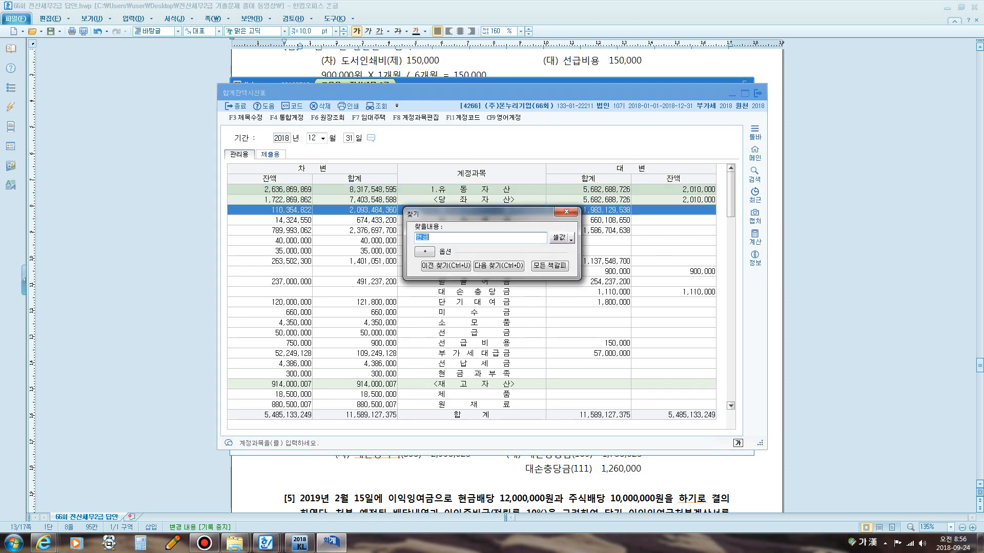
key("Return")
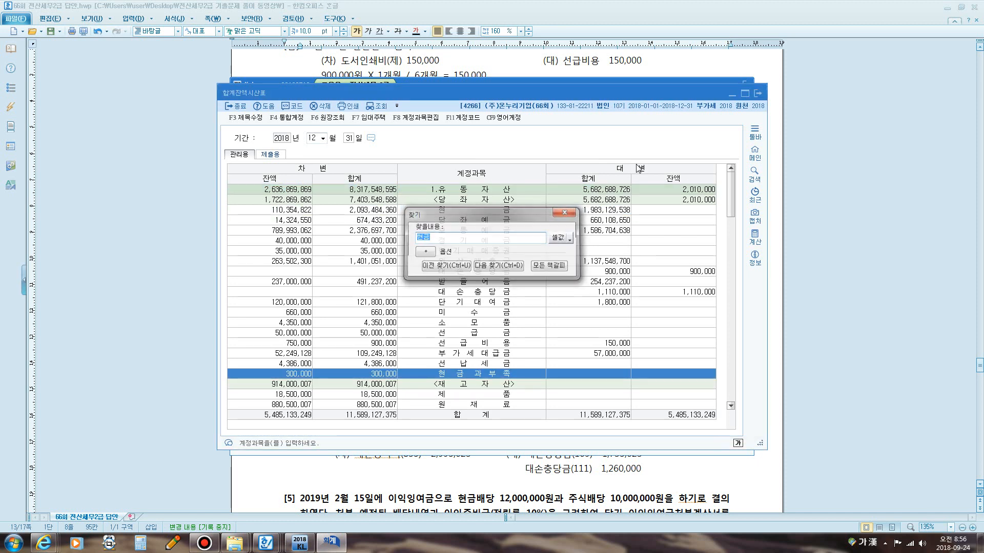
Open the 현금과부족 ledger detail from the trial balance, then close it and the trial balance.
key("Escape")
scroll(305, 290, "down", 3)
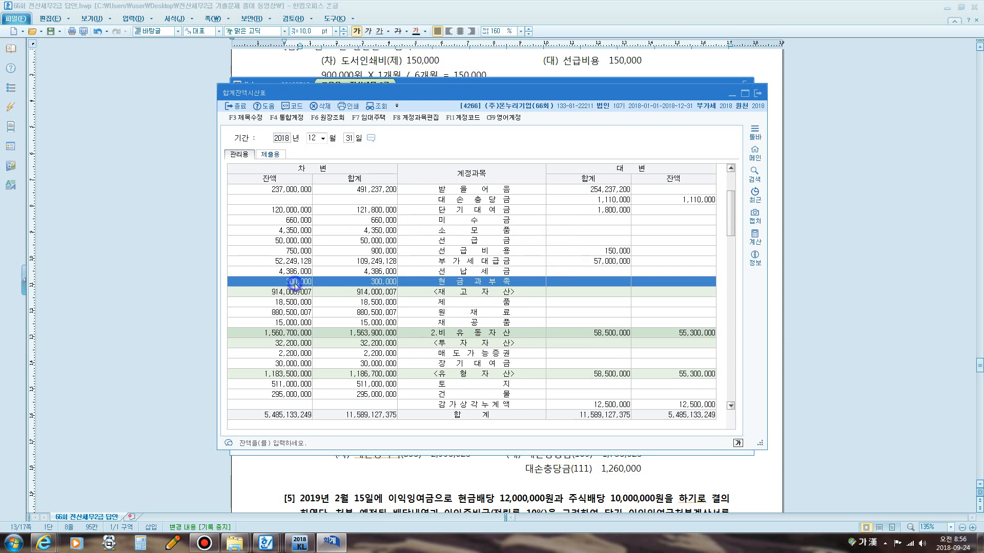
double_click(291, 280)
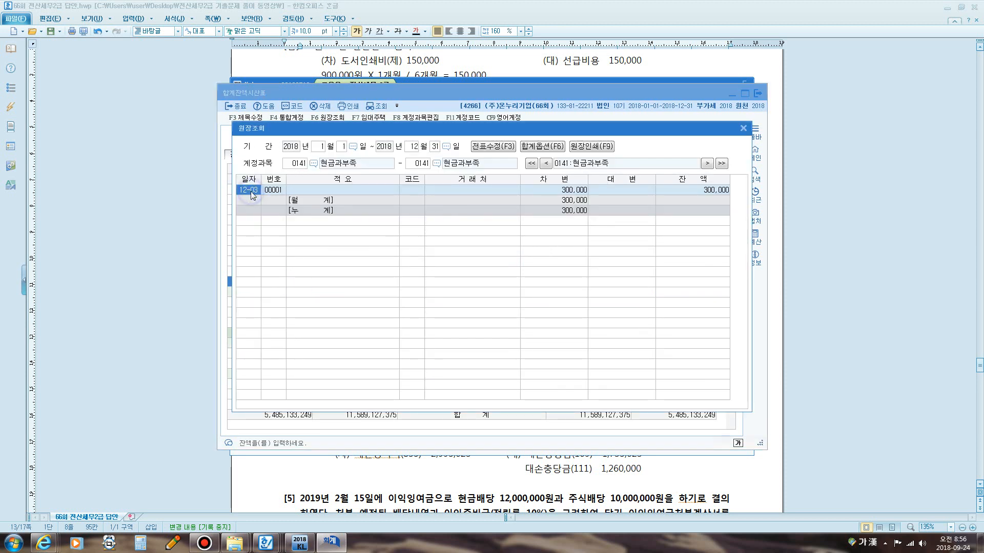
left_click(746, 129)
left_click(757, 93)
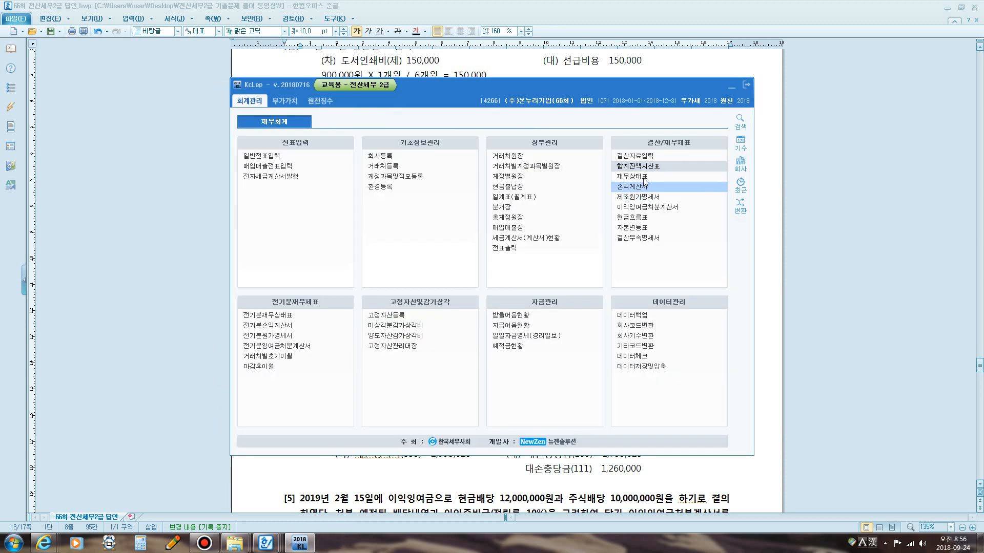
Open 일반전표입력 and highlight the instruction to correct that day's journal entry in problem [2].
left_click(262, 155)
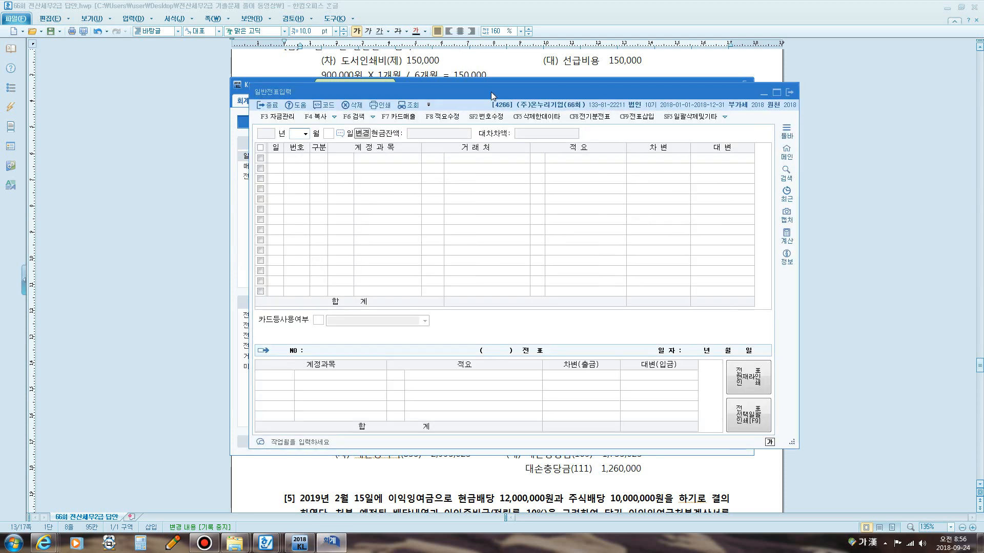
left_click_drag(490, 92, 494, 203)
left_click_drag(512, 100, 493, 307)
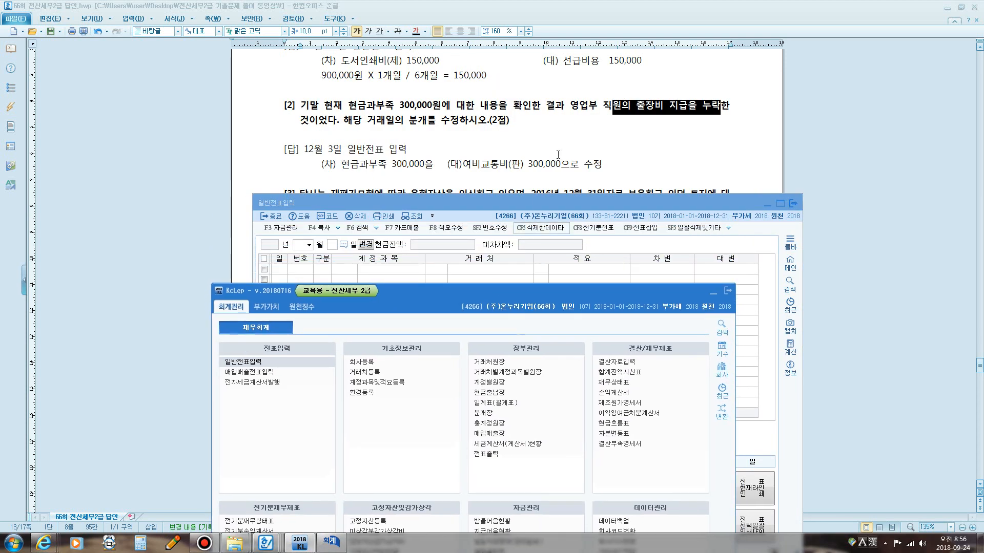
left_click(407, 128)
left_click_drag(343, 121, 509, 122)
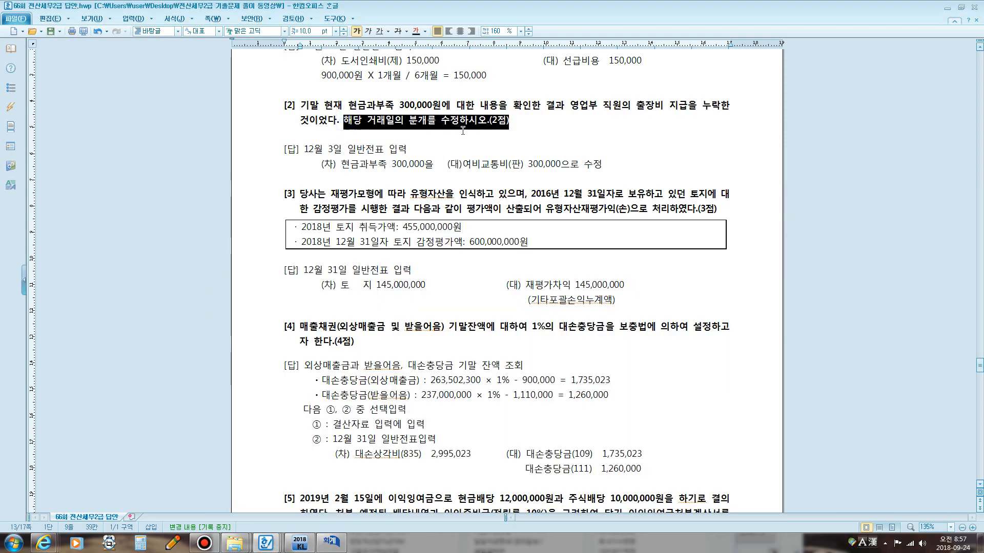
left_click(331, 542)
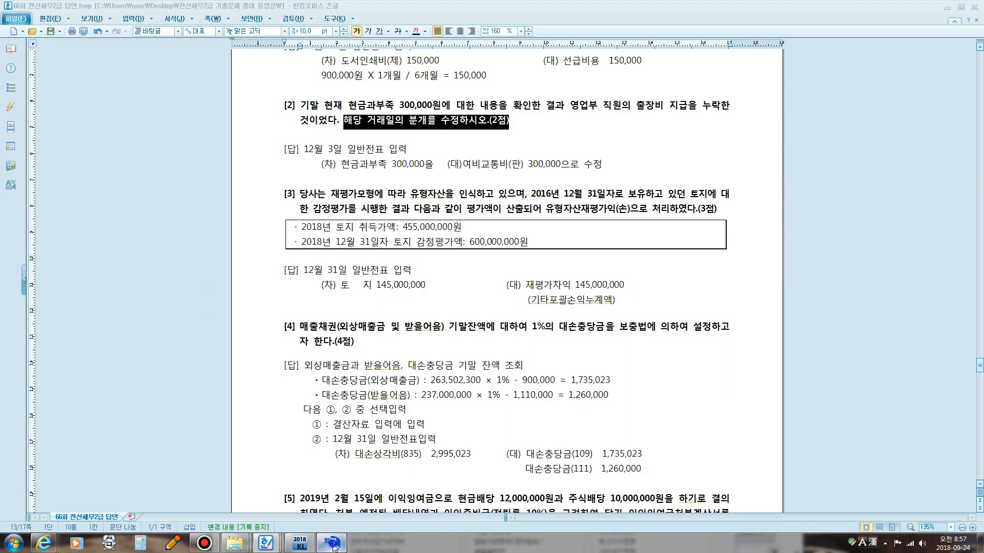
left_click_drag(449, 201, 453, 111)
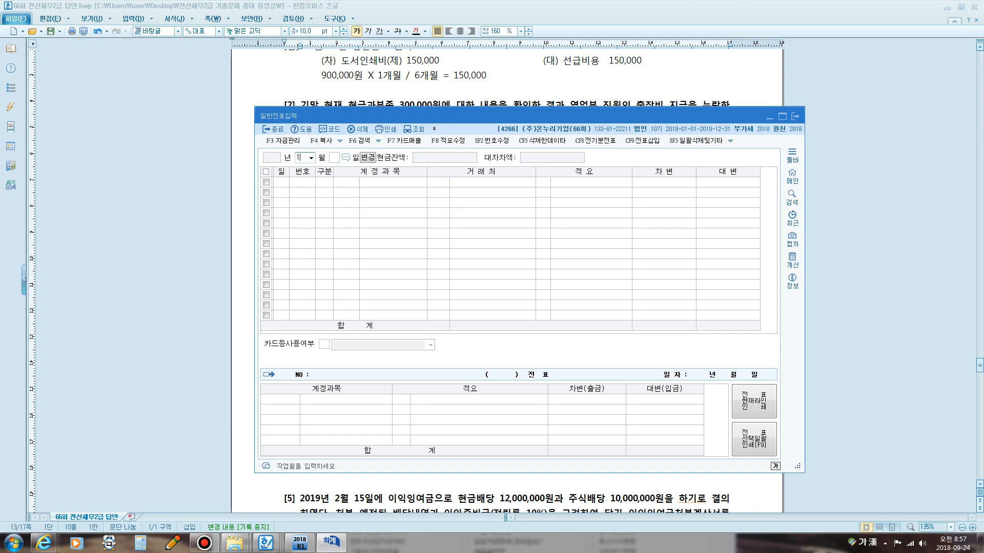
On the December 3, 2018 voucher, change the 현금과부족 debit line's account to 0812 여비교통비.
type("12")
key("Return")
type("3")
key("Return")
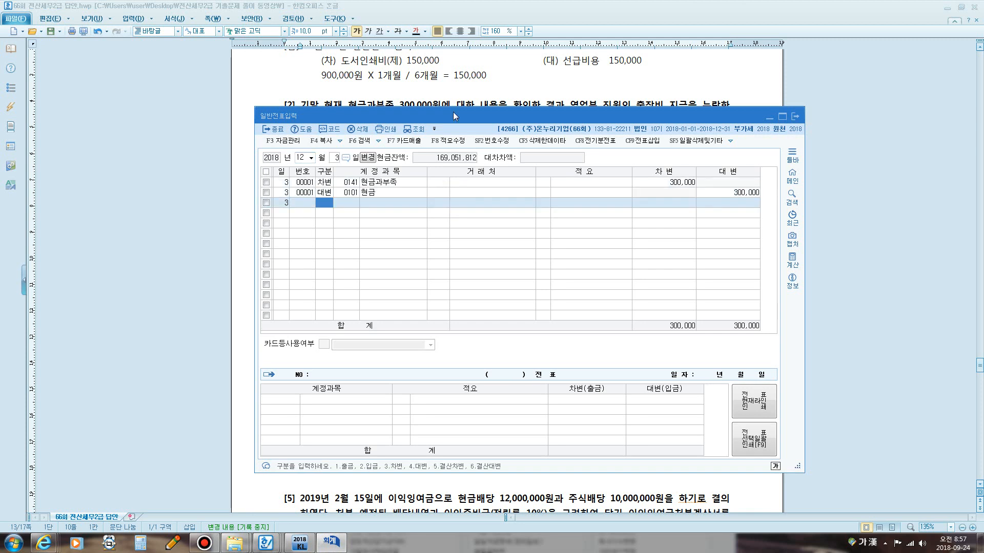
left_click(328, 182)
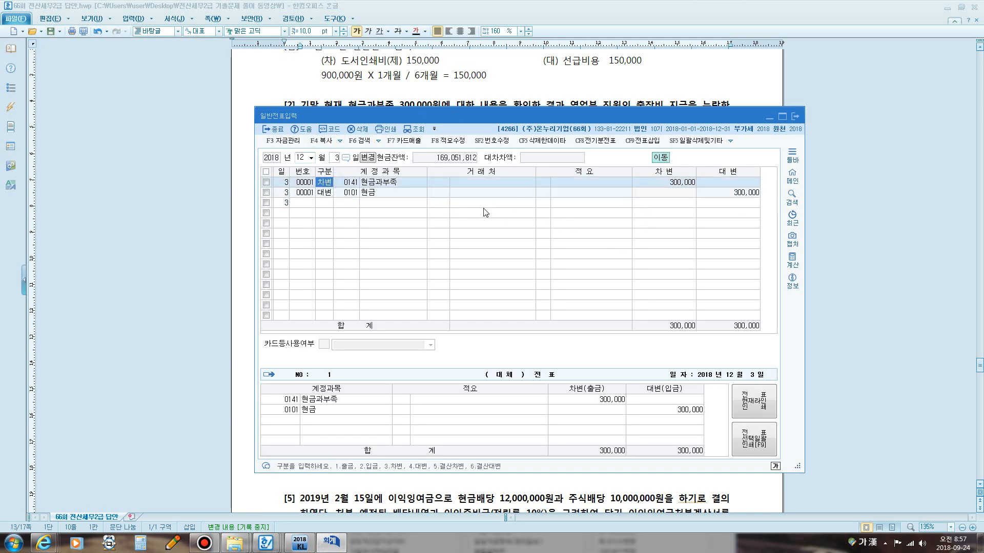
left_click(351, 183)
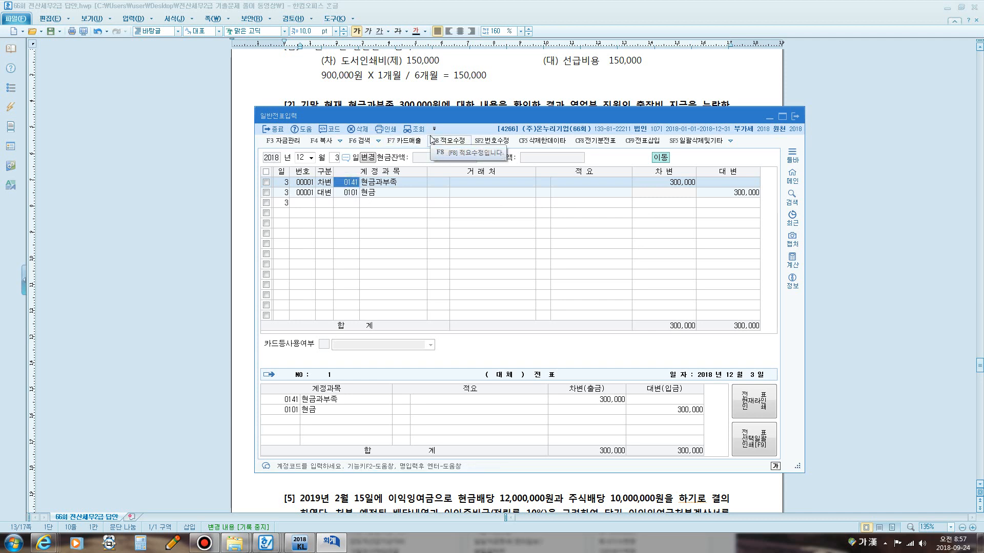
type("여비")
key("Return")
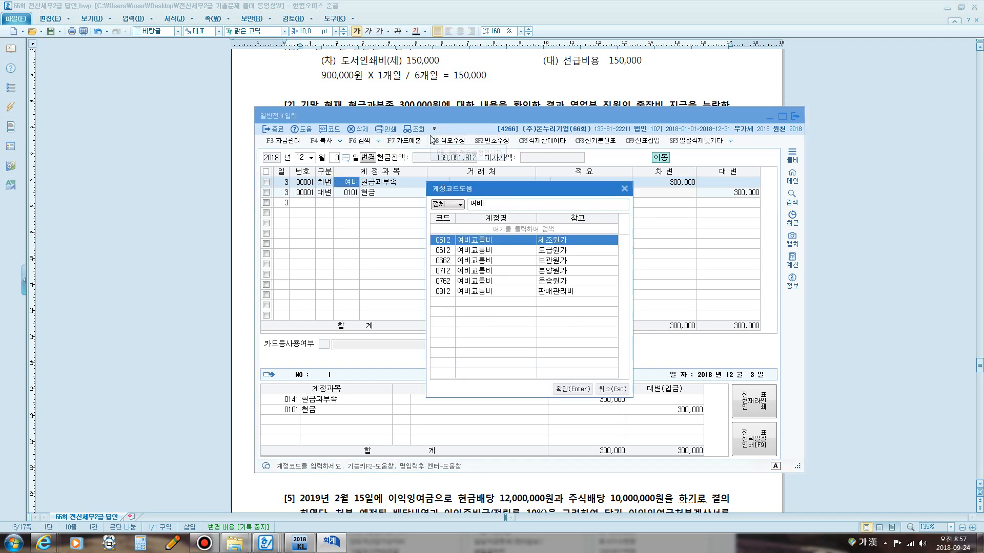
key("Down")
key("Down")
key("Down")
key("Down")
key("Down")
key("Return")
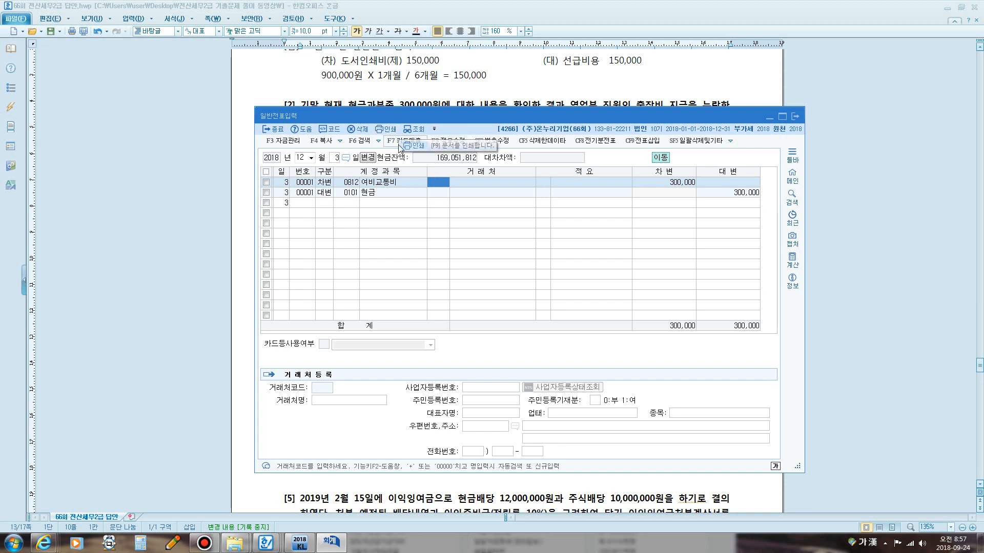
Write the screen annotation 현금과부족 300,000 over the voucher.
key("ctrl+2")
left_click(67, 15)
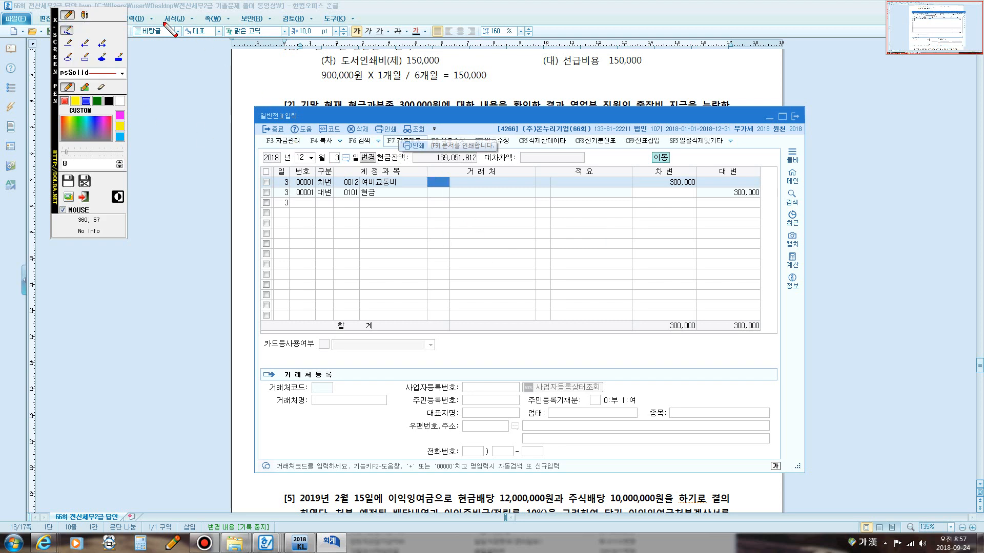
left_click(85, 14)
left_click(494, 245)
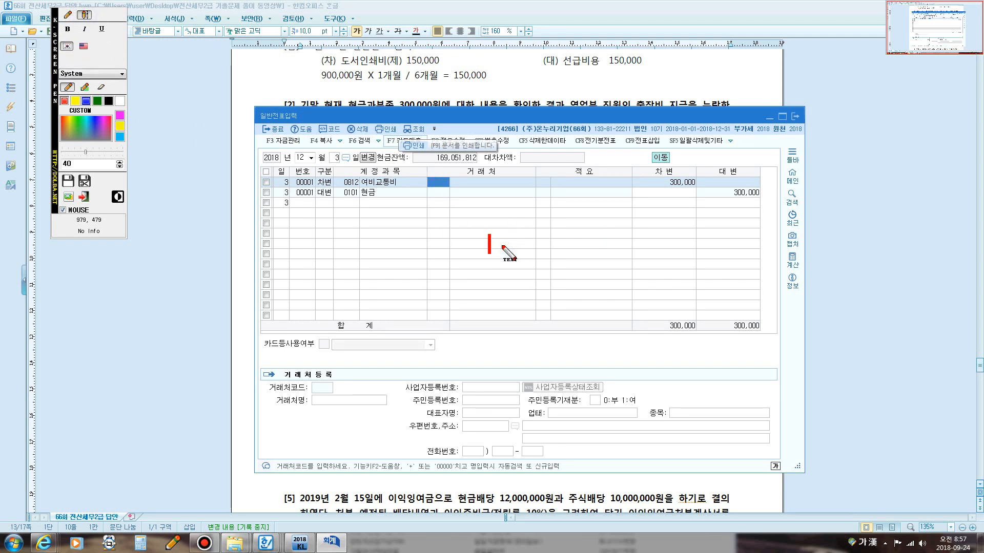
type("/GUS")
key("BackSpace")
key("BackSpace")
key("BackSpace")
key("BackSpace")
type("현금")
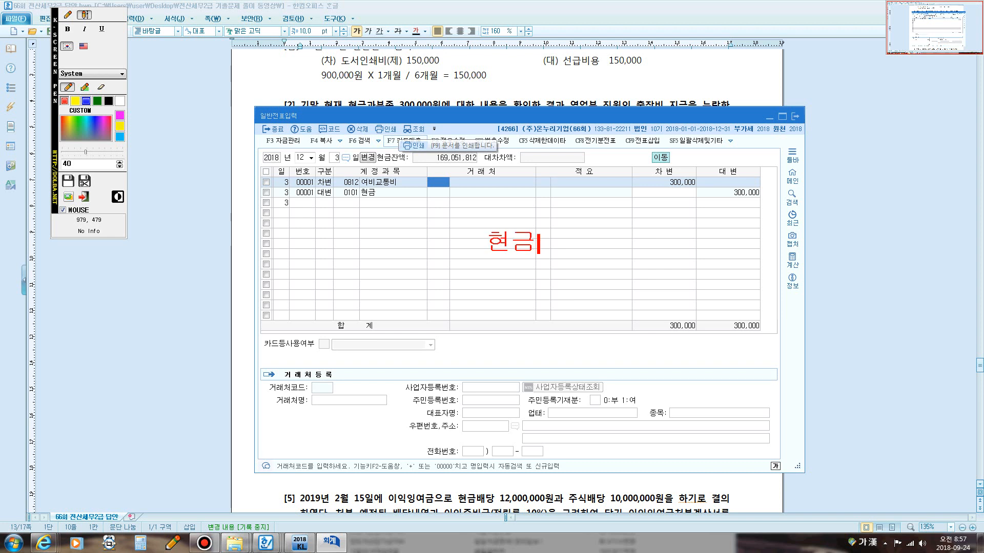
type("과부조ㄱ 300,000")
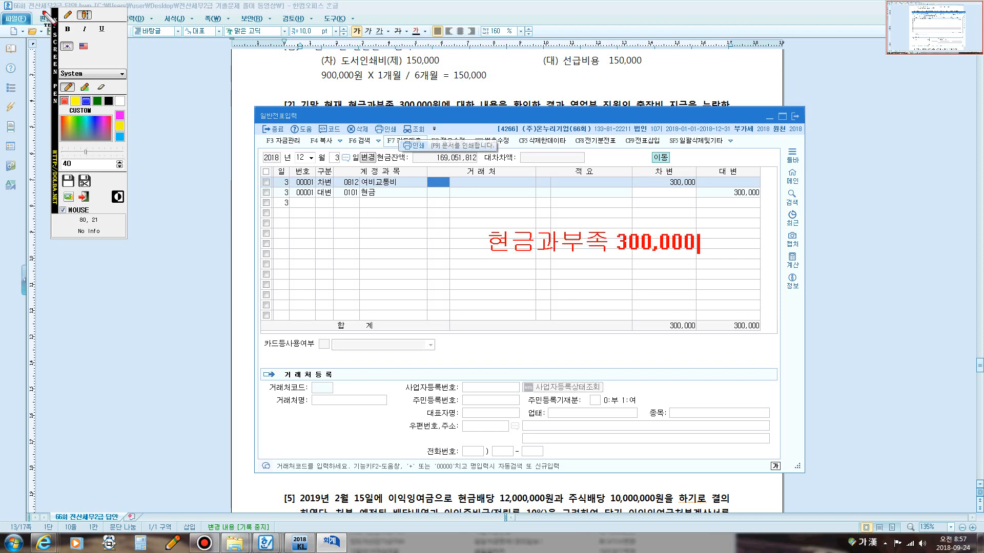
Annotate the voucher on screen with 여비교통비 300,000 / 현금과부족 300,000.
left_click(488, 212)
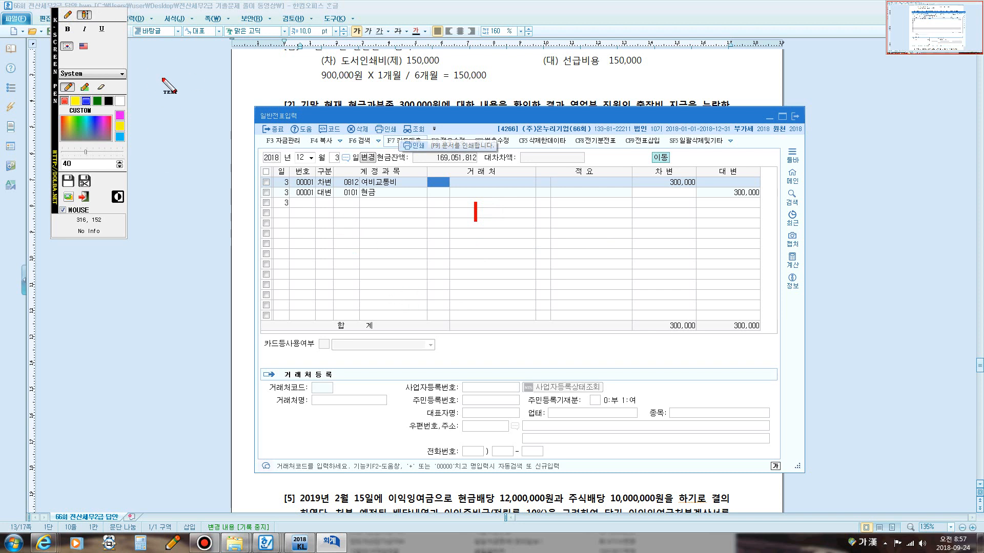
key("Hangul")
type("DLAC")
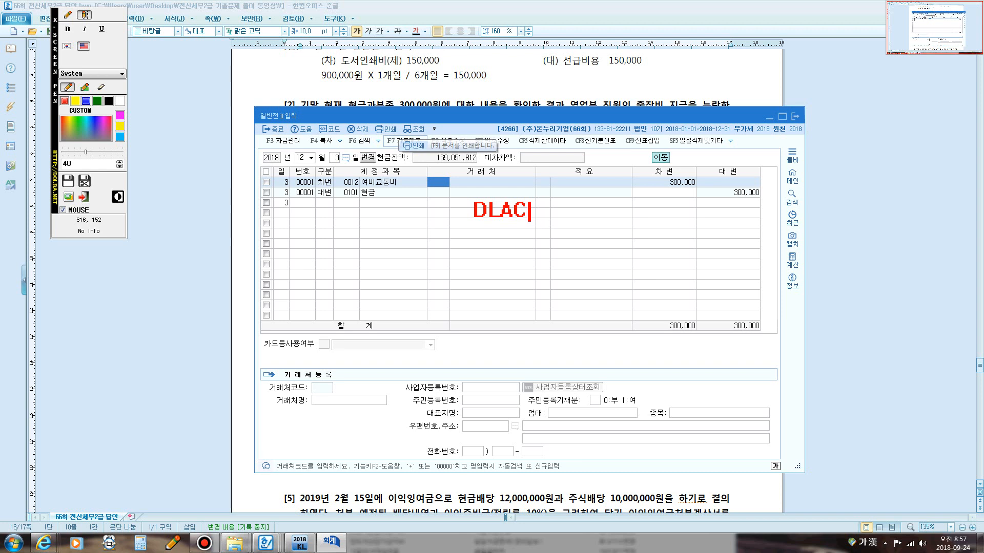
key("BackSpace")
key("BackSpace")
key("BackSpace")
key("BackSpace")
key("Hangul")
type("임차려ㅆ")
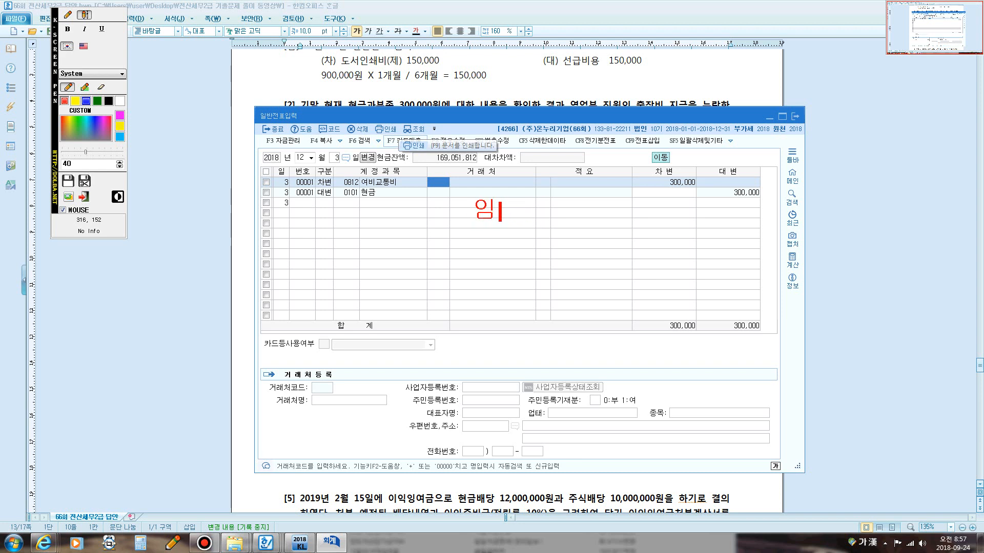
key("BackSpace")
key("BackSpace")
type("료")
key("BackSpace")
key("BackSpace")
key("BackSpace")
type("여비교")
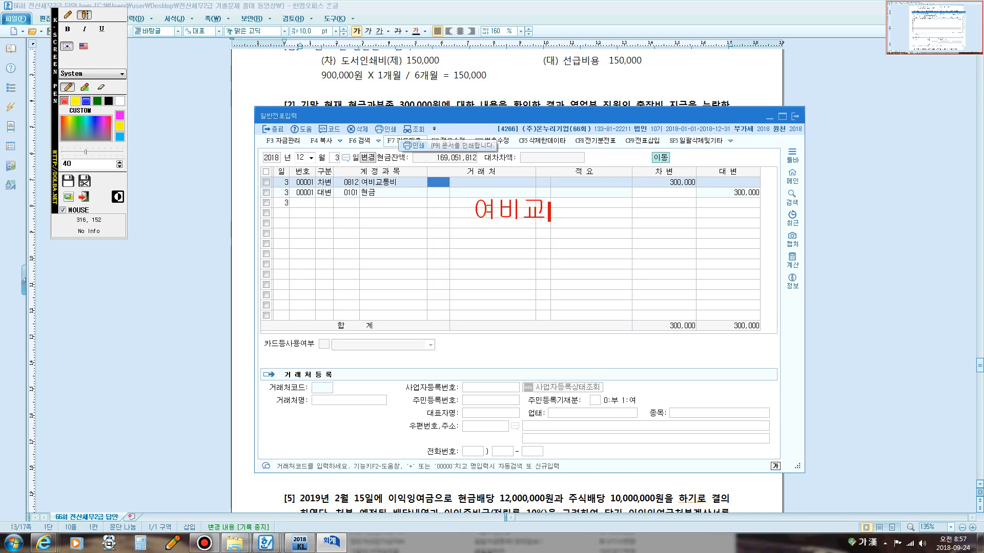
type("통비 300")
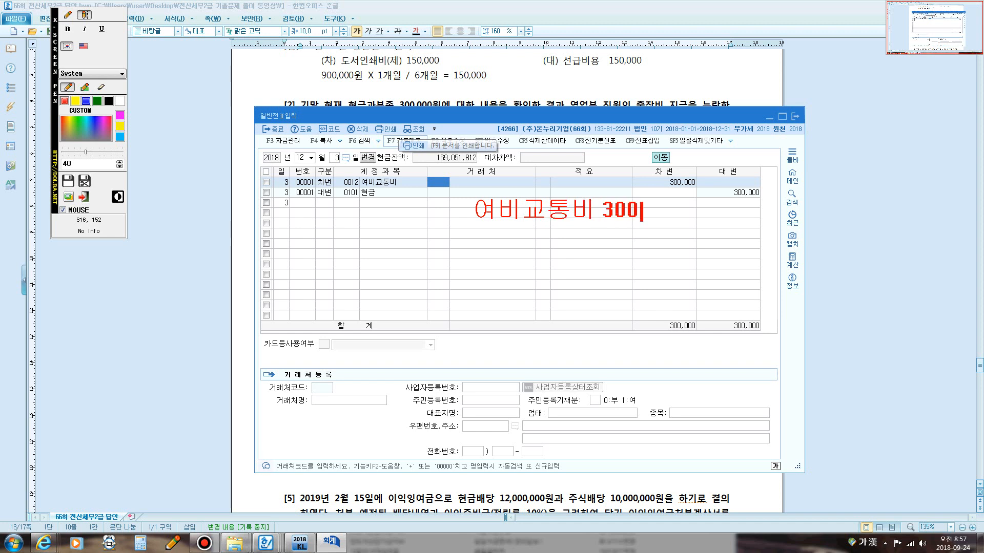
type(",000 / 현")
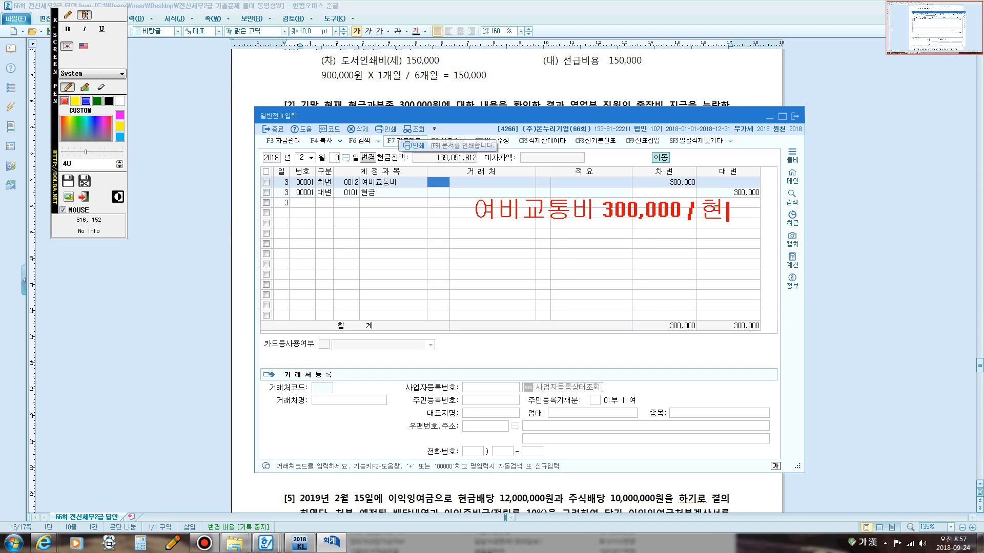
type("금과부족")
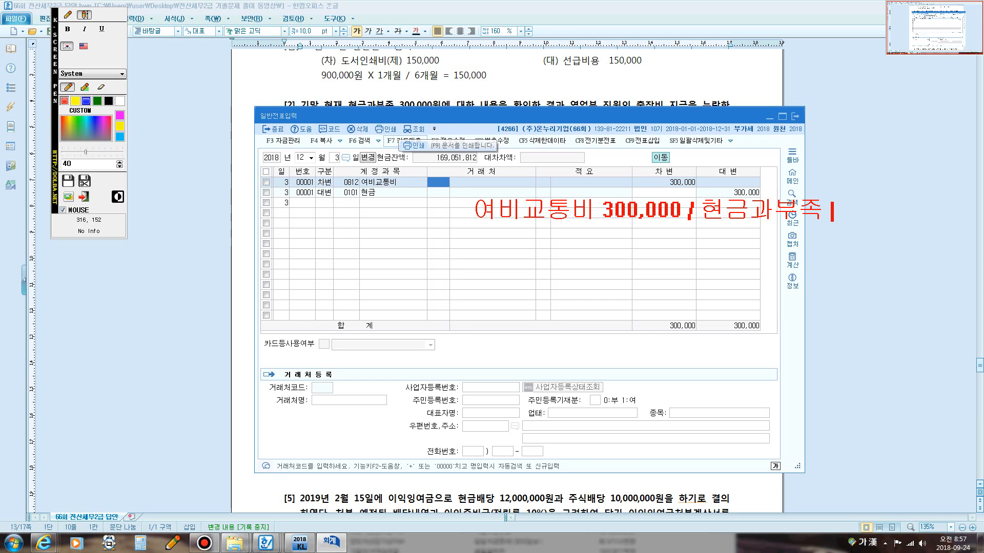
type(" 300,000")
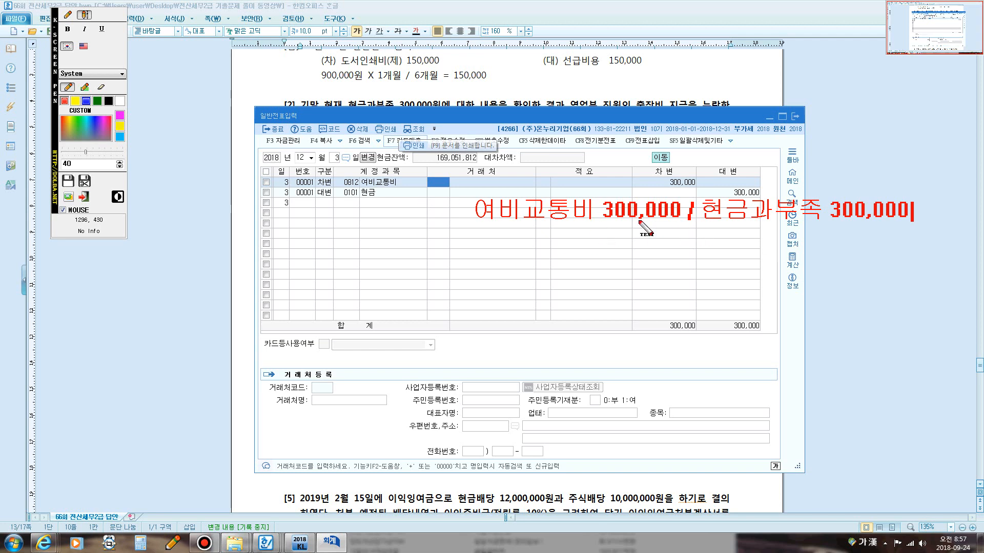
key("Escape")
Highlight problem [2]'s instruction and its answer line about correcting to 여비교통비(판) 300,000 in the document.
left_click(536, 88)
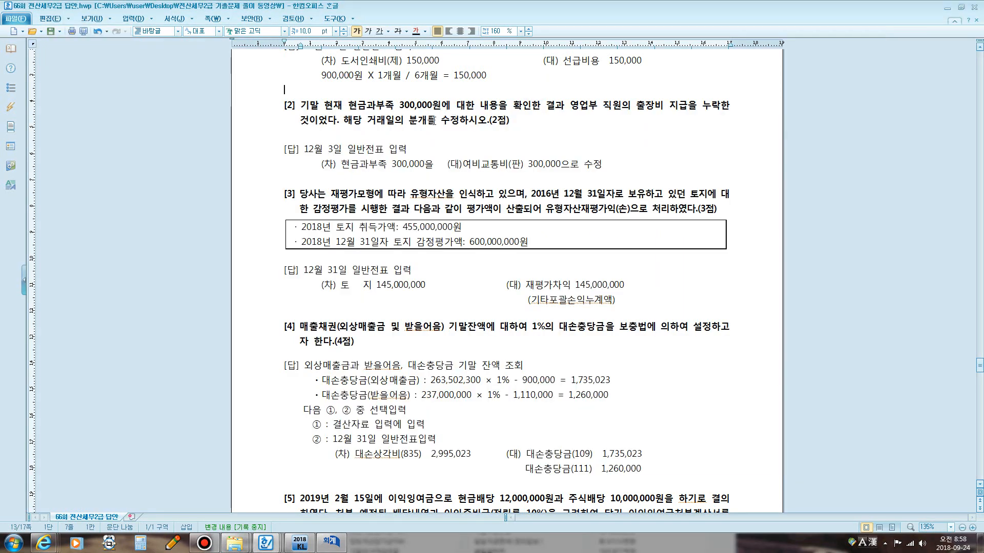
left_click_drag(389, 126, 467, 130)
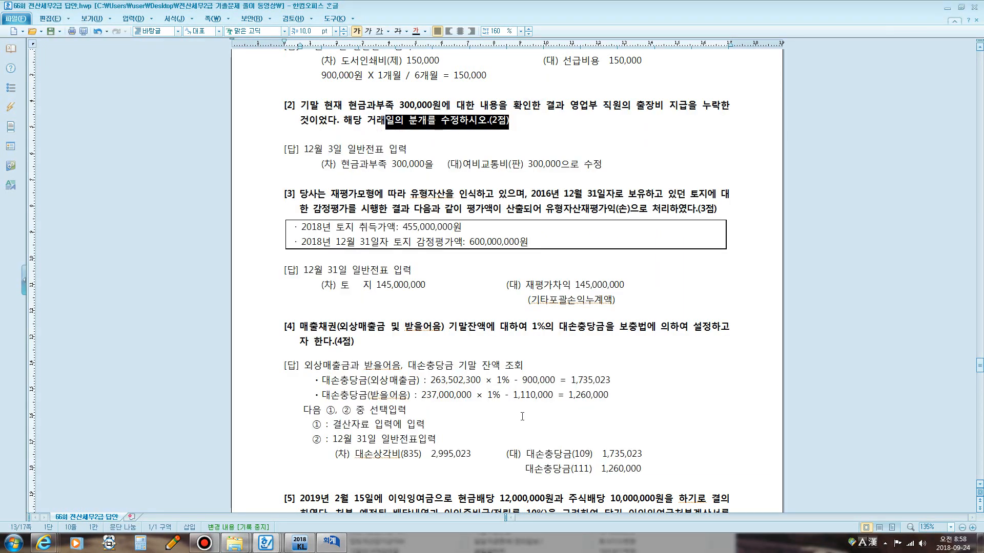
left_click_drag(319, 164, 603, 165)
left_click(329, 544)
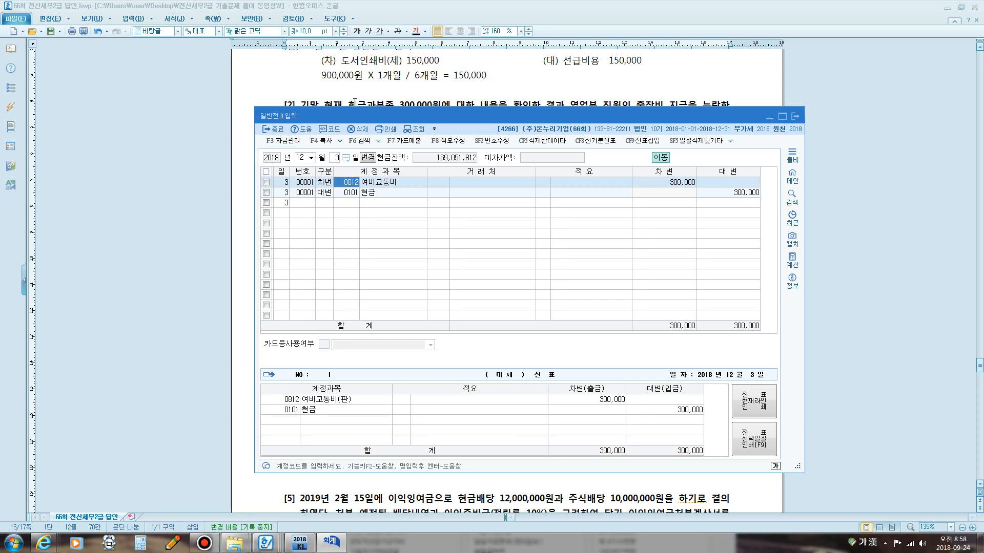
left_click(356, 102)
scroll(334, 227, "down", 1)
scroll(335, 227, "down", 1)
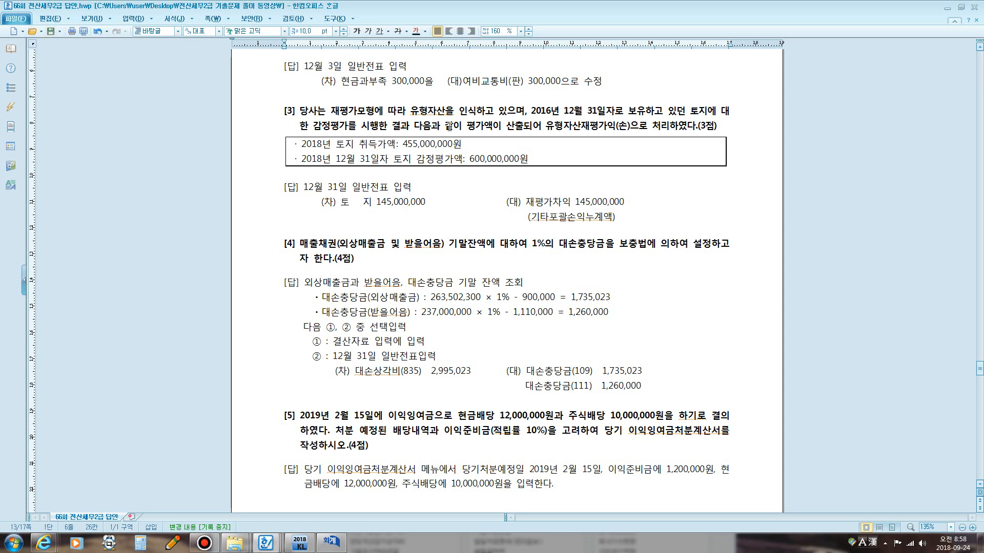
Write screen annotations 유형자산의 평가, 원가모형 and 재평가모형 beside problem [3]'s land data box.
key("F12")
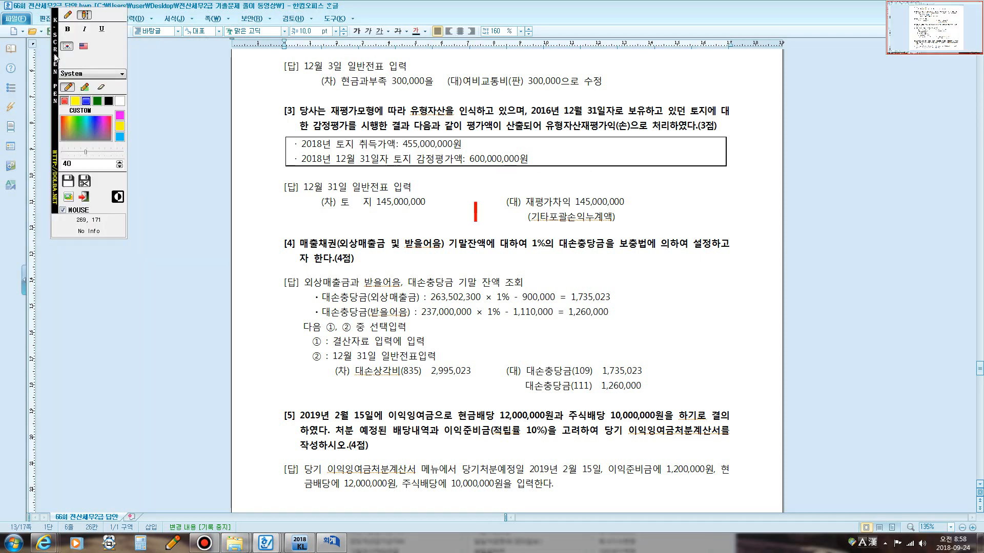
left_click(67, 15)
left_click(575, 150)
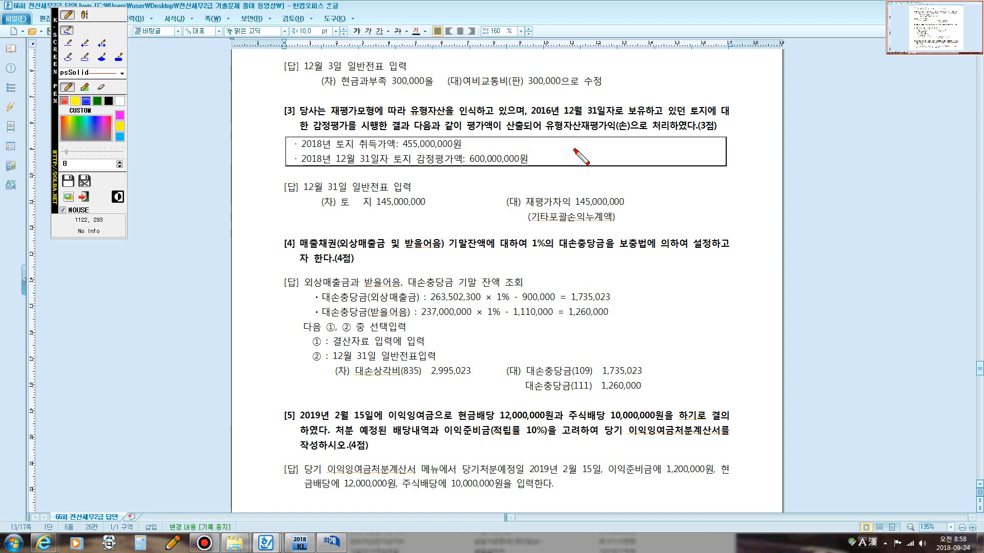
left_click(85, 15)
left_click(594, 151)
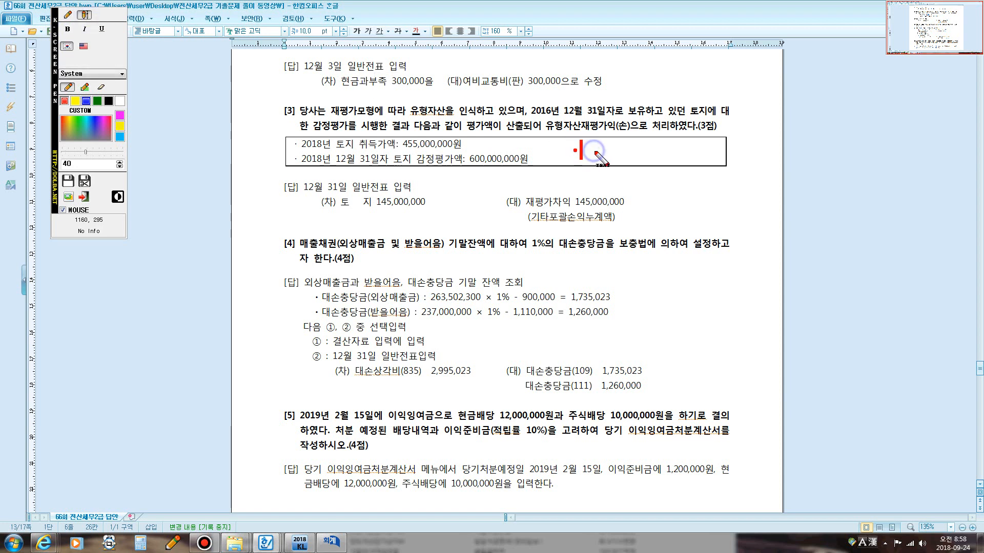
type("유형")
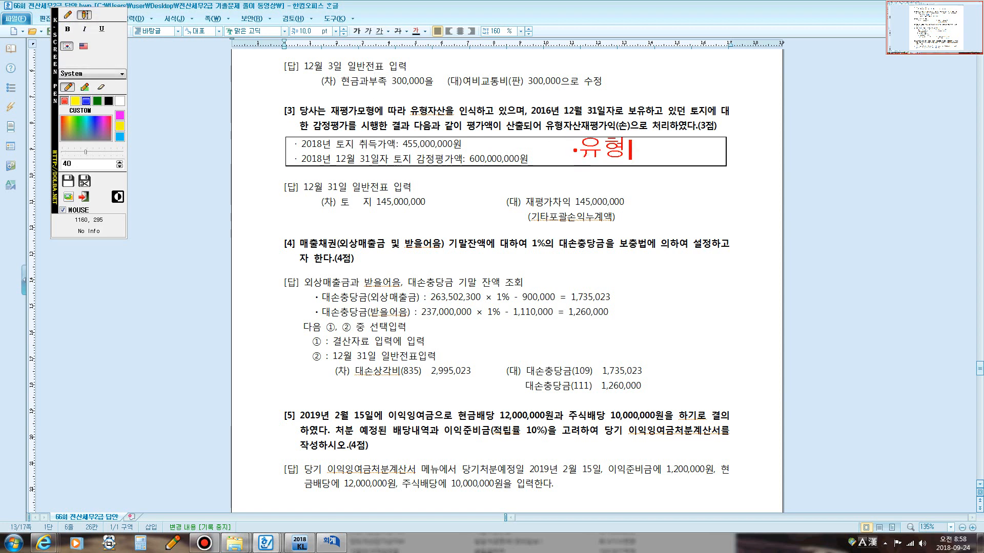
type("자산의 ㅍ평가")
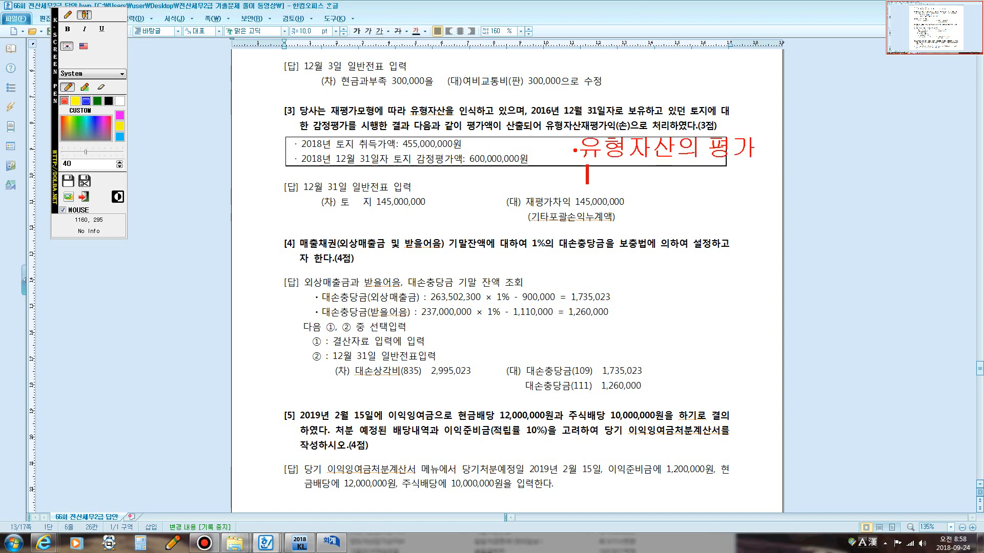
key("Return")
type("워ㄴ가모형")
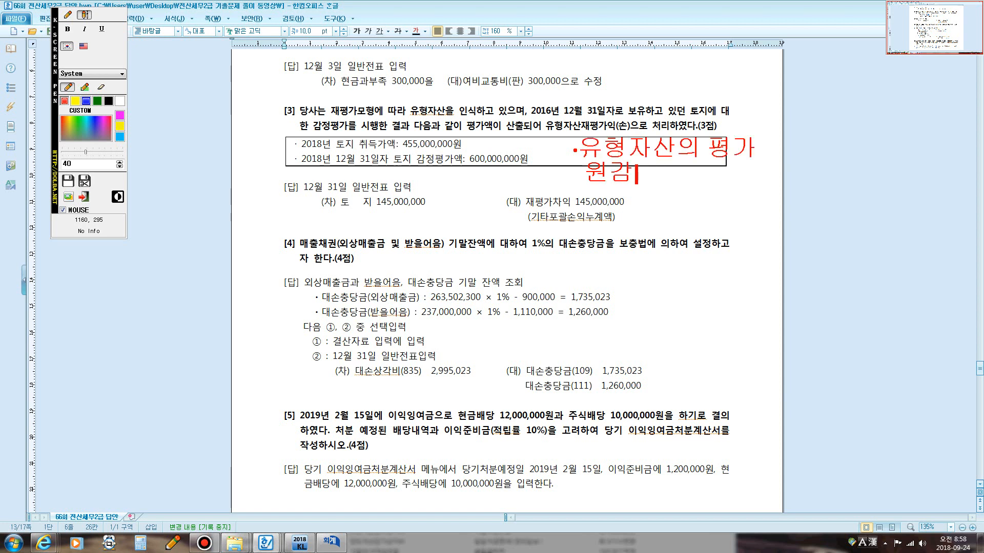
key("Return")
type("재평가몰")
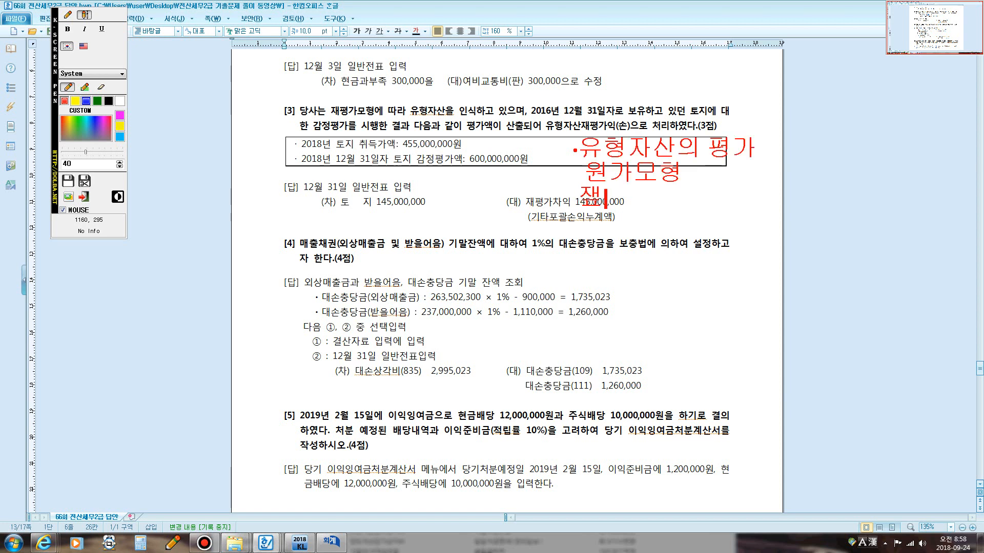
type("ㅕㅇ")
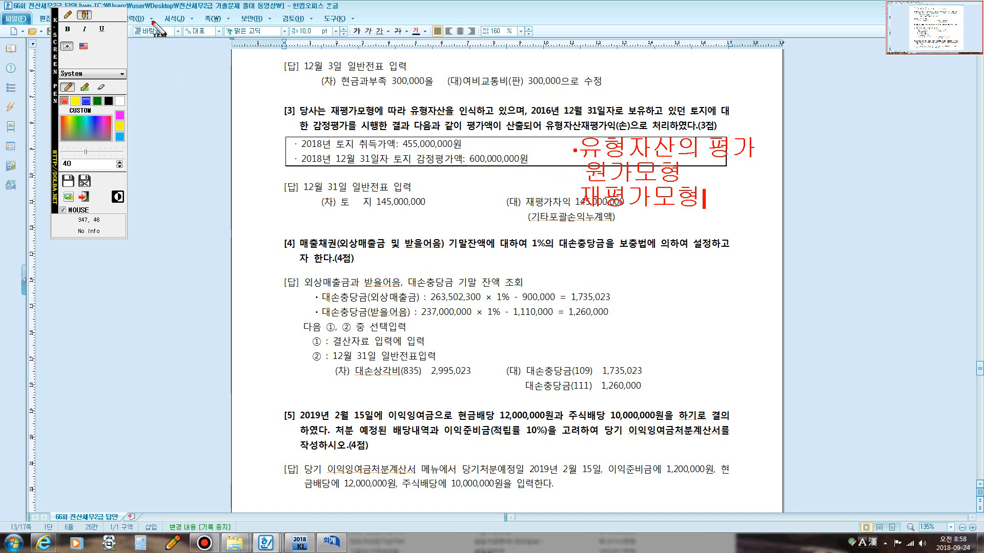
Circle the 재평가모형 annotation with the pen and close the annotation tool.
left_click(68, 15)
mouse_move(570, 209)
left_mouse_down()
mouse_move(577, 178)
mouse_move(658, 181)
mouse_move(705, 197)
mouse_move(699, 214)
mouse_move(586, 205)
left_mouse_up()
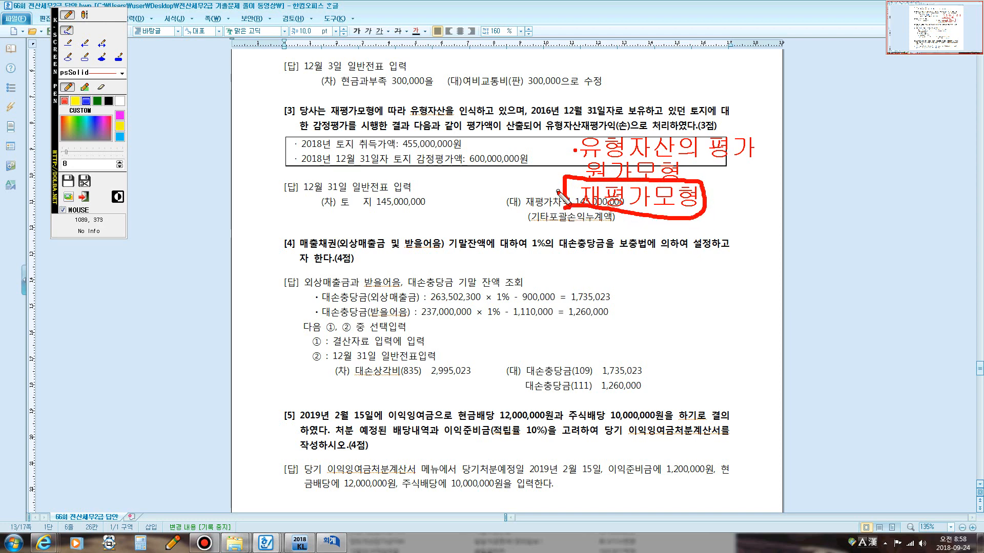
key("Escape")
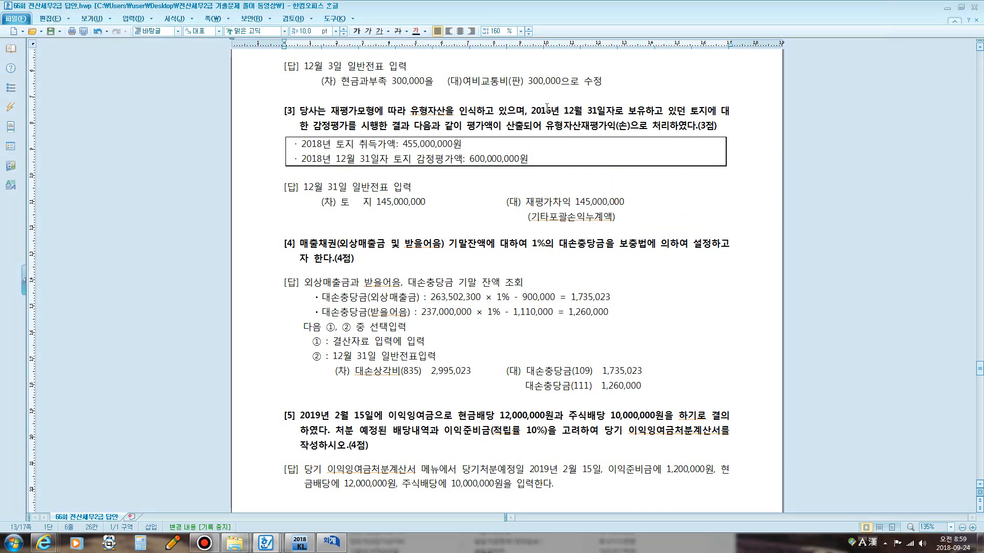
Correct the year in problem [3]'s sentence to 2018.
left_click_drag(546, 111, 550, 110)
type("8")
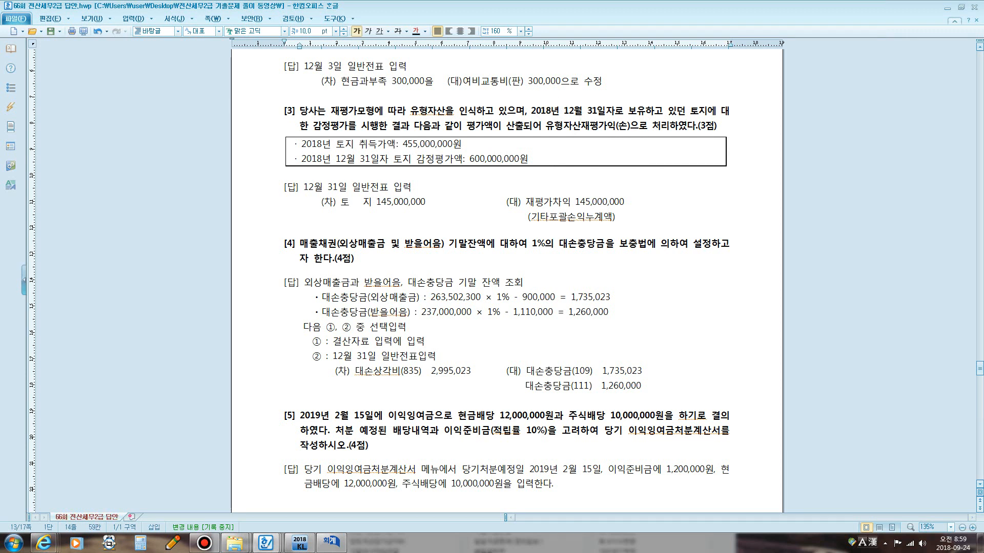
left_click(444, 156)
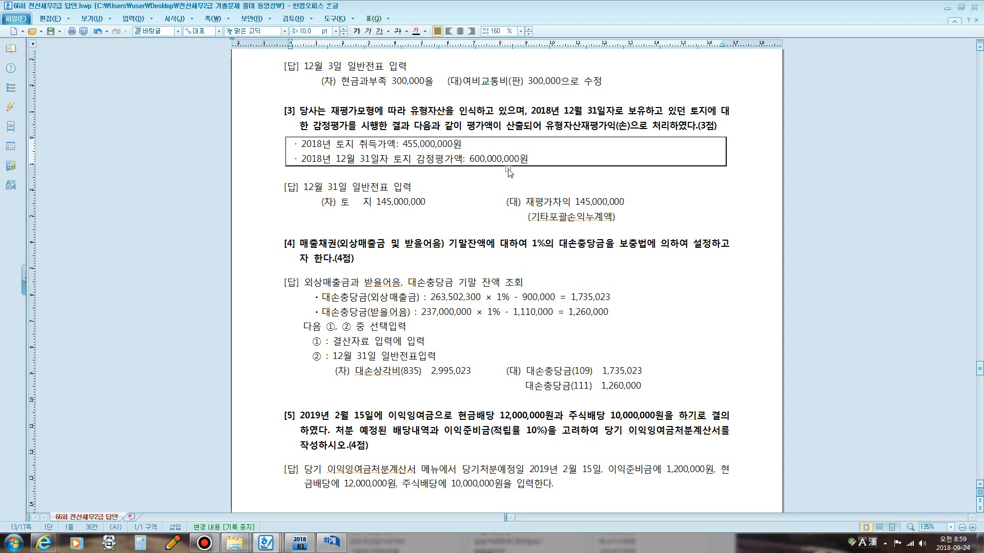
left_click(481, 180)
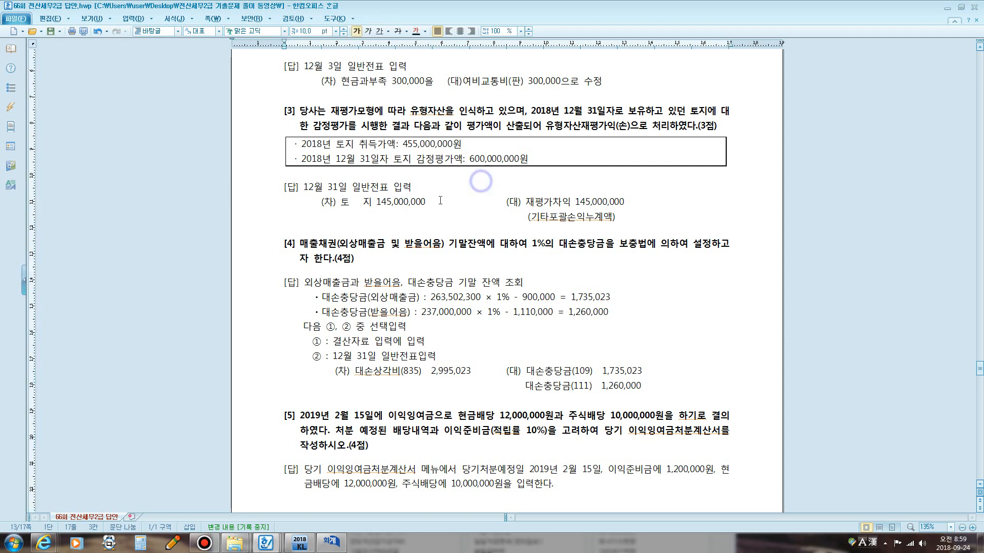
Highlight the 455,000,000원 acquisition cost and the answer's debit line (차) 토지 145,000,000.
left_click_drag(403, 146, 458, 146)
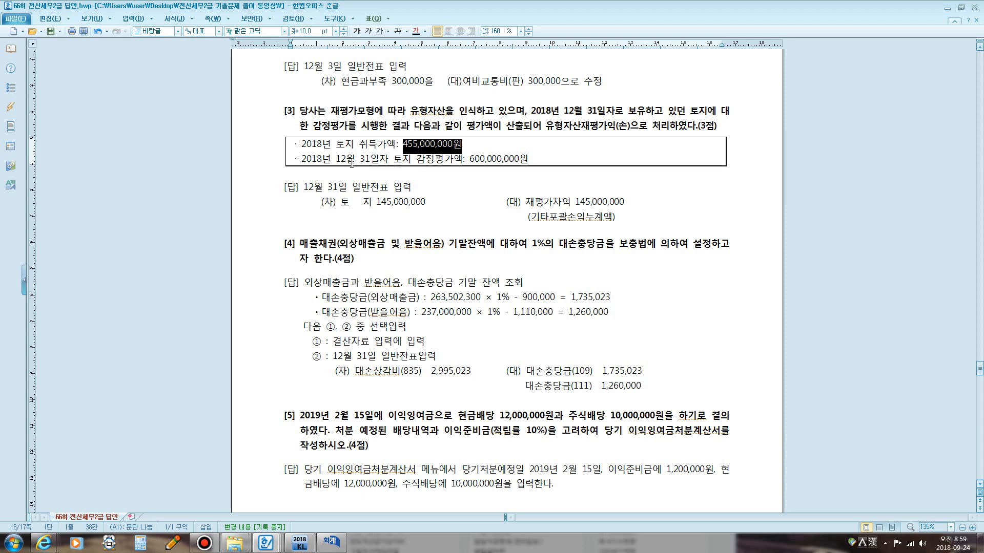
left_click_drag(322, 202, 420, 202)
Switch to KcLep's 일반전표입력 and on December 31 enter a 차변 line for 0201 토지 of 145,000,000.
left_click(328, 544)
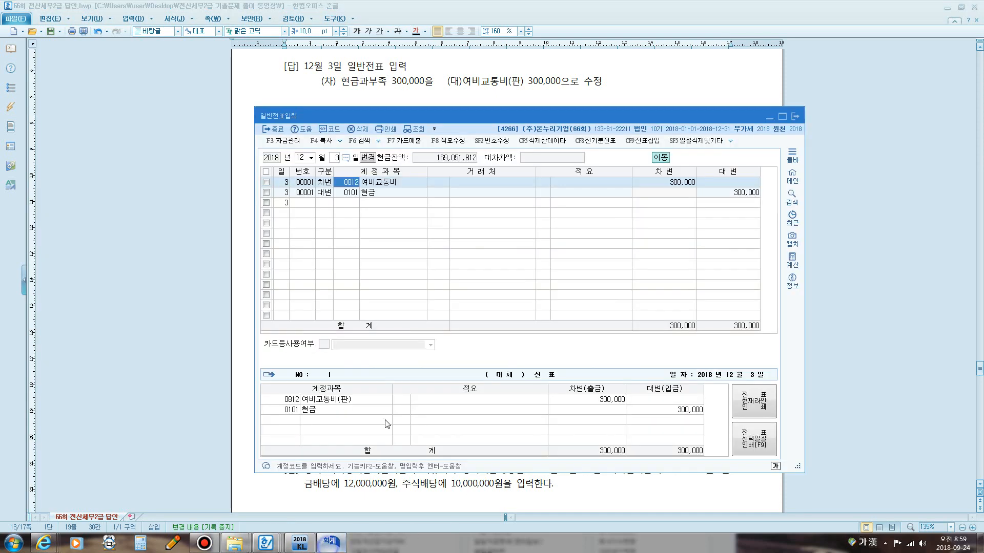
left_click(337, 158)
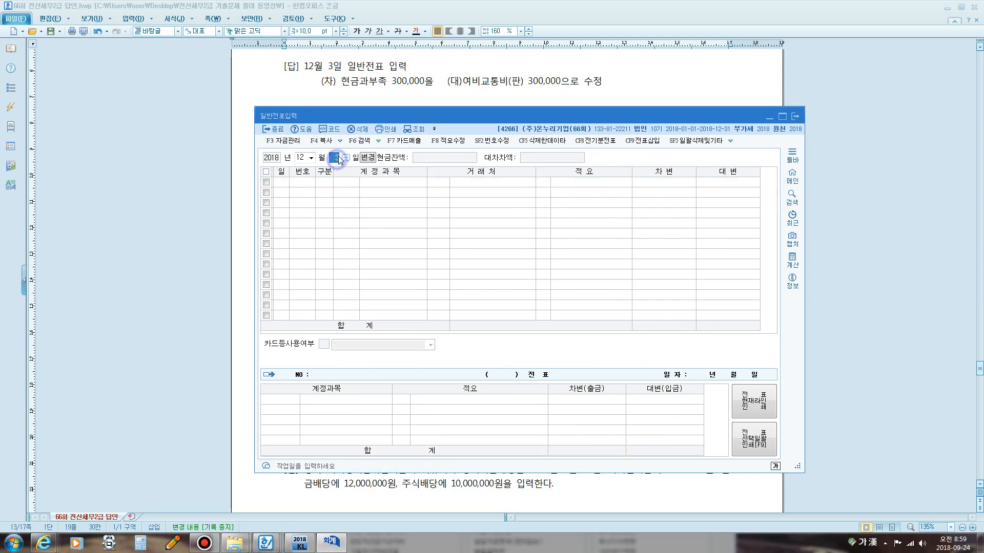
type("31")
key("Return")
type("3")
key("Return")
type("ㅌ")
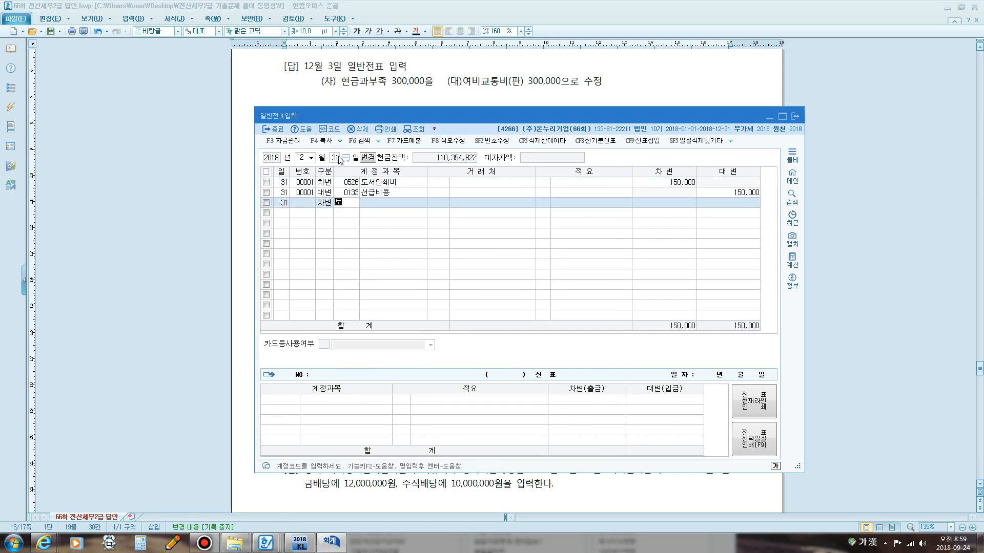
type("지")
key("Return")
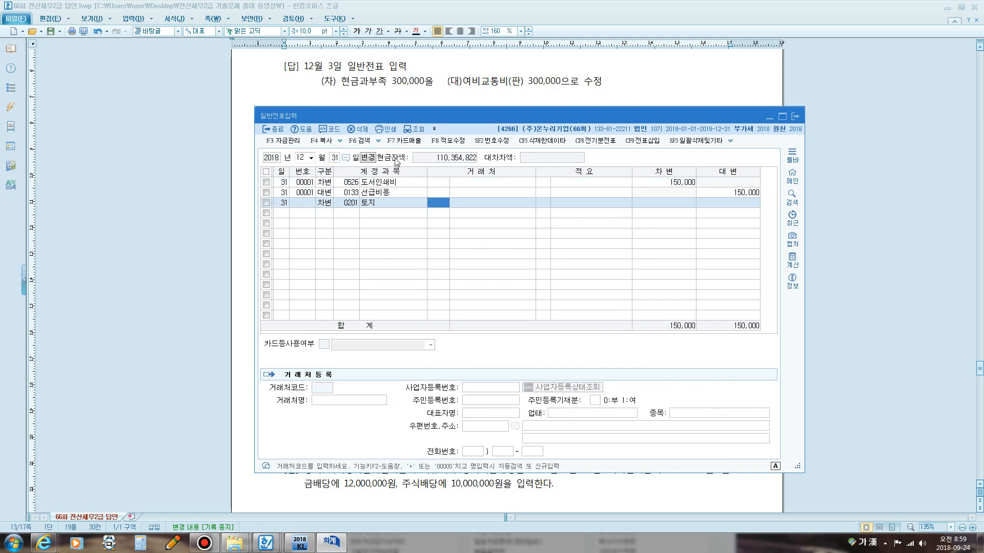
key("Return")
key("Return")
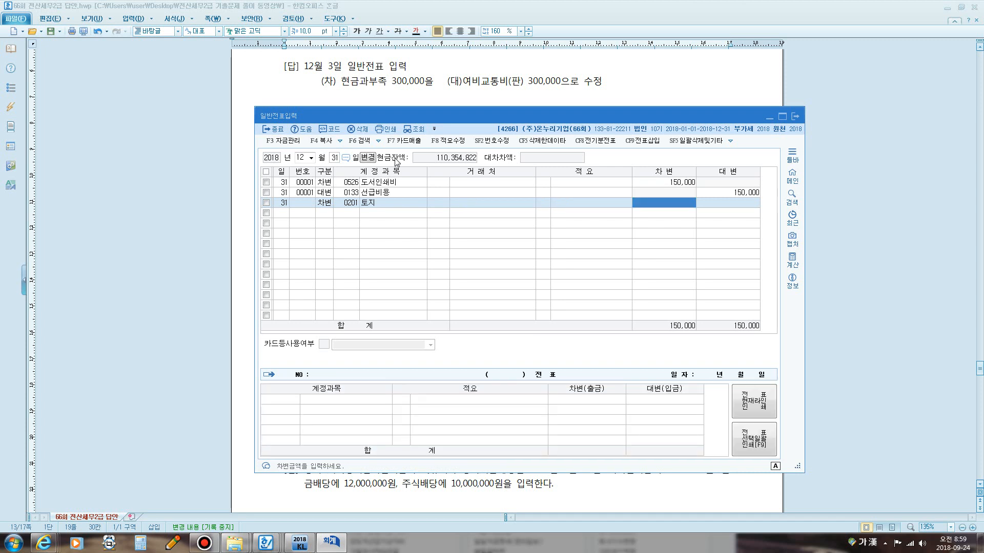
type("145")
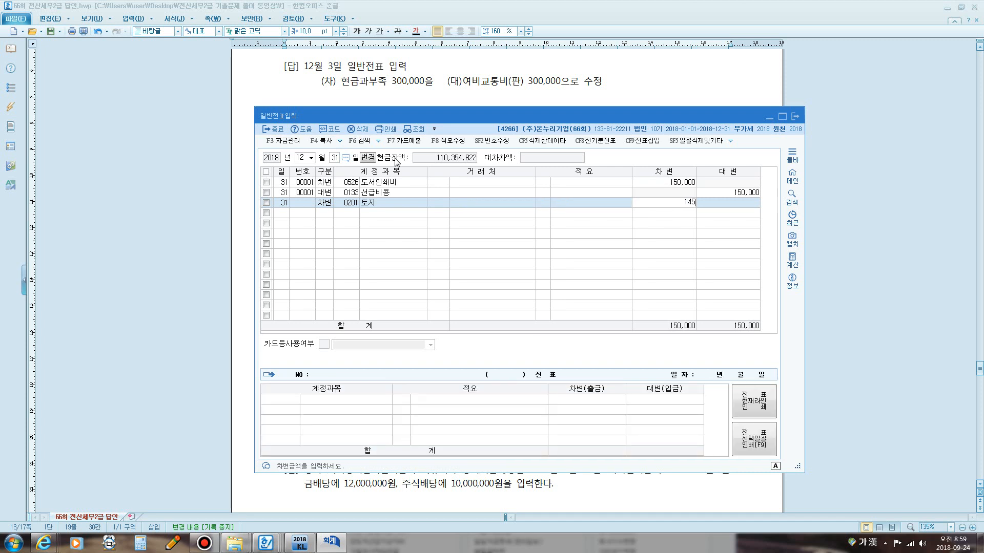
type(",000,000")
key("Return")
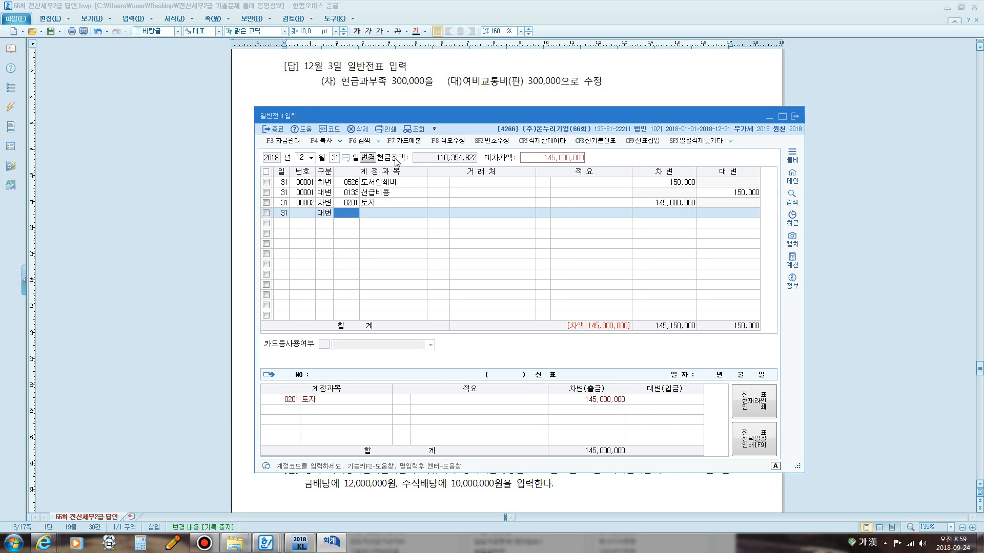
Search the account codes for 재평 on the new 대변 line and highlight 0392 재평가차익.
type("재퍼빼")
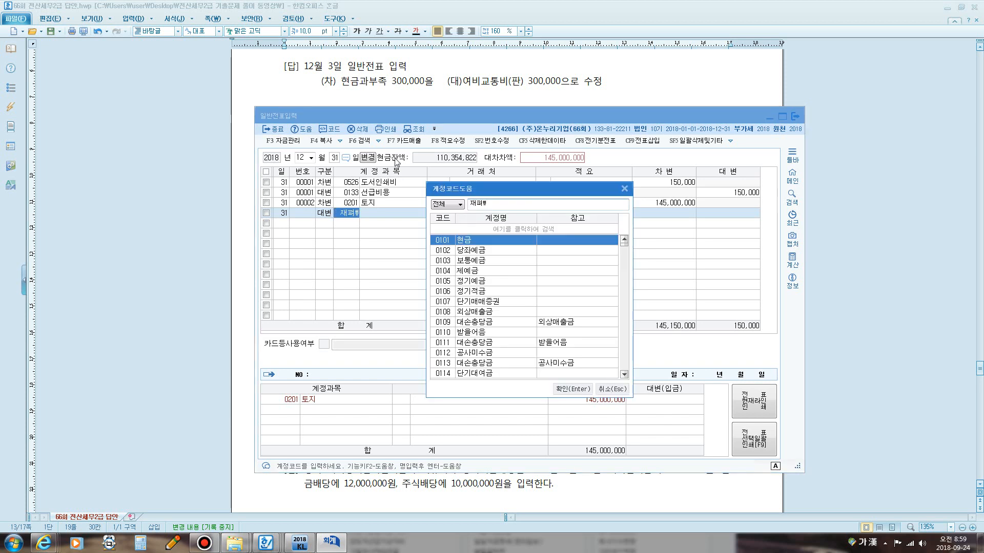
key("BackSpace")
type("평")
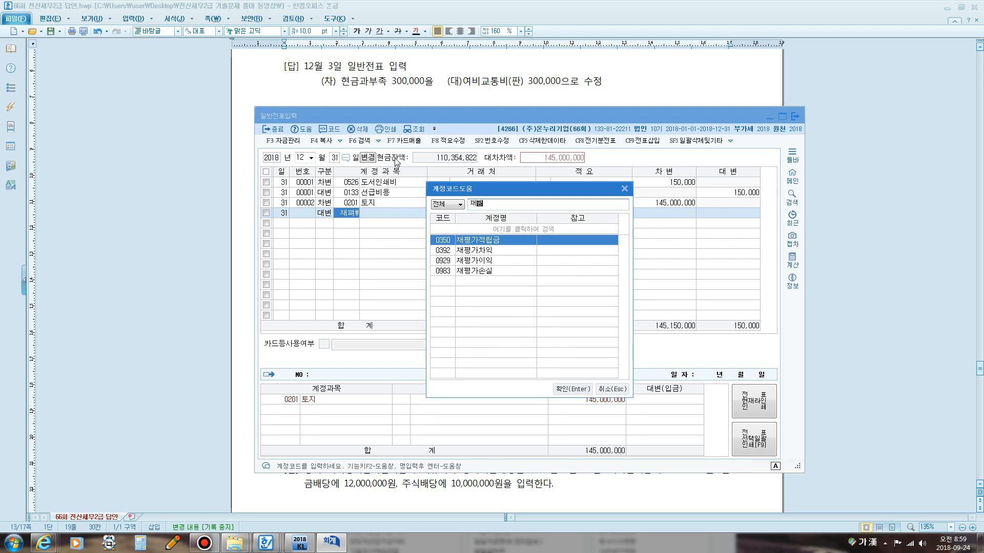
key("Down")
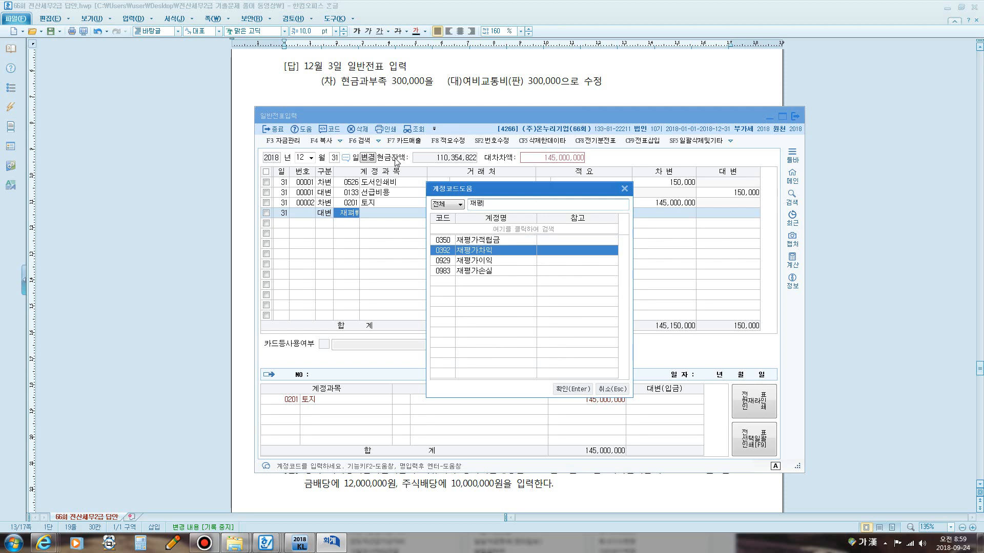
key("Down")
key("Up")
key("Down")
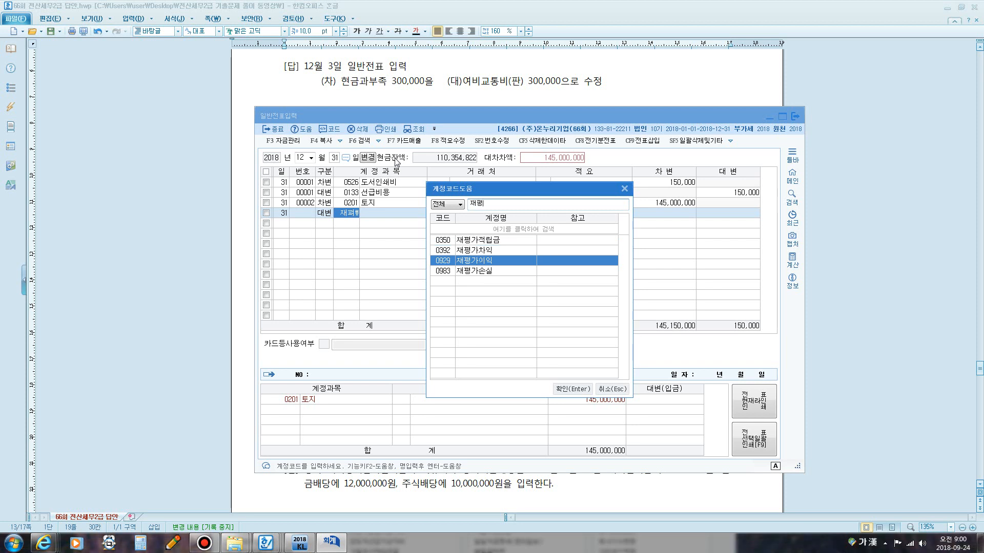
key("Up")
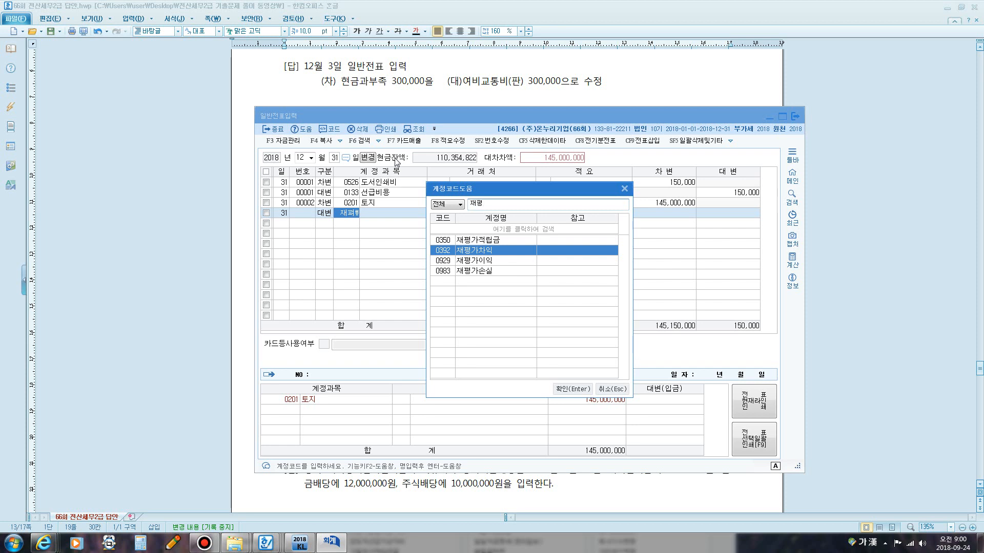
Circle 0392 재평가차익 on screen and annotate it with 기타포괄손익누계액.
key("super+5")
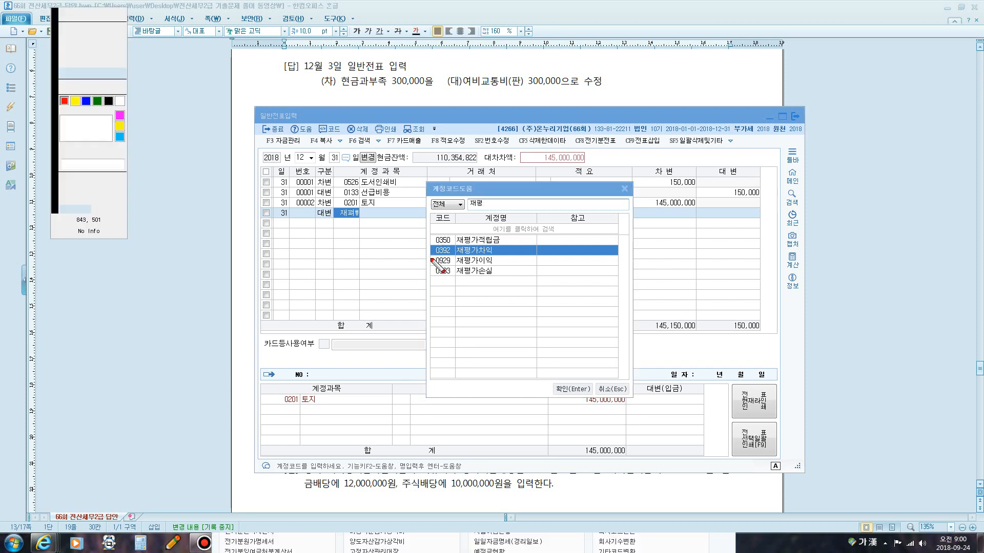
mouse_move(429, 258)
left_mouse_down()
mouse_move(426, 243)
mouse_move(461, 239)
mouse_move(492, 241)
mouse_move(500, 253)
mouse_move(459, 257)
left_mouse_up()
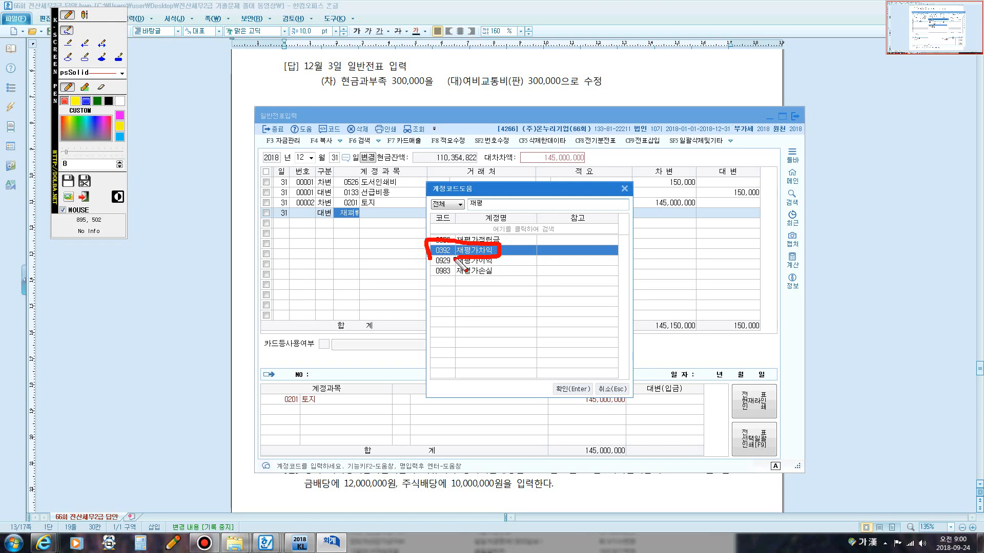
left_click(84, 14)
left_click(516, 251)
type("기타")
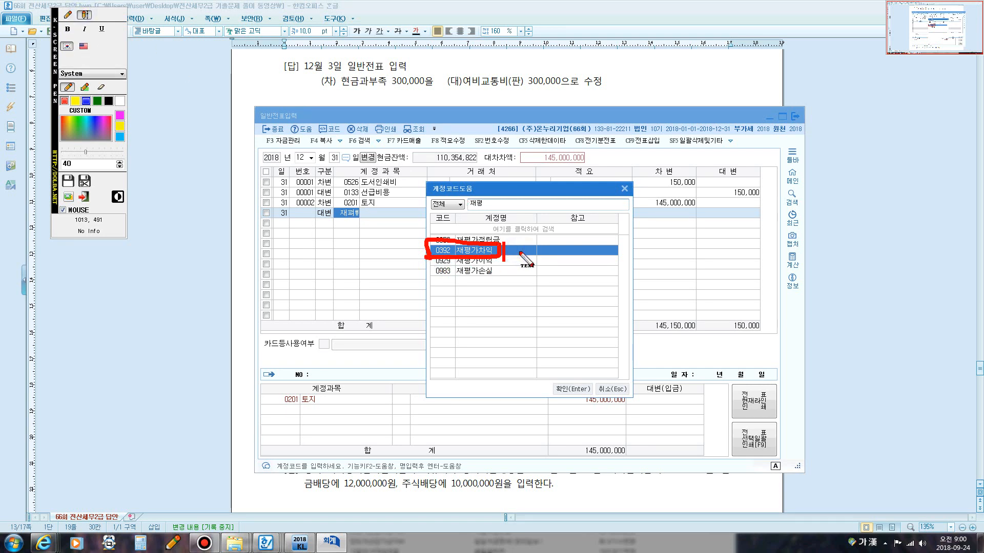
type("포괄")
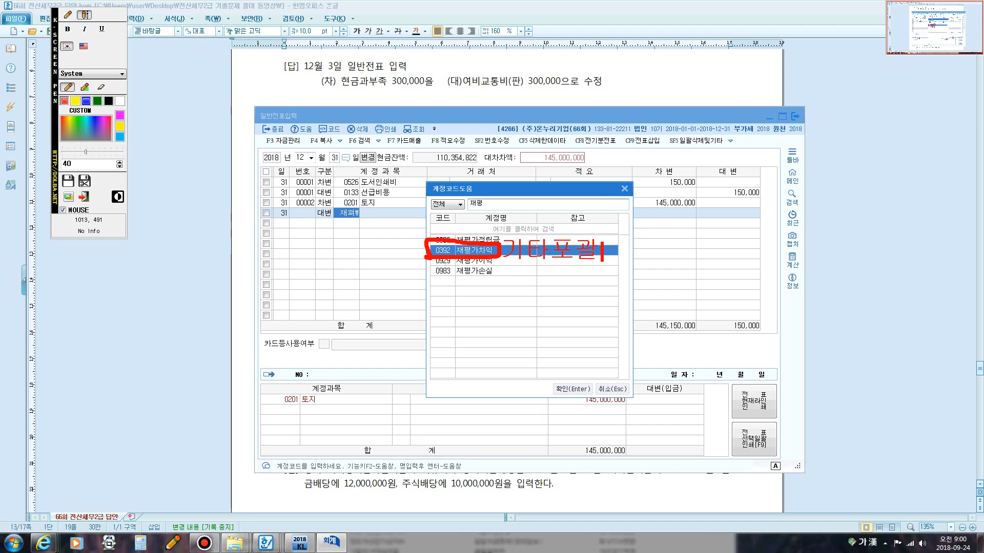
type("손익누ㄱ에")
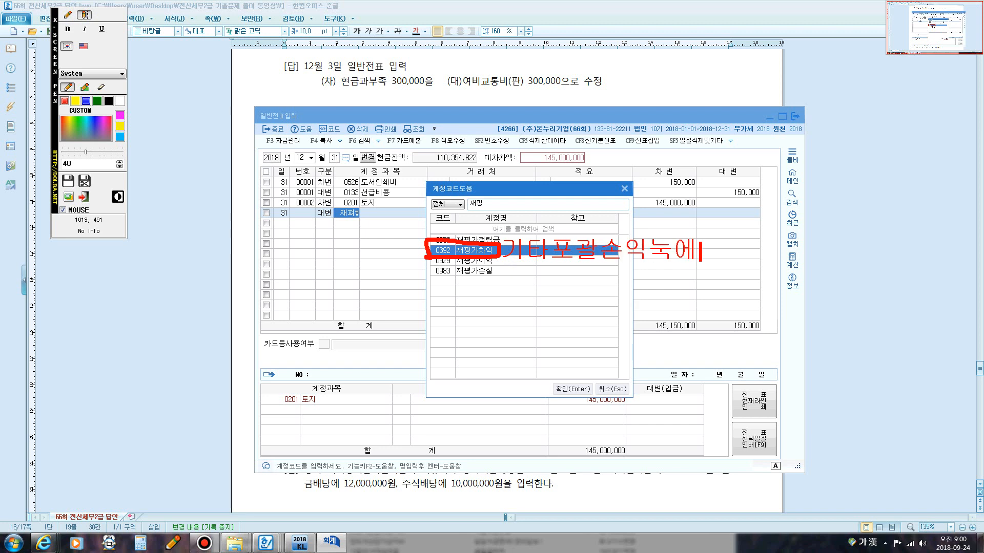
key("BackSpace")
key("BackSpace")
key("BackSpace")
type("ㄴㅜ계액")
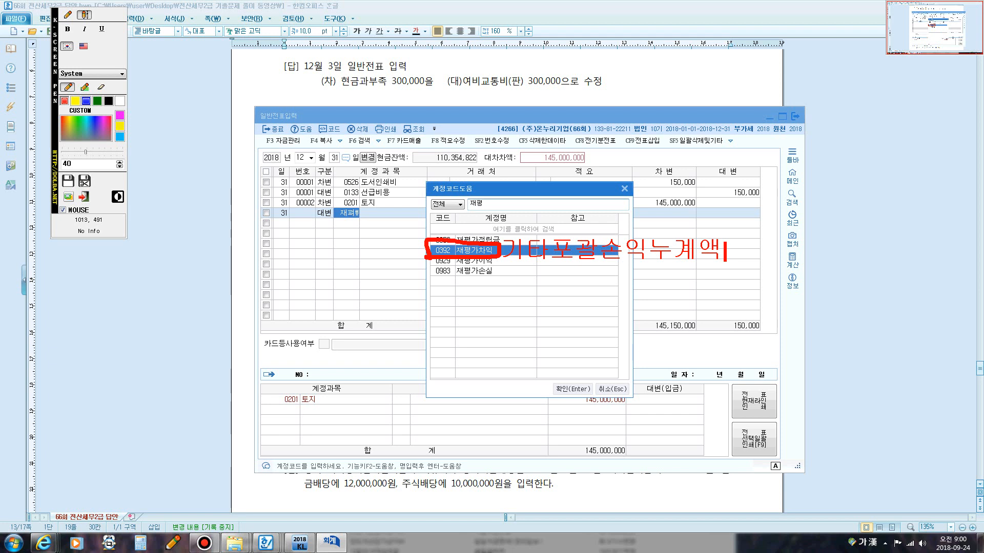
Annotate the screen with 매도가능증권 / 매도가능증권평가이익 (기타포괄손익누계액) beneath the earlier note.
key("Return")
key("Return")
type("매도가능증")
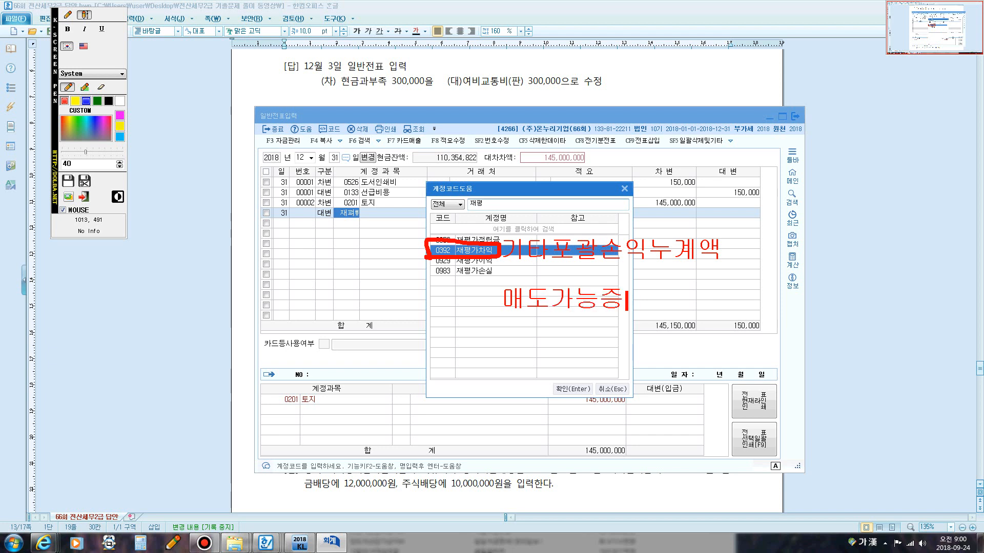
type("권 / 매도")
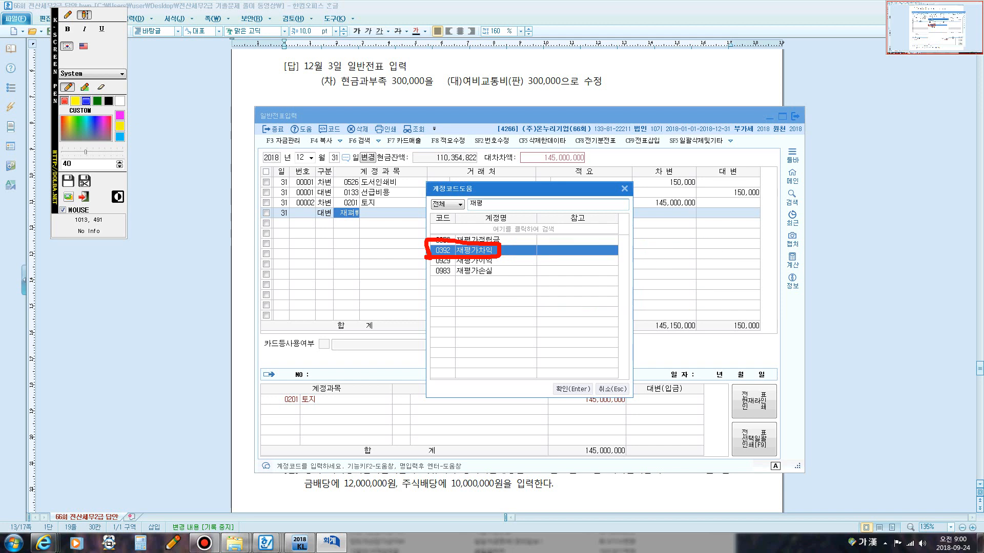
type("가능증권평")
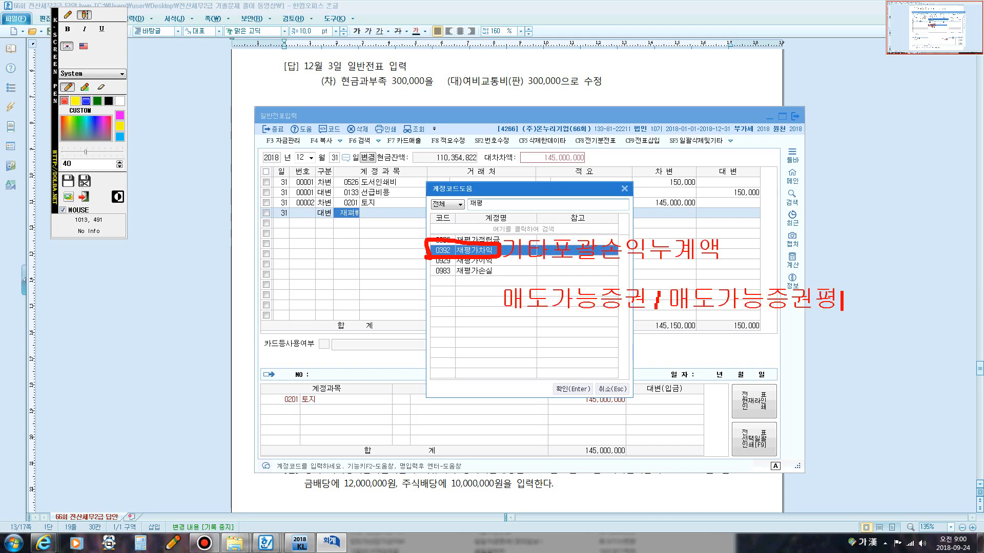
type("가이익")
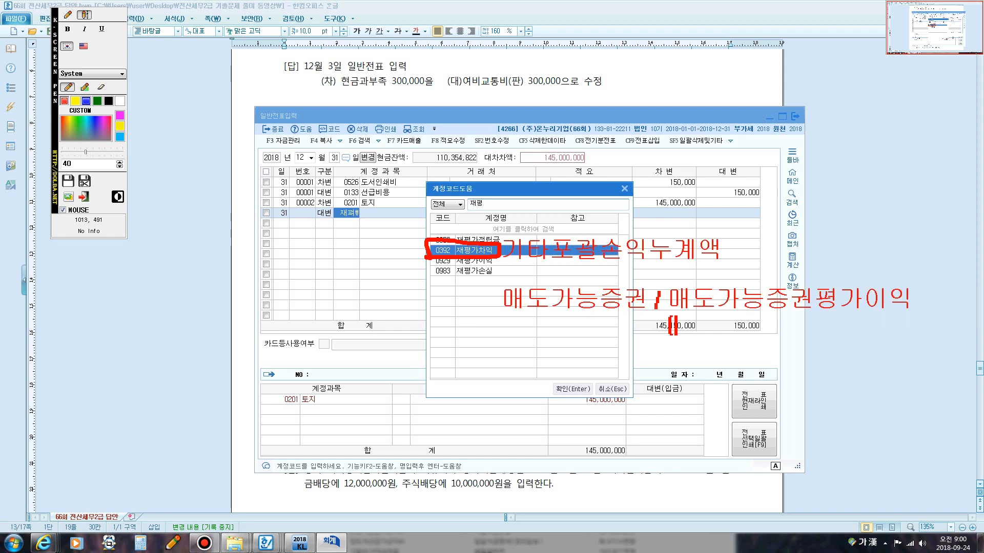
type("(기타포고")
type("ㅏㄹ")
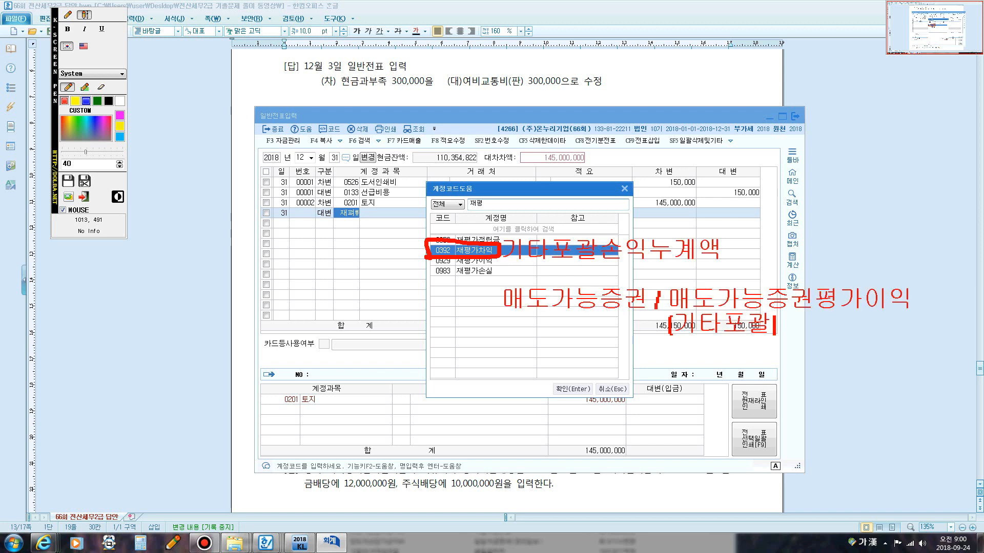
type("소ㄴ익눅ㅇㅔ")
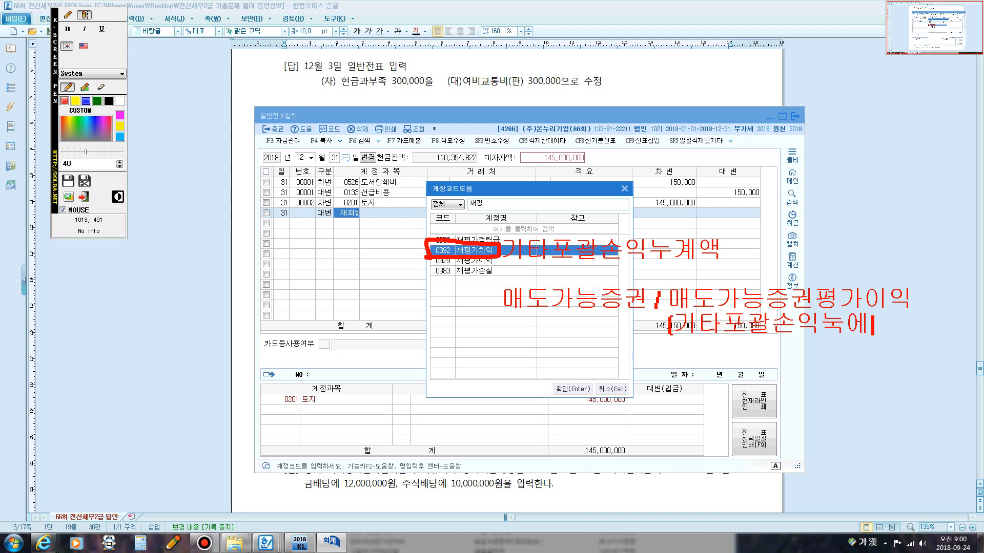
key("BackSpace")
key("BackSpace")
key("BackSpace")
key("BackSpace")
type("익누계액")
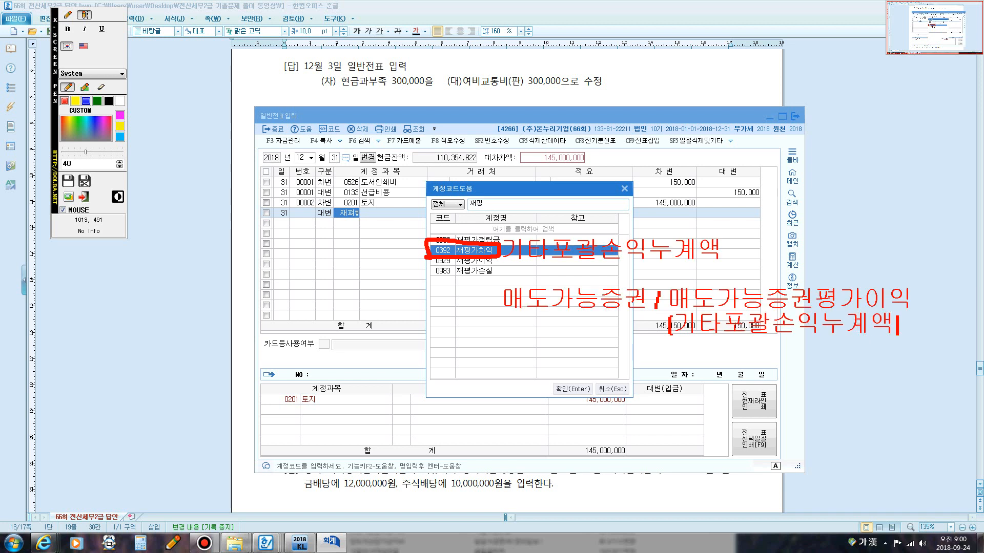
type(")")
Confirm 0392 재평가차익 as the 대변 account of 145,000,000 and complete the voucher line.
key("Escape")
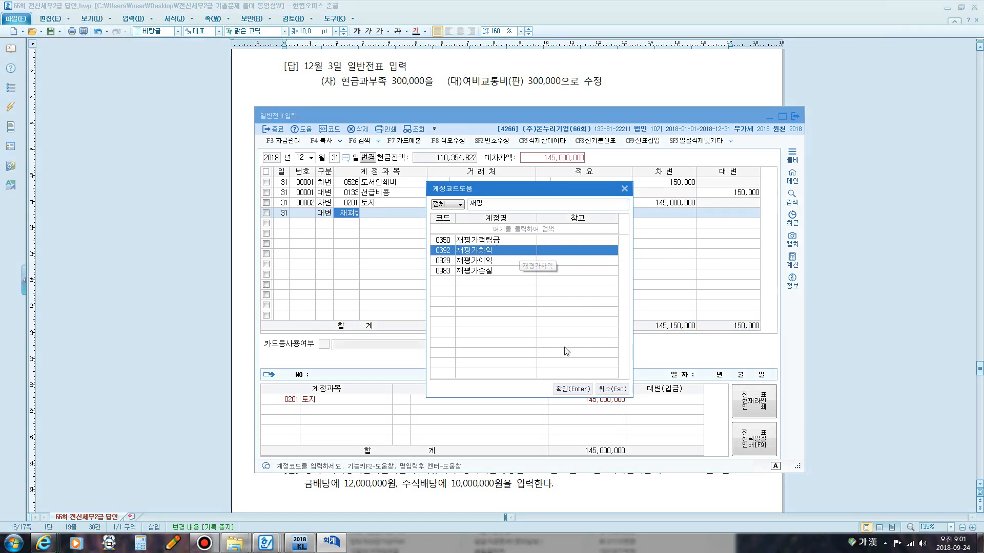
left_click(584, 390)
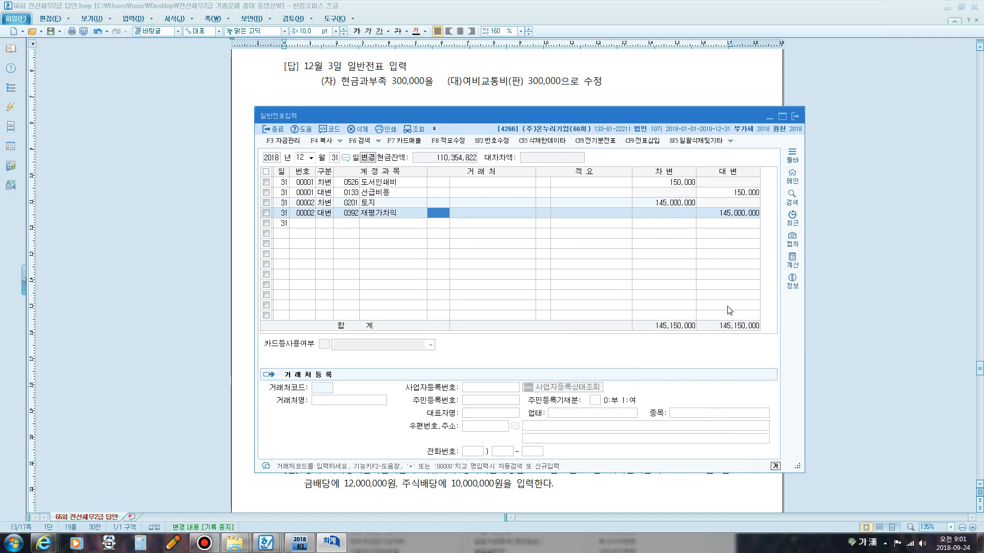
key("Return")
key("Return")
key("Return")
key("Return")
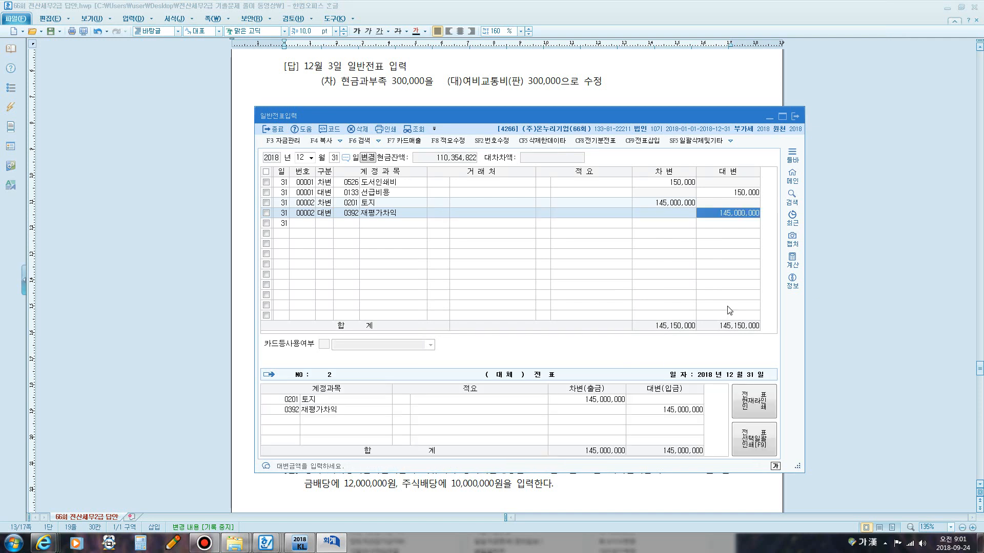
Open the December 2018 재무상태표 and scroll down to the 자본 section.
left_click(332, 545)
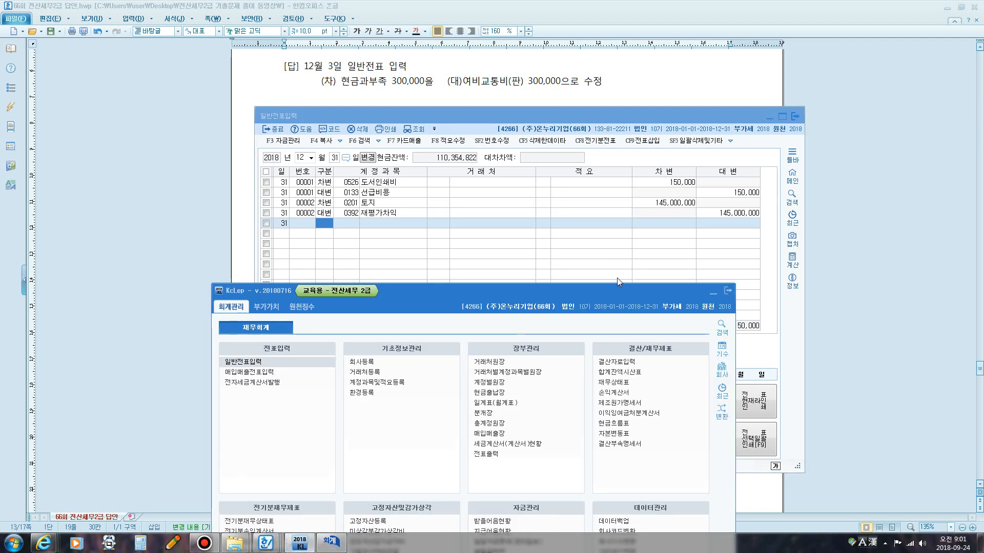
left_click(613, 382)
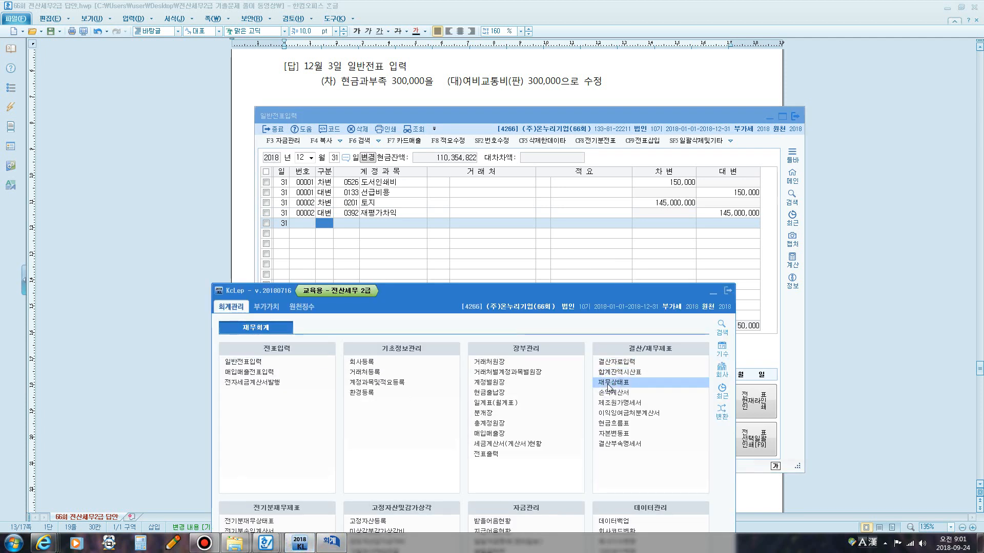
type("2")
key("Return")
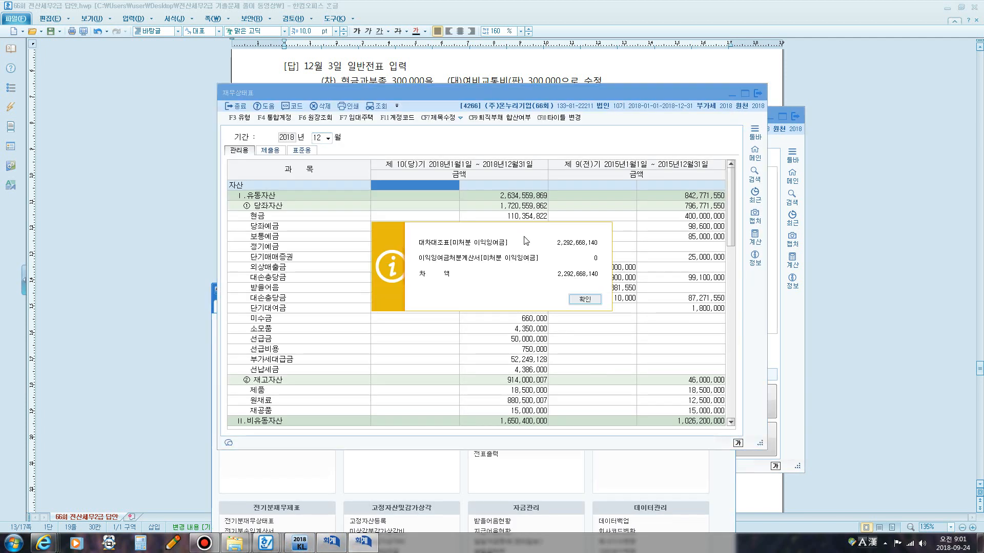
key("Return")
scroll(424, 276, "down", 15)
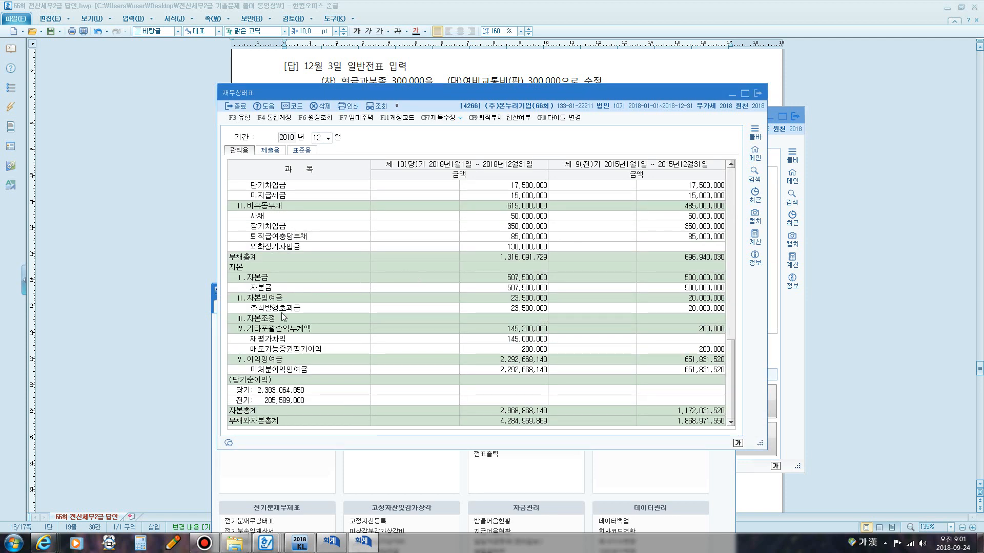
Circle 재평가차익 and underline 매도가능증권평가이익 under 기타포괄손익누계액 in the balance sheet.
left_click(267, 329)
middle_click(293, 345)
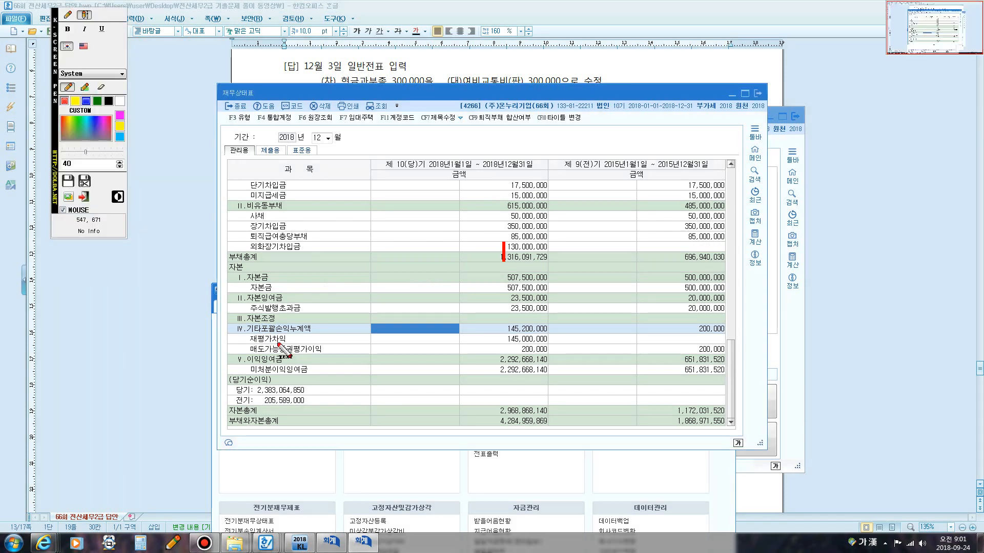
left_click(68, 15)
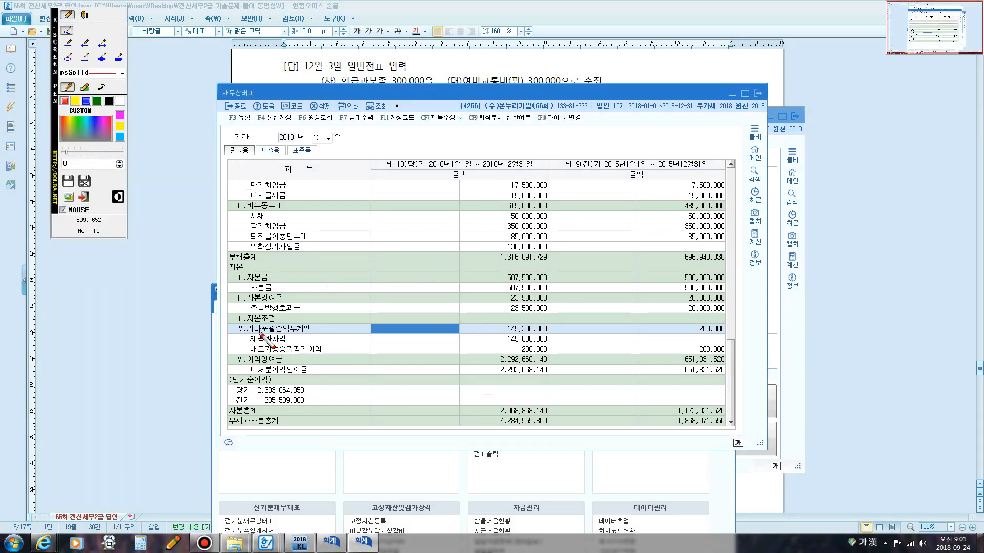
left_click_drag(251, 344, 281, 345)
left_click_drag(252, 353, 319, 356)
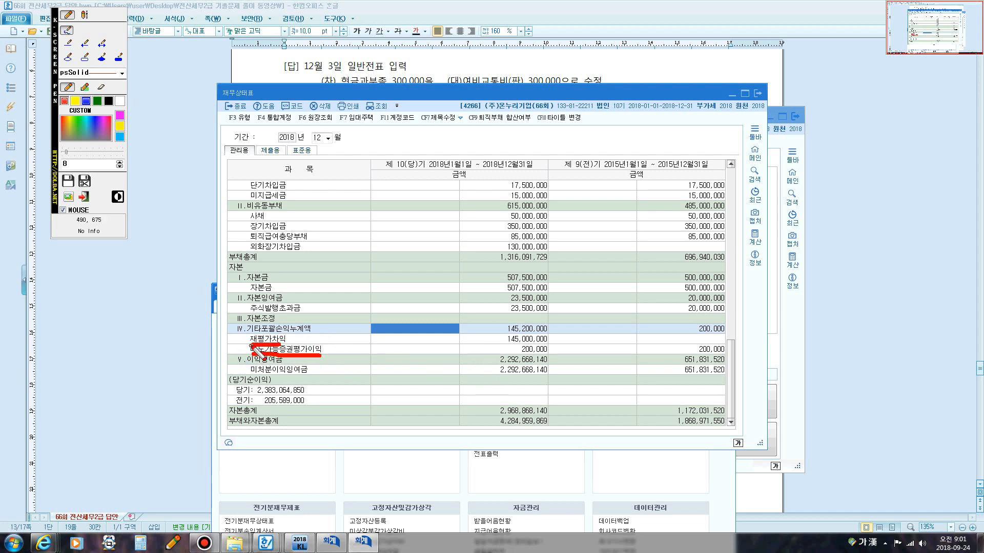
mouse_move(251, 346)
left_mouse_down()
mouse_move(249, 333)
mouse_move(287, 332)
mouse_move(280, 344)
left_mouse_up()
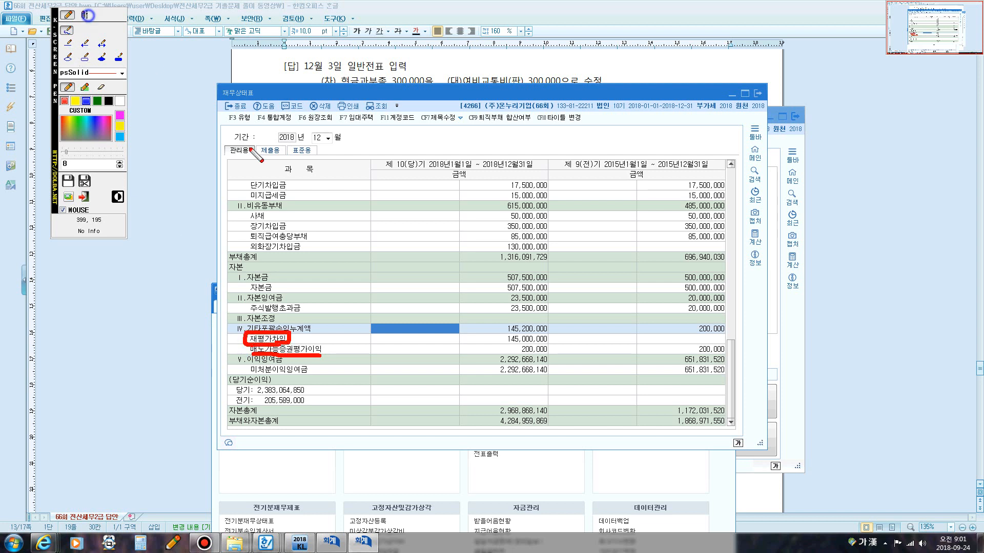
Add a text annotation reading 300대 beside the circled 재평가차익.
left_click(84, 14)
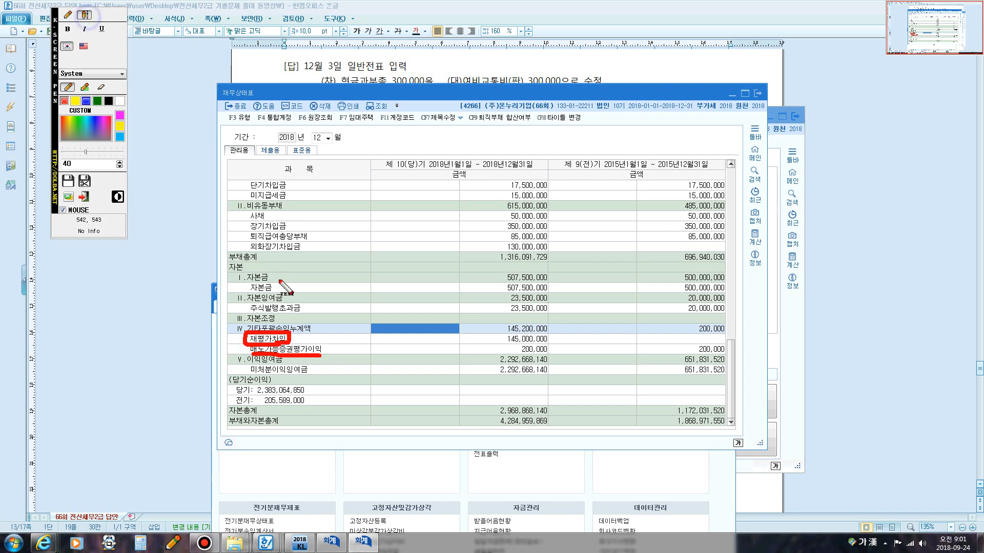
left_click(306, 338)
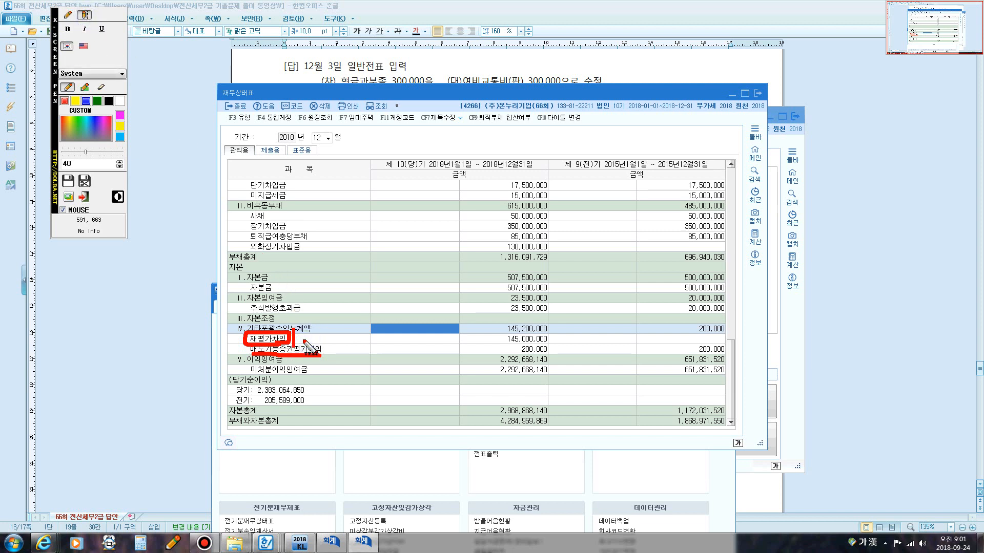
type("300 ㄷ")
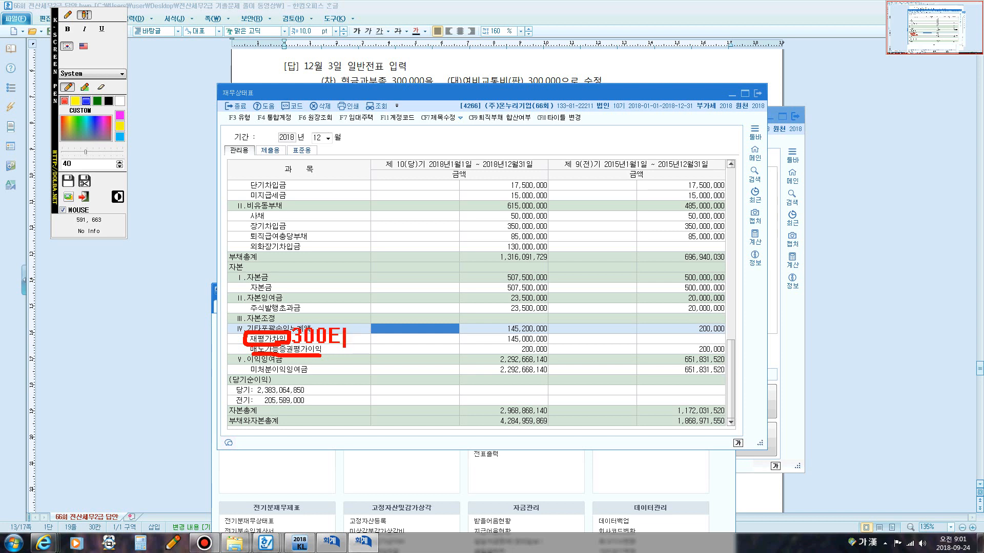
type("ㅐ")
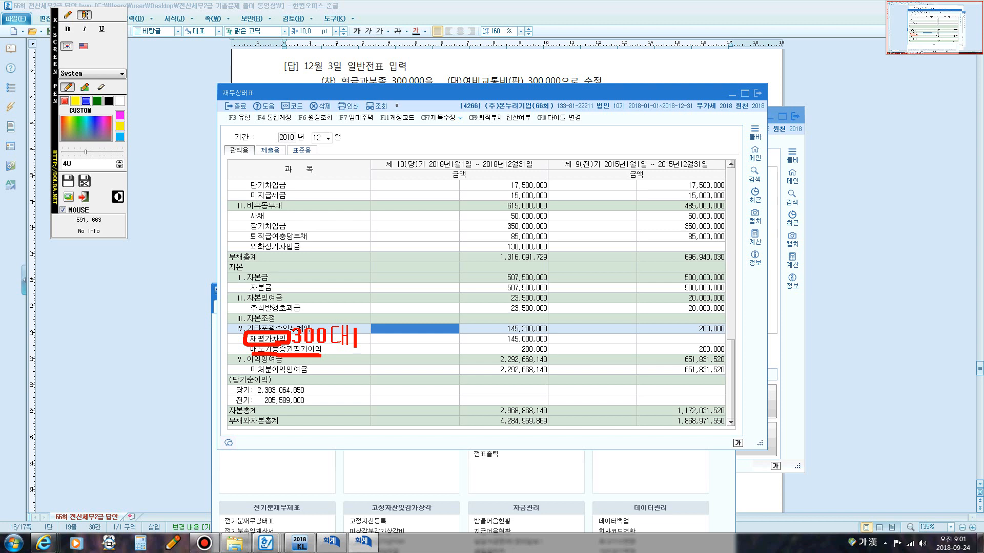
Scroll the answer document to problem 4 on the bad-debt allowance and close the balance sheet (재무상태표) window.
key("Escape")
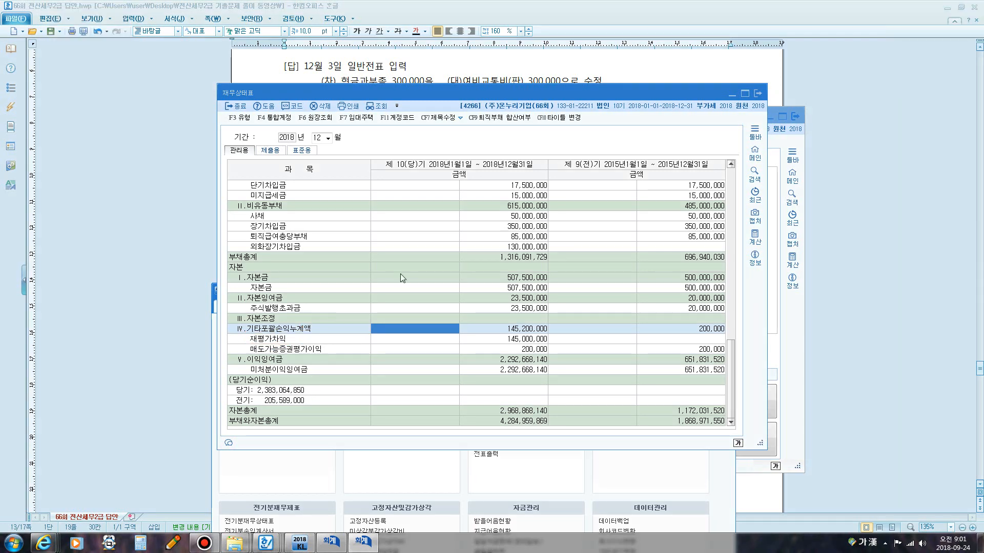
left_click(690, 67)
scroll(494, 189, "down", 5)
scroll(454, 197, "down", 1)
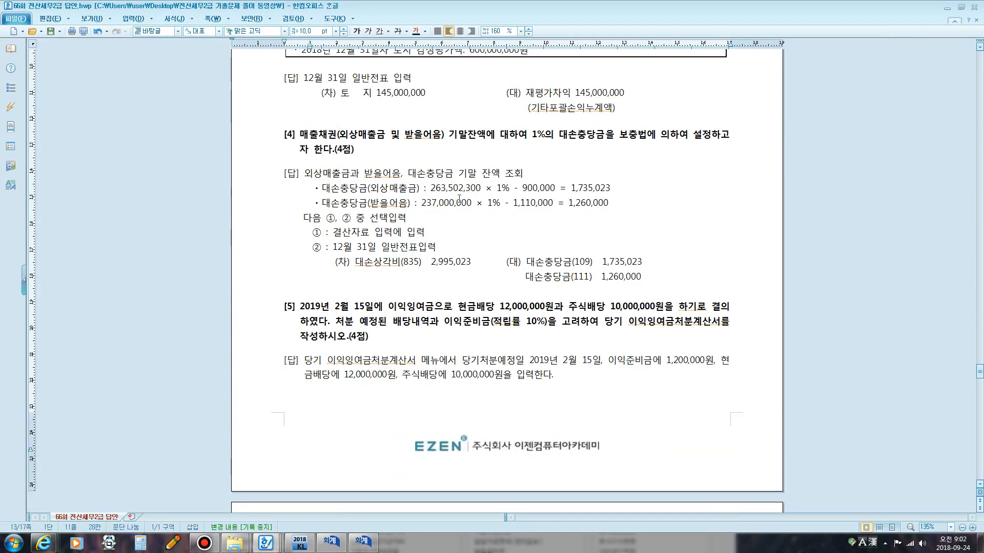
left_click(358, 543)
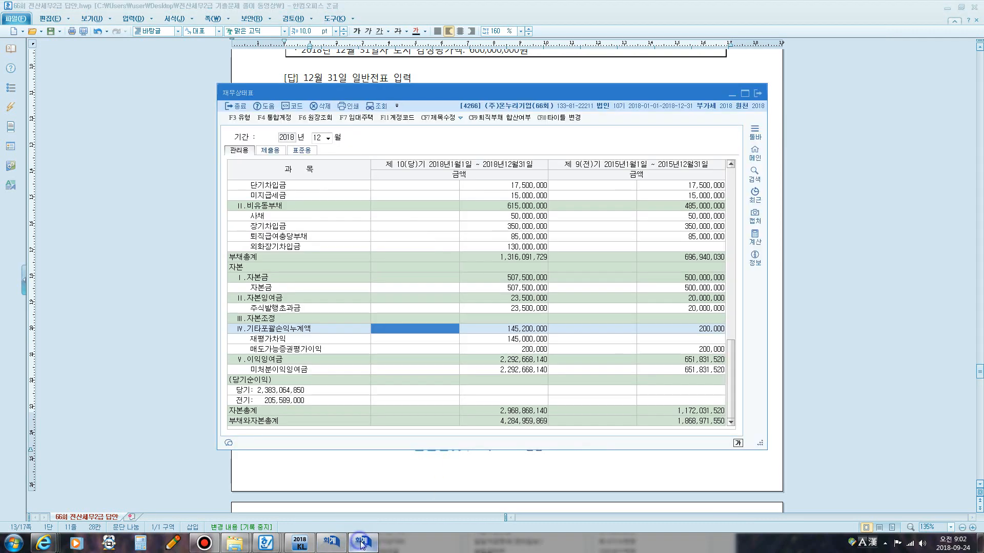
left_click(758, 93)
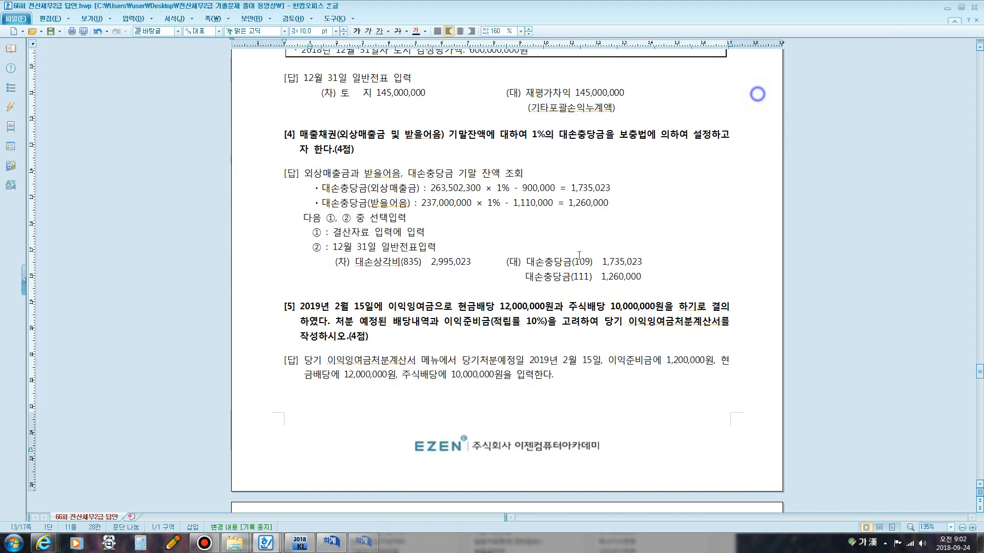
Check the general journal entries and the answer document's problem 4 on bad-debt allowance.
left_click(332, 543)
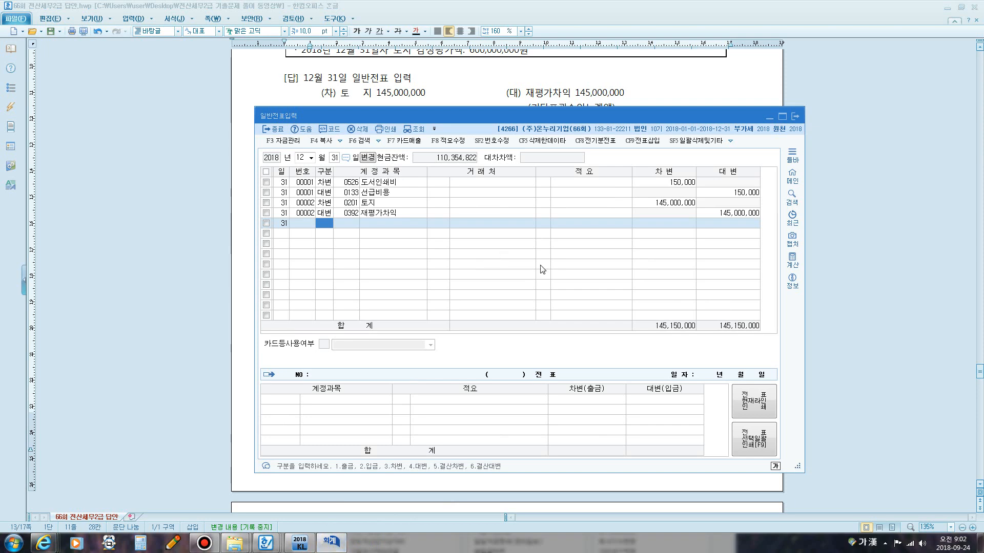
left_click(685, 75)
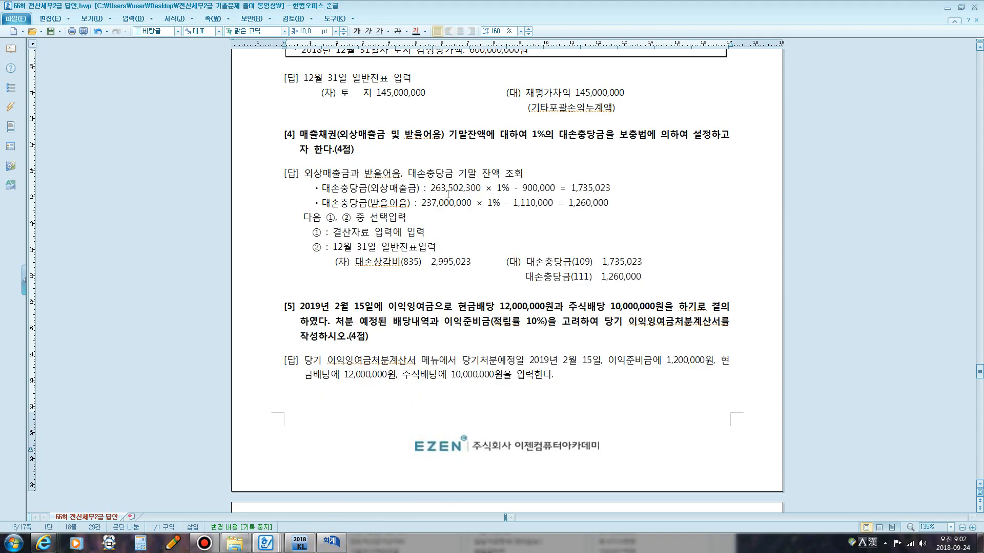
scroll(447, 194, "up", 7)
scroll(465, 218, "down", 1)
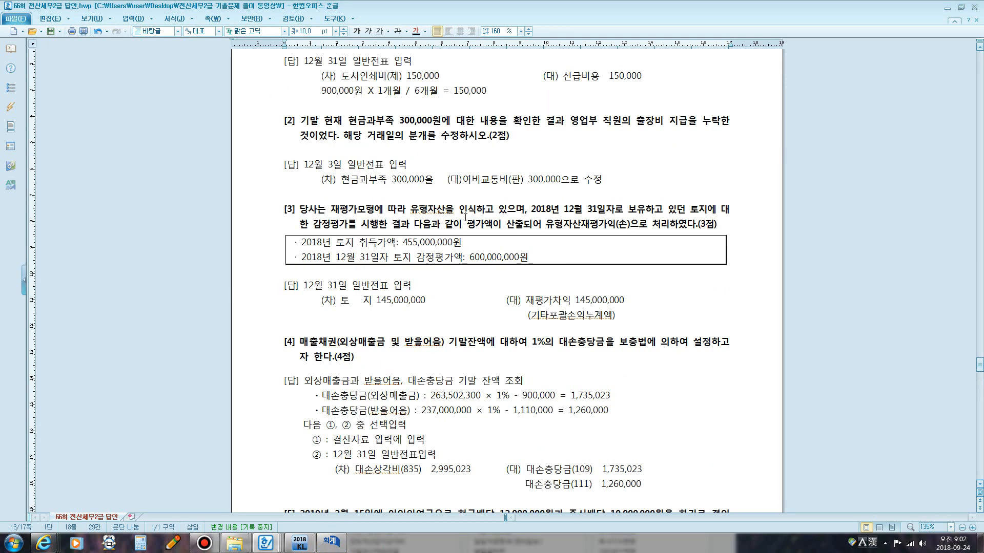
scroll(465, 217, "down", 8)
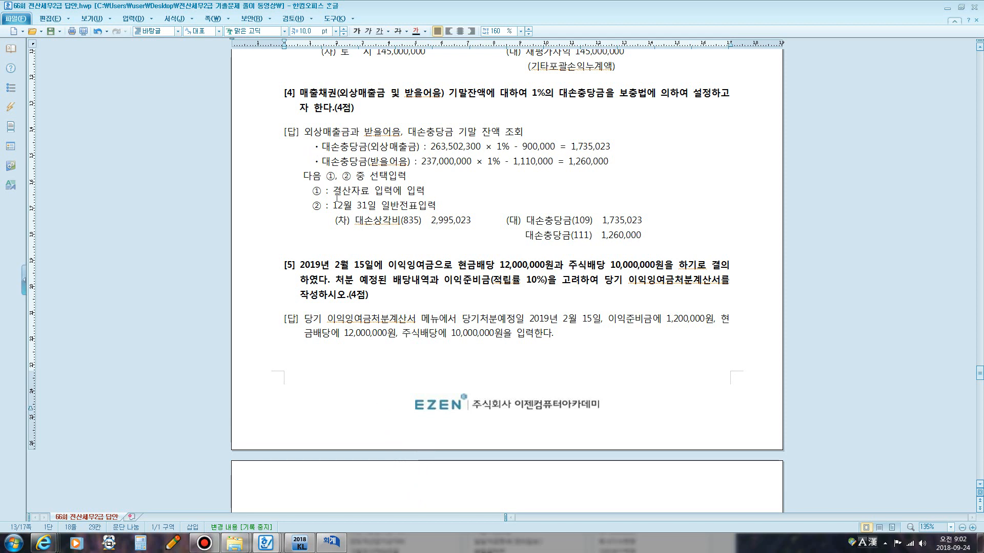
Select the answer's 12월 31일 journal entry lines and close the general journal entry (일반전표입력) window.
left_click_drag(337, 193, 419, 193)
left_click_drag(344, 210, 642, 260)
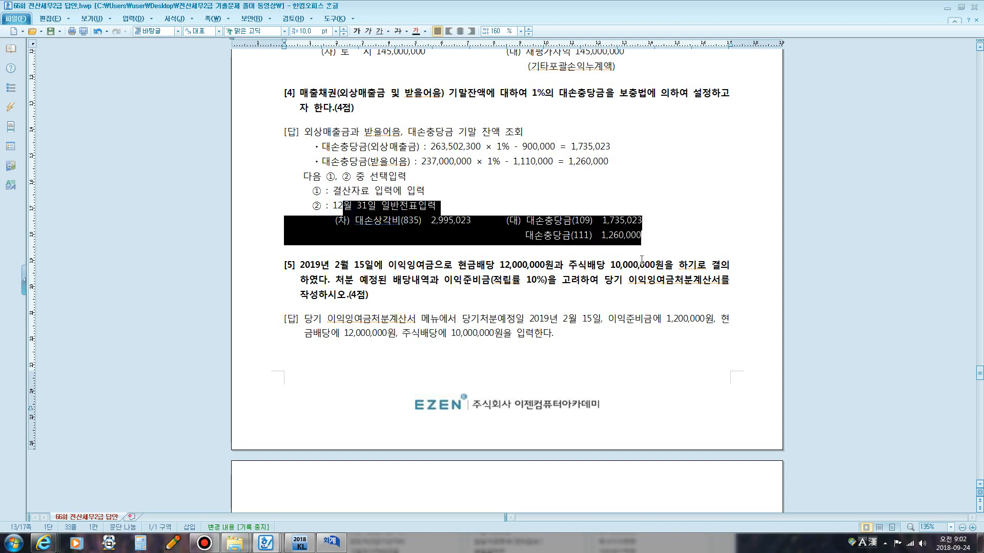
left_click(342, 548)
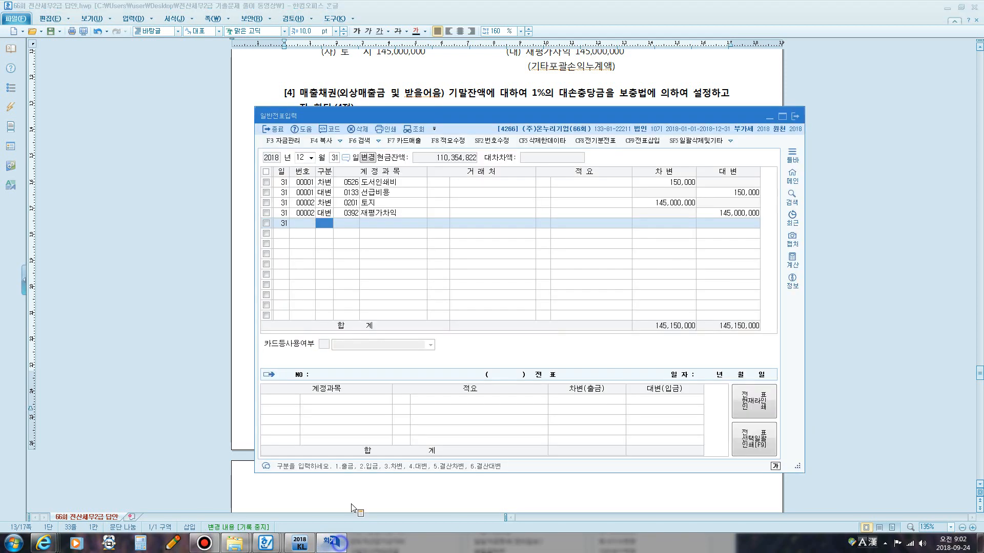
left_click(795, 117)
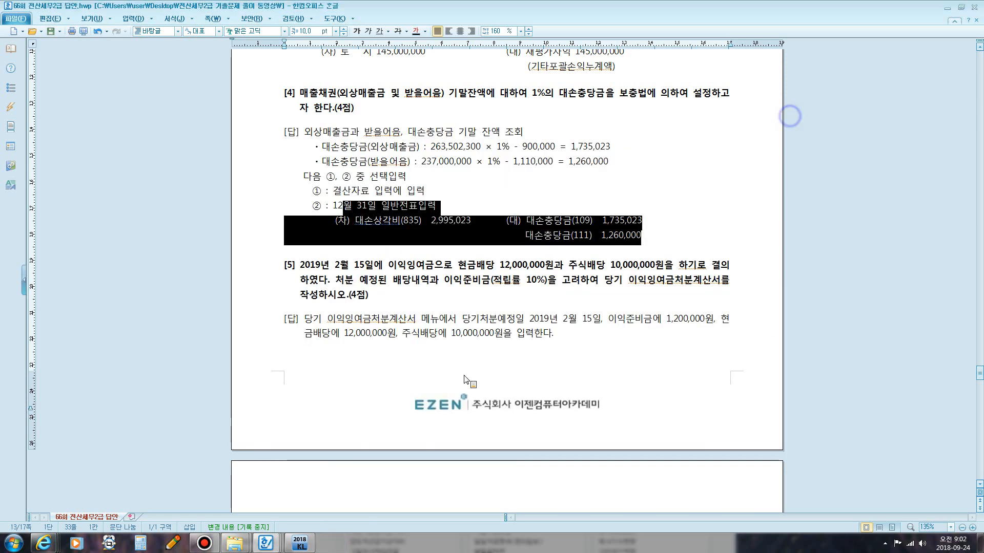
Open the closing data entry (결산자료입력) for 2018, months 01 to 12.
left_click(302, 543)
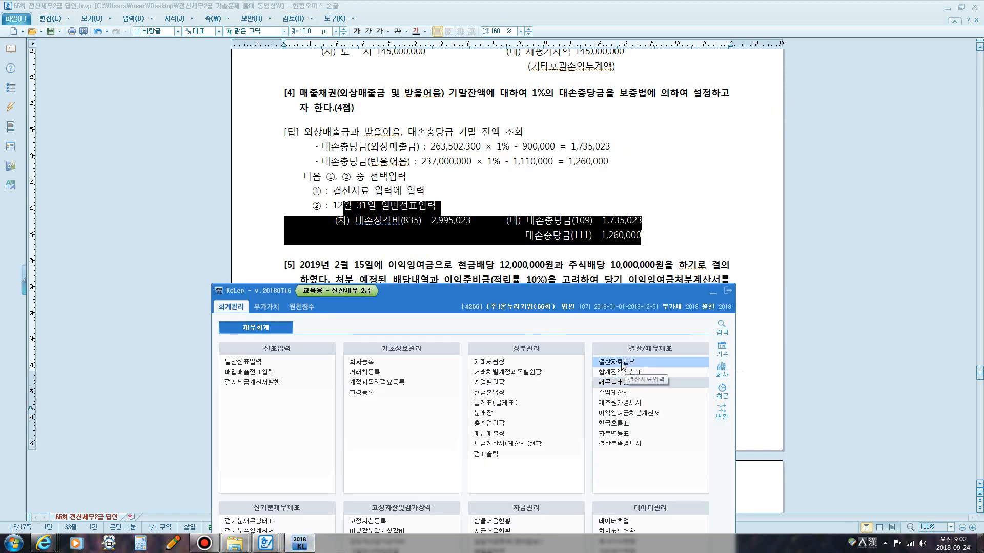
left_click(620, 363)
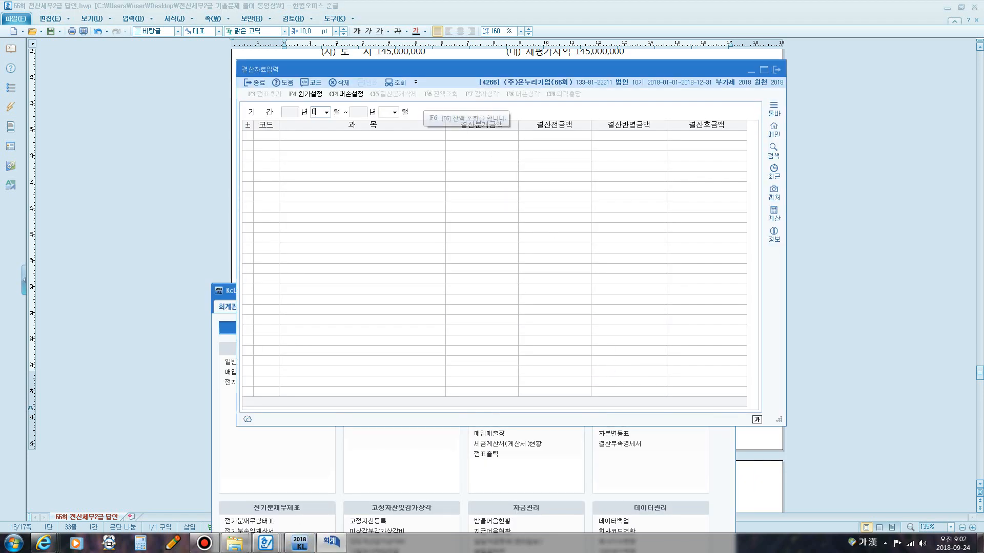
key("Return")
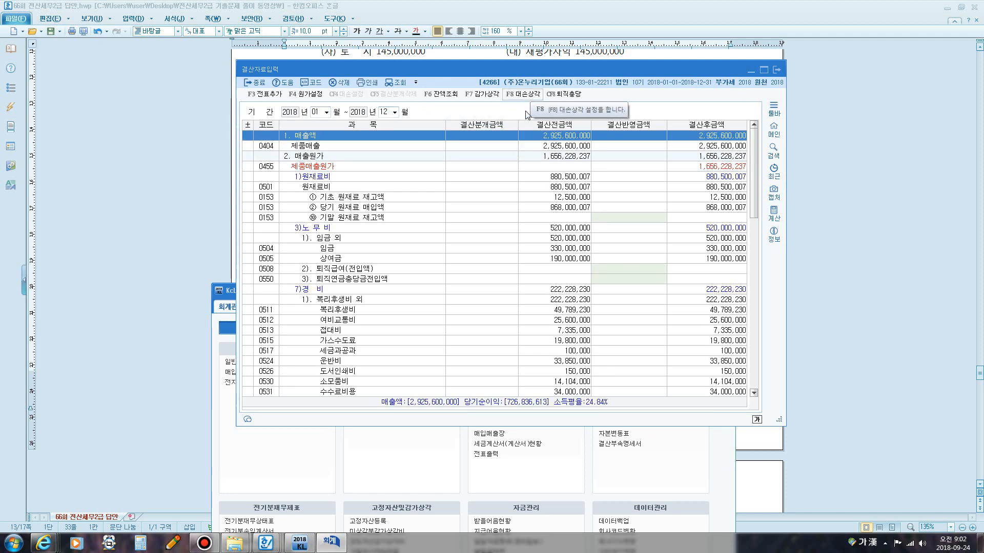
Open the bad-debt allowance (대손상각) dialog at 1.00% and set the additions for 단기대여금, 미수금 and 선급금 to 0.
left_click(531, 95)
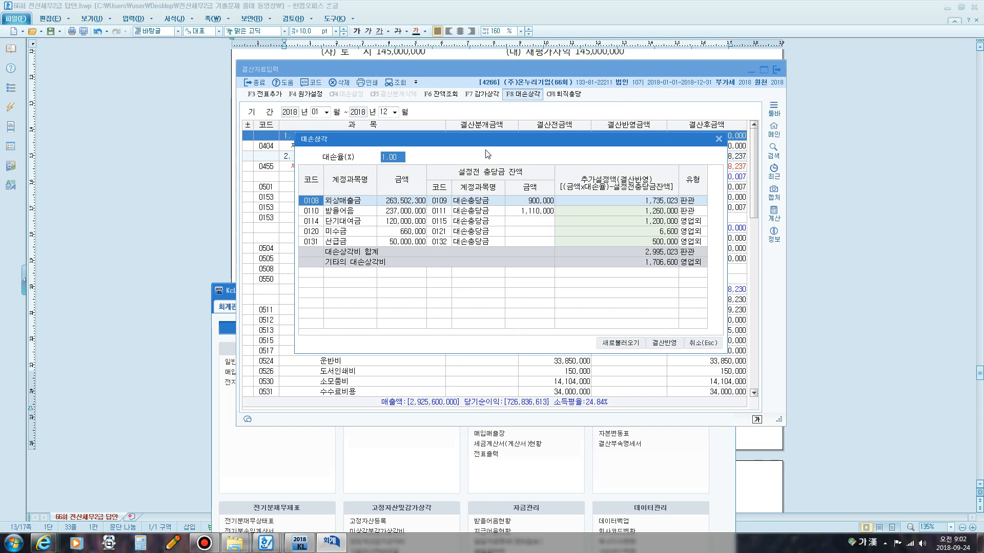
key("Return")
key("Return")
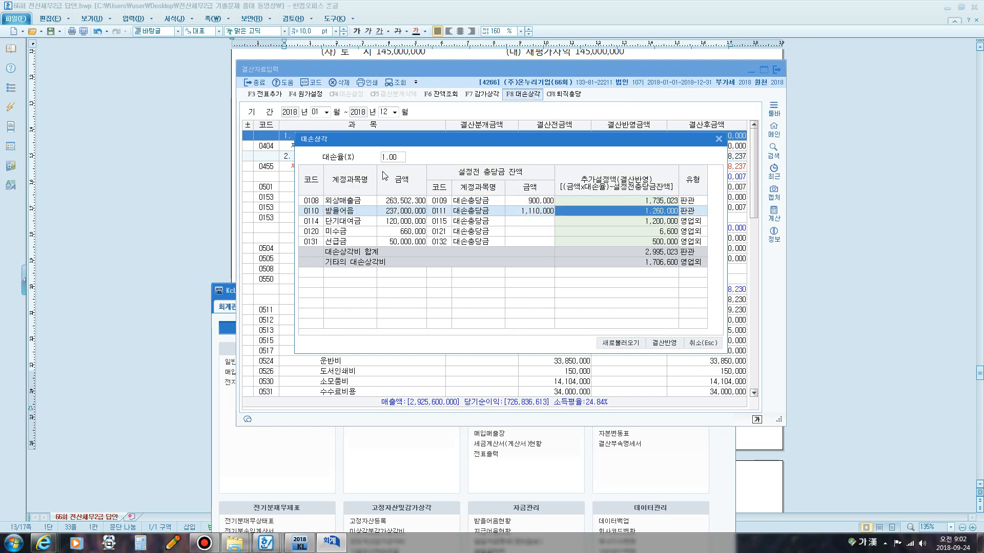
left_click(392, 158)
left_click(650, 222)
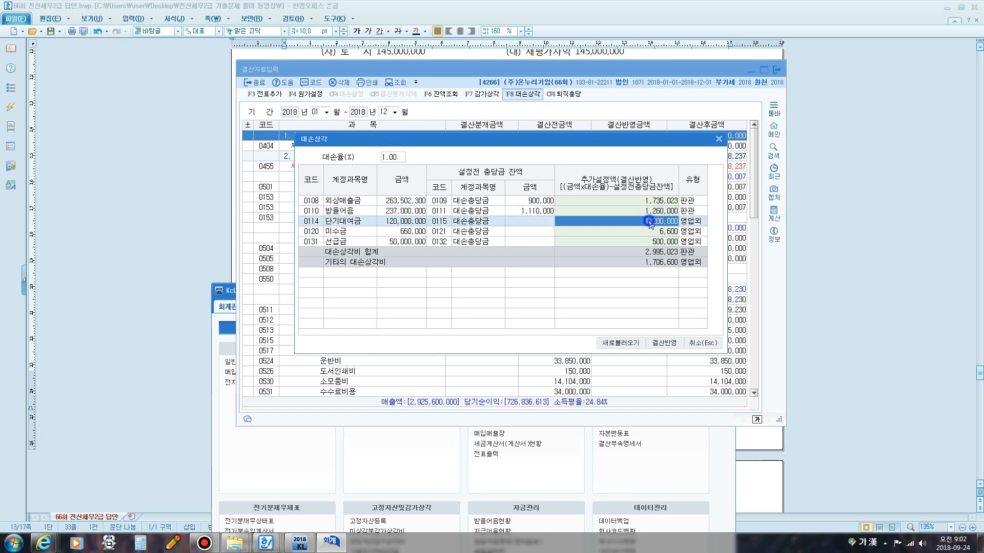
type("0")
key("Return")
type("0")
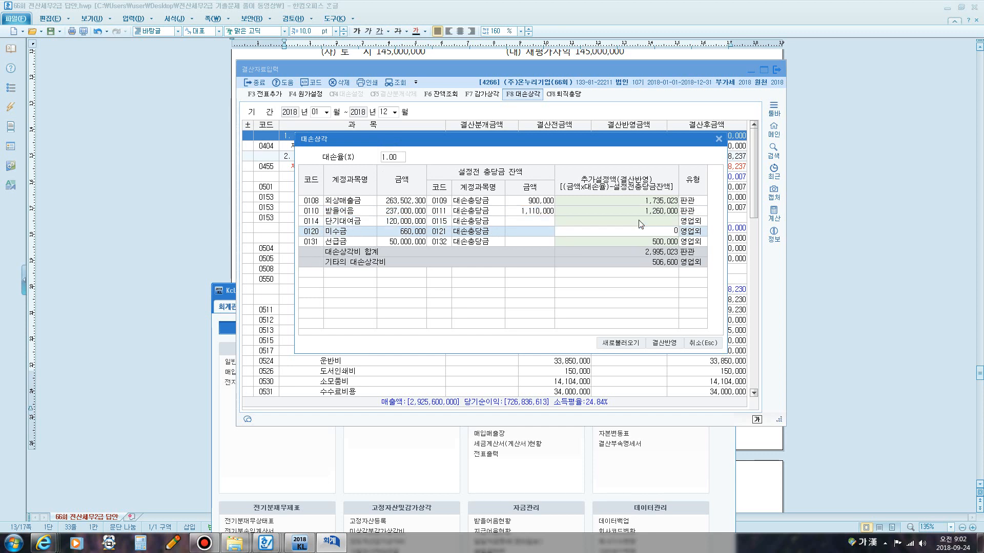
key("Return")
type("0")
key("Return")
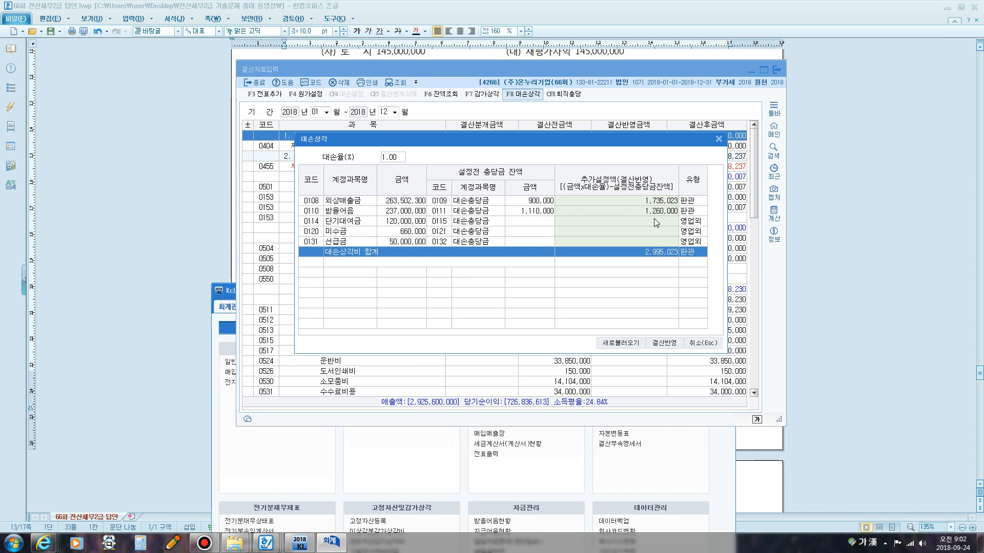
Close the bad-debt allowance dialog, choosing to save the modified data.
left_click(667, 211)
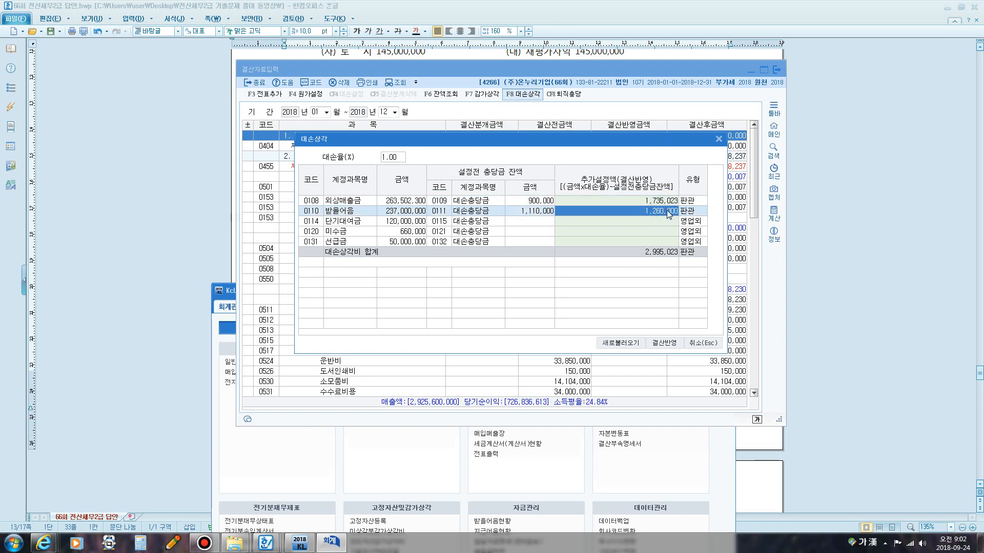
left_click(711, 345)
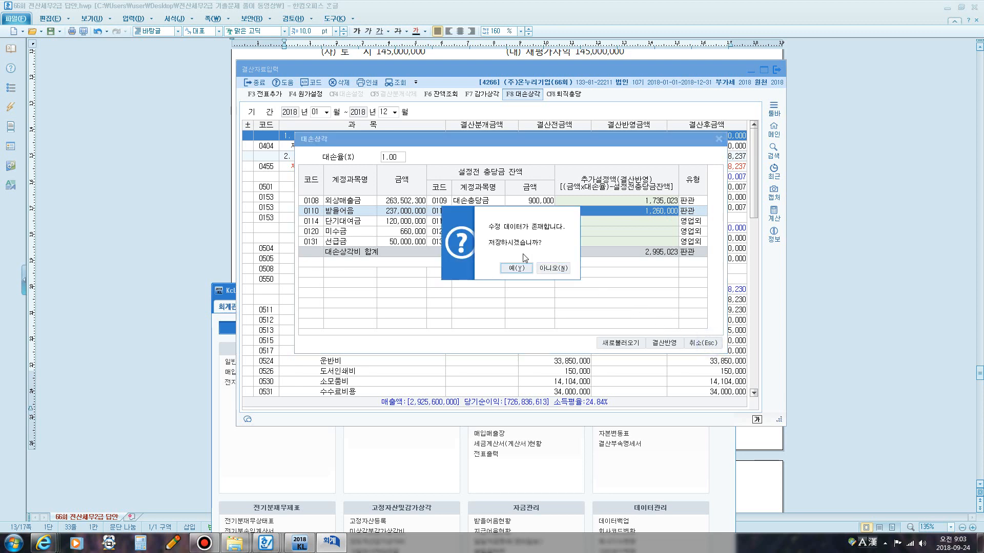
left_click(548, 268)
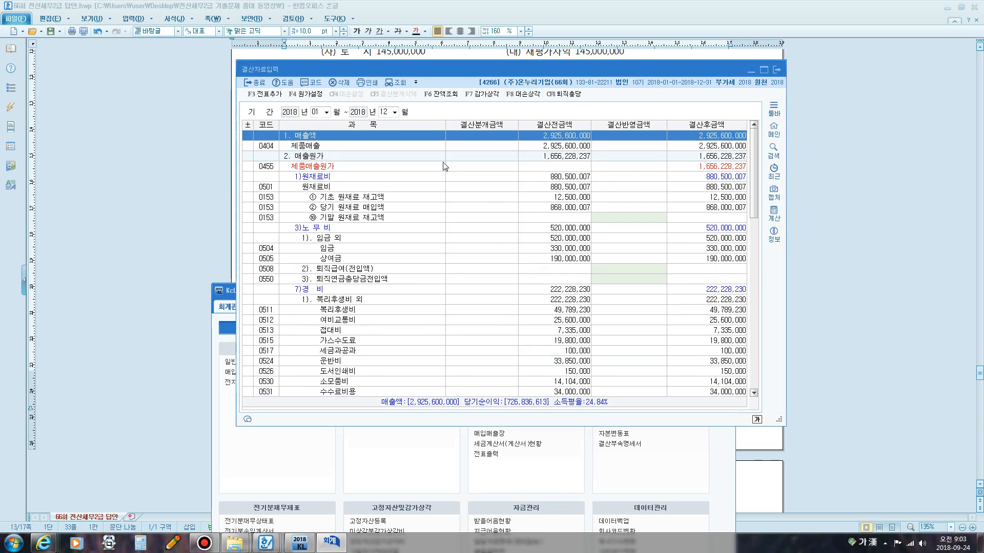
Open the trial balance (합계잔액시산표) for December 31, 2018.
left_click(228, 283)
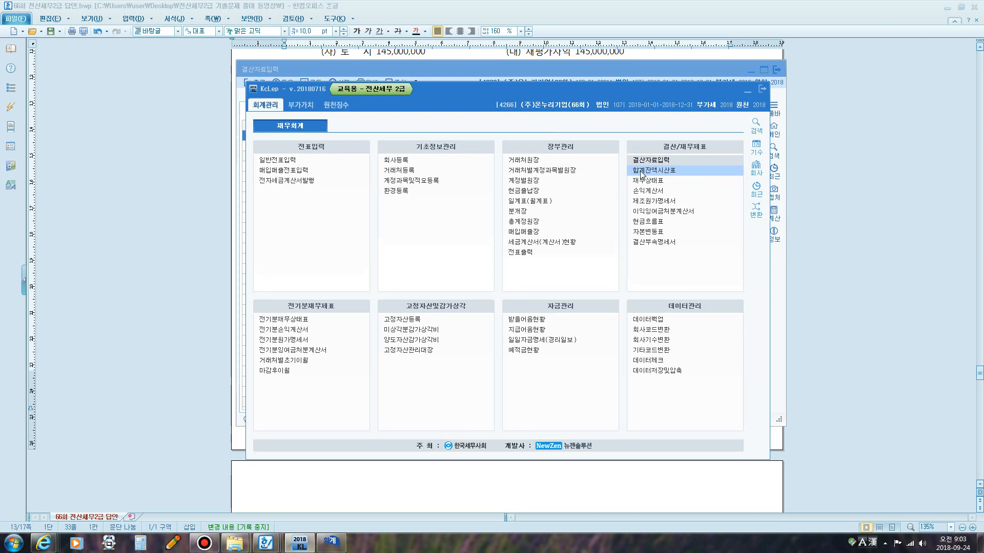
left_click(641, 171)
type("1")
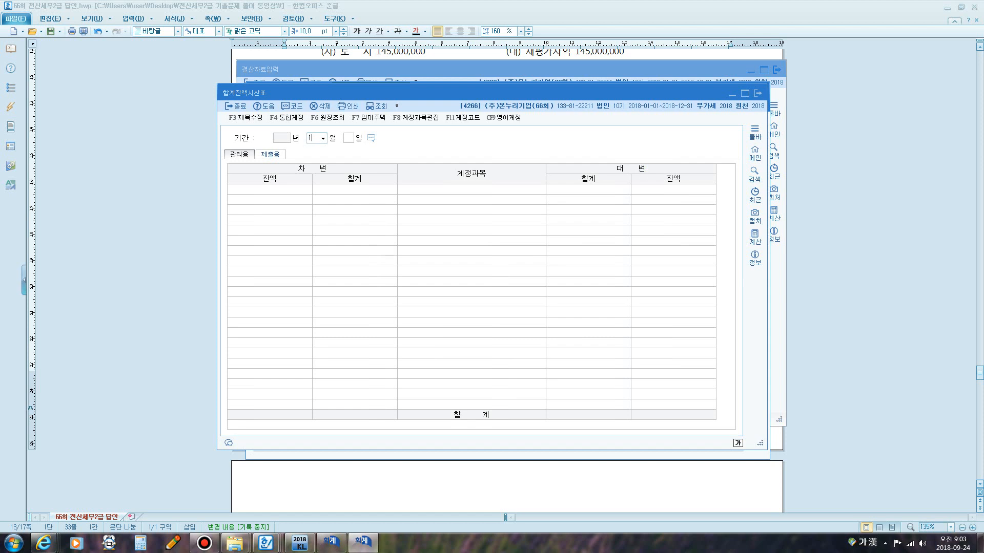
type("2")
key("Return")
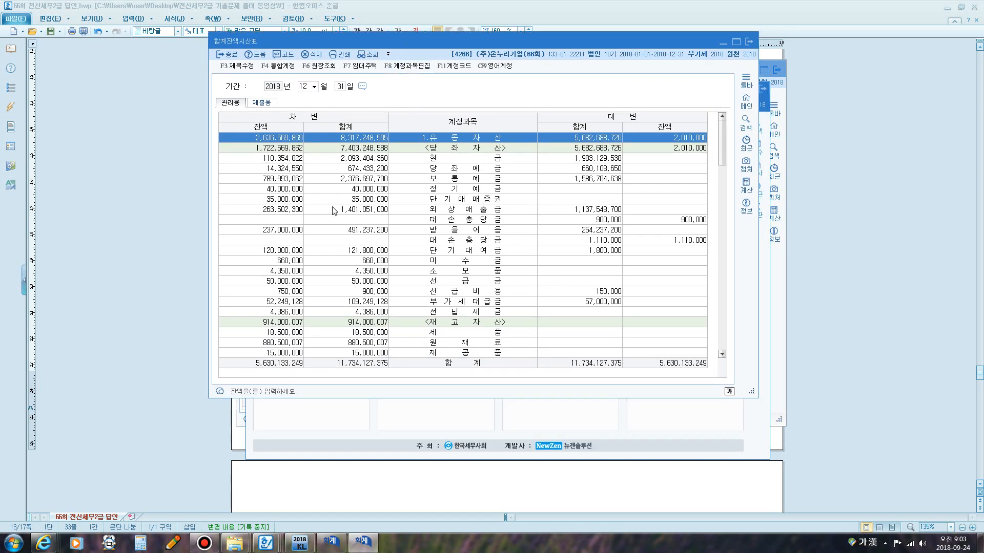
key("ctrl+1")
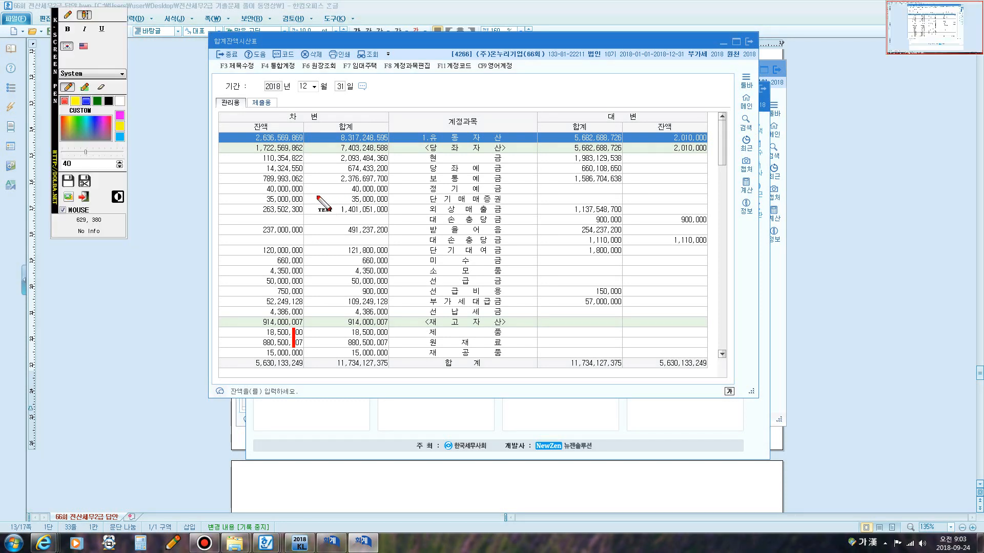
left_click(64, 13)
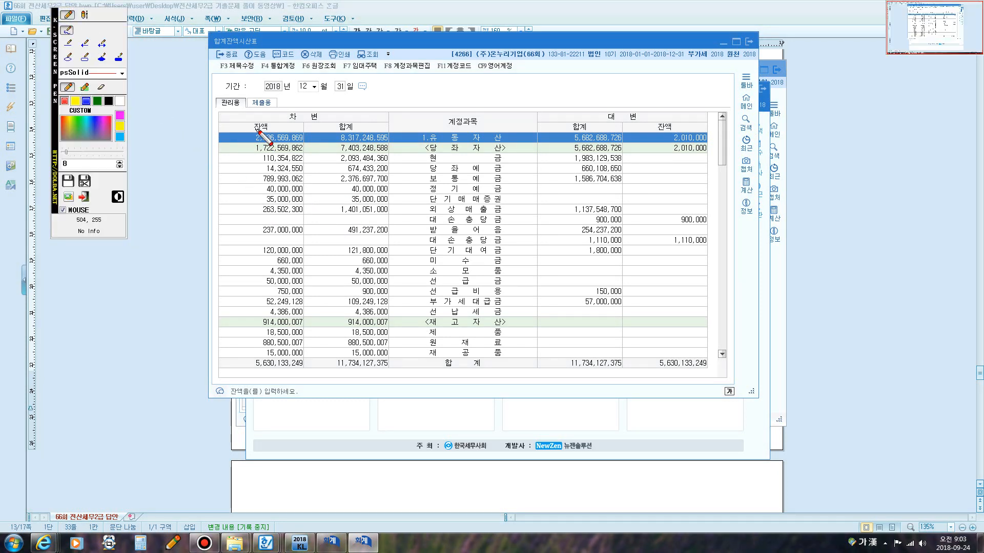
mouse_move(261, 218)
left_mouse_down()
mouse_move(260, 202)
mouse_move(302, 206)
left_mouse_up()
key("Escape")
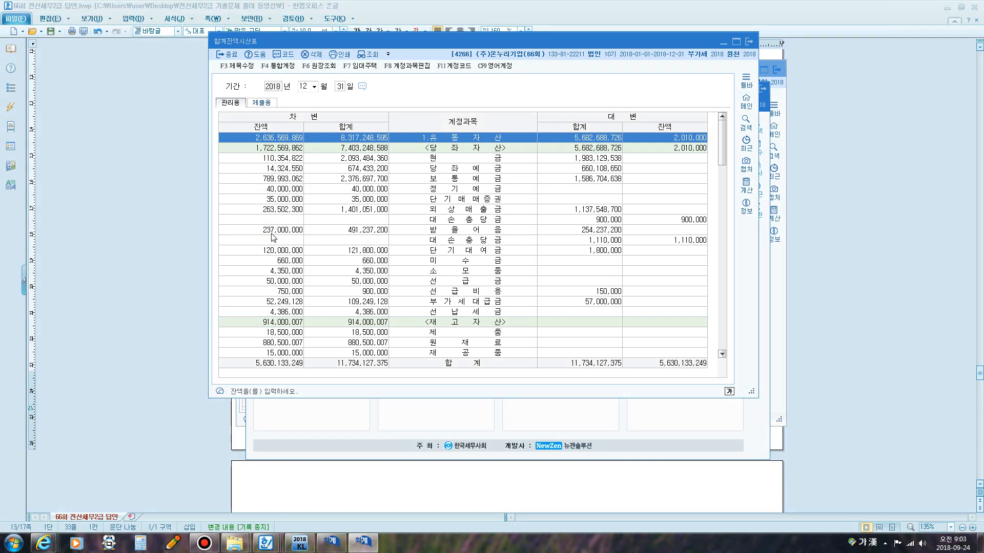
key("ctrl+1")
mouse_move(258, 221)
left_mouse_down()
mouse_move(272, 202)
mouse_move(306, 204)
mouse_move(311, 213)
mouse_move(256, 219)
left_mouse_up()
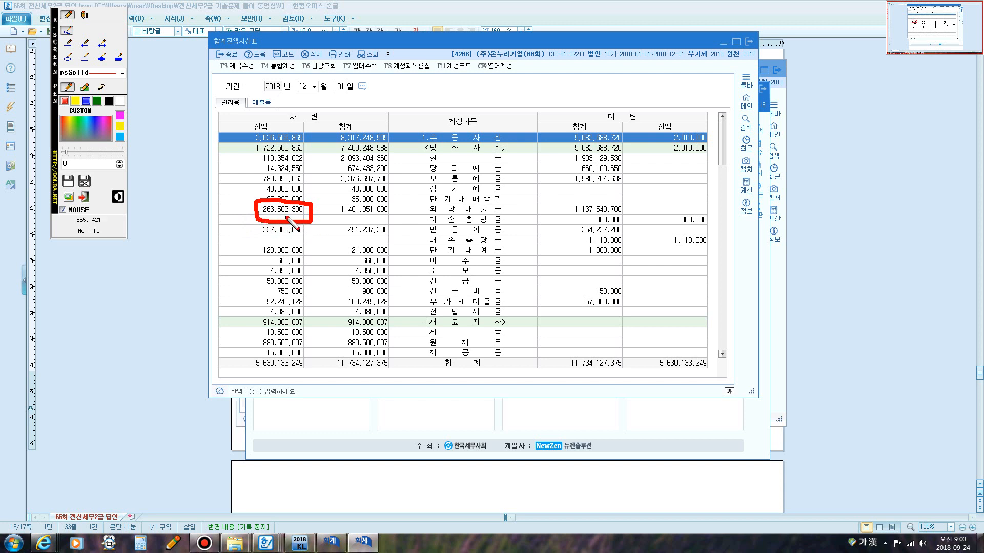
mouse_move(330, 211)
left_mouse_down()
mouse_move(324, 225)
mouse_move(366, 214)
mouse_move(354, 228)
mouse_move(391, 224)
left_mouse_up()
left_click(356, 214)
left_click(365, 223)
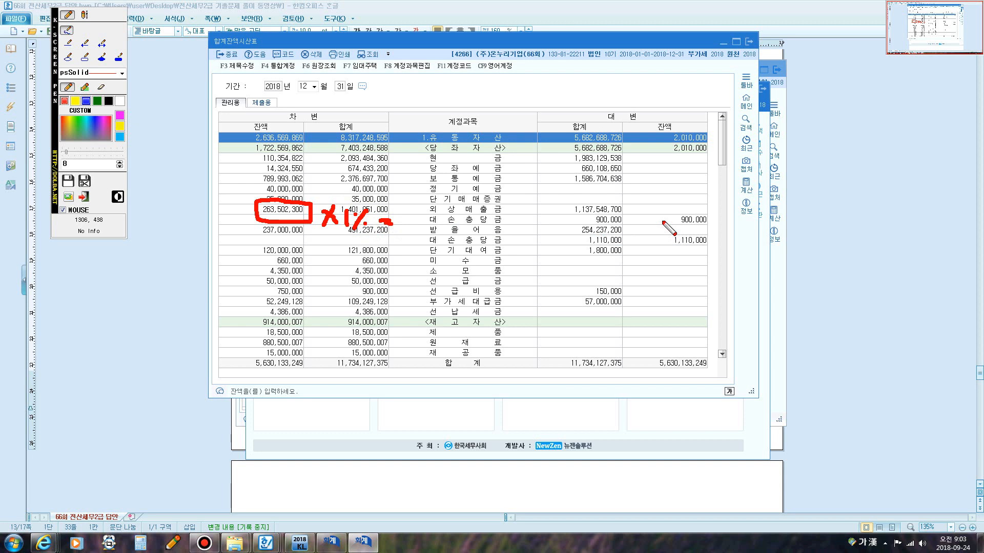
mouse_move(672, 228)
left_mouse_down()
mouse_move(712, 207)
mouse_move(715, 226)
mouse_move(675, 225)
left_mouse_up()
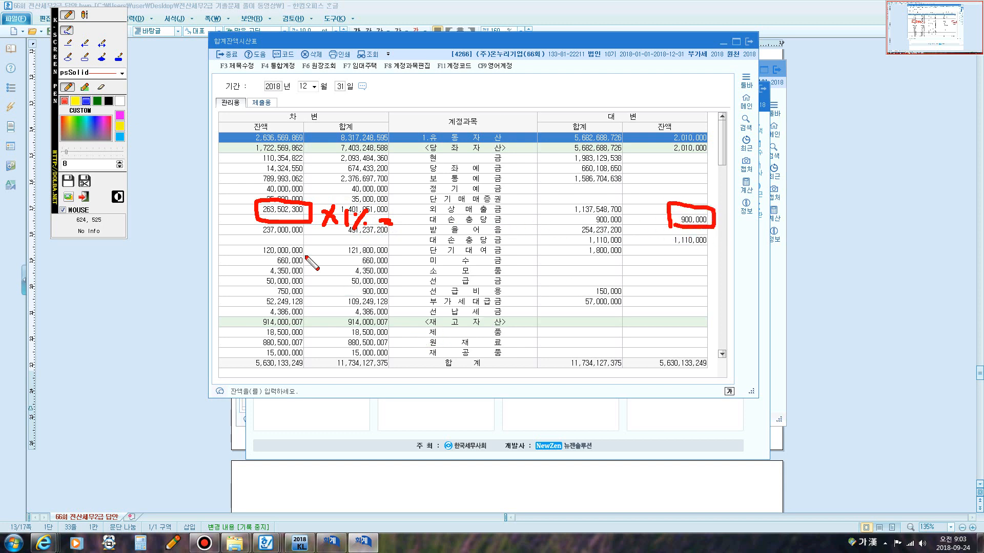
mouse_move(257, 239)
left_mouse_down()
mouse_move(258, 222)
mouse_move(307, 222)
mouse_move(306, 239)
mouse_move(261, 241)
left_mouse_up()
mouse_move(333, 236)
left_mouse_down()
mouse_move(322, 242)
mouse_move(391, 243)
left_mouse_up()
left_click(361, 243)
left_click(366, 248)
mouse_move(657, 245)
left_mouse_down()
mouse_move(687, 250)
mouse_move(708, 238)
mouse_move(672, 231)
mouse_move(666, 243)
left_mouse_up()
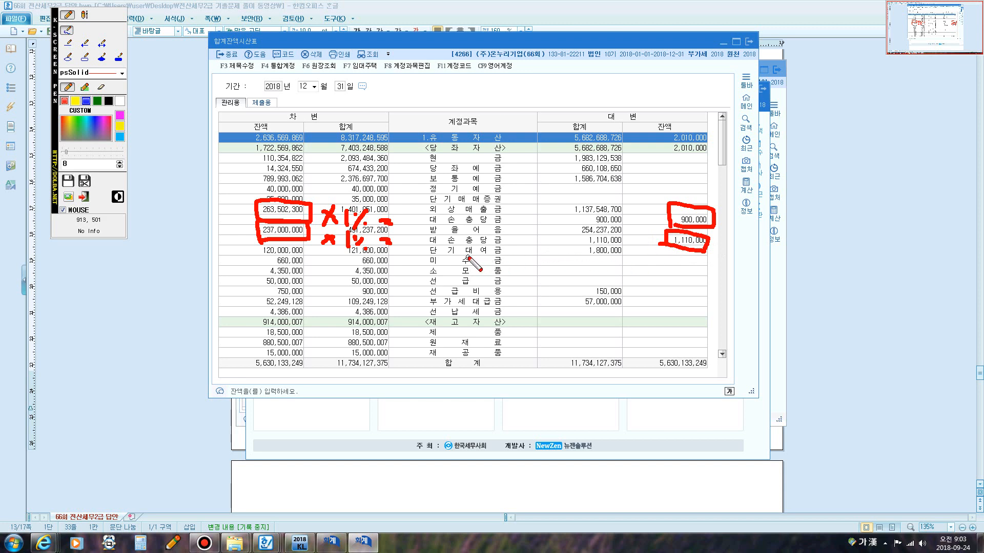
key("Escape")
In the calculator, compute 1% of the 외상매출금 balance 263,502,300 less the existing allowance, then close it.
left_click(139, 542)
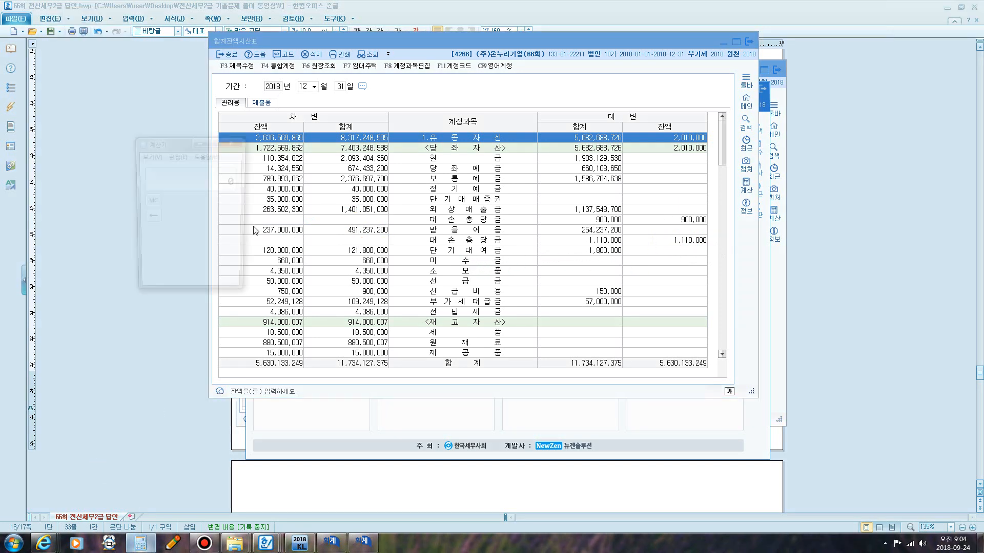
left_click_drag(185, 143, 164, 195)
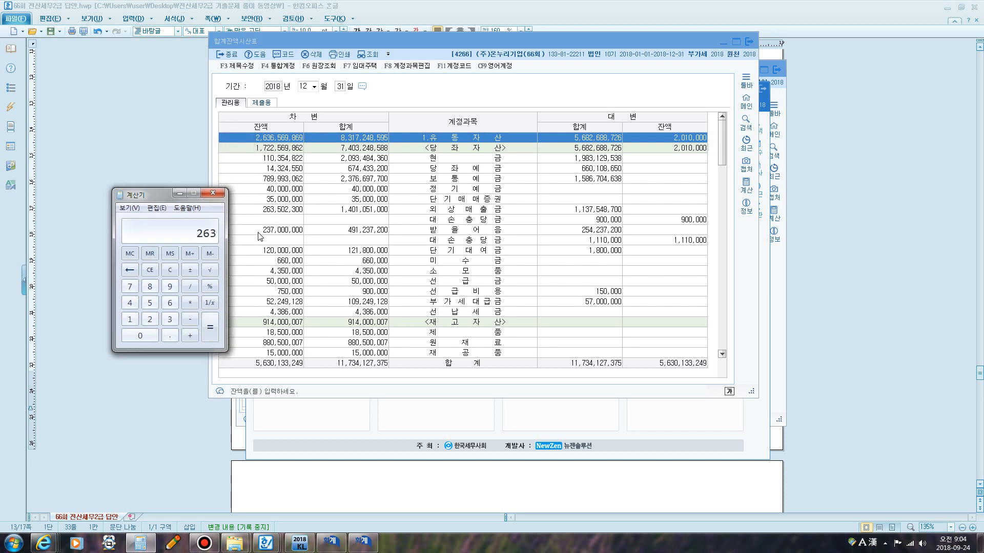
type("263502300")
left_click(190, 302)
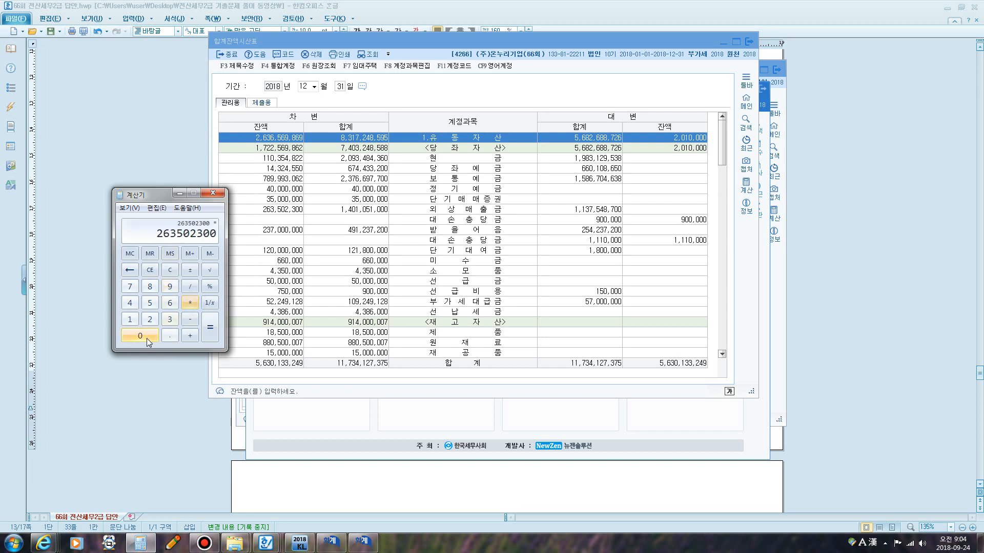
left_click(141, 337)
left_click(169, 335)
left_click(140, 336)
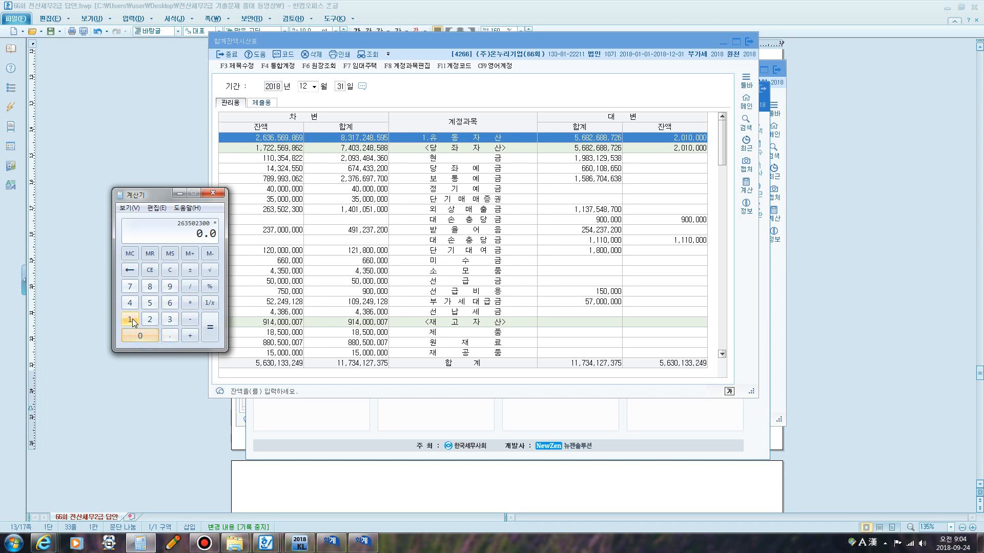
left_click(129, 319)
left_click(209, 327)
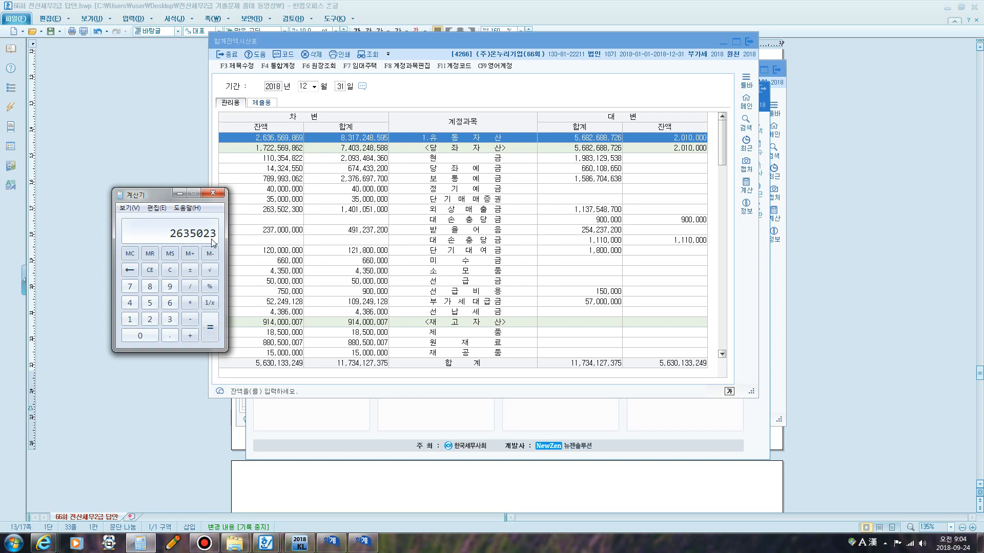
left_click(190, 319)
type("900000")
key("Return")
left_click(212, 193)
Calculate 1% of the 받을어음 balance 237,000,000 less 1,110 in the calculator.
left_click(291, 232)
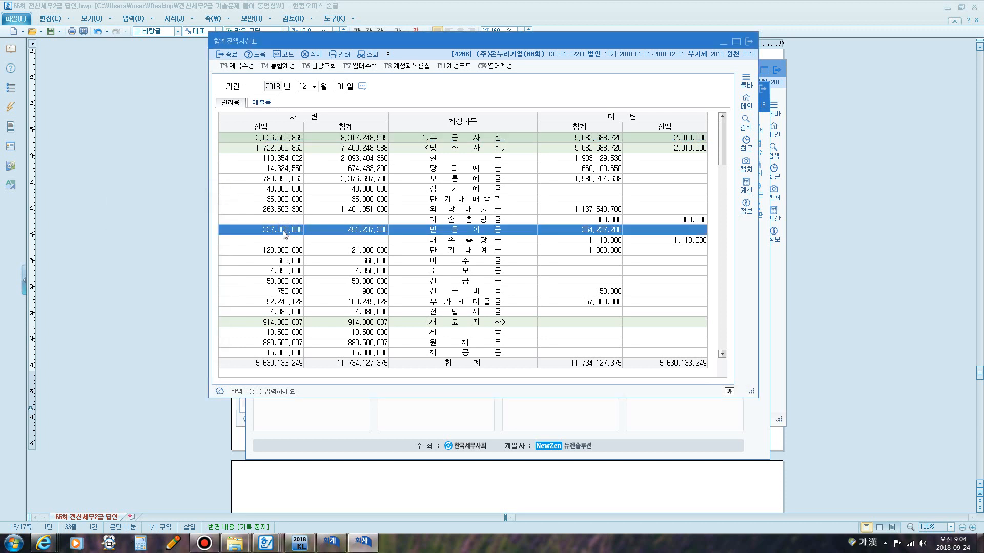
left_click(141, 543)
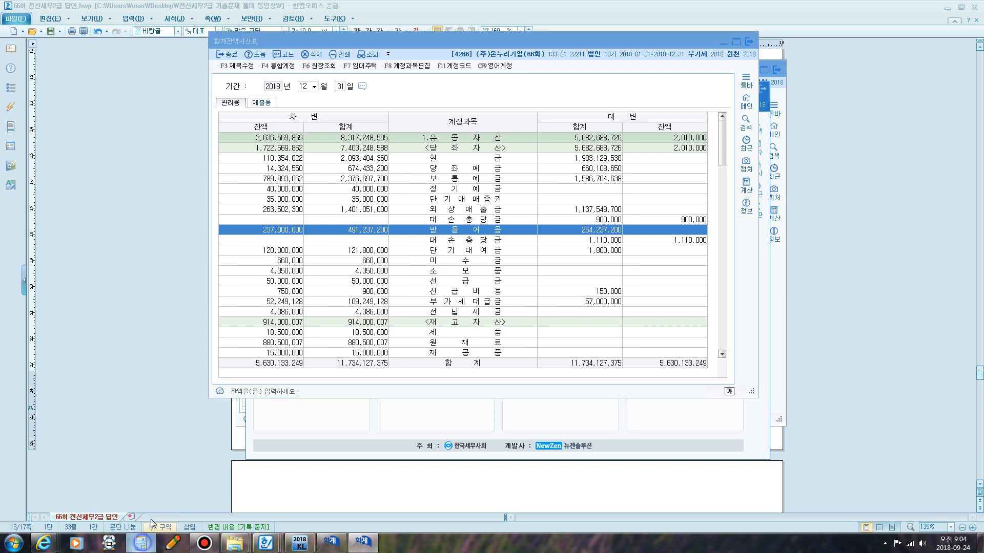
type("237")
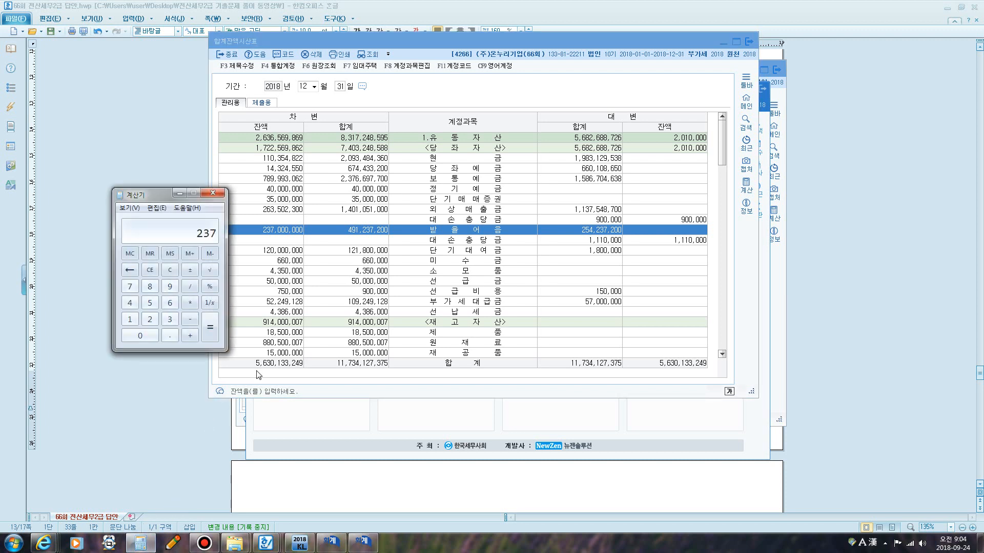
type("000000")
left_click(191, 303)
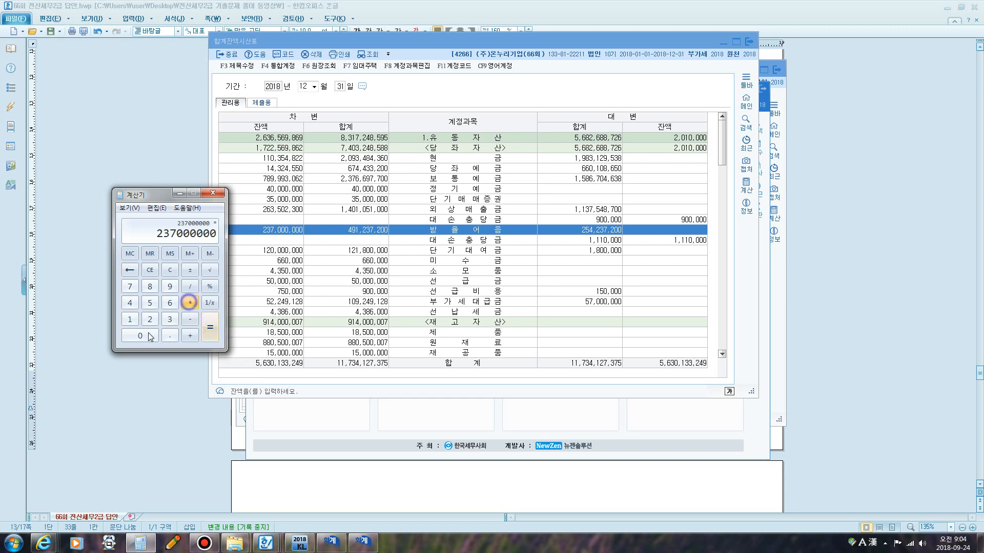
left_click(143, 336)
left_click(170, 336)
left_click(145, 336)
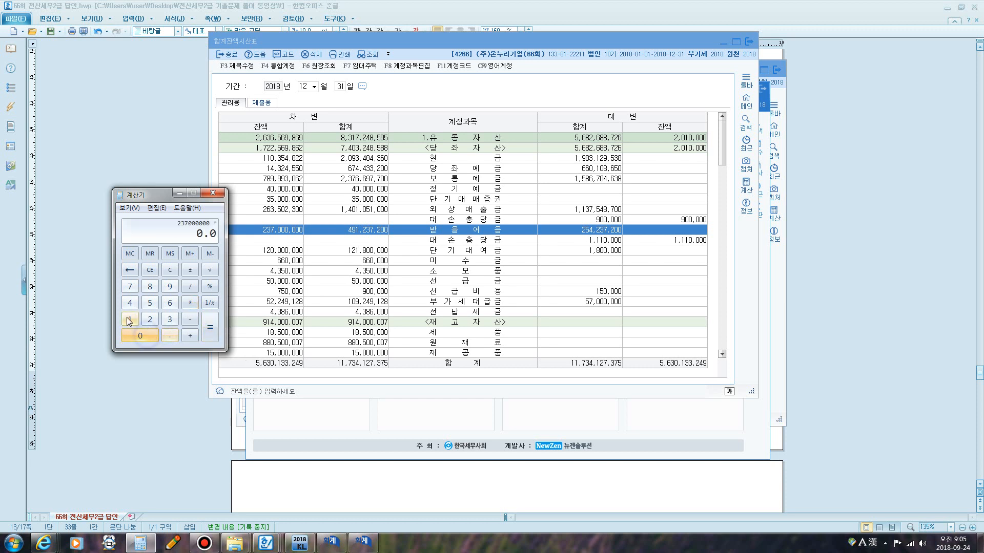
left_click(129, 318)
left_click(210, 324)
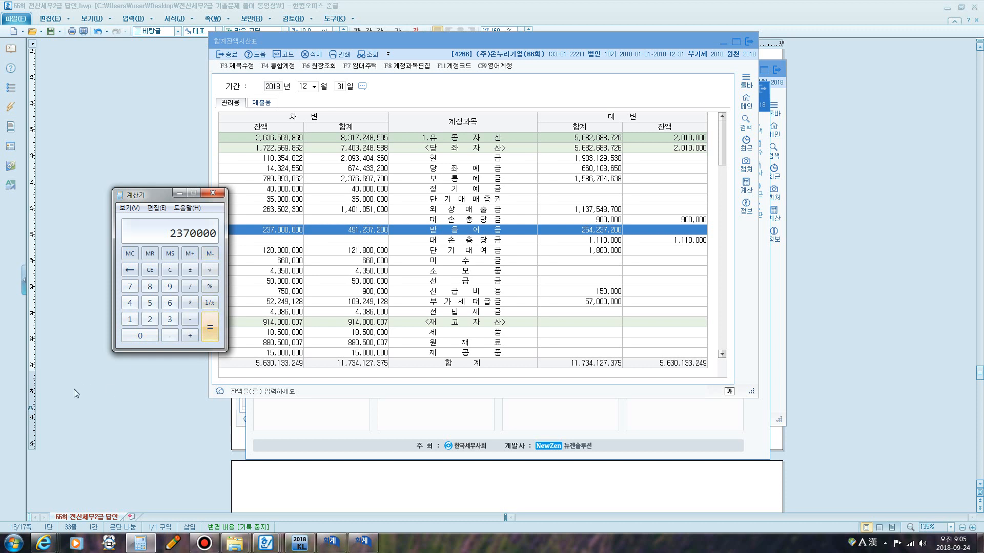
left_click(191, 319)
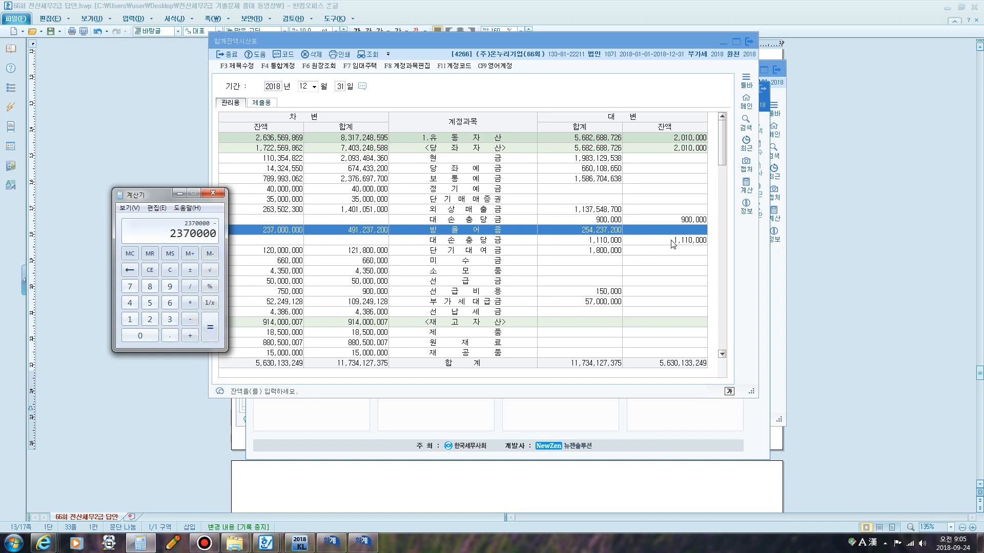
type("1110 +")
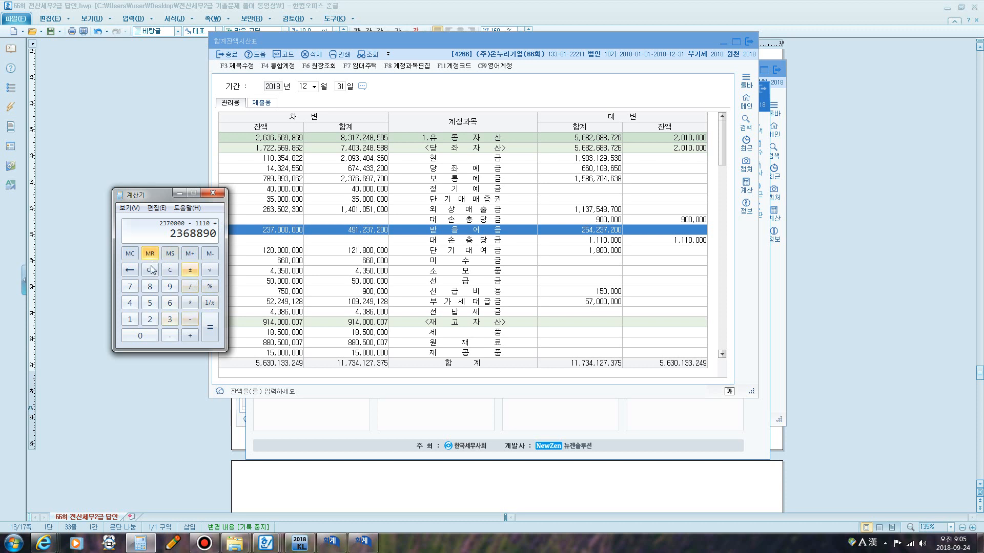
Recalculate 1% of 받을어음 237,000,000 less the 1,110,000 allowance, then close the calculator.
left_click(170, 270)
type("237")
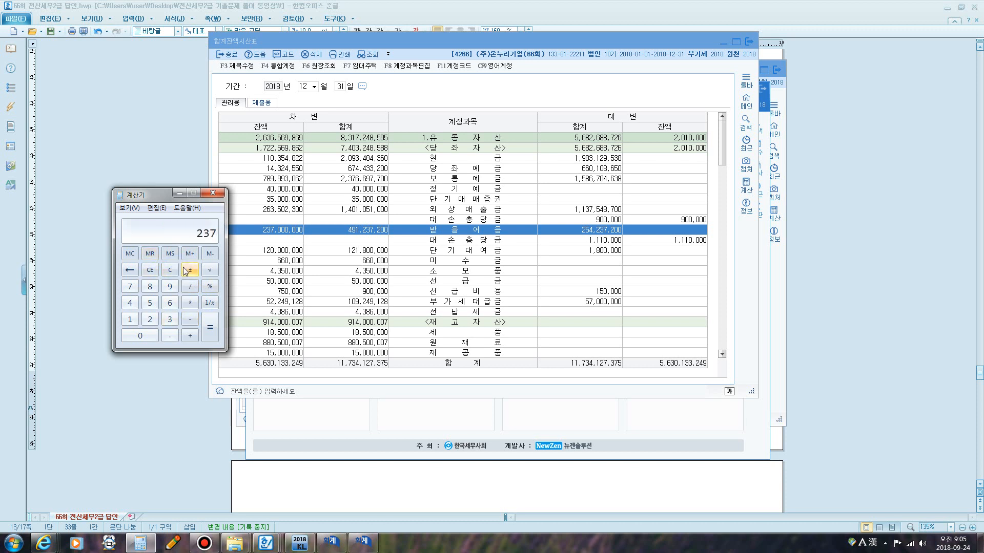
type("0000")
left_click(190, 320)
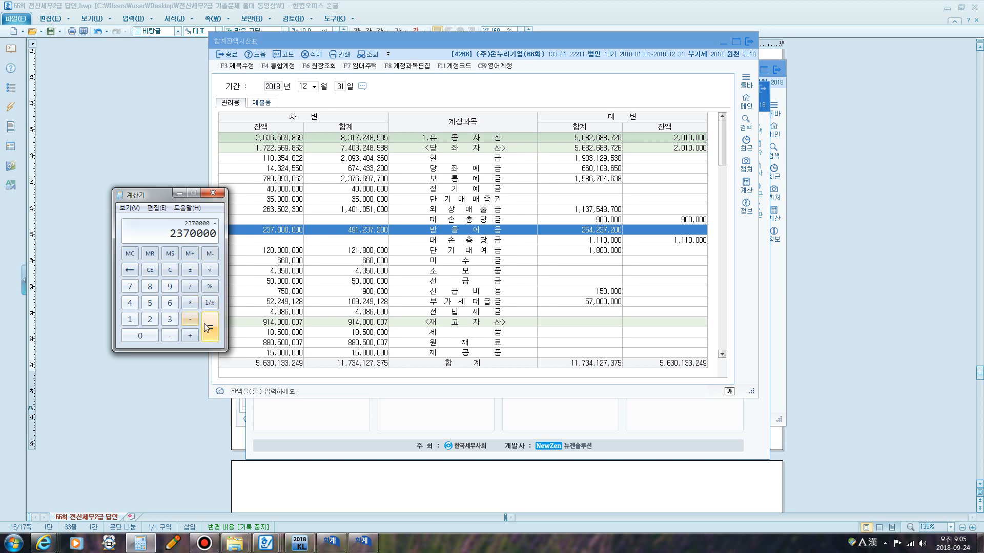
type("1110000")
left_click(207, 326)
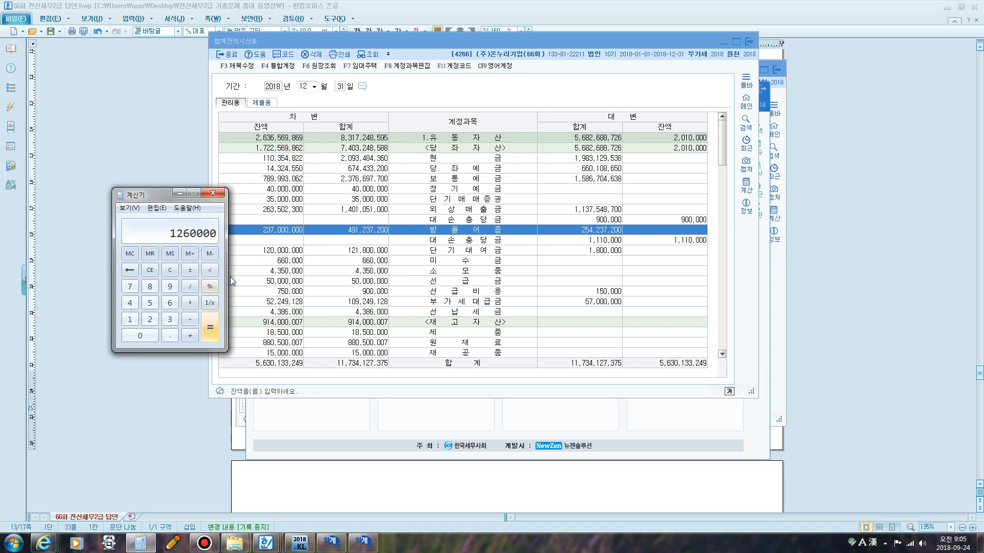
left_click(213, 193)
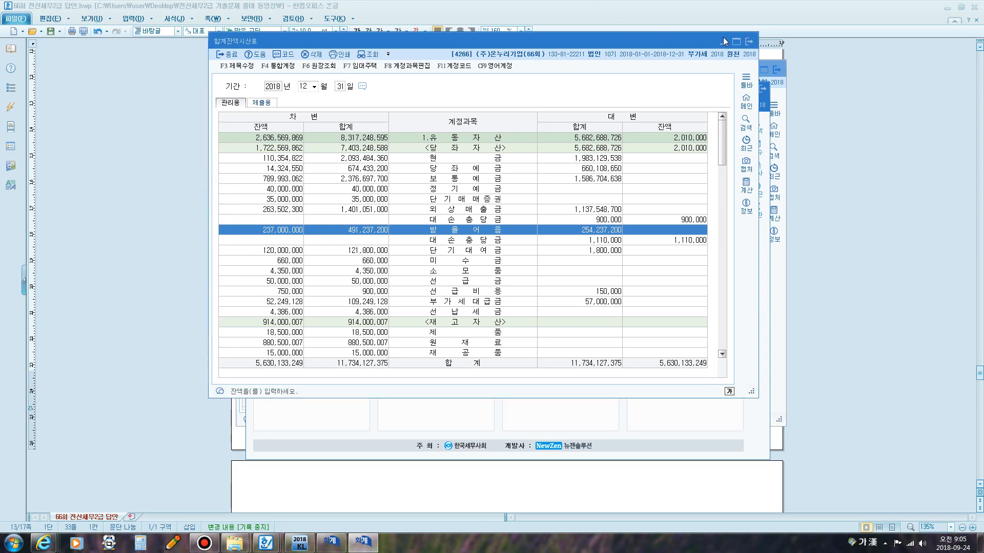
Return to closing data entry (결산자료입력) and search for 외상 to locate the bad-debt expense rows.
left_click(749, 42)
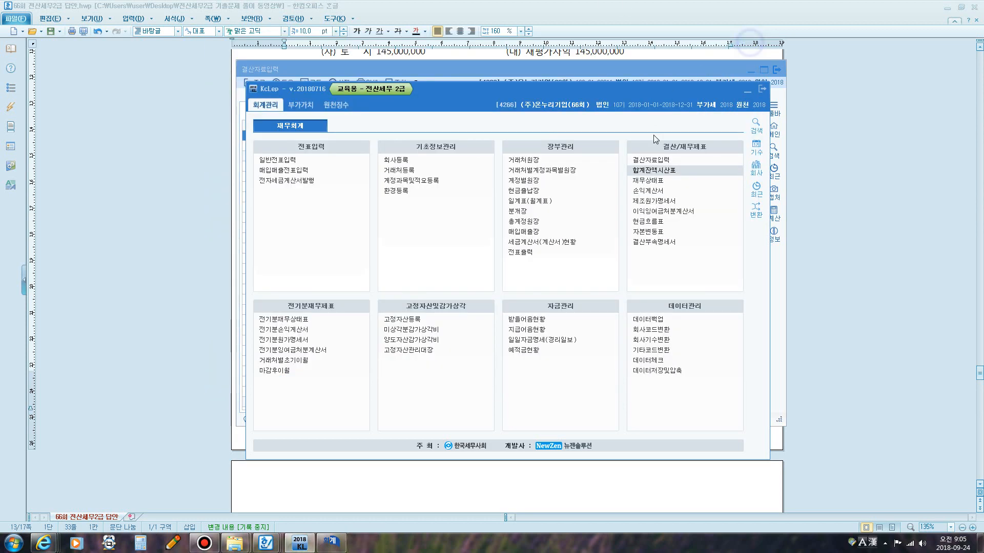
left_click(648, 161)
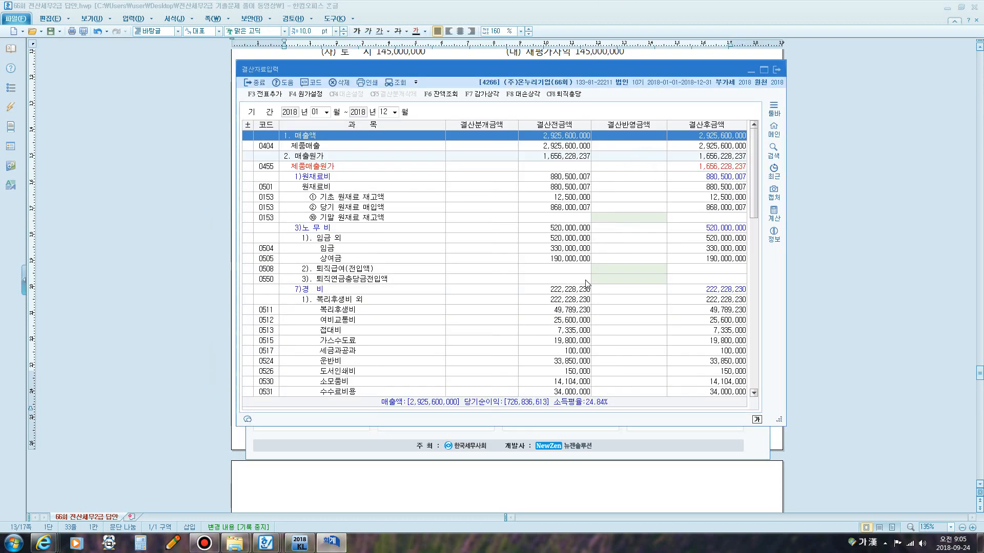
key("ctrl+f")
type("외상")
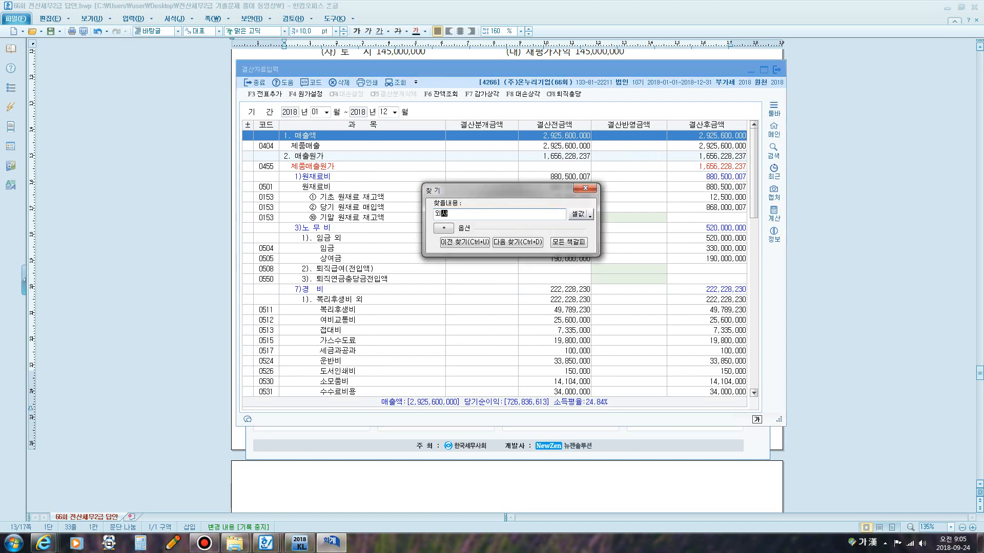
key("Return")
key("Escape")
scroll(614, 256, "down", 5)
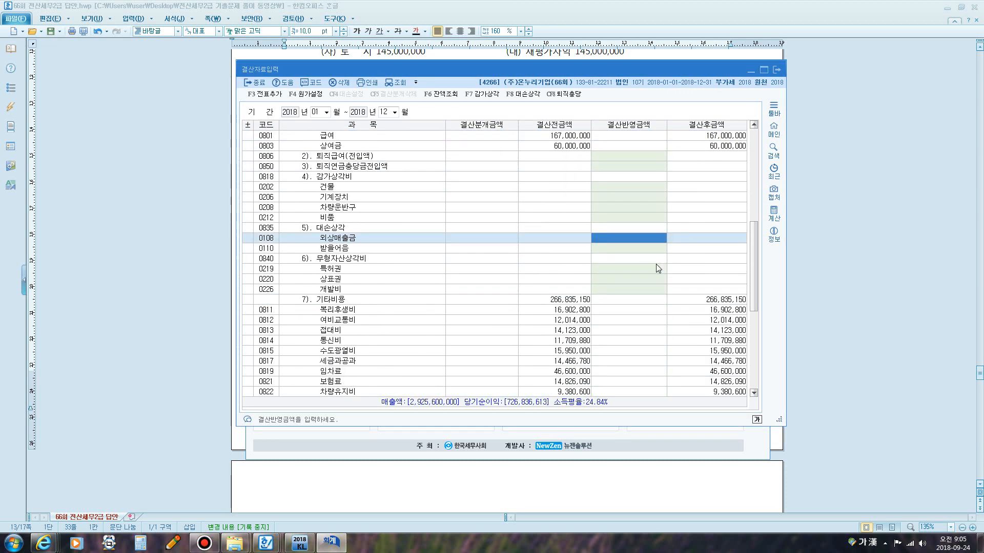
left_click(622, 249)
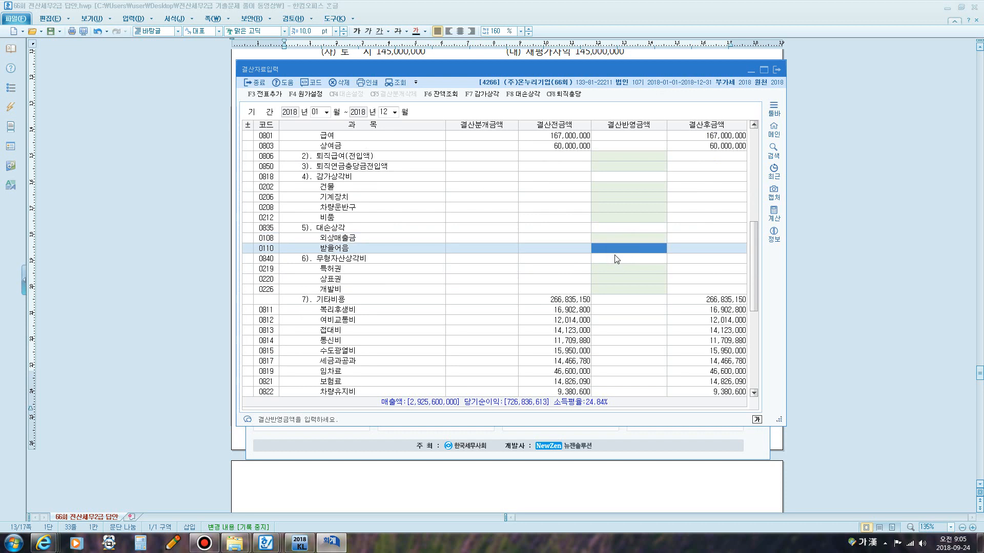
Open the bad-debt allowance dialog, clear the additions for 단기대여금, 미수금 and 선급금, and apply it to the closing.
left_click(526, 98)
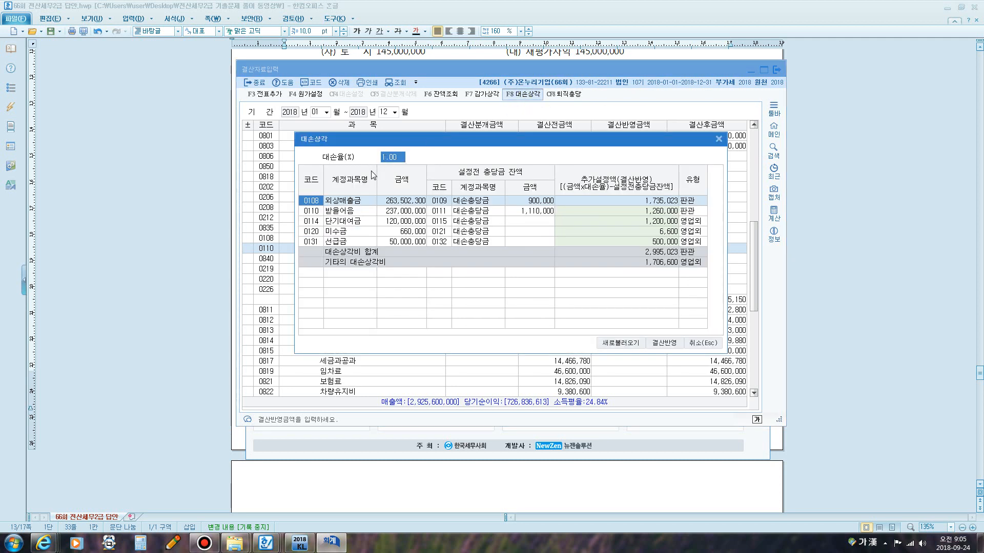
left_click(636, 222)
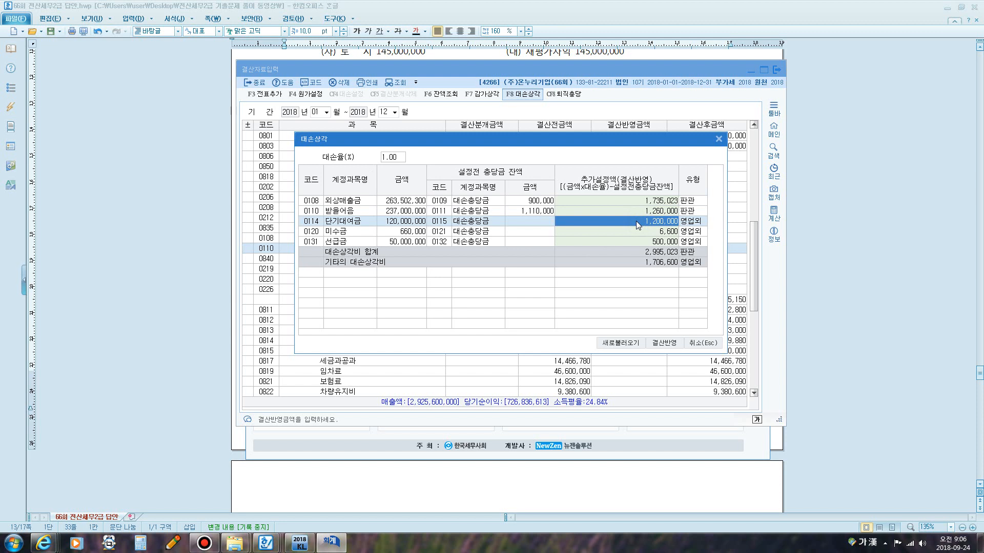
key("Delete")
key("Return")
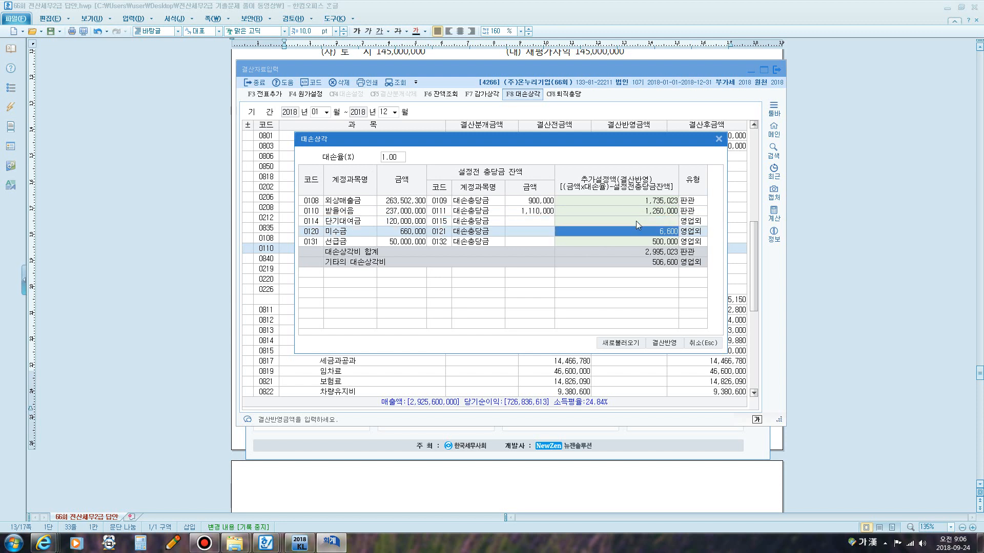
key("Delete")
key("Return")
key("Delete")
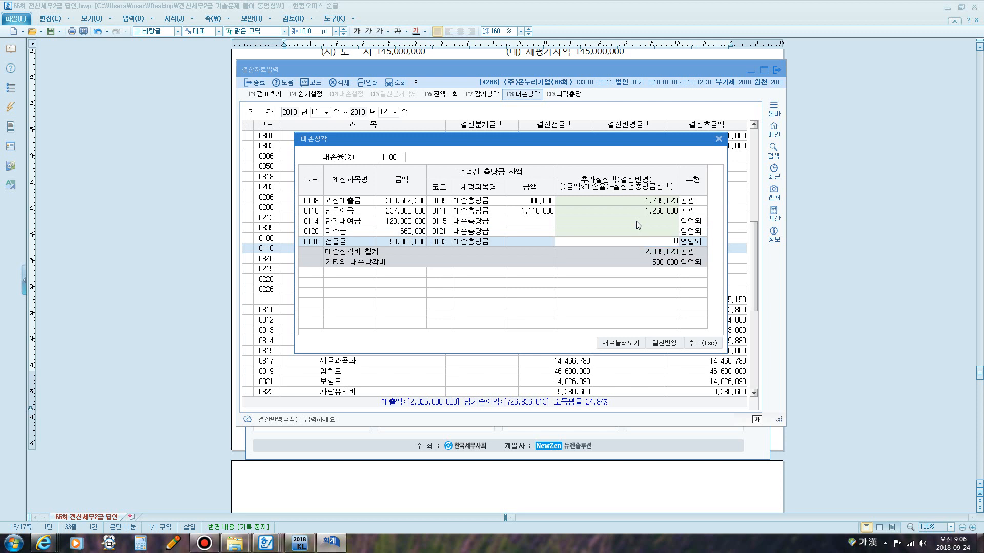
key("Return")
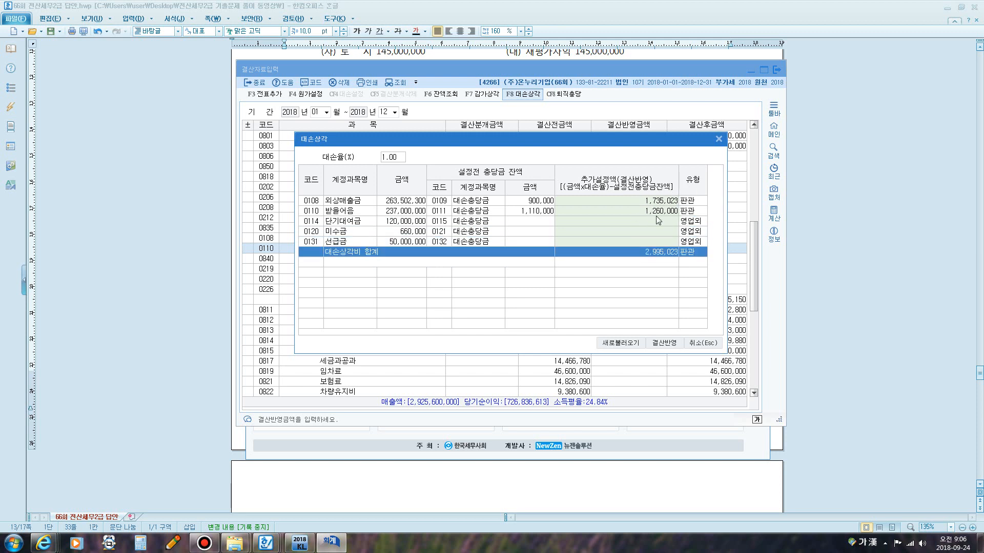
left_click(664, 342)
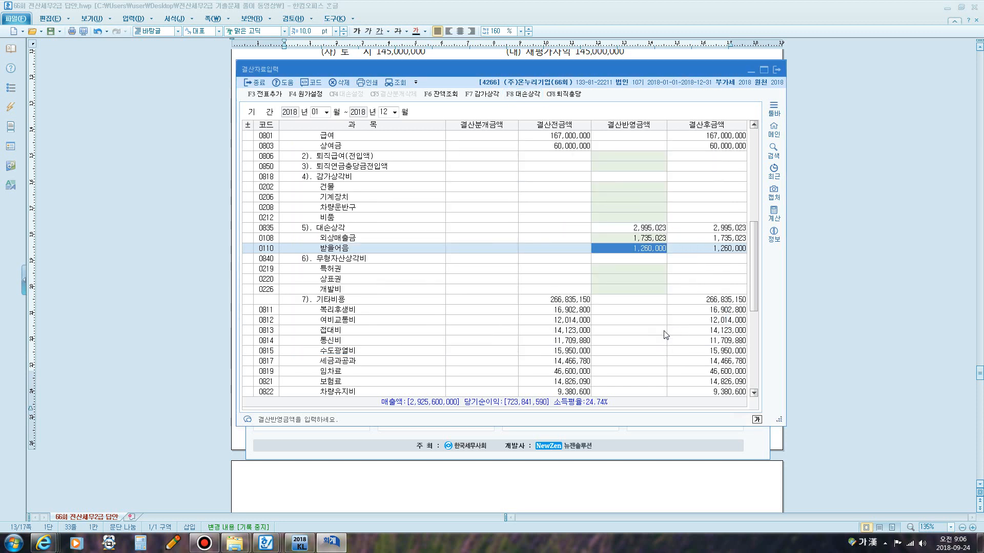
Add the closing entries to the general journal, confirming the prompt.
left_click(647, 240)
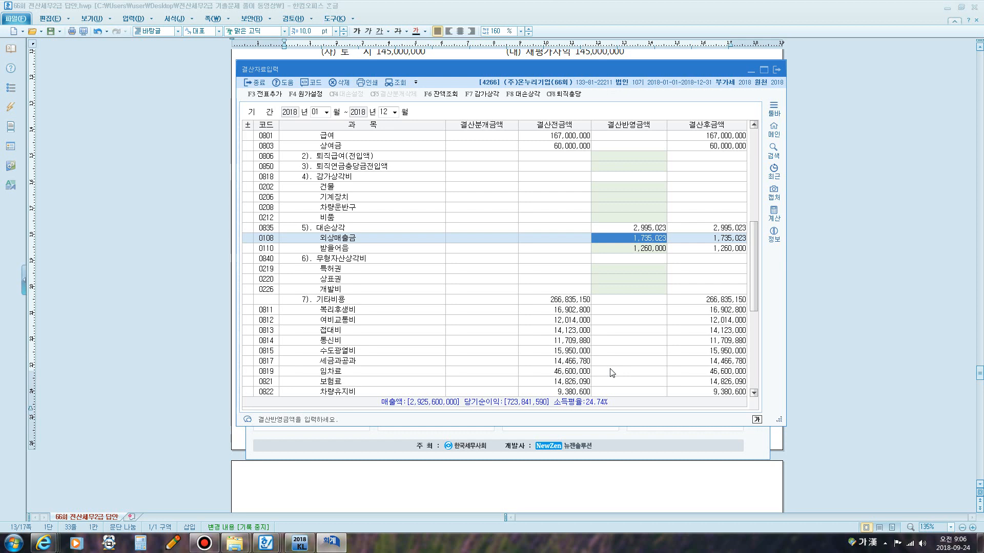
left_click(268, 96)
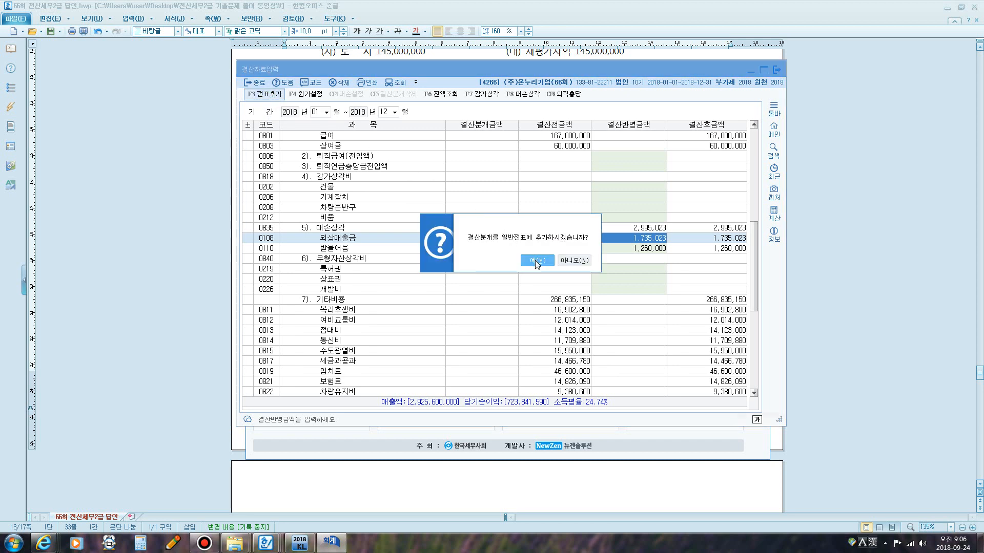
left_click(534, 262)
Open general journal entry for December 31 and inspect the bad-debt closing voucher lines.
left_click(776, 75)
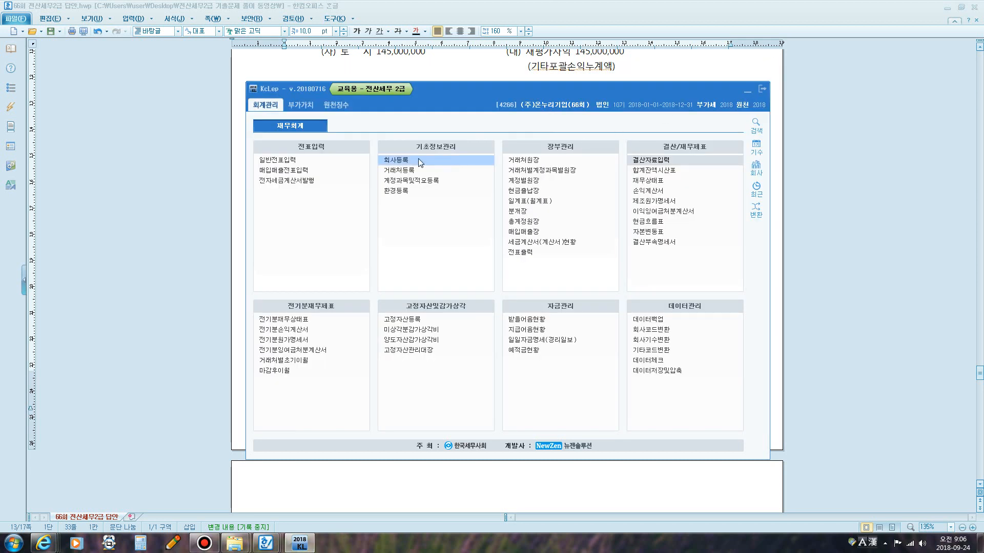
left_click(290, 162)
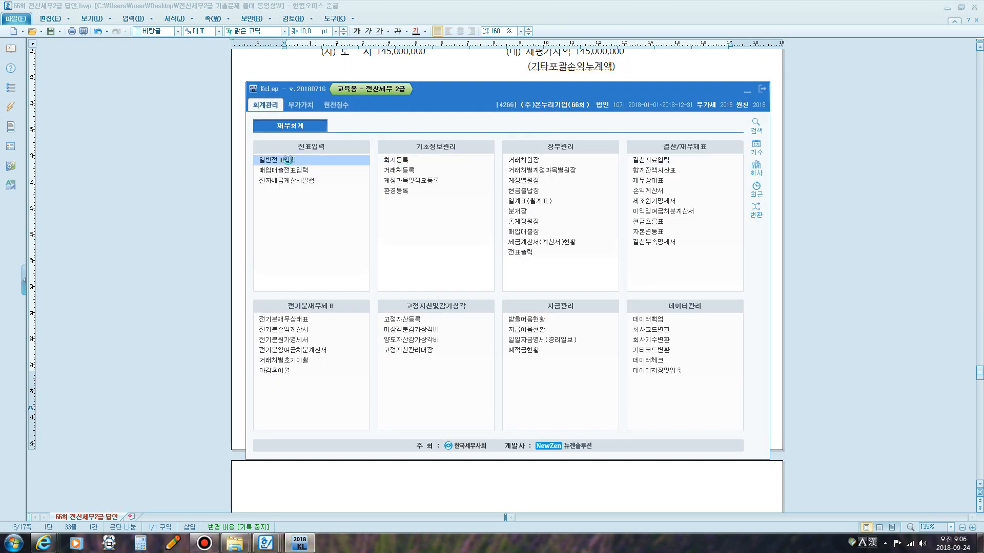
type("12")
key("Return")
type("31")
key("Return")
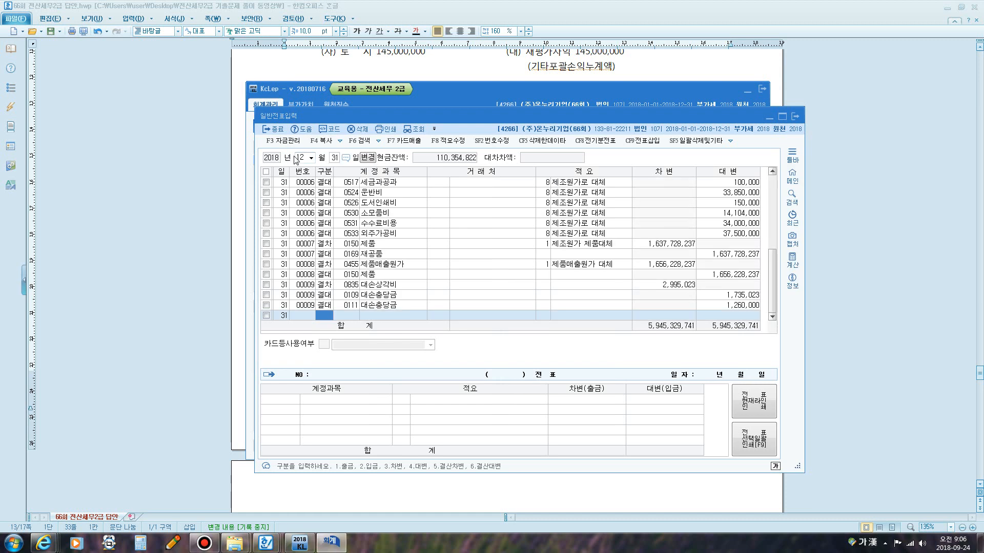
left_click(385, 288)
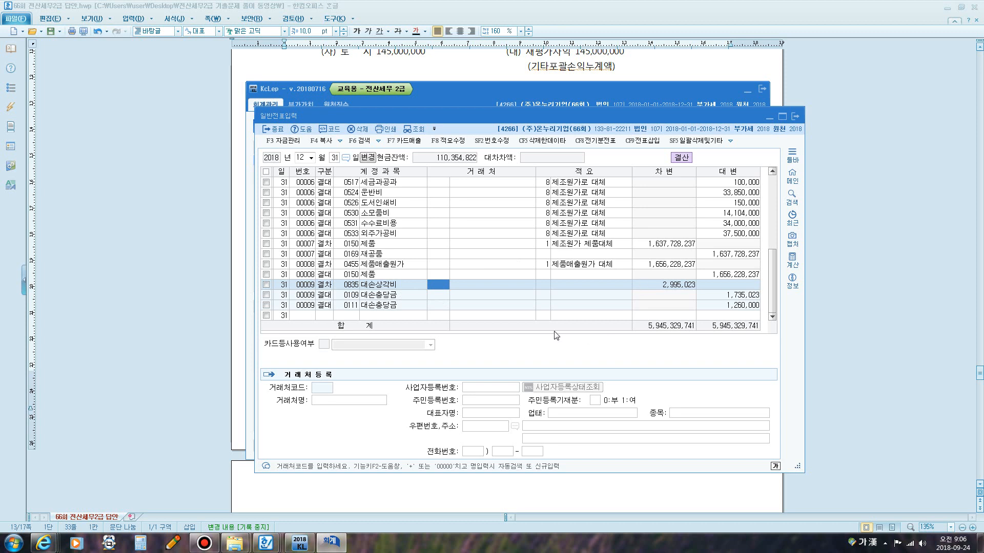
left_click(352, 296)
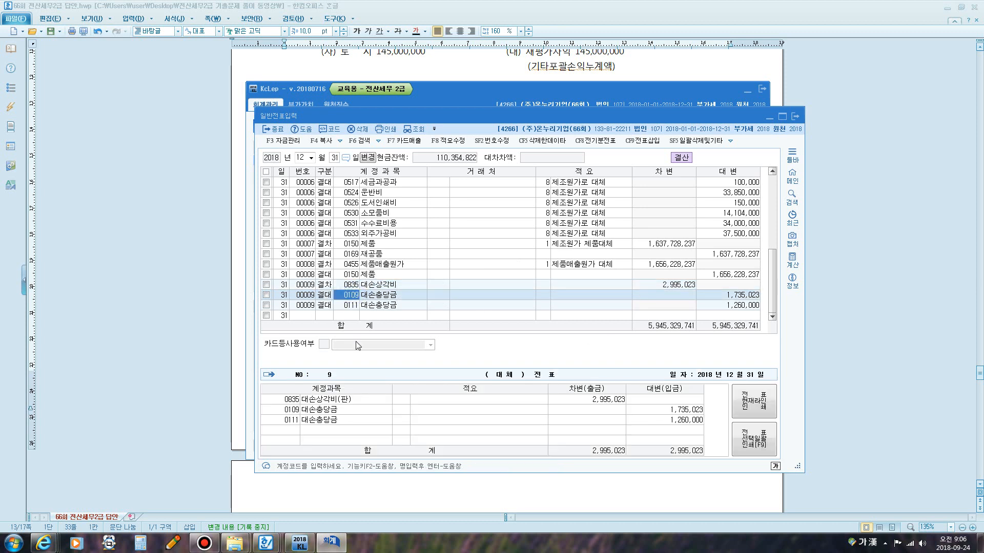
left_click(352, 308)
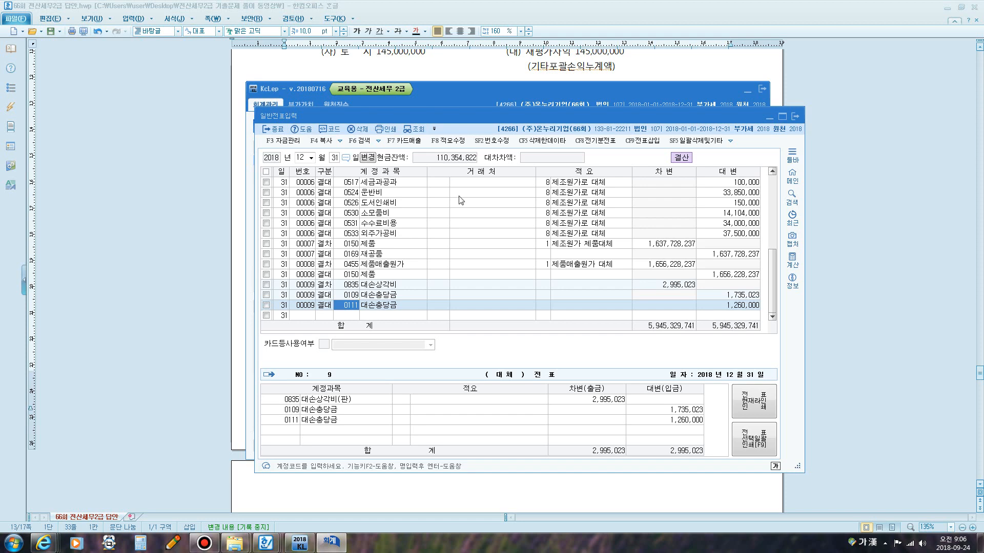
Close the general journal and read question [5] on the dividend appropriation in the answer document.
left_click(791, 118)
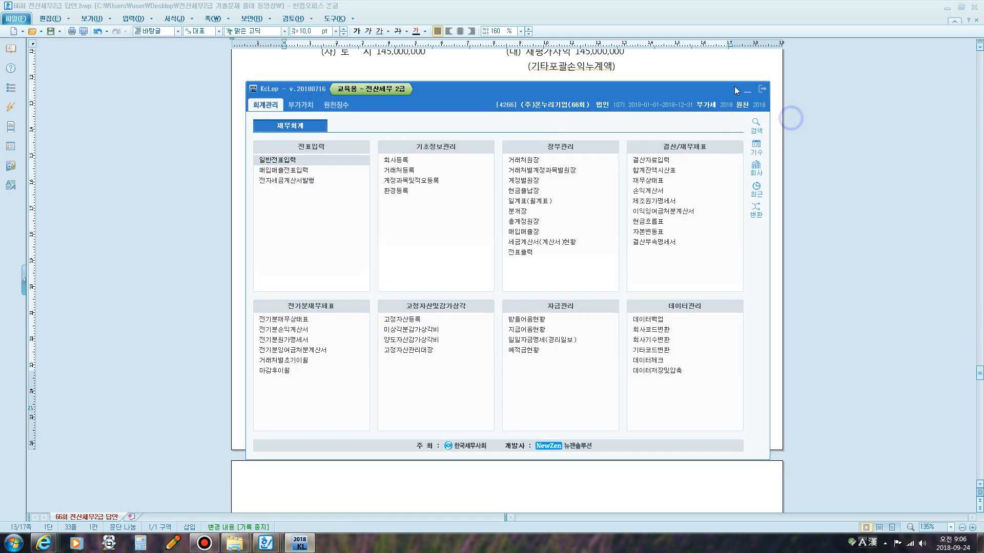
left_click(761, 89)
scroll(557, 159, "down", 3)
scroll(557, 159, "down", 3)
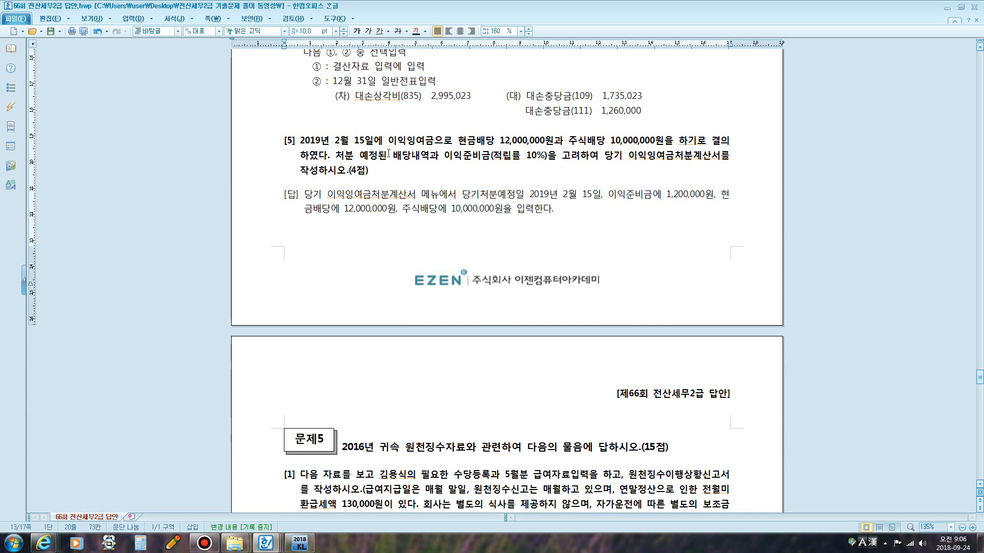
left_click_drag(396, 140, 567, 140)
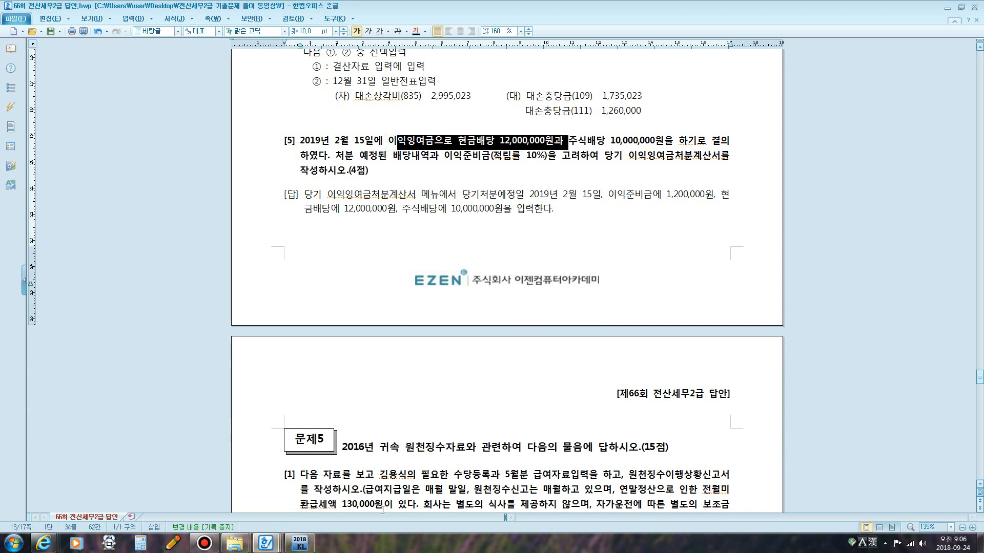
mouse_move(302, 542)
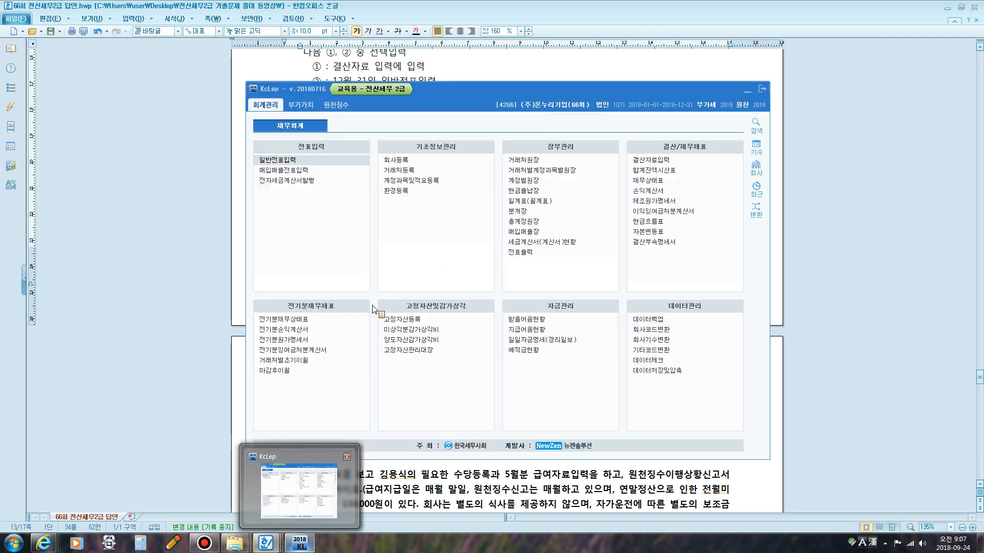
left_click(513, 149)
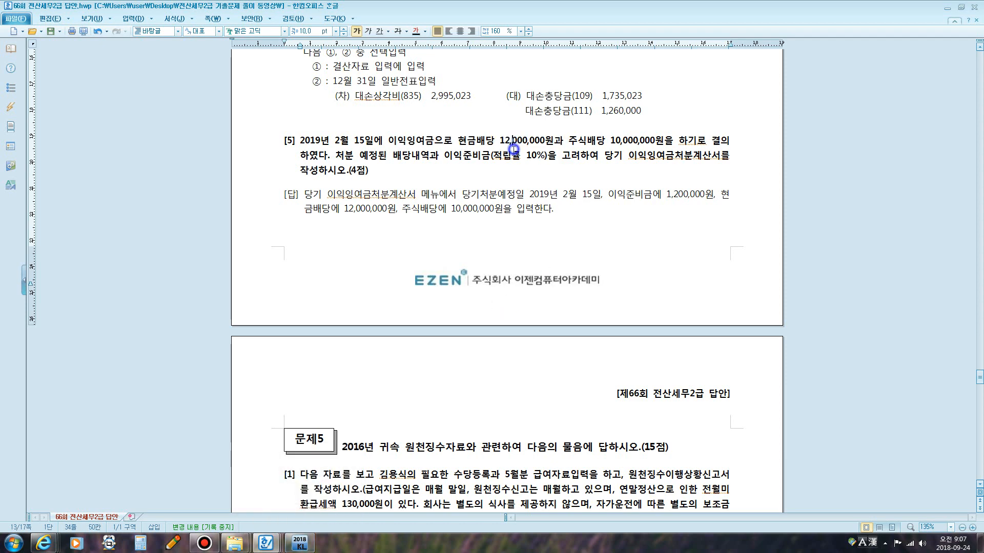
Open the income statement (손익계산서) and close it again.
left_click(301, 538)
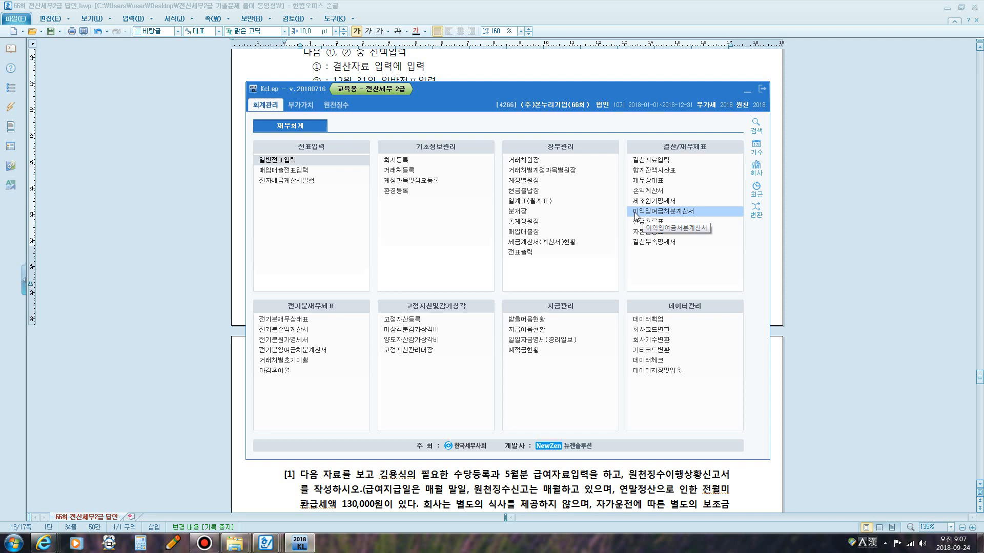
left_click(658, 194)
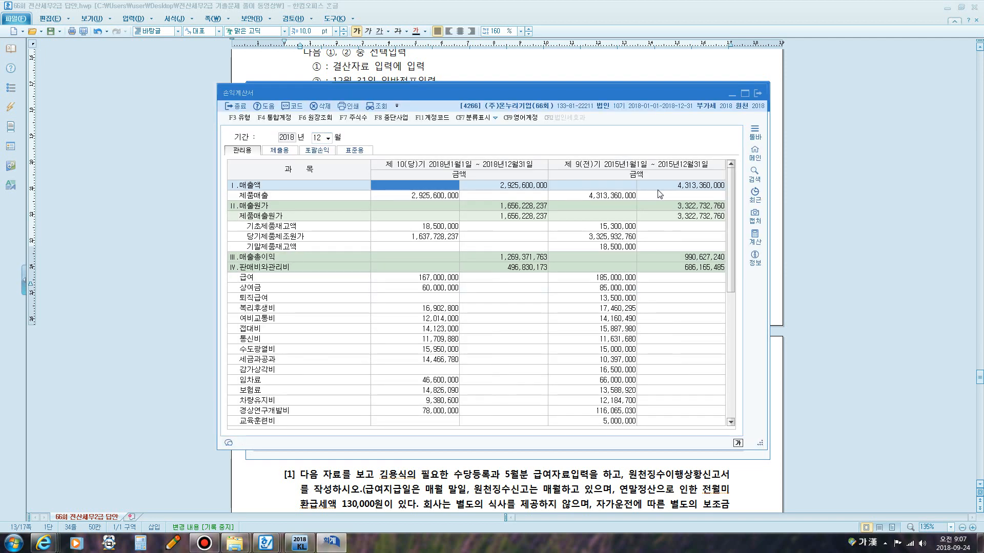
left_click(757, 95)
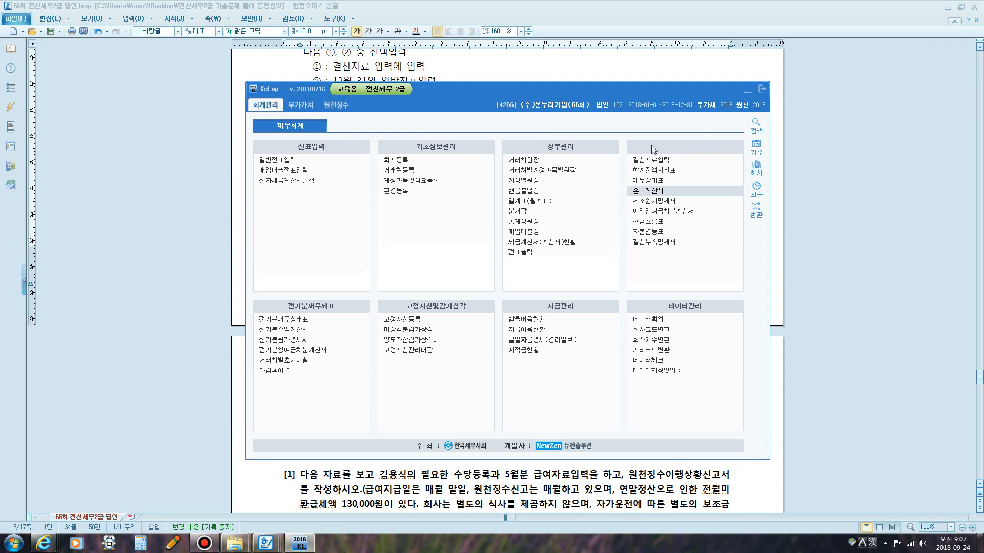
Open the statement of appropriation of retained earnings, setting the planned disposal date to 2019-02-15 and the prior confirmation year to 2018.
left_click(656, 211)
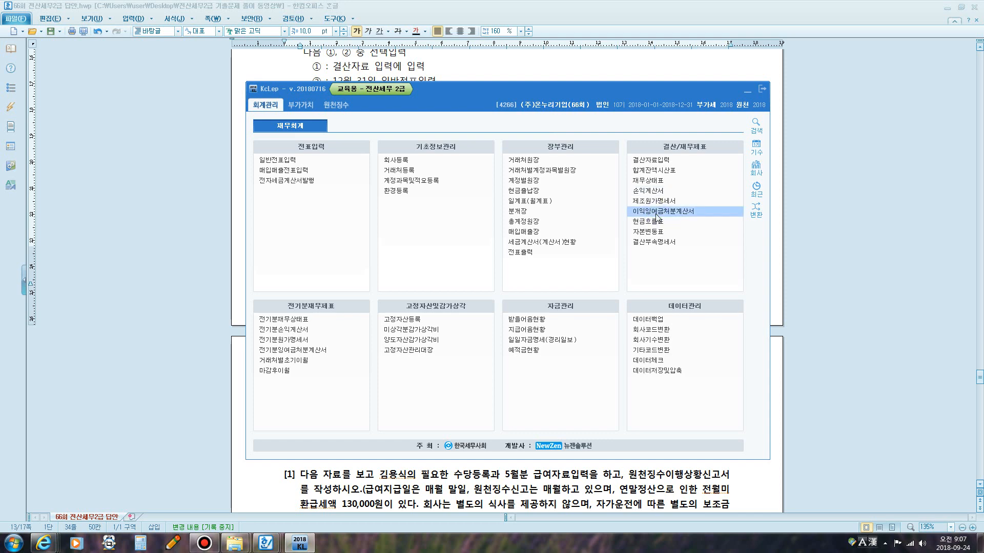
left_click_drag(377, 86, 582, 127)
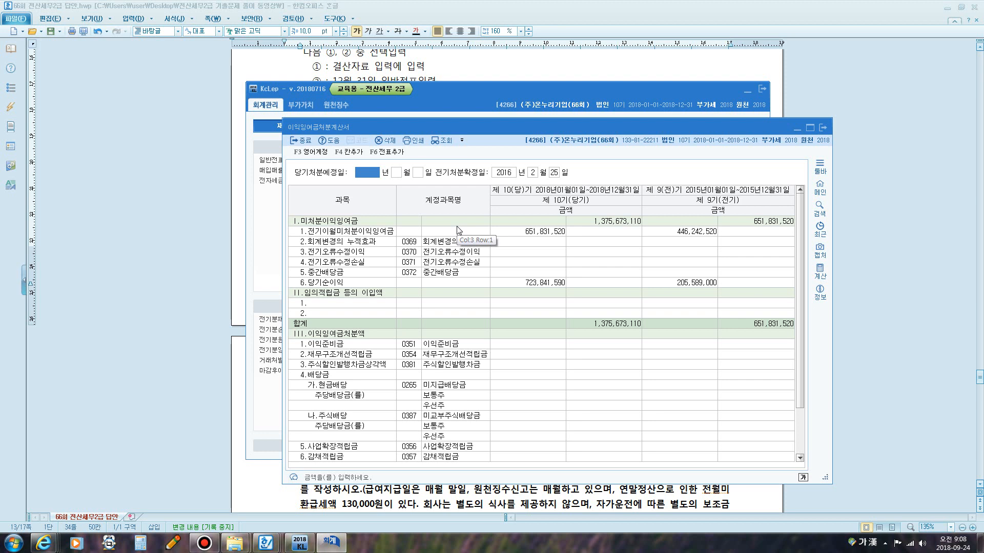
type("20190215")
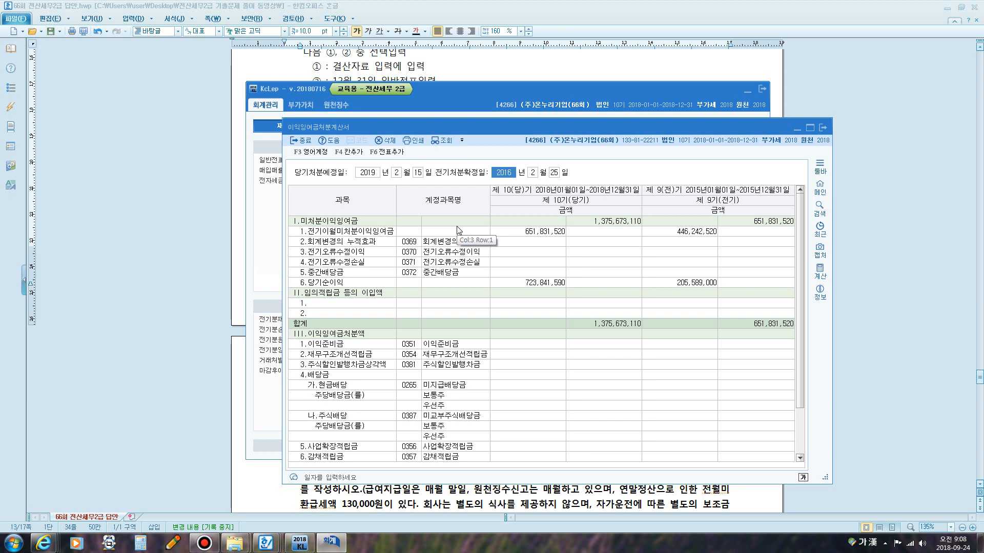
type("2018")
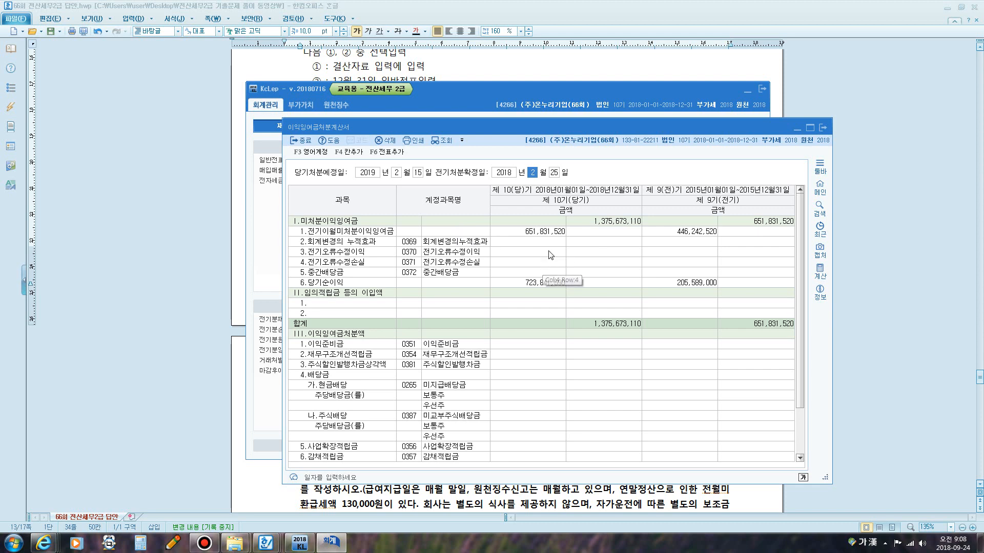
Review the cash dividend, stock dividend and 10% legal reserve figures in question [5] of the answer document.
left_click(464, 63)
scroll(463, 64, "down", 2)
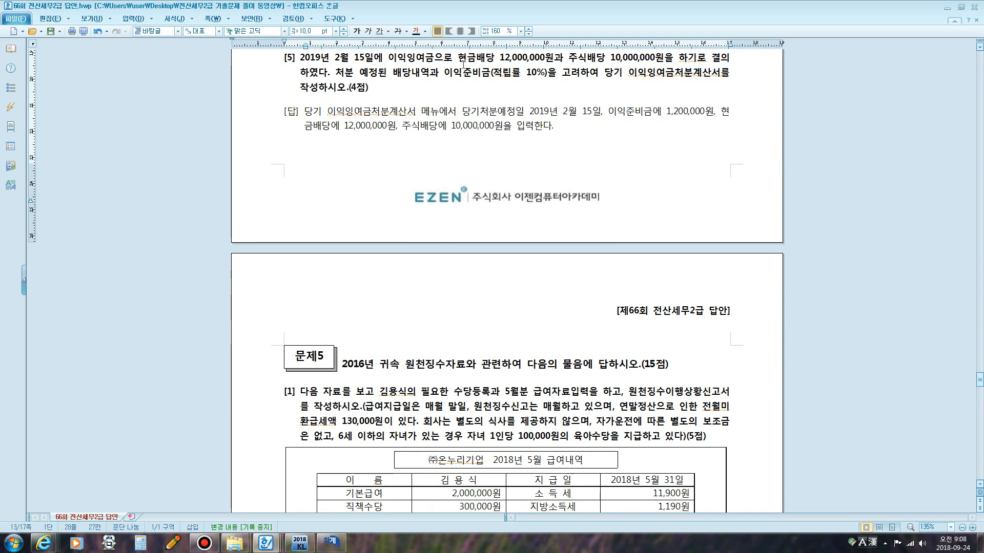
left_click_drag(461, 58, 548, 58)
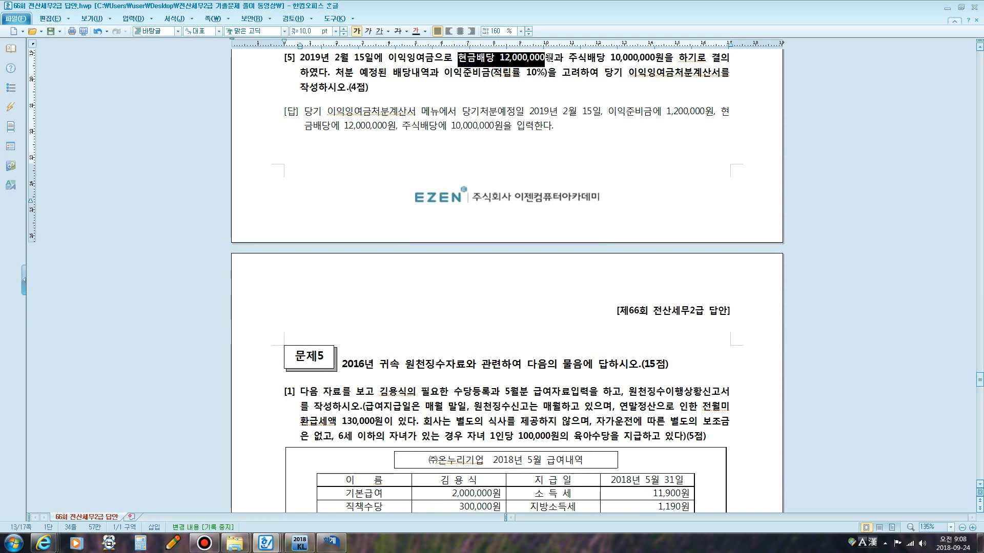
key("ctrl+F1")
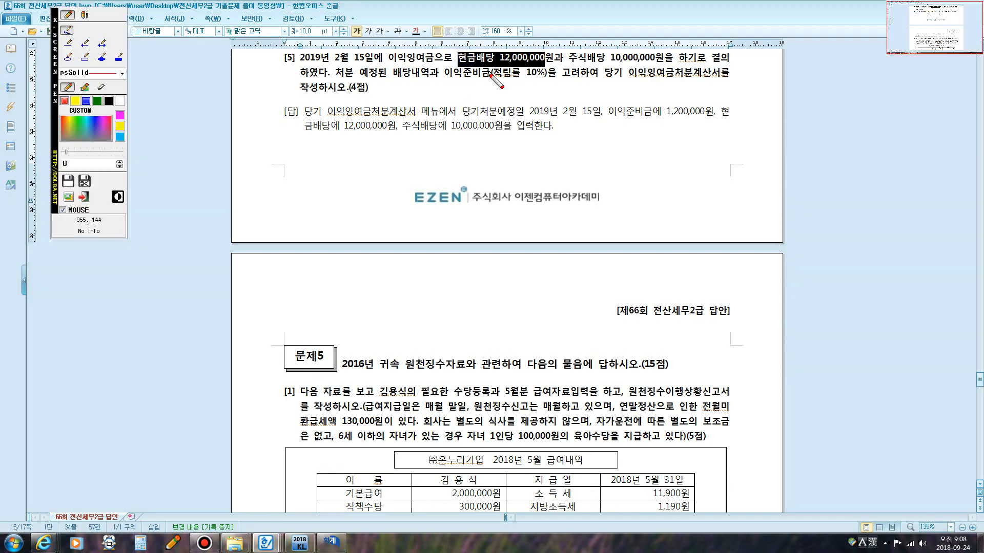
mouse_move(451, 78)
left_mouse_down()
mouse_move(543, 79)
mouse_move(654, 62)
left_mouse_up()
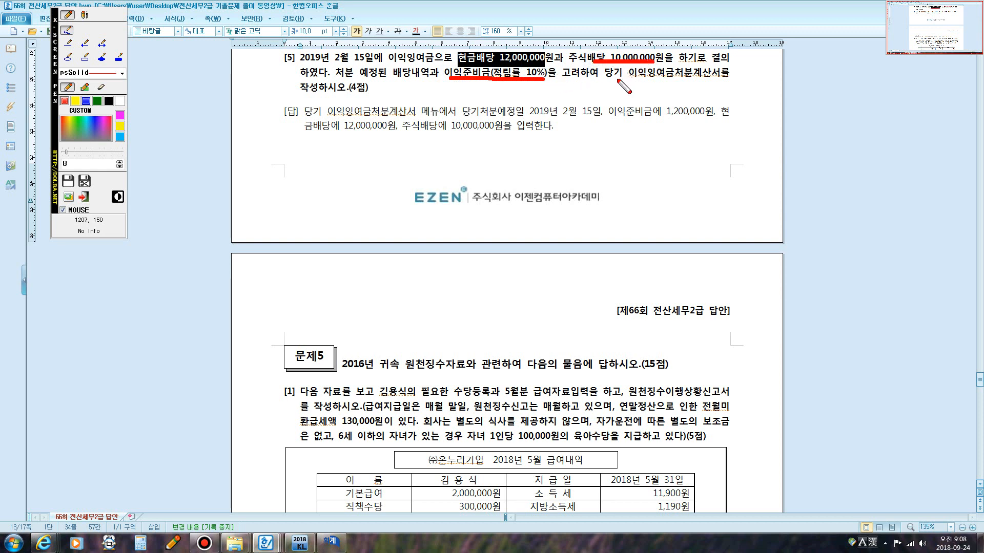
key("Escape")
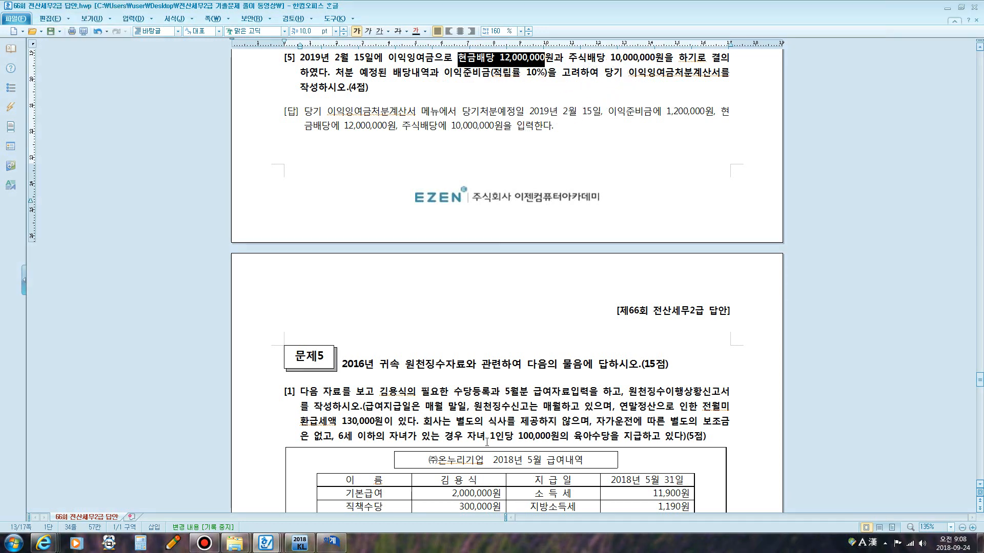
Find the 현금배당 row and enter a cash dividend of 12,000,000 under 미지급배당금.
left_click(331, 541)
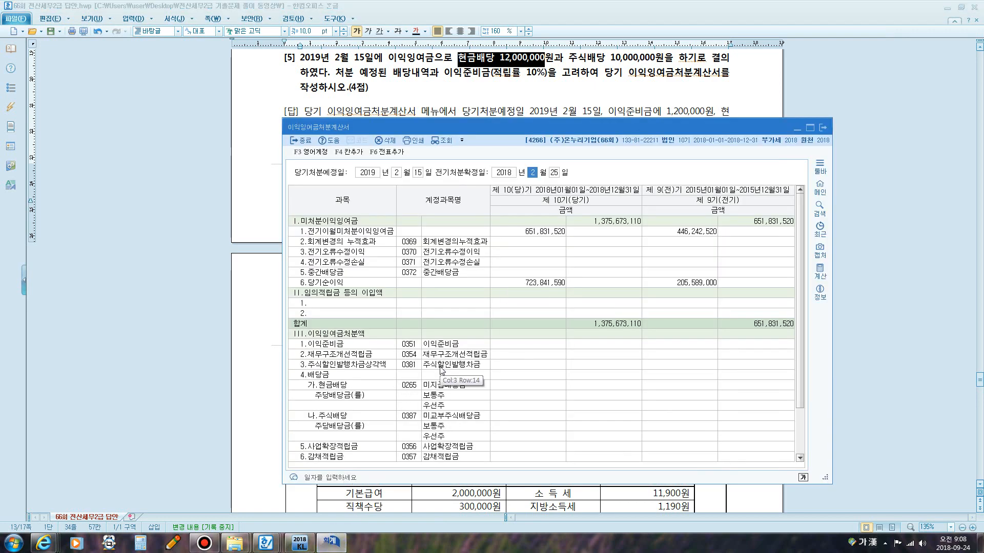
left_click(572, 356)
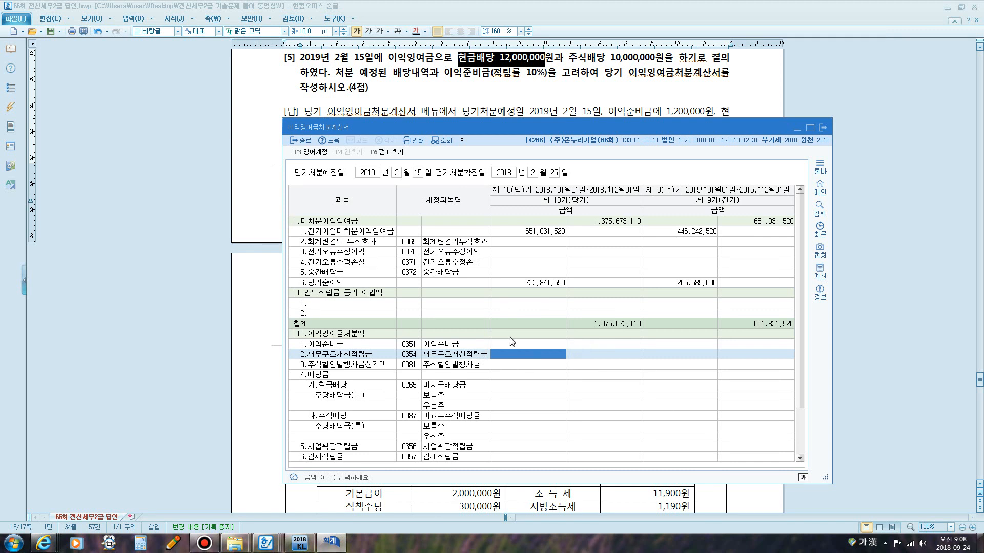
type("ㅎ")
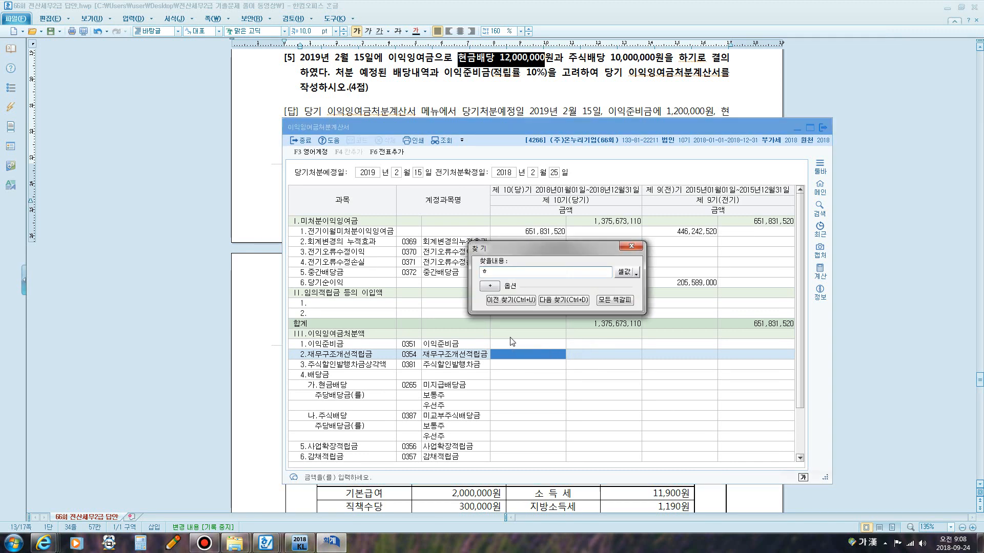
type("현금")
key("Return")
key("Escape")
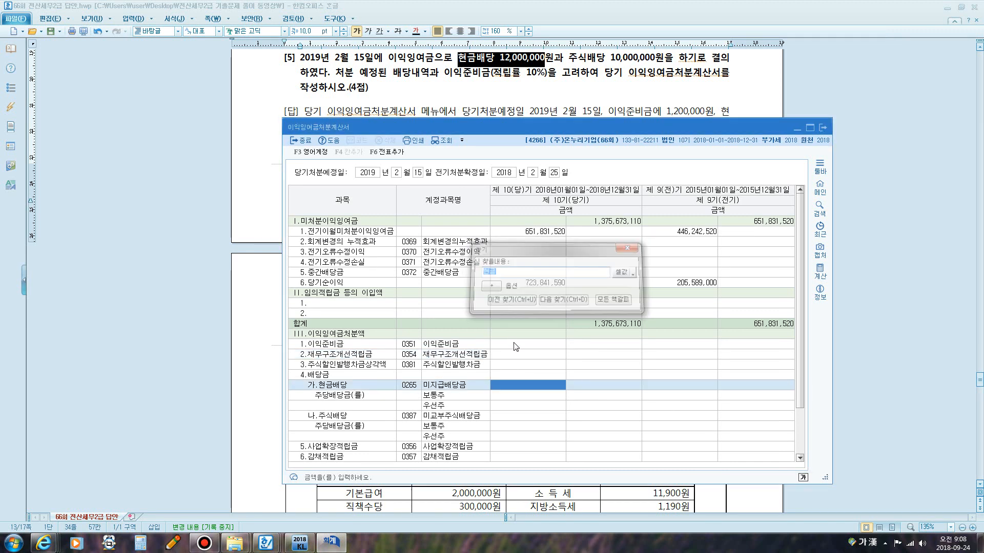
left_click(520, 385)
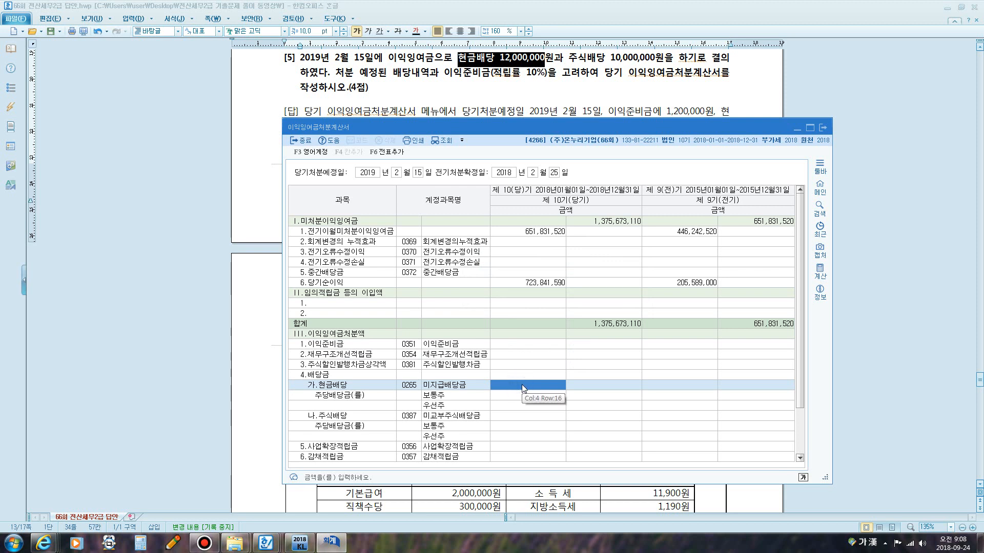
type("12,000,000")
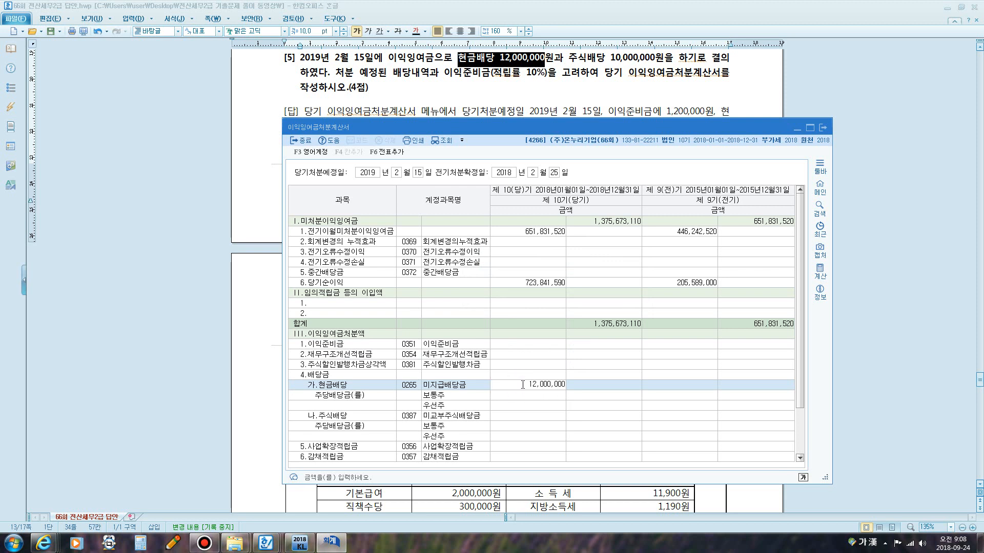
key("Return")
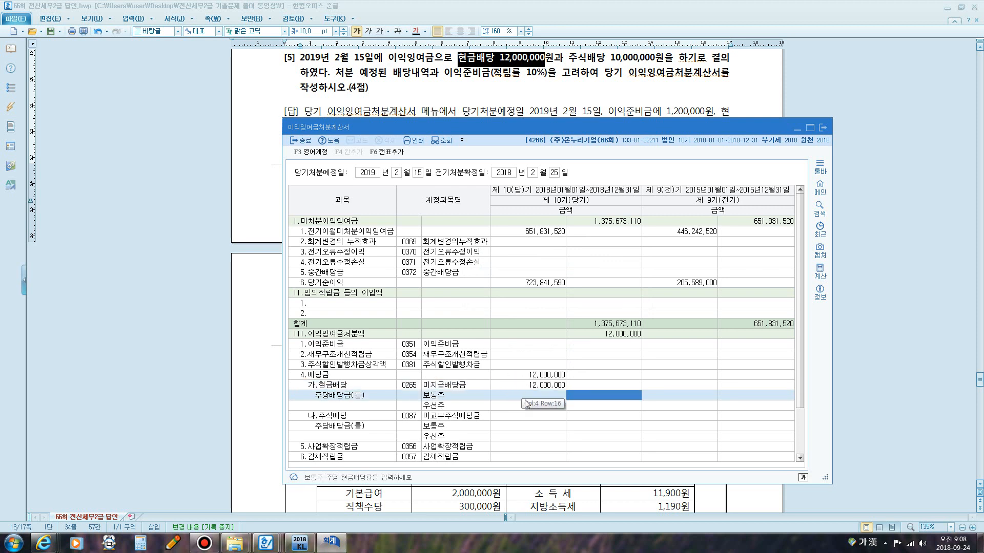
Enter a stock dividend of 10,000,000 on the 주식배당 row under 미교부주식배당금.
left_click(524, 406)
scroll(542, 388, "down", 1)
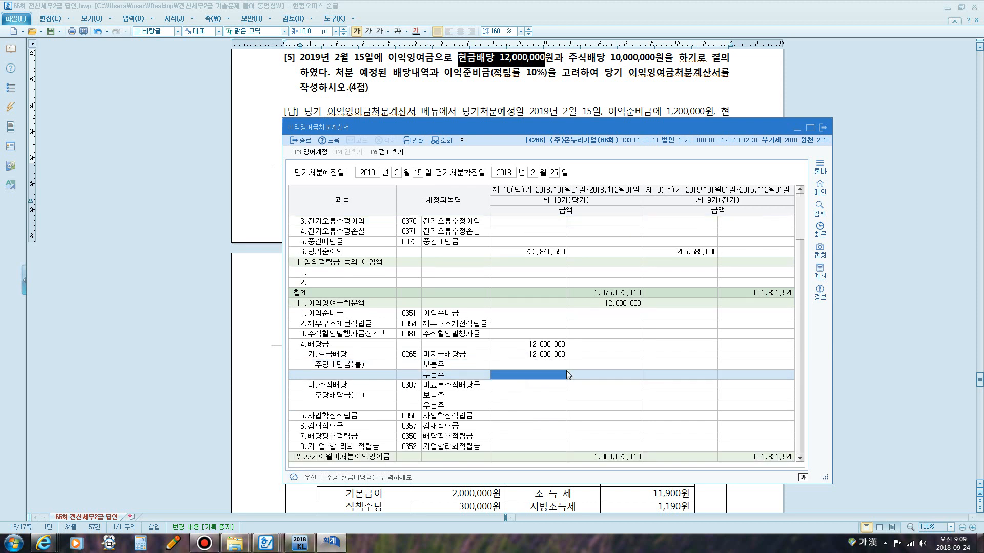
left_click(539, 383)
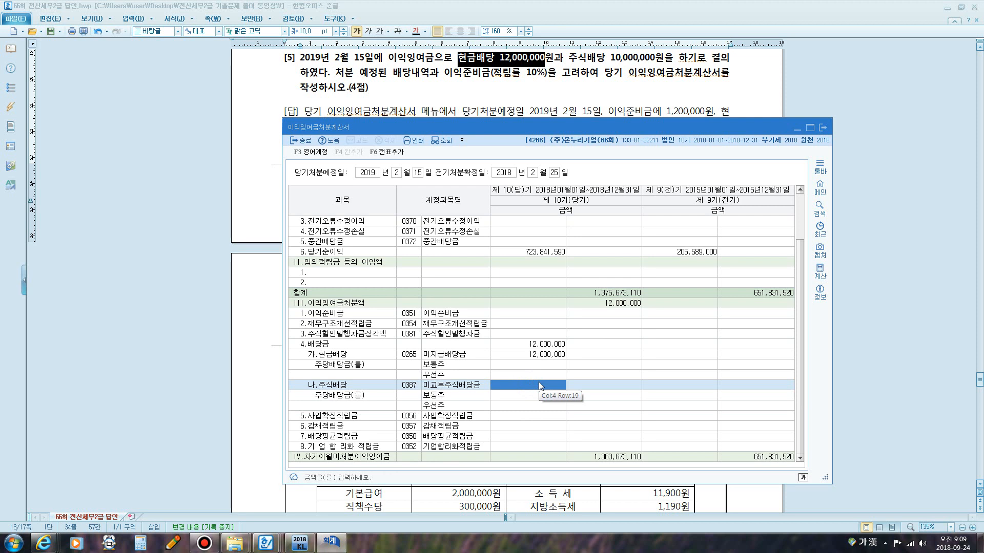
left_click(536, 355)
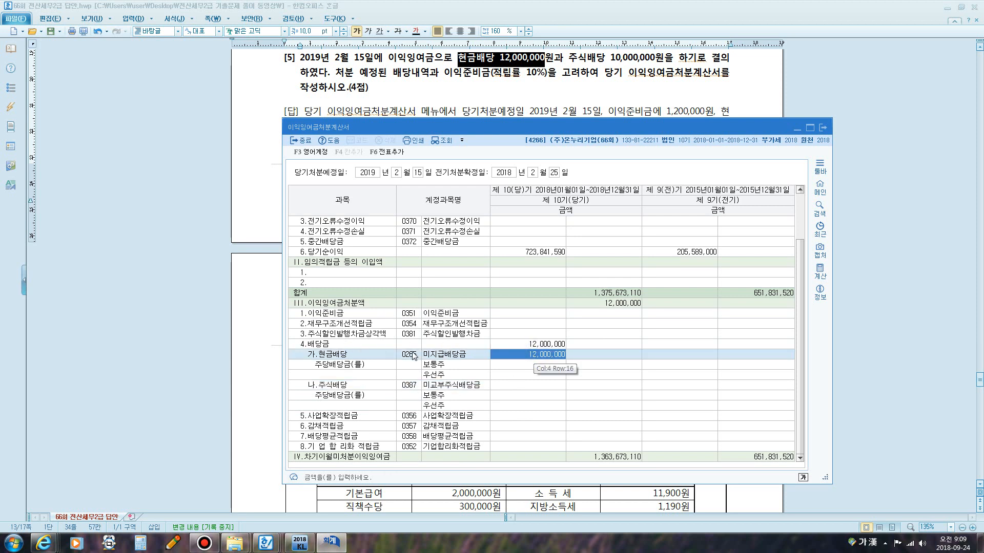
left_click(515, 388)
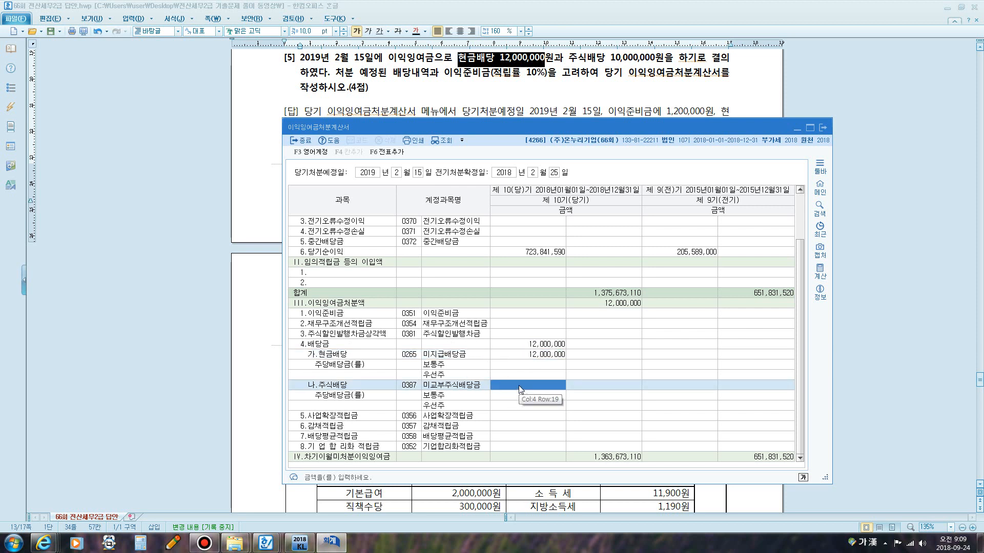
type("10000000")
key("Return")
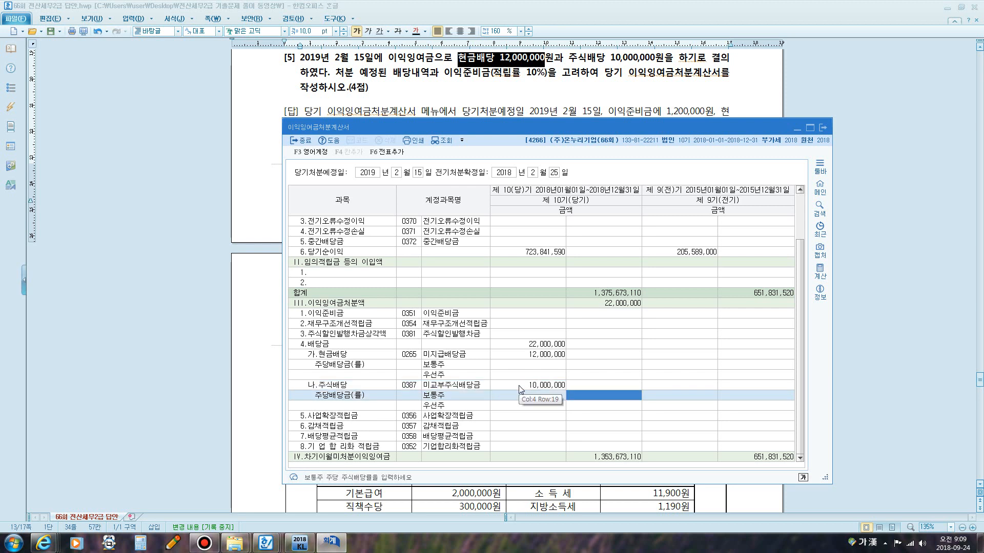
Enter 1,200,000 as the 이익준비금 legal reserve appropriation.
left_click(541, 354)
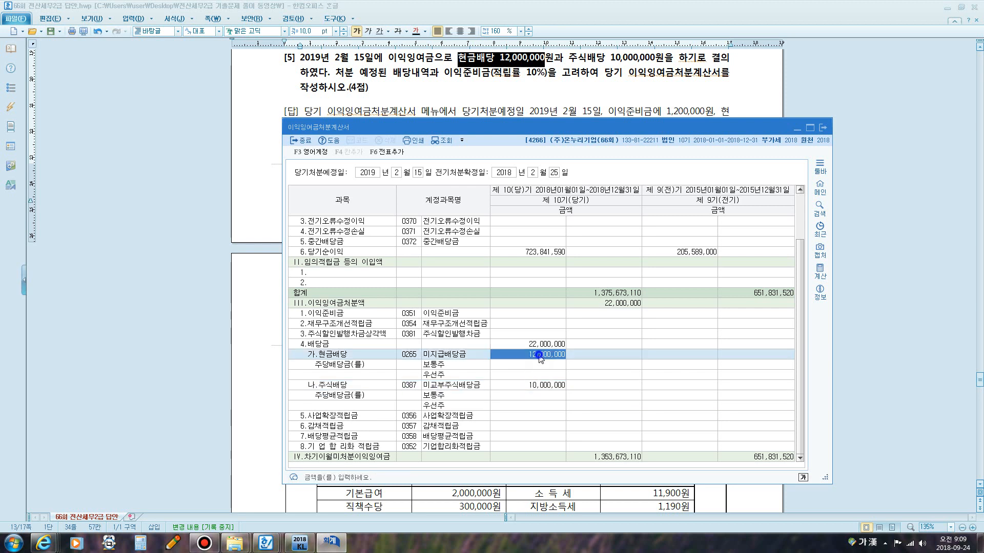
left_click(541, 312)
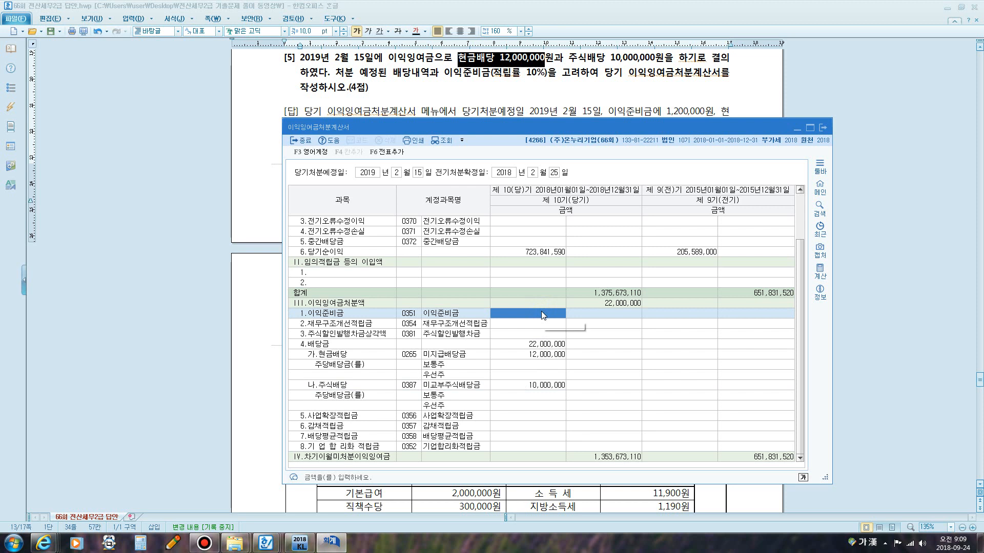
type("1,200,000")
key("Return")
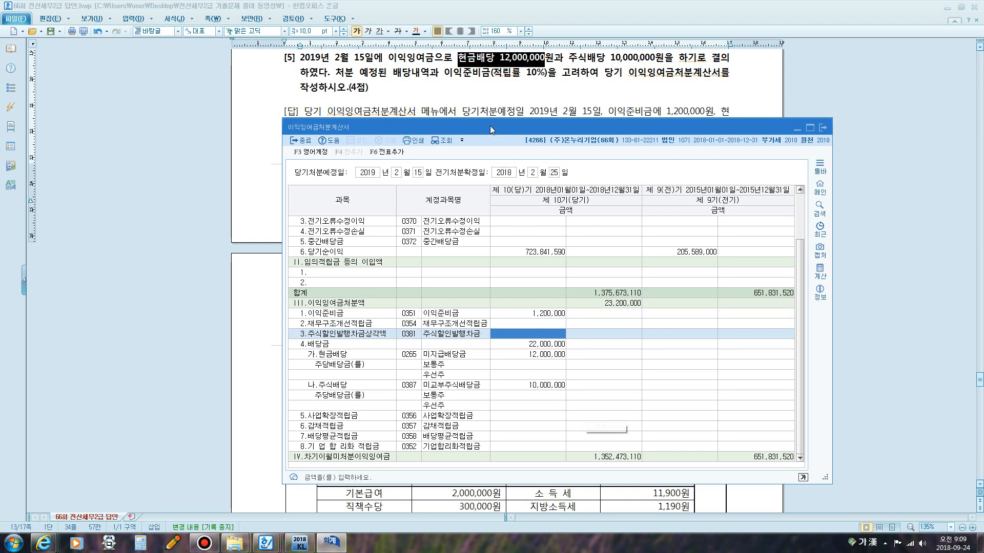
Add the appropriation entries to the general journal and confirm the prompt.
left_click_drag(490, 125, 478, 150)
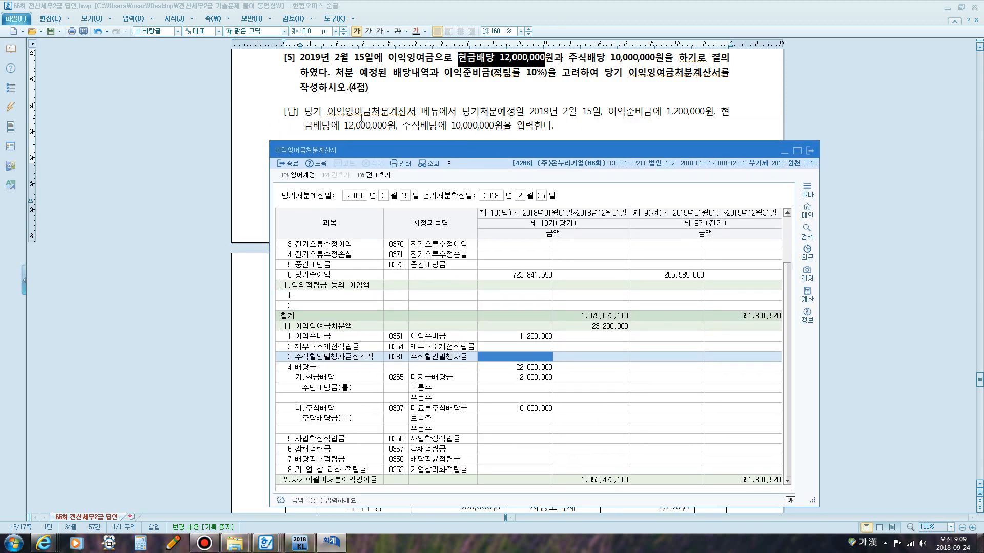
left_click(380, 177)
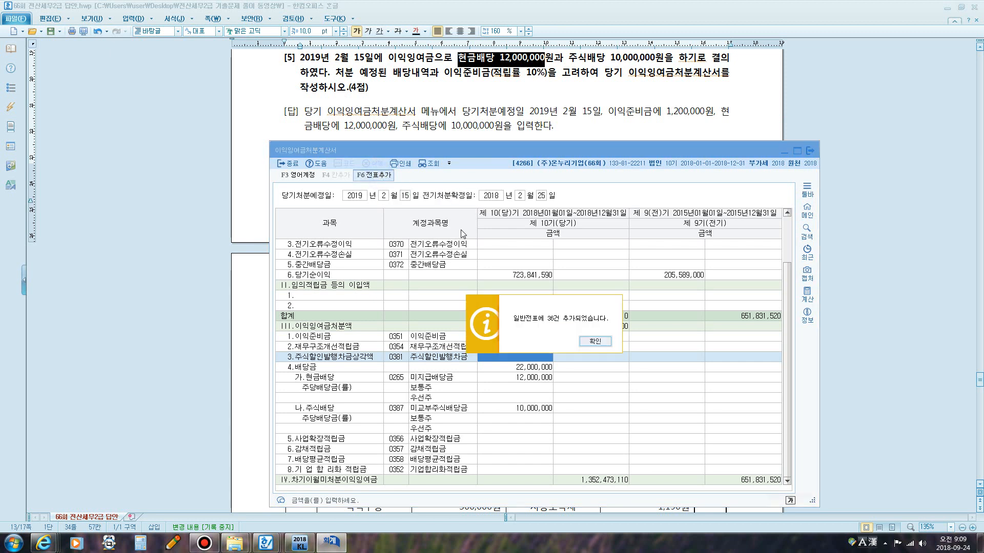
left_click(594, 342)
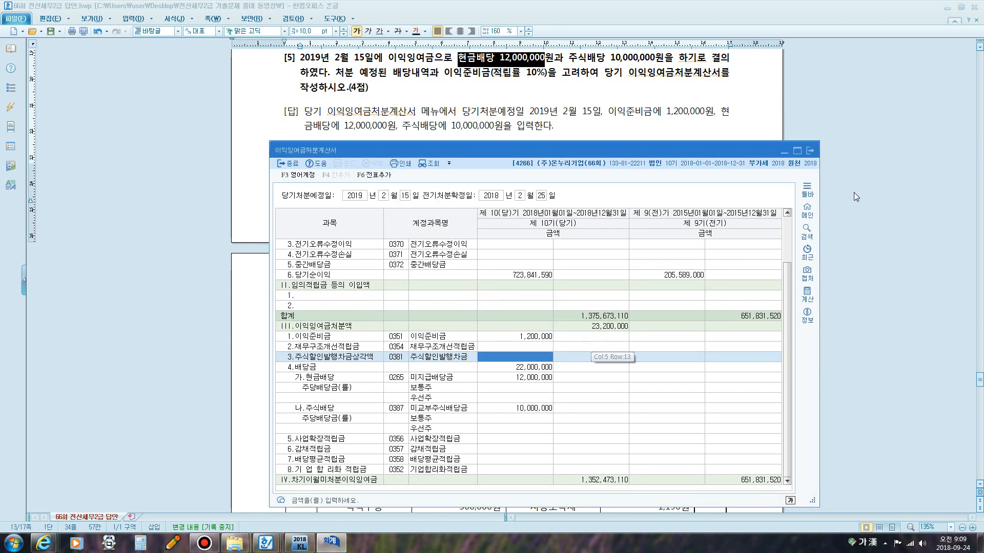
Return to the answer document, move to 문제5, and change its heading year to 2018.
left_click(815, 151)
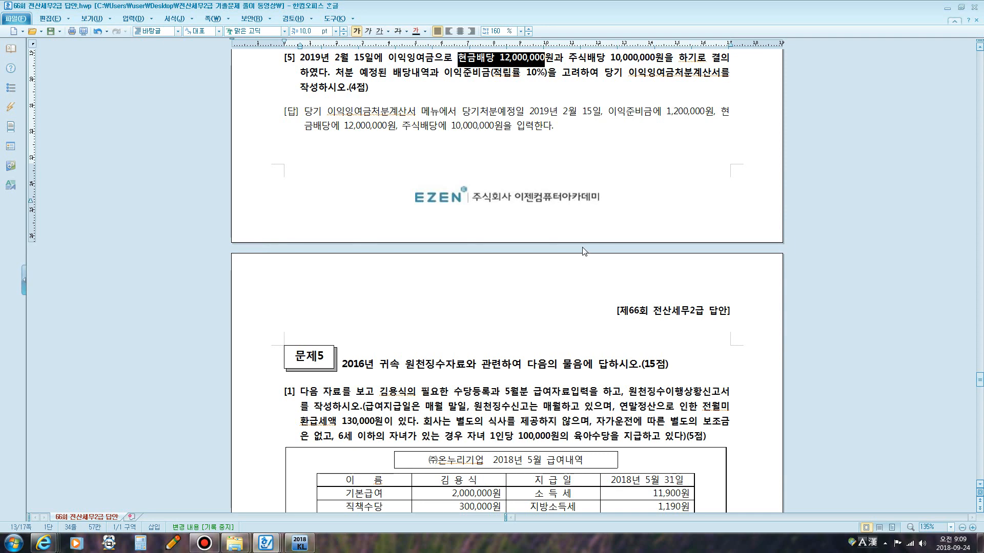
scroll(584, 252, "down", 3)
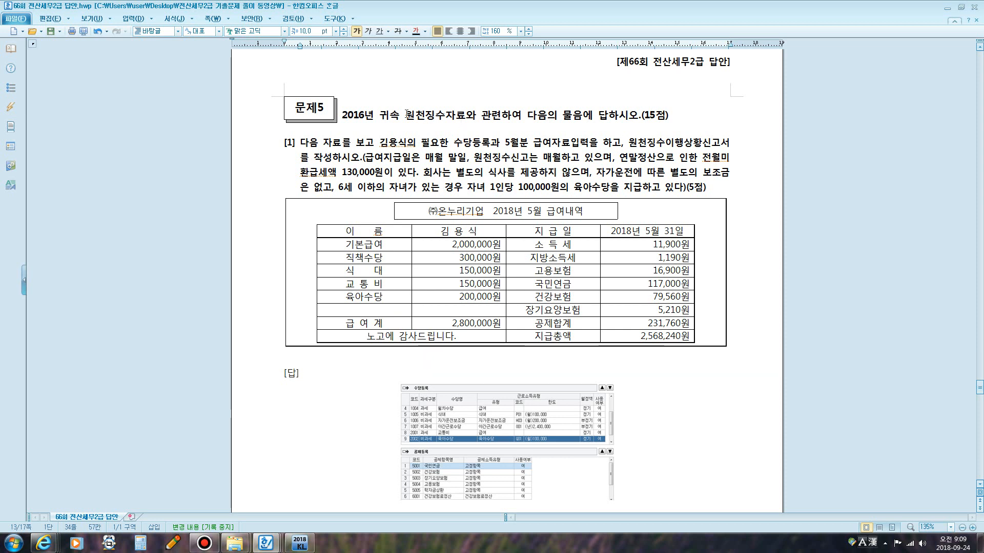
left_click(361, 115)
type("8")
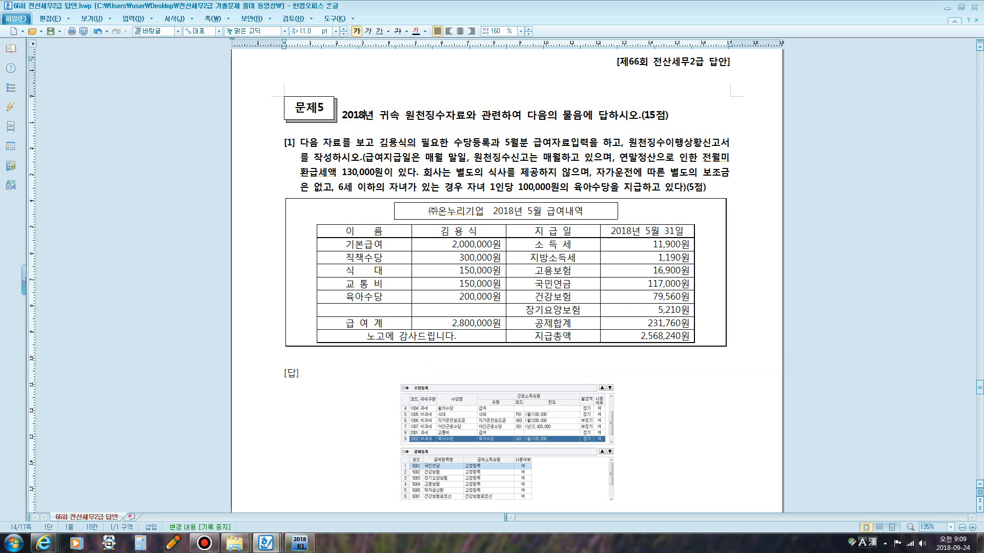
Underline 수당등록 and 5월분 급여자료입력 in the 문제5 question text.
left_click(528, 212)
left_click_drag(392, 140, 597, 147)
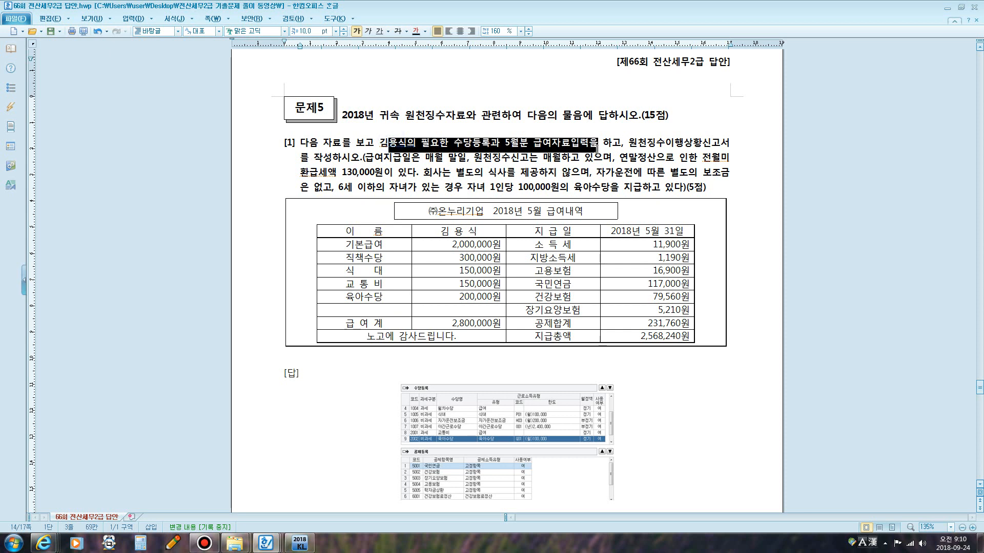
left_click(595, 149)
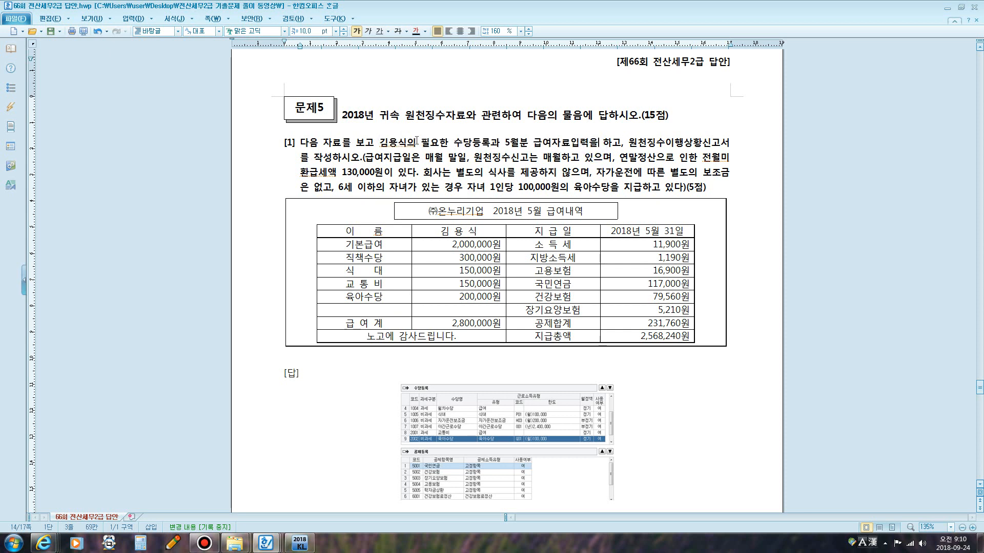
left_click_drag(417, 140, 586, 145)
left_click(476, 145)
left_click_drag(449, 144, 491, 146)
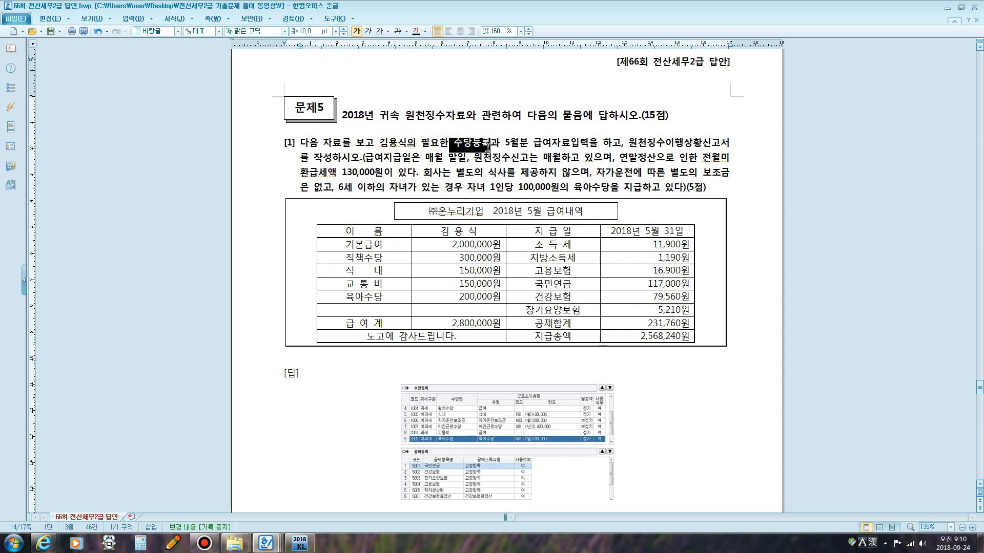
left_click(379, 31)
left_click_drag(505, 144, 587, 145)
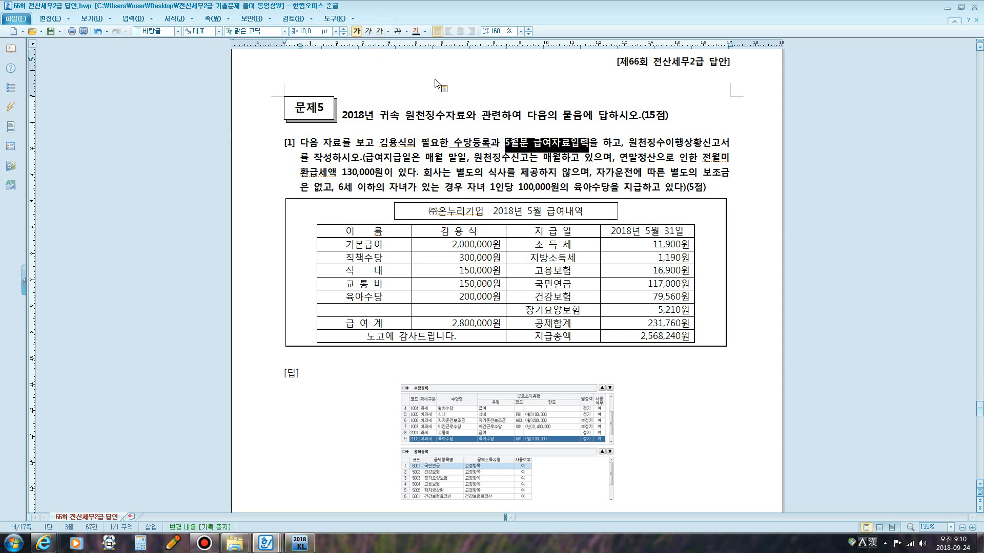
left_click(380, 31)
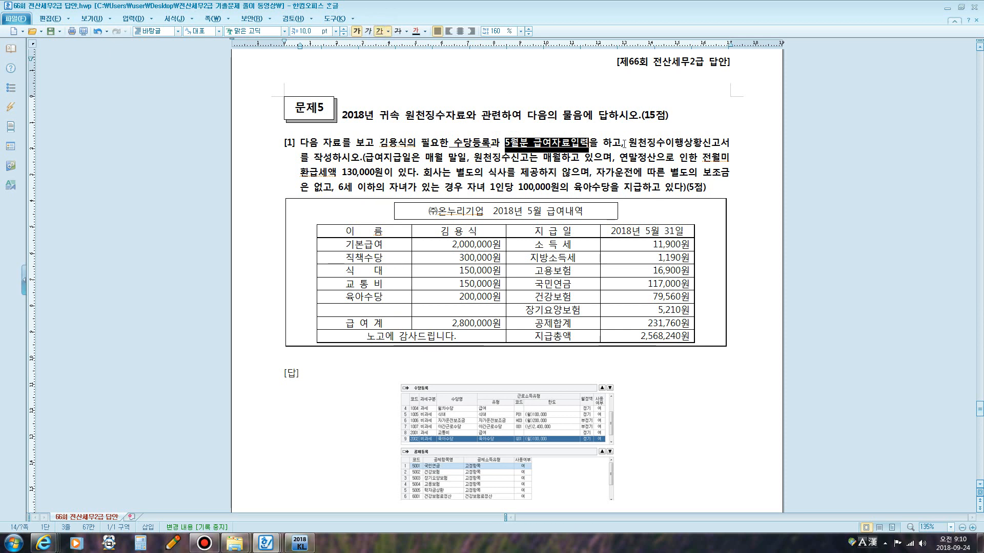
Underline 원천징수이행상황신고서를 작성 and 전월미환급세액 130,000원 in the question text.
left_click_drag(624, 144, 336, 158)
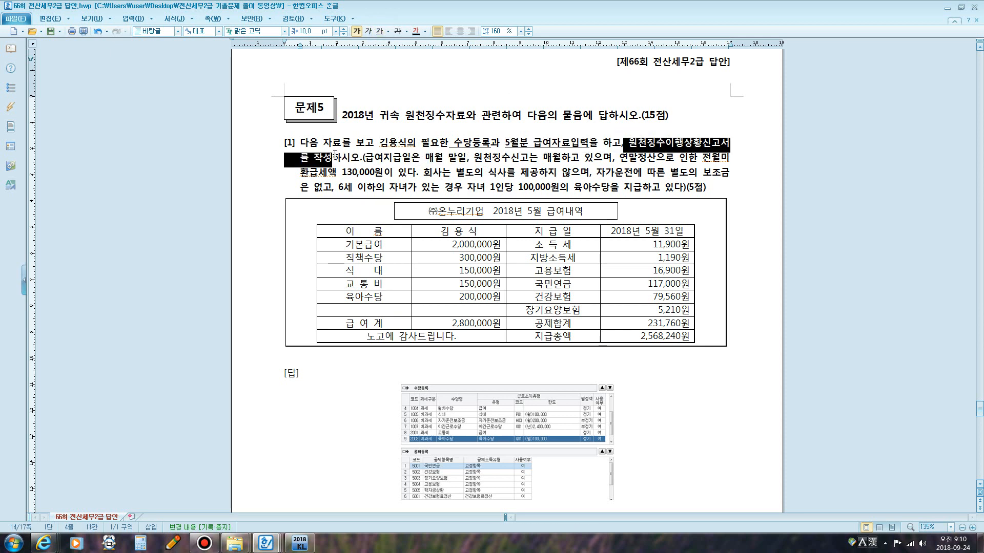
left_click(379, 30)
left_click_drag(702, 158, 382, 175)
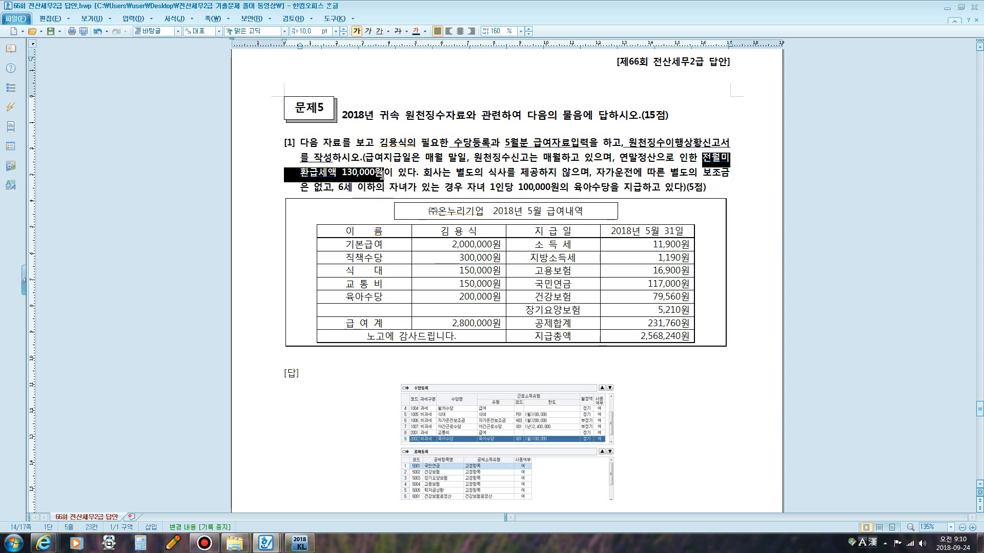
left_click(379, 32)
left_click_drag(419, 172, 596, 173)
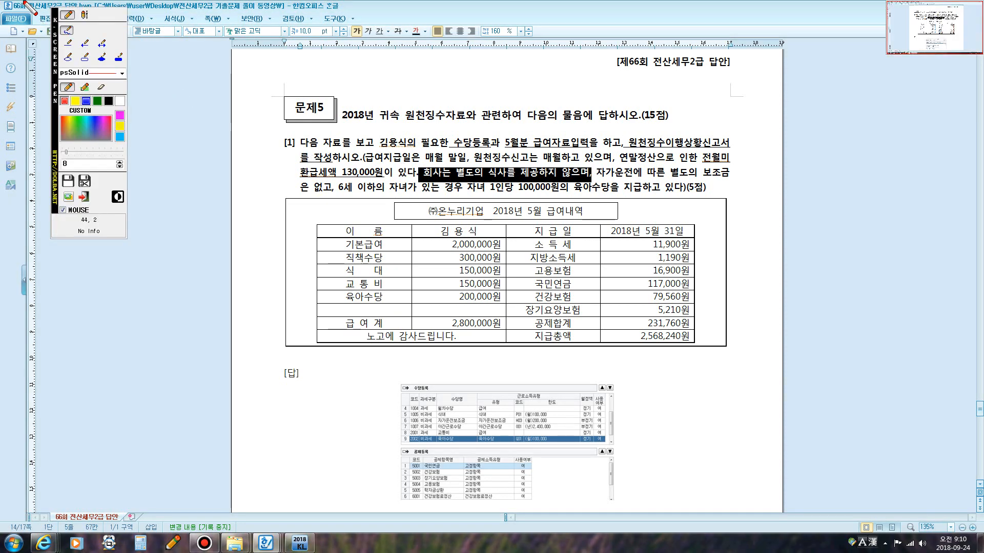
left_click(84, 15)
left_click(622, 204)
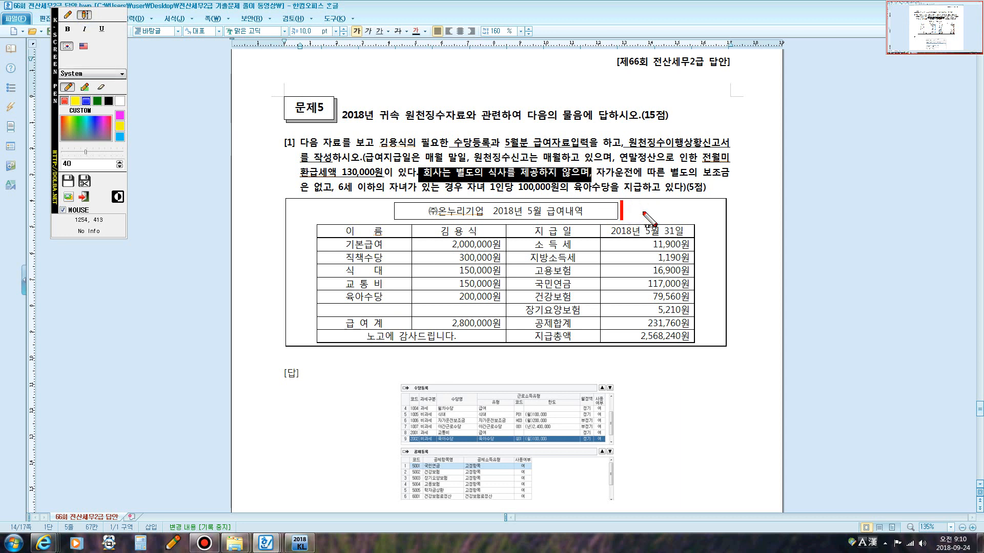
type("식대")
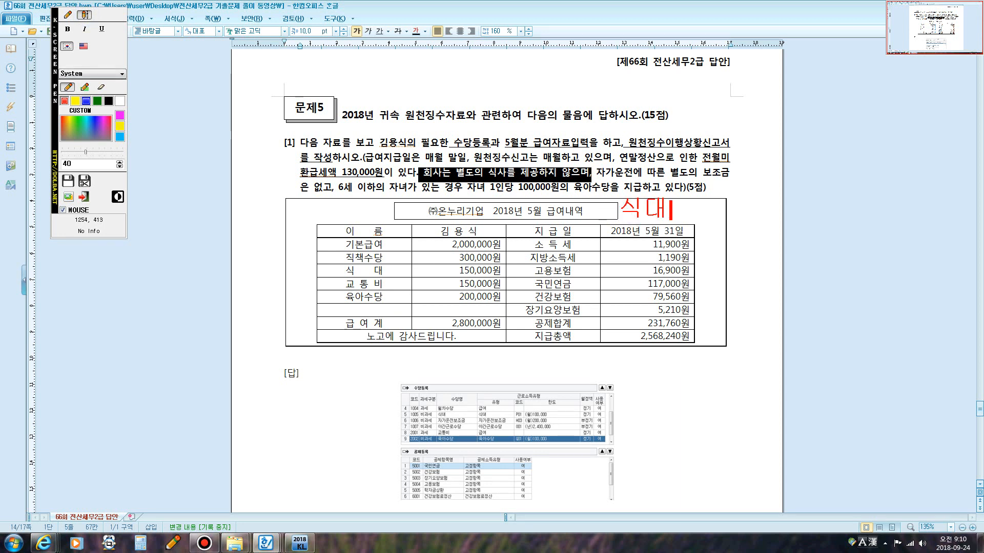
type(":현물")
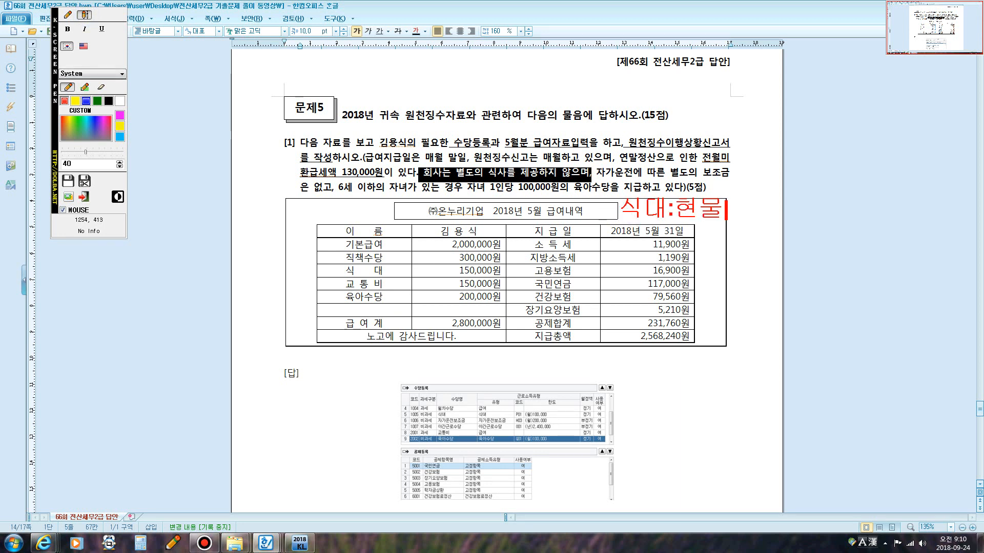
type("식대-비과세")
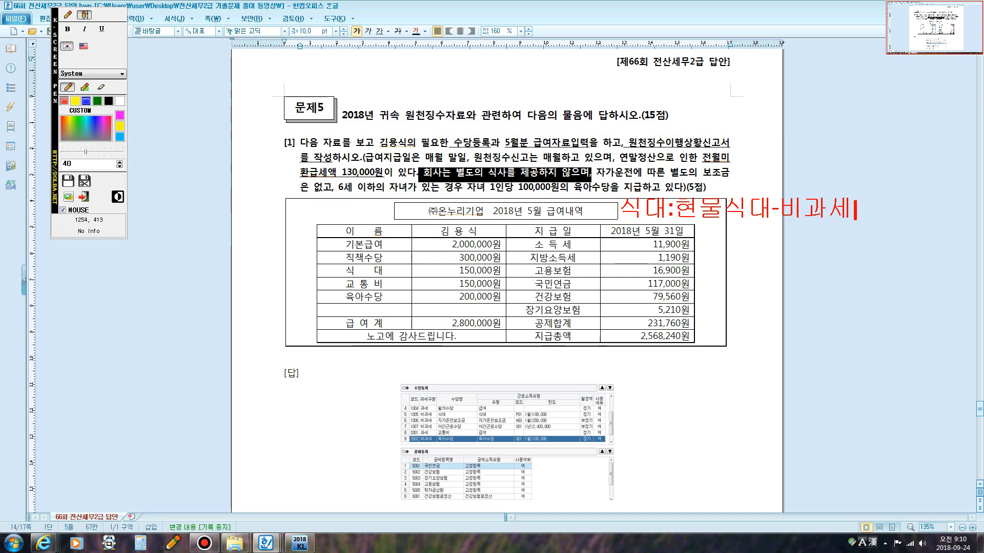
key("Return")
type("현금식ㄷ")
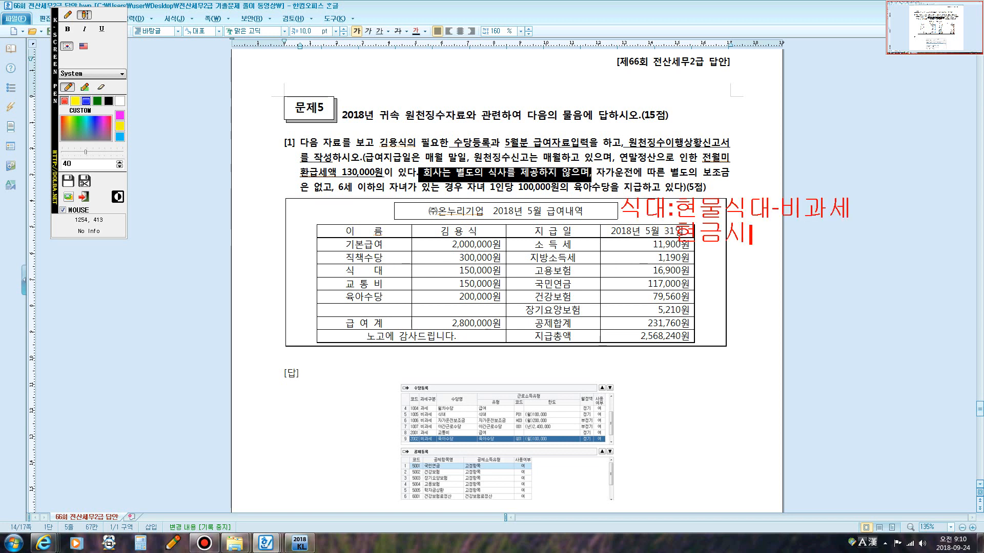
type("ㅐ")
type("-")
type("10ㅁ")
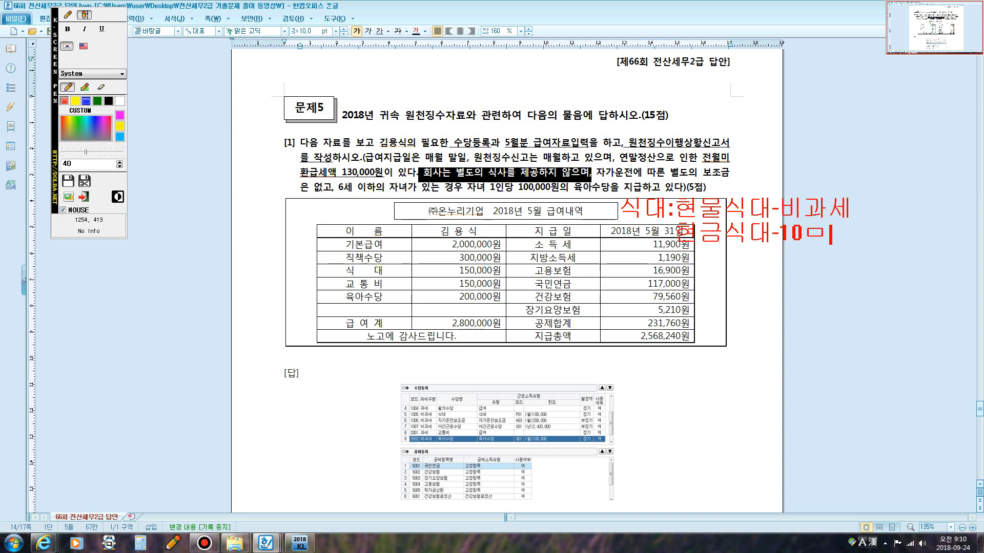
key("Escape")
type("ㅏㄴ원이내 비고")
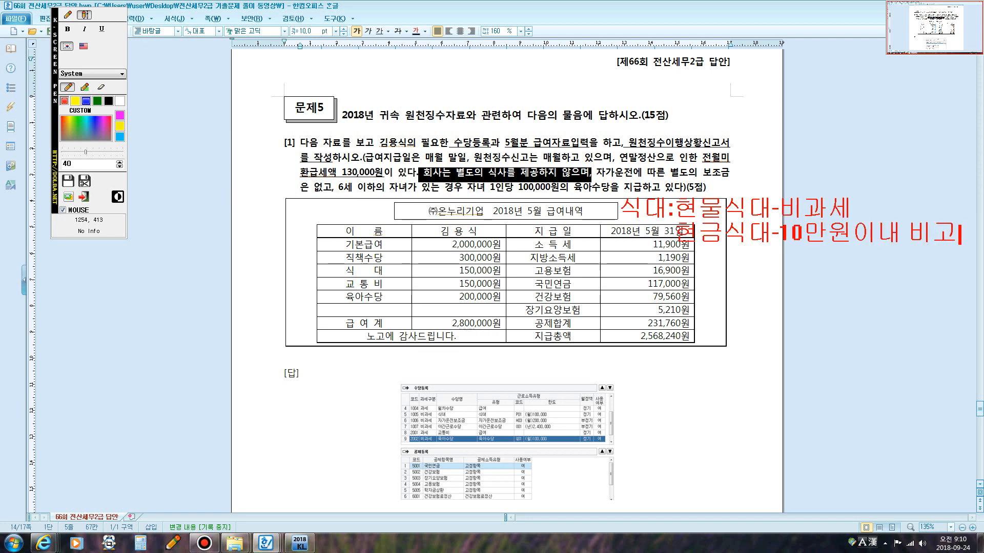
type("ㅏ세")
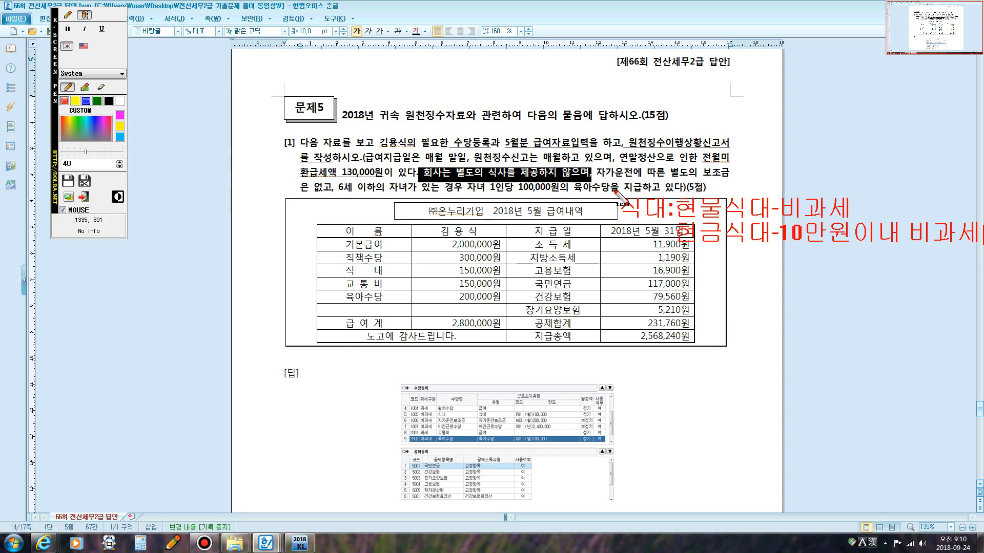
key("Escape")
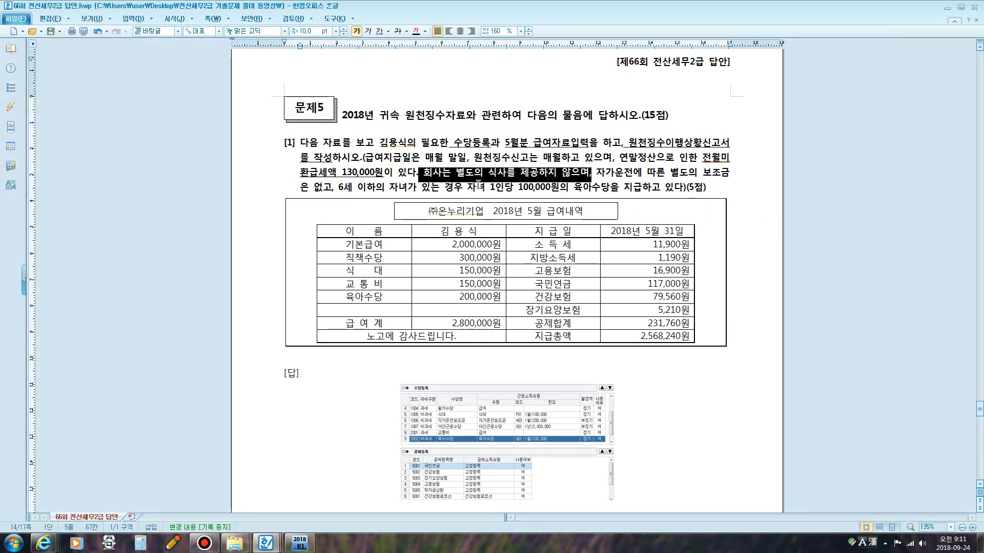
Read the question's conditions on meals, car allowance and the childcare allowance for children under six.
left_click(479, 185)
left_click_drag(426, 171, 589, 172)
left_click_drag(603, 171, 329, 187)
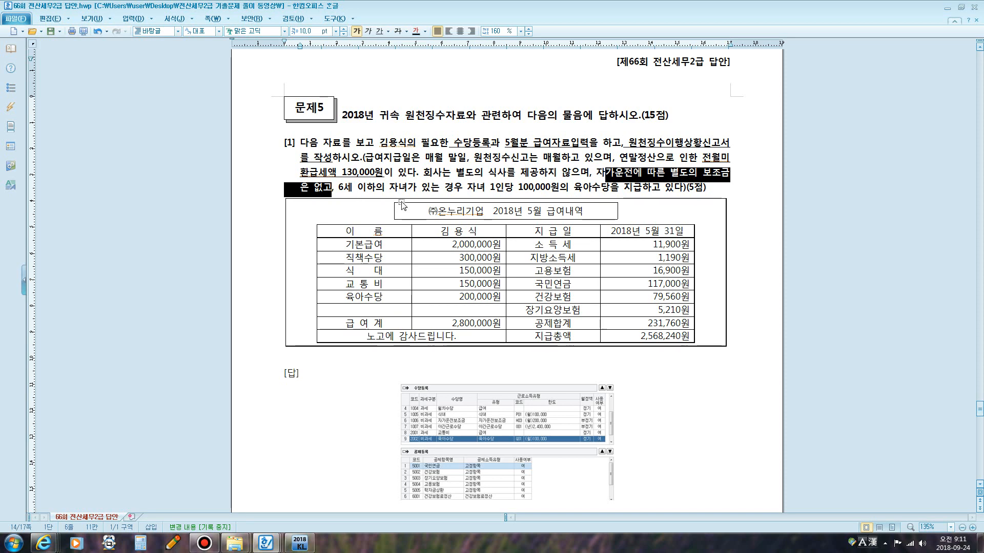
scroll(400, 203, "down", 1)
left_click_drag(342, 146, 619, 146)
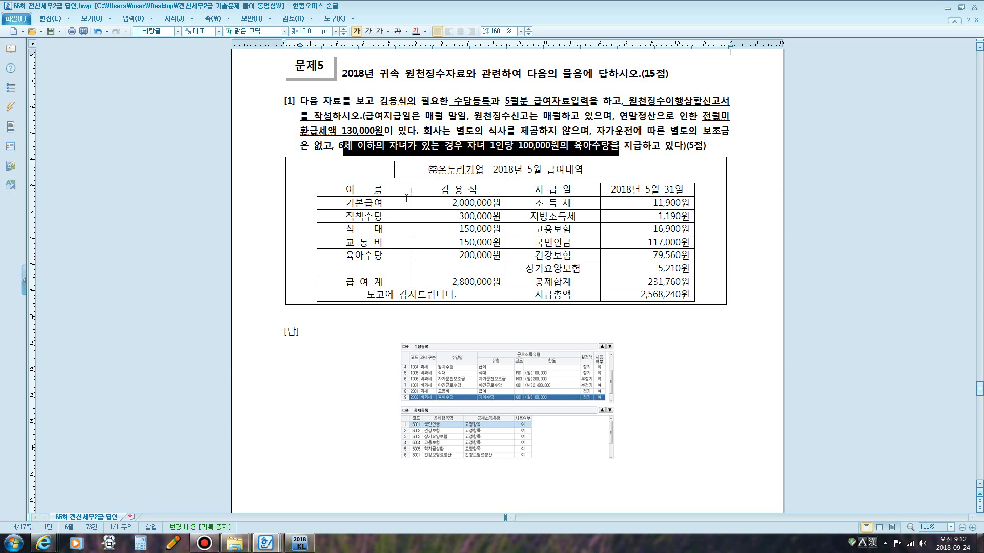
Color the 식대 label in the pay table blue.
left_click_drag(344, 202, 395, 207)
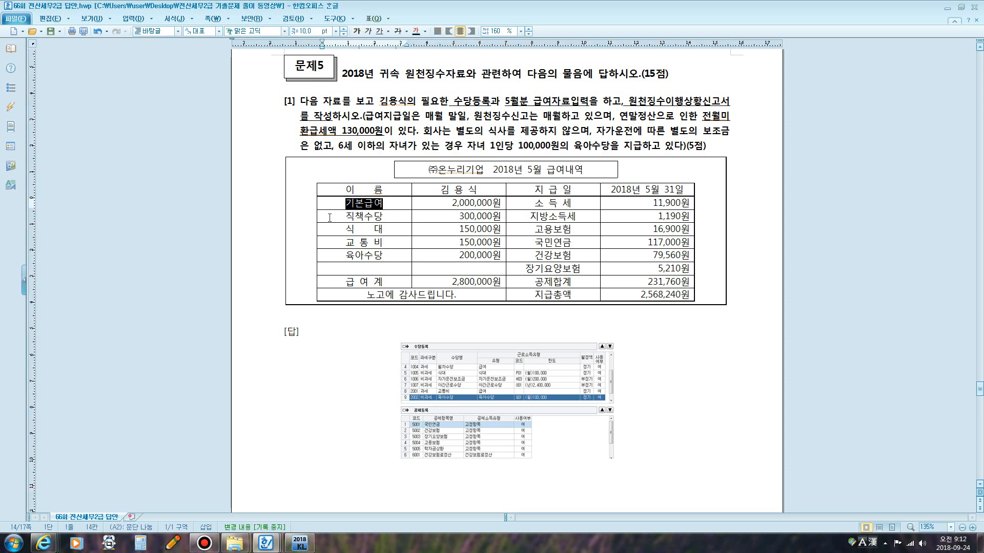
left_click_drag(330, 217, 388, 233)
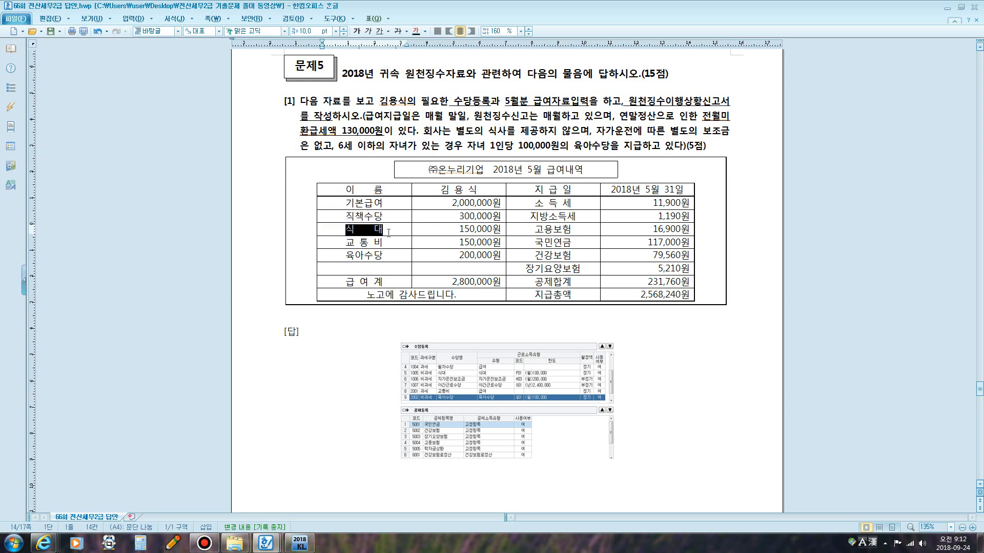
left_click(425, 32)
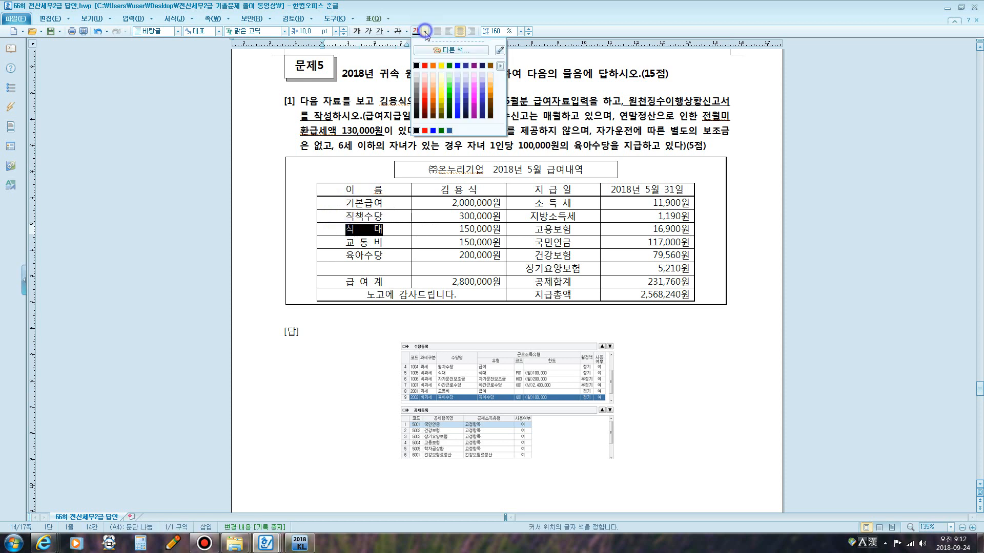
left_click(458, 66)
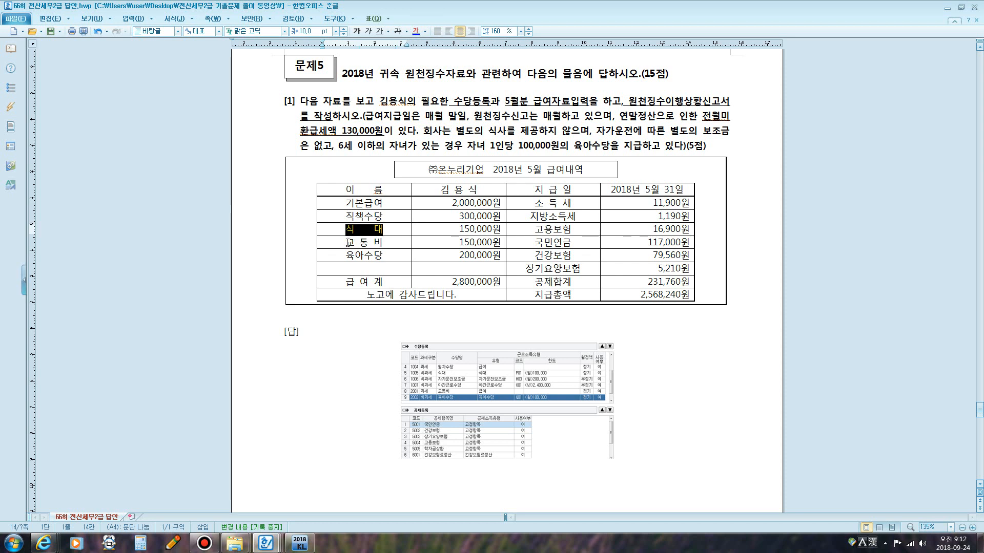
Color the 육아수당 label in the pay table blue as well.
left_click_drag(349, 242, 386, 239)
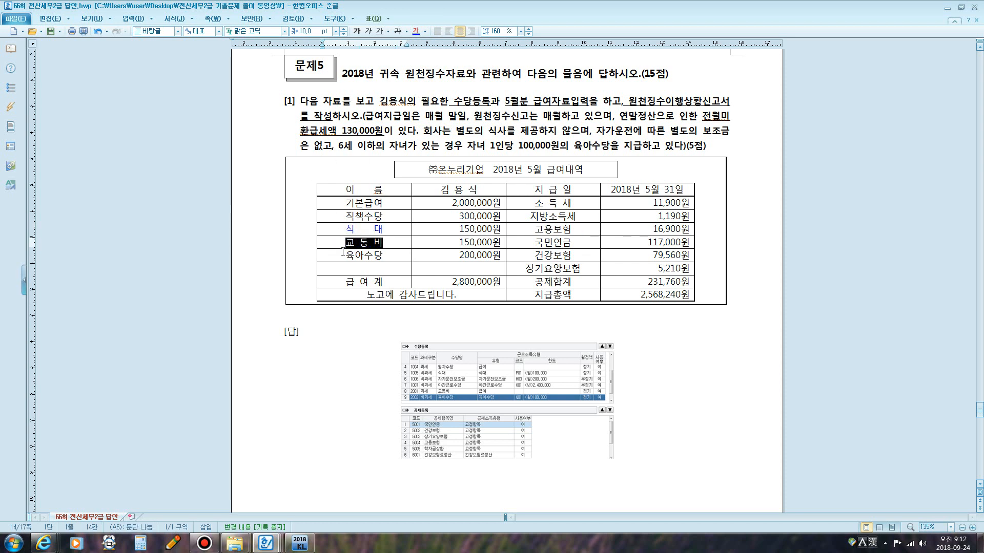
left_click_drag(343, 254, 384, 255)
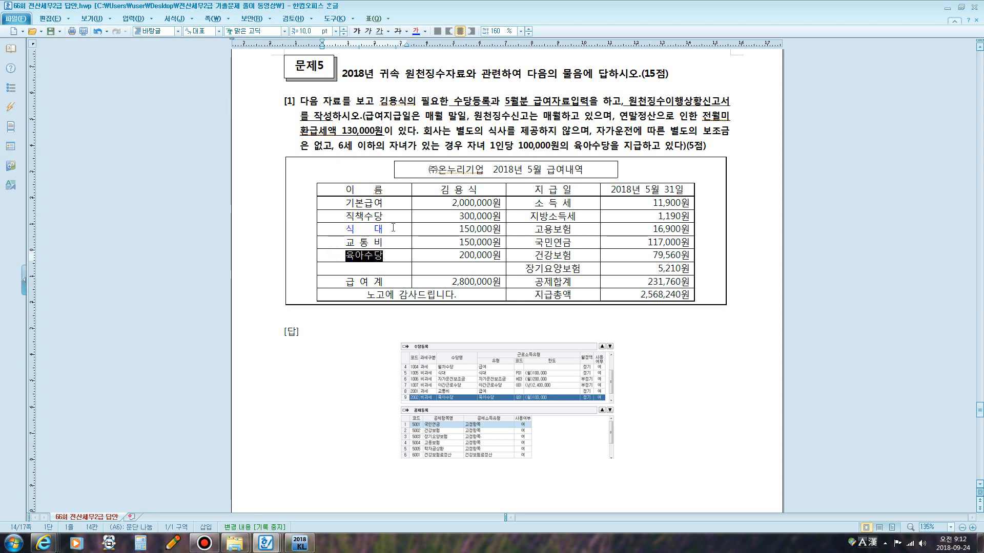
left_click(415, 31)
Review the meal and childcare allowance amounts, then scroll through the answer screenshots for 문제5.
left_click(442, 202)
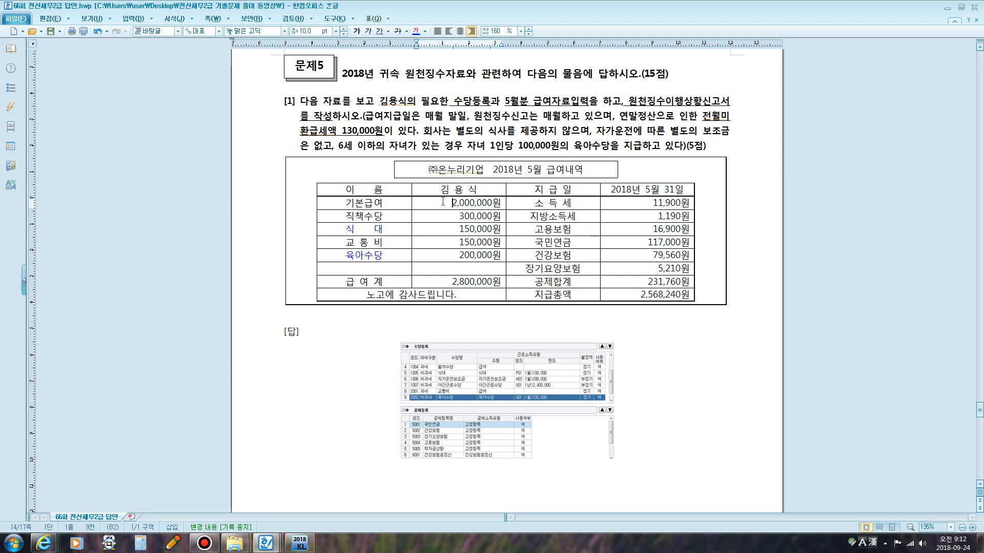
left_click_drag(457, 229, 502, 229)
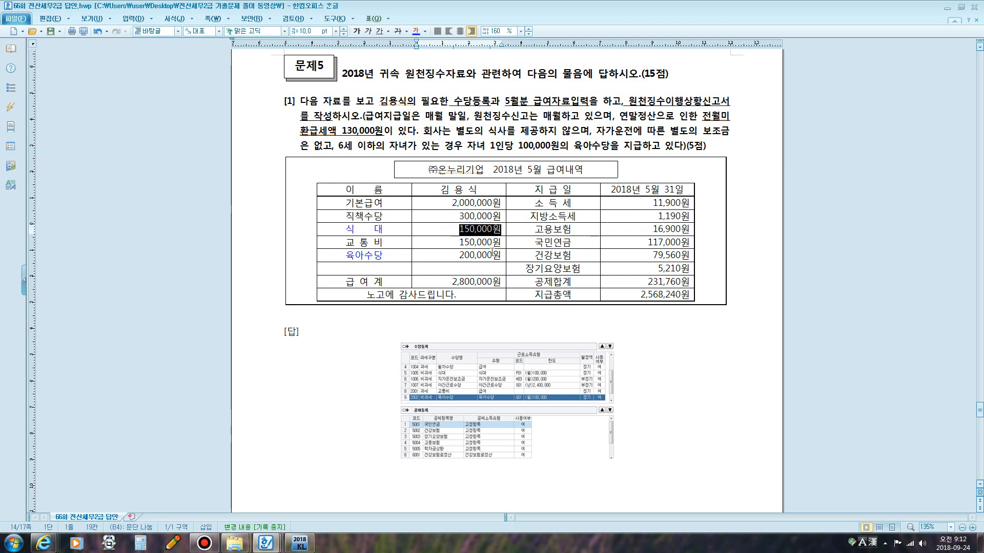
left_click_drag(457, 254, 499, 256)
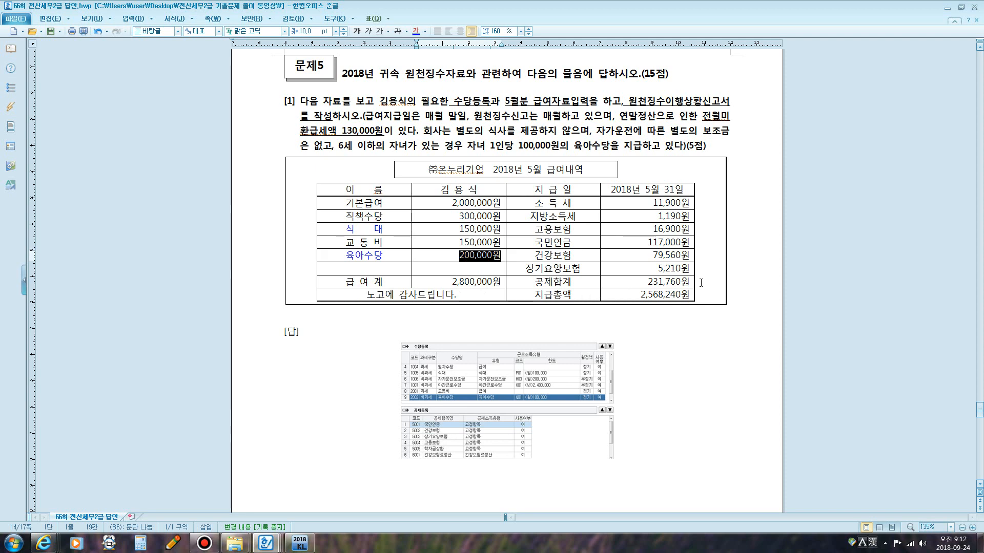
scroll(701, 282, "down", 1)
scroll(593, 165, "down", 6)
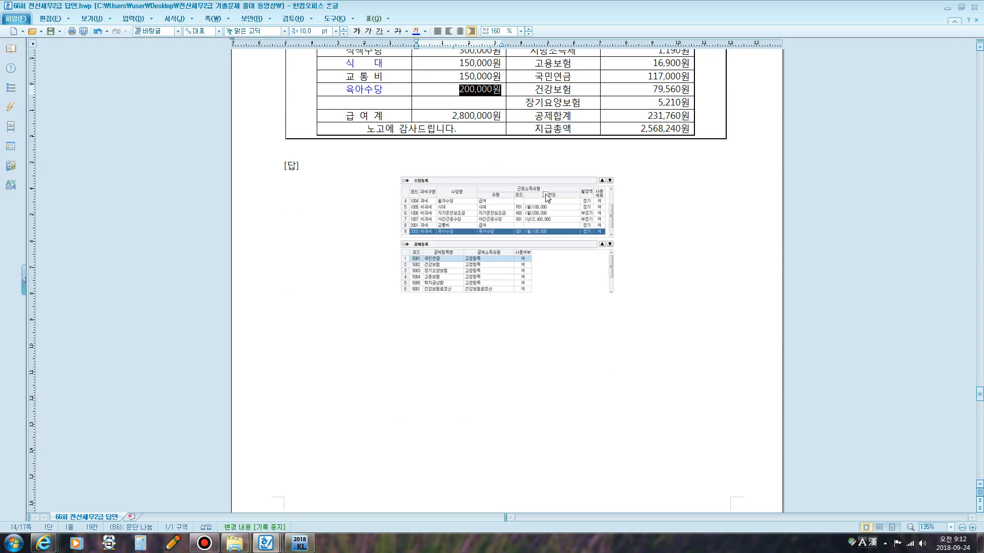
scroll(558, 138, "down", 7)
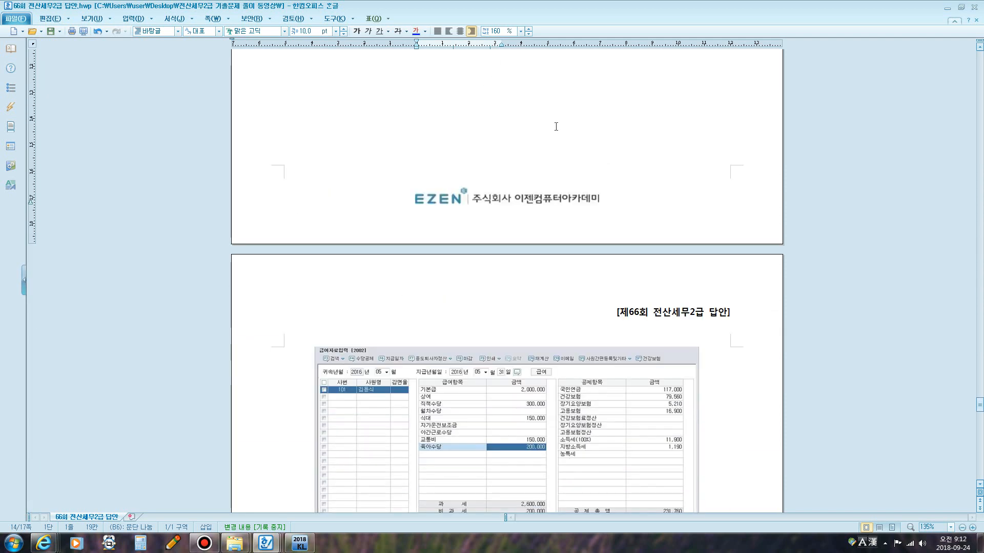
Switch to KcLep and open 급여자료입력 under 원천징수.
scroll(562, 143, "up", 8)
scroll(516, 272, "down", 7)
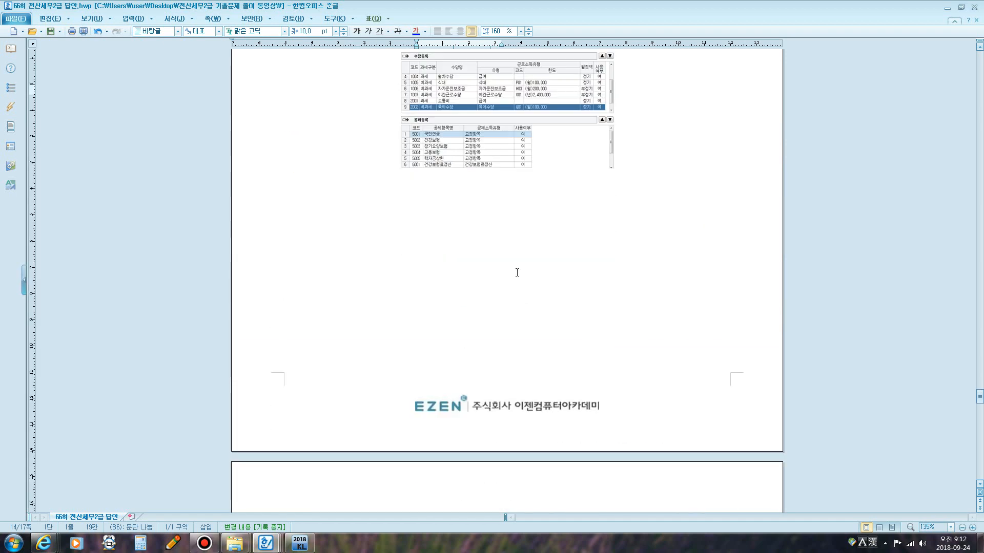
scroll(477, 314, "down", 8)
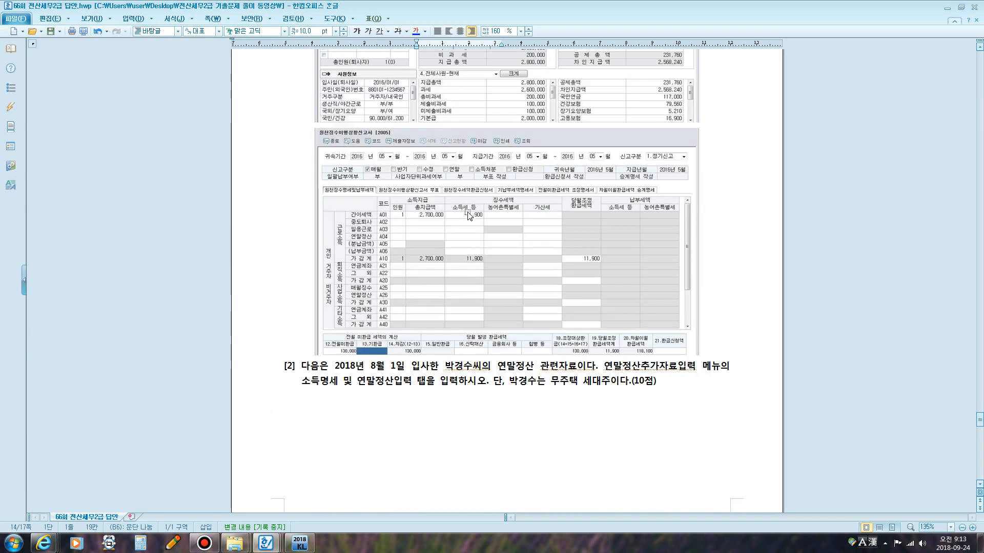
left_click(300, 543)
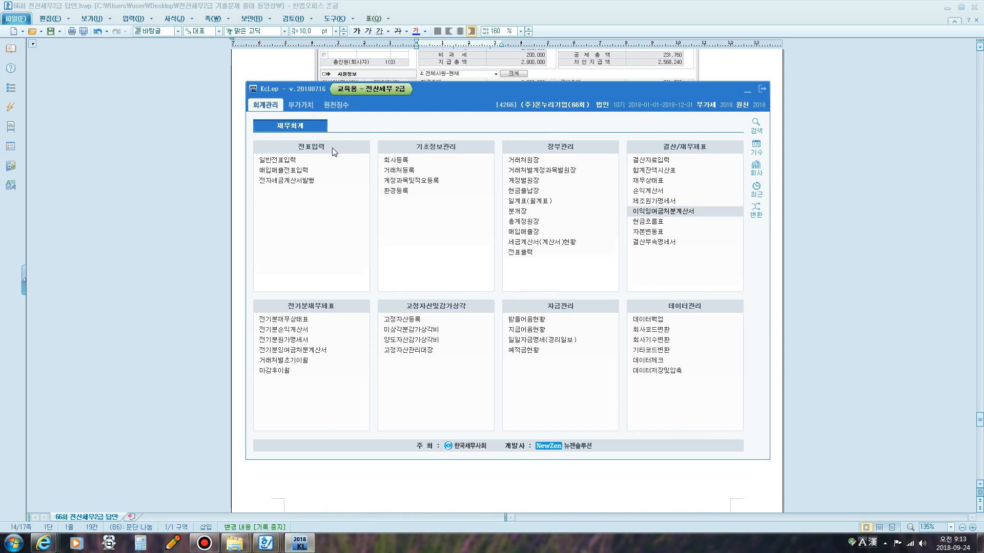
left_click(335, 104)
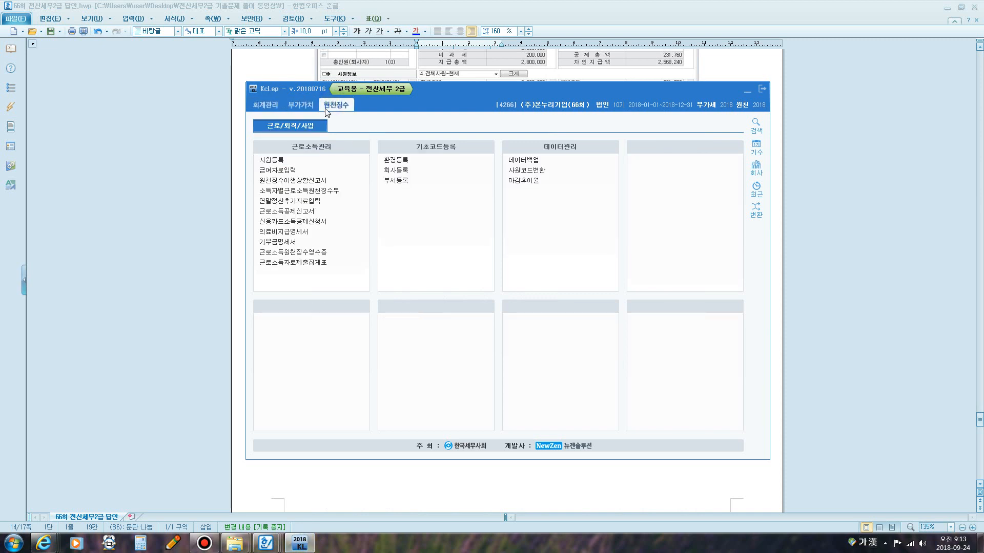
left_click(281, 172)
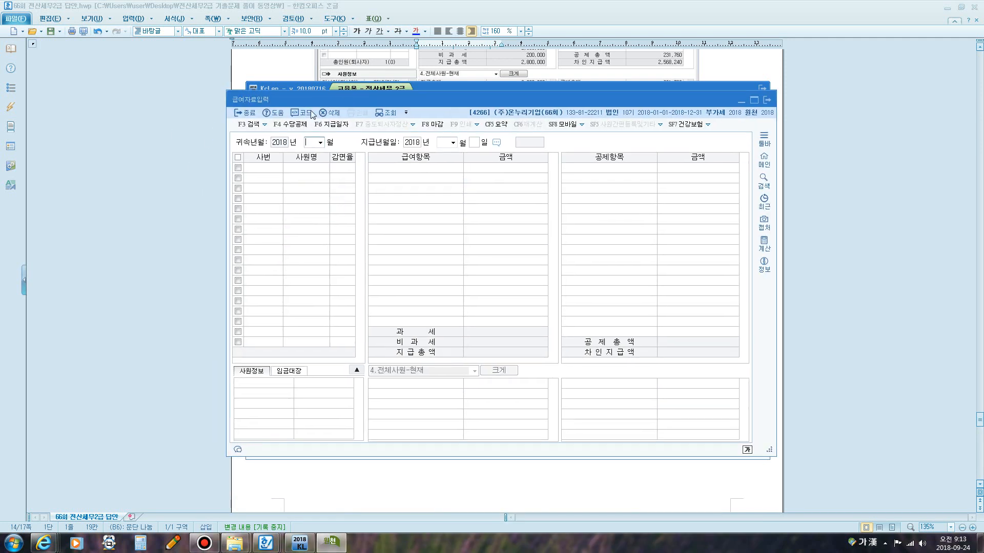
Open the allowance and deduction registration and review the registered allowances and their usage settings.
left_click(305, 113)
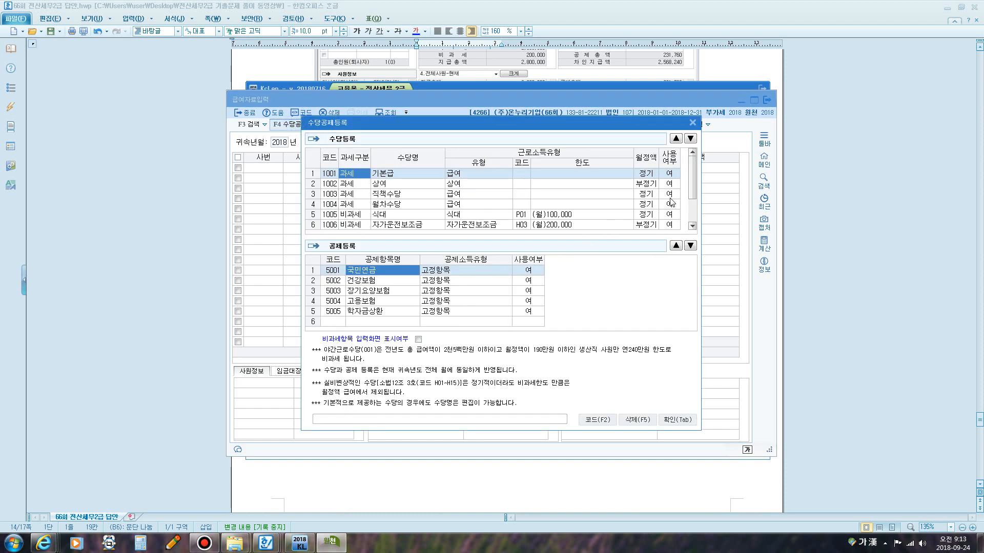
left_click(395, 177)
left_click(380, 196)
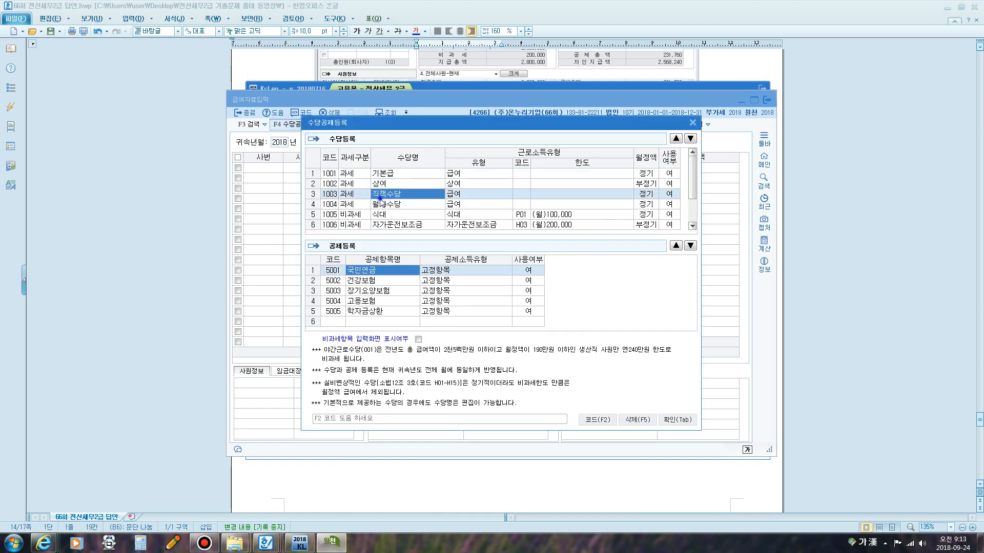
left_click(380, 215)
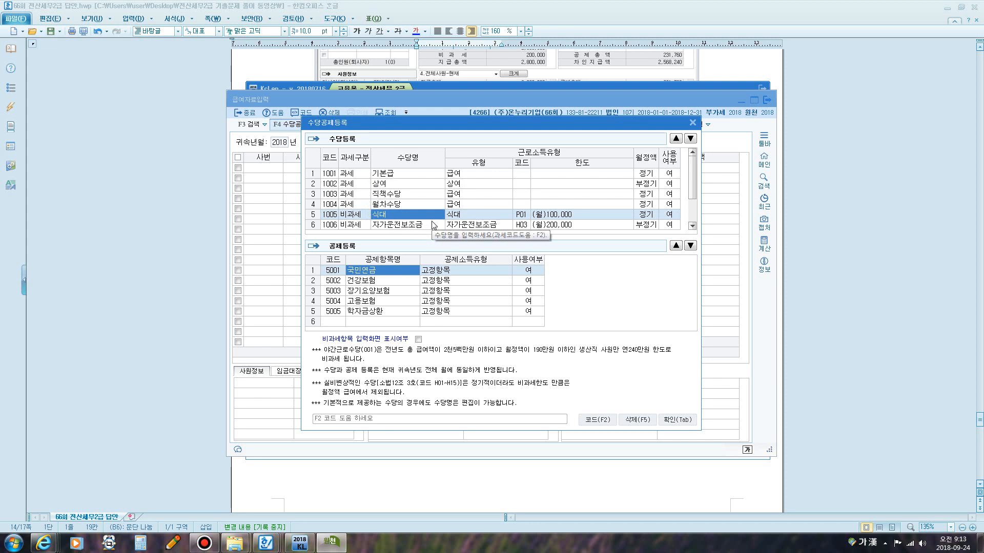
left_click(396, 226)
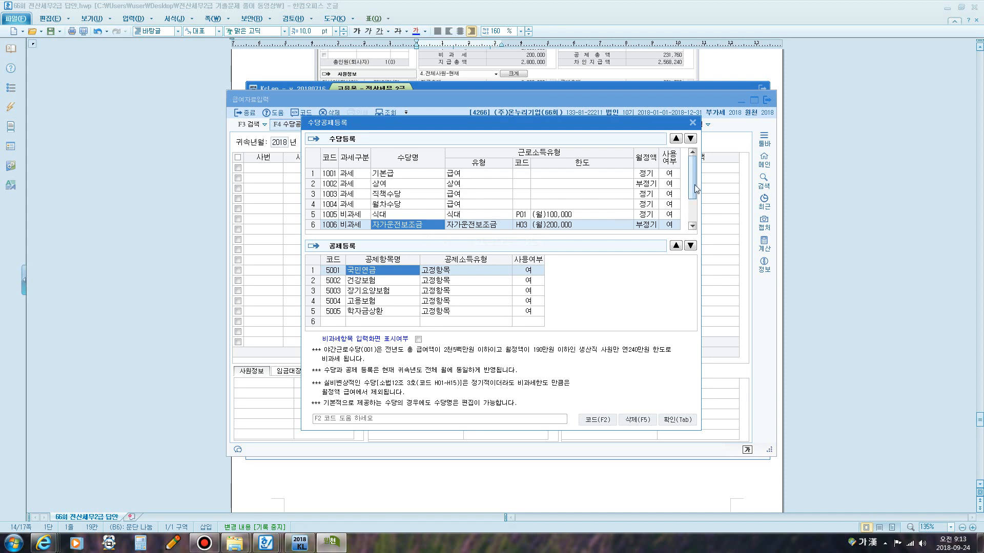
left_click_drag(695, 185, 693, 222)
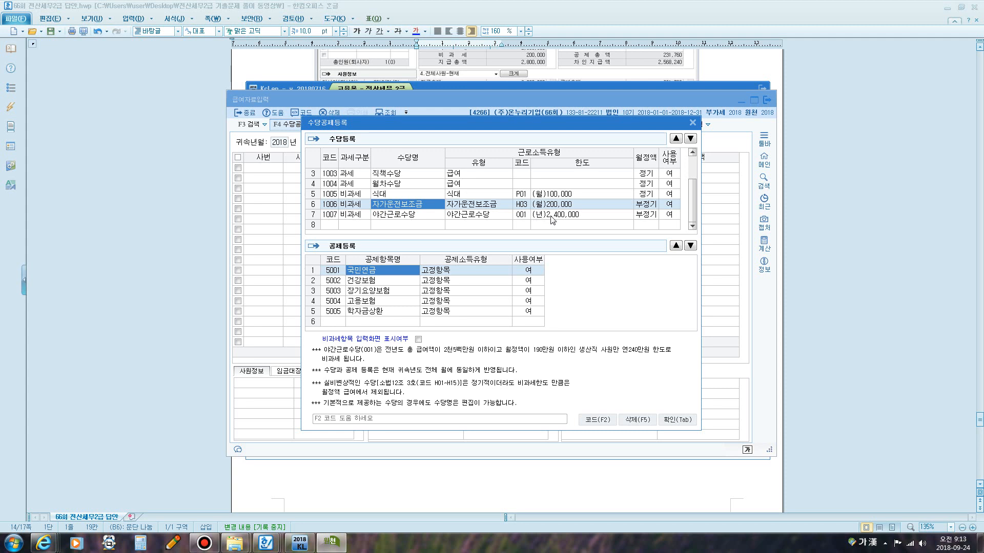
left_click(674, 206)
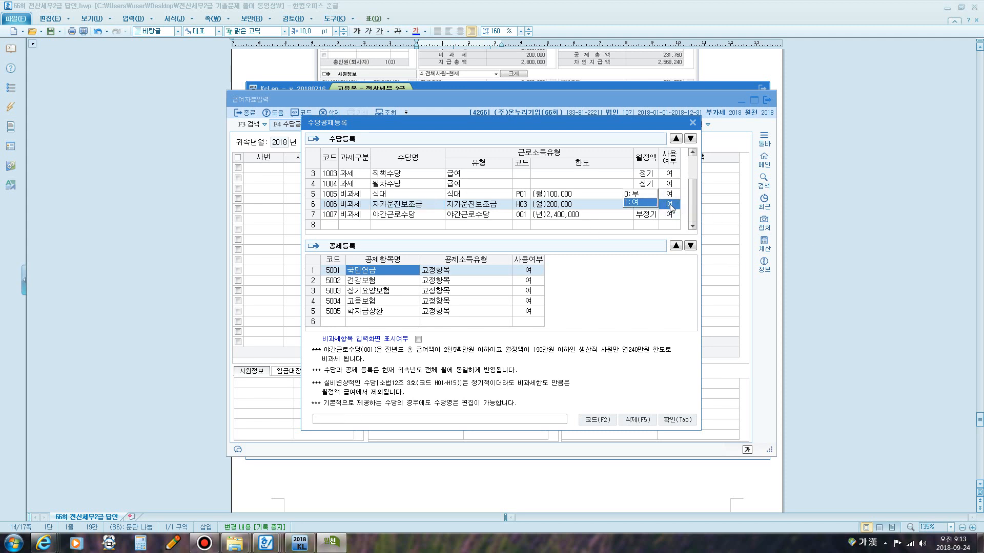
left_click(670, 206)
left_click(481, 204)
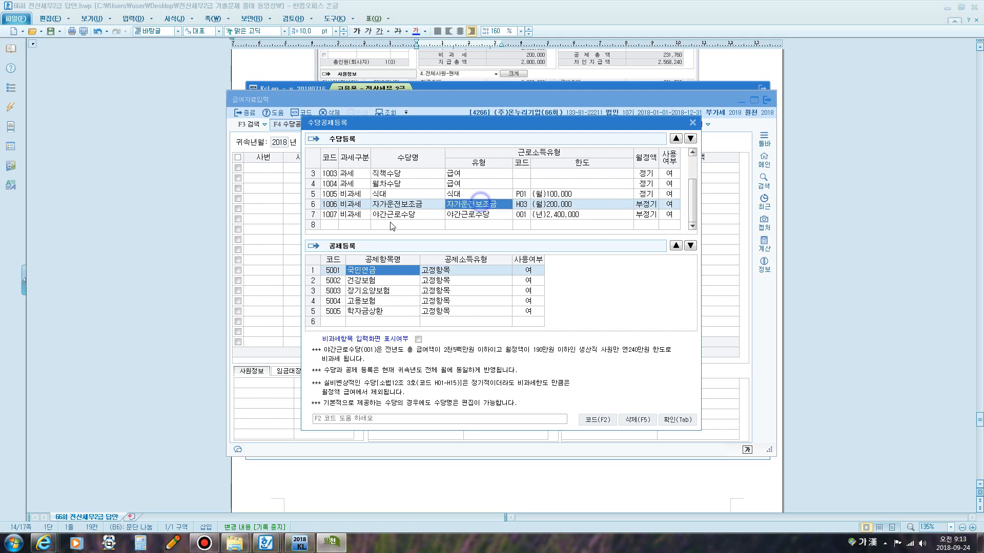
Register a new taxable allowance 교통비 as a regular monthly item in use.
left_click(349, 226)
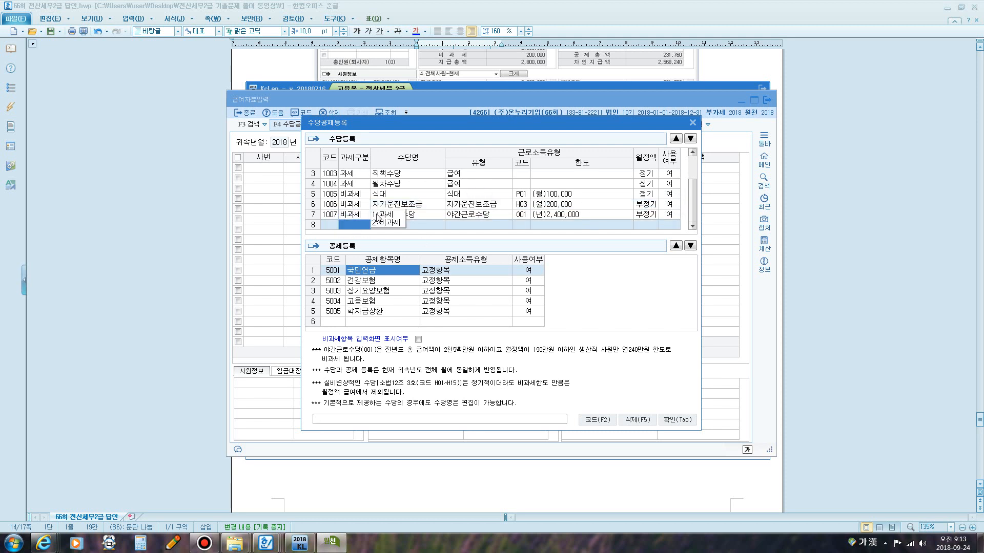
left_click(379, 214)
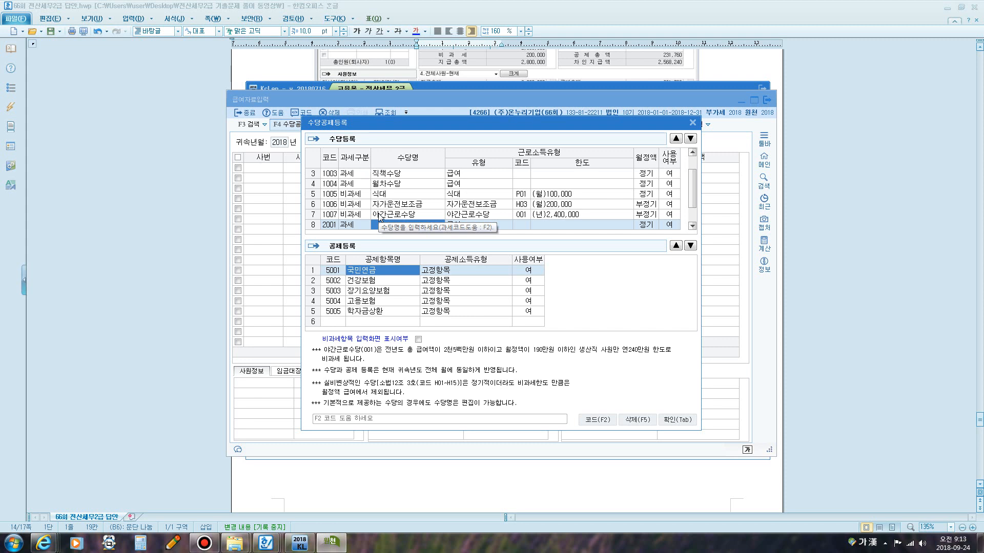
type("ㄱ육")
key("Return")
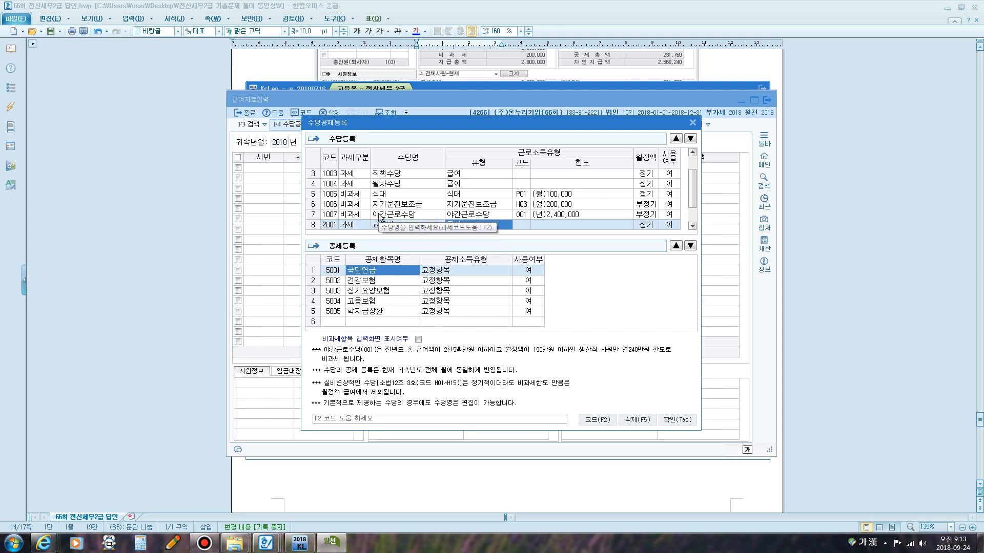
key("Return")
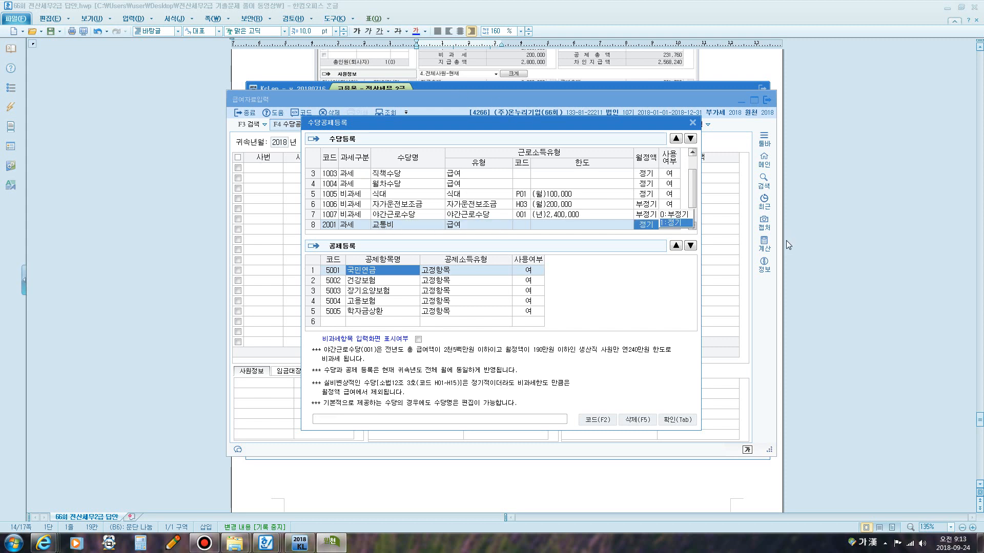
key("Return")
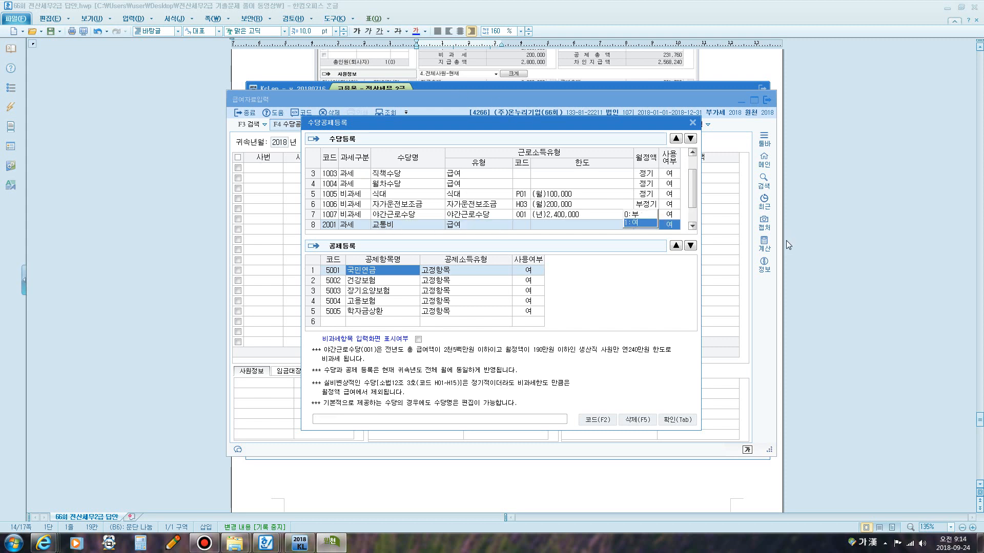
key("Return")
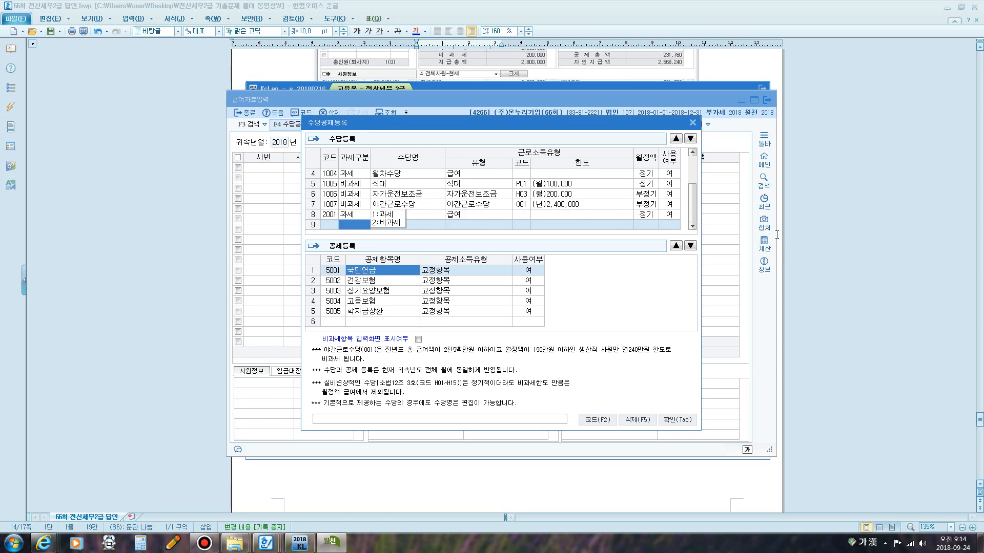
Register a non-taxable allowance 육아수당 with code Q01 (월 100,000), regular and in use, then confirm the dialog.
left_click(388, 224)
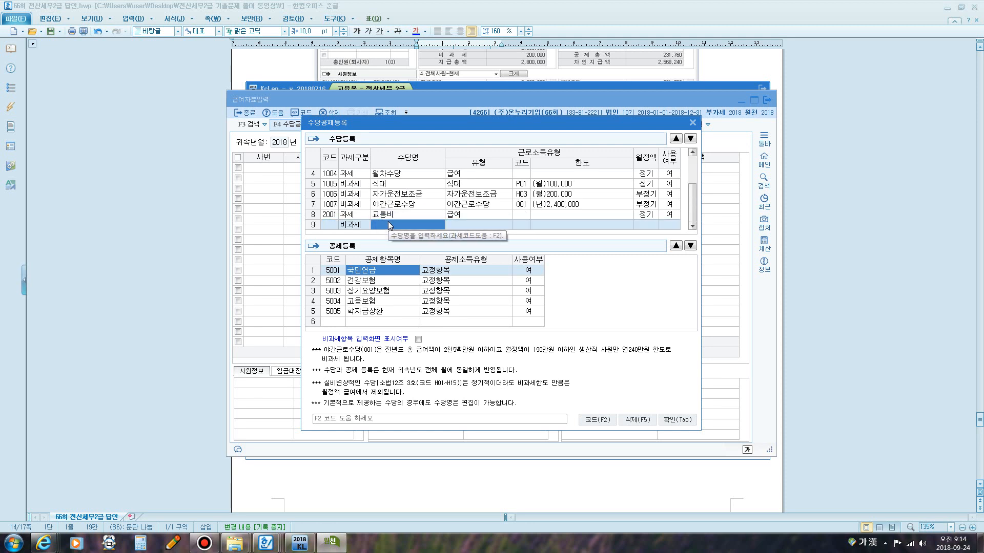
type("육아수당")
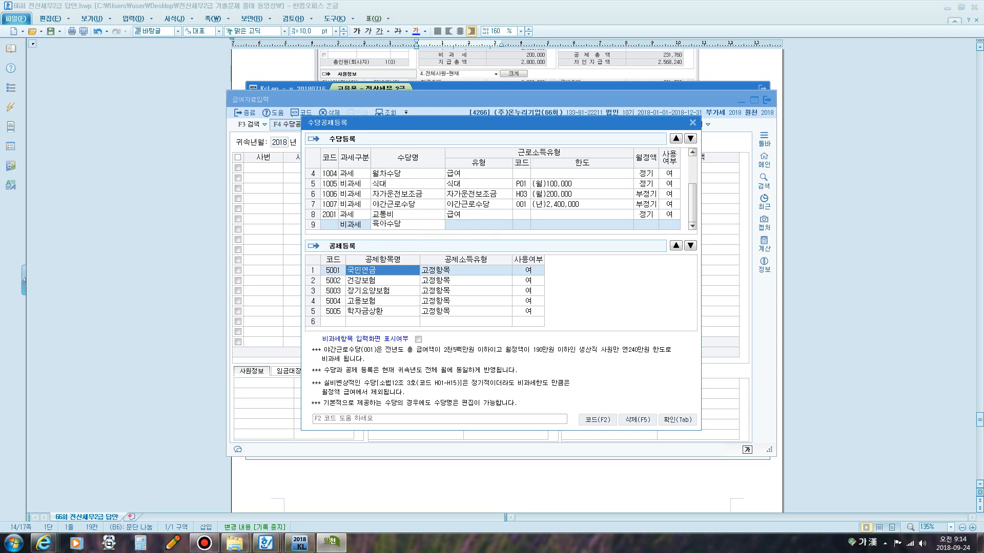
key("Return")
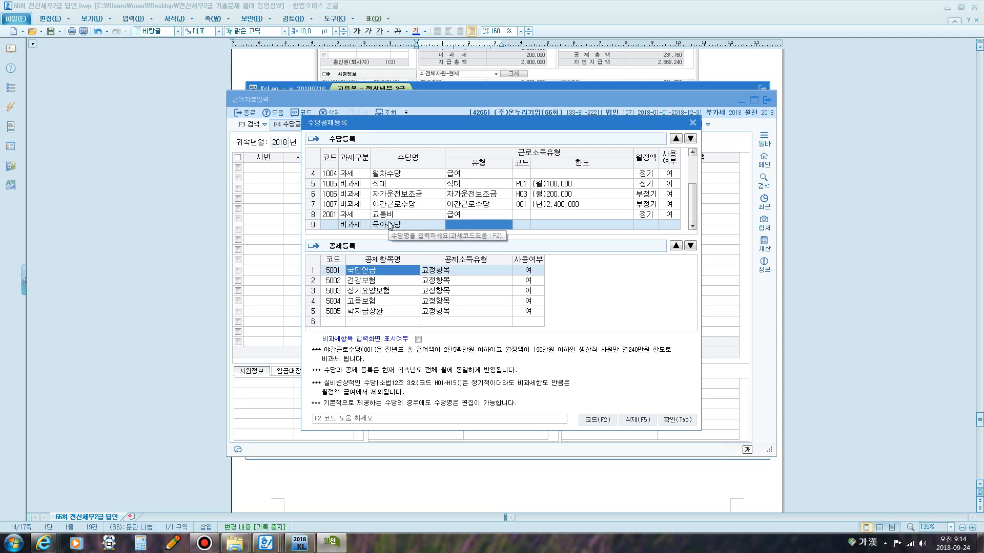
key("F2")
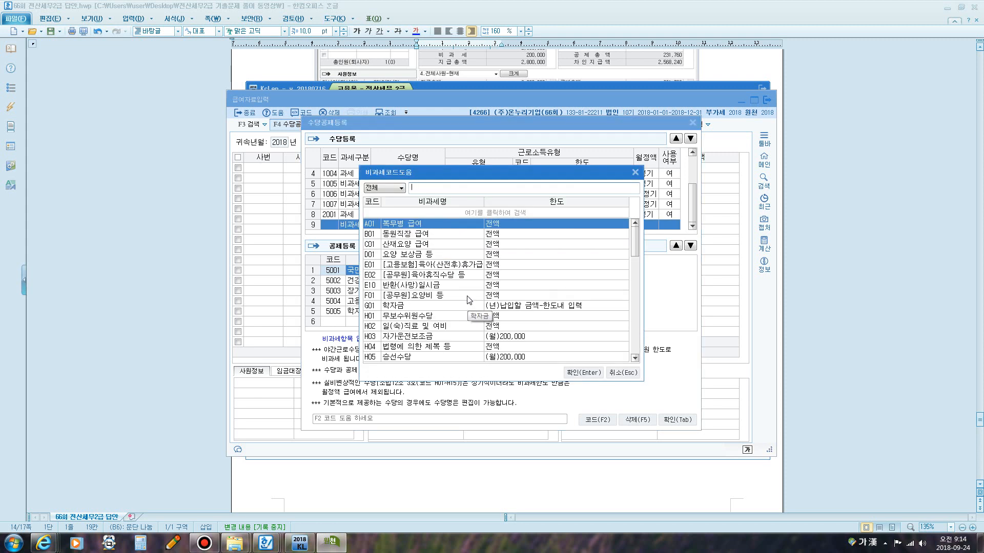
type("육아")
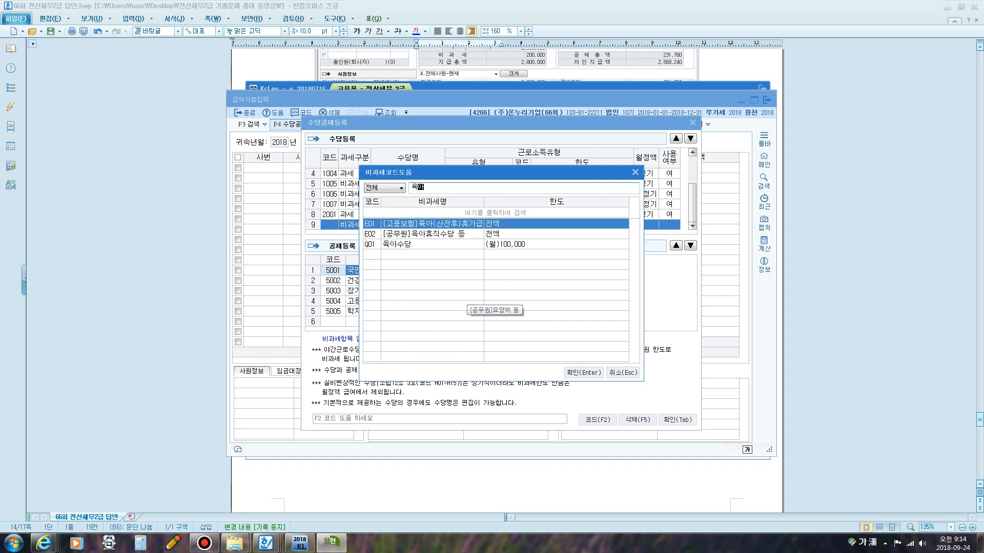
left_click(413, 245)
left_click(583, 373)
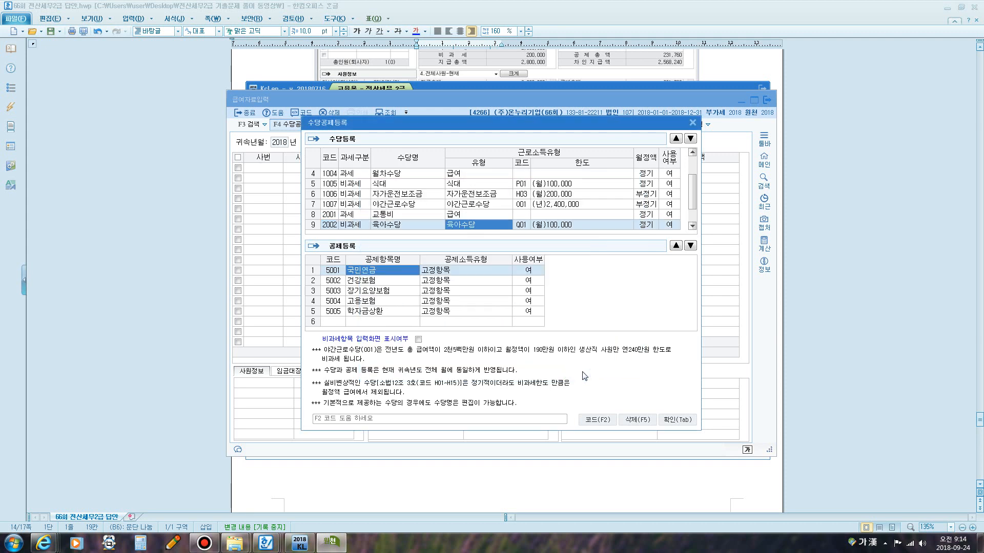
key("Return")
key("Return")
key("Return")
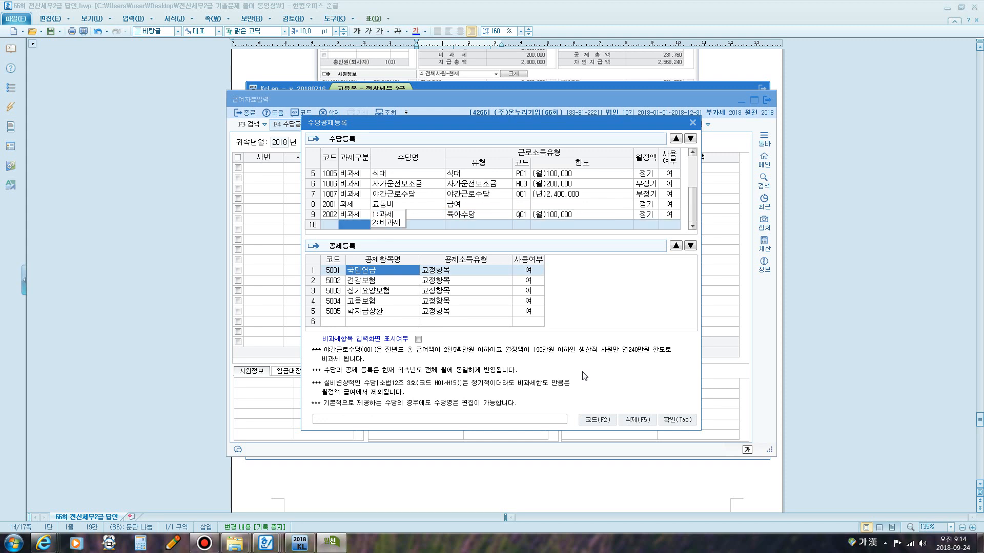
left_click(683, 420)
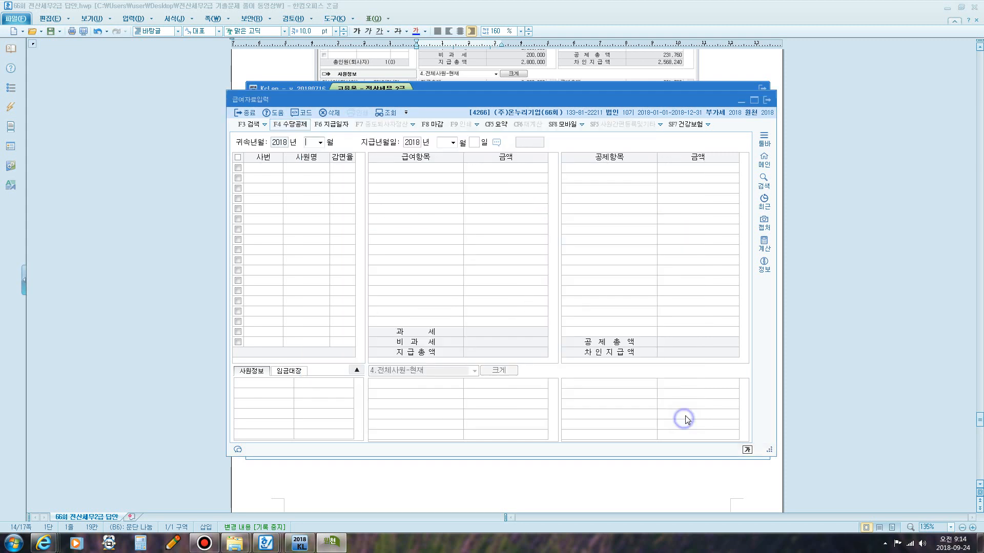
Set the pay period to 2018-05 with payment date 2018-05-31 and bring up the employee's pay items.
type("05")
key("Return")
key("Return")
key("Return")
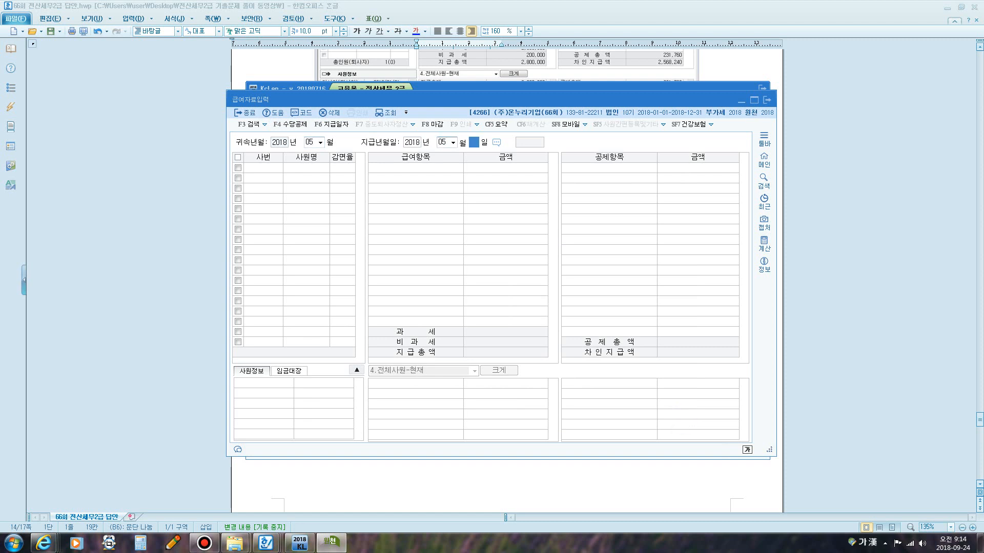
type("31")
key("Return")
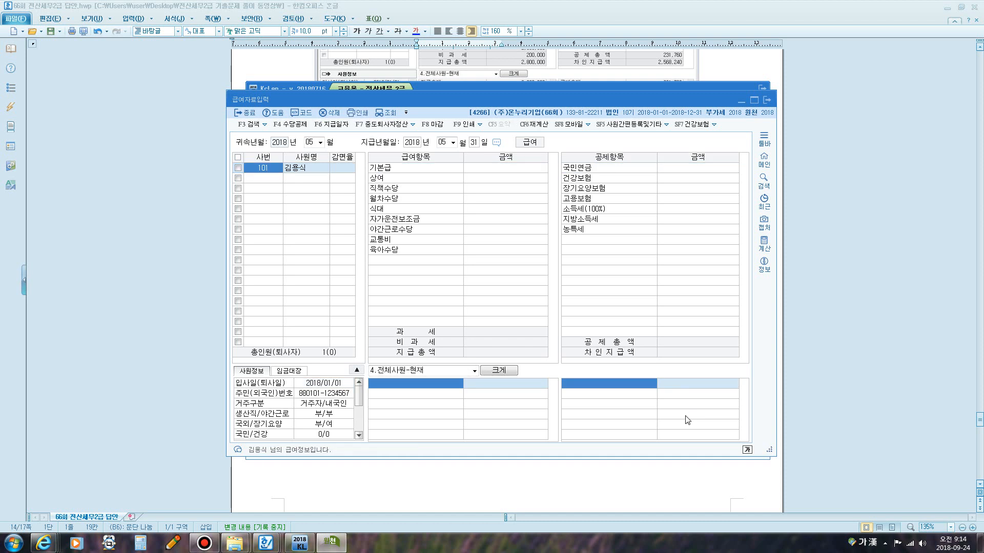
key("Return")
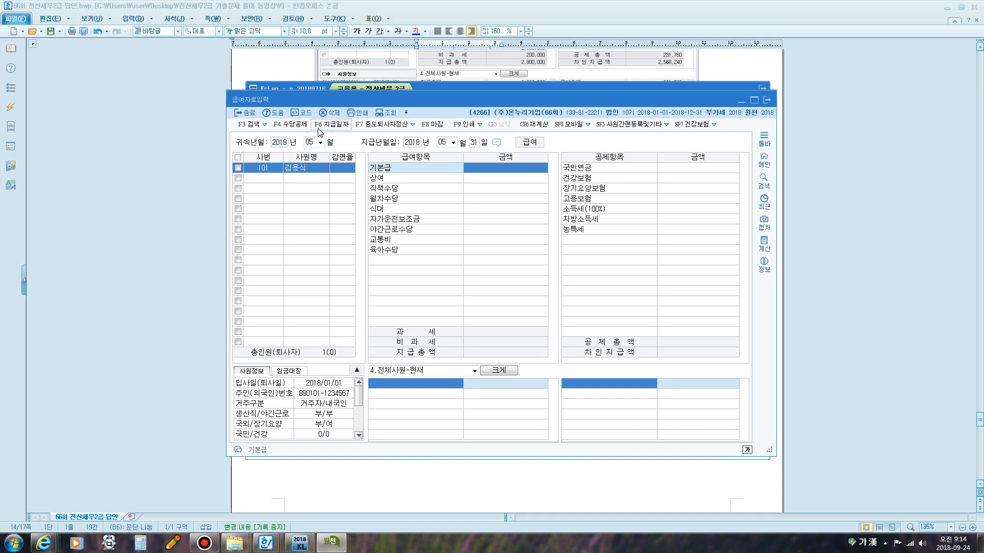
Turn on showing non-taxable items in the pay entry screen and confirm.
left_click(290, 124)
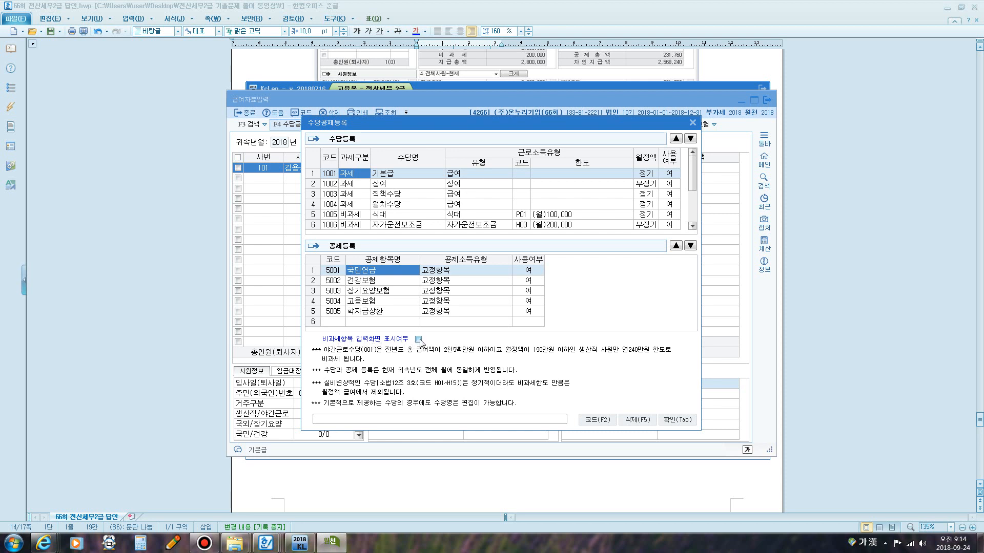
left_click(419, 339)
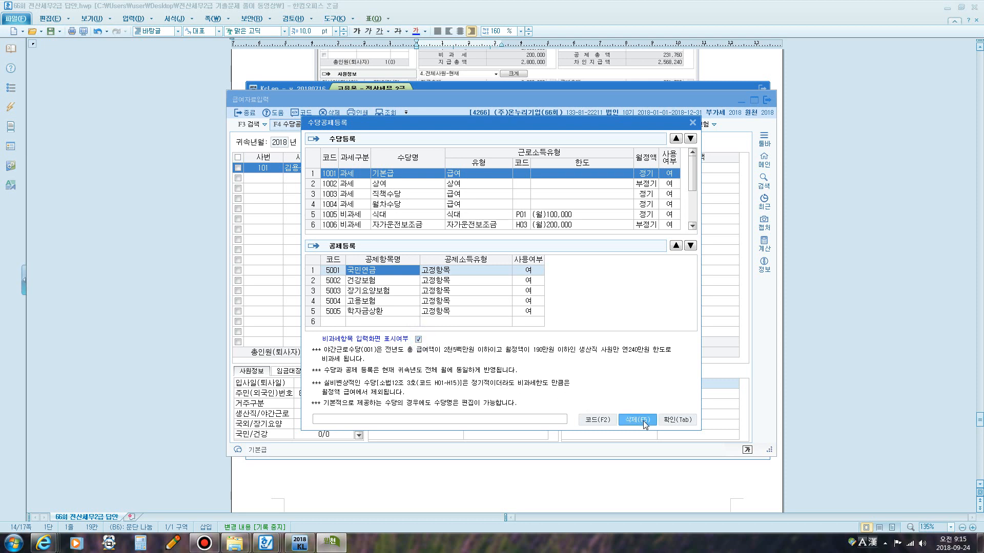
left_click(677, 421)
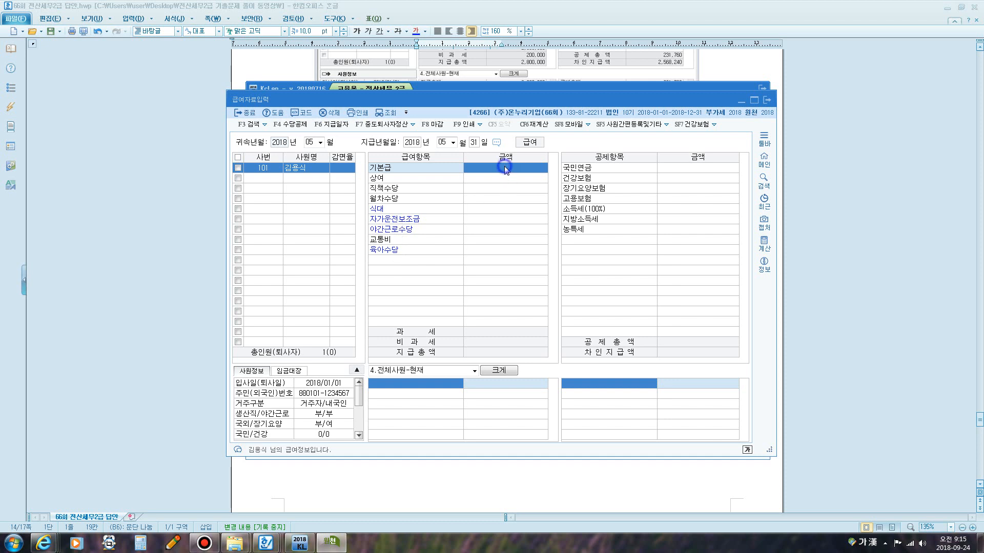
Enter May pay items for the employee: 기본급 2,000,000 and 직책수당 300,000.
type("2000000")
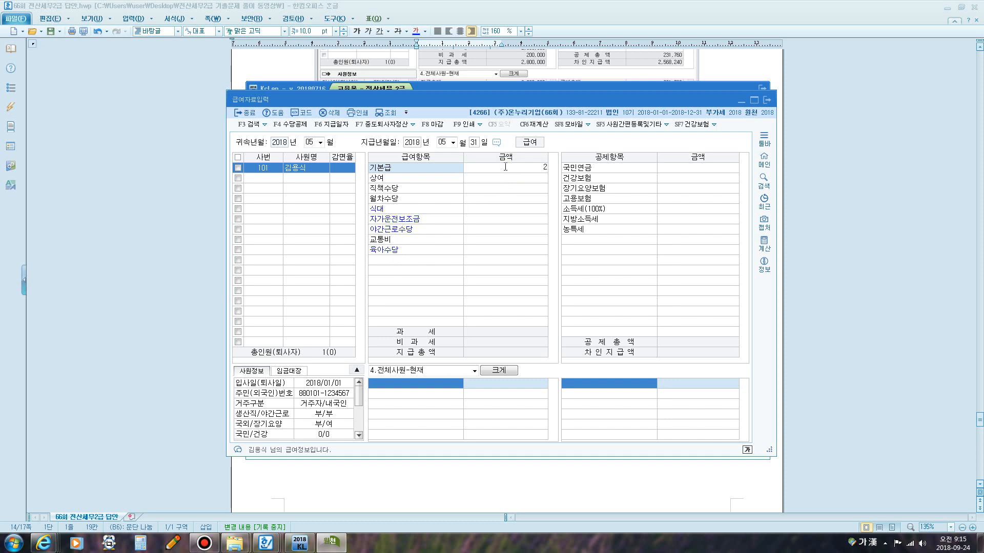
key("Return")
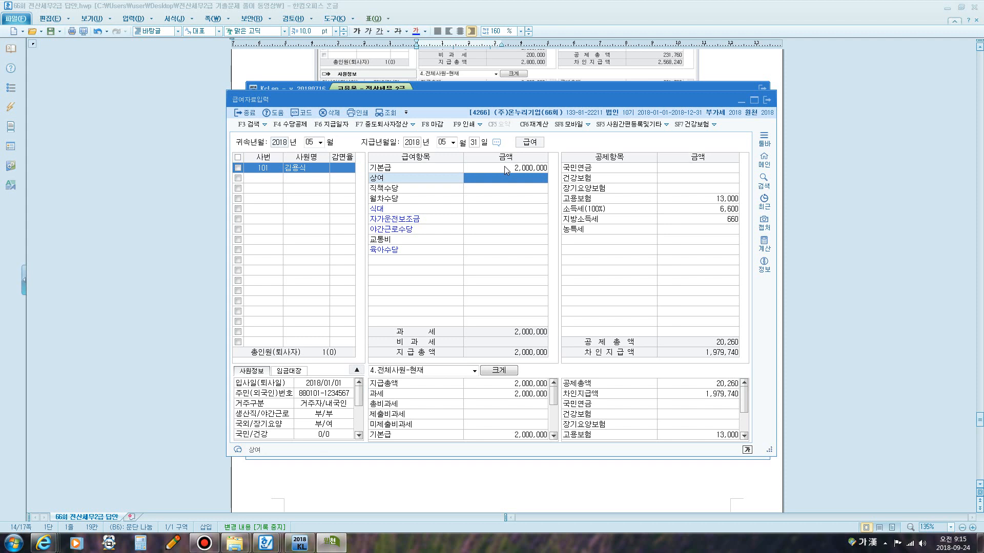
key("Return")
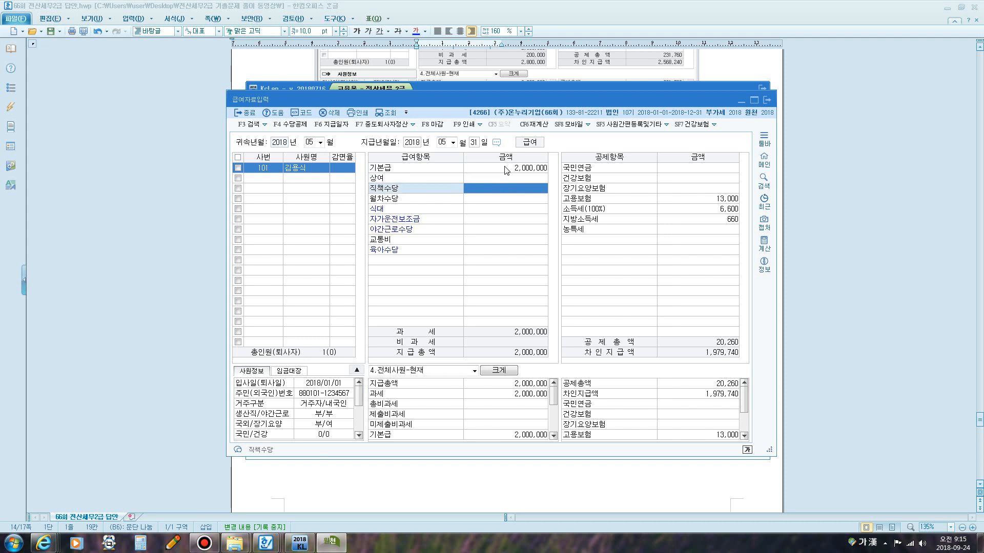
type("300,000")
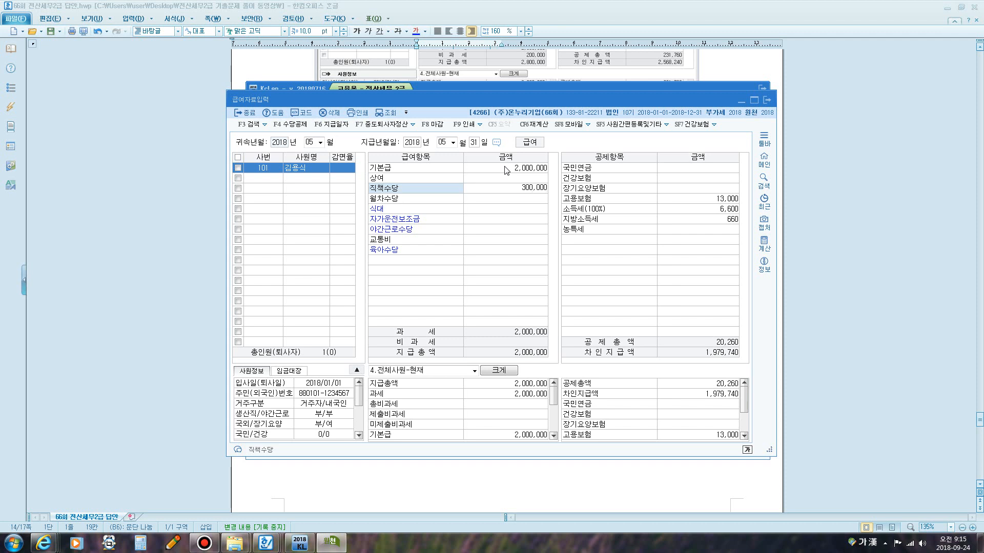
key("Return")
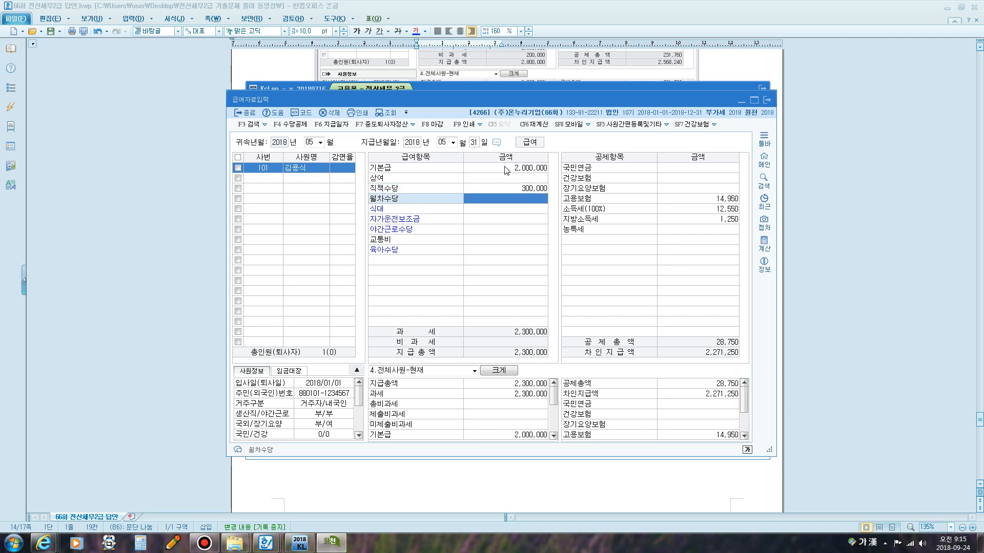
key("Return")
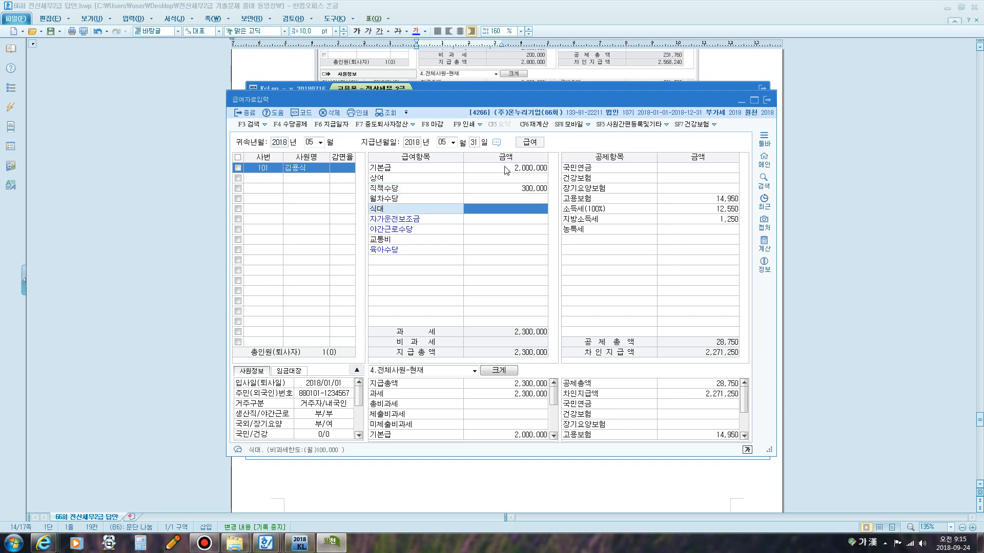
Enter 식대 150,000, 교통비 150,000 and 육아수당 200,000 in the pay items.
type("150")
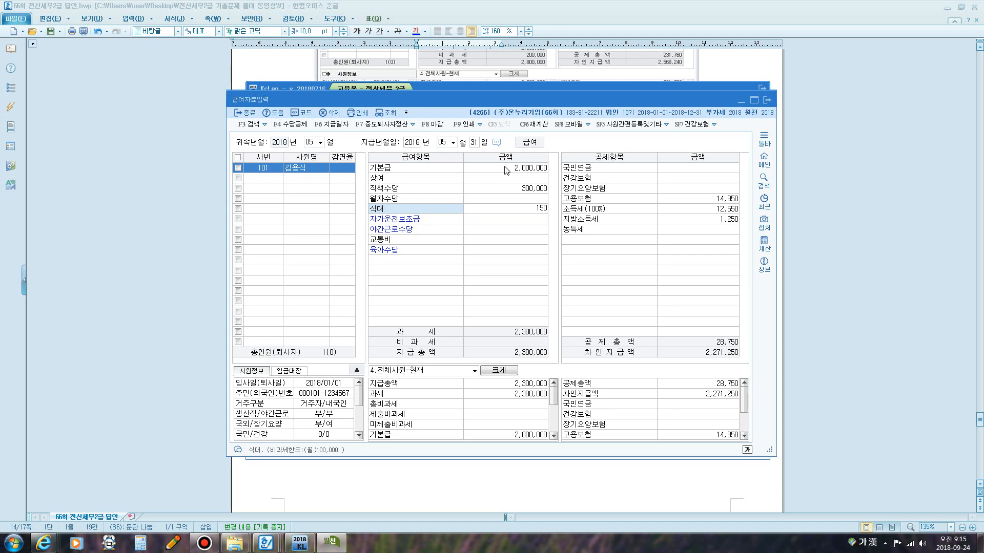
type(",000")
key("Return")
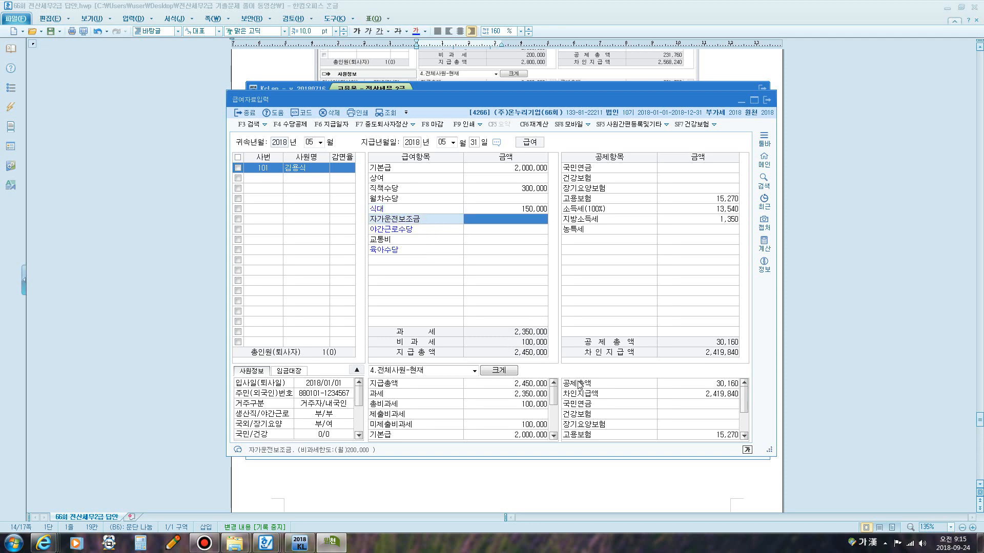
left_click(512, 231)
left_click(512, 239)
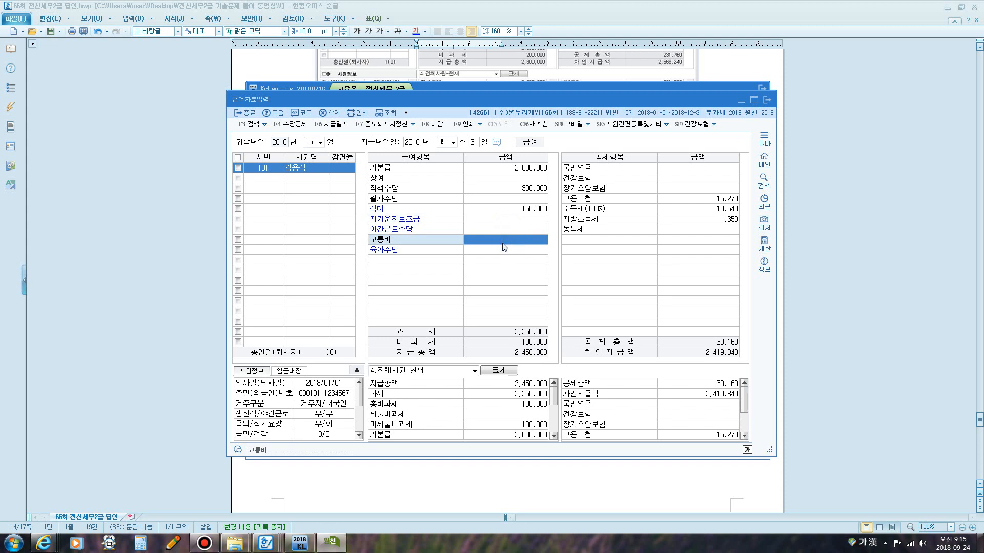
type("150,000")
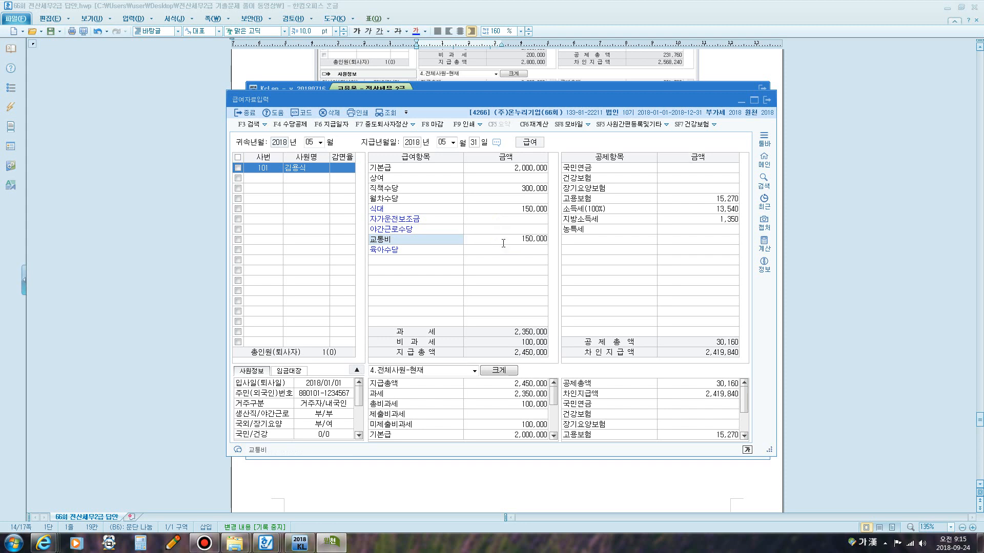
key("Return")
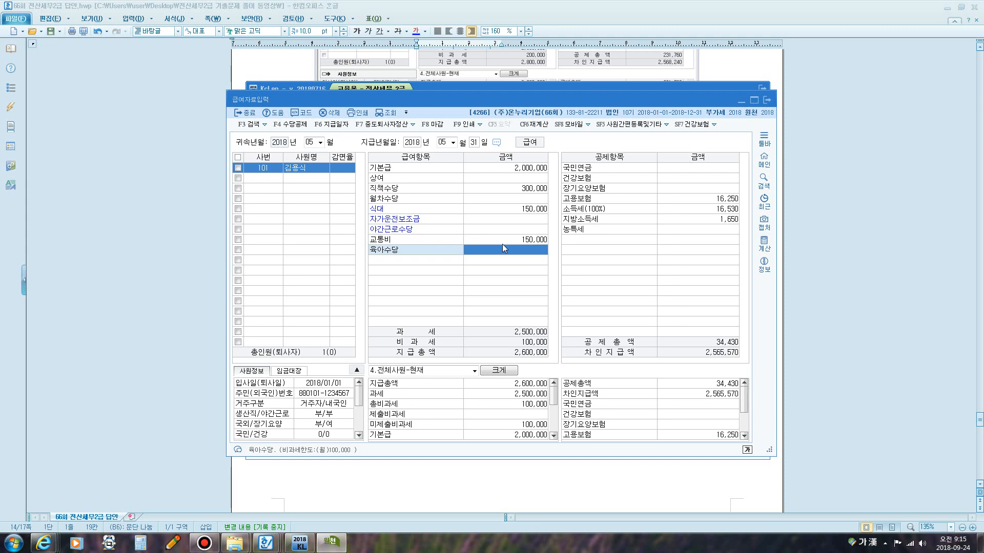
type("2000000")
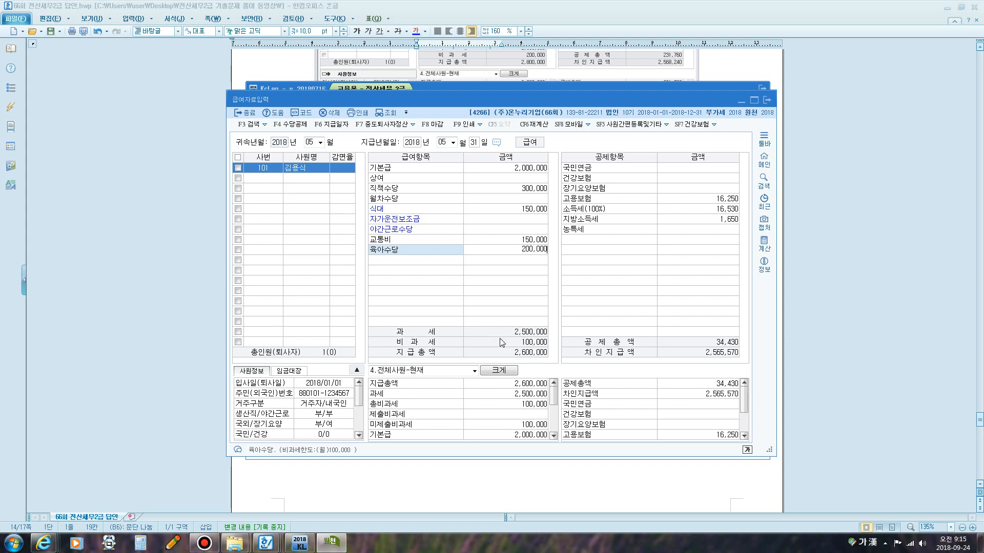
key("Return")
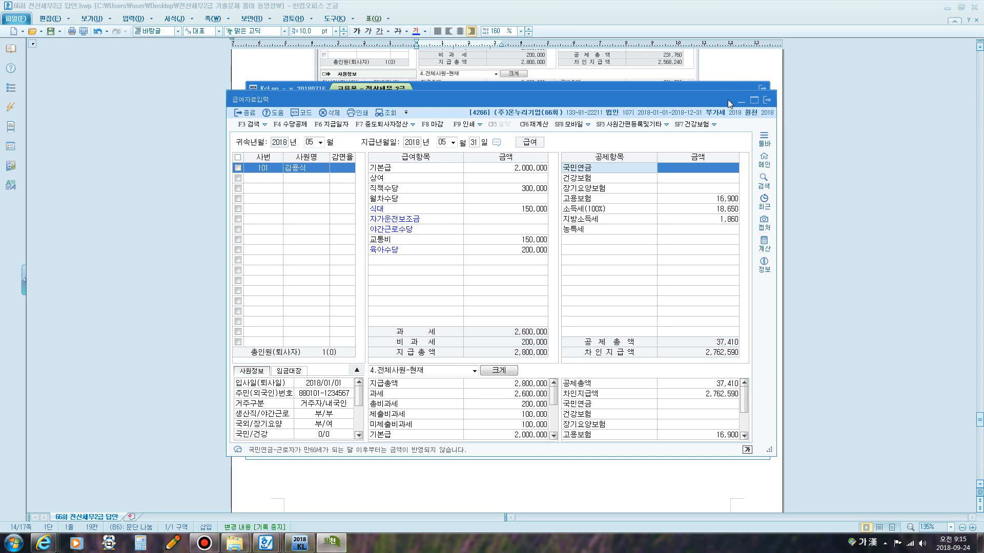
Place the pay entry window beside the exam sheet and enter deductions 국민연금 117,000 and 건강보험 79,560.
left_click(728, 67)
scroll(688, 125, "up", 3)
scroll(689, 128, "up", 20)
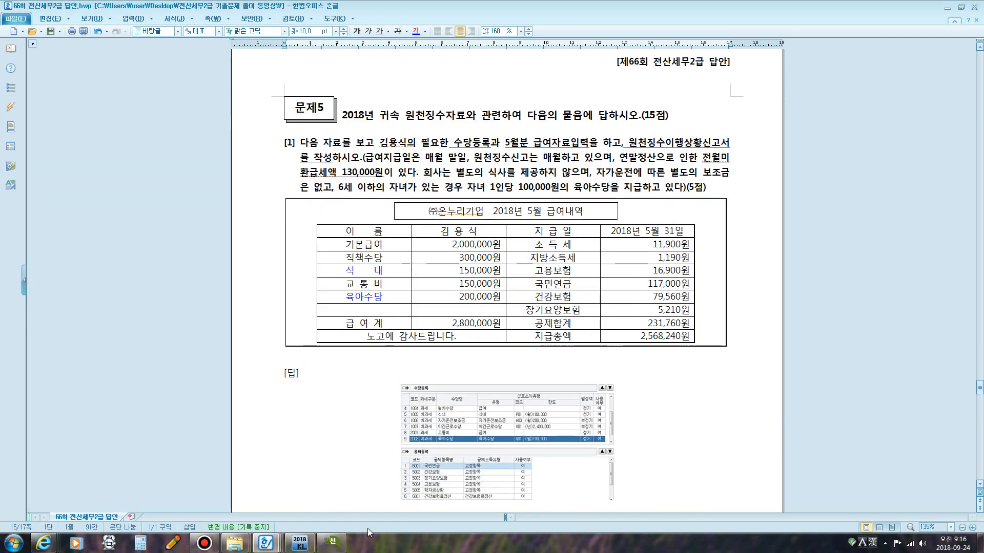
left_click(330, 542)
left_click_drag(582, 100, 358, 134)
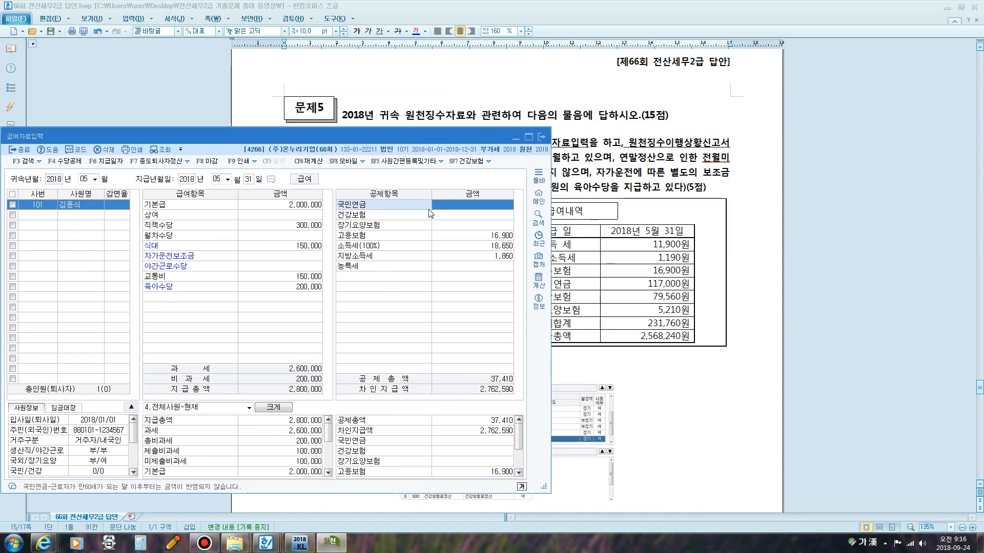
left_click_drag(454, 137, 392, 137)
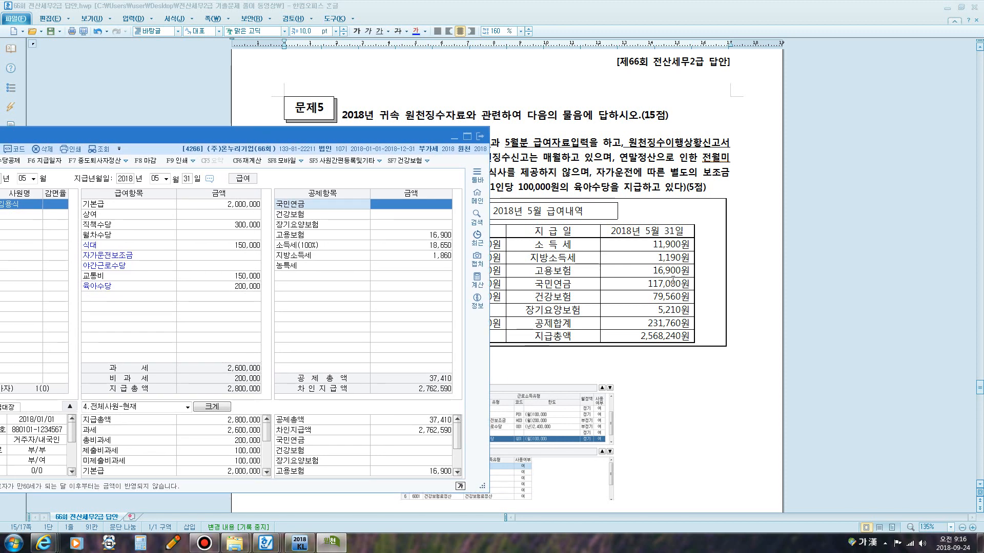
type("117,000")
key("Return")
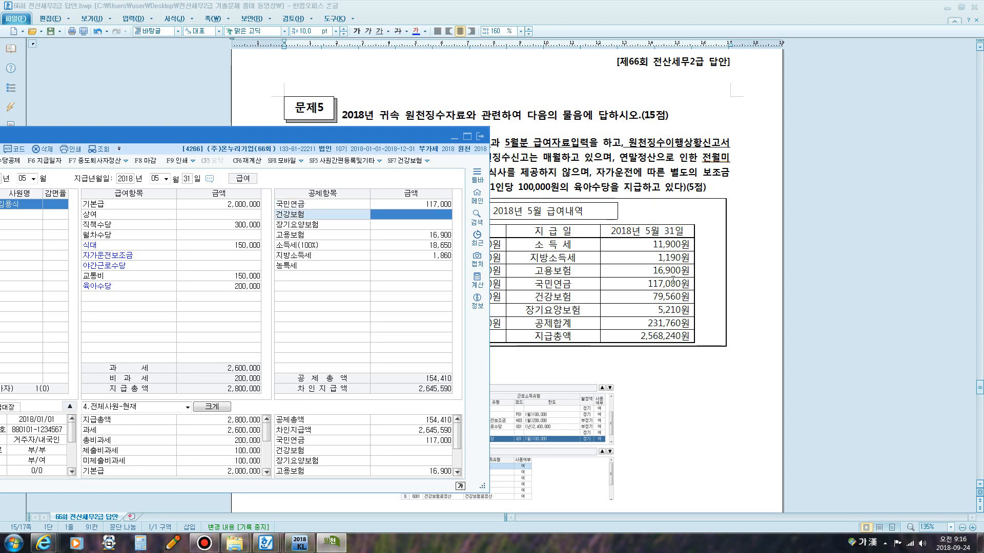
type("7956")
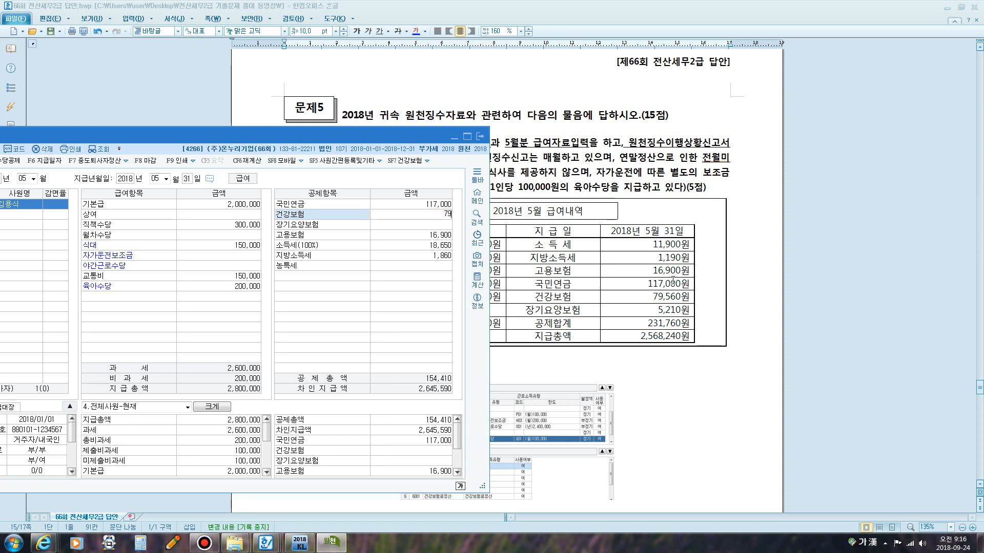
key("Return")
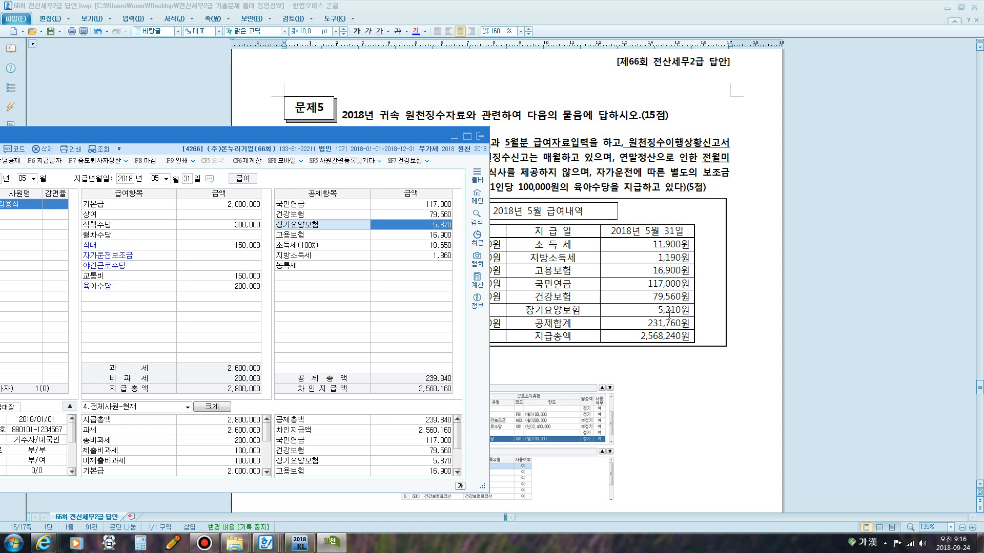
Set the 소득세 deduction to 11,900 and move through the remaining deduction rows.
left_click(440, 237)
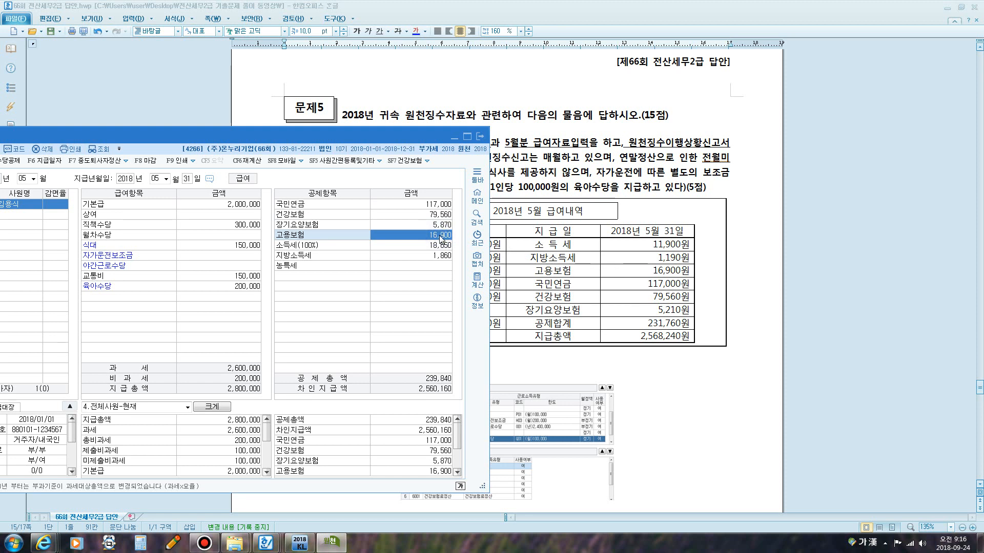
key("Return")
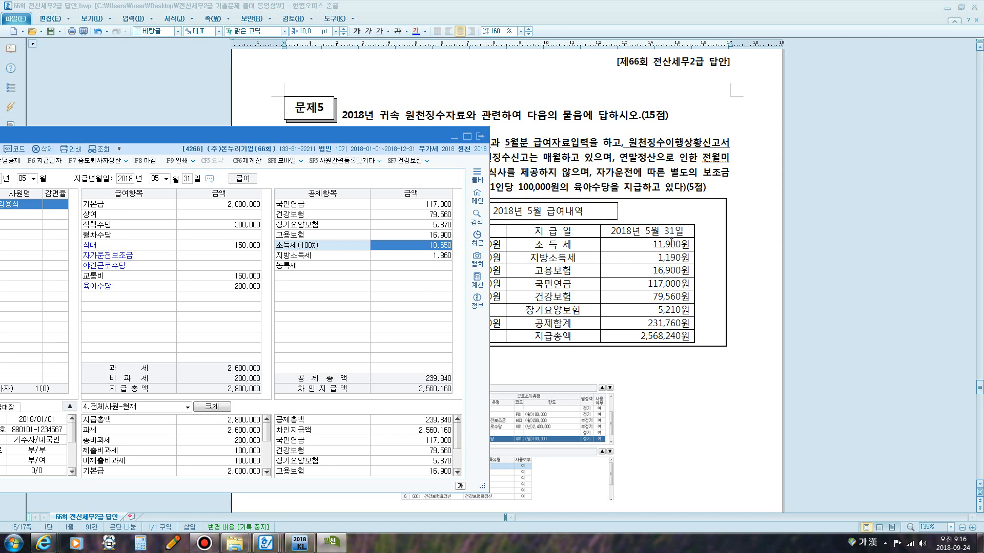
type("1")
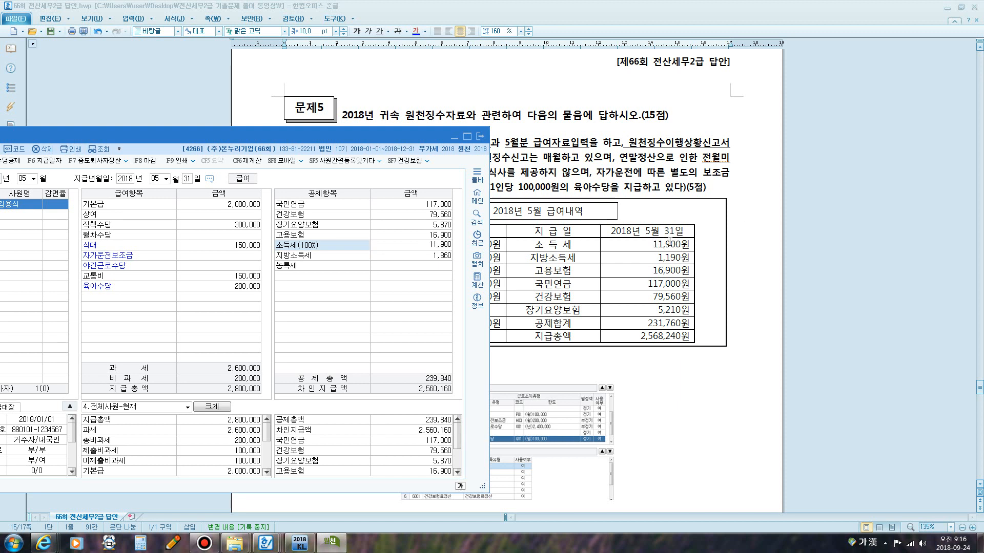
type("1,900")
key("Return")
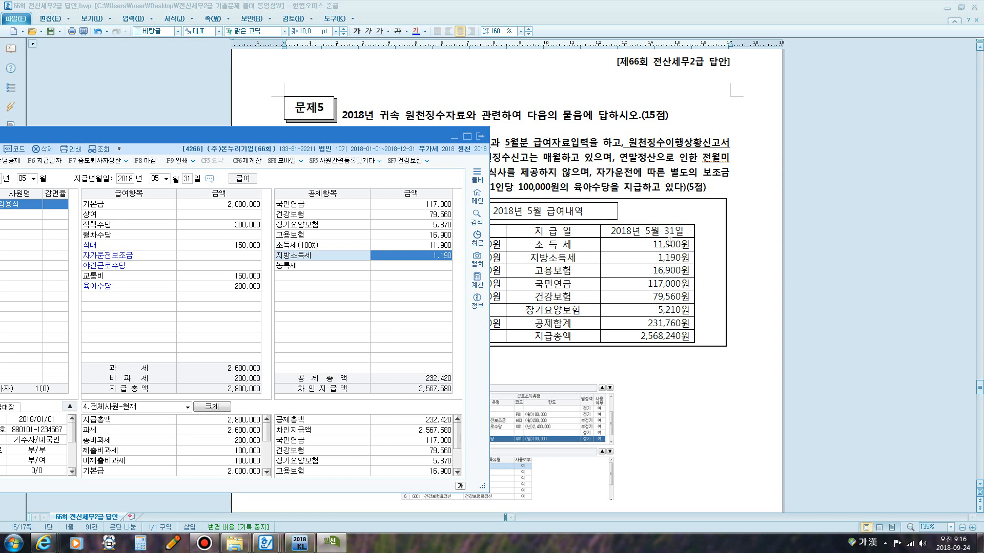
key("Return")
key("Return")
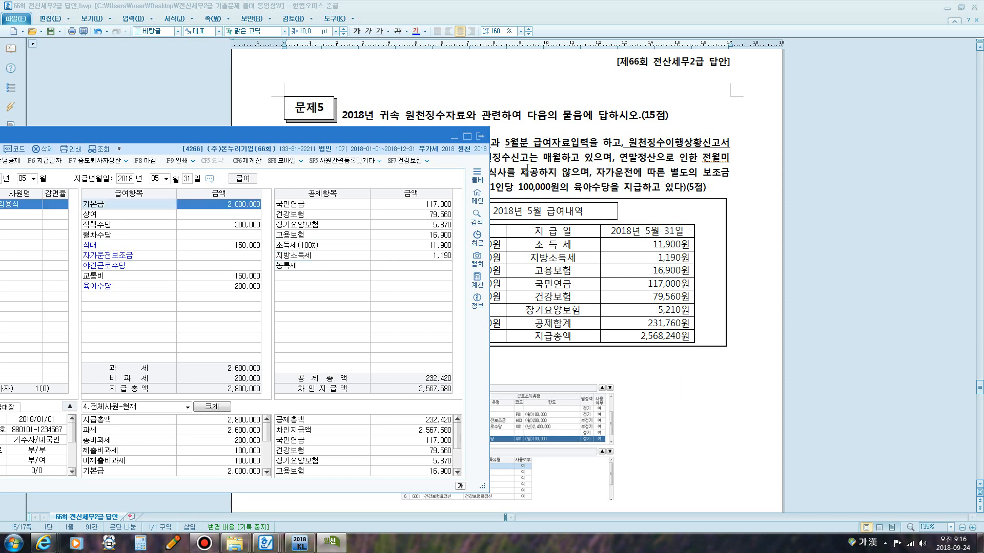
Compare the pay entry's deduction and net pay totals with the exam's May 2018 pay statement.
left_click_drag(418, 137, 546, 91)
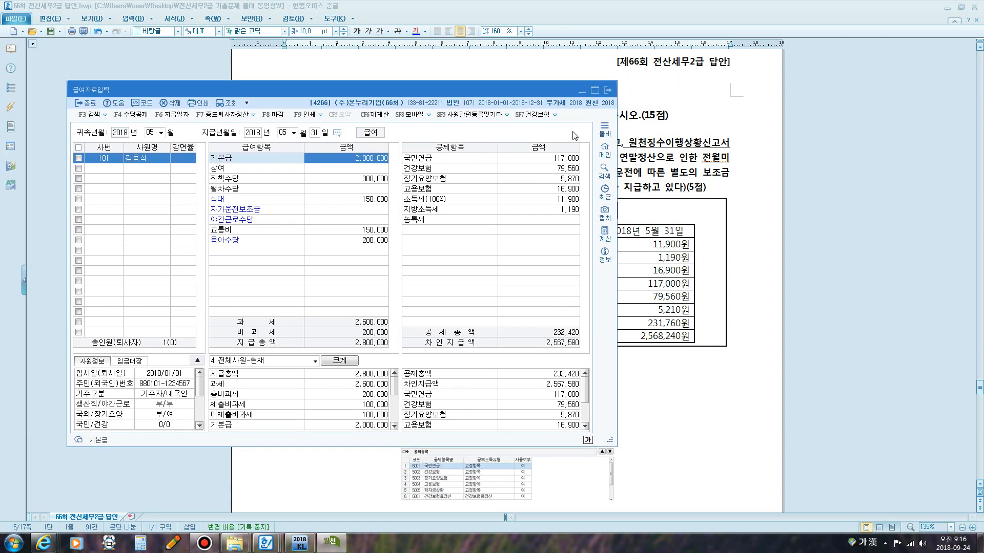
key("super+5")
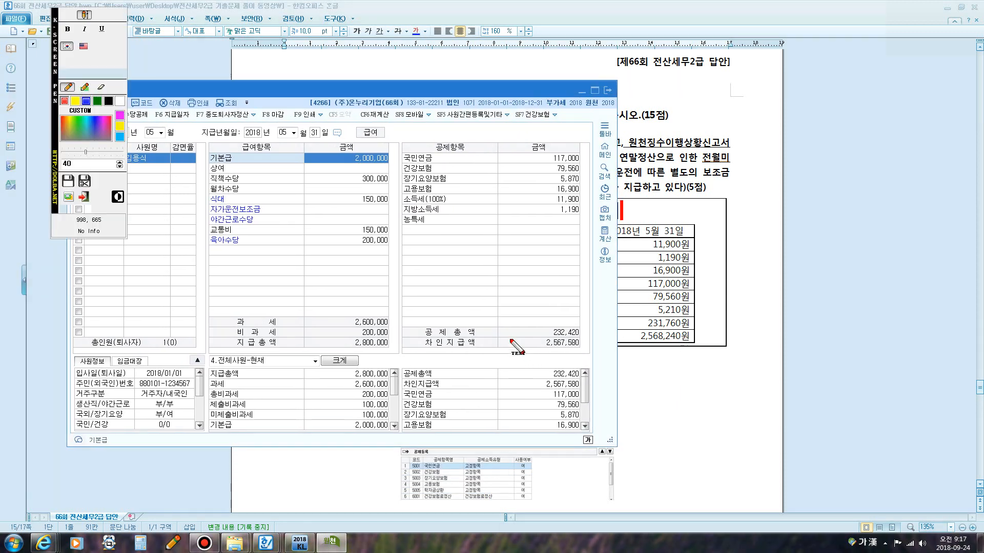
left_click(69, 16)
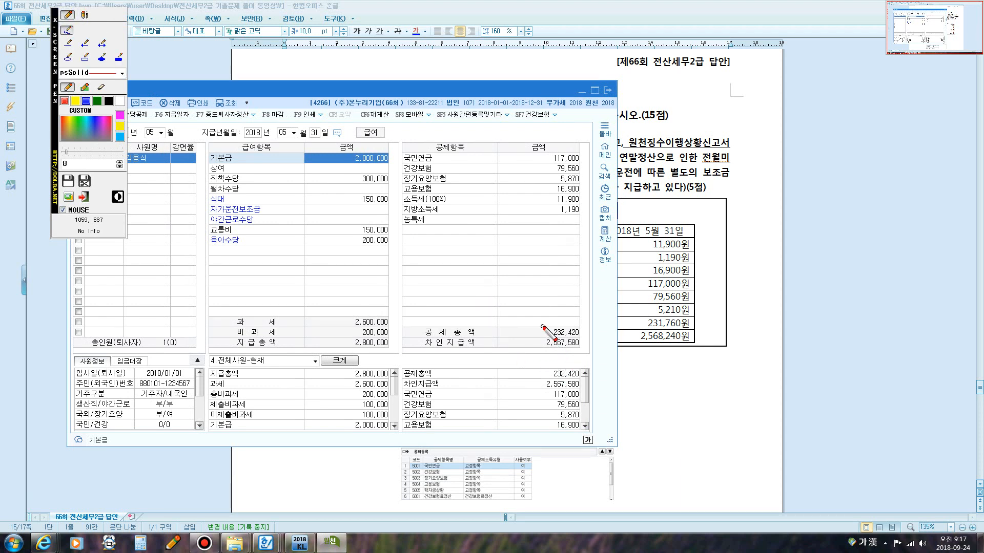
mouse_move(550, 338)
left_mouse_down()
mouse_move(580, 336)
mouse_move(569, 321)
mouse_move(549, 337)
left_mouse_up()
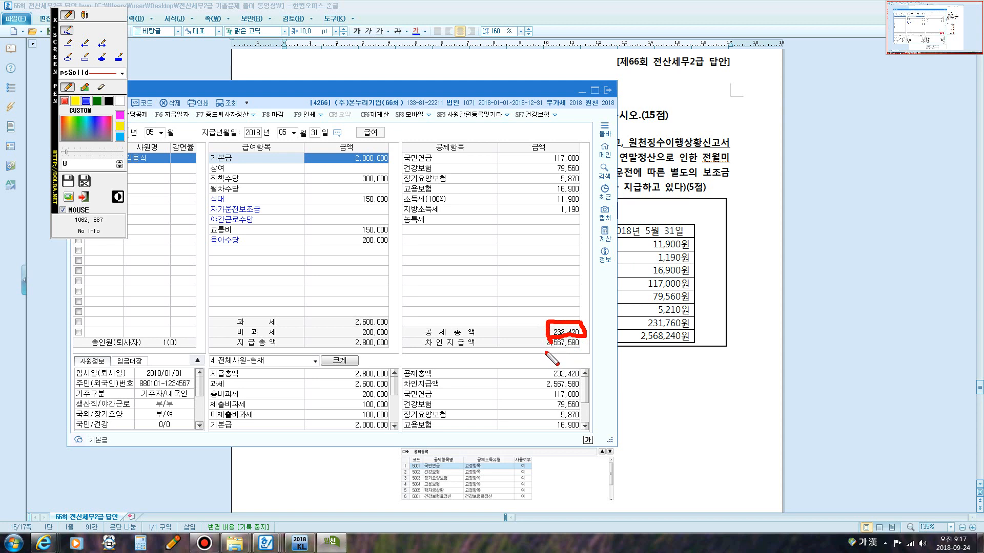
key("Escape")
key("Escape")
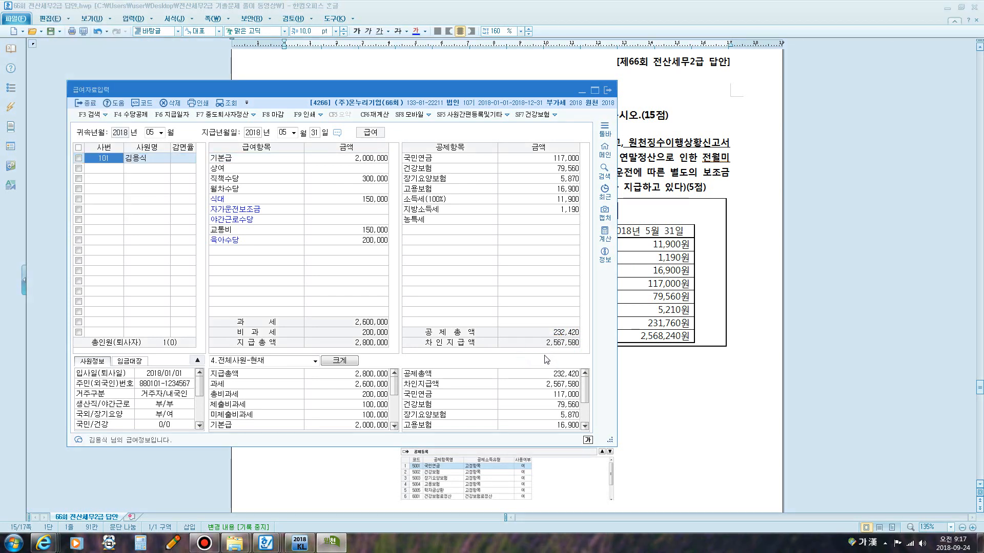
key("ctrl+F12")
mouse_move(544, 348)
left_mouse_down()
mouse_move(545, 339)
mouse_move(580, 340)
mouse_move(578, 349)
mouse_move(529, 349)
left_mouse_up()
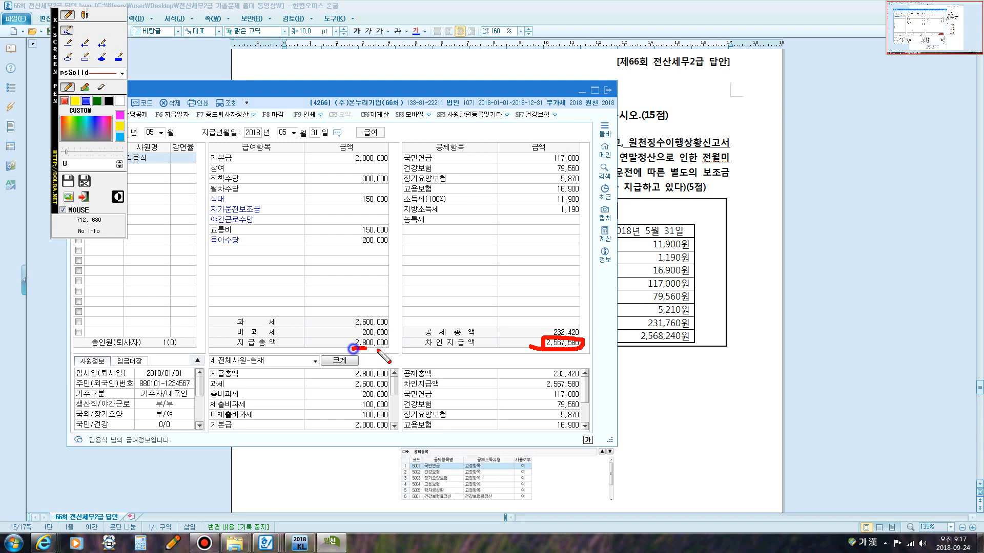
mouse_move(367, 350)
left_mouse_down()
mouse_move(391, 350)
mouse_move(361, 312)
mouse_move(352, 322)
mouse_move(385, 325)
mouse_move(357, 332)
left_mouse_up()
key("Escape")
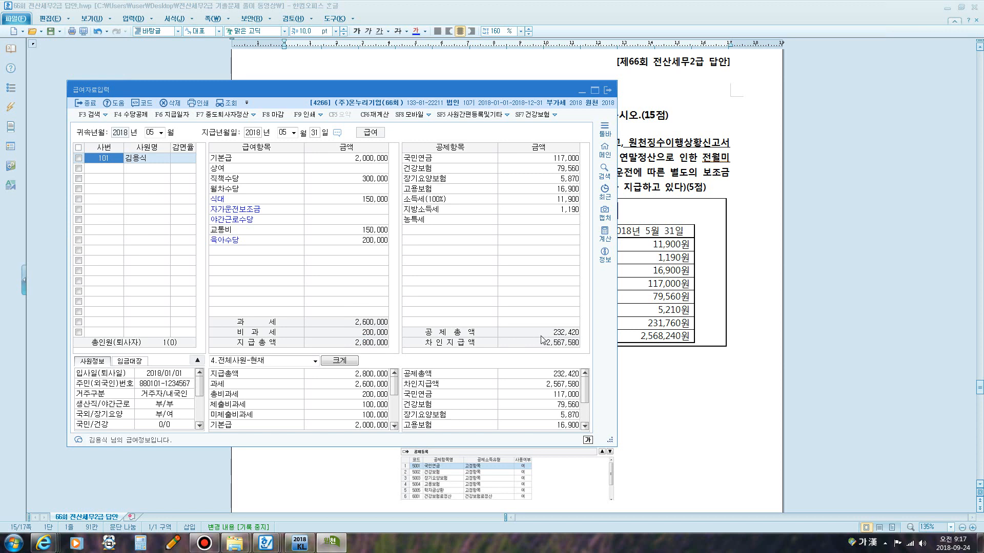
key("Return")
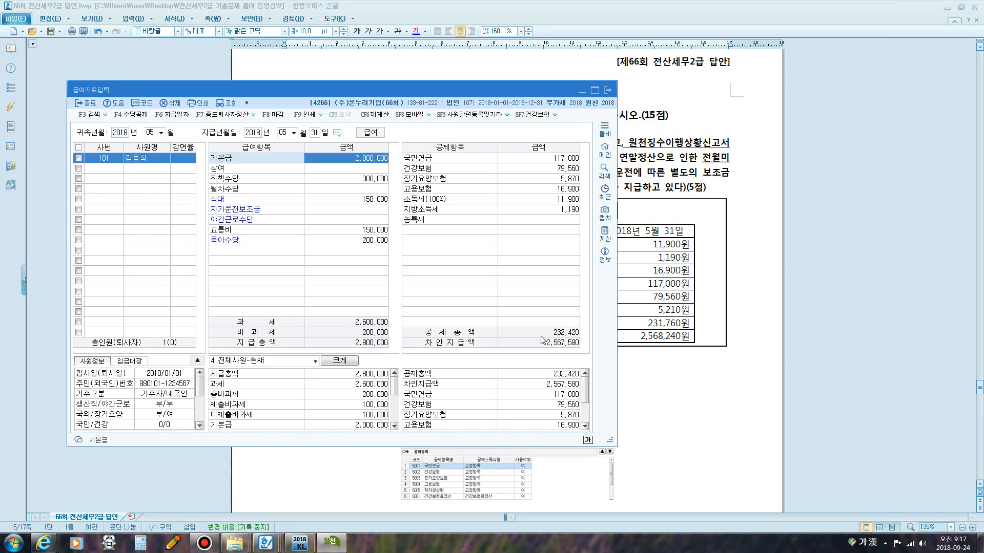
left_click(841, 211)
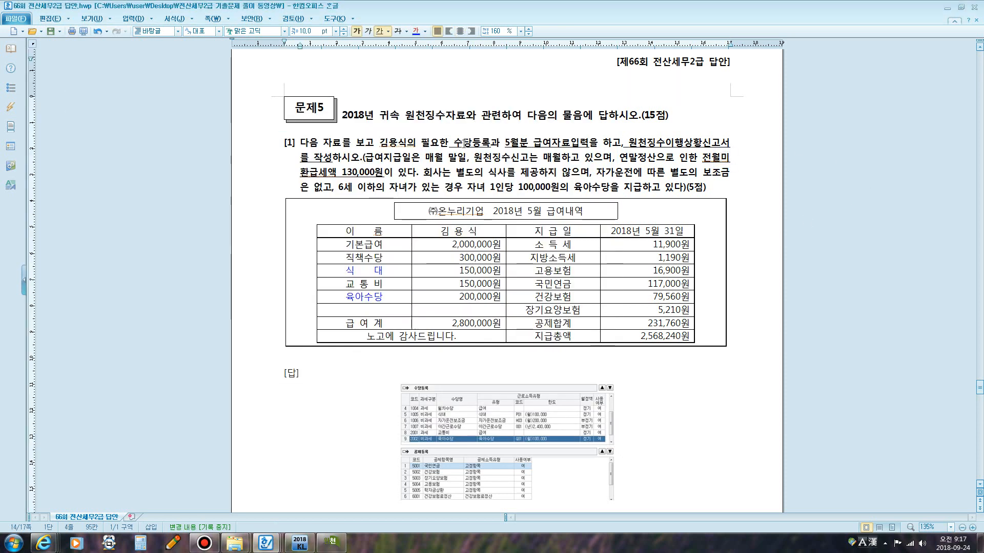
left_click_drag(464, 144, 579, 145)
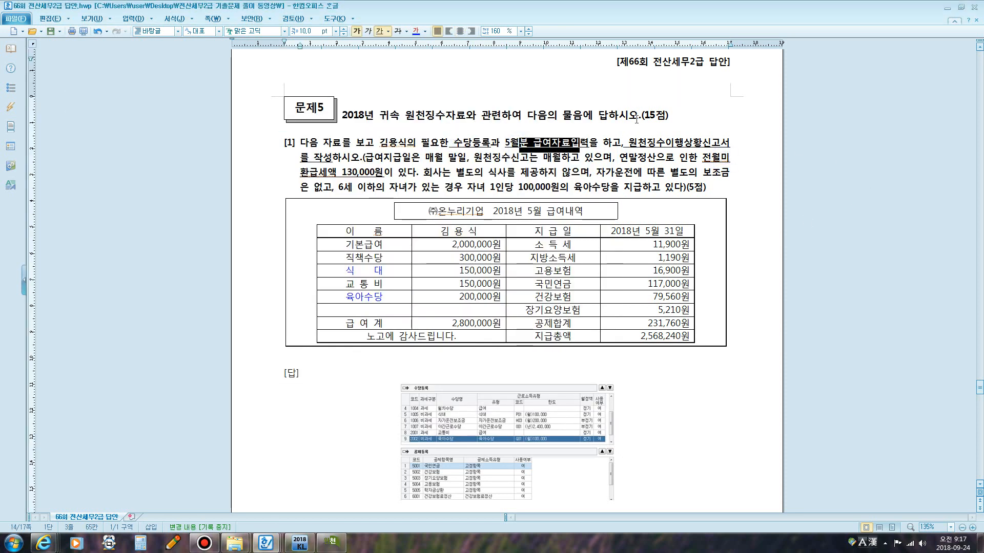
left_click(636, 118)
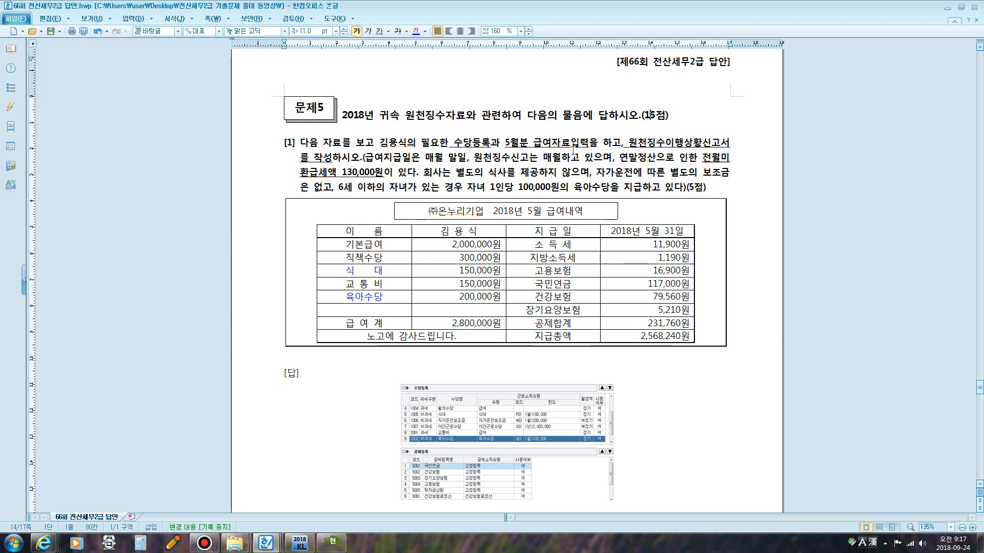
Close the pay entry window and return to the KcLep main menu.
left_click(603, 144)
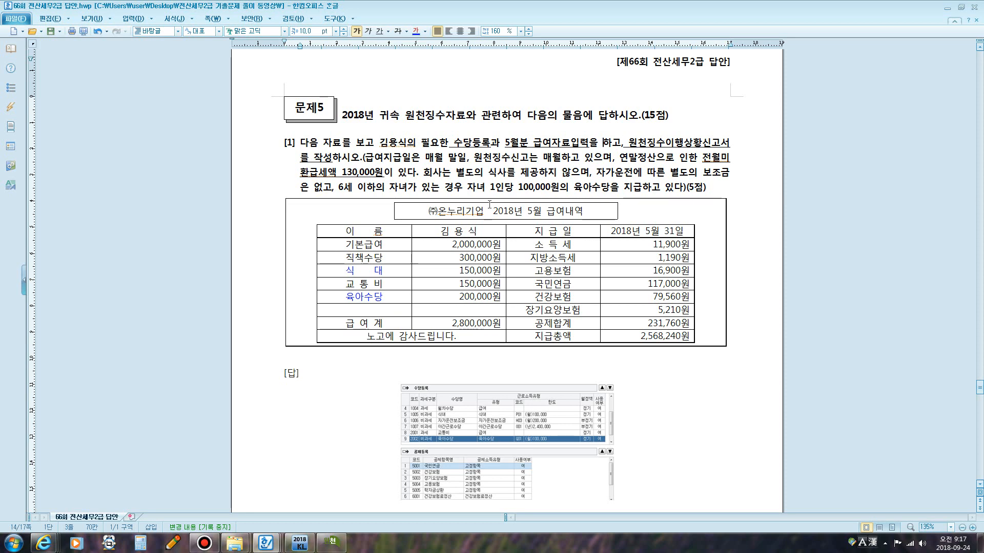
left_click(331, 542)
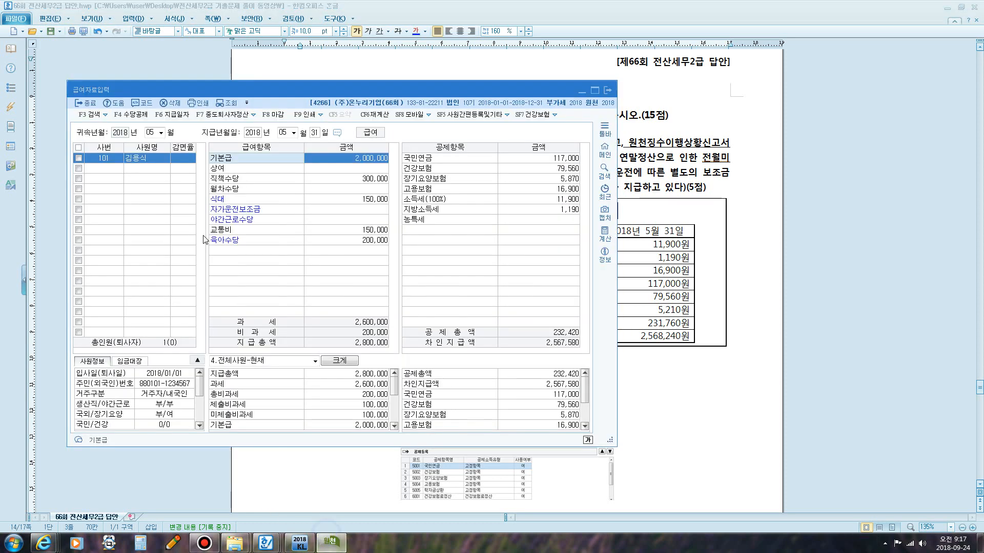
left_click(607, 91)
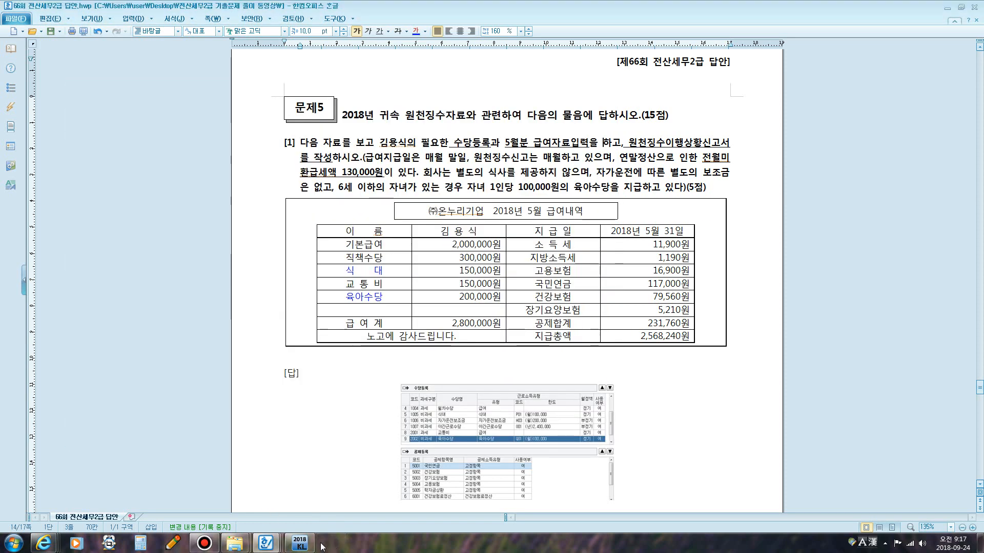
left_click(301, 542)
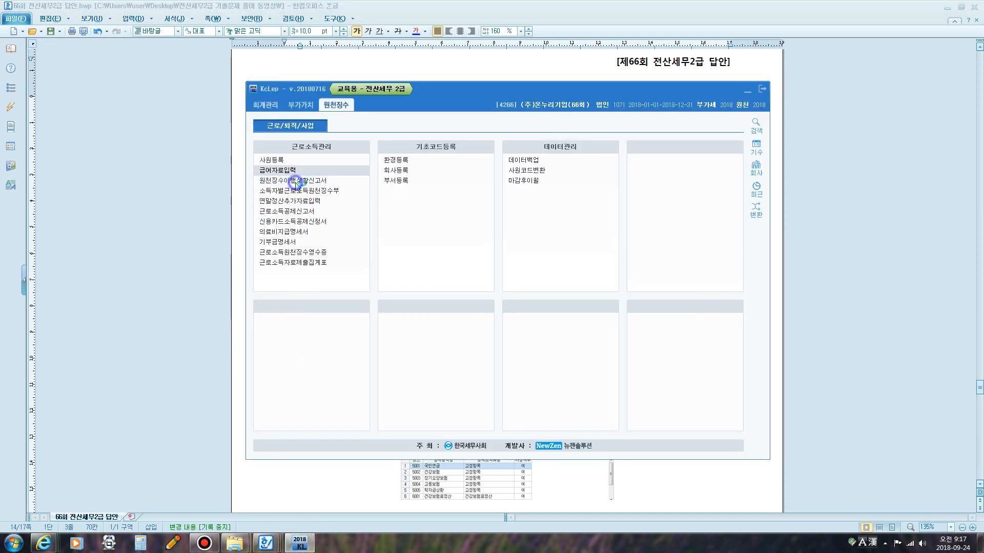
Open 원천징수이행상황신고서 and set both the 귀속기간 and 지급기간 to May 2018.
left_click(295, 181)
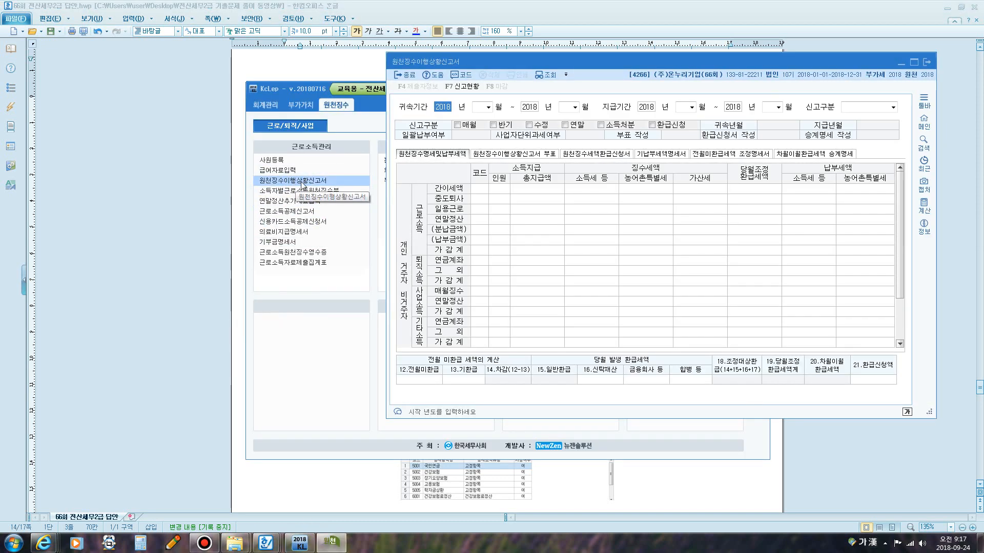
key("Return")
type("05")
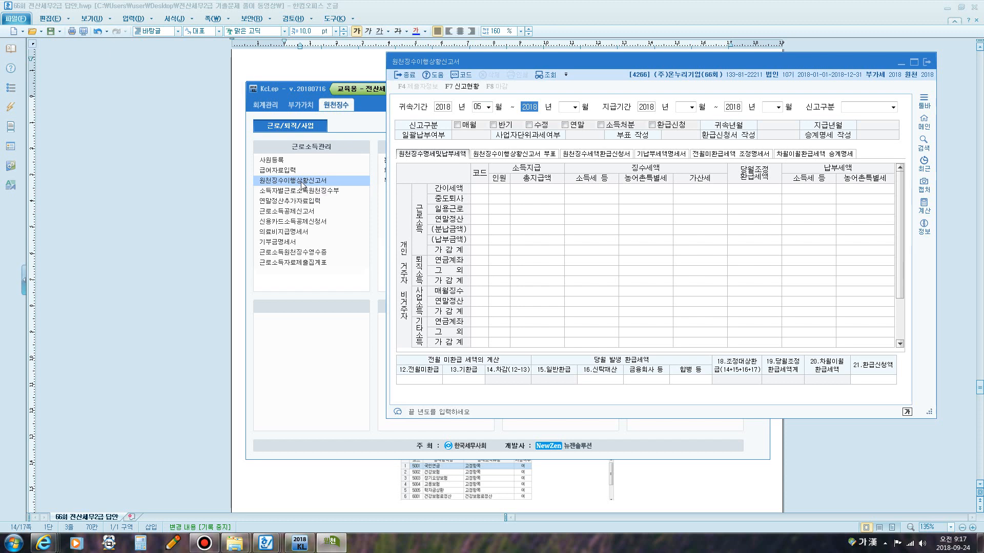
key("Return")
type("05")
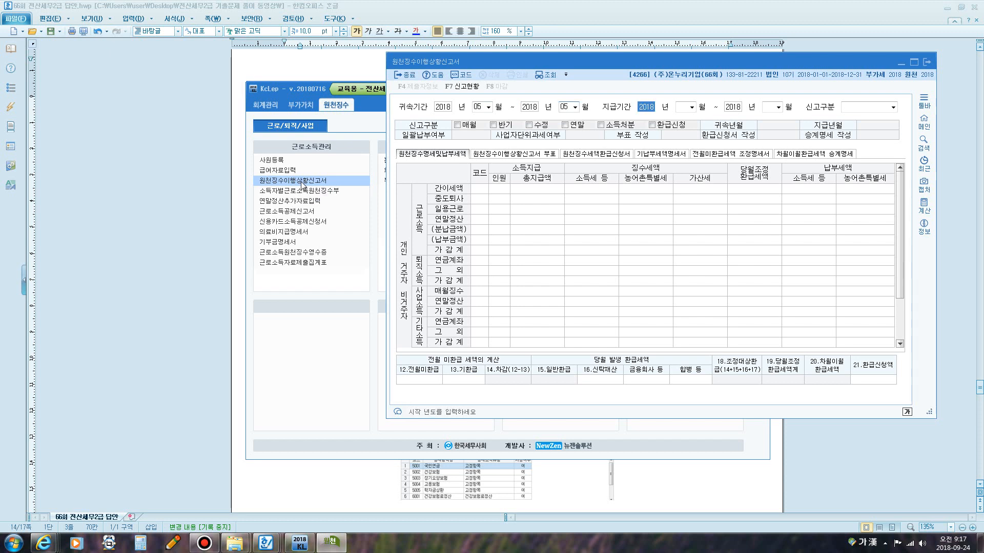
key("Return")
type("05")
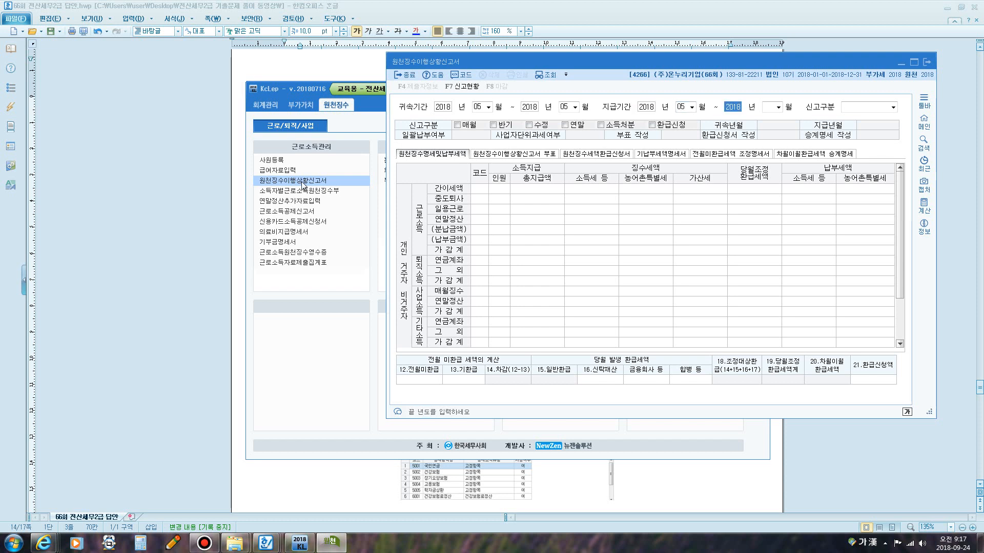
key("Return")
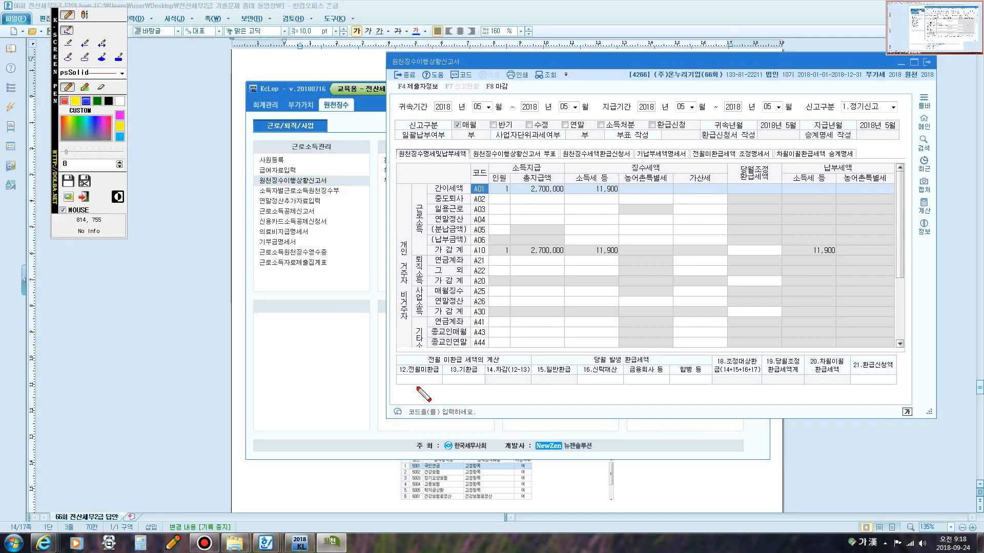
Enter 130,000 as 12.전월미환급 in the withholding report, then close it and save the data.
mouse_move(397, 377)
left_mouse_down()
mouse_move(431, 382)
mouse_move(447, 361)
mouse_move(392, 365)
mouse_move(408, 375)
left_mouse_up()
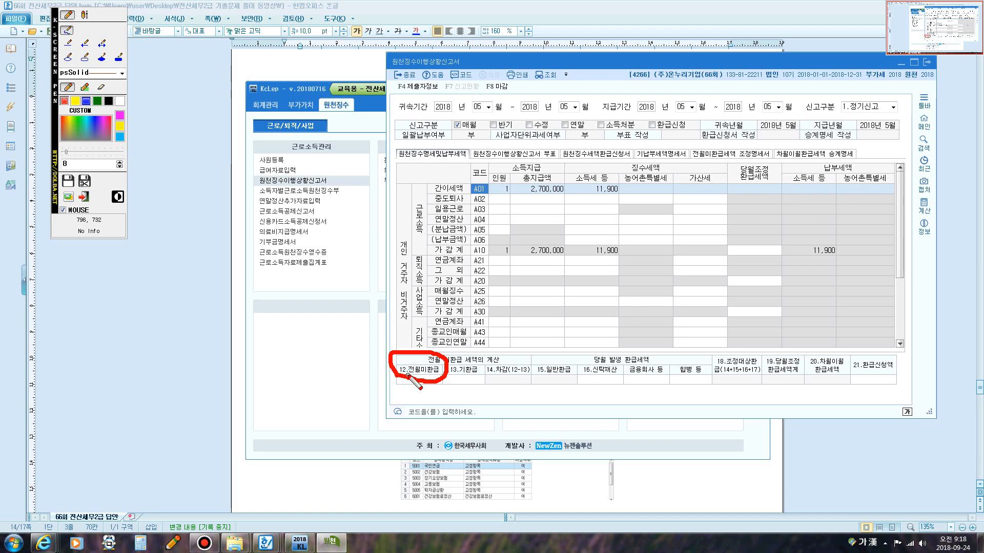
key("Escape")
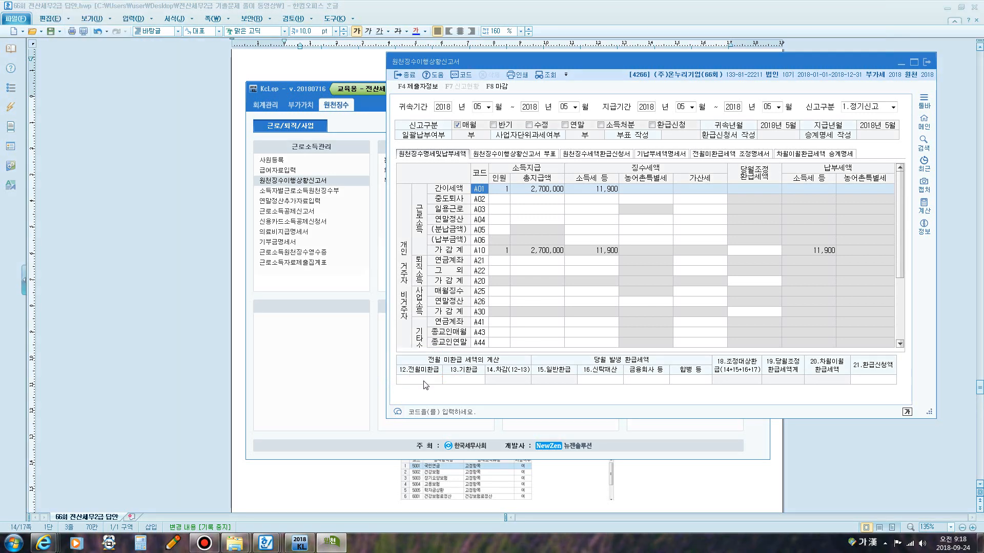
left_click(419, 383)
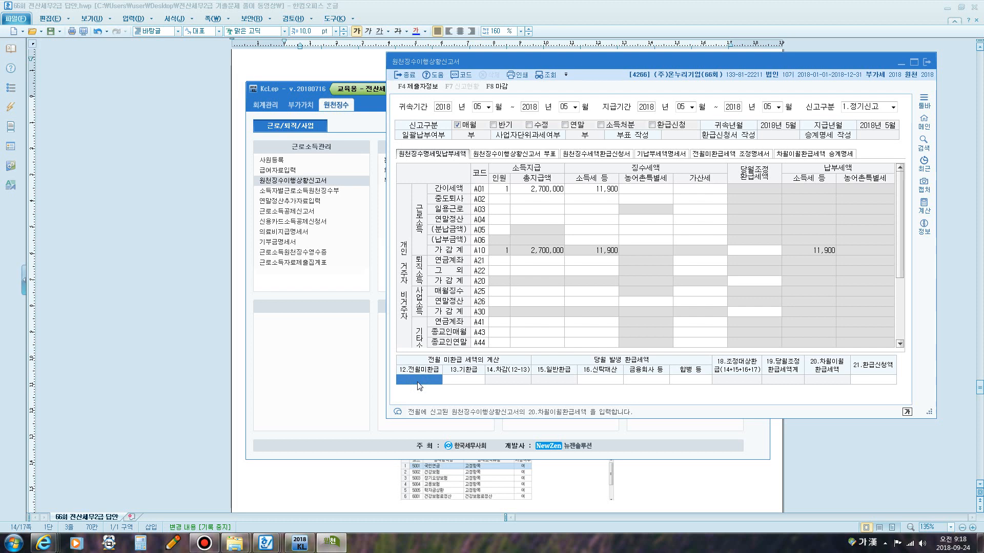
type("1300000")
key("Return")
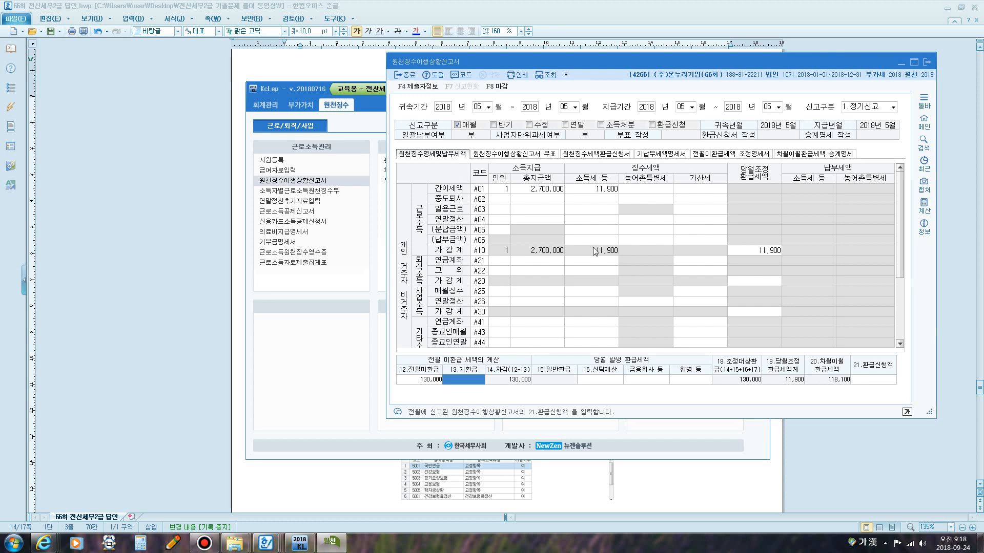
left_click(926, 62)
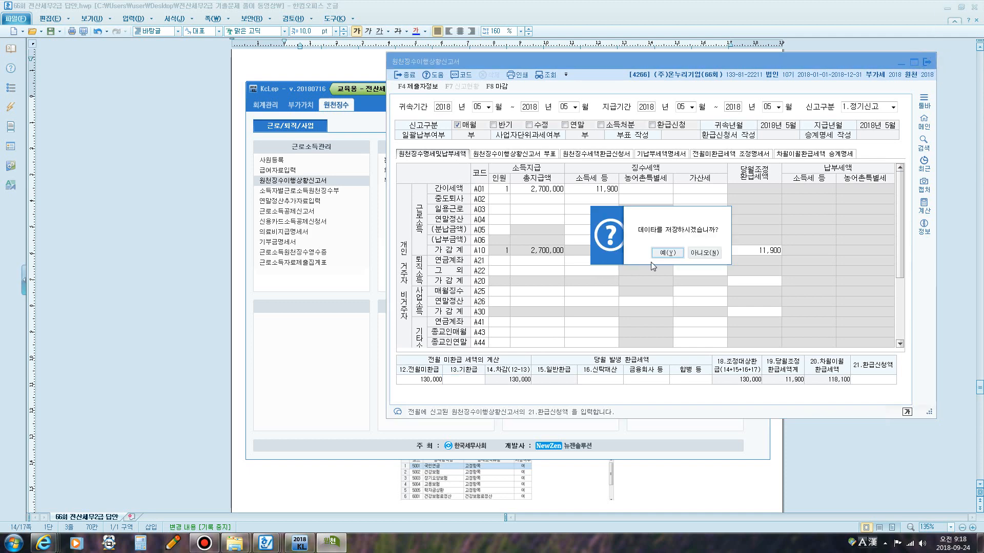
left_click(666, 253)
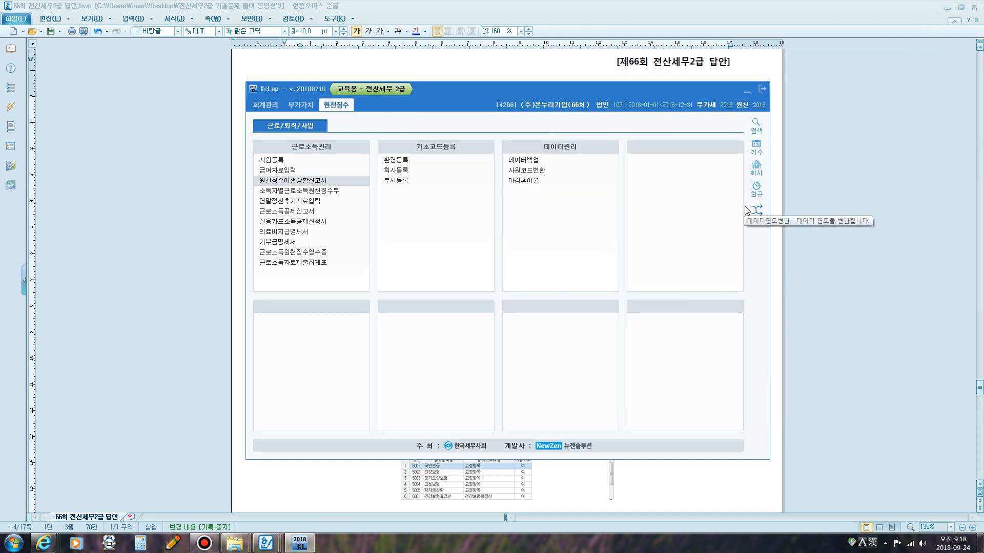
Close KcLep and underline '연말정산추가자료입력 메뉴의 소득명세' and '연말정산입력 탭' in question [2] of the exam sheet.
left_click(747, 91)
scroll(574, 210, "down", 9)
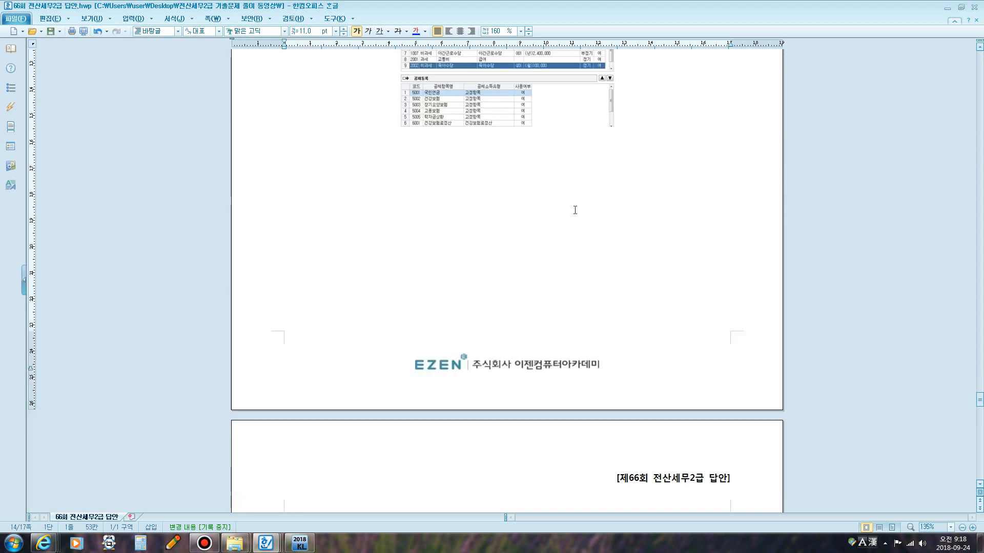
scroll(575, 210, "down", 12)
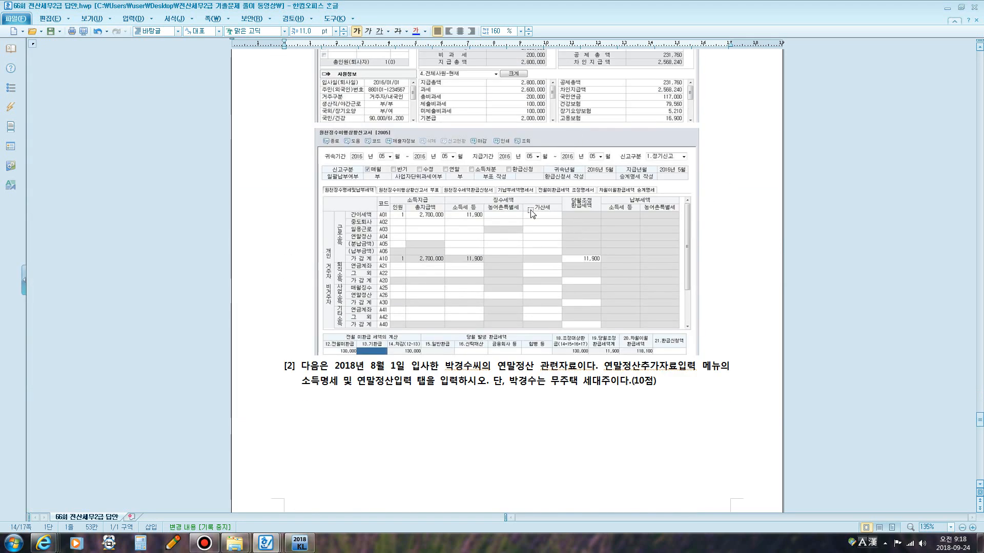
scroll(531, 214, "down", 3)
scroll(609, 291, "down", 2)
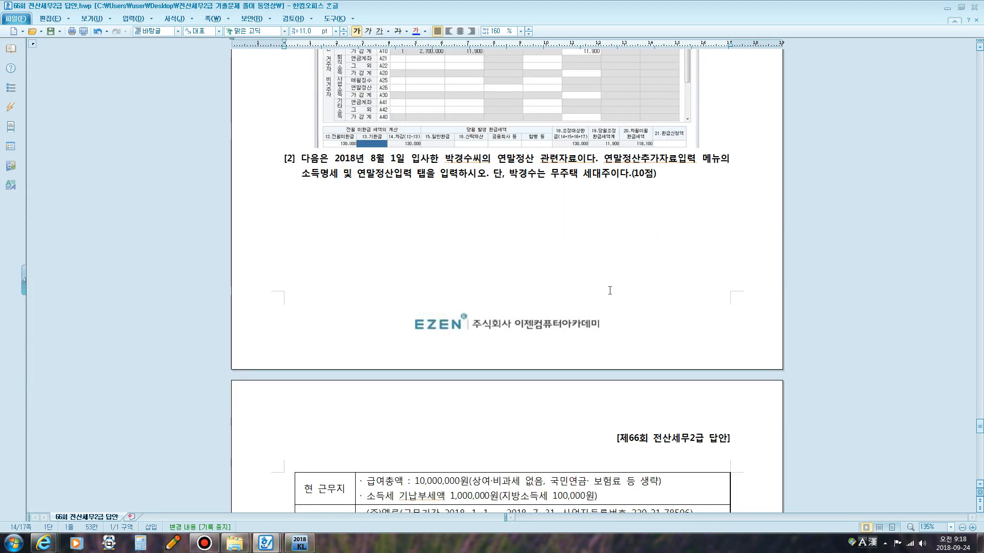
scroll(609, 291, "down", 2)
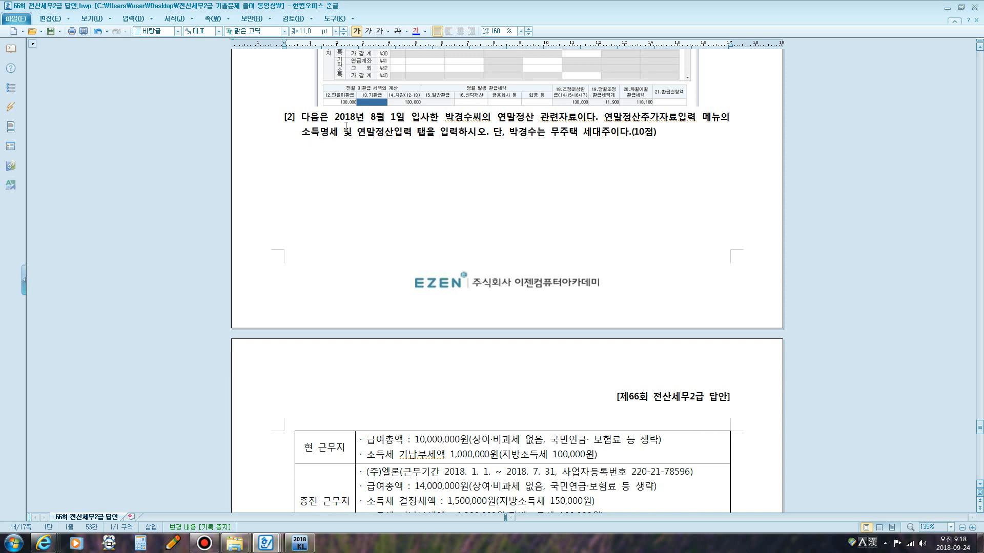
left_click_drag(365, 117, 567, 117)
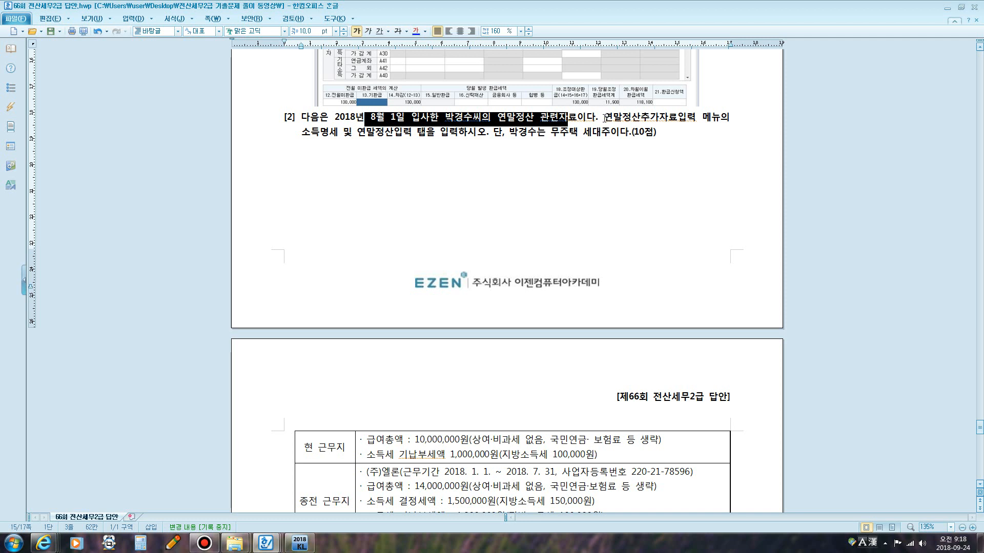
left_click_drag(604, 117, 350, 152)
left_click(689, 227)
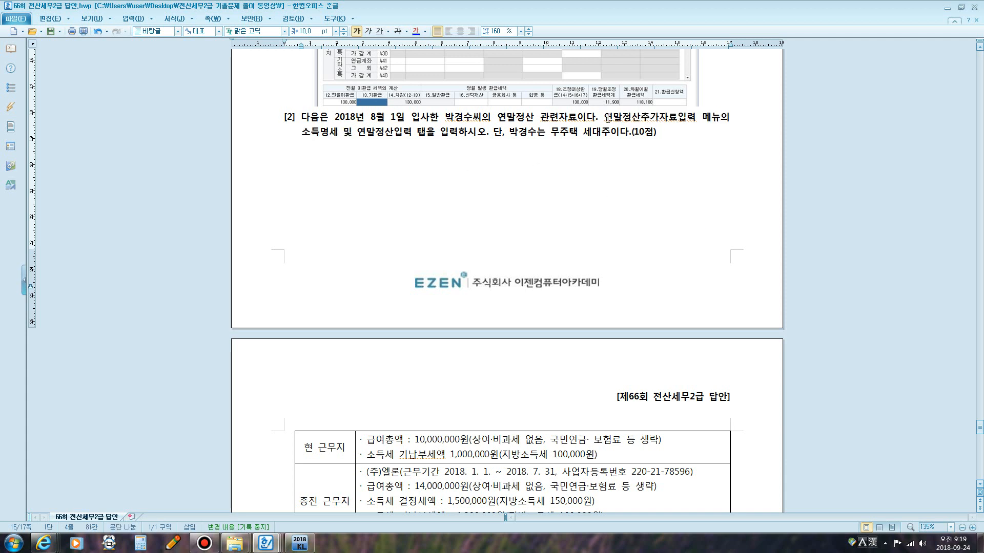
left_click_drag(603, 117, 425, 135)
left_click(380, 32)
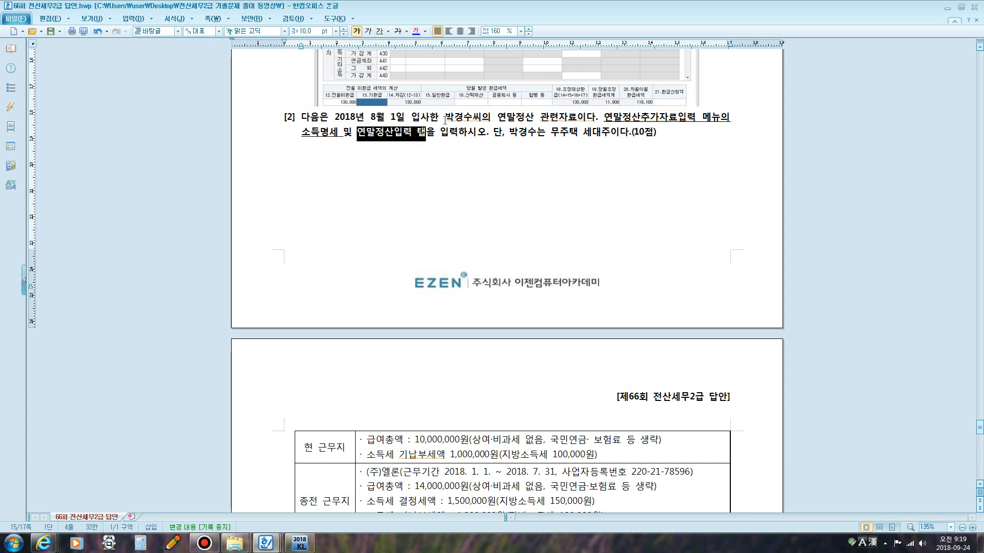
left_click(380, 31)
Underline the phrase stating the employee is a 무주택 세대주 in question [2].
left_click(528, 230)
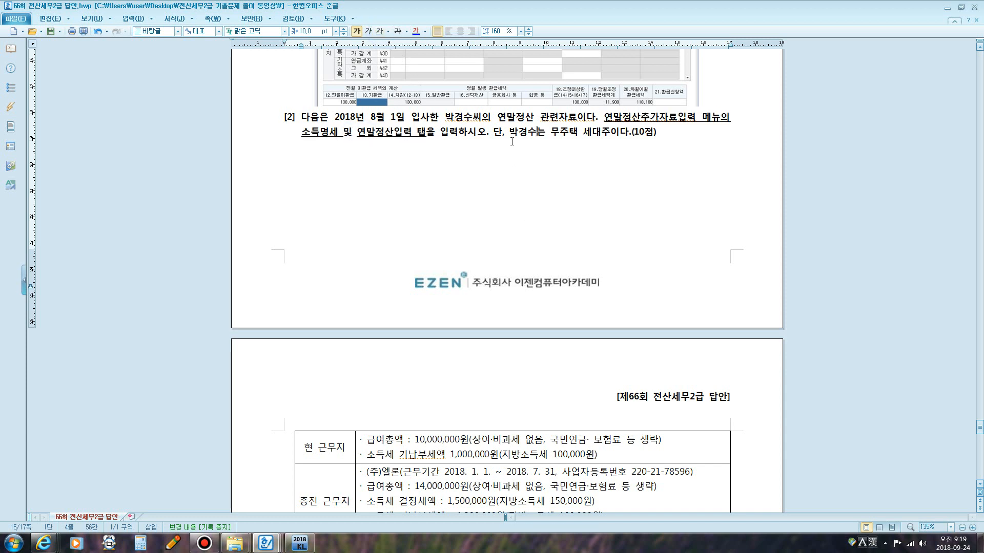
left_click_drag(510, 134, 609, 135)
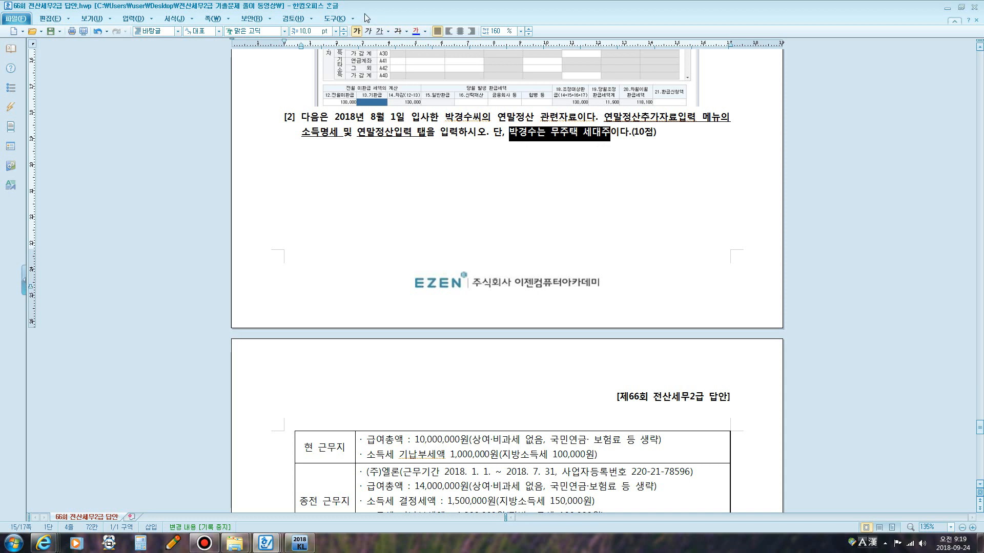
left_click(379, 32)
left_click(546, 187)
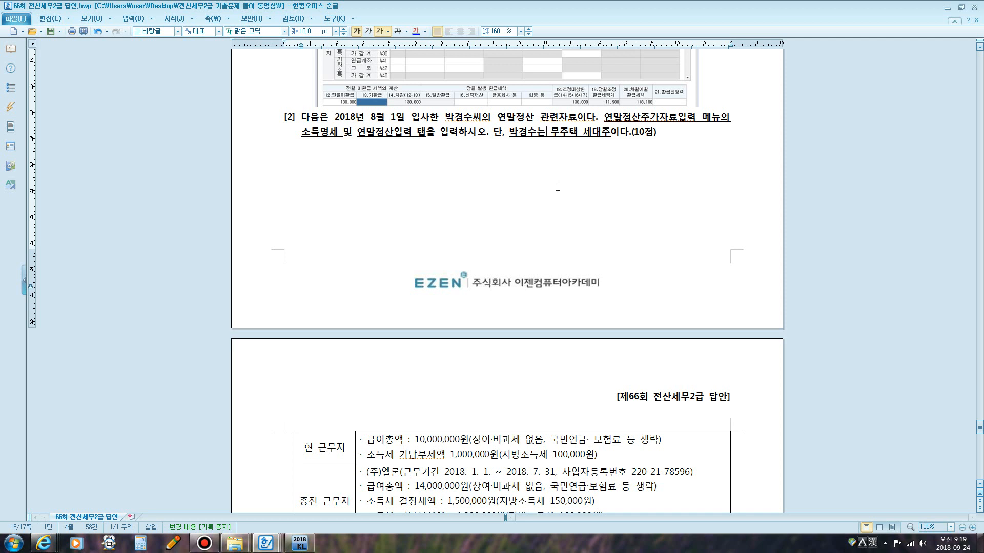
Scroll to the question [2] data table and examine the 종전 근무지 details.
scroll(557, 187, "down", 6)
left_click_drag(403, 153, 436, 161)
key("F12")
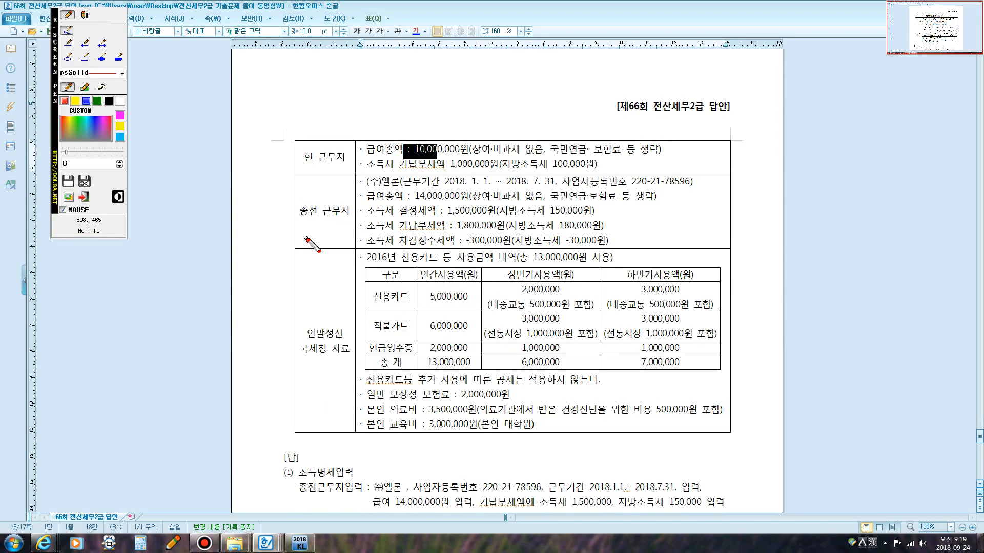
mouse_move(296, 228)
left_mouse_down()
mouse_move(296, 197)
mouse_move(343, 195)
mouse_move(354, 223)
mouse_move(330, 237)
mouse_move(296, 231)
left_mouse_up()
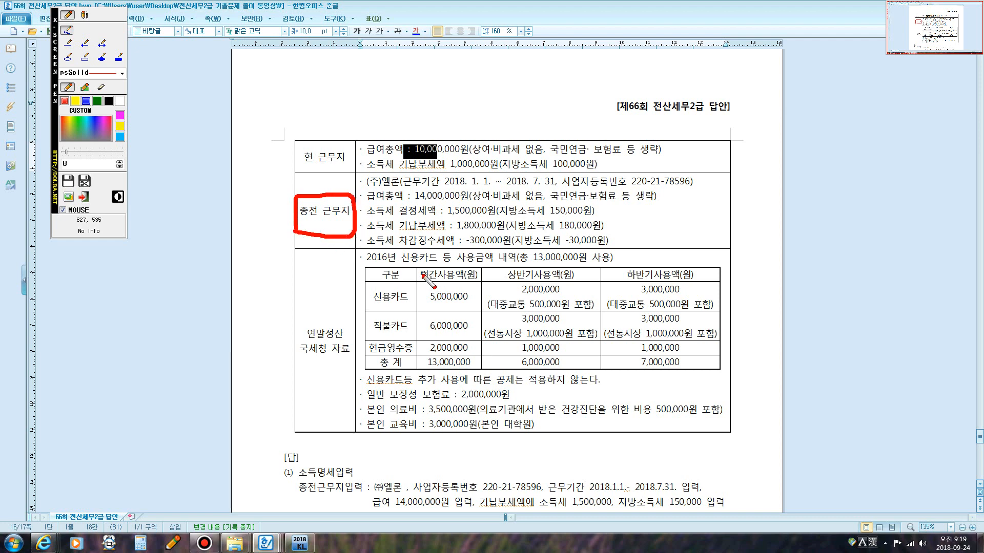
key("F12")
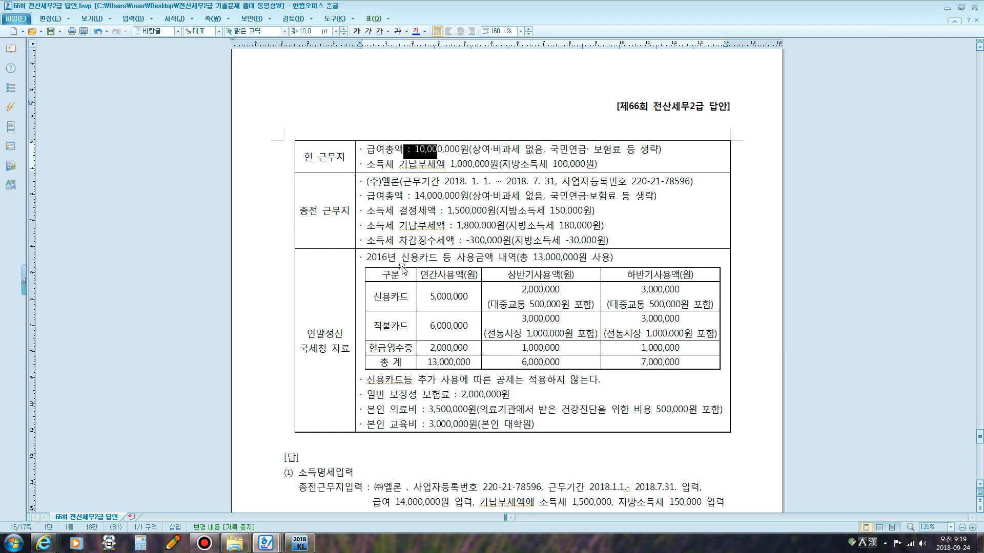
Change the credit card usage year in the data table to 2018 and save the document.
left_click(386, 258)
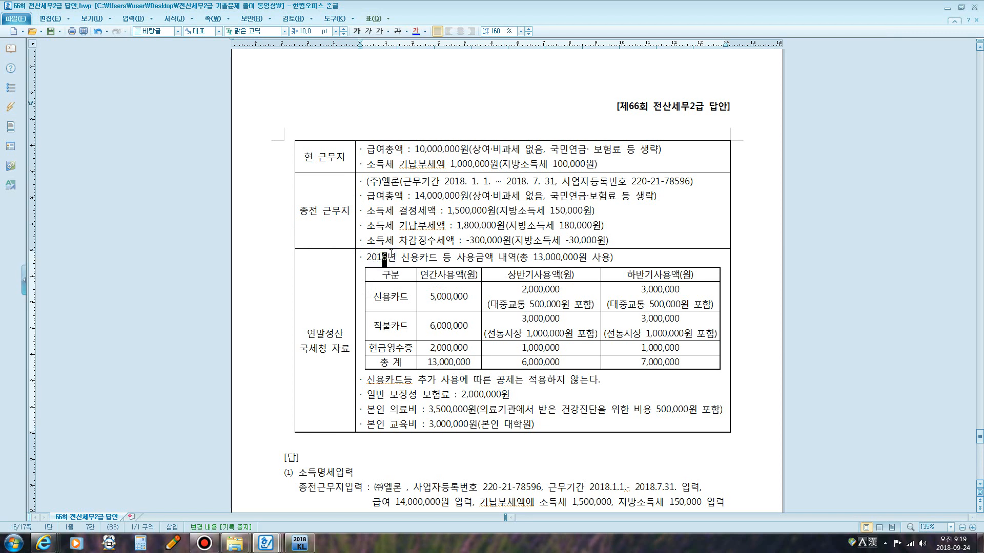
type("8")
left_click(622, 226)
left_click(50, 31)
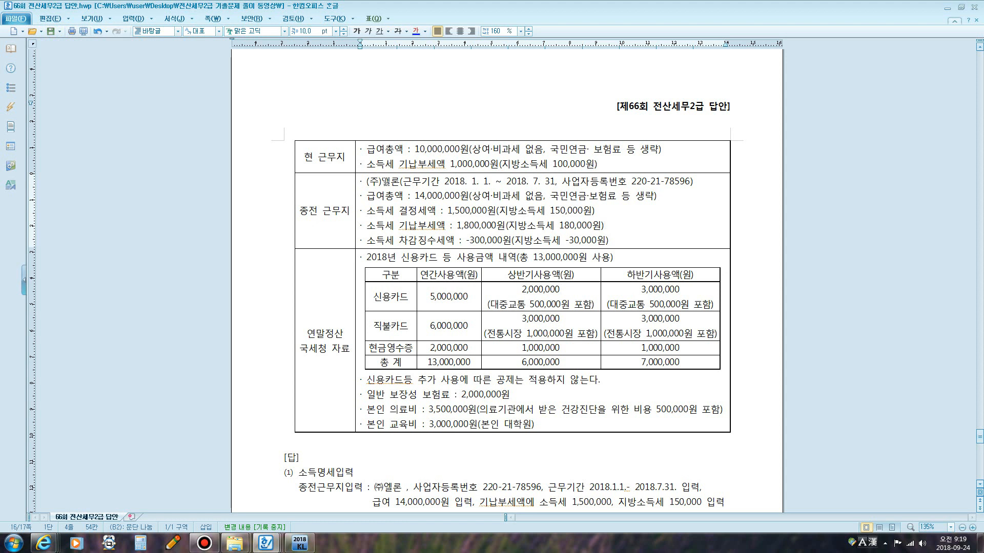
Review the 종전 근무지 work period, total pay and tax amounts in the exam data.
left_click_drag(529, 182, 557, 182)
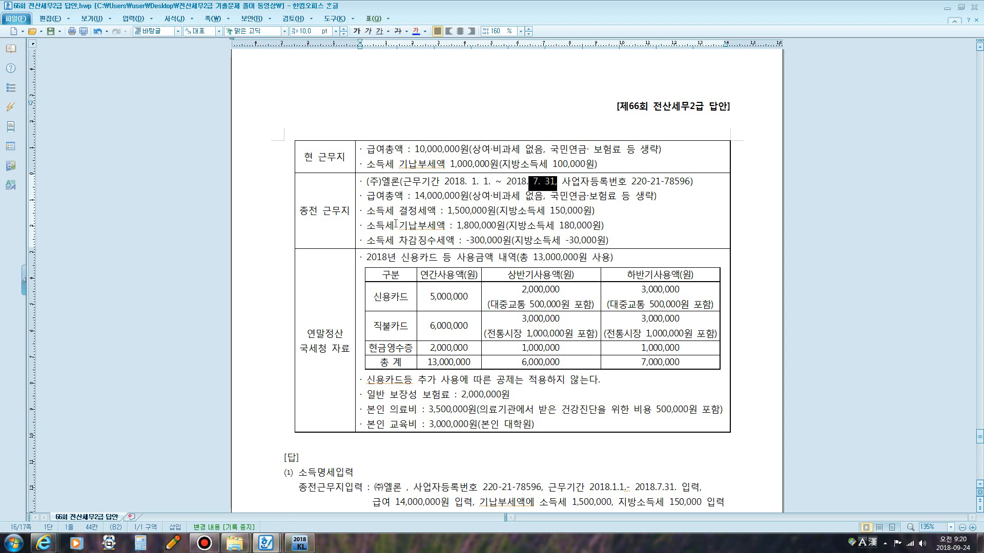
left_click_drag(415, 195, 458, 198)
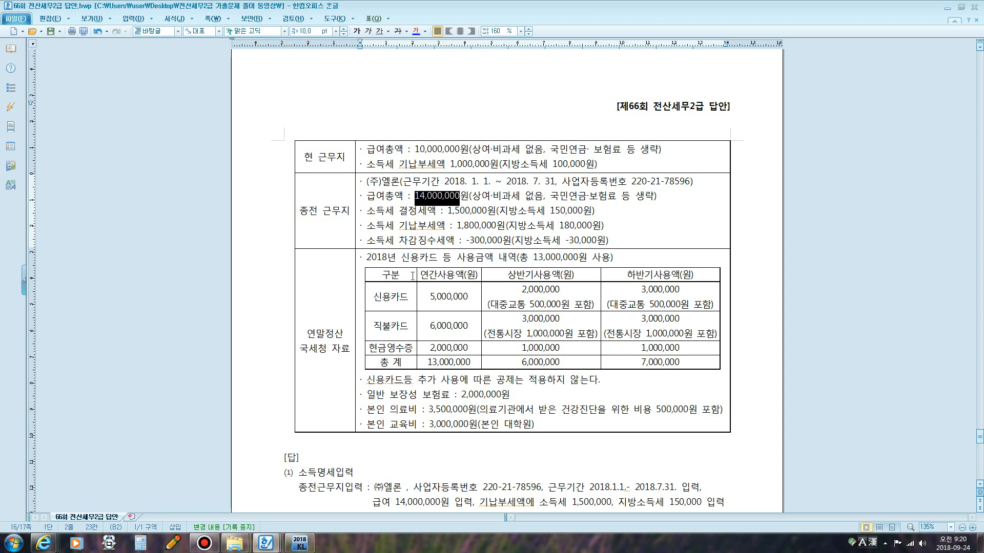
left_click(205, 543)
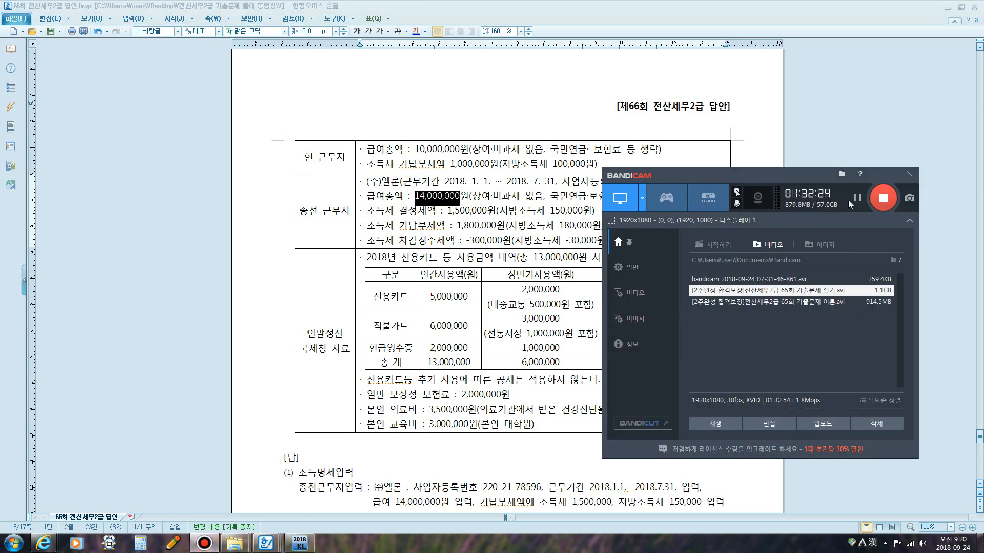
left_click(544, 210)
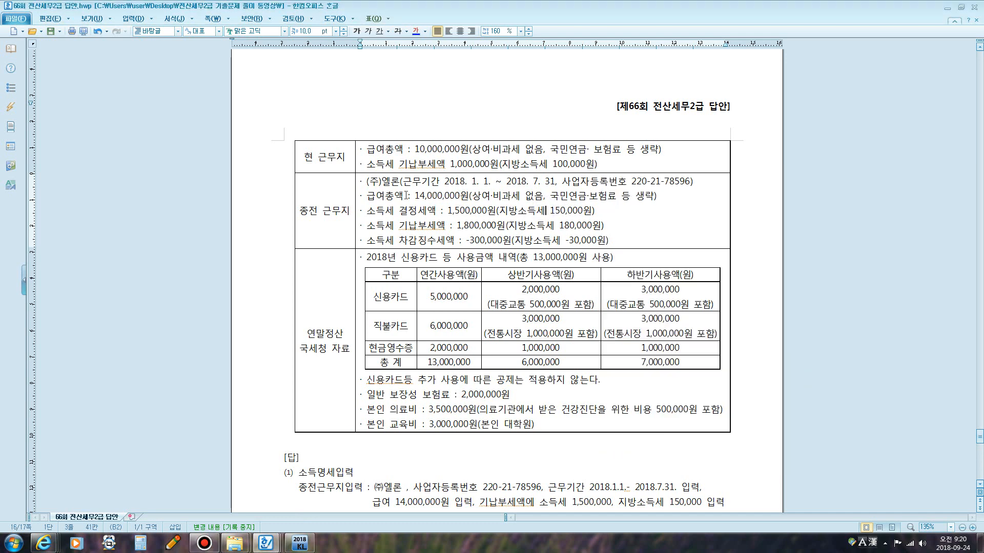
left_click_drag(406, 196, 466, 201)
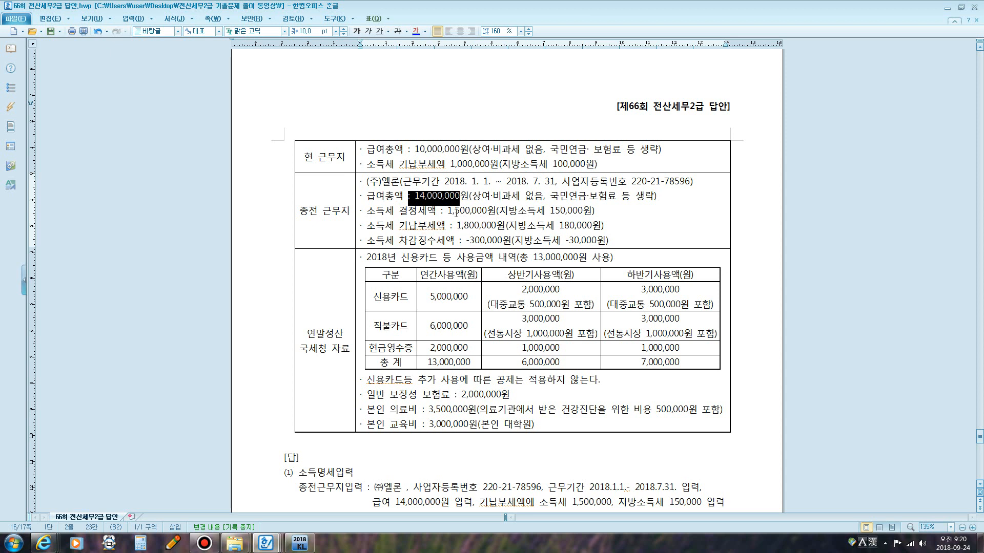
key("F12")
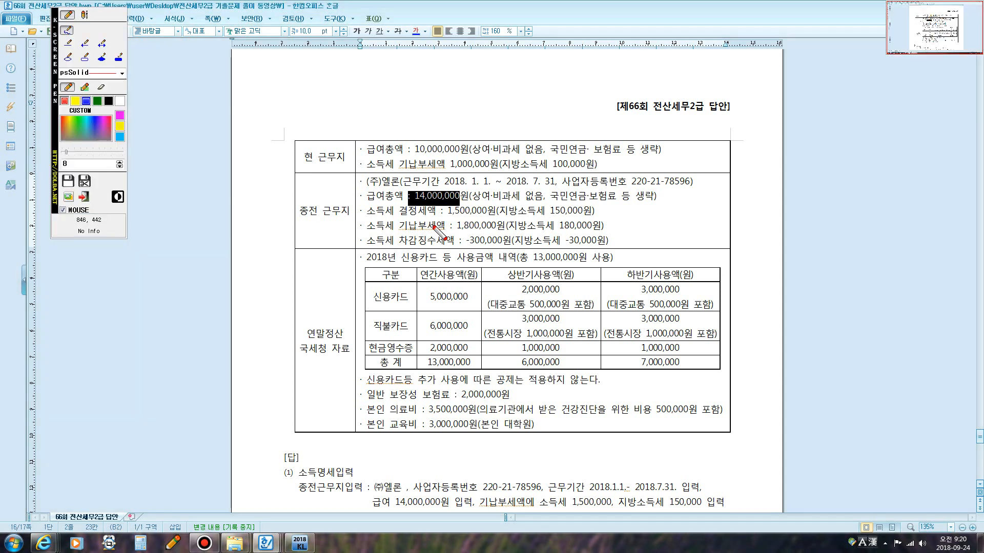
mouse_move(445, 217)
left_mouse_down()
mouse_move(589, 217)
mouse_move(538, 197)
mouse_move(451, 201)
mouse_move(444, 213)
mouse_move(546, 245)
mouse_move(602, 228)
mouse_move(476, 218)
mouse_move(456, 234)
mouse_move(598, 255)
mouse_move(620, 249)
mouse_move(573, 230)
mouse_move(498, 227)
mouse_move(471, 251)
left_mouse_up()
key("Escape")
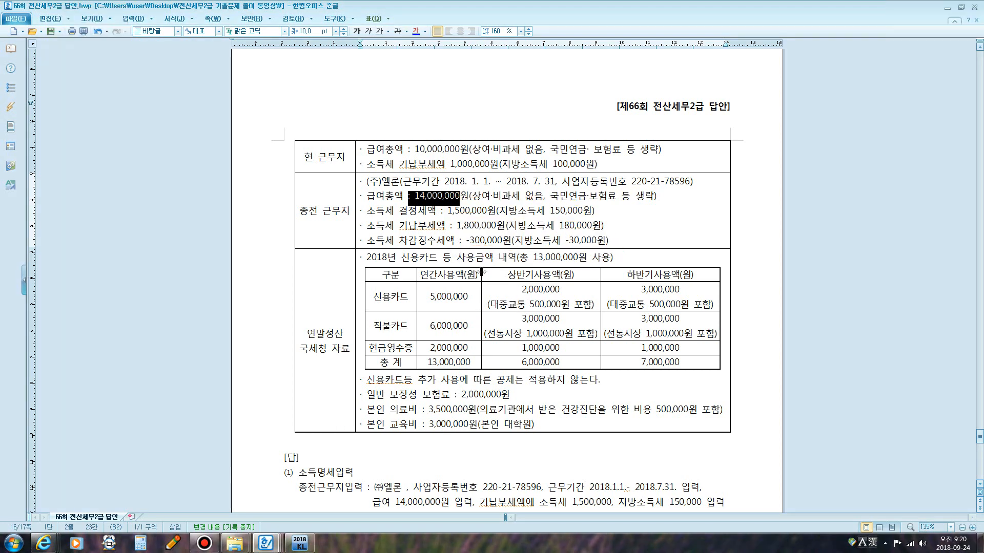
key("F12")
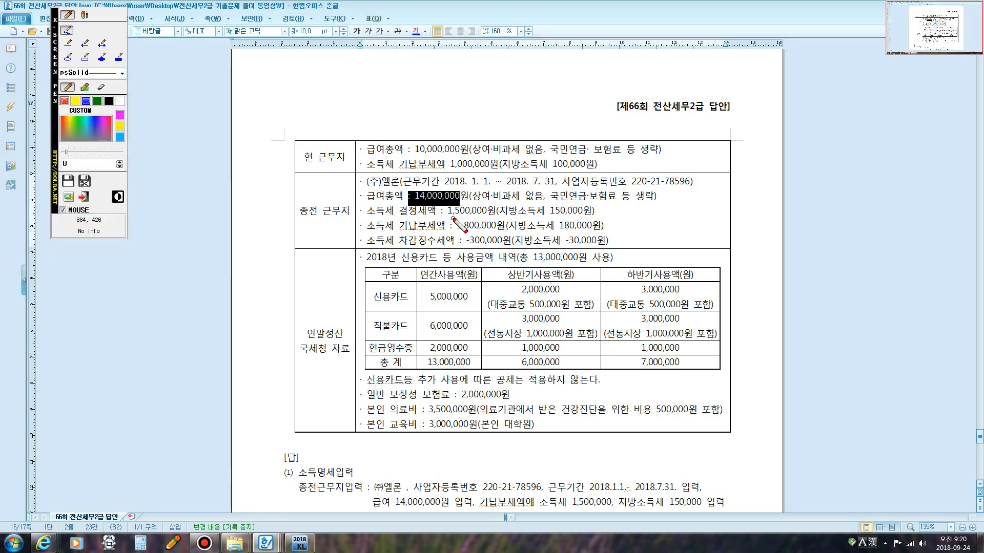
mouse_move(448, 213)
left_mouse_down()
mouse_move(597, 211)
mouse_move(498, 195)
mouse_move(456, 197)
mouse_move(444, 214)
left_mouse_up()
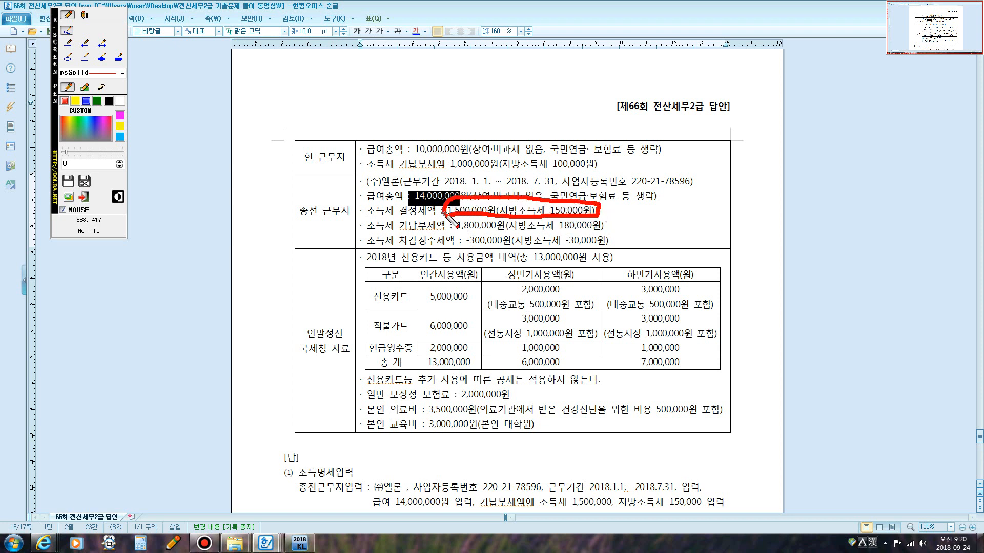
mouse_move(370, 199)
left_mouse_down()
mouse_move(353, 212)
mouse_move(370, 201)
left_mouse_up()
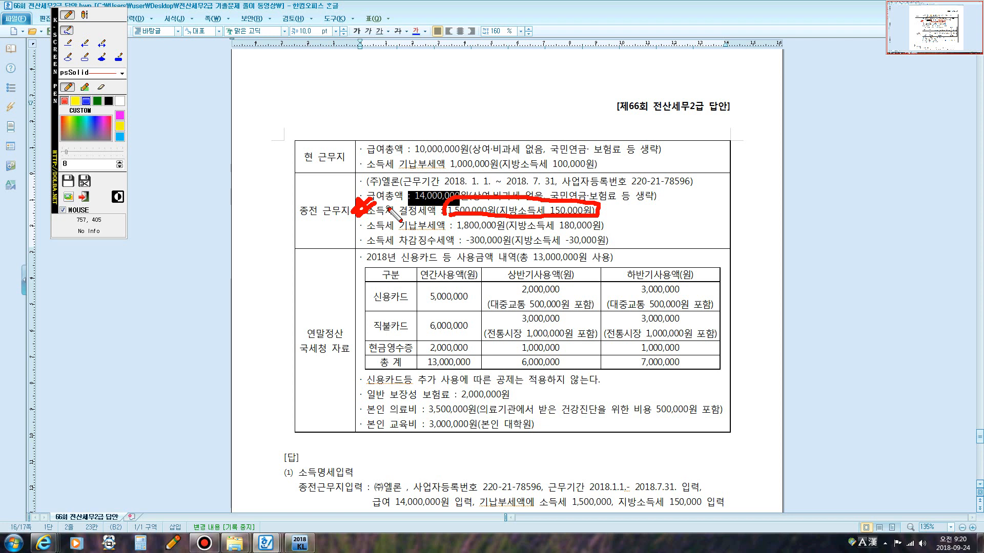
key("Escape")
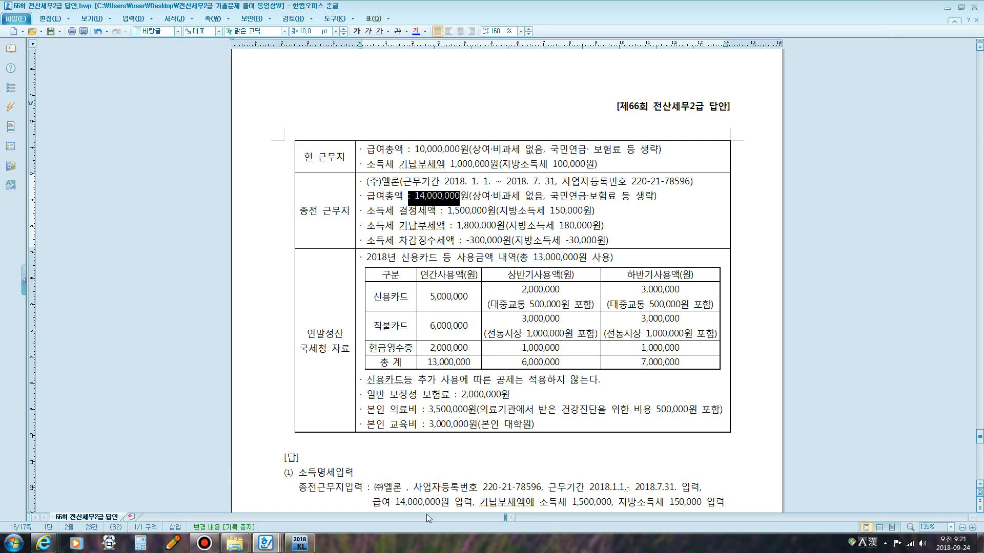
Open 연말정산추가자료입력 in KcLep, load all employees, and open employee 102's 소득명세 tab.
left_click(304, 547)
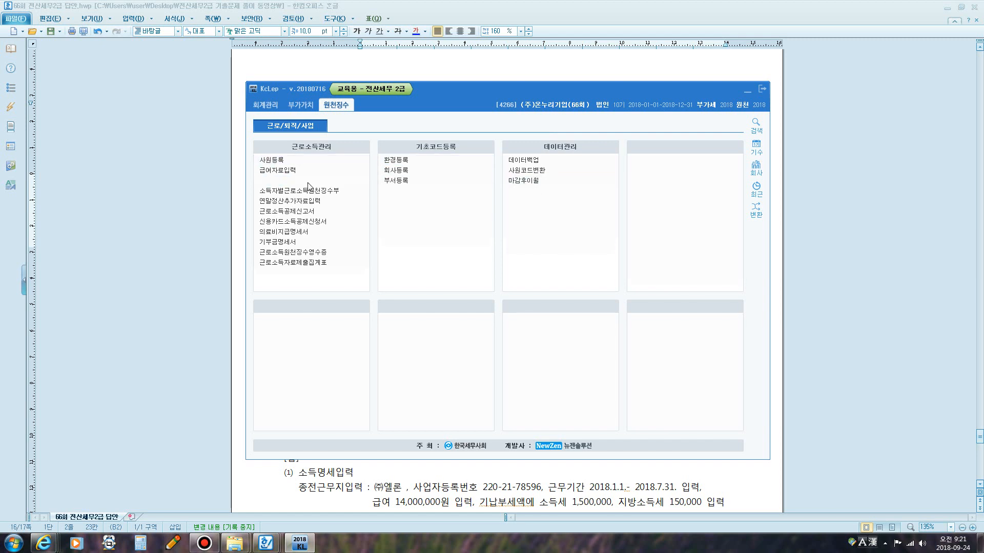
left_click(303, 207)
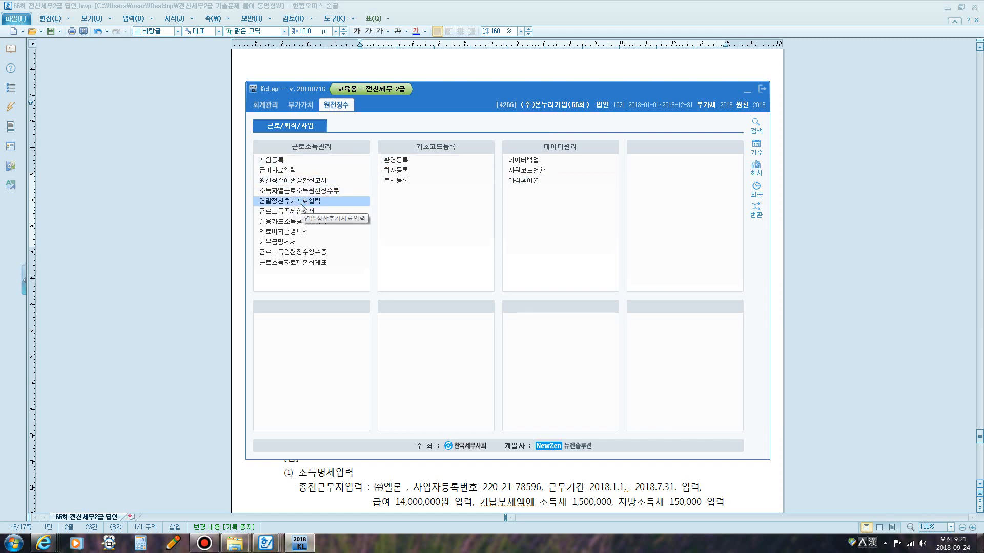
left_click(154, 95)
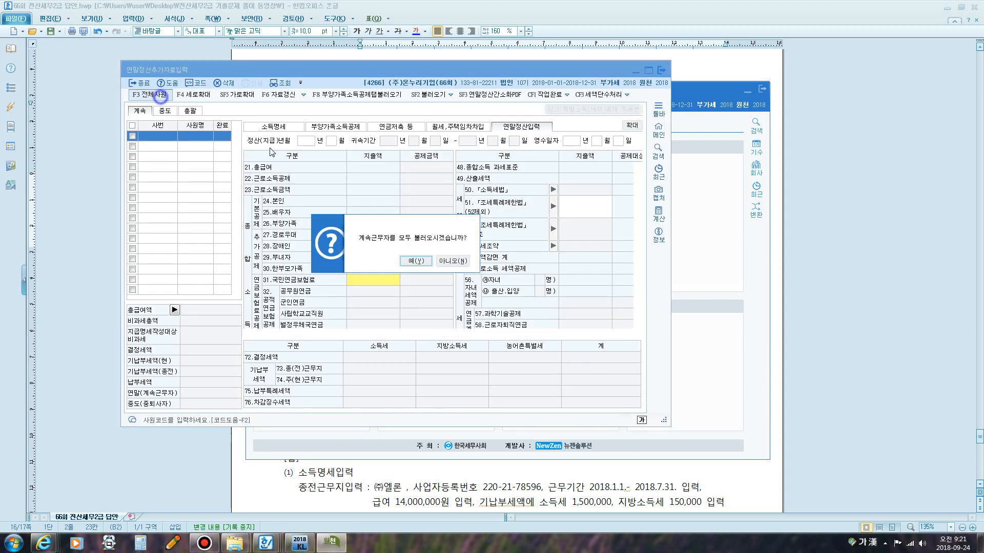
left_click(415, 262)
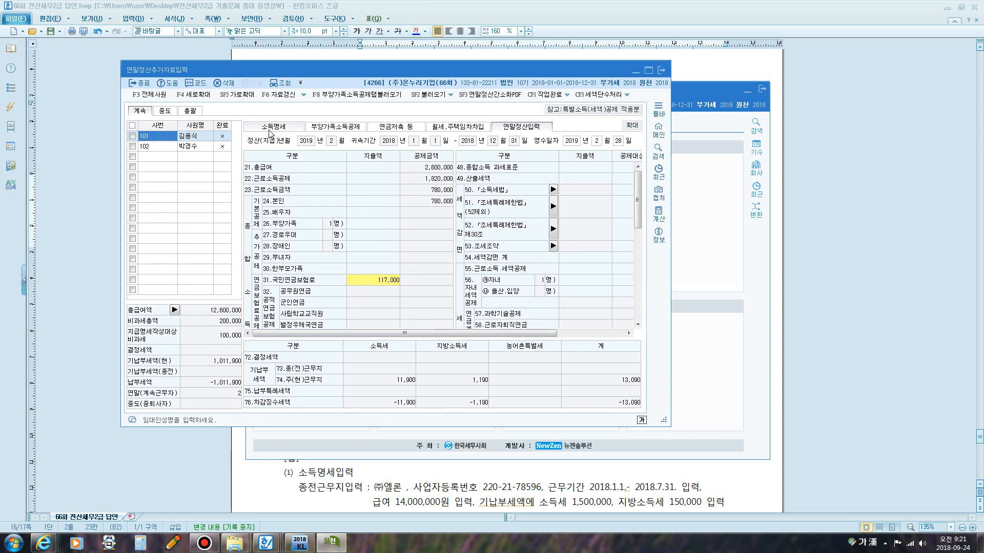
left_click(190, 146)
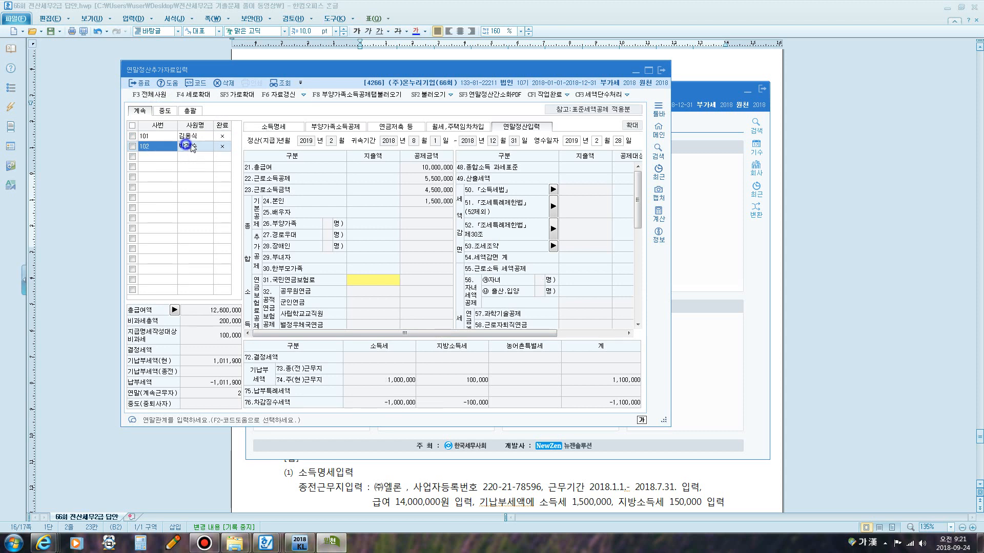
left_click(258, 128)
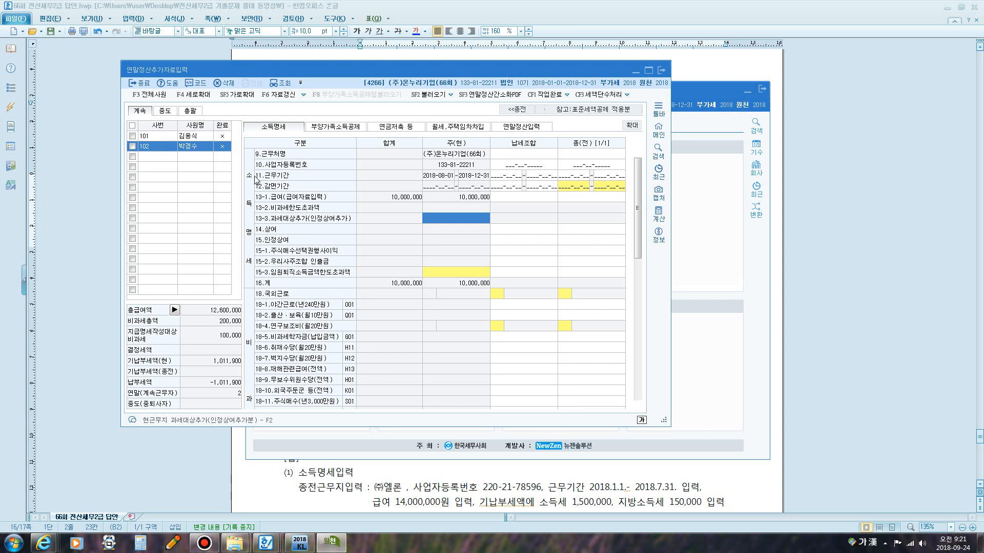
left_click(580, 155)
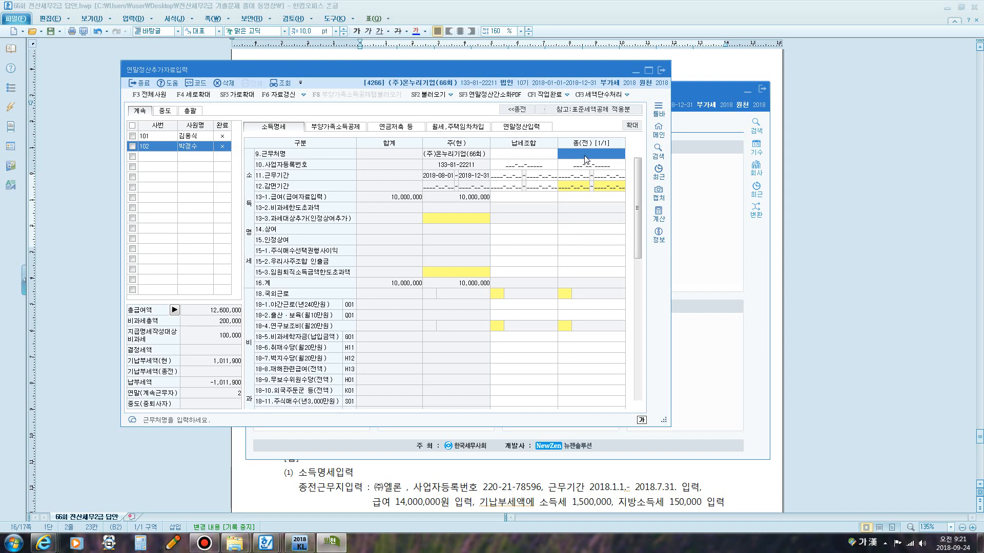
type("(주)")
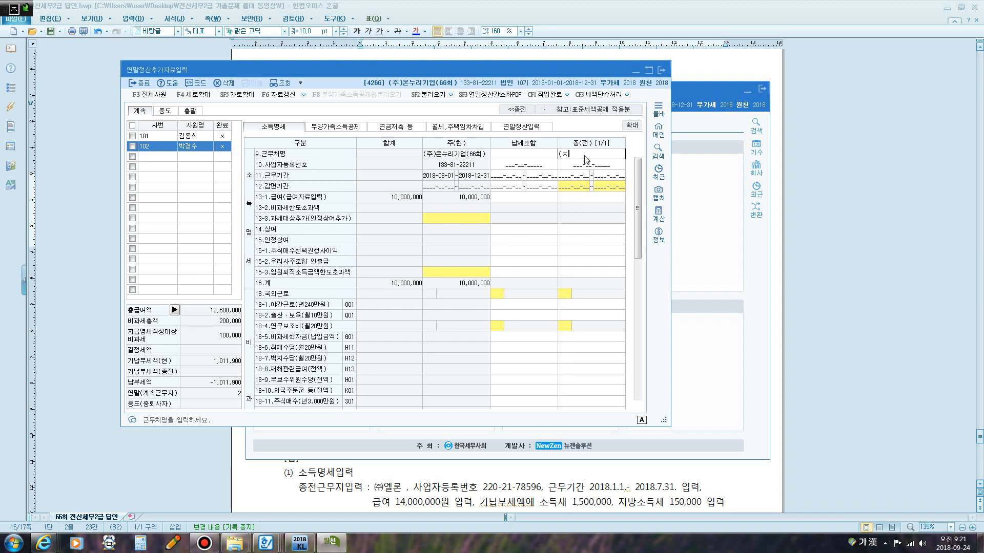
type("엘론")
key("Return")
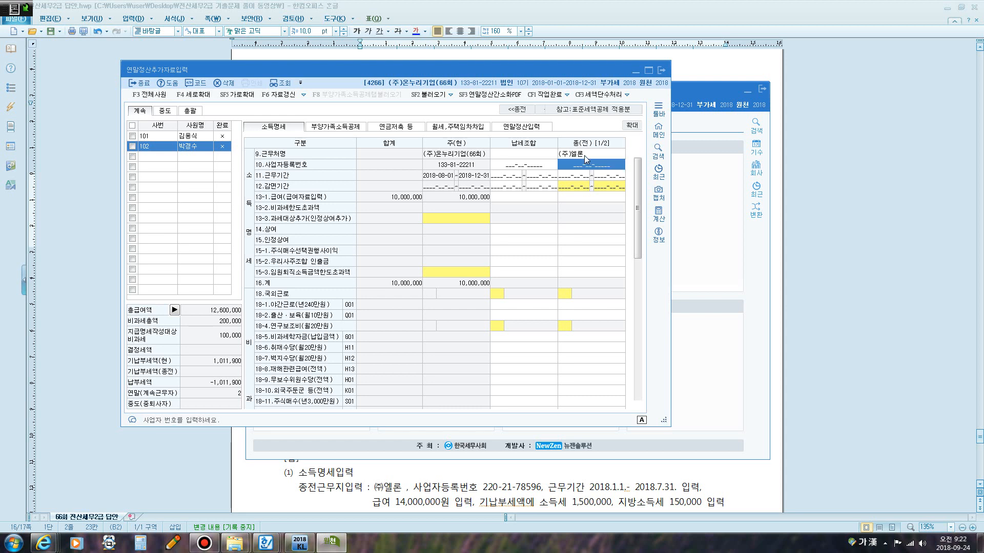
key("Return")
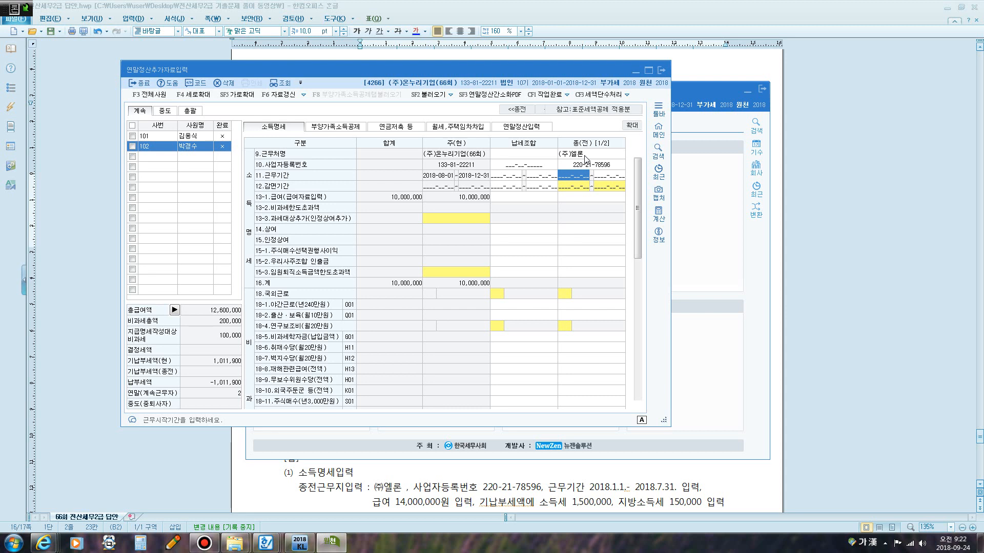
Enter the previous work period 2018-01-01 to 2018-07-31 and the 급여 of 14,000,000 for the previous workplace.
type("2018-01-01~2")
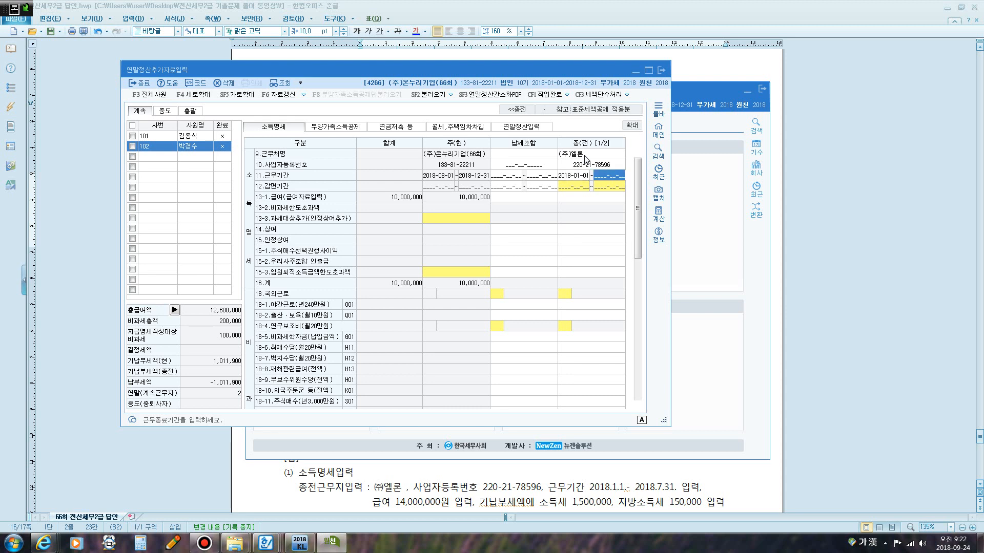
type("018-07-31")
key("Return")
key("Return")
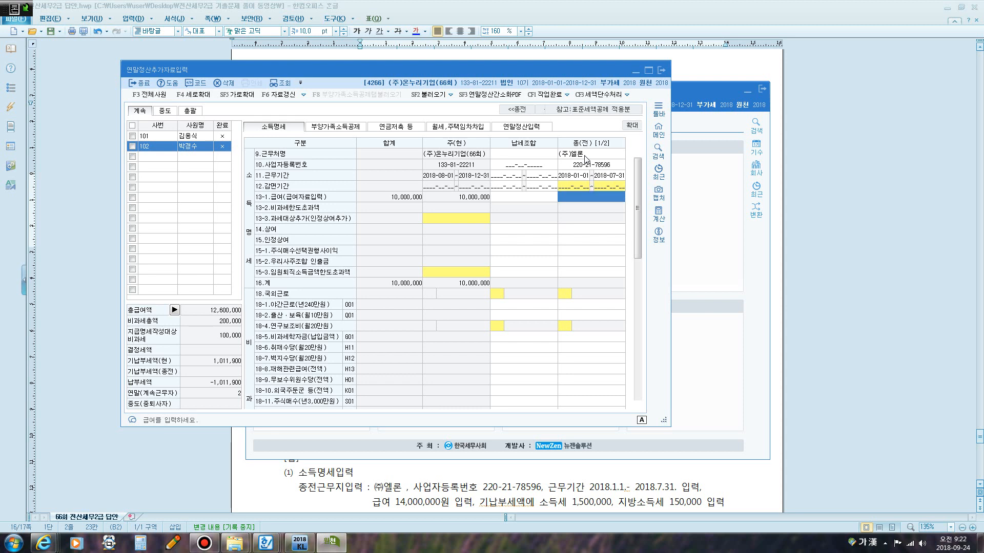
type("1")
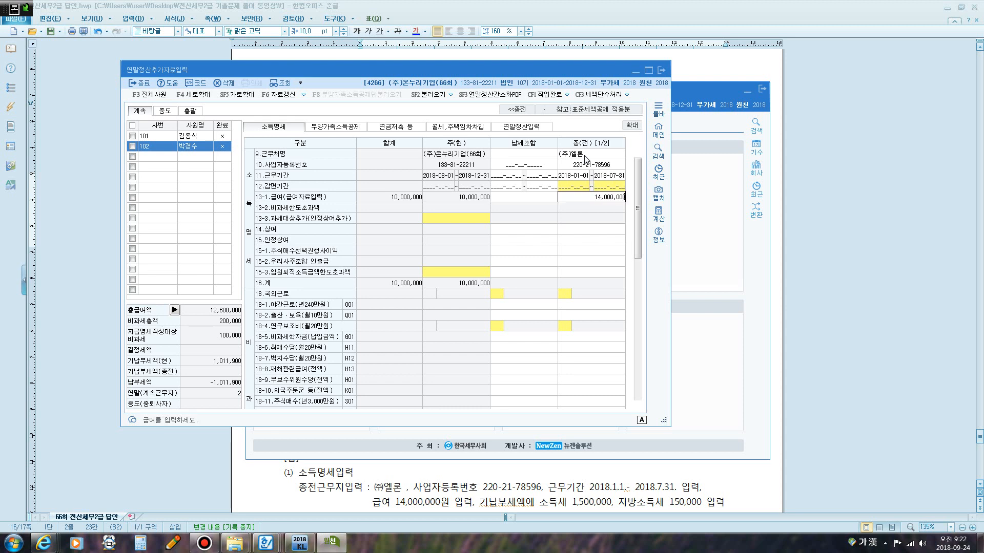
type("4,000,000")
key("Return")
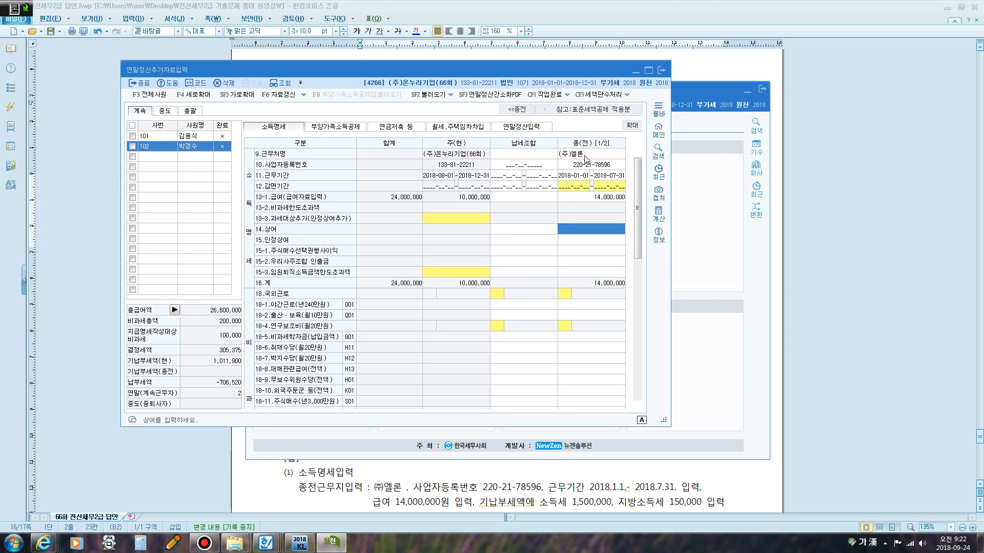
Move down the 종전 column to the 기납부세액 rows, then switch back to the exam answer sheet.
key("Return")
key("Return")
key("Return")
key("Return")
key("Return")
key("Return")
key("Return")
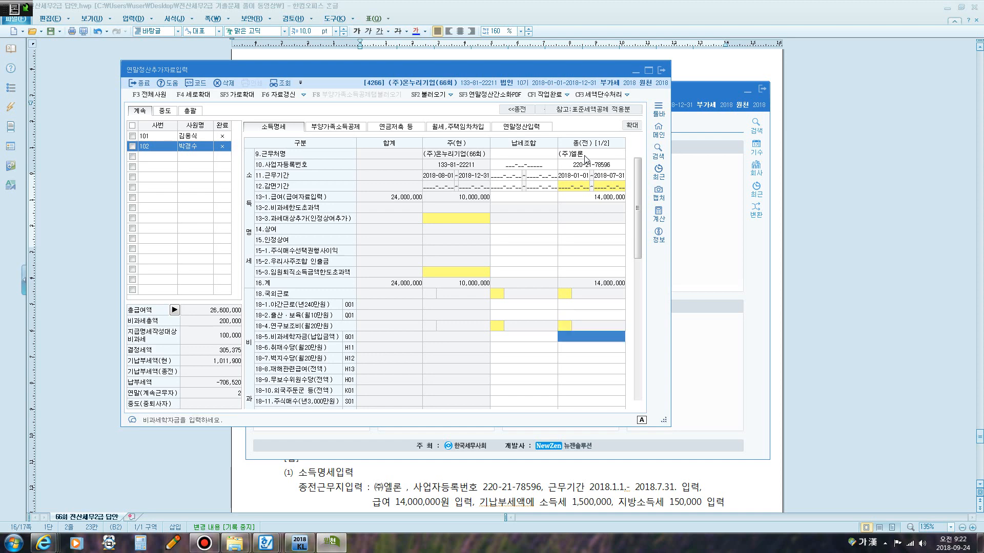
key("Return")
key("Return")
key("Return")
key("Return")
key("Return")
key("Return")
key("Return")
key("Return")
key("Return")
key("Return")
key("Return")
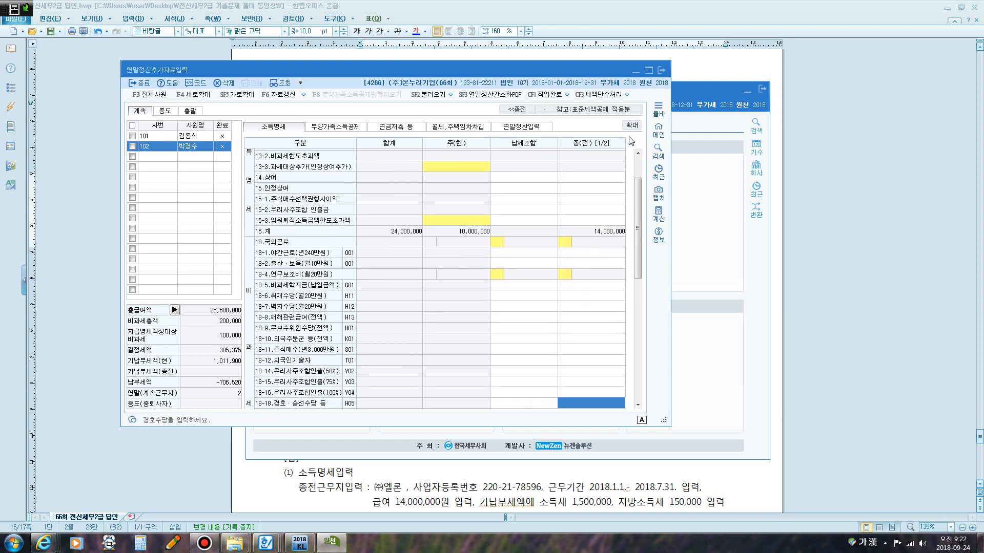
left_click_drag(636, 226, 627, 380)
key("super+5")
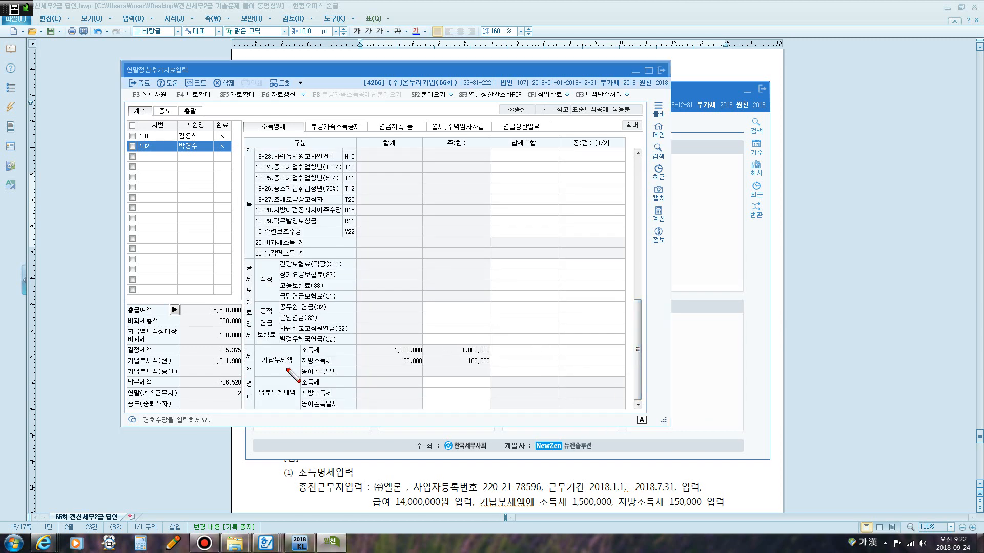
mouse_move(260, 370)
left_mouse_down()
mouse_move(271, 341)
mouse_move(299, 370)
mouse_move(260, 371)
left_mouse_up()
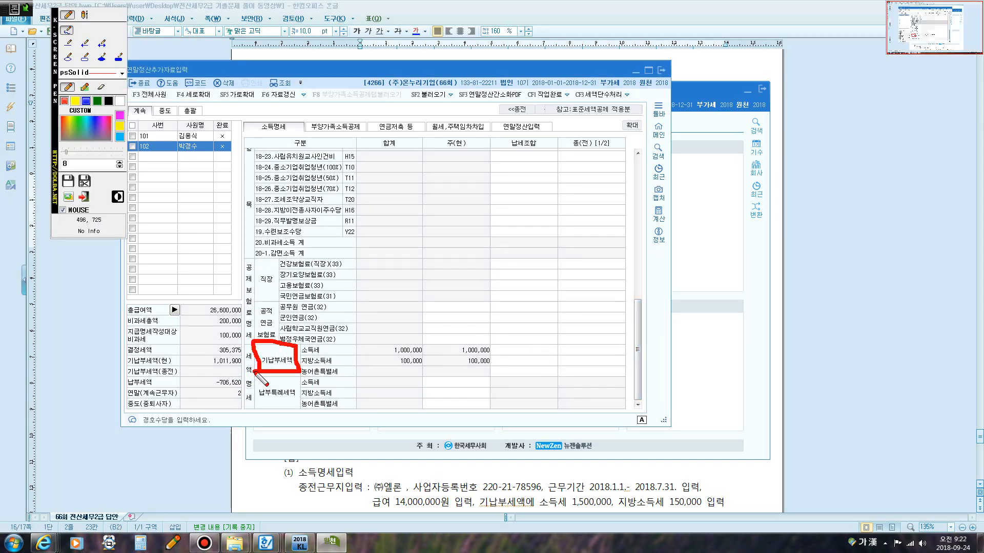
left_click(588, 365)
key("Escape")
left_click(472, 471)
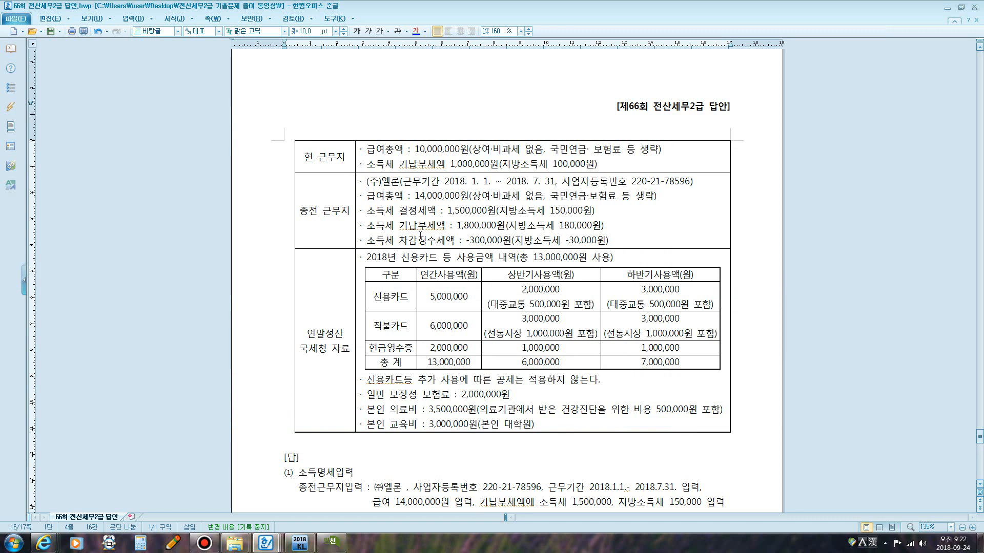
Bold the words 기납부세액 on the exam sheet while reviewing the previous workplace's tax amounts.
left_click_drag(399, 228, 441, 228)
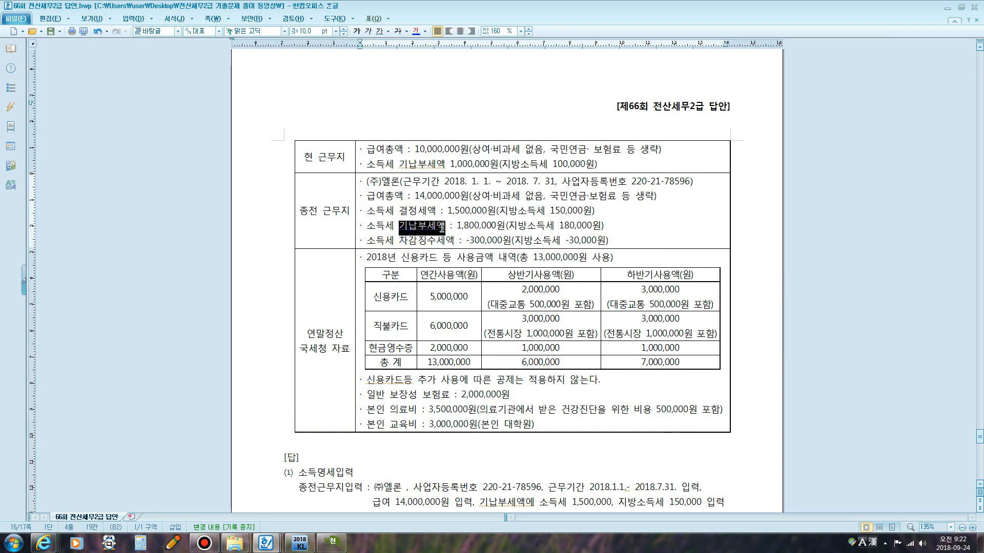
left_click(355, 31)
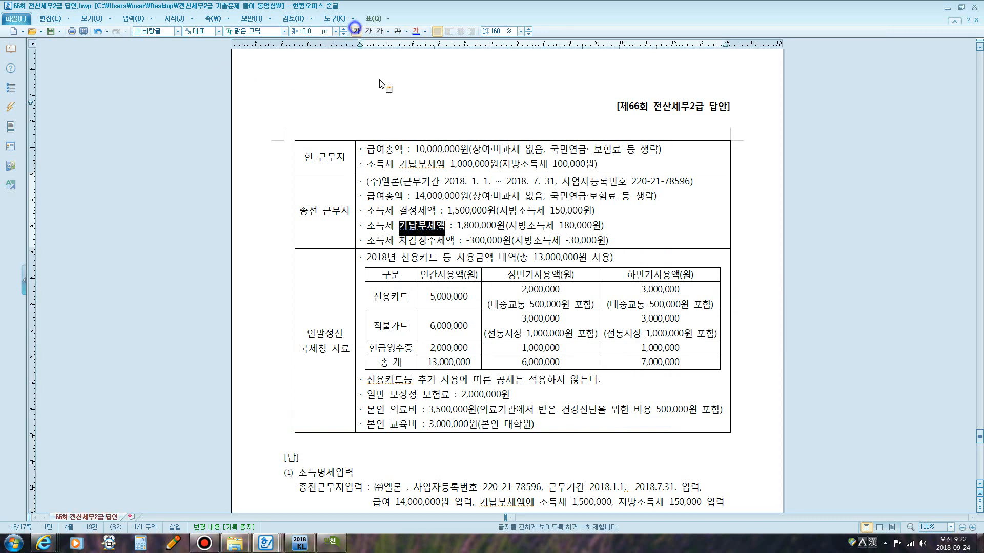
left_click_drag(449, 228, 608, 234)
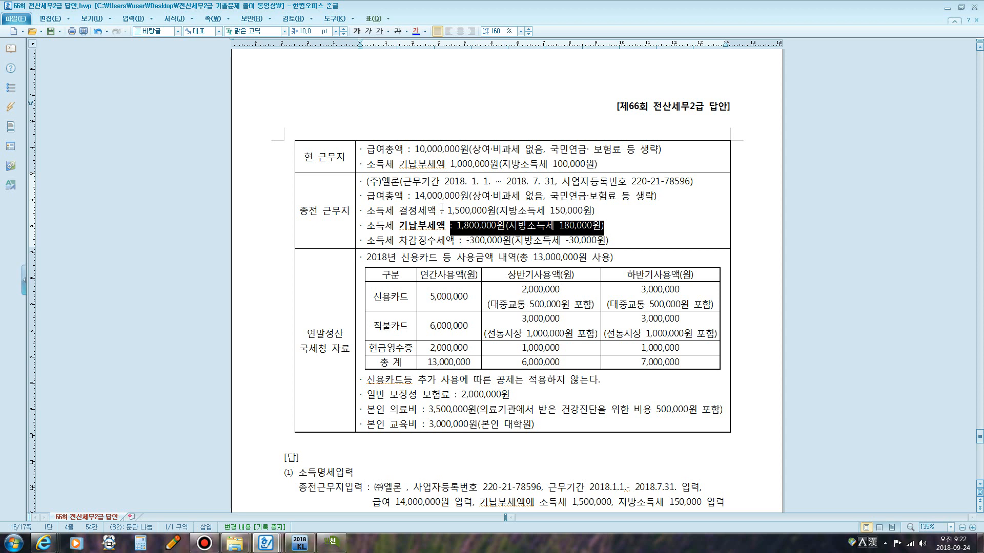
left_click_drag(443, 210, 594, 211)
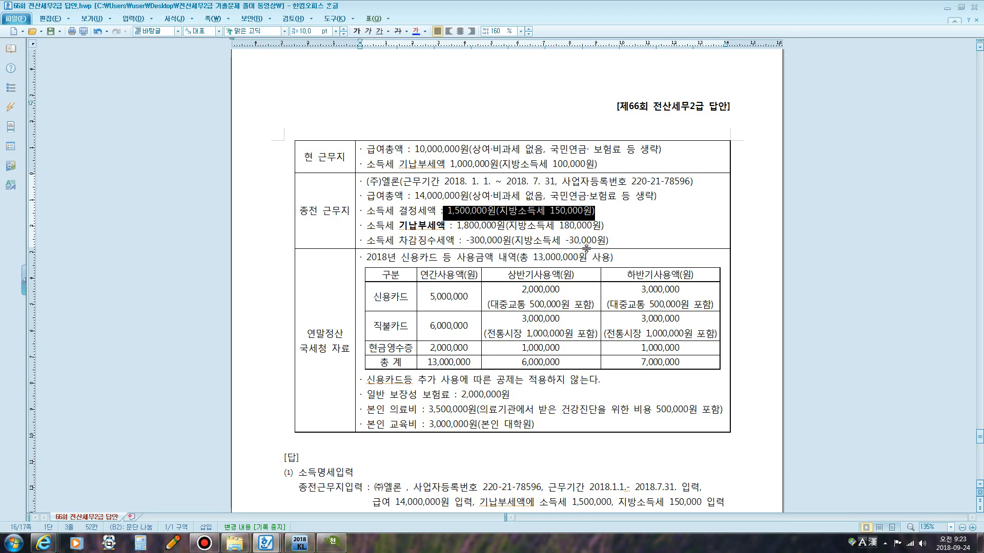
left_click(519, 354)
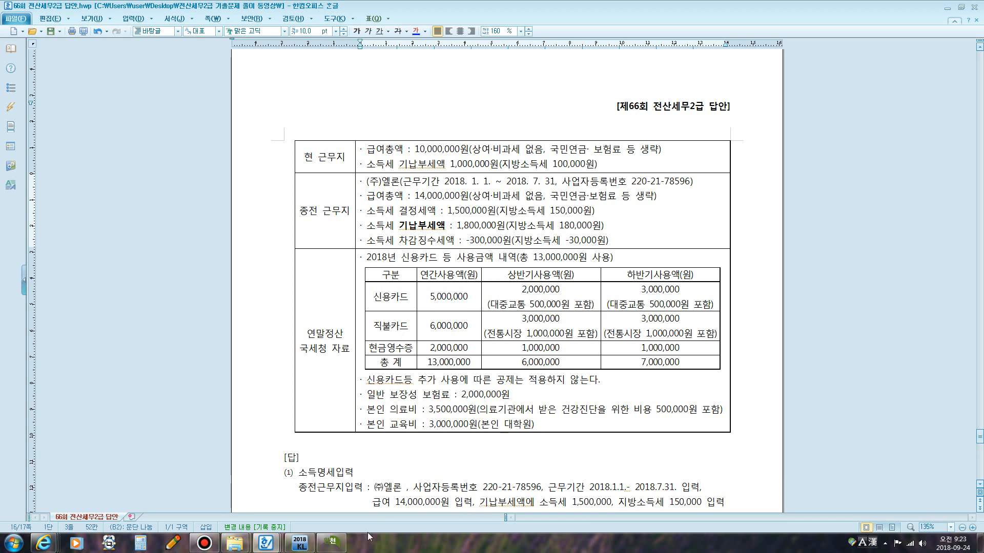
Enter the previous workplace's 기납부세액: 소득세 1,500,000 and 지방소득세 150,000 in the 종전 column.
left_click(344, 541)
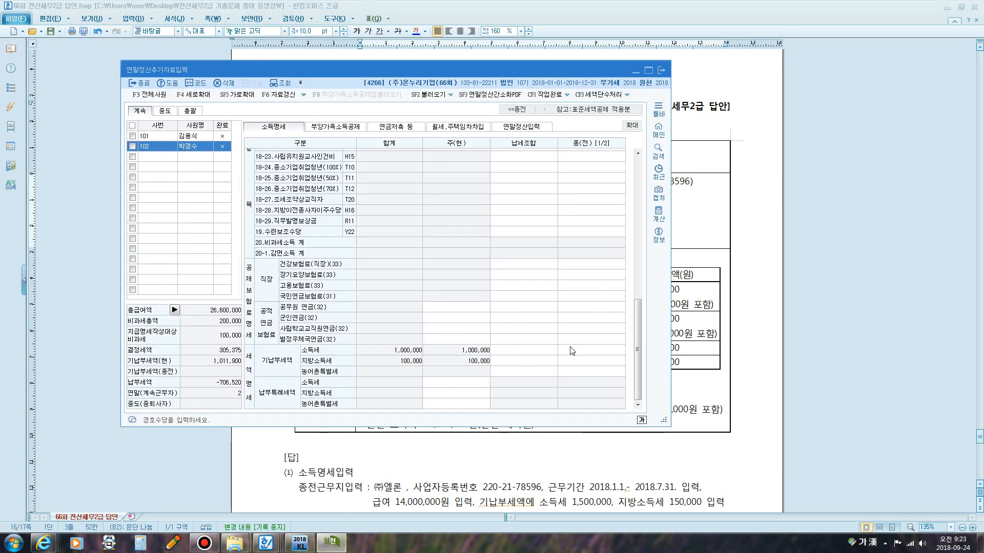
left_click(584, 350)
type("150")
key("Return")
type("150000")
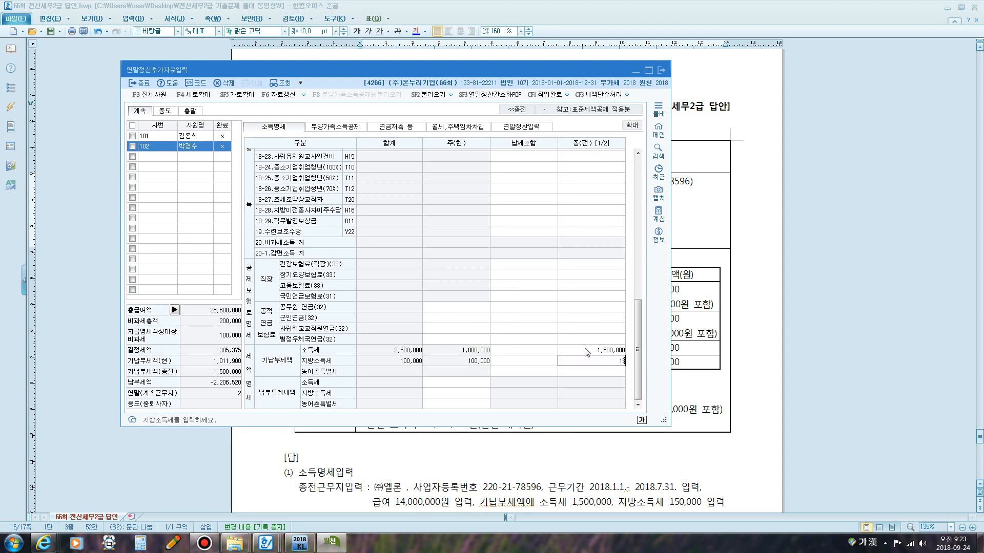
key("Return")
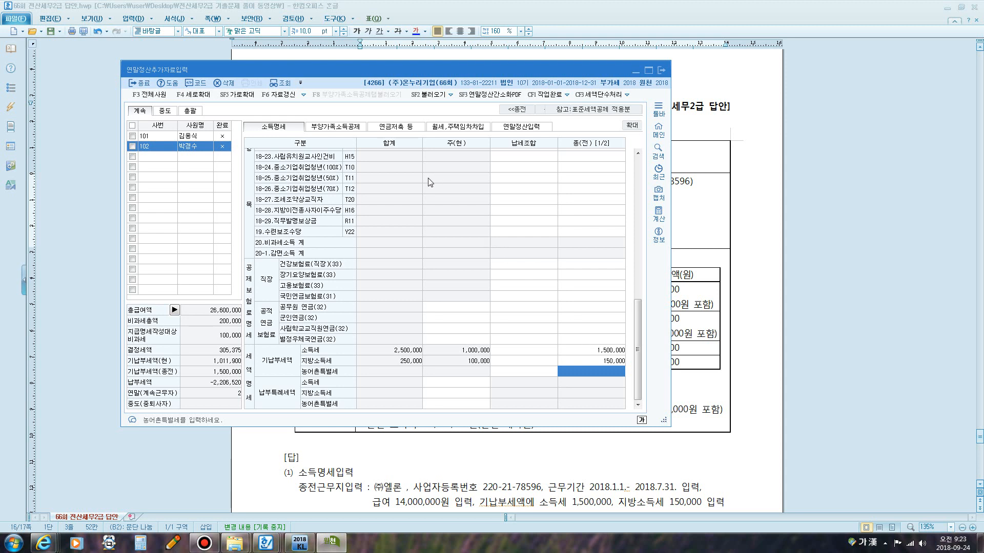
Open the 연말정산입력 tab and examine the 결정세액, 기납부세액 and 차감징수세액 summary.
left_click(517, 129)
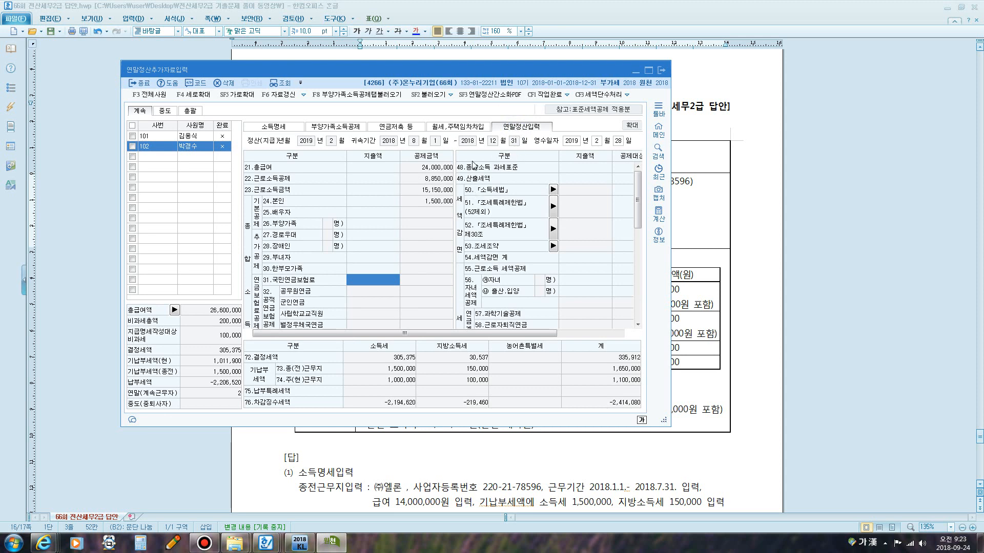
key("F12")
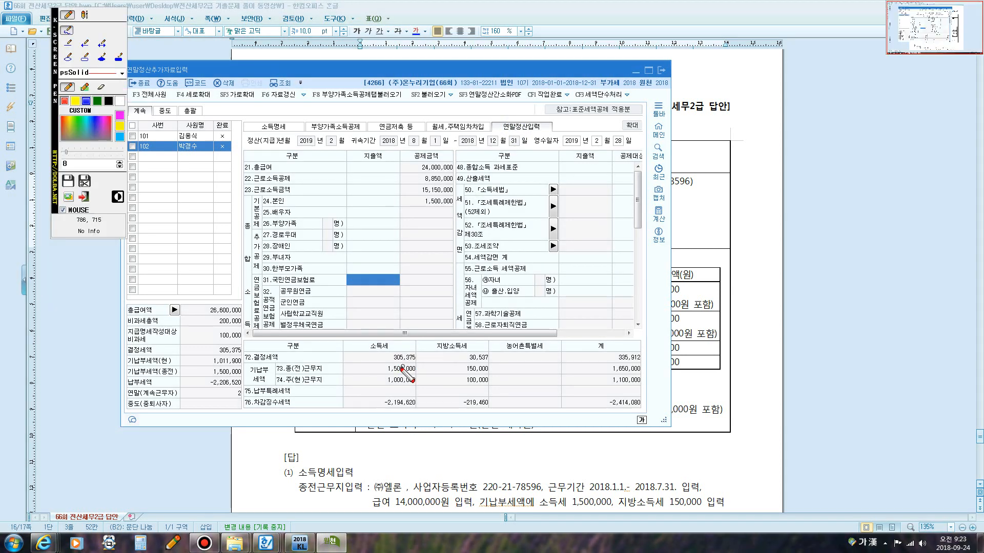
mouse_move(388, 365)
left_mouse_down()
mouse_move(422, 355)
mouse_move(390, 349)
mouse_move(379, 373)
mouse_move(420, 364)
mouse_move(421, 385)
mouse_move(379, 385)
mouse_move(401, 411)
mouse_move(419, 410)
left_mouse_up()
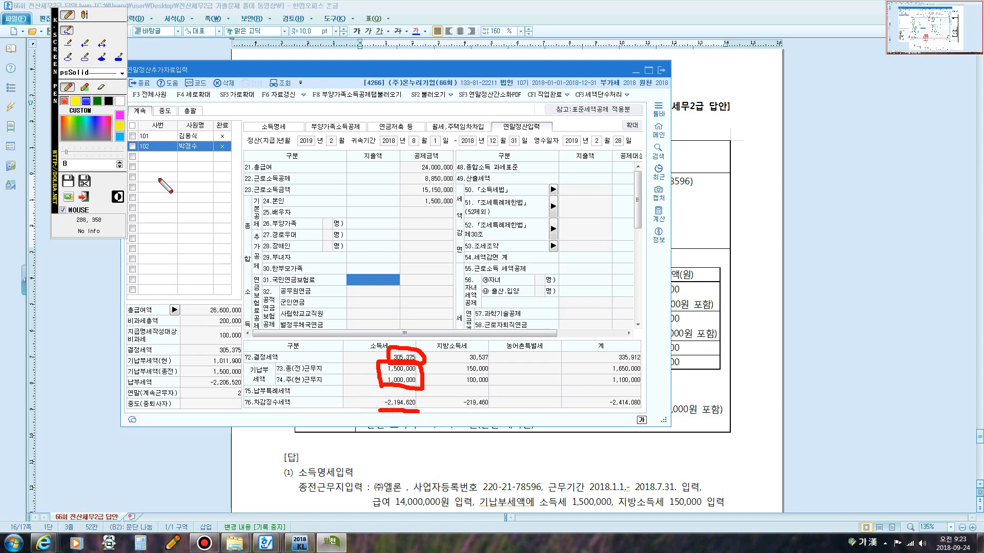
left_click_drag(180, 157, 202, 161)
mouse_move(406, 331)
left_mouse_down()
mouse_move(416, 339)
mouse_move(405, 349)
mouse_move(427, 356)
mouse_move(417, 371)
mouse_move(389, 359)
mouse_move(408, 349)
mouse_move(418, 358)
mouse_move(386, 356)
left_mouse_up()
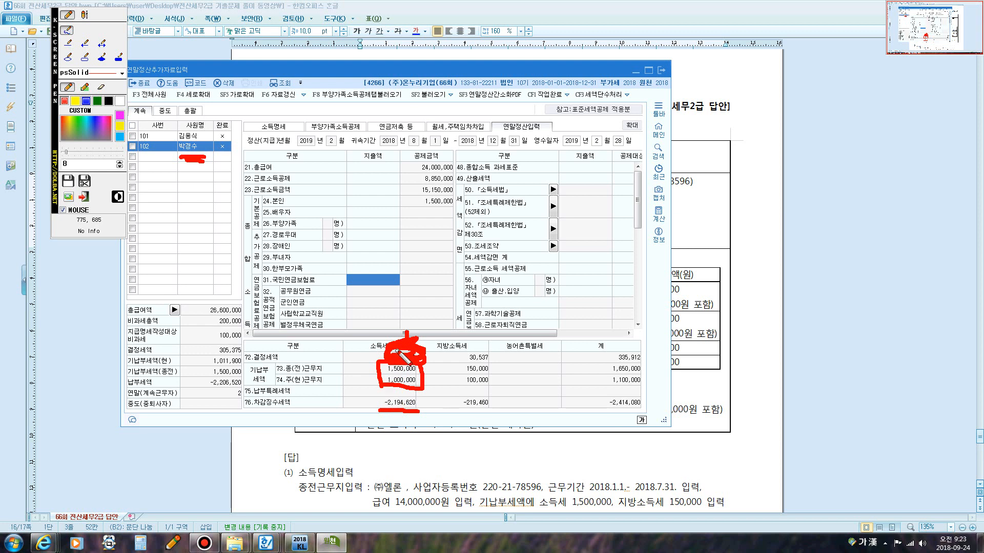
mouse_move(392, 351)
left_mouse_down()
mouse_move(422, 361)
mouse_move(415, 359)
left_mouse_up()
key("Escape")
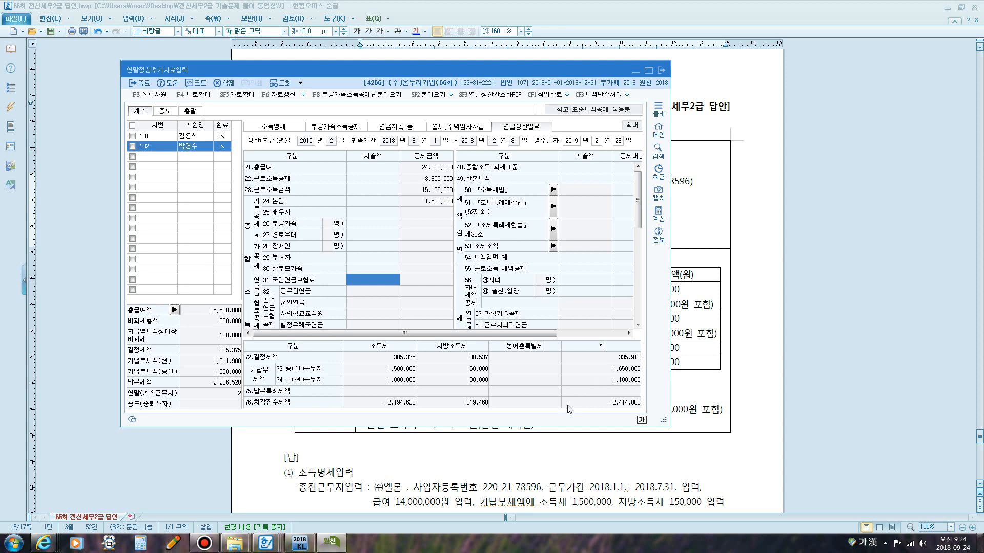
Open the credit card deduction dialog and enter 신용카드 4,000,000 and 대중교통이용액 1,000,000.
scroll(631, 244, "down", 3)
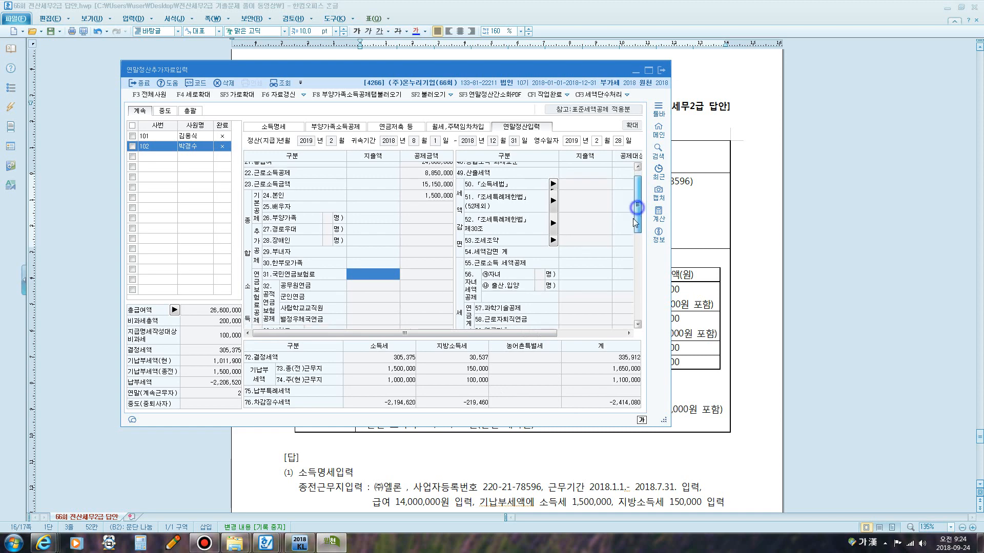
scroll(632, 259, "down", 3)
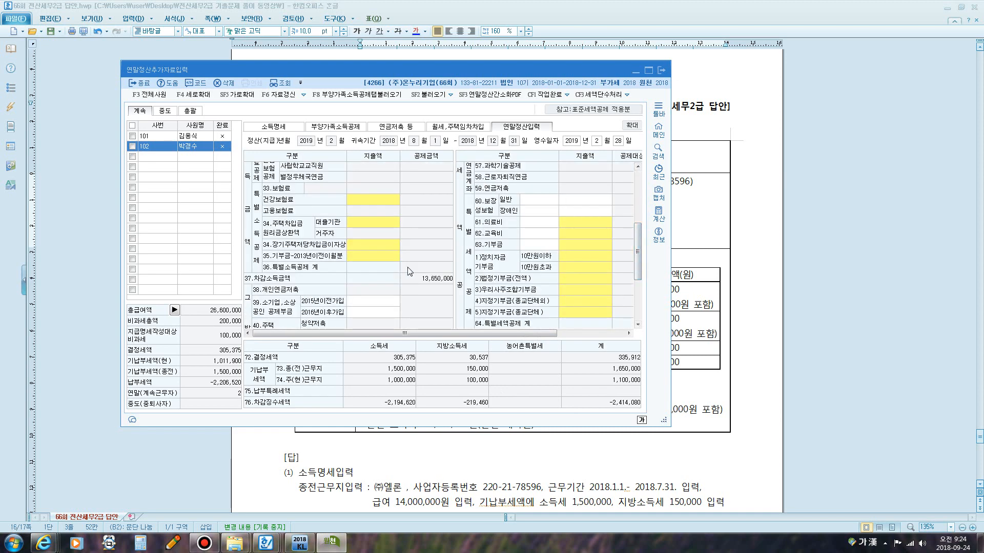
scroll(326, 293, "down", 3)
left_click(359, 255)
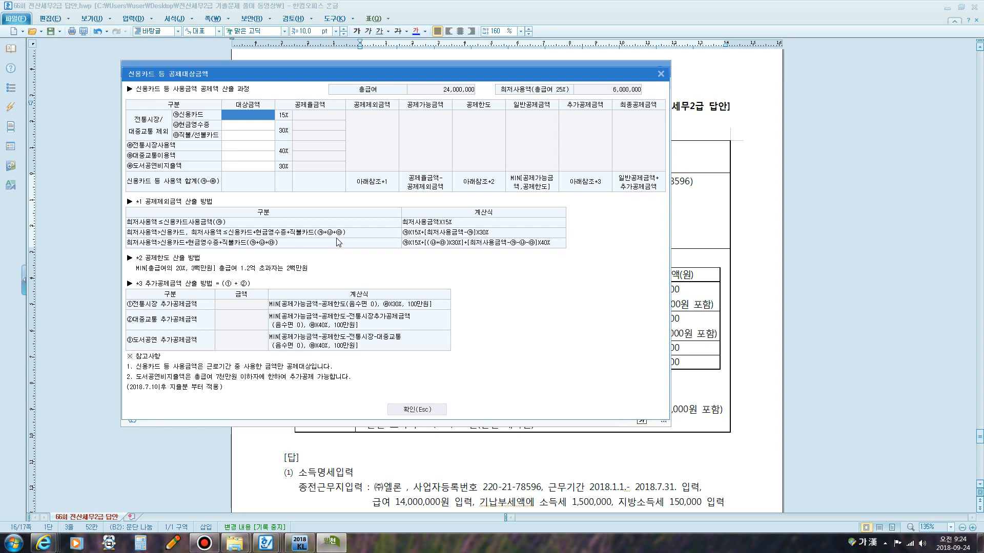
left_click(234, 117)
type("4000000")
key("Return")
key("Return")
key("Return")
key("Return")
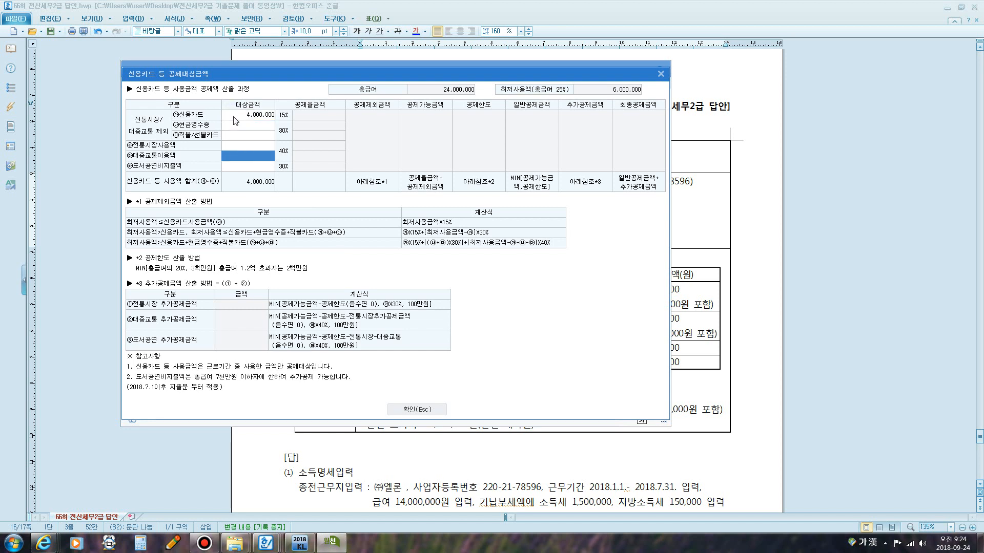
type("1000000")
key("Return")
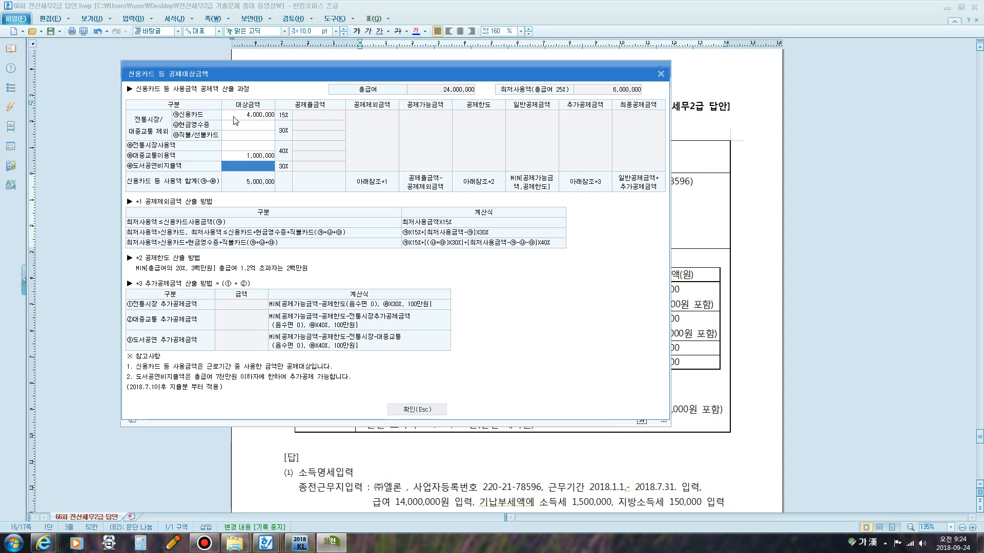
Check the credit card usage breakdown and 대중교통 amounts on the exam sheet.
left_click(744, 271)
scroll(557, 252, "down", 1)
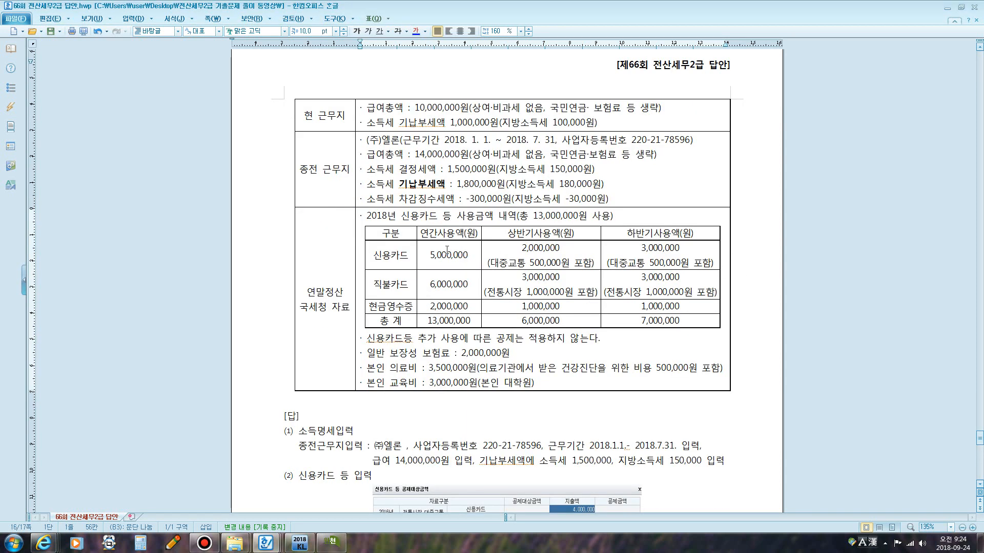
left_click_drag(430, 255, 575, 266)
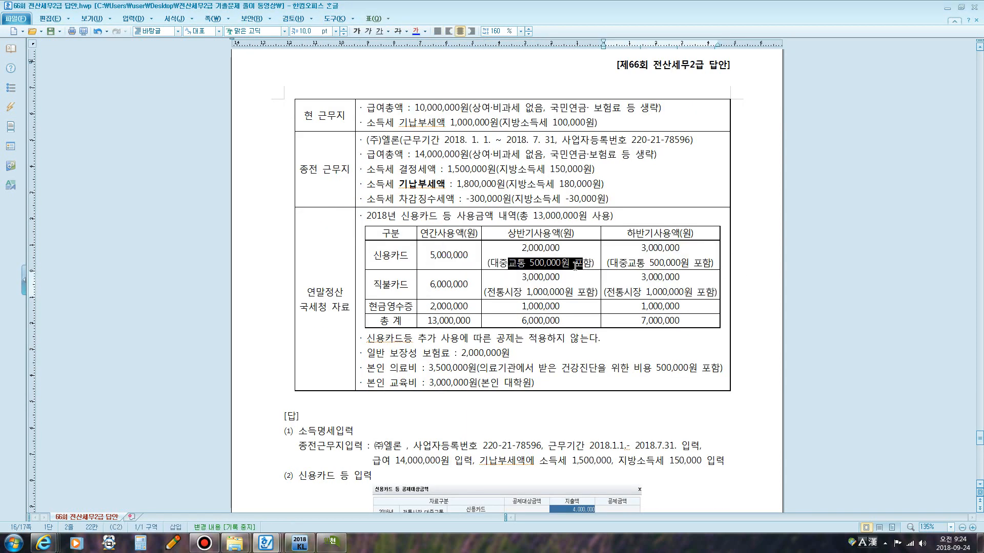
left_click_drag(649, 263, 674, 263)
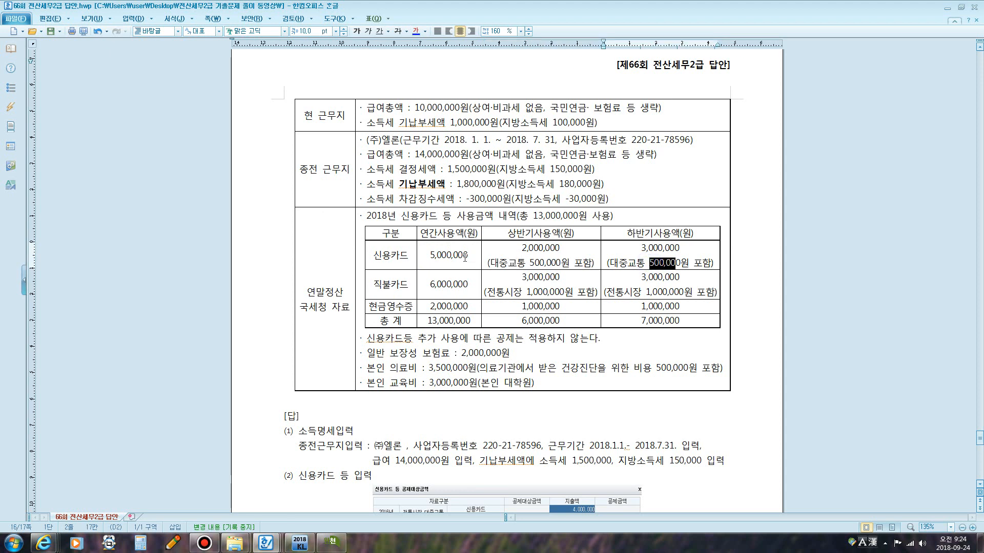
left_click(332, 542)
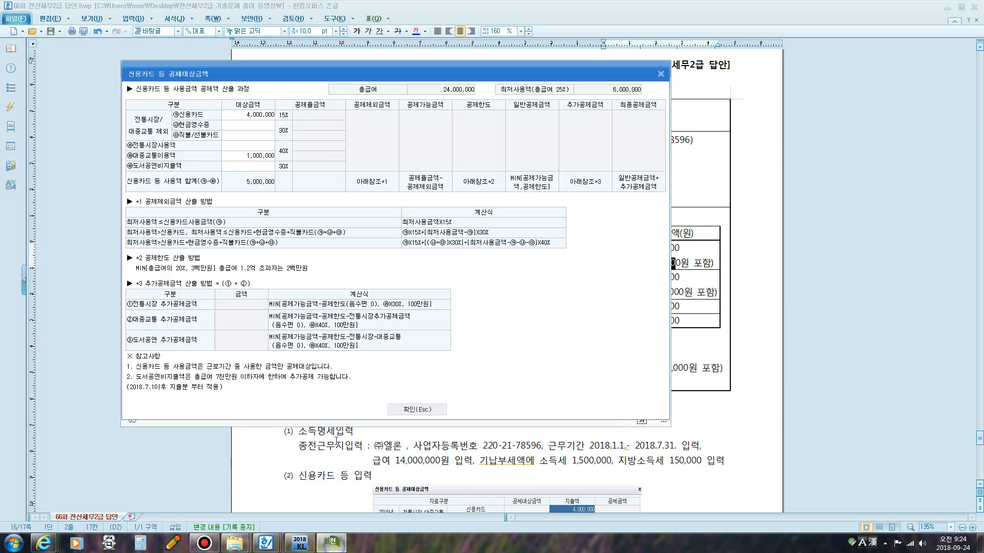
Examine the dialog's 총급여 and 최저사용액 (총급여 25%) figures.
left_click(248, 116)
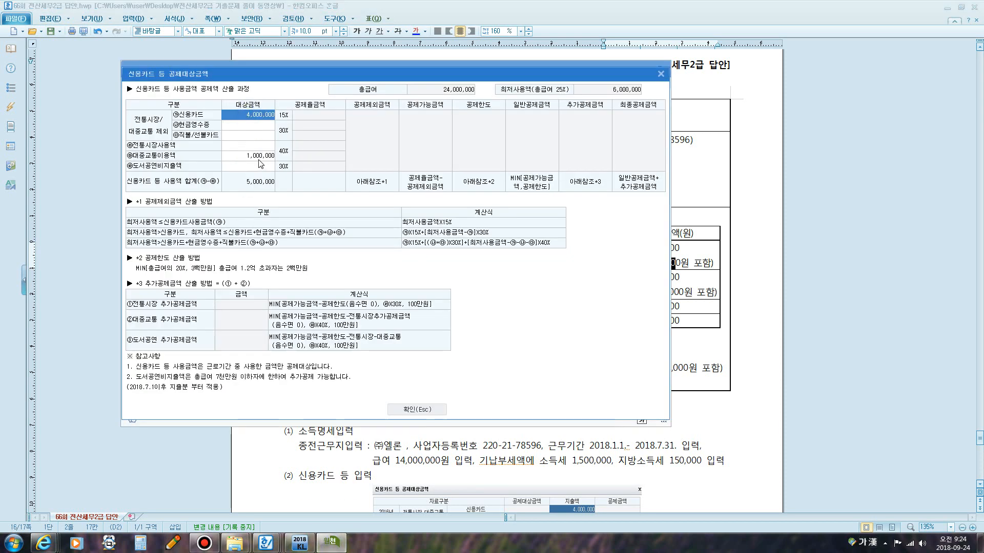
left_click(259, 156)
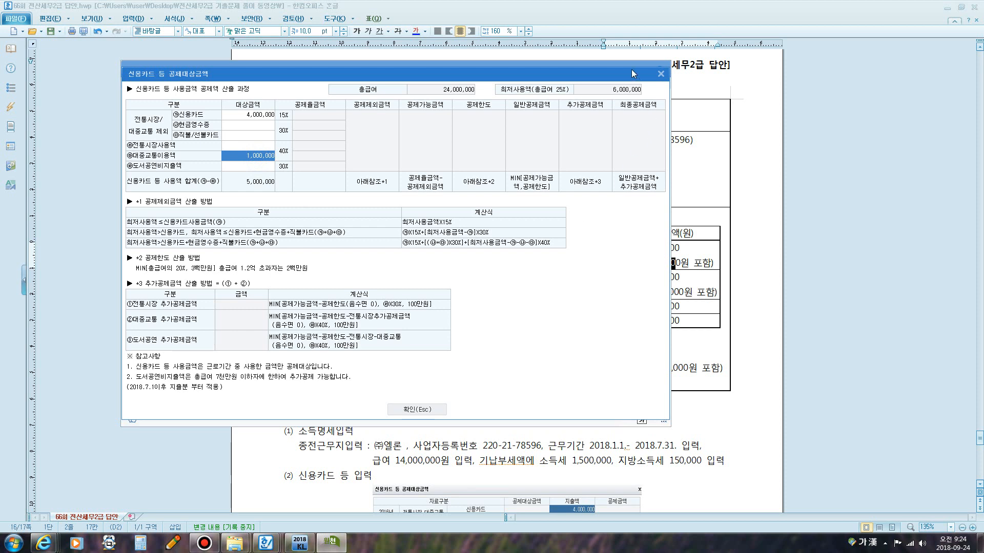
key("ctrl+alt+p")
mouse_move(422, 95)
left_mouse_down()
mouse_move(477, 95)
mouse_move(432, 92)
left_mouse_up()
mouse_move(537, 96)
left_mouse_down()
mouse_move(564, 97)
mouse_move(569, 86)
mouse_move(541, 82)
mouse_move(540, 94)
left_mouse_up()
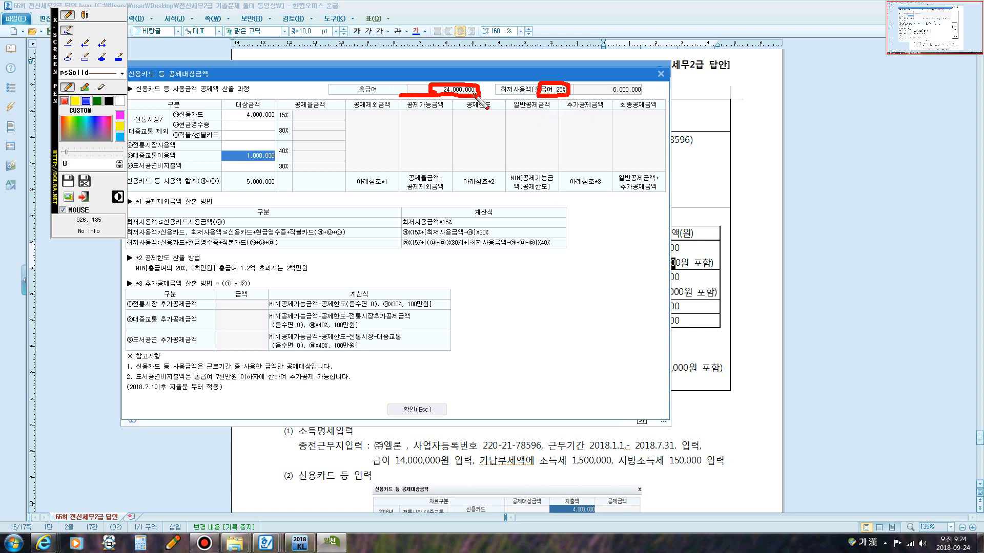
mouse_move(583, 93)
left_mouse_down()
mouse_move(633, 96)
mouse_move(645, 85)
mouse_move(610, 82)
mouse_move(603, 94)
left_mouse_up()
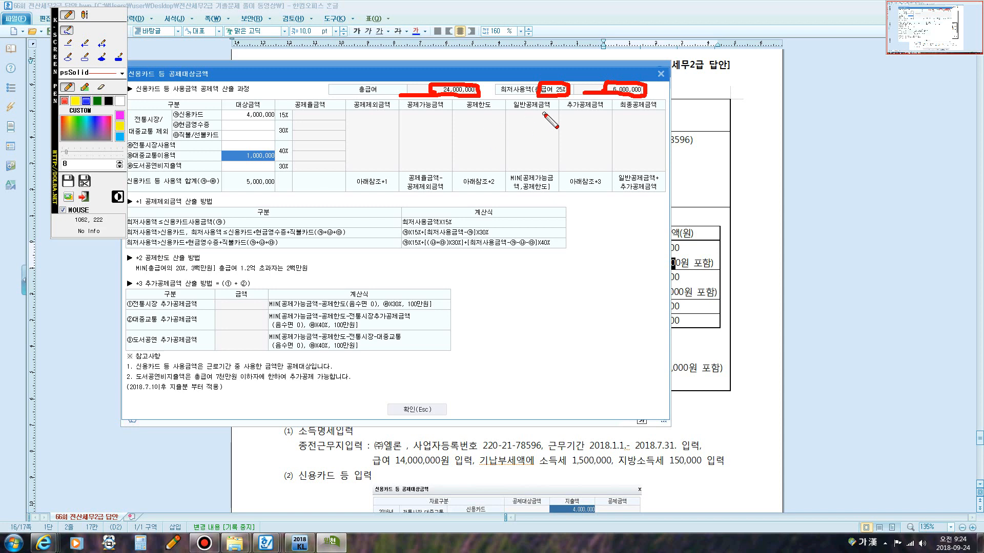
key("Escape")
Review the 직불카드 and 전통시장 usage amounts on the exam sheet.
left_click(689, 199)
scroll(540, 251, "down", 1)
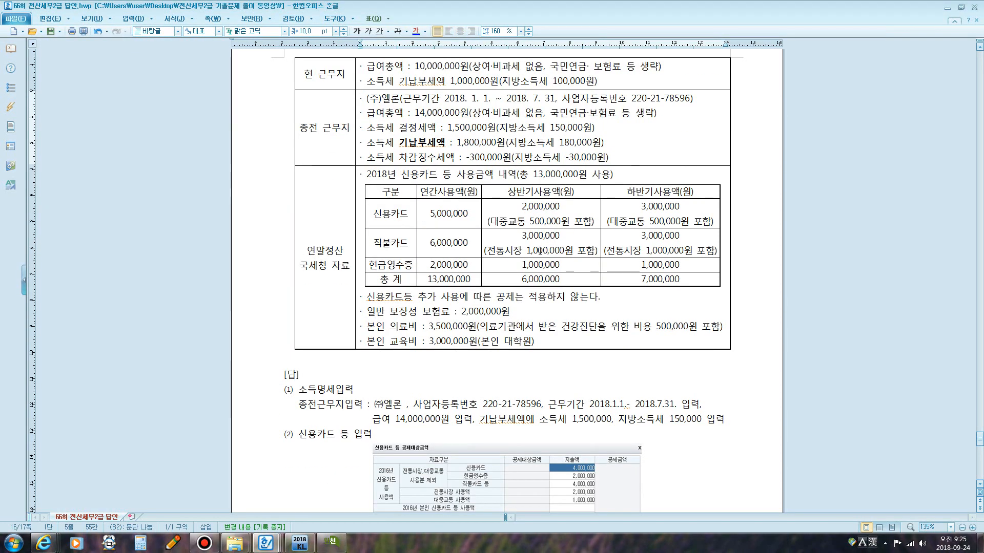
scroll(540, 251, "down", 1)
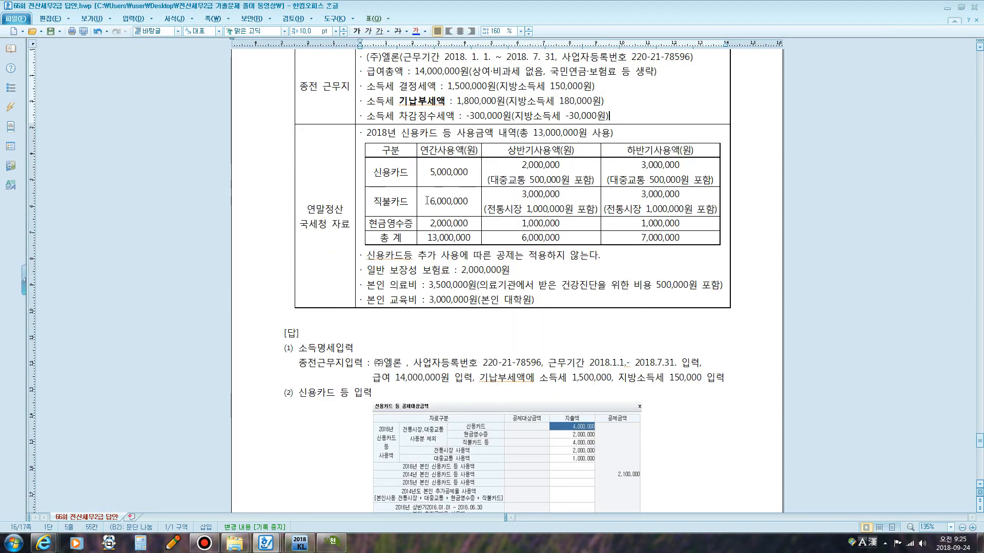
left_click_drag(427, 201, 468, 202)
left_click_drag(527, 210, 554, 210)
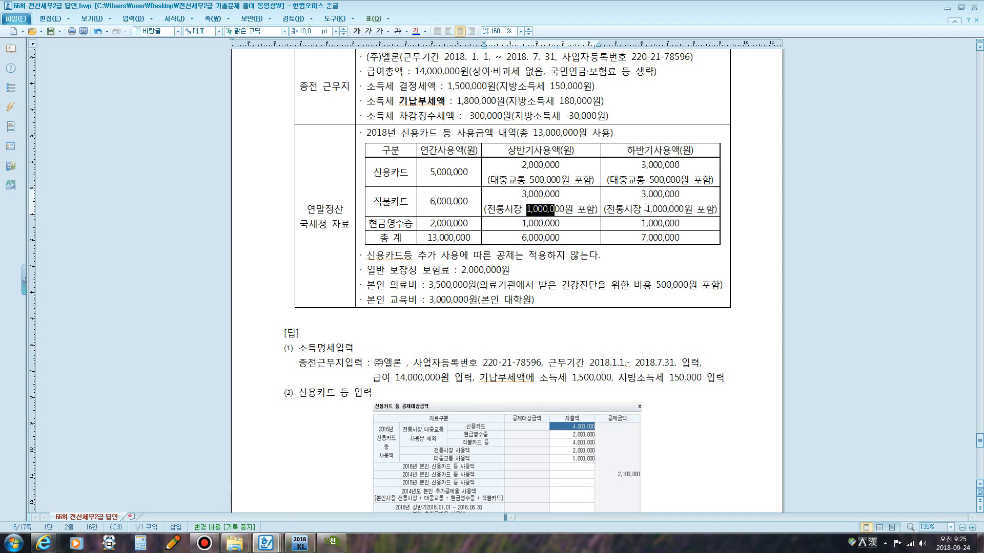
left_click_drag(643, 209, 673, 210)
left_click_drag(523, 209, 558, 211)
left_click(332, 544)
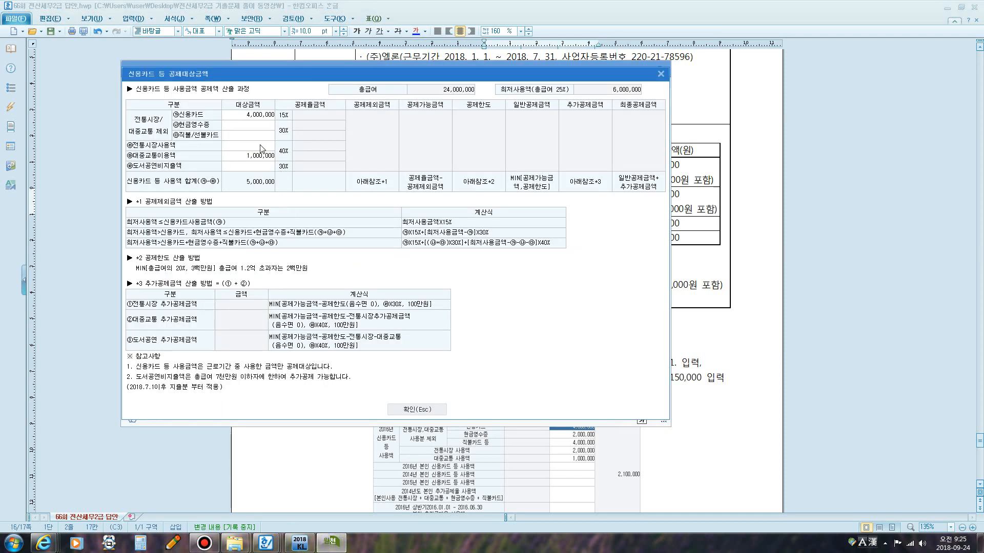
Enter 직불/선불카드 4,000,000 and 전통시장사용액 2,000,000 in the credit card deduction dialog.
left_click(241, 136)
type("4000000")
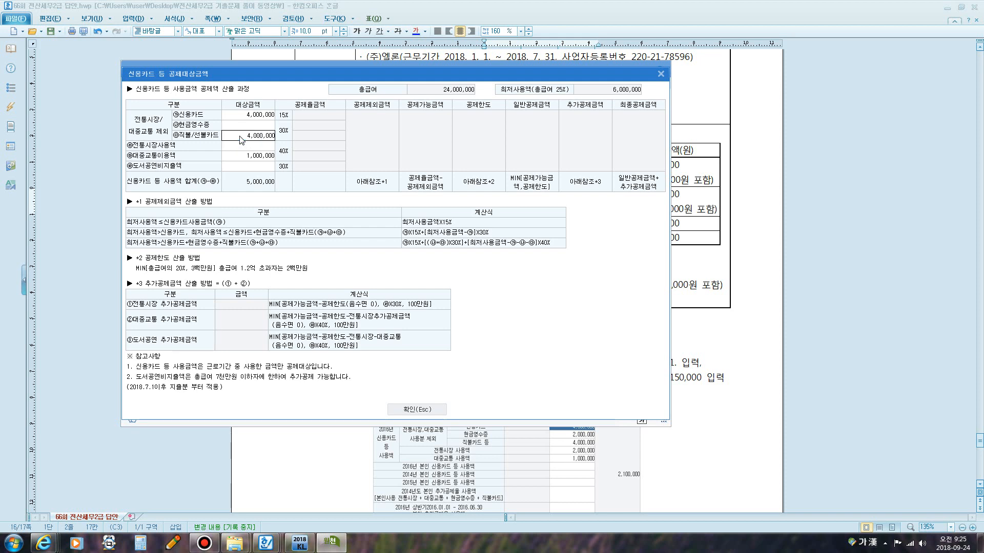
key("Return")
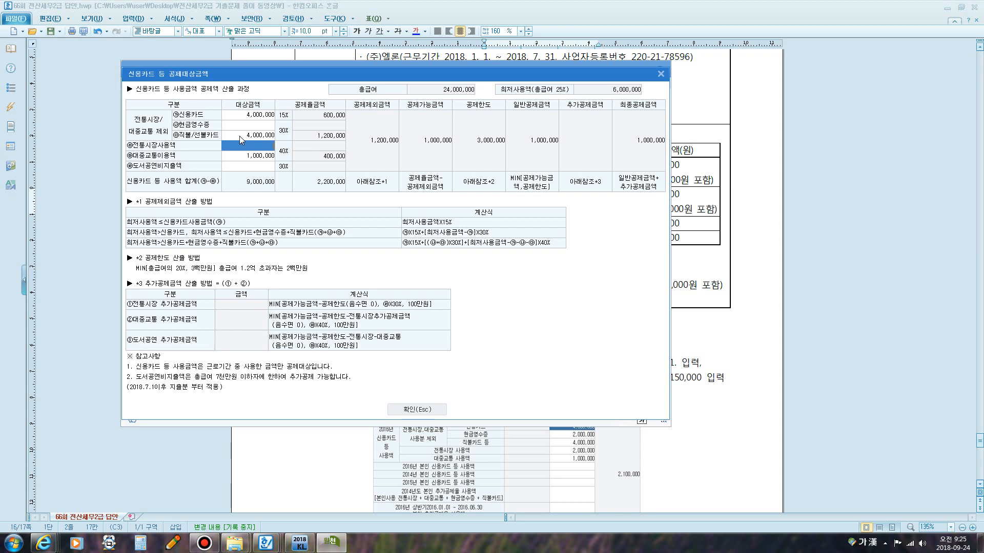
type("2000000")
key("Return")
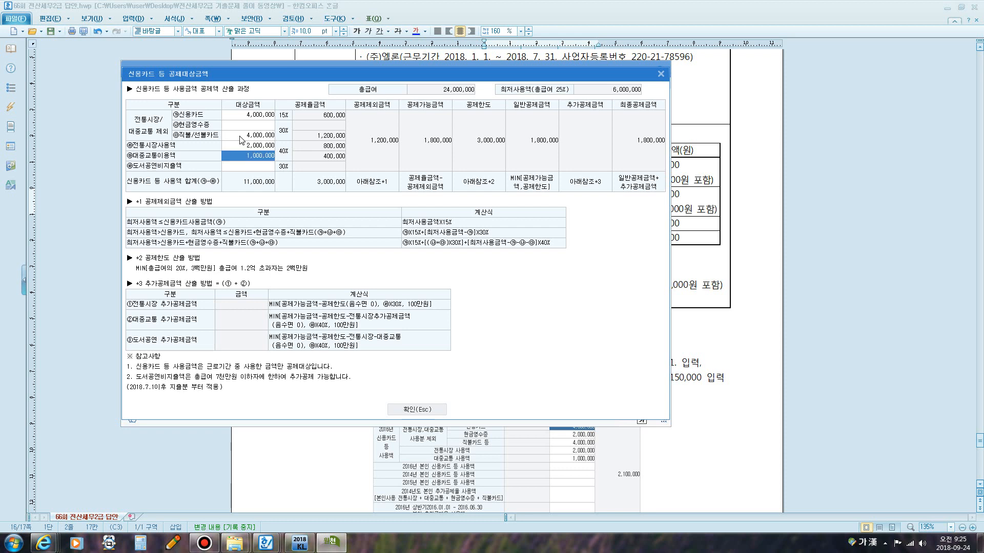
key("Escape")
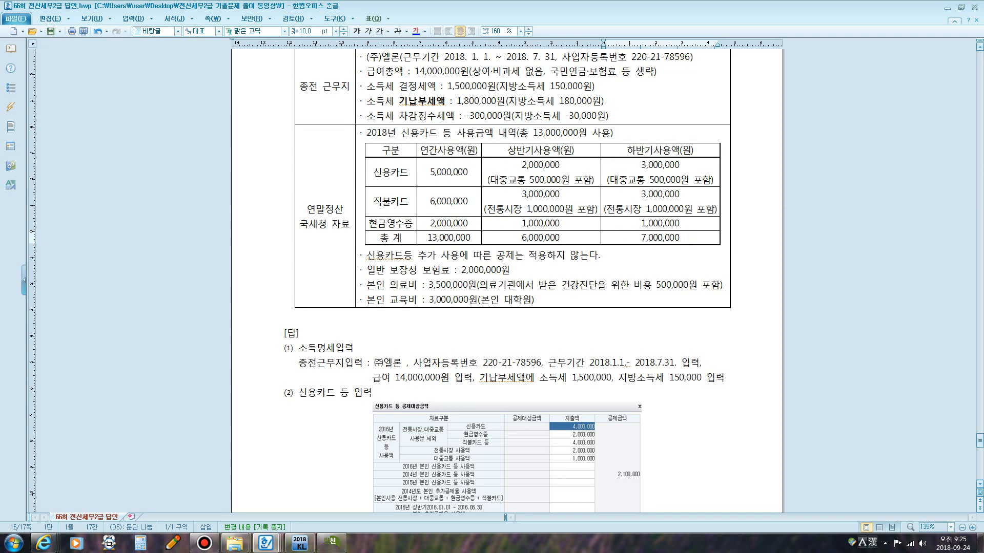
left_click(340, 541)
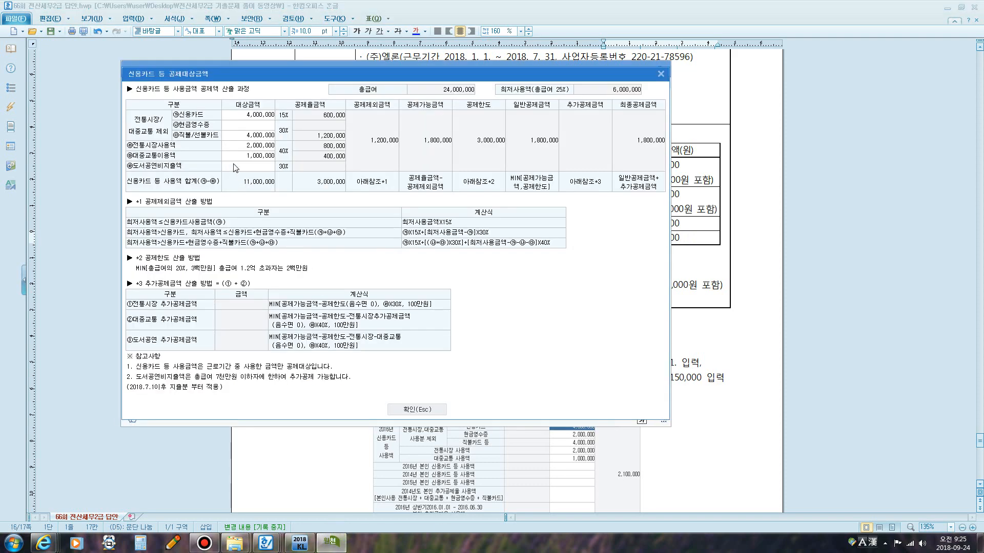
Enter 현금영수증 2,000,000 in the credit card deduction dialog and confirm it.
left_click(242, 124)
type("2,000,000")
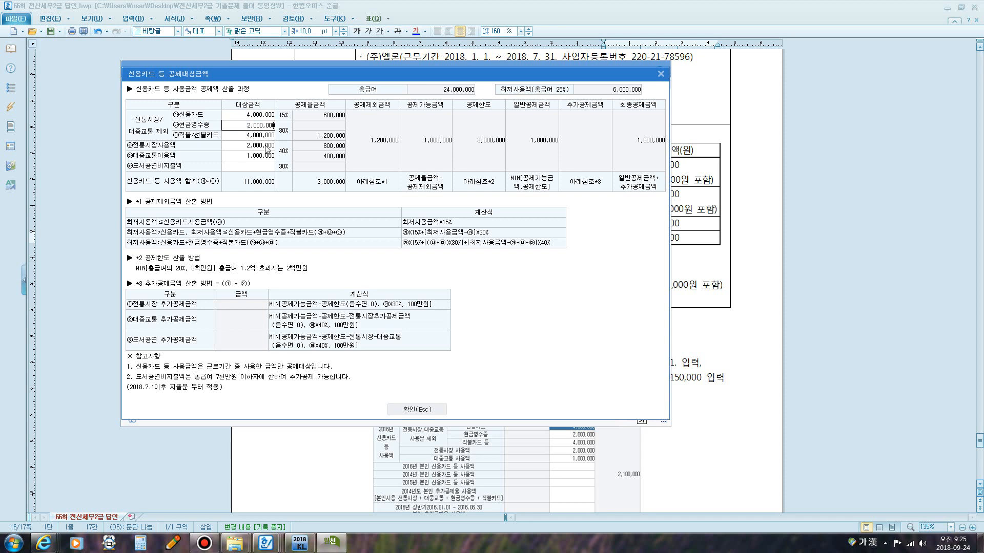
key("Return")
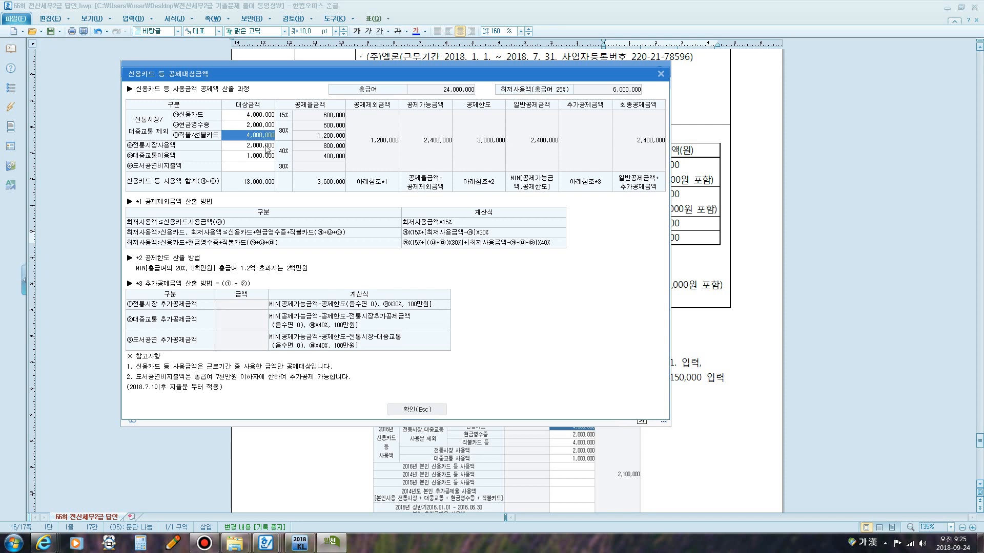
left_click(428, 410)
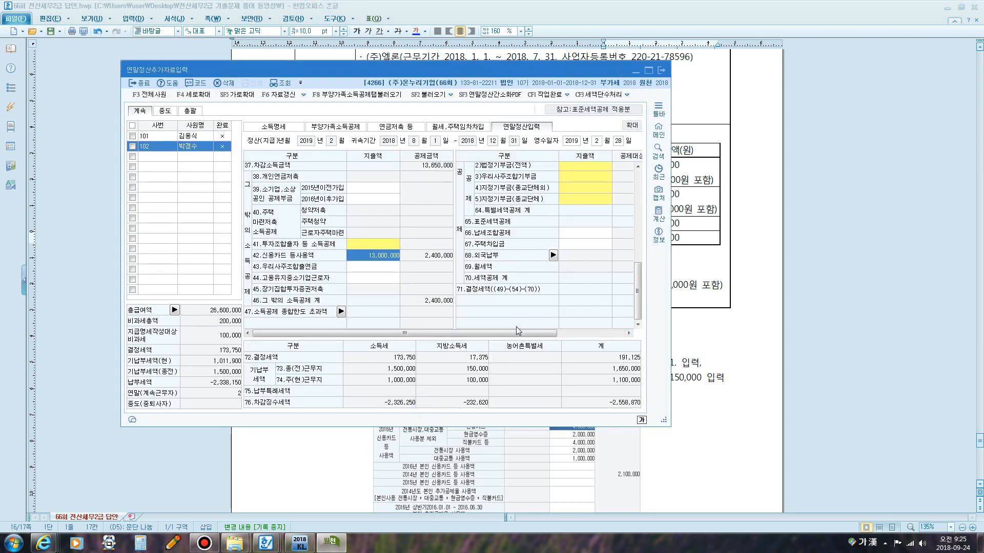
Review the 일반 보장성 보험료, 본인 의료비 and 본인 교육비 items on the exam sheet.
scroll(515, 327, "up", 5)
scroll(410, 286, "down", 5)
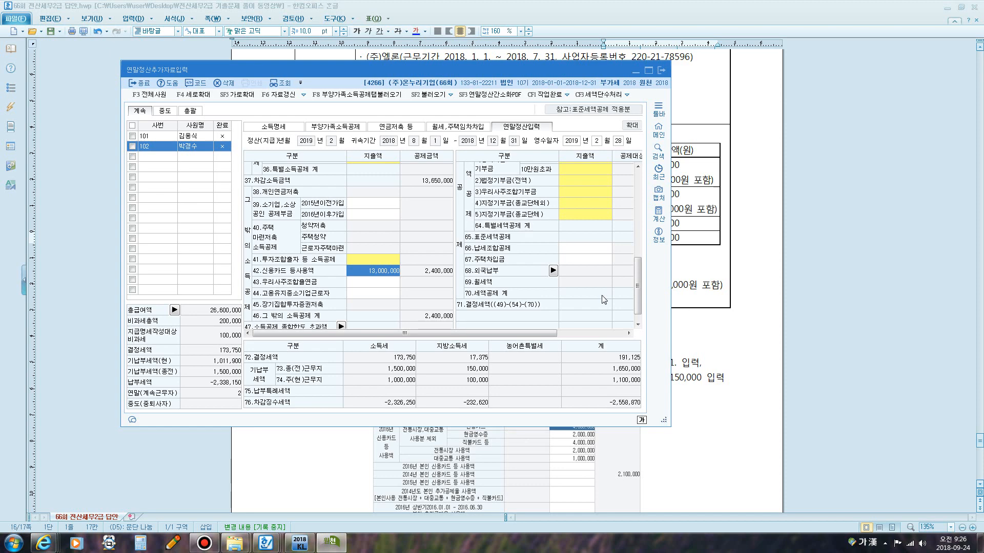
left_click(707, 247)
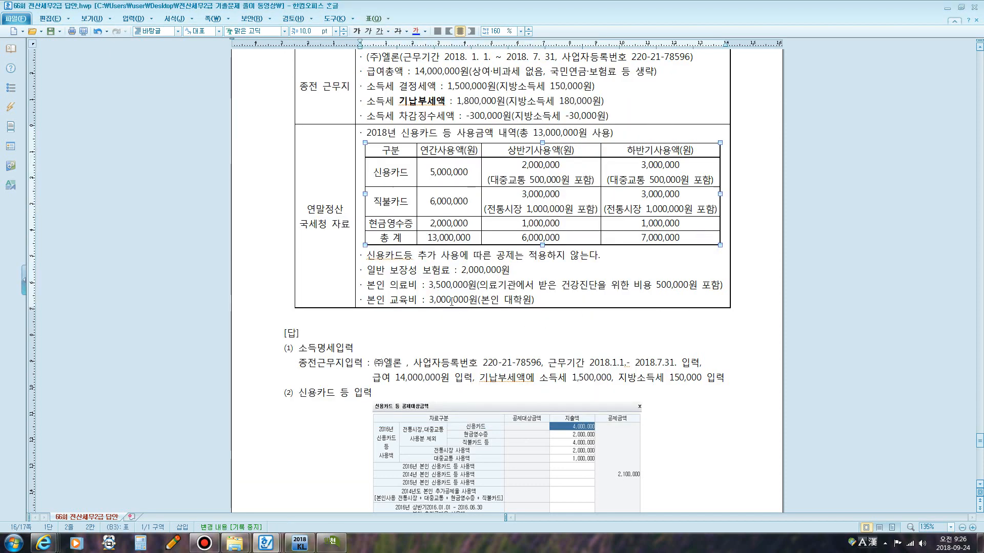
left_click(516, 271)
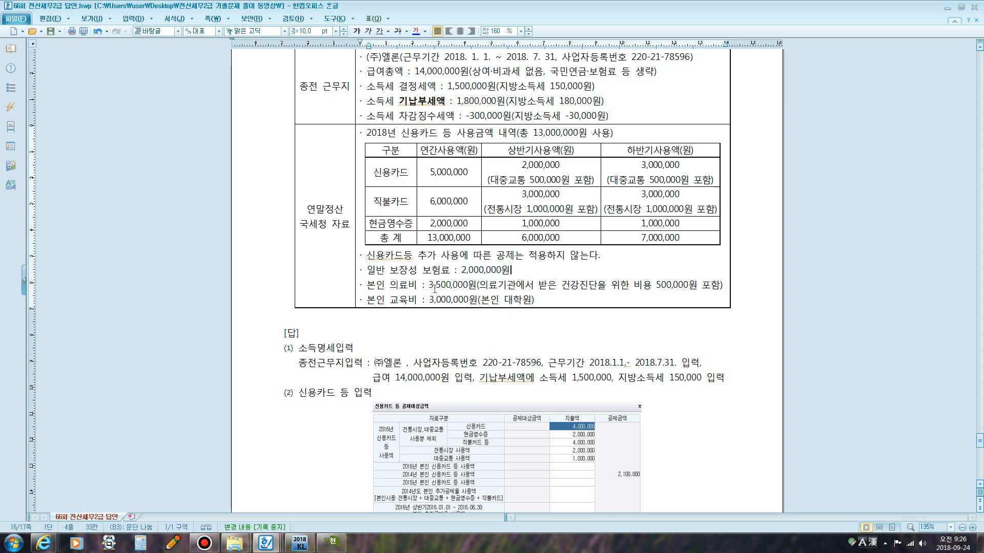
left_click_drag(435, 288, 469, 288)
left_click_drag(569, 288, 674, 287)
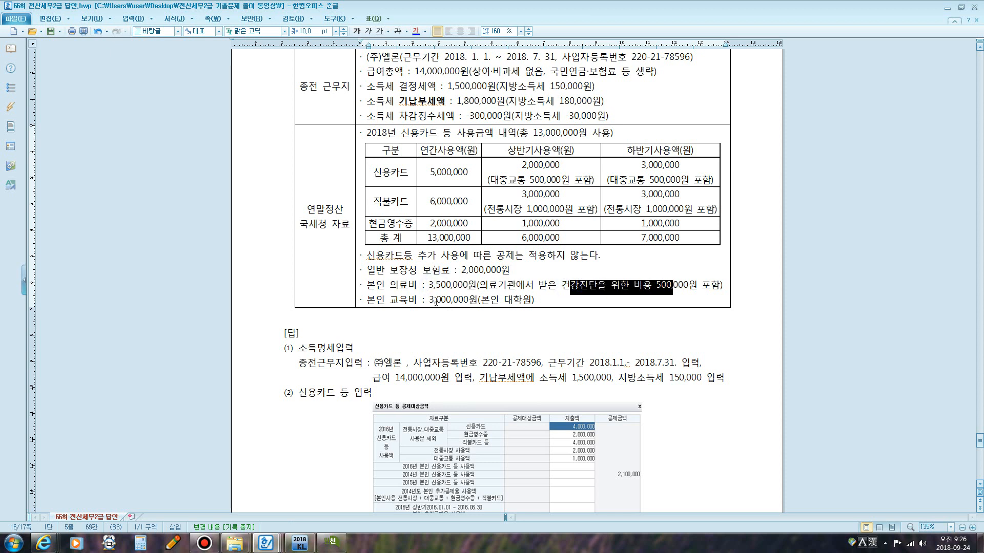
left_click_drag(434, 300, 463, 301)
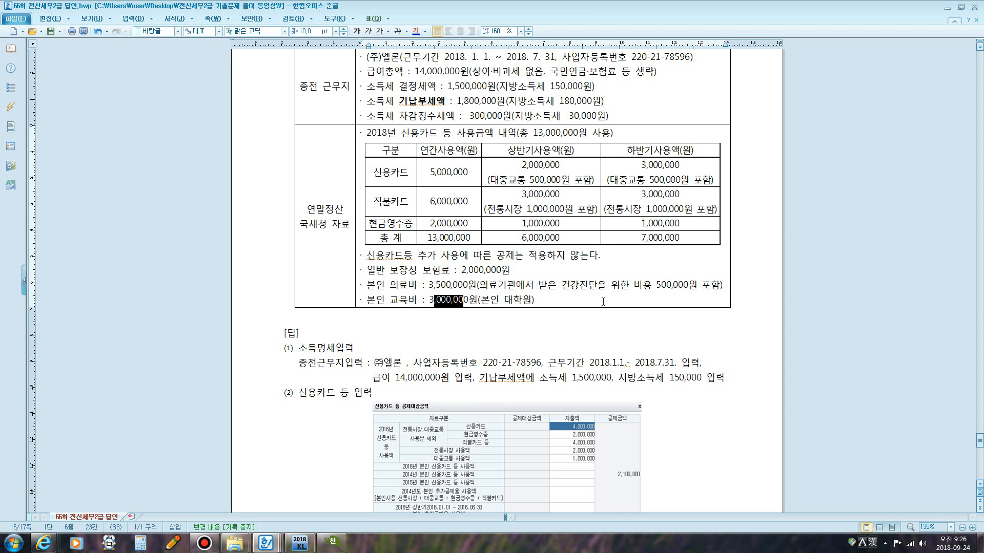
left_click_drag(570, 285, 697, 285)
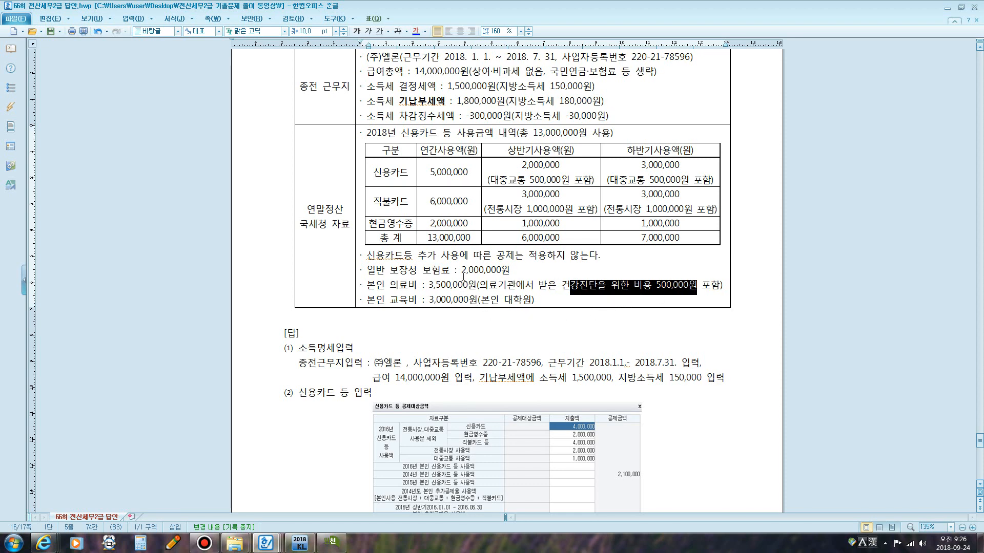
Enter 2,000,000 as the 60.보장성 일반 보험료 amount in the 연말정산입력 tab.
left_click(331, 542)
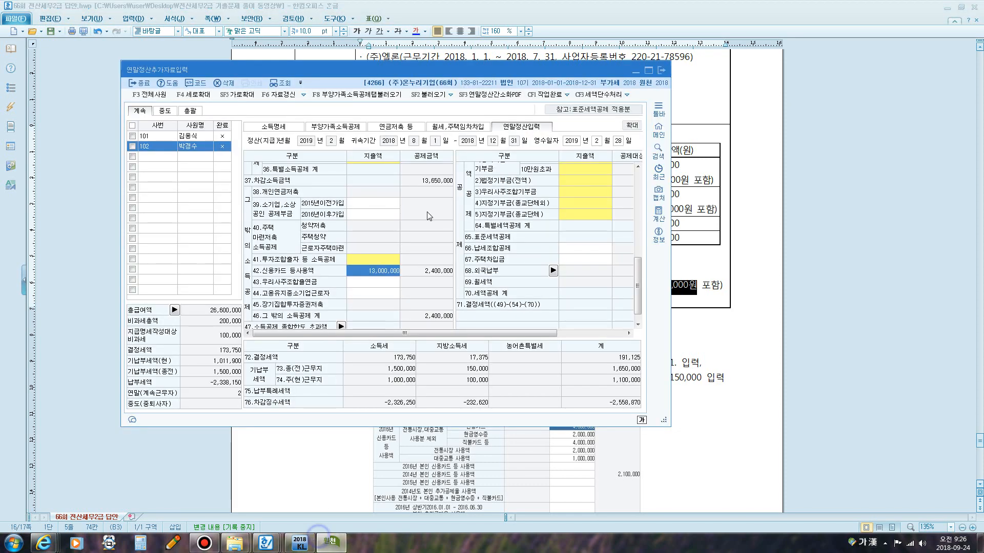
left_click_drag(639, 286, 641, 250)
left_click(574, 201)
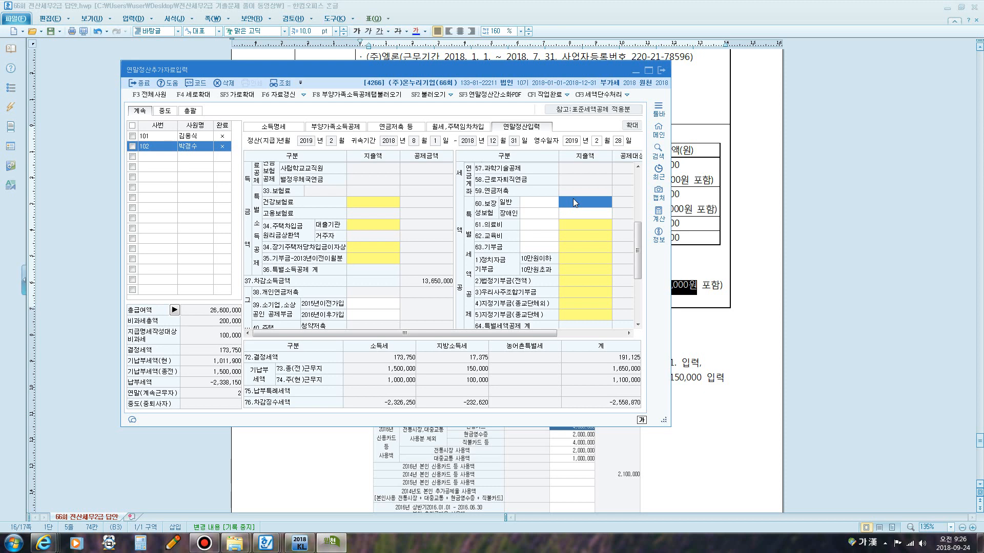
type("2000000")
key("Return")
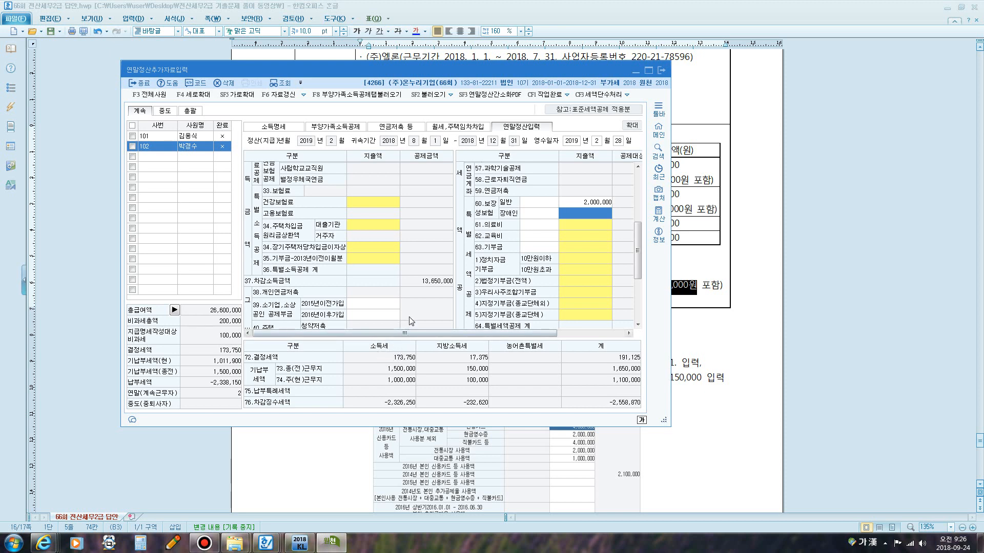
Enter 3,500,000 for 본인.경로자 in the 61.의료비 dialog and confirm it.
left_click(577, 226)
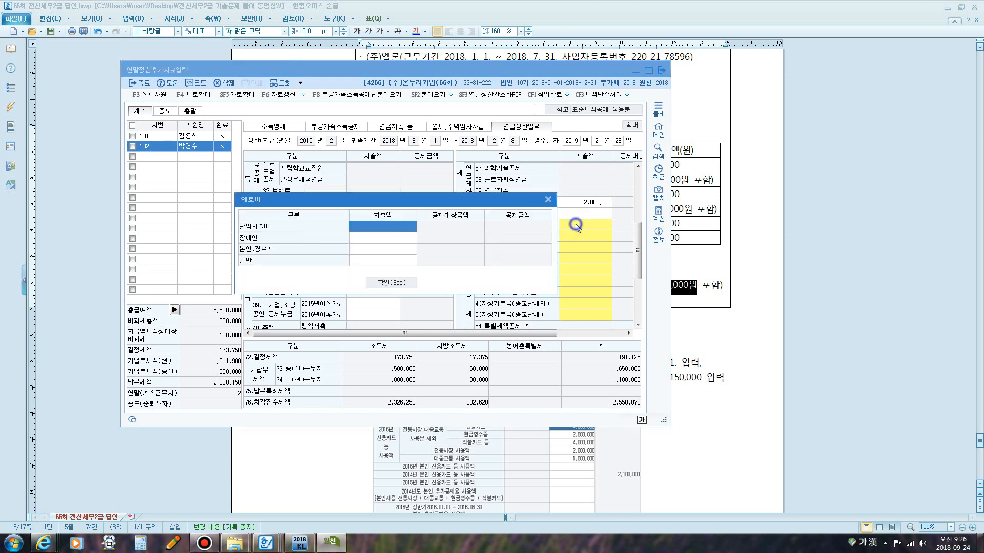
left_click(366, 249)
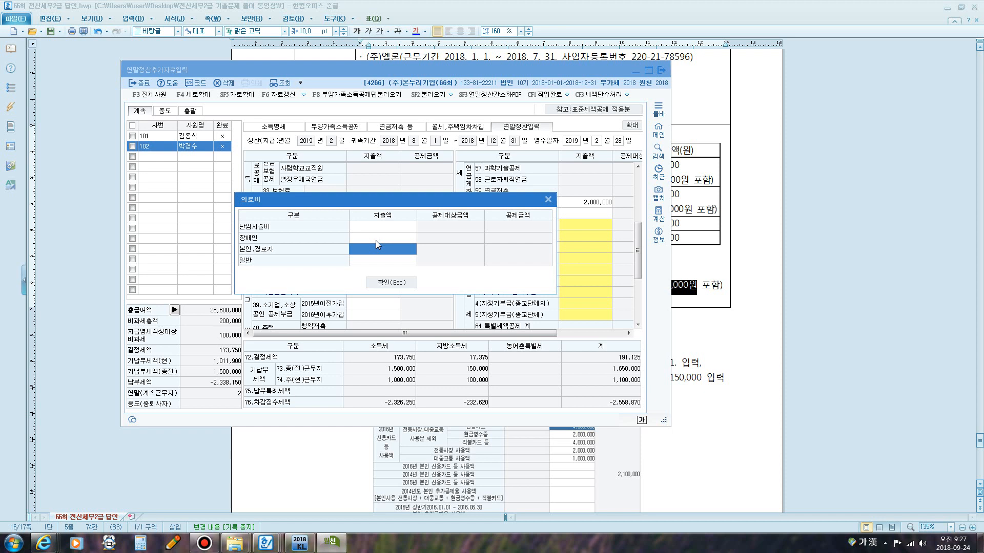
type("3500000")
key("Return")
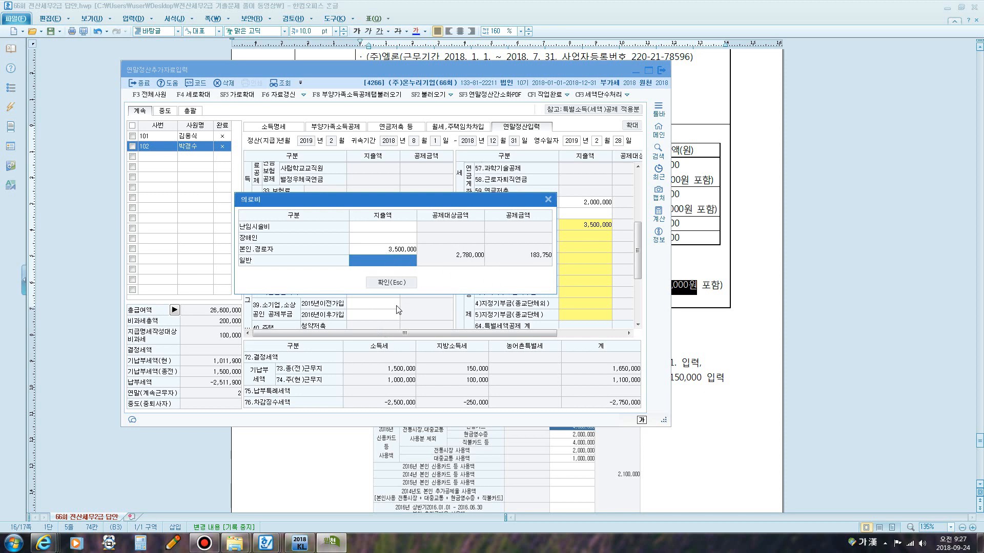
left_click(386, 282)
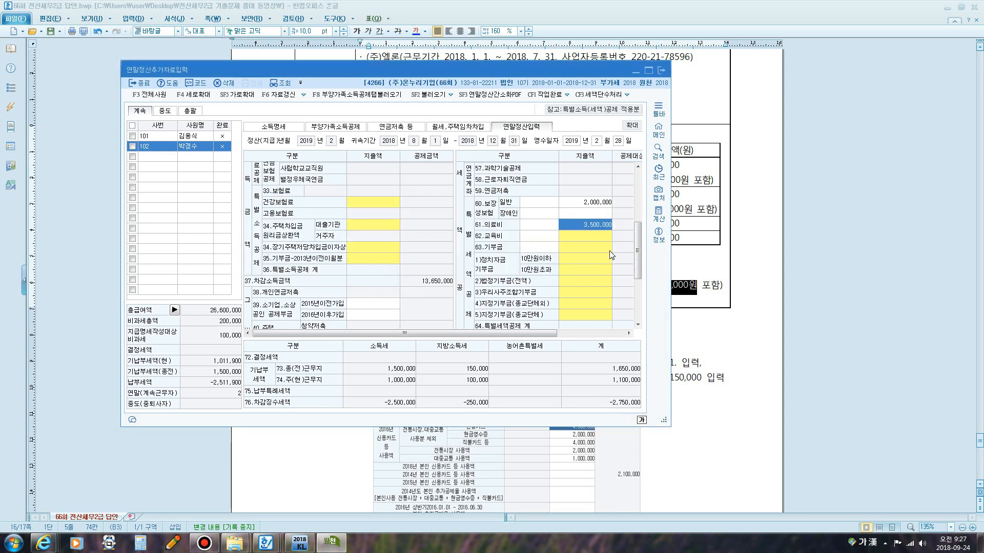
Enter 3,000,000 for 본인 in the 62.교육비 dialog and confirm it.
left_click(588, 239)
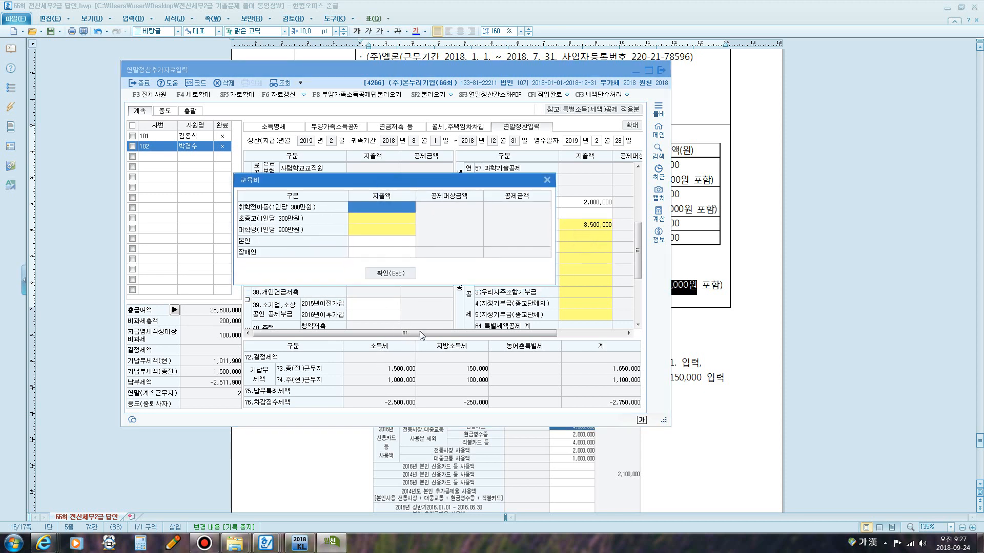
left_click(373, 240)
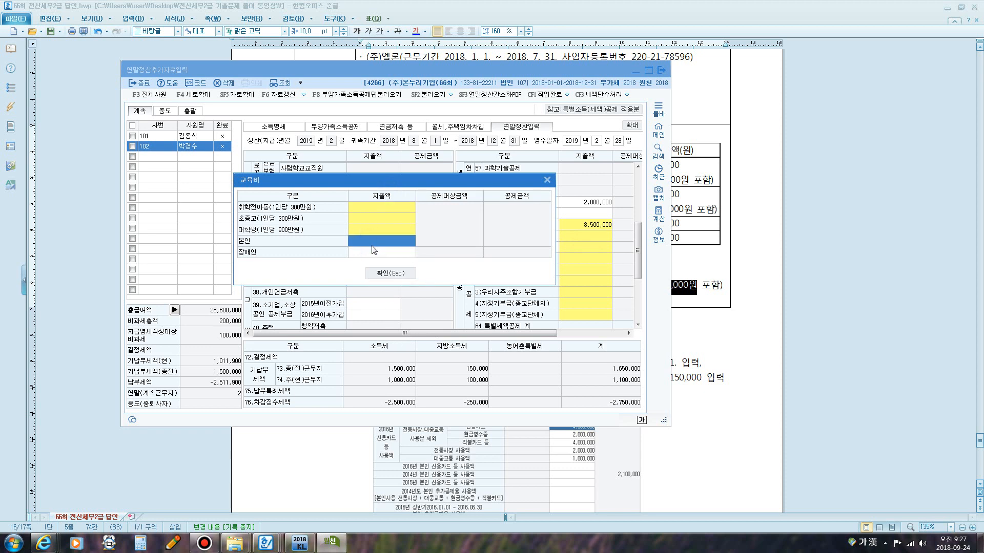
type("3000")
key("Return")
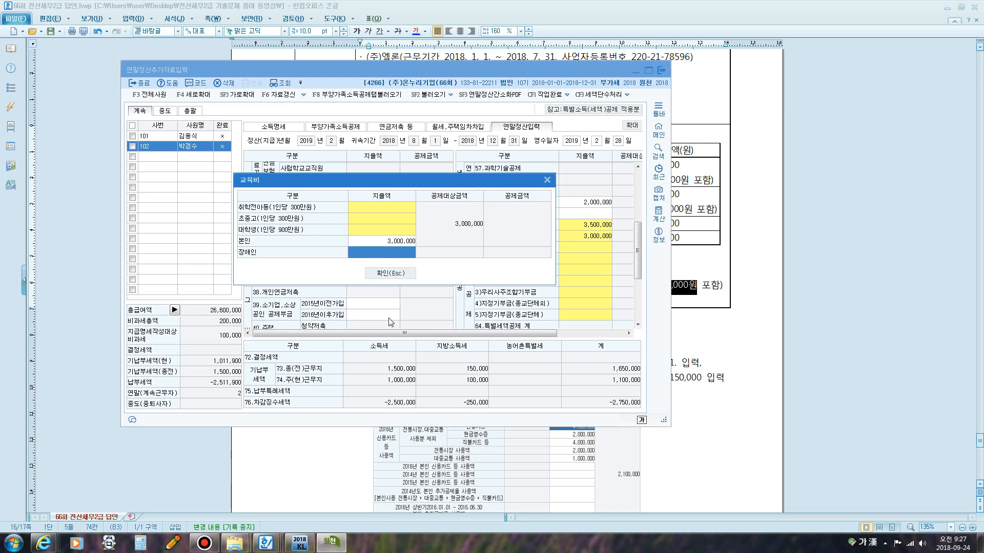
left_click(385, 272)
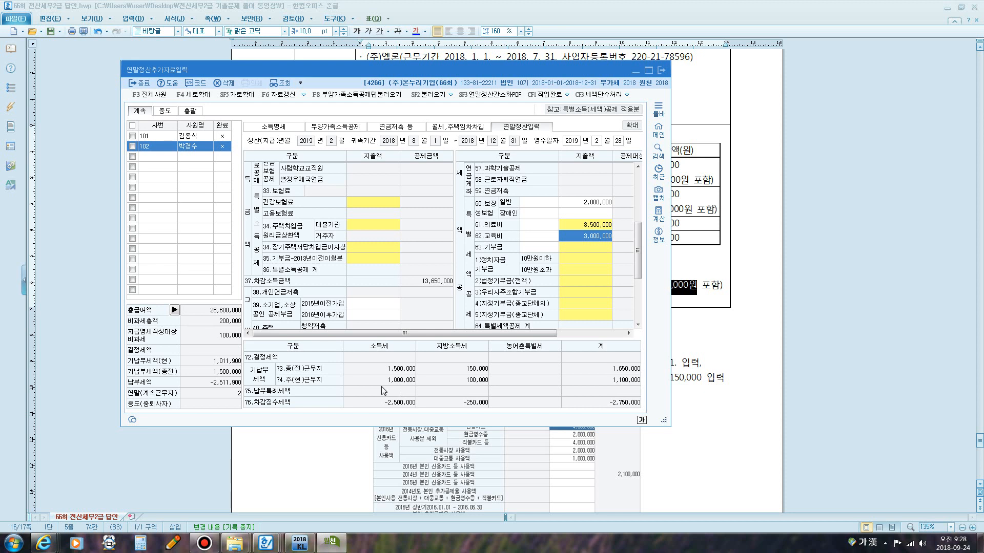
left_click(204, 544)
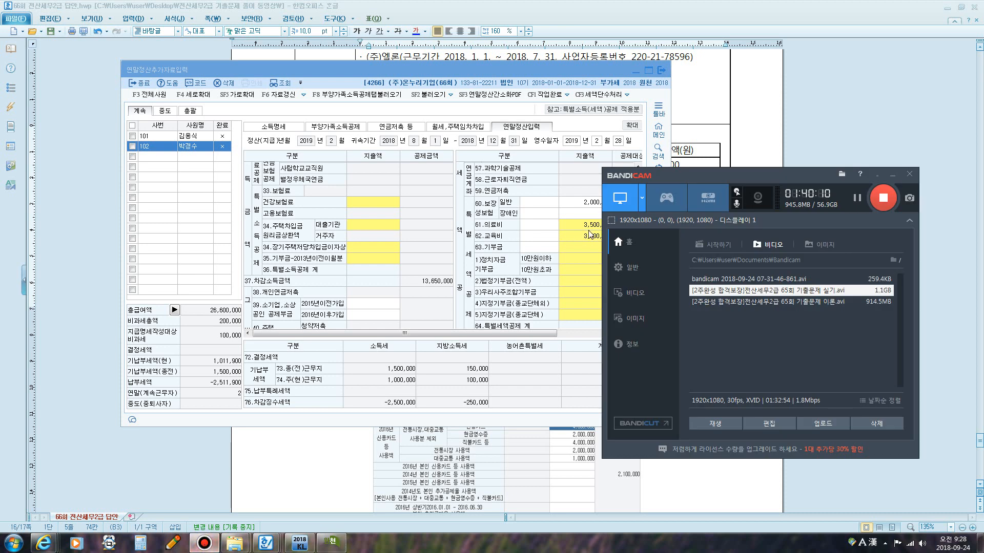